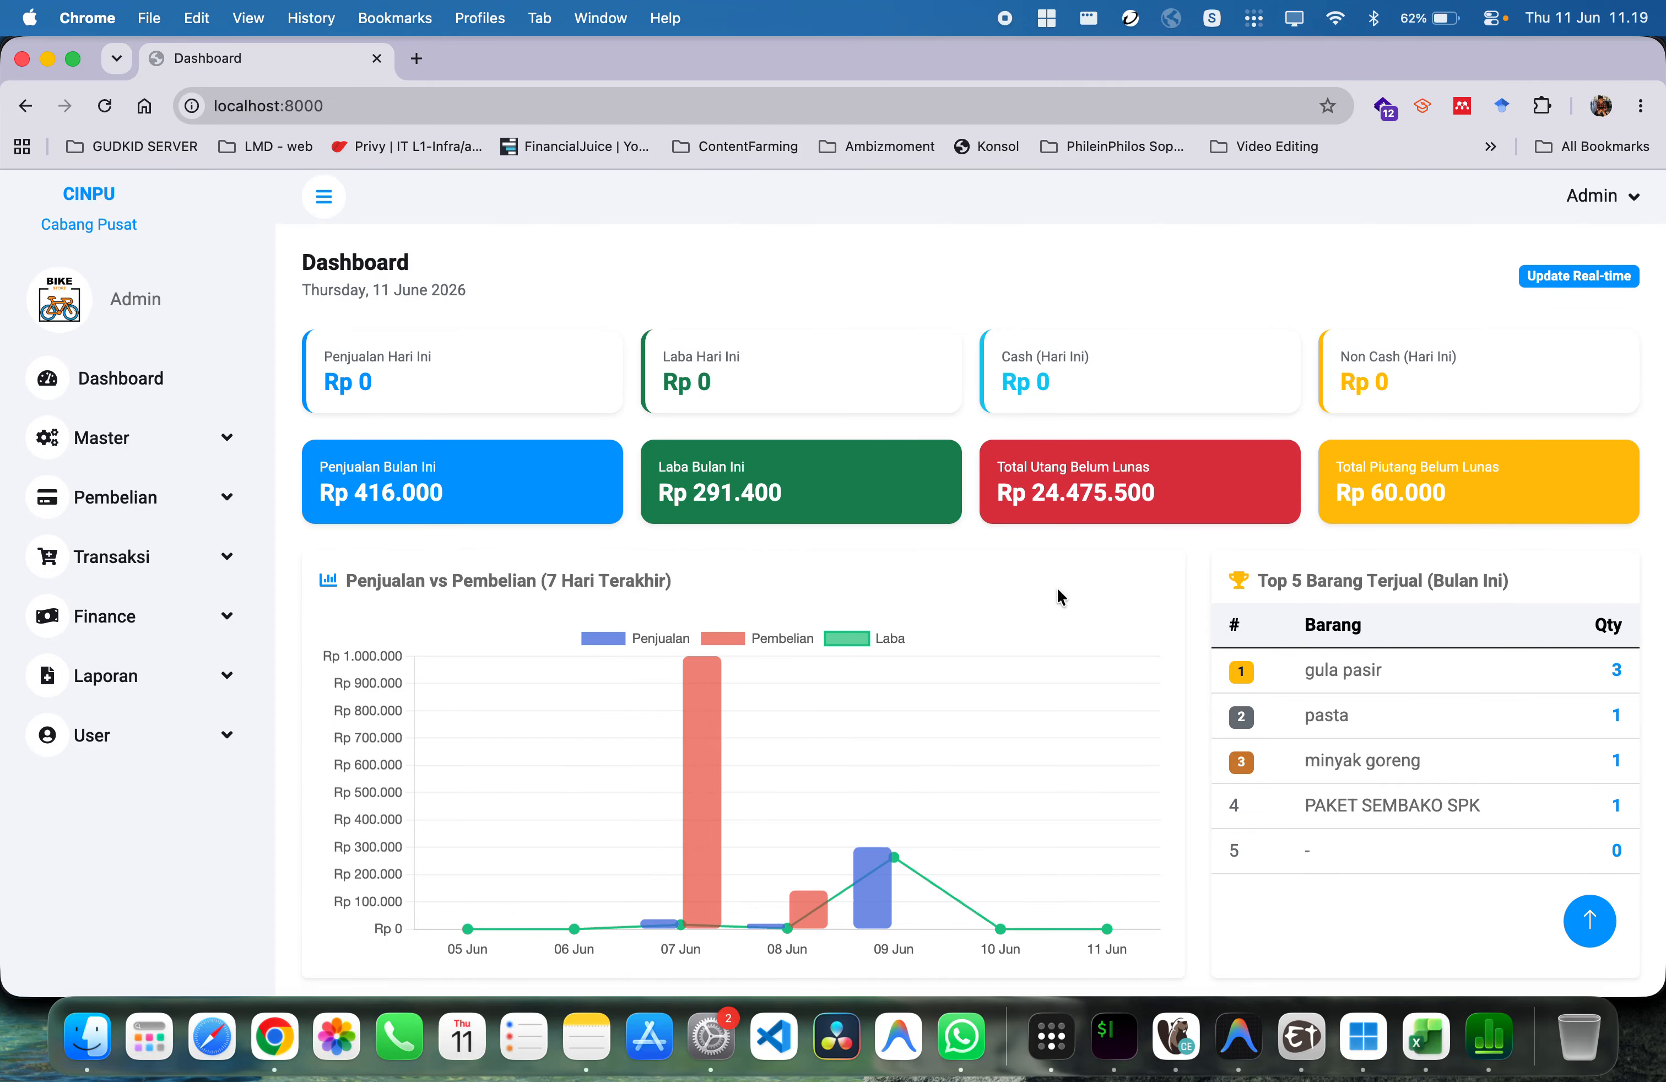
Look over the dashboard and browse the entries under Master, Pembelian, Transaksi, User and Laporan
scroll(1033, 582, down, 1)
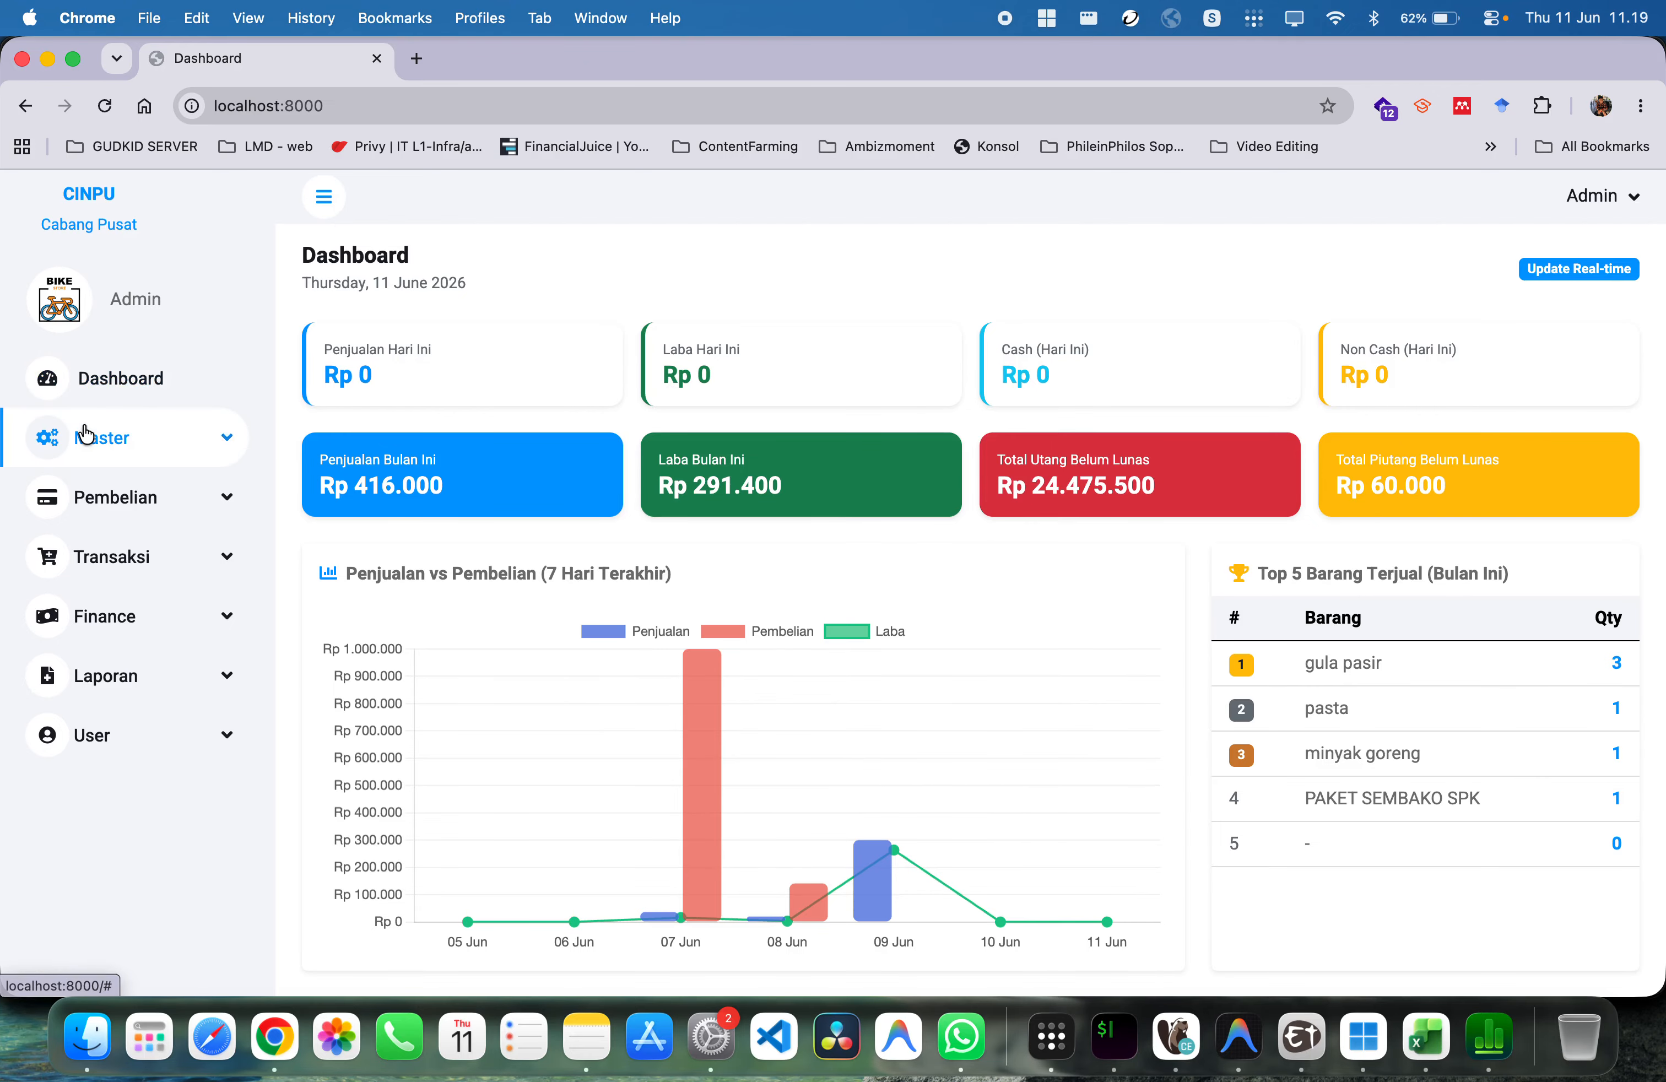
click(104, 435)
click(104, 435)
click(149, 505)
click(213, 664)
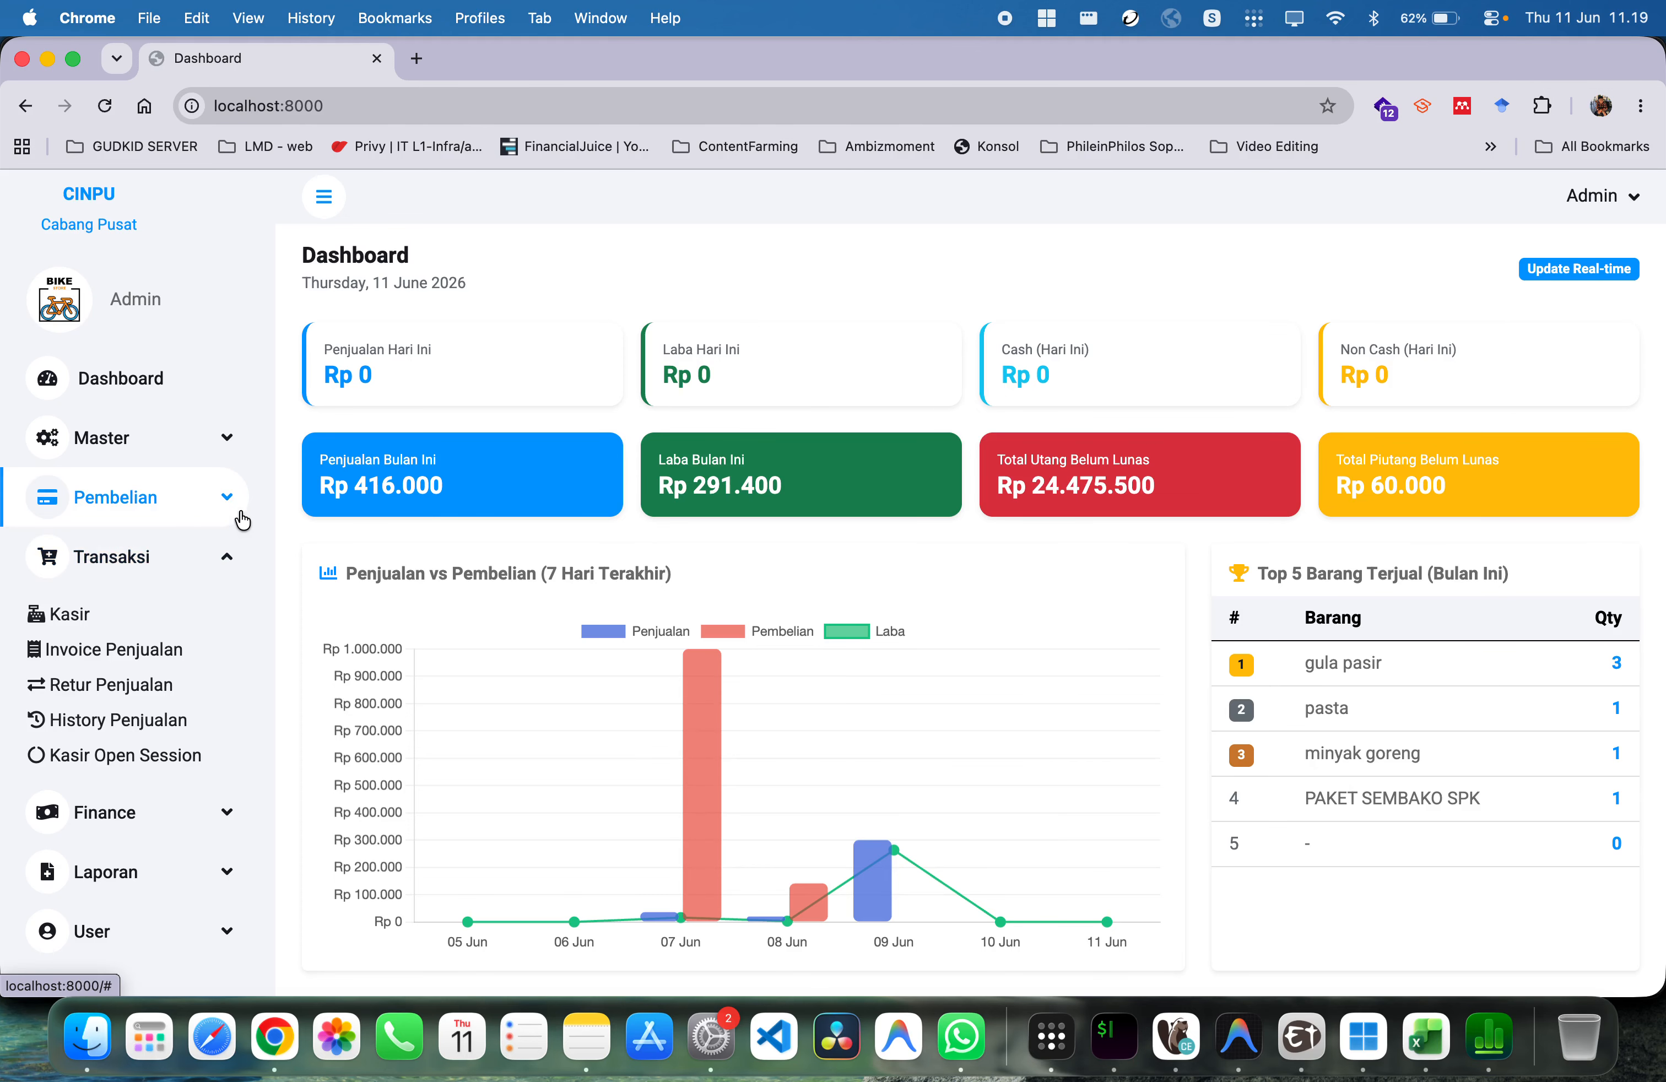
click(210, 948)
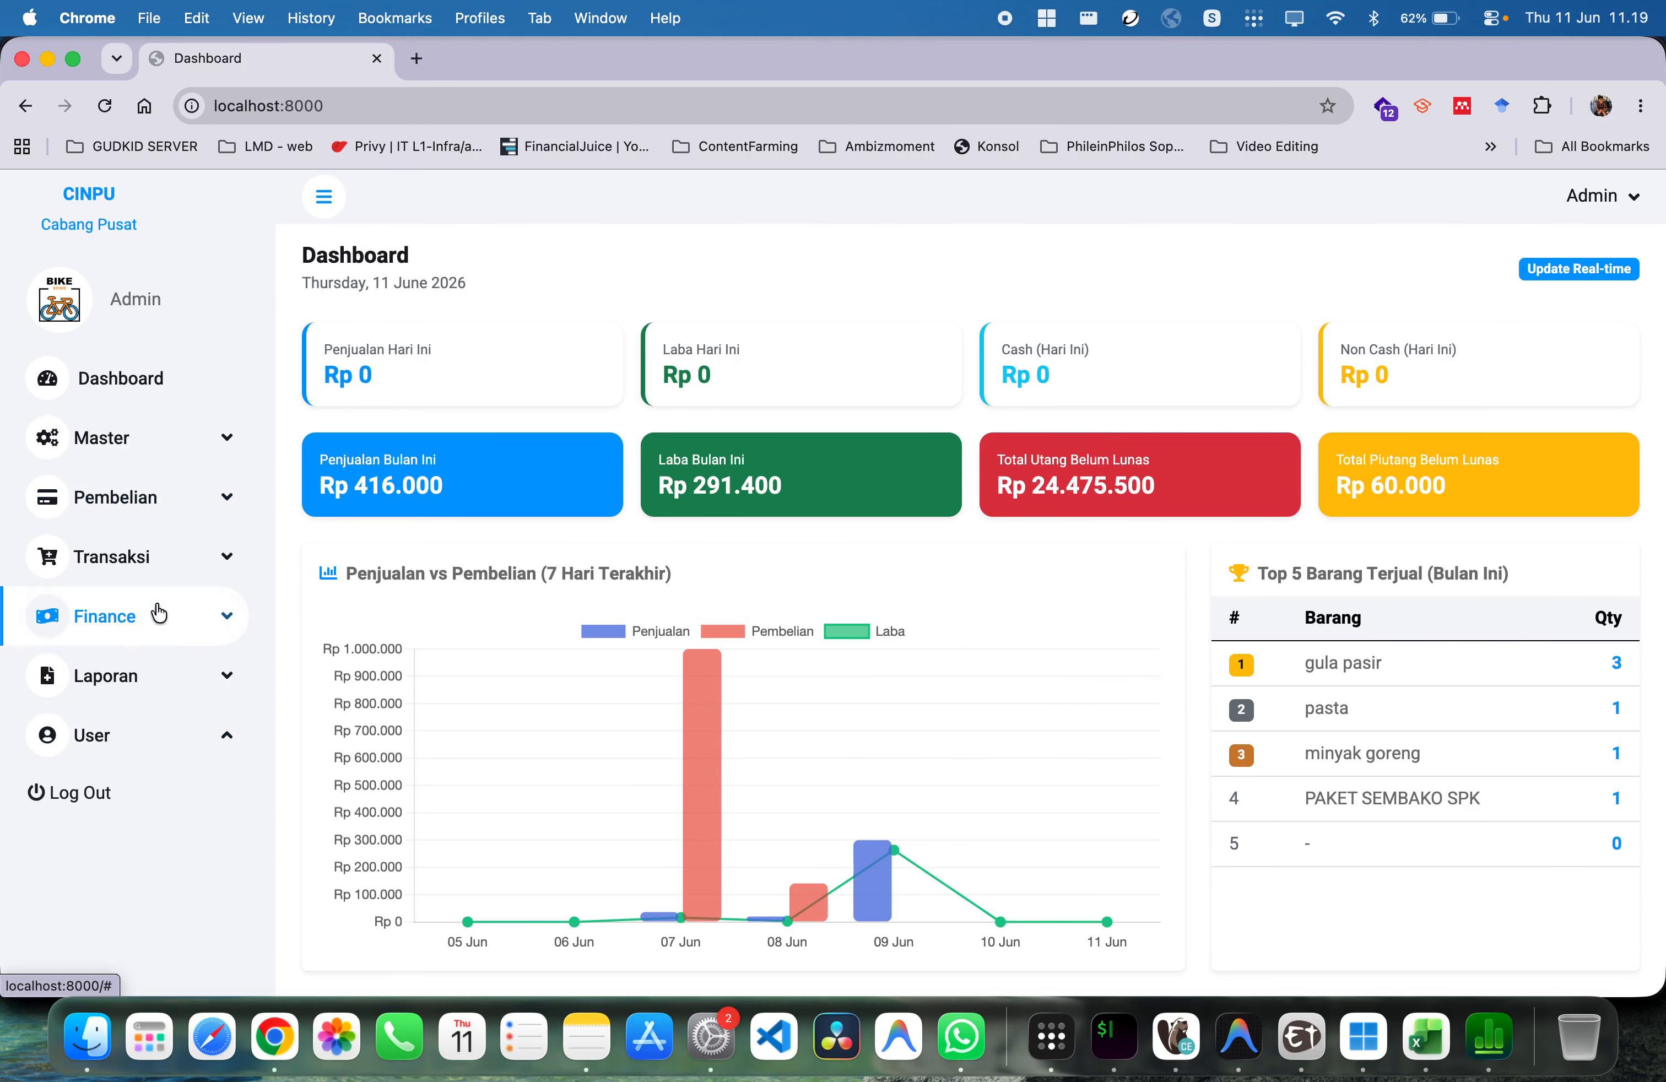
click(157, 671)
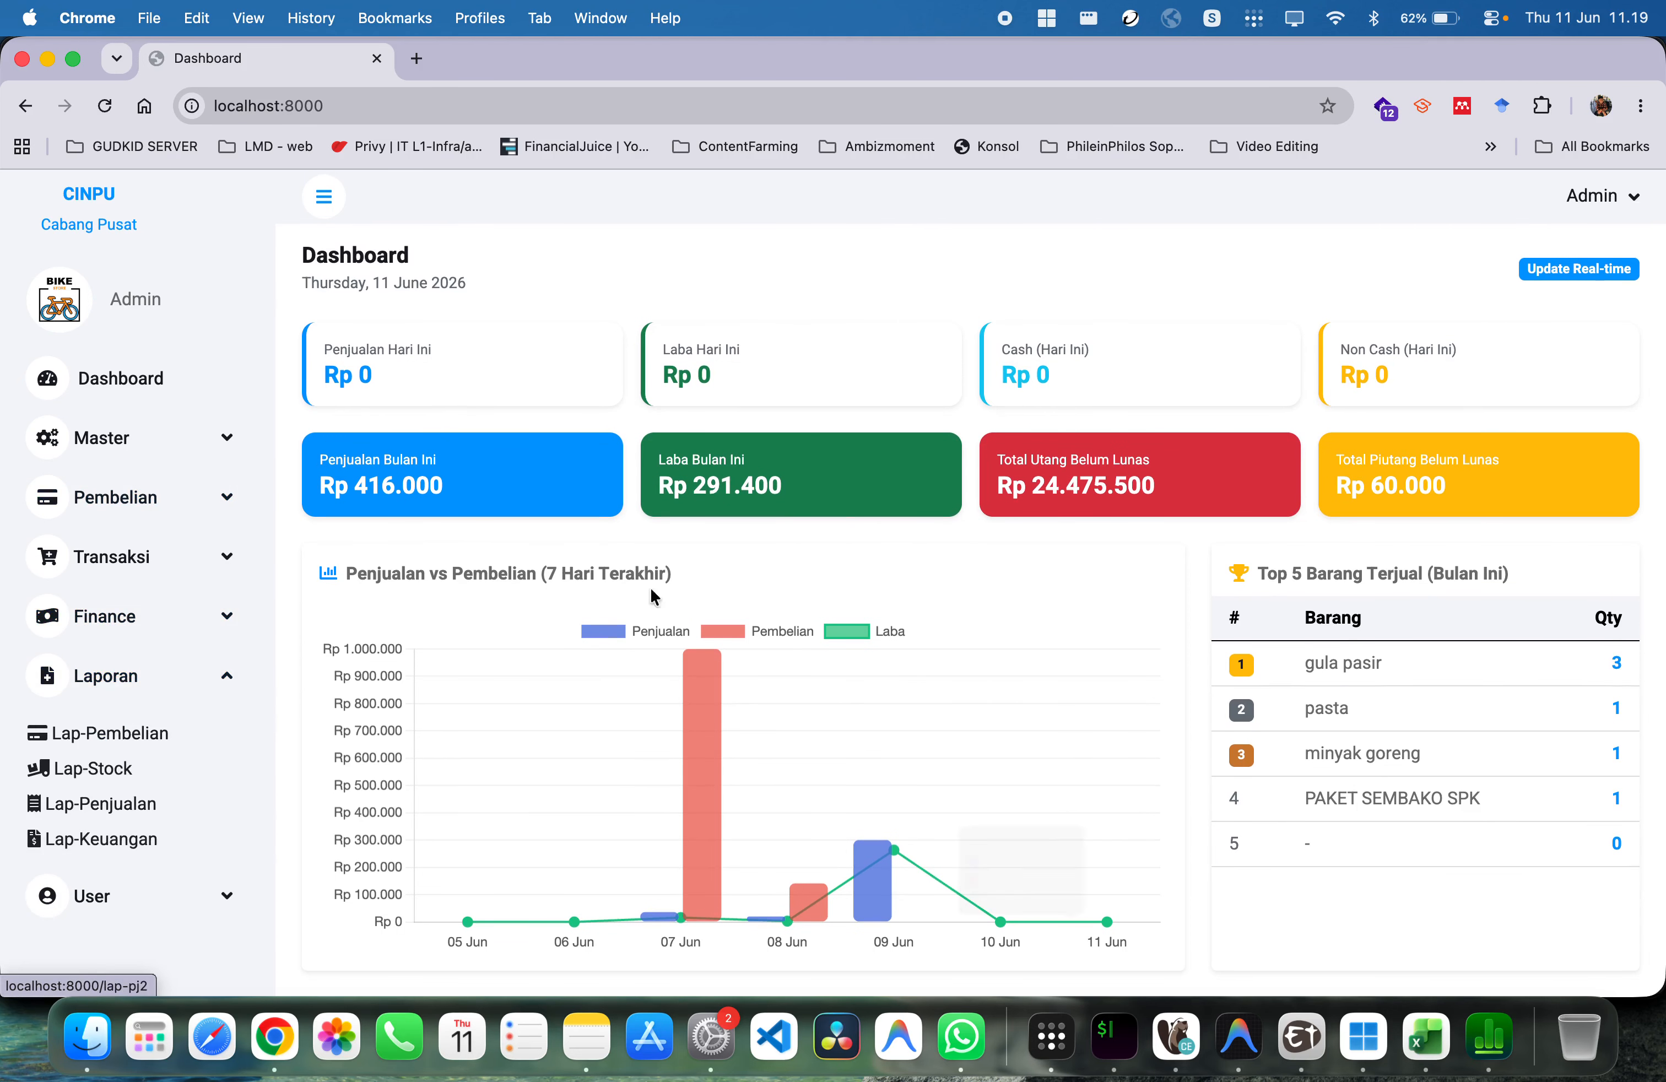
drag(991, 460, 1088, 460)
click(1083, 461)
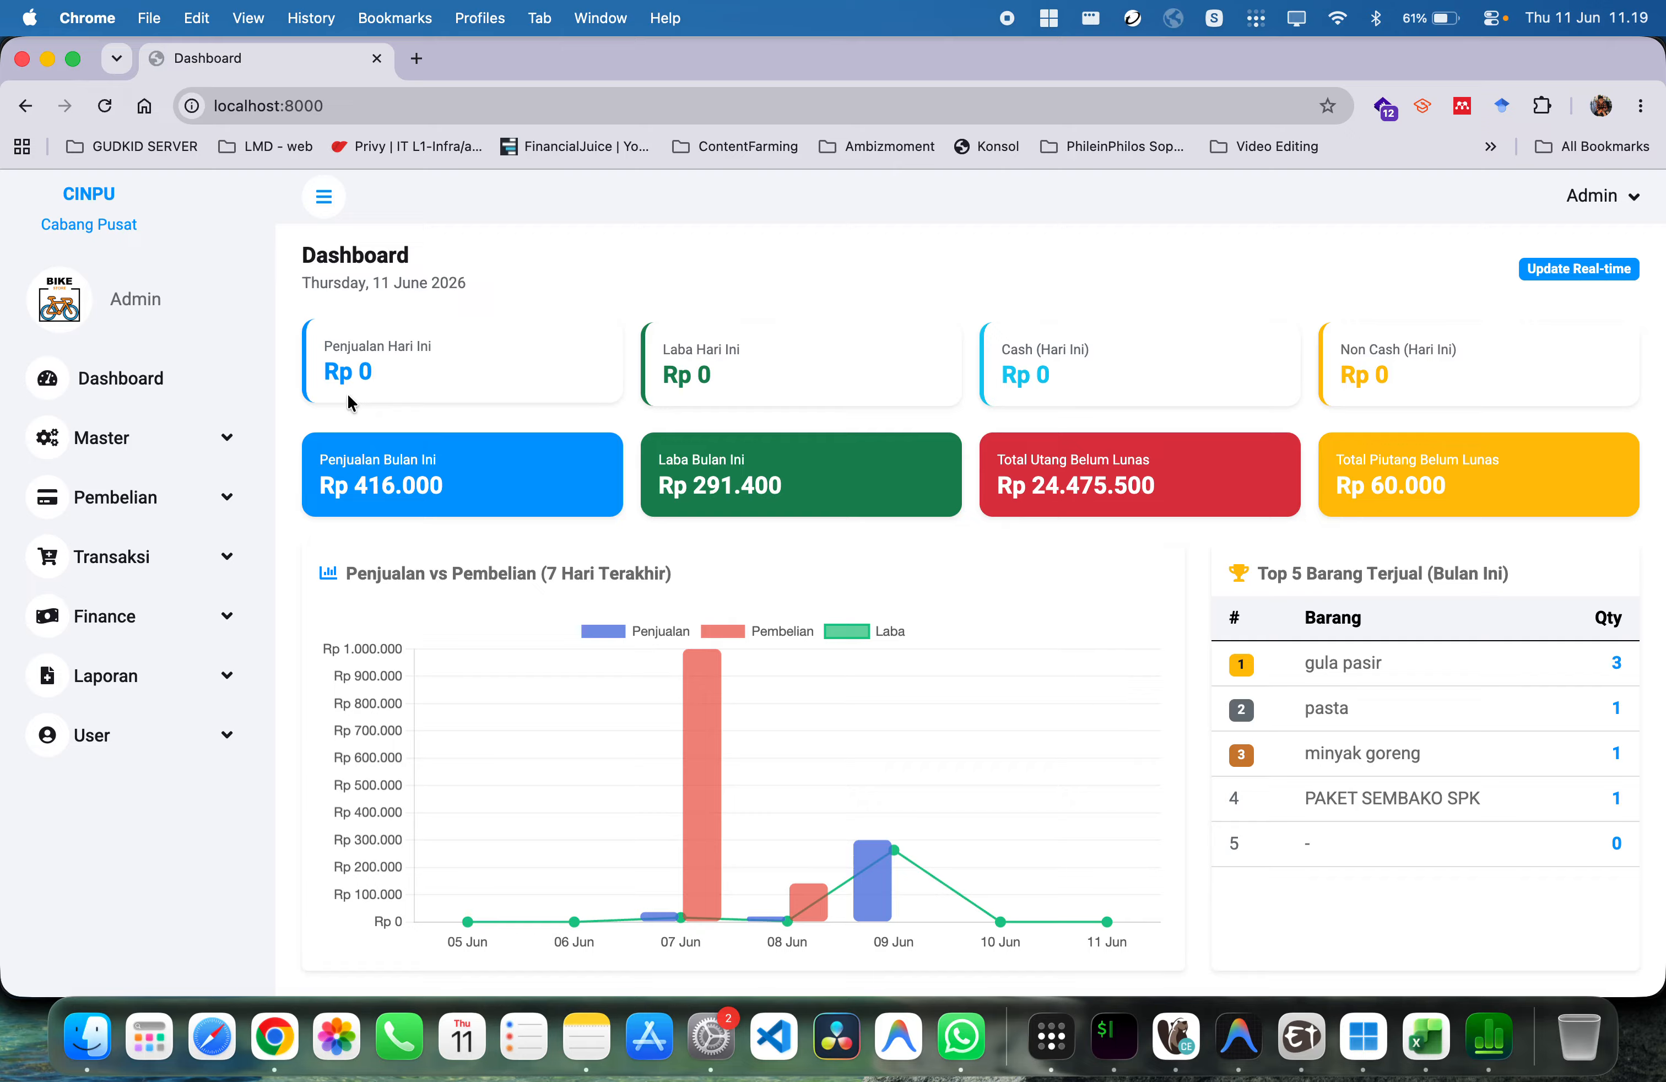
Go to the Barang page in Master, open Stock and Paket Produk (SPK) in new tabs, and show the Stock one
click(173, 460)
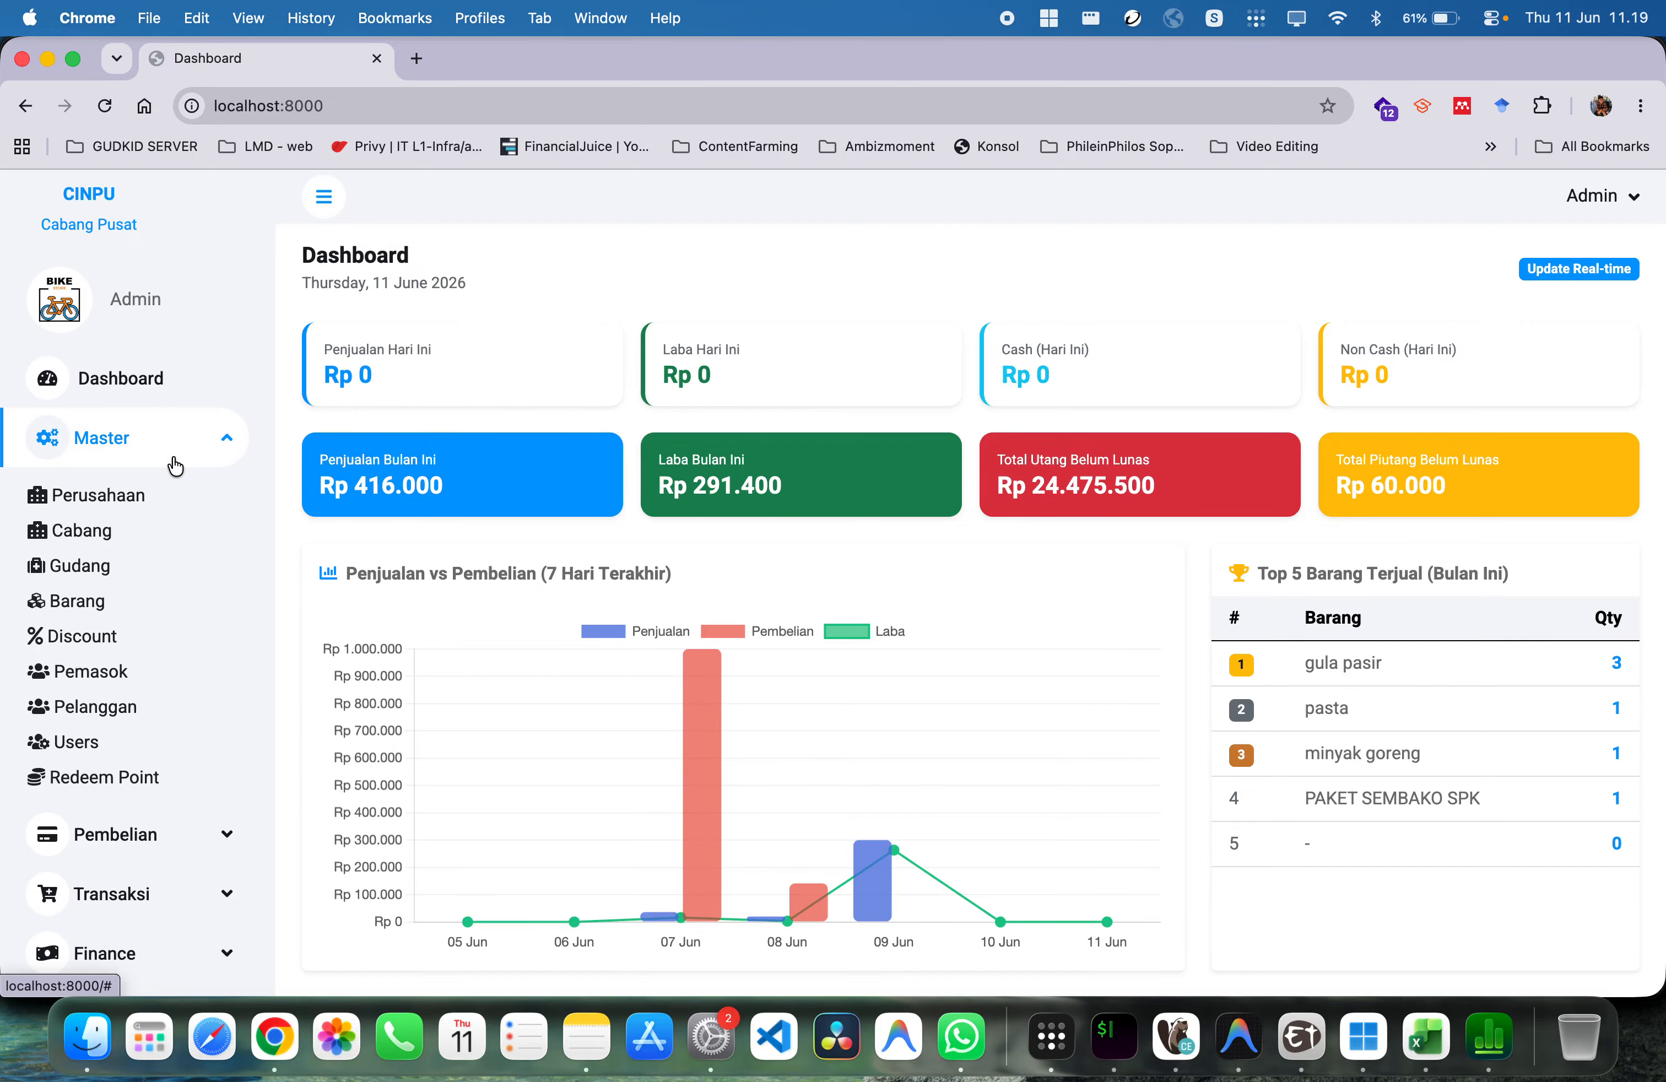
click(110, 604)
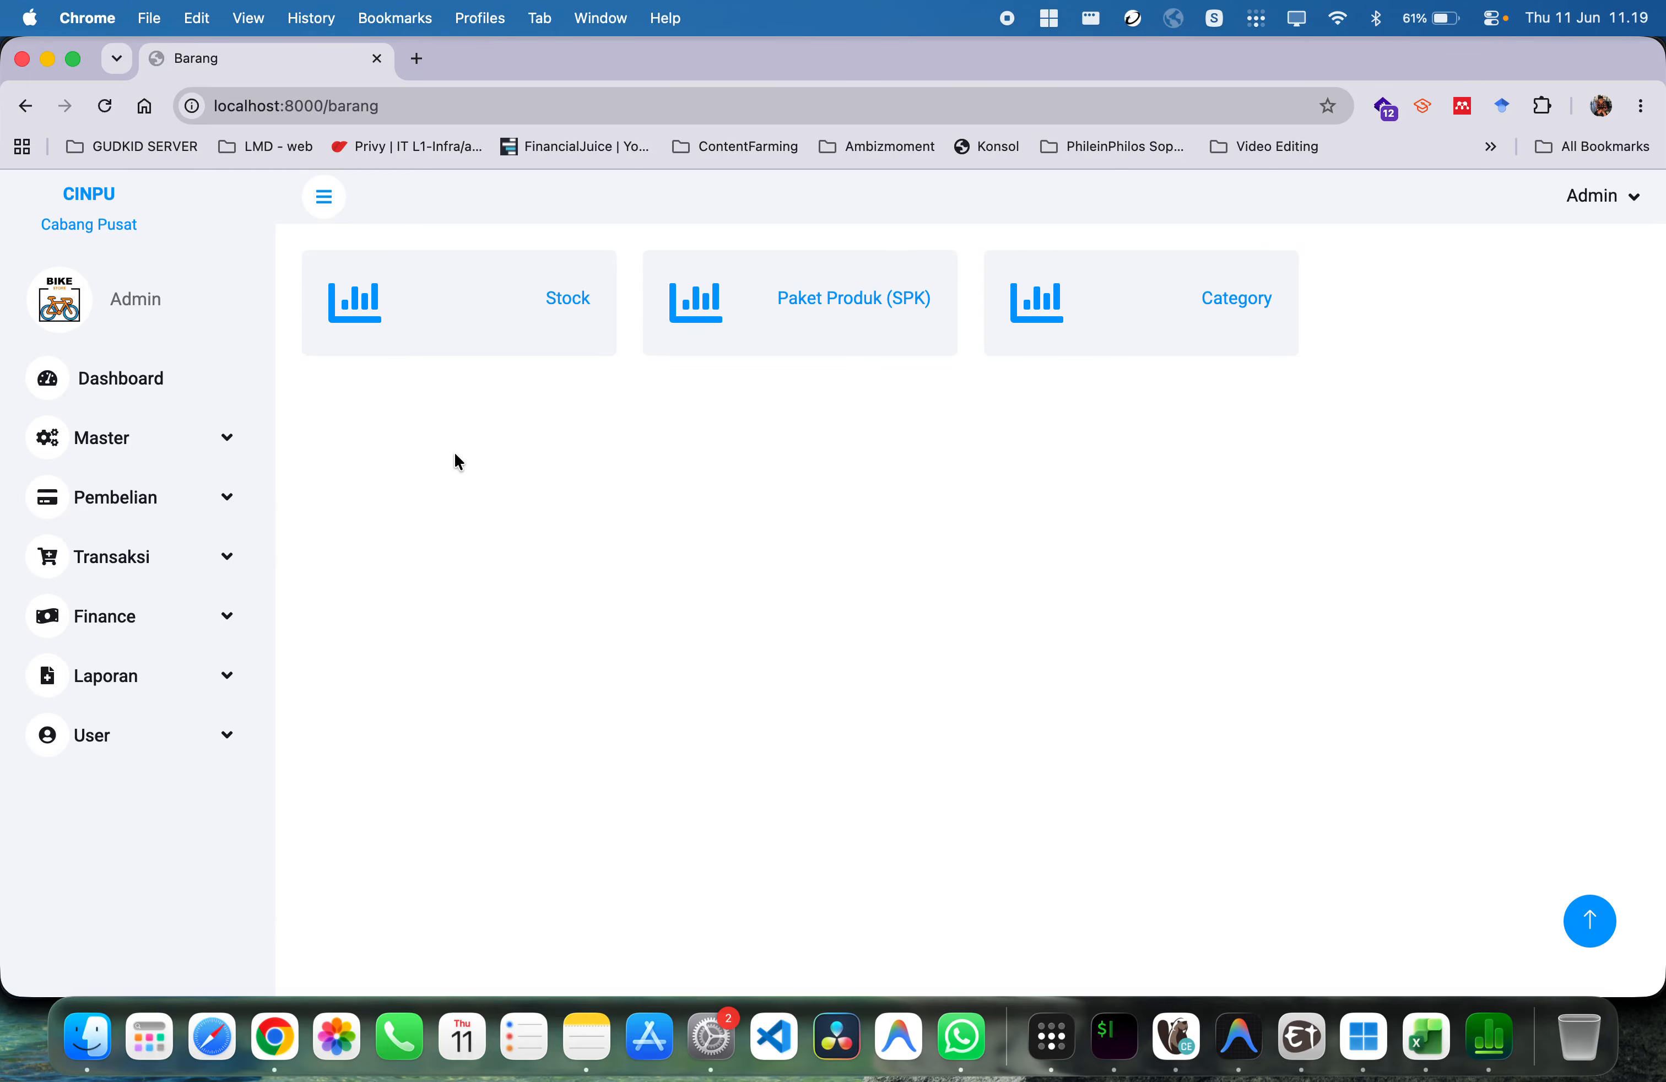
right_click(518, 317)
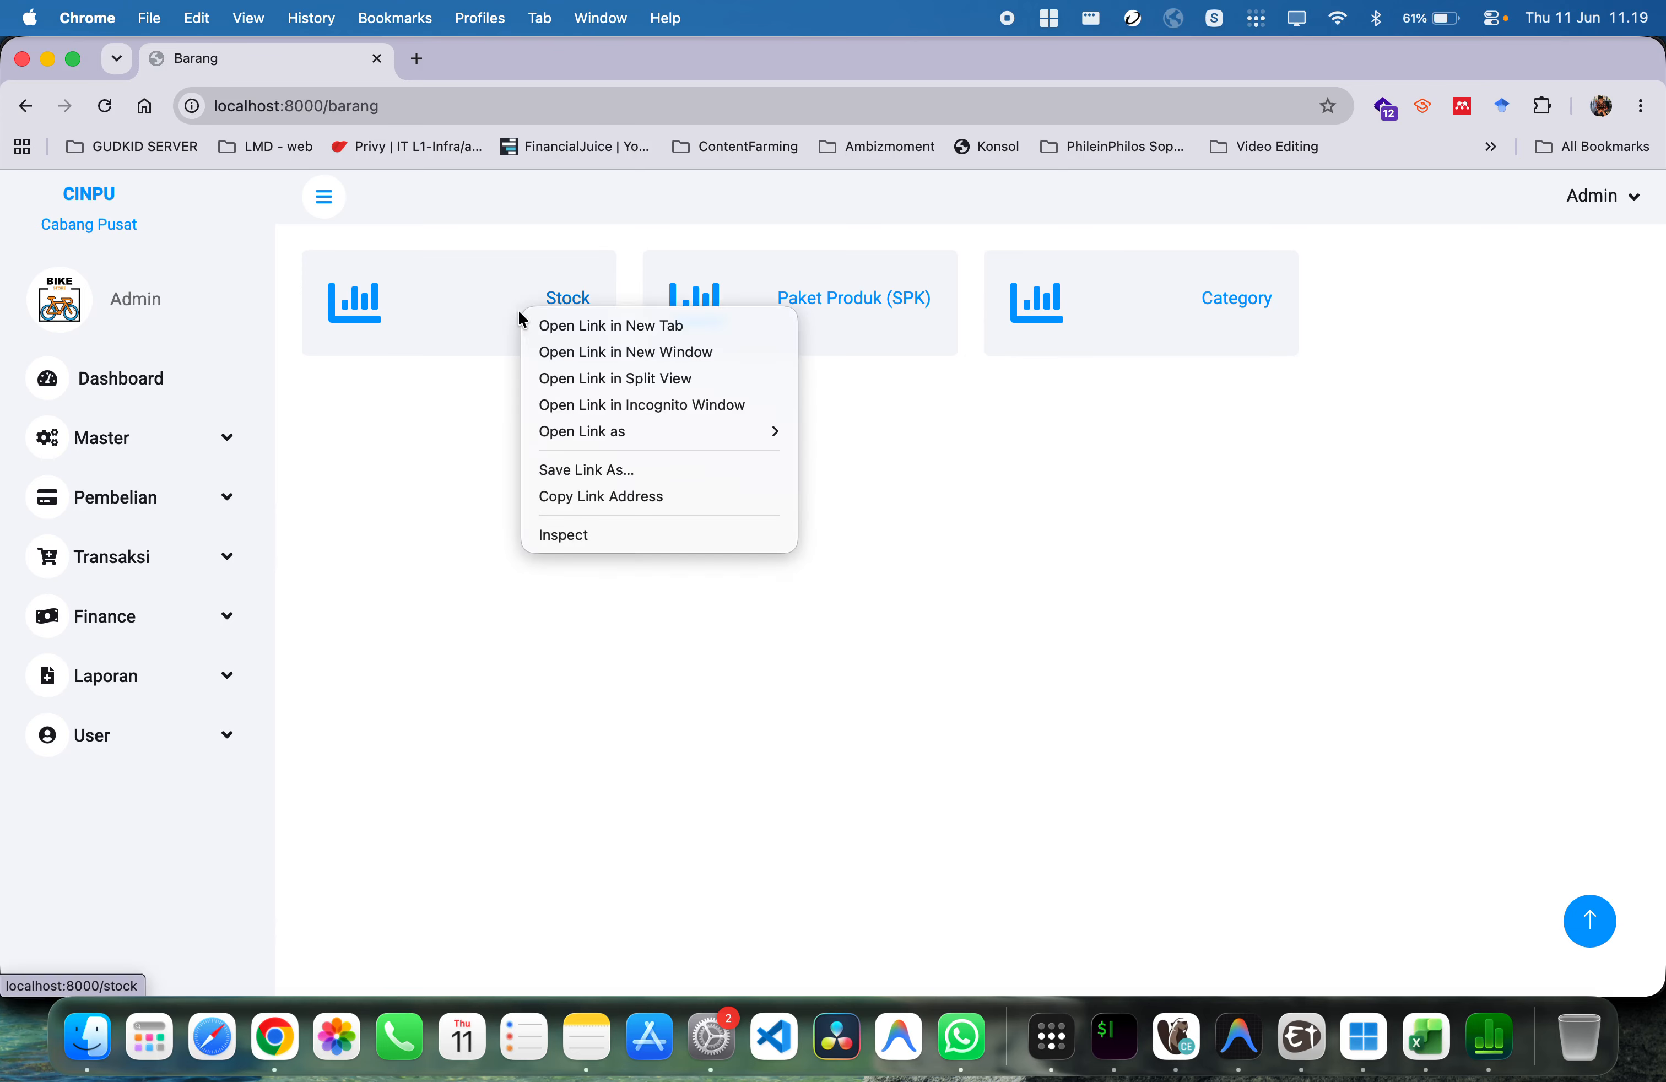
click(551, 325)
right_click(757, 327)
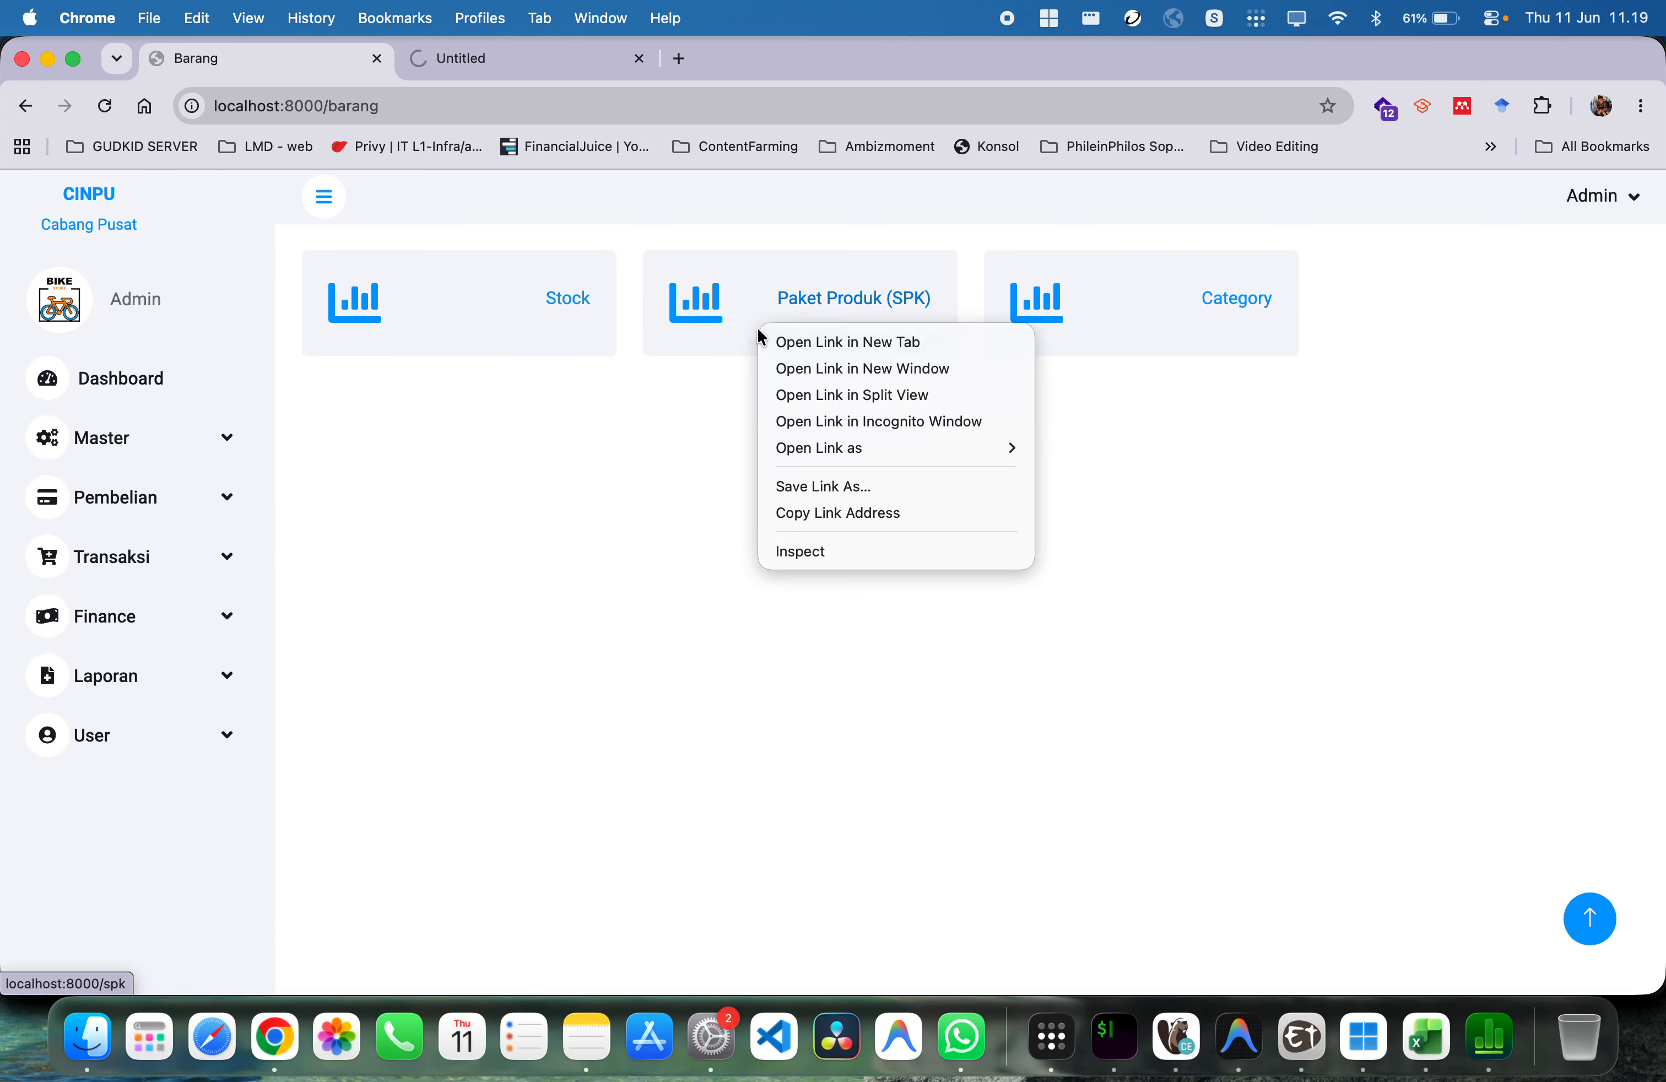
click(787, 342)
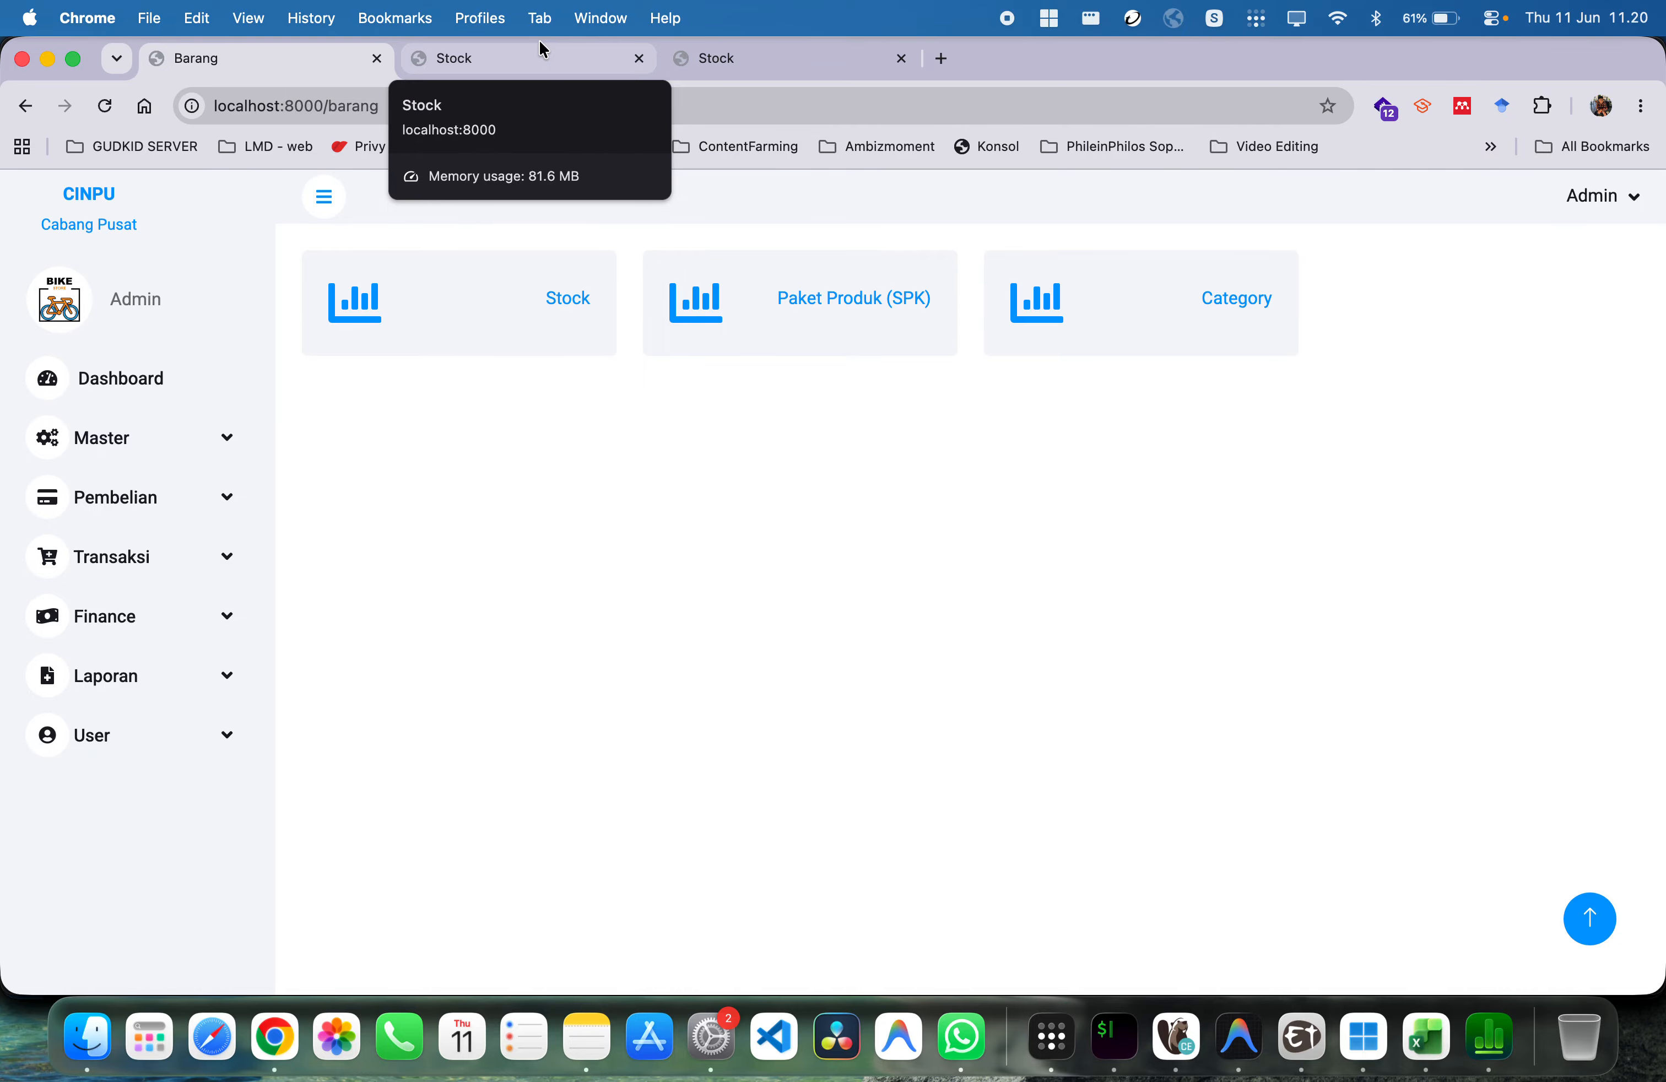
click(542, 54)
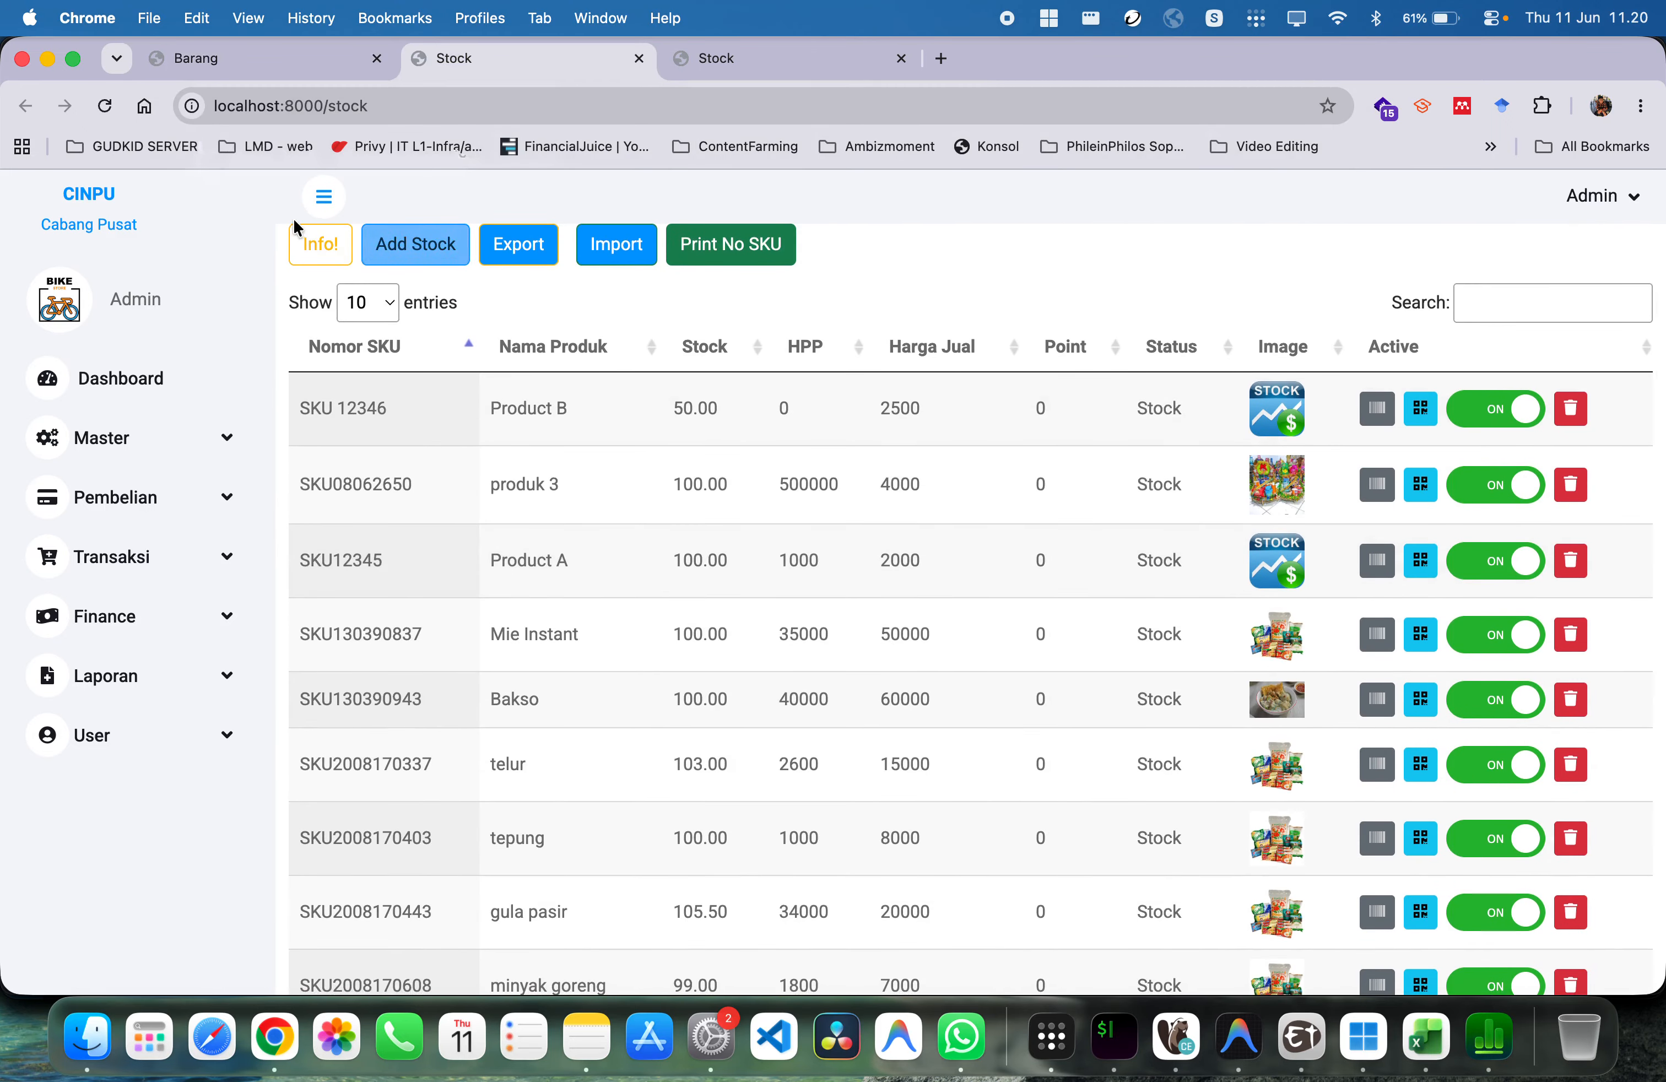
Read the info notice on adding and changing products, then dismiss it
click(330, 261)
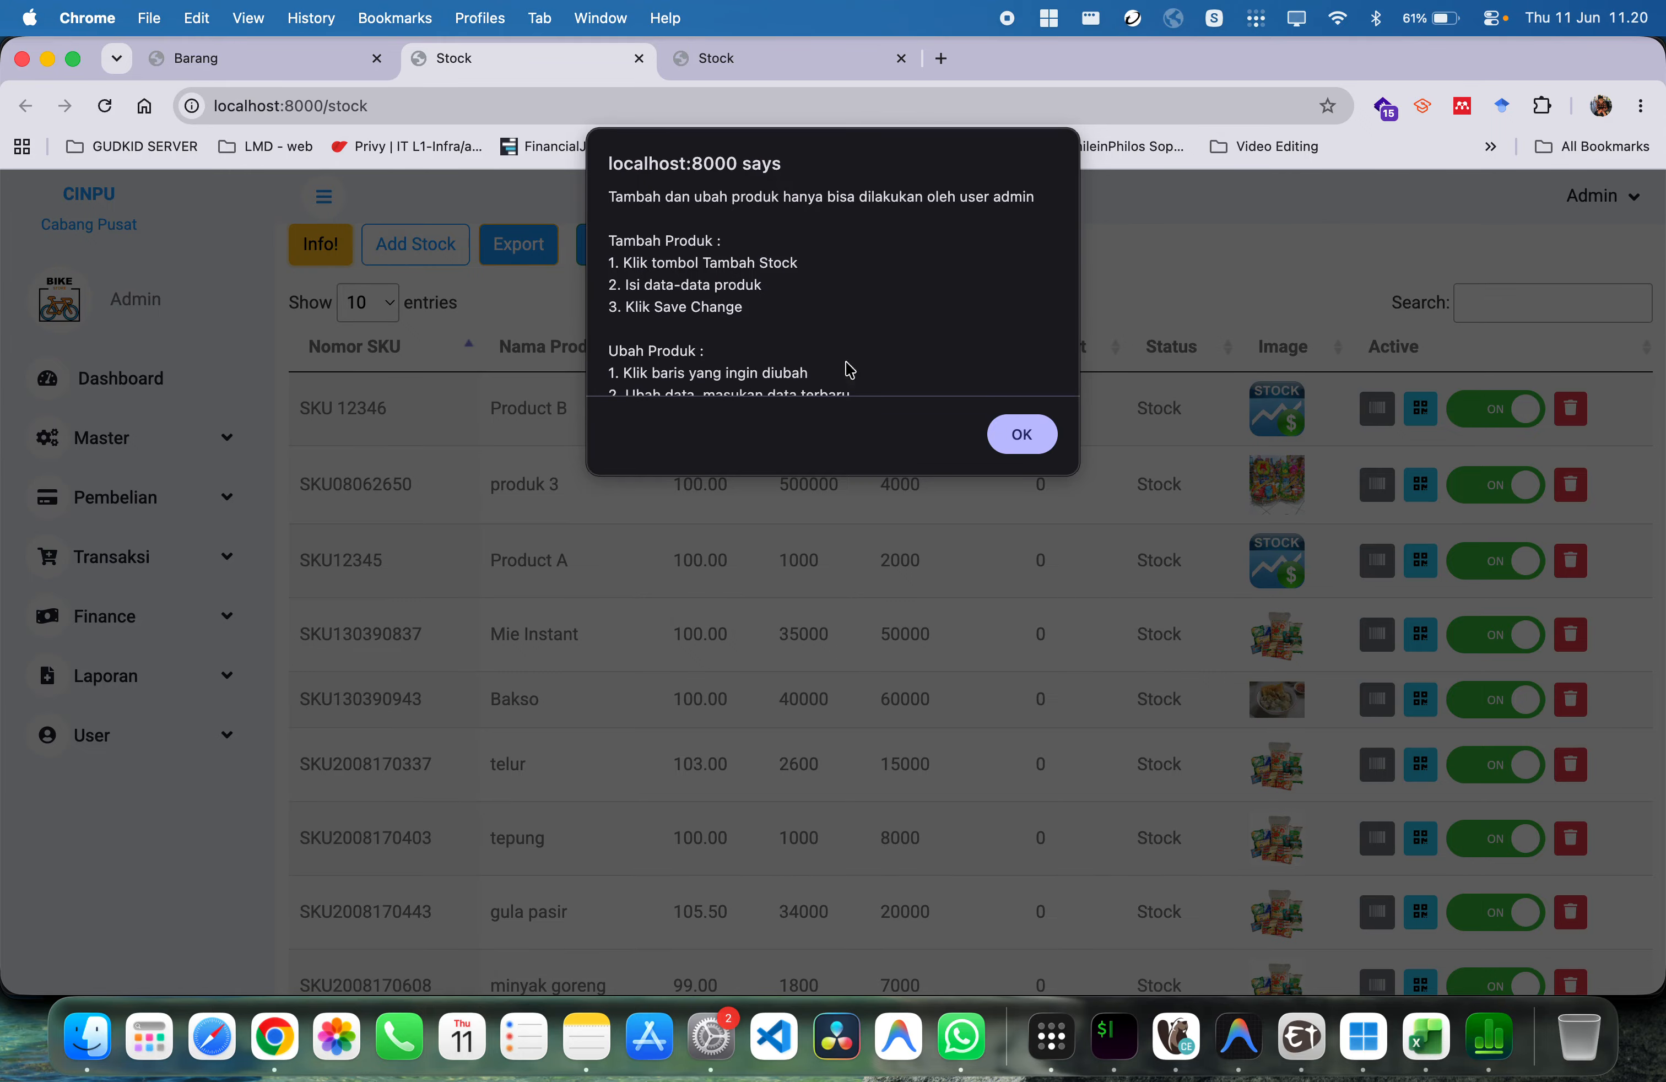
scroll(850, 371, down, 5)
scroll(892, 345, up, 5)
key(Return)
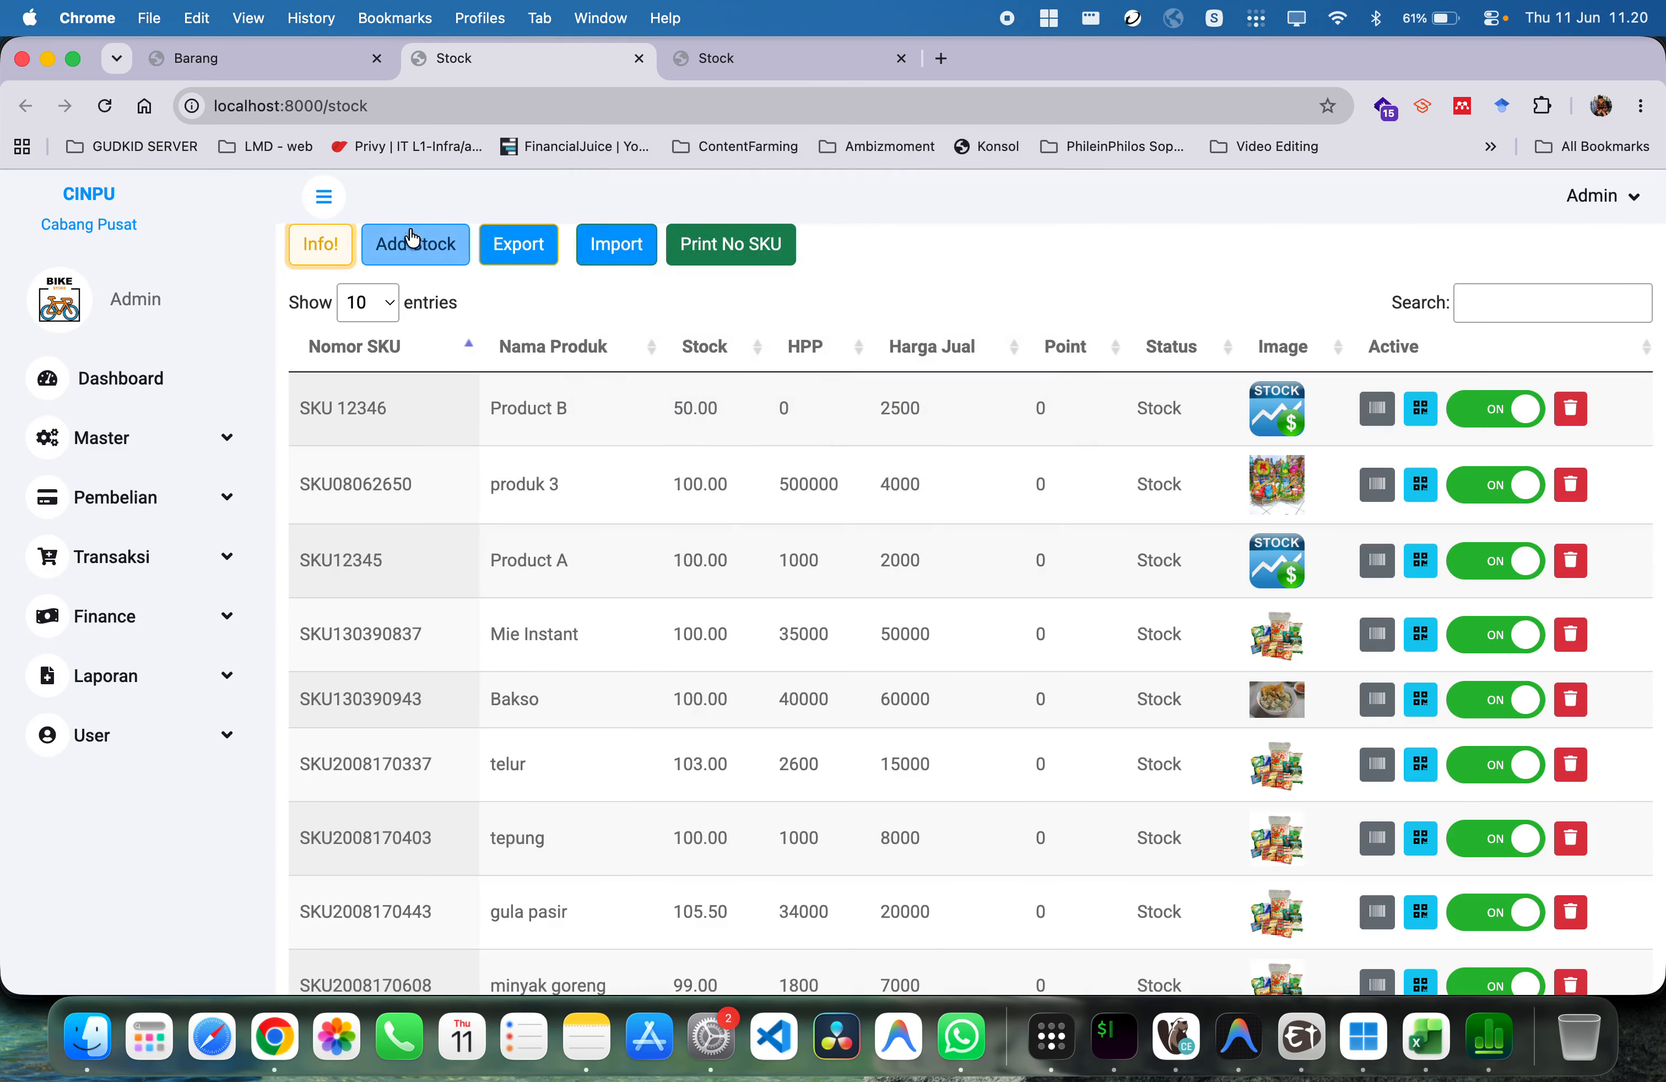
Review the product list and export the stock data to an Excel file
scroll(449, 351, down, 3)
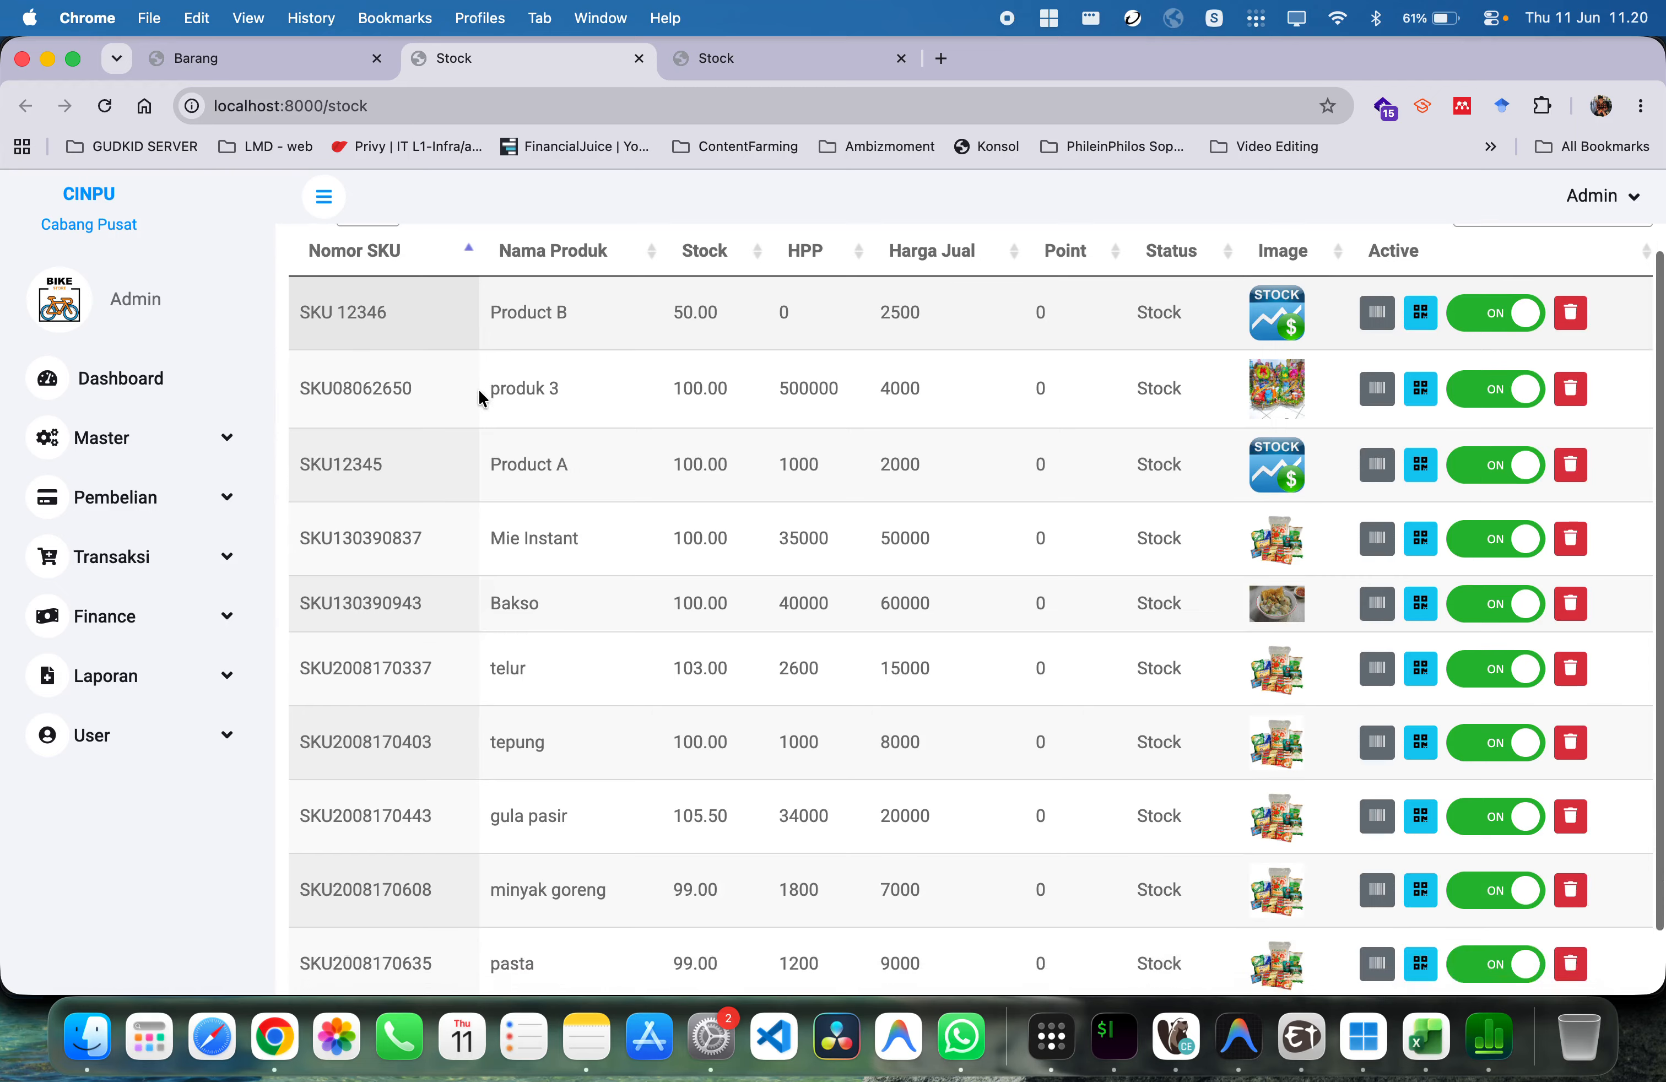
scroll(475, 390, up, 3)
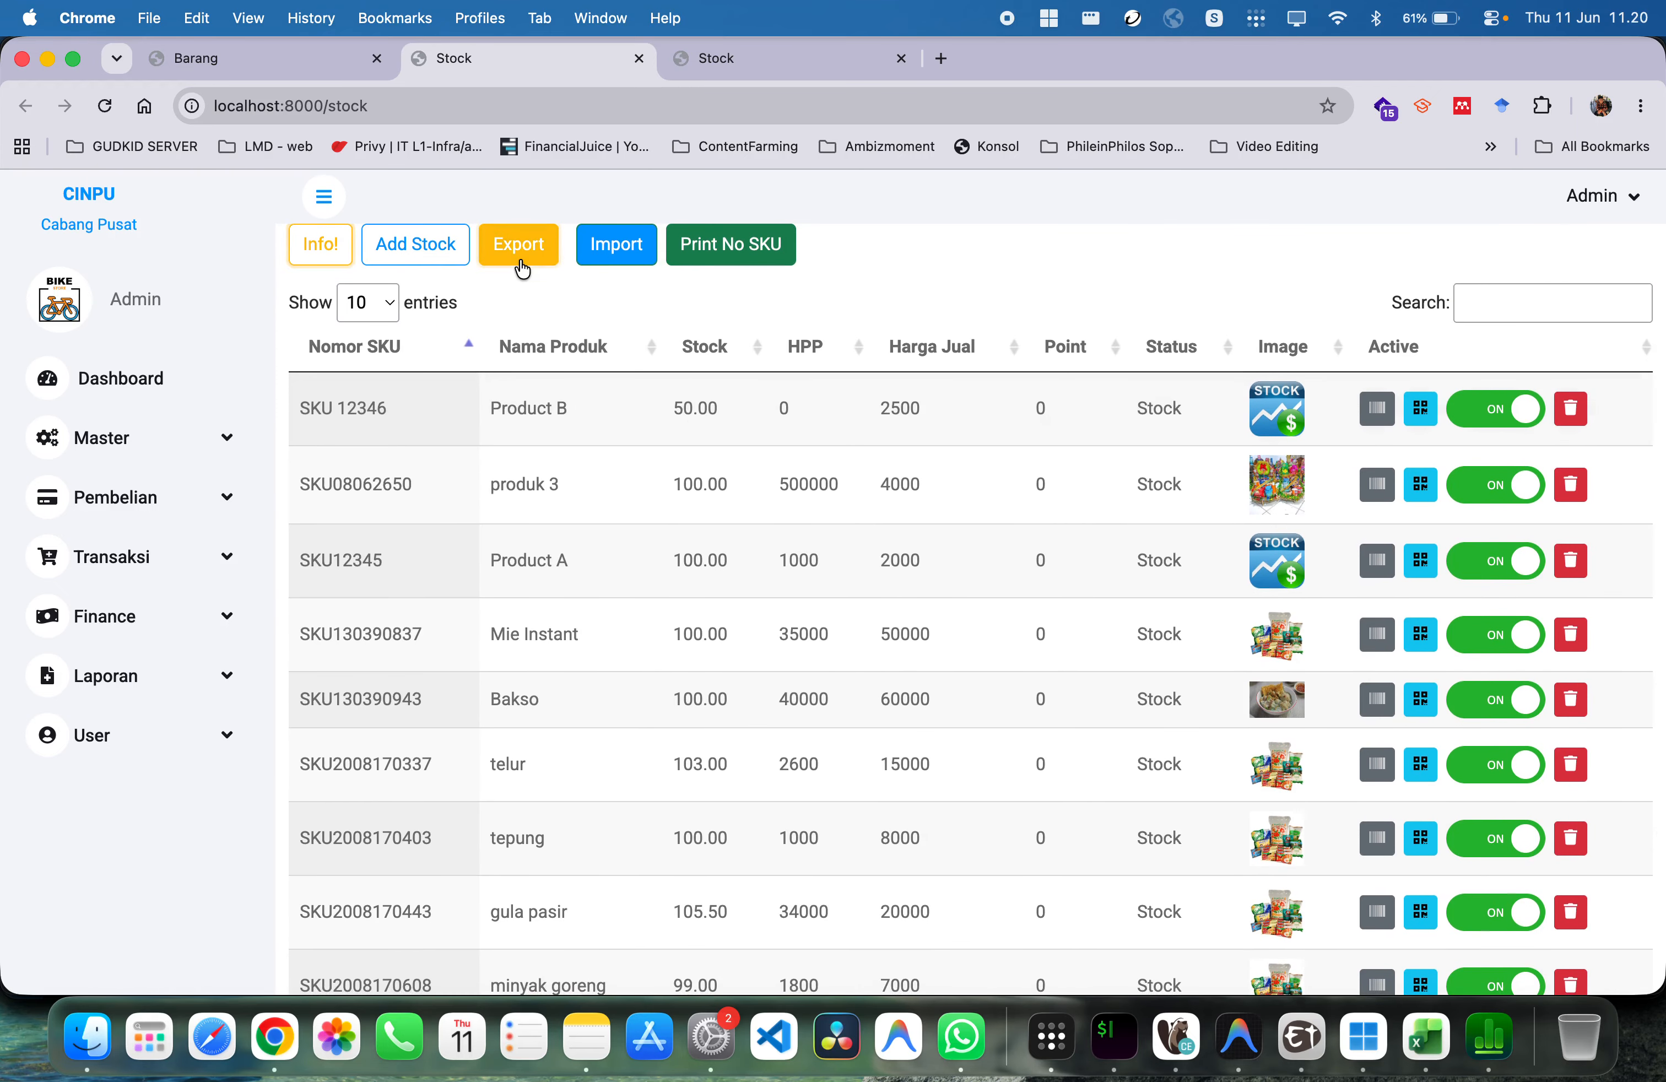
click(521, 254)
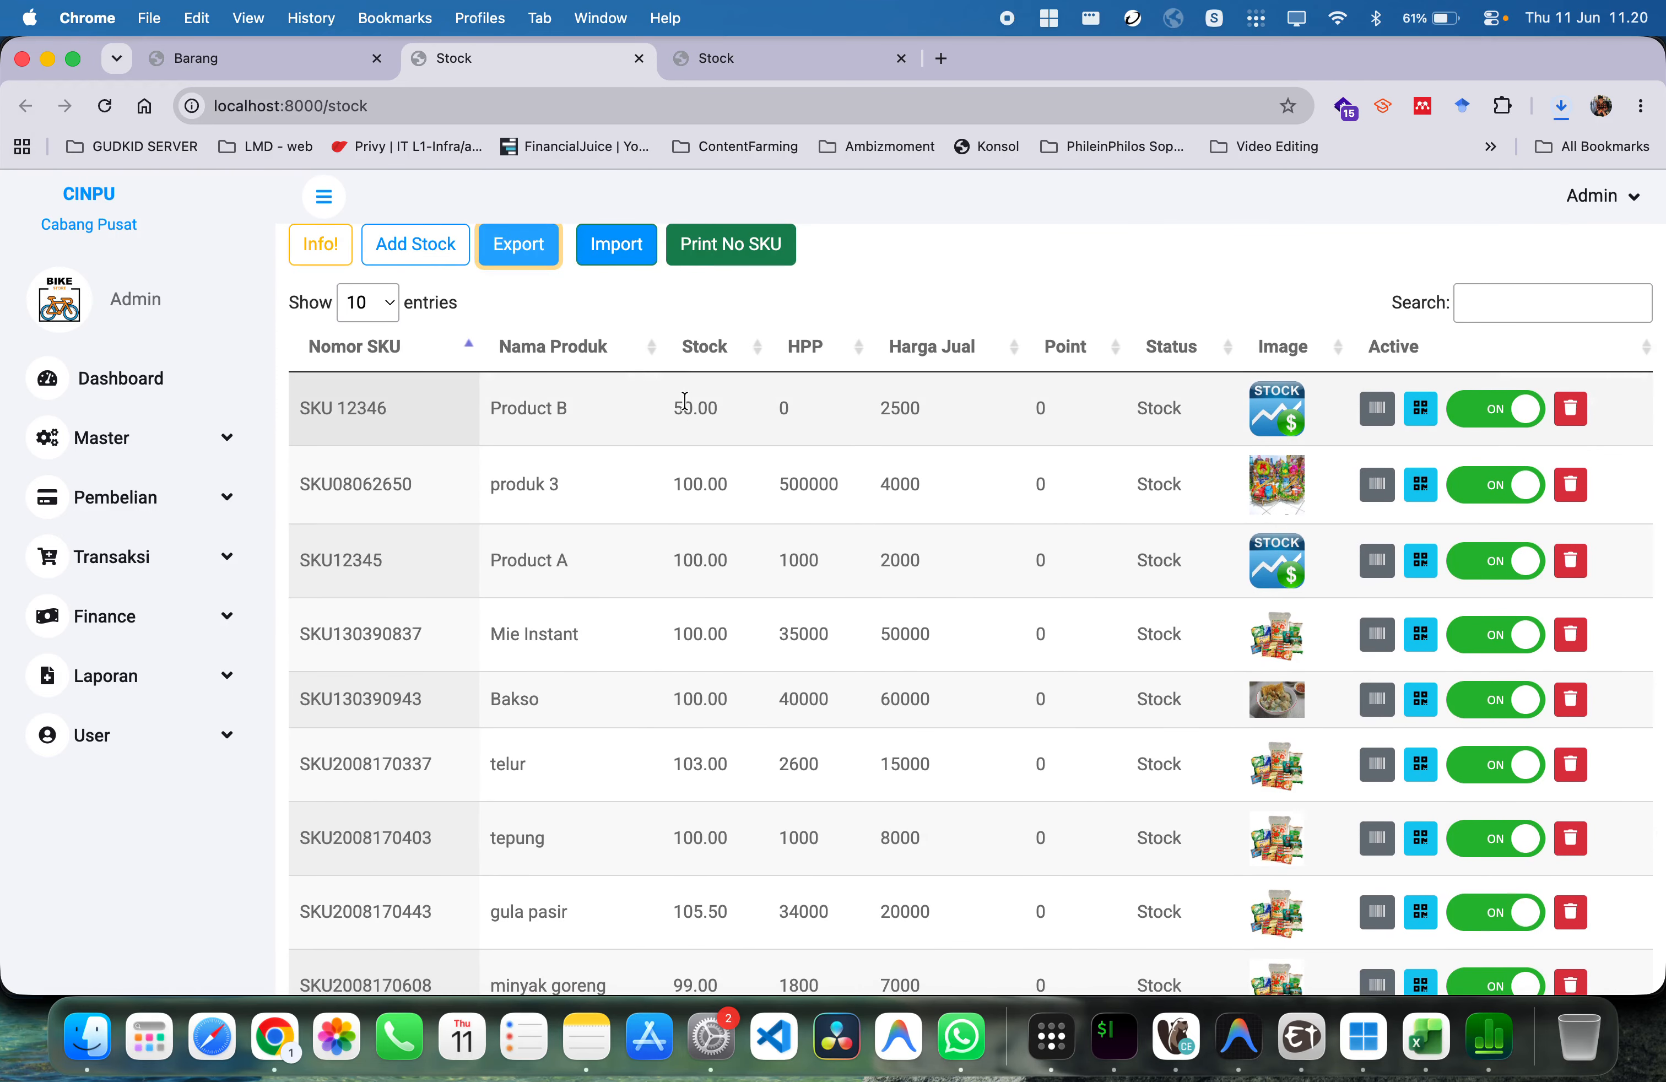
View the Print SKU form, close it without adding any SKU, and look over the product list
click(718, 253)
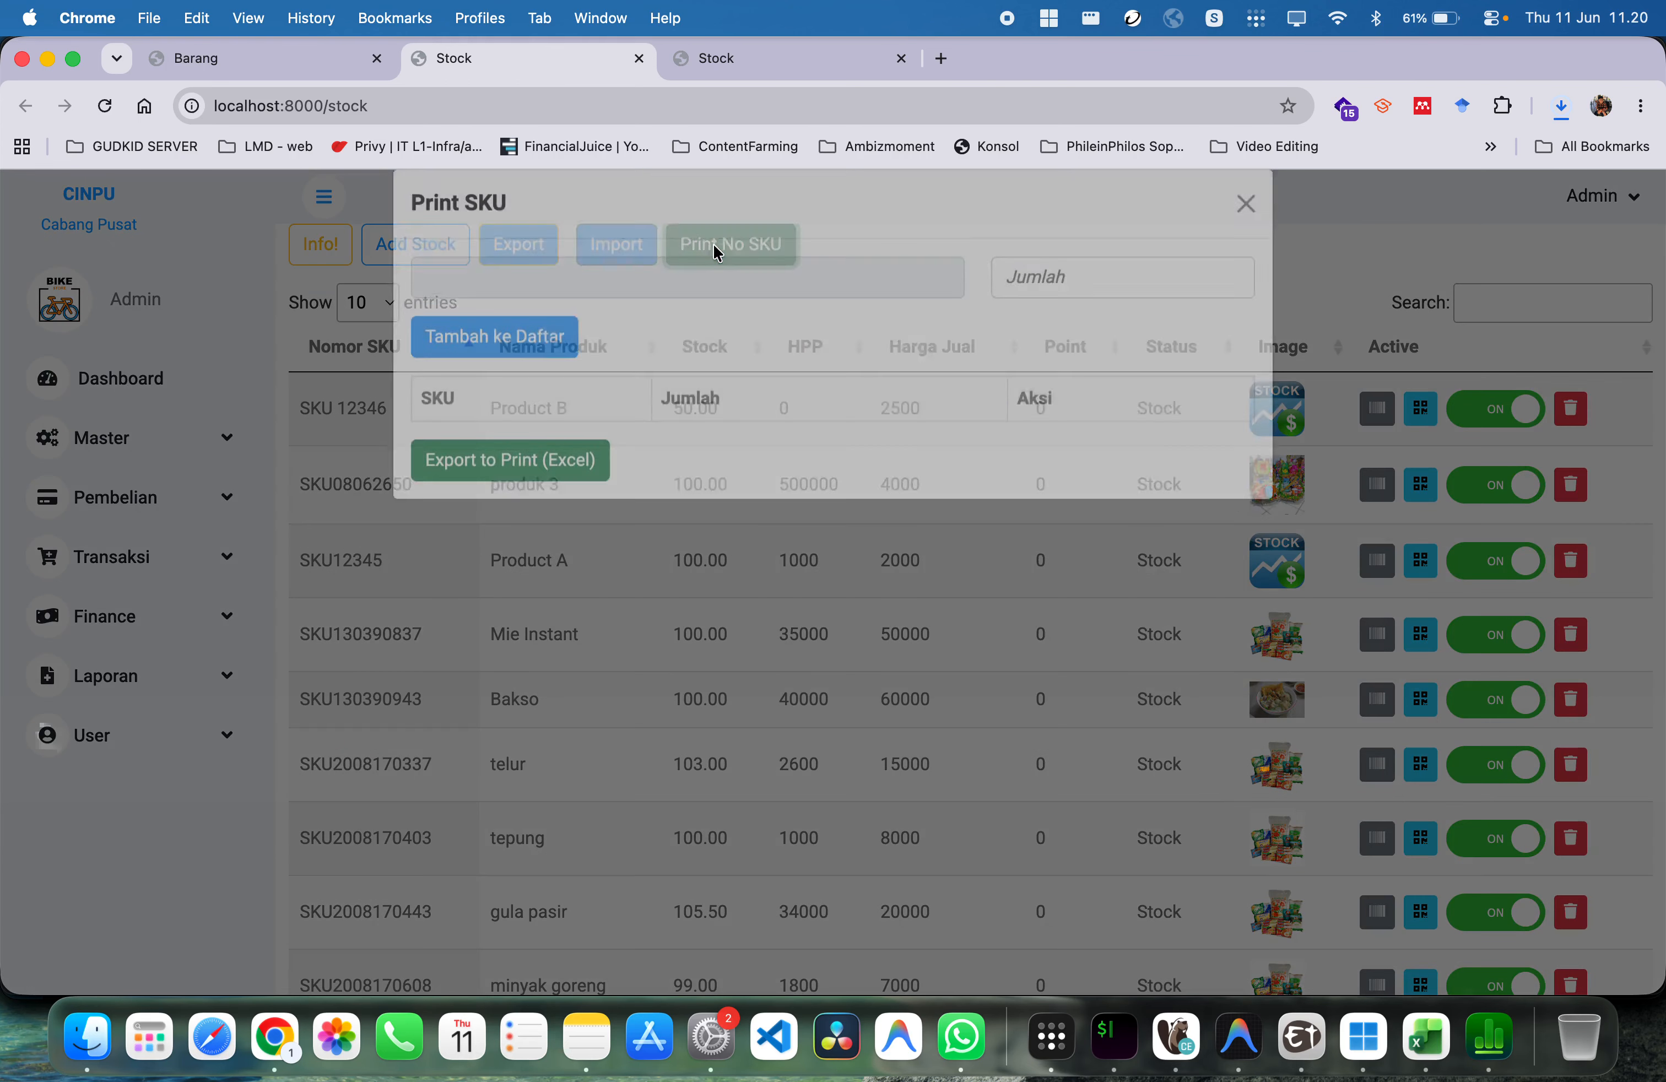
click(886, 549)
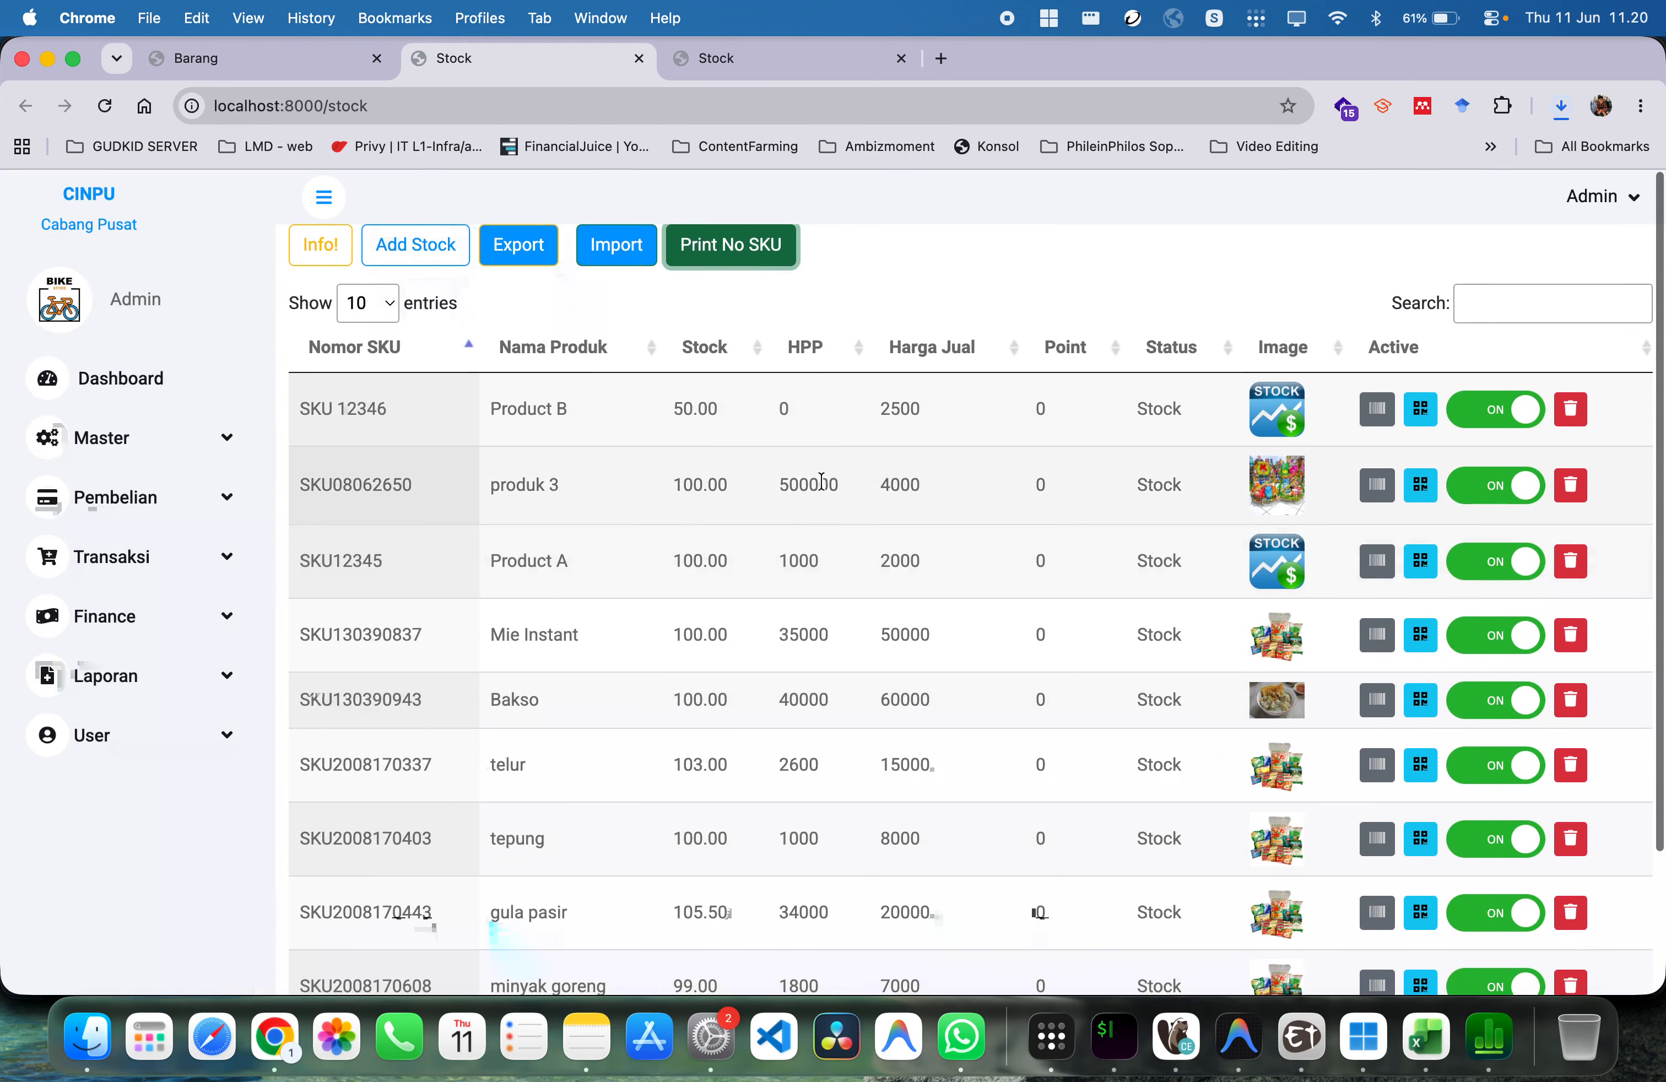
scroll(806, 517, down, 3)
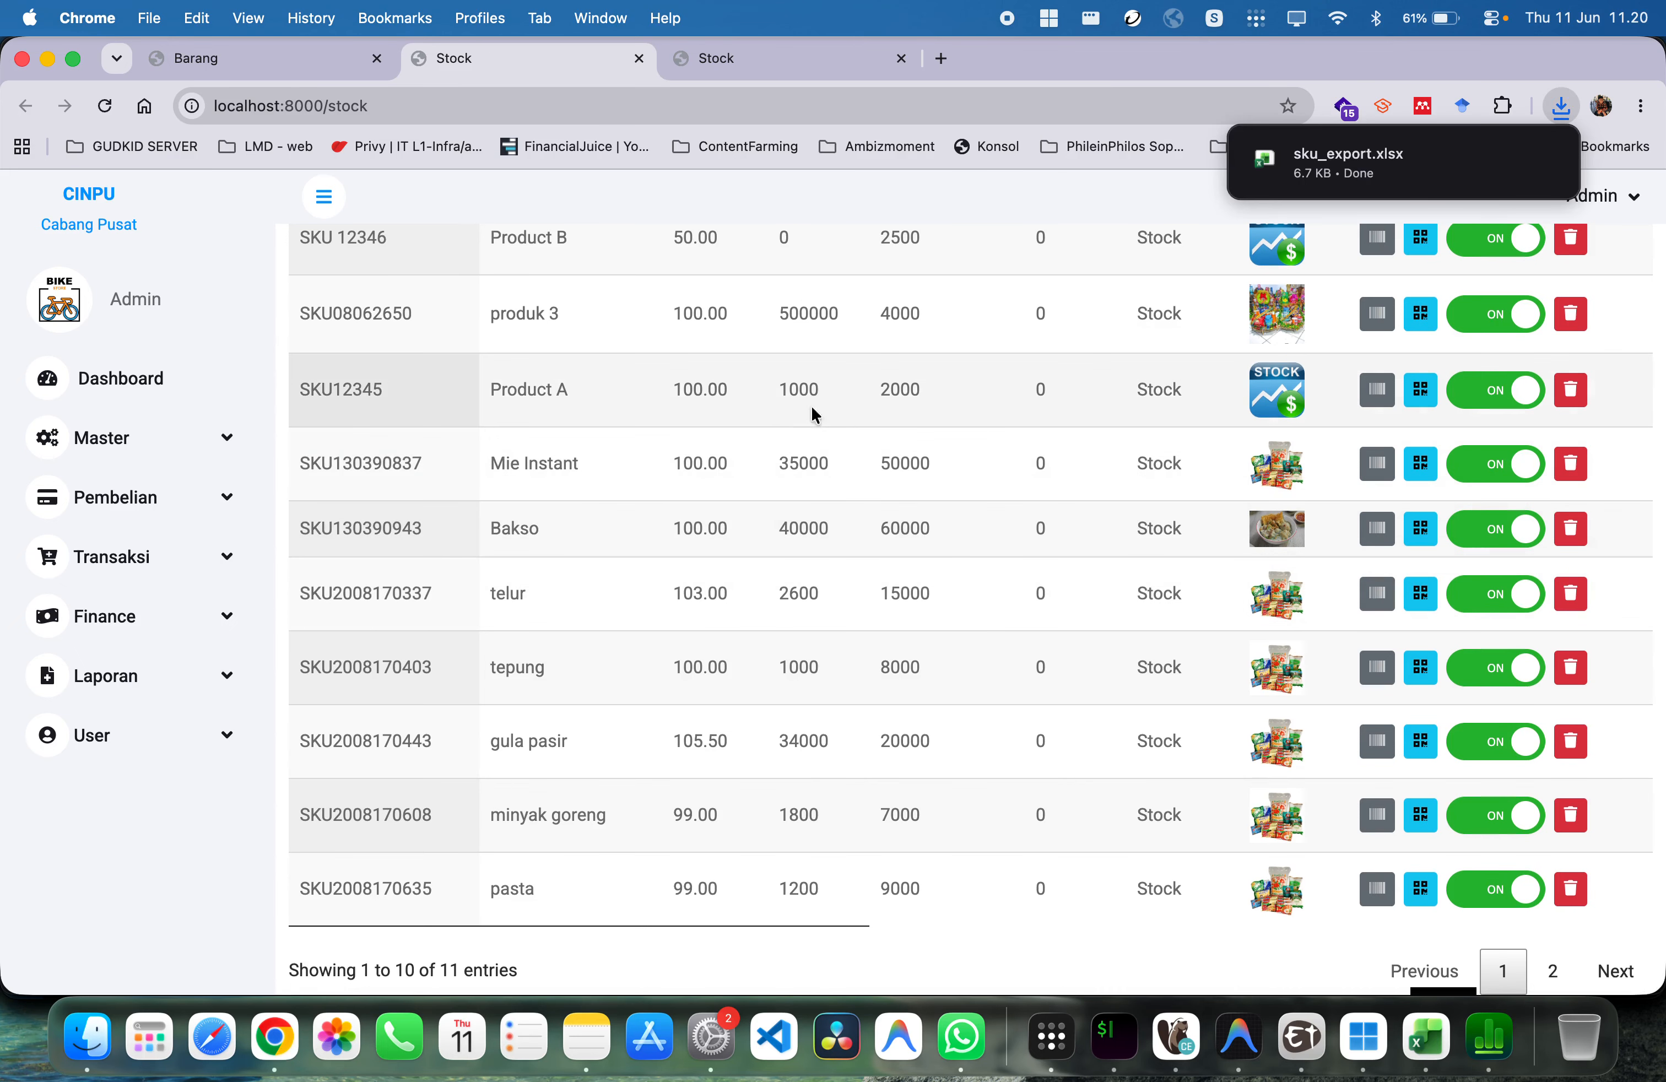
scroll(845, 402, up, 1)
scroll(844, 398, up, 2)
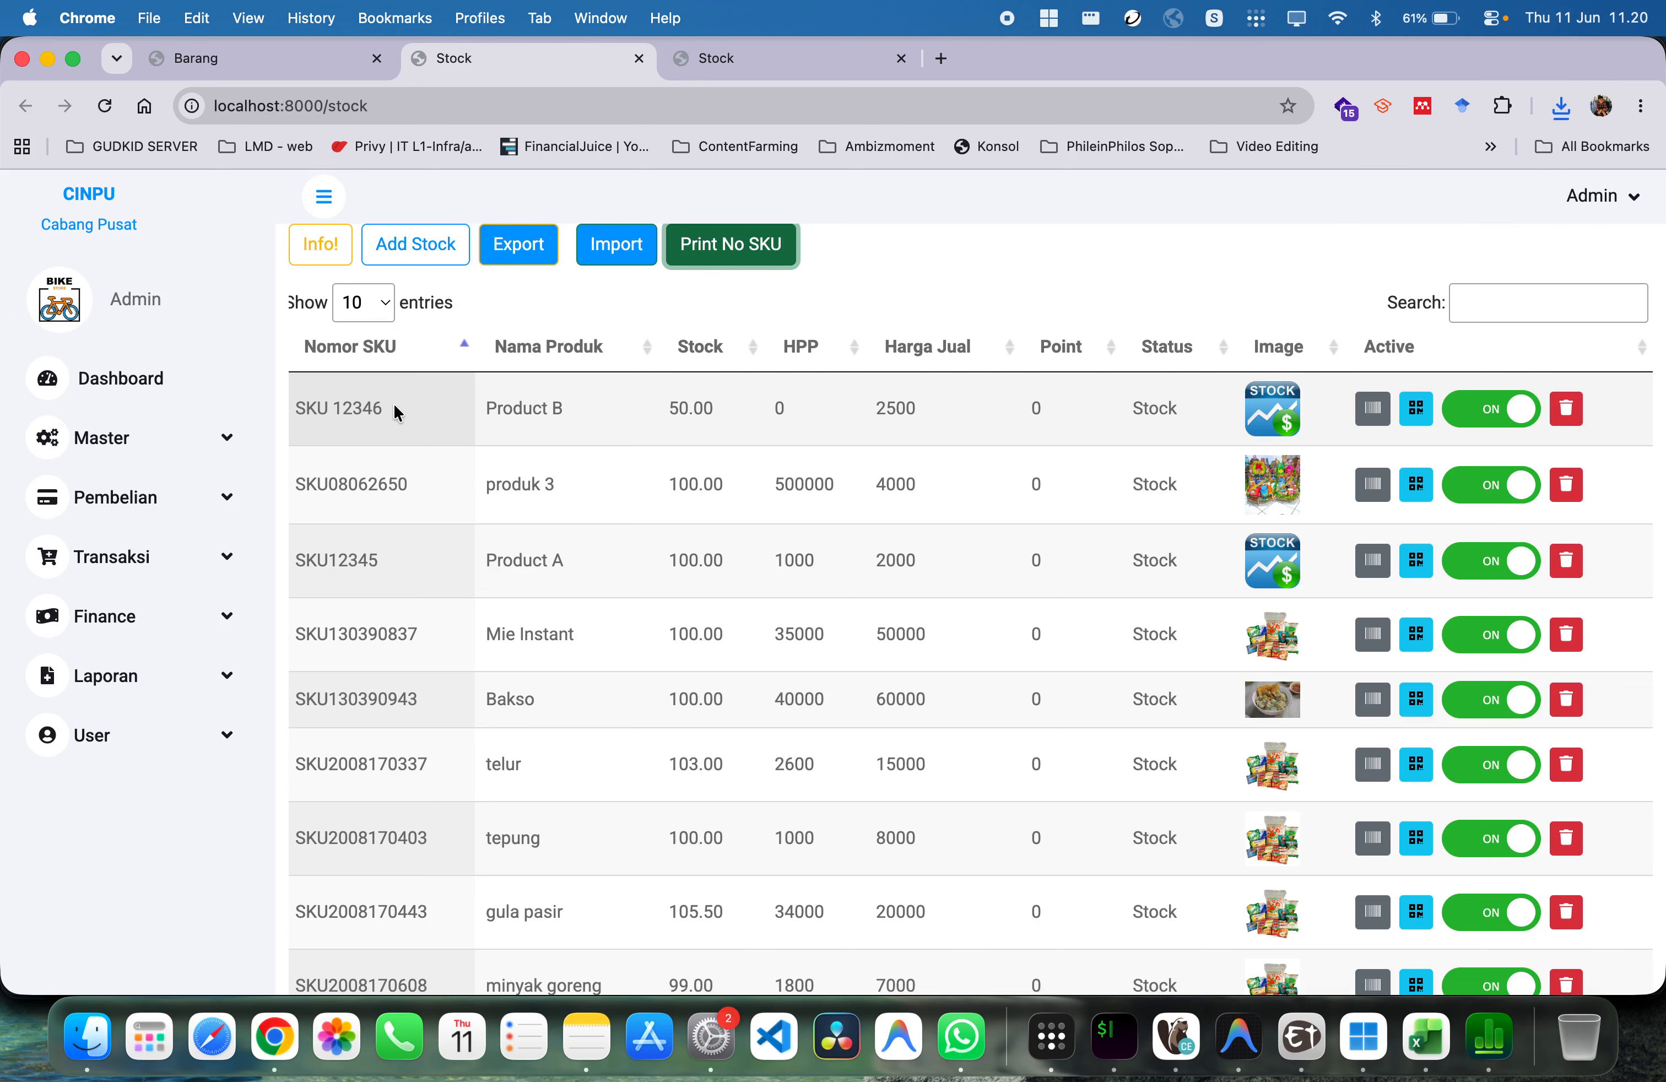
Open the Product B row for editing and examine its editable fields, image upload and row actions
drag(394, 407, 299, 409)
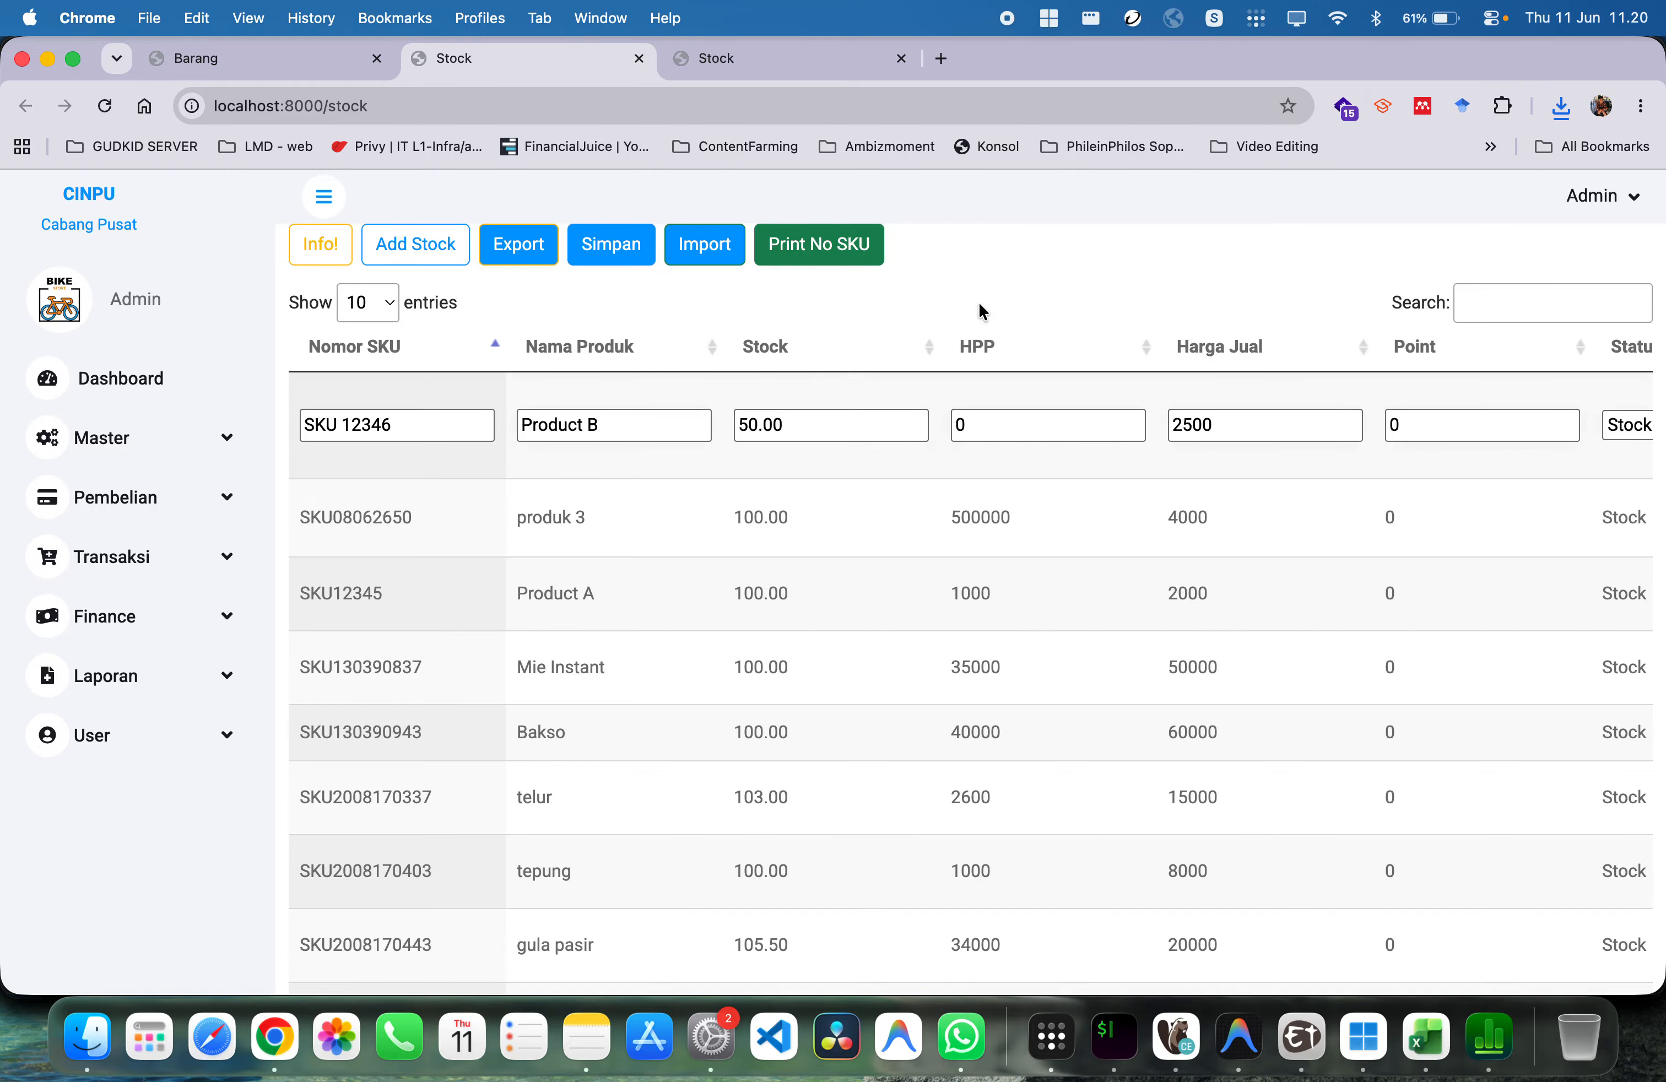
scroll(981, 310, right, 7)
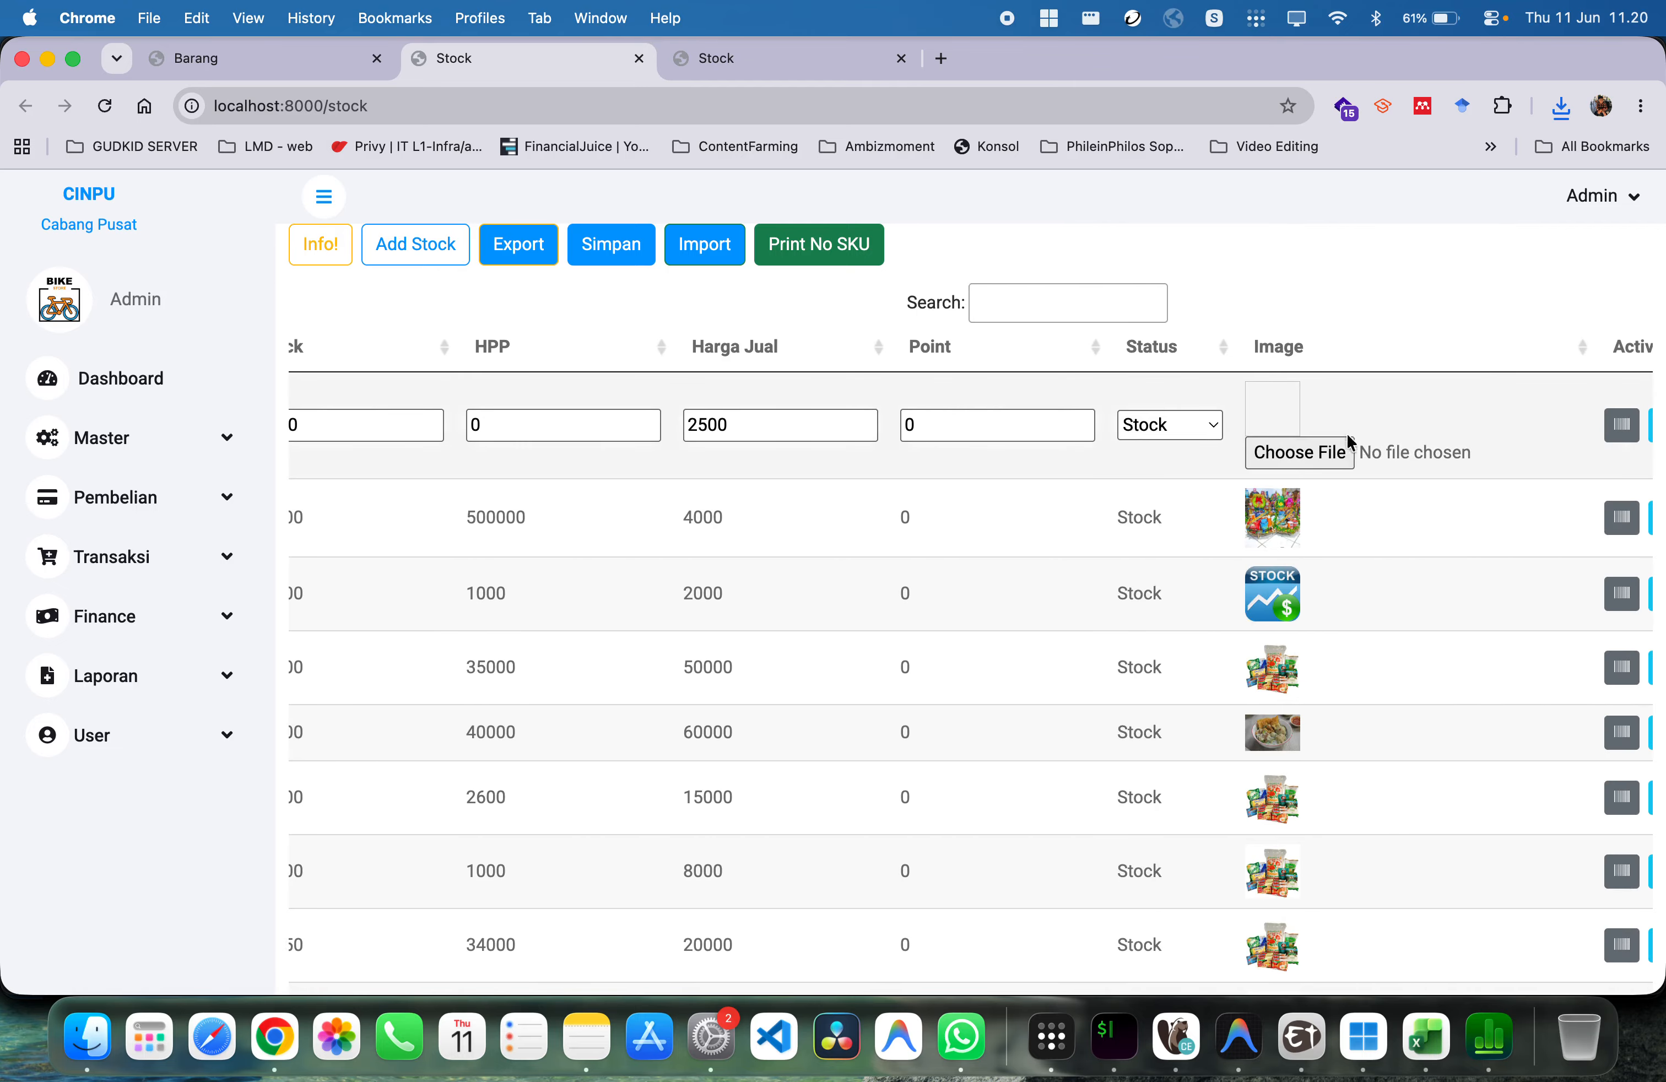
scroll(1383, 291, right, 3)
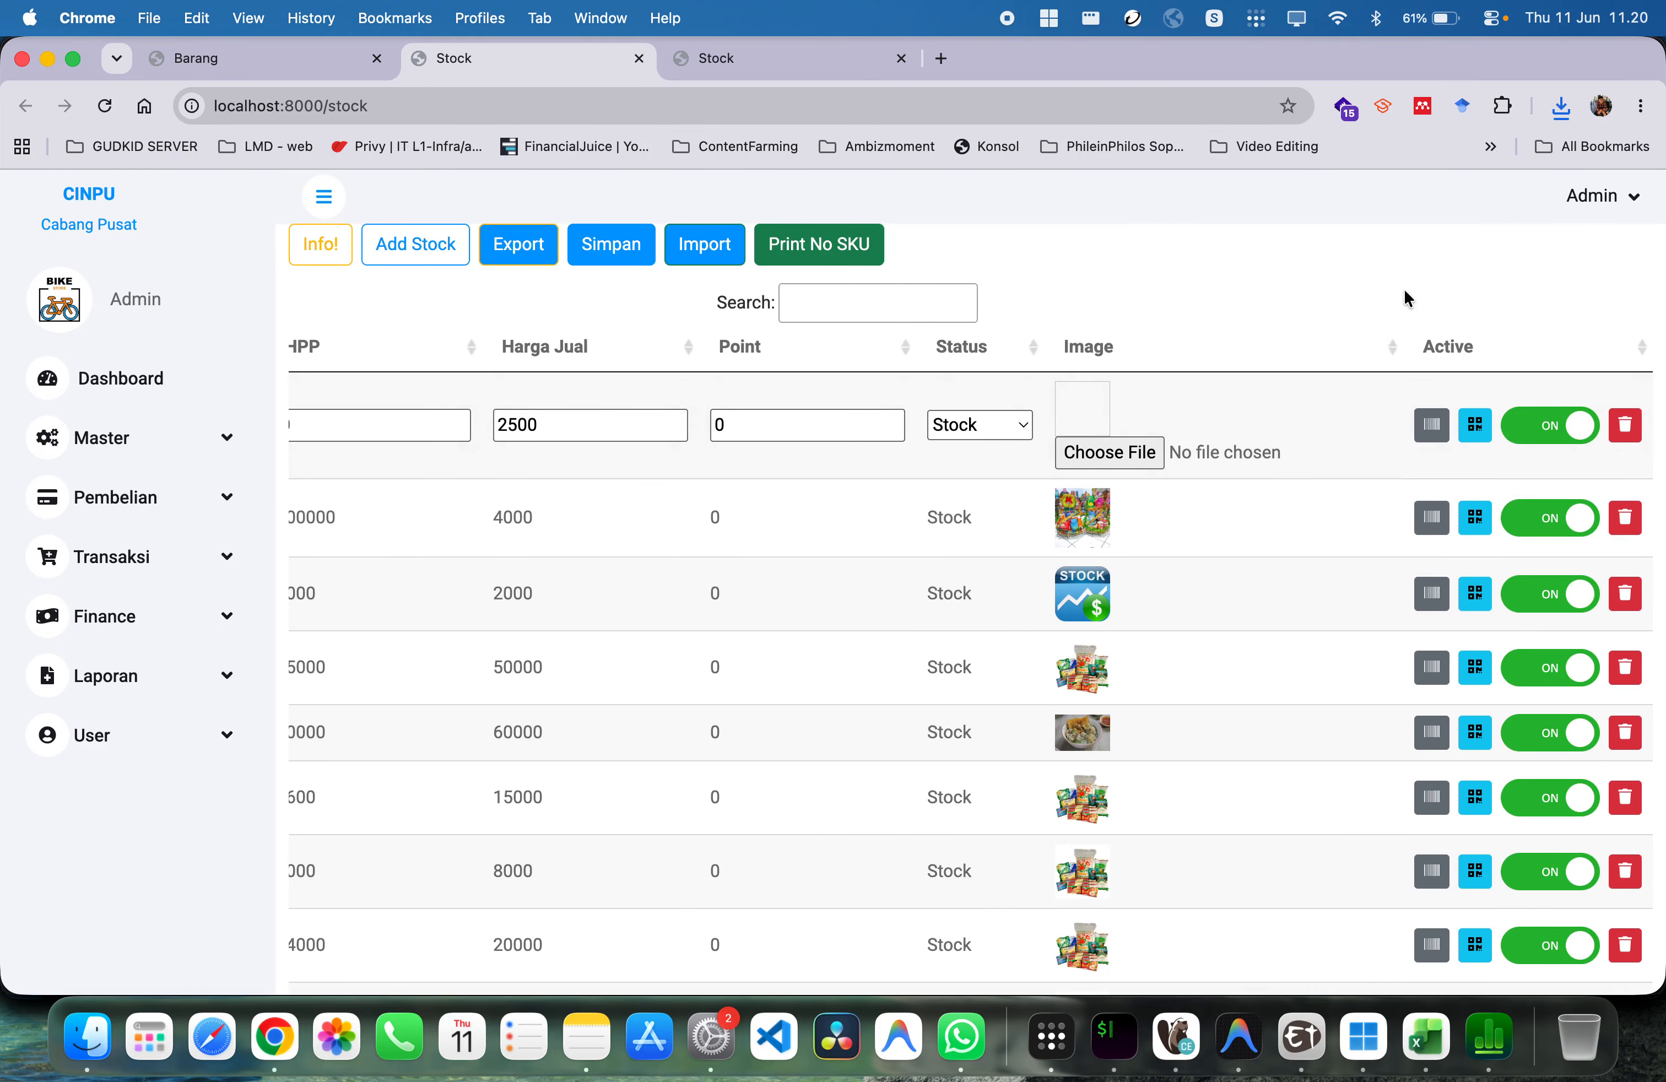
scroll(1371, 362, down, 3)
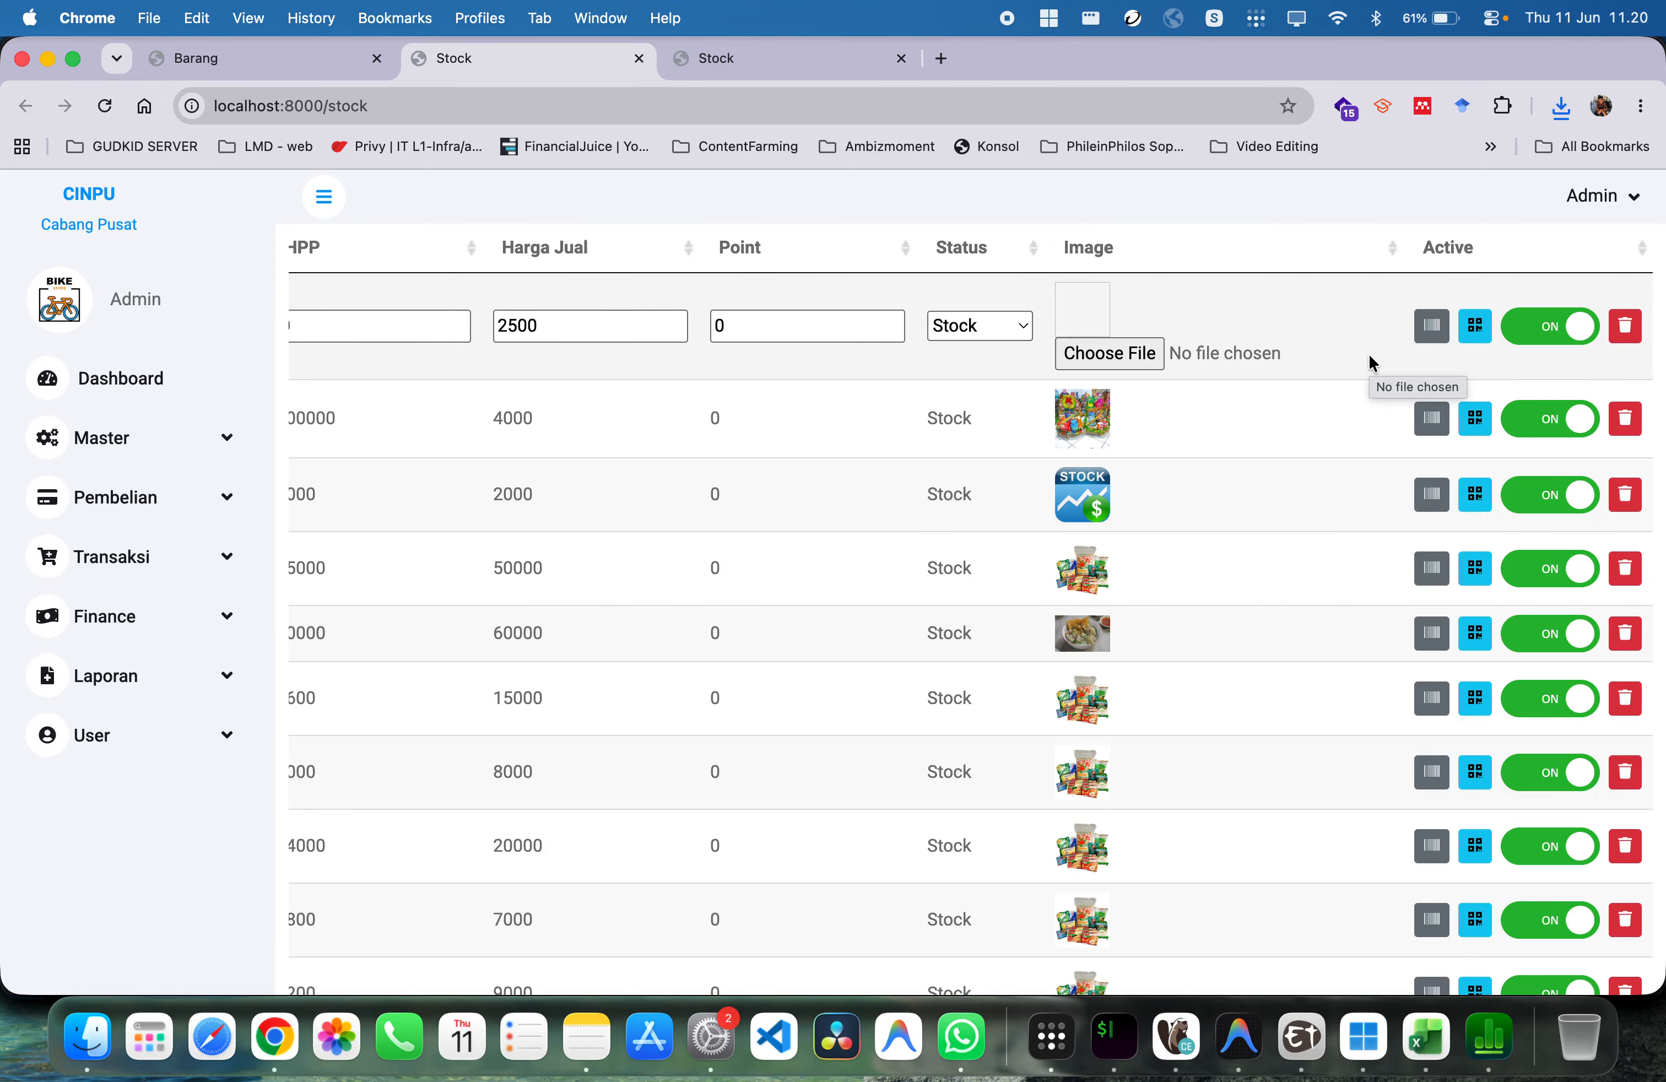
scroll(1372, 363, up, 2)
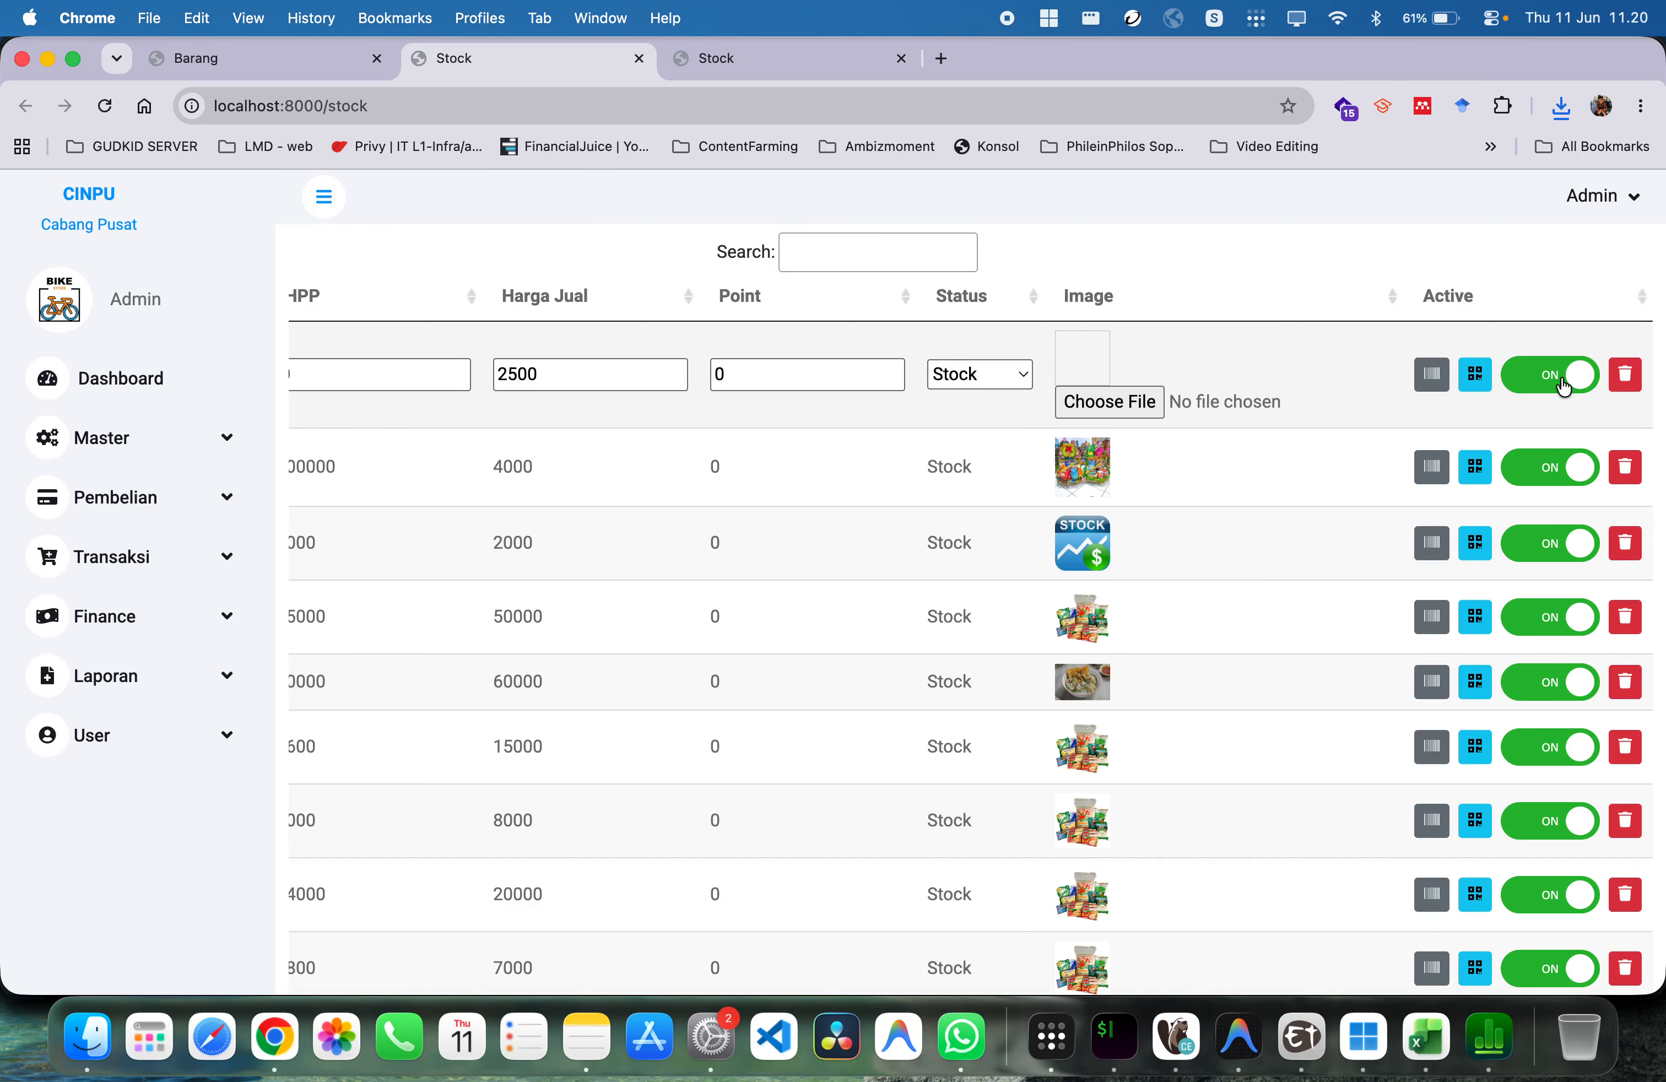
click(227, 501)
click(203, 636)
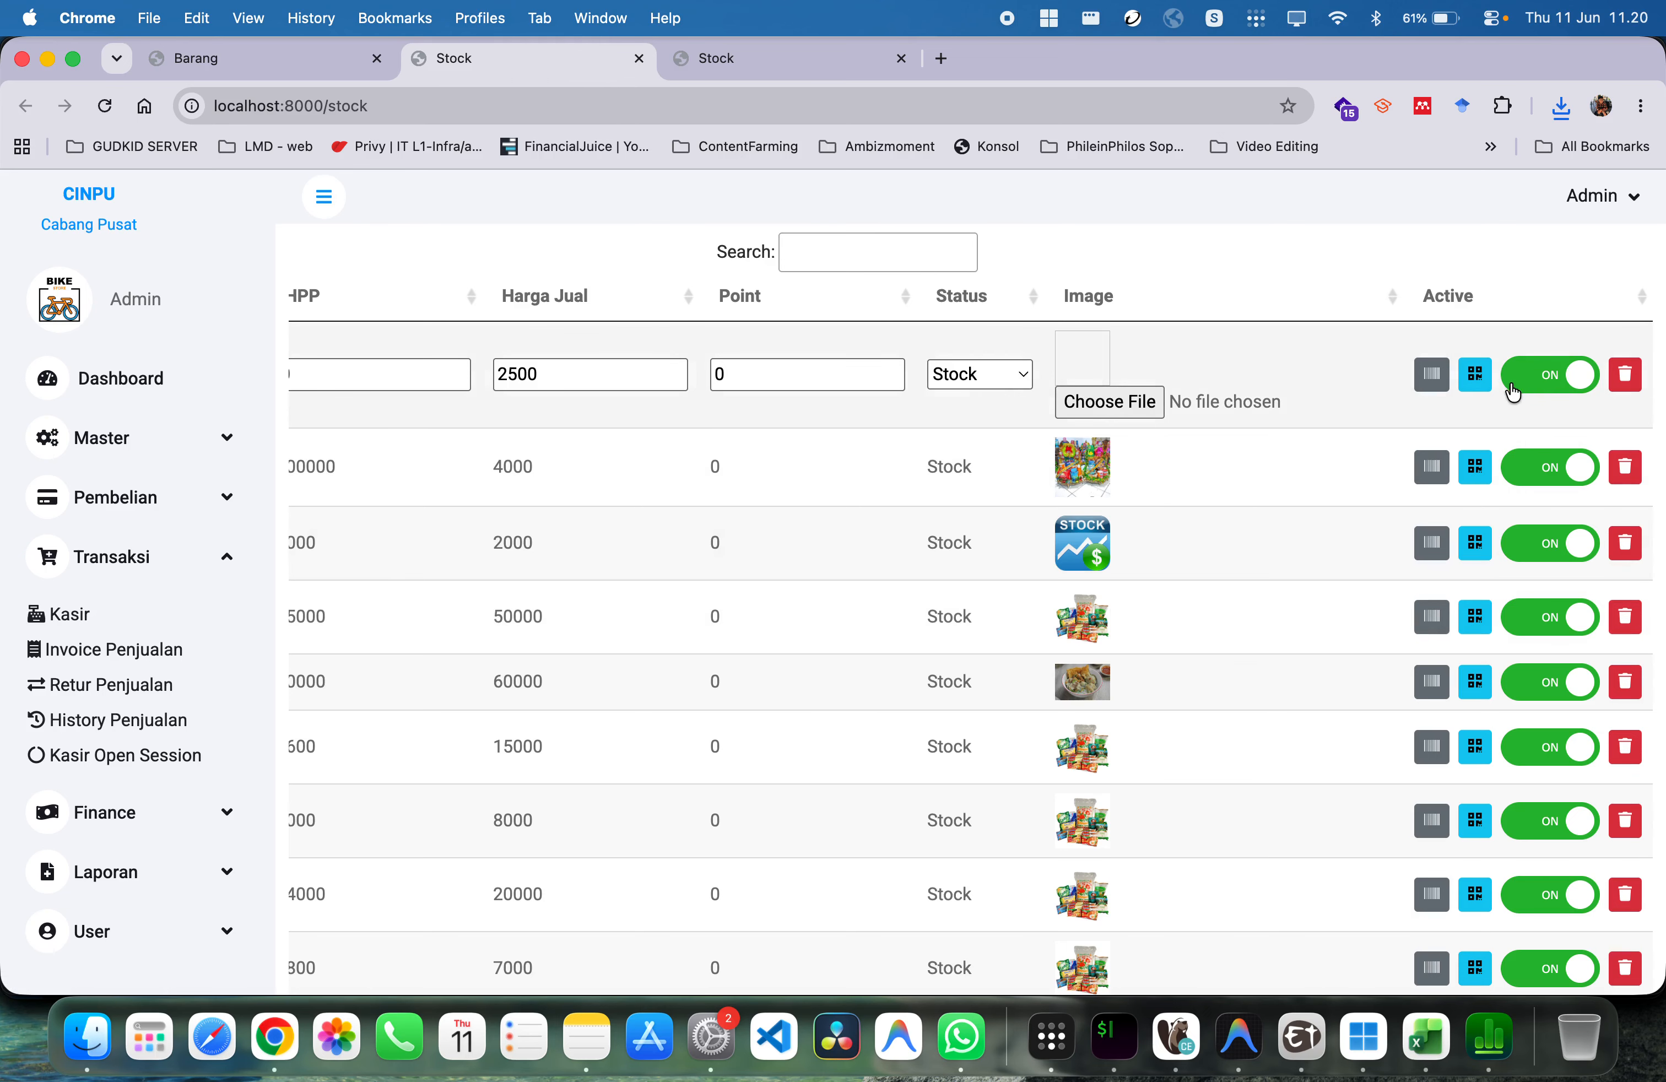
View Product B's barcode and QR code, closing each without printing
click(1436, 380)
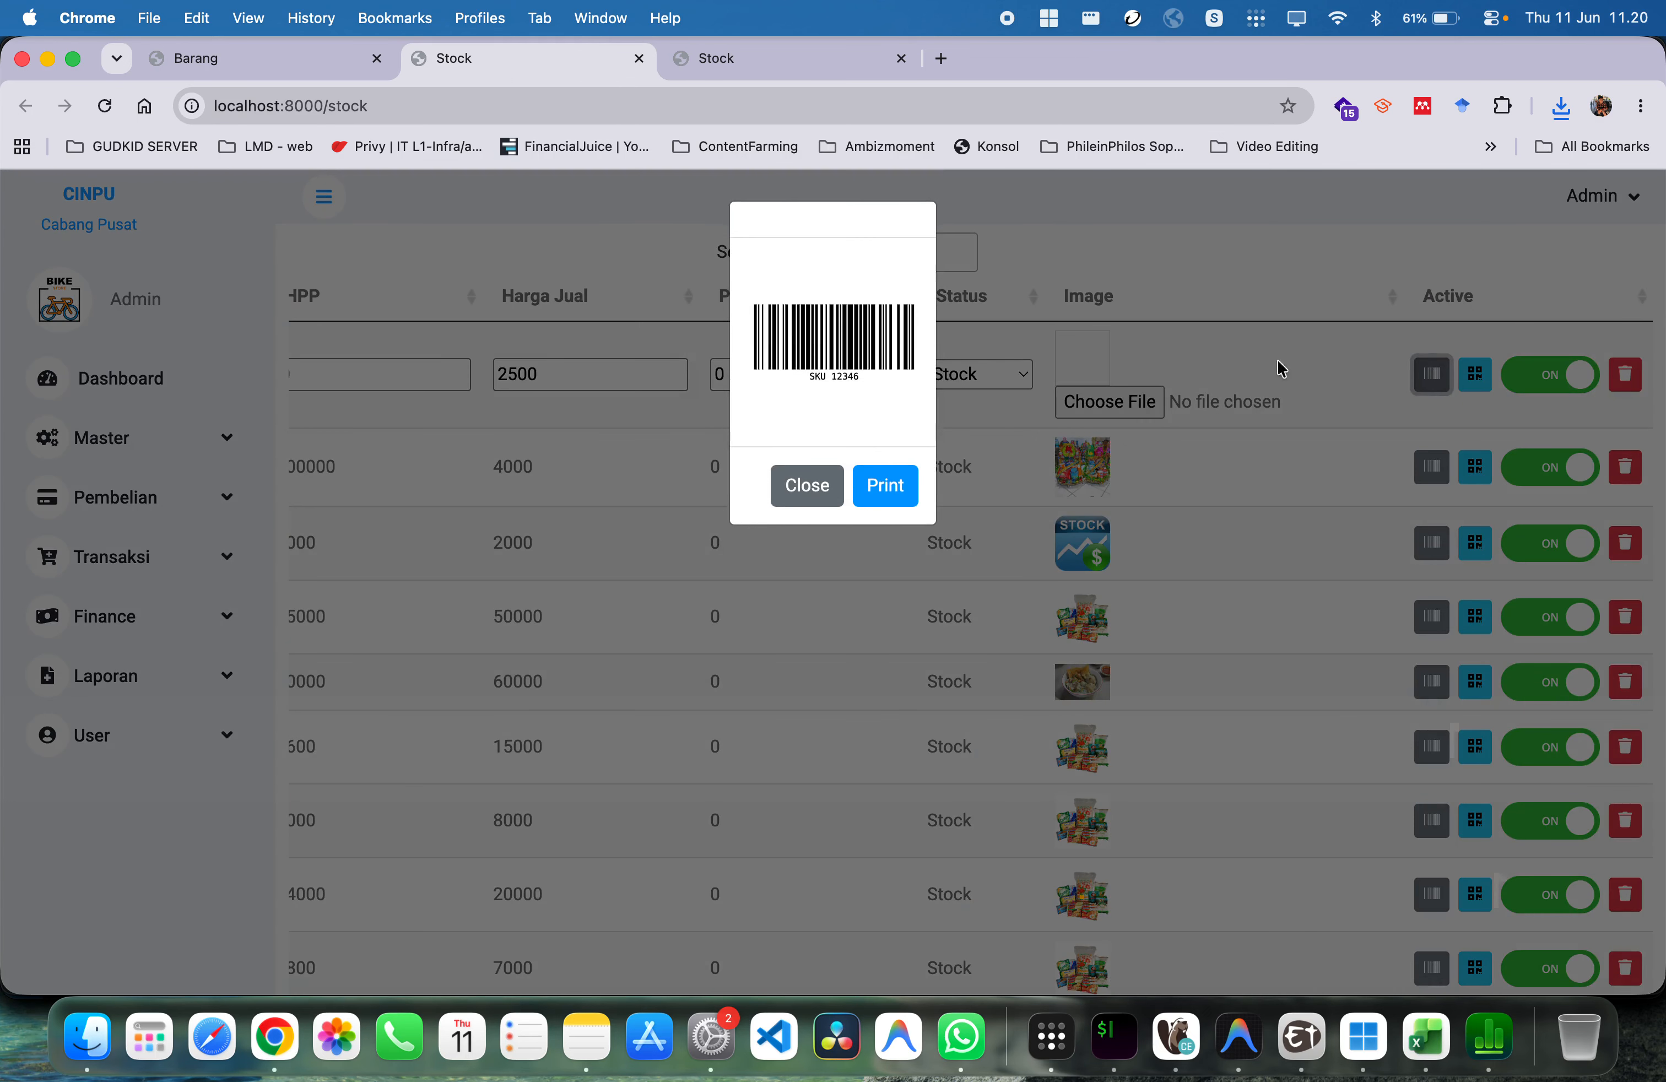
click(800, 496)
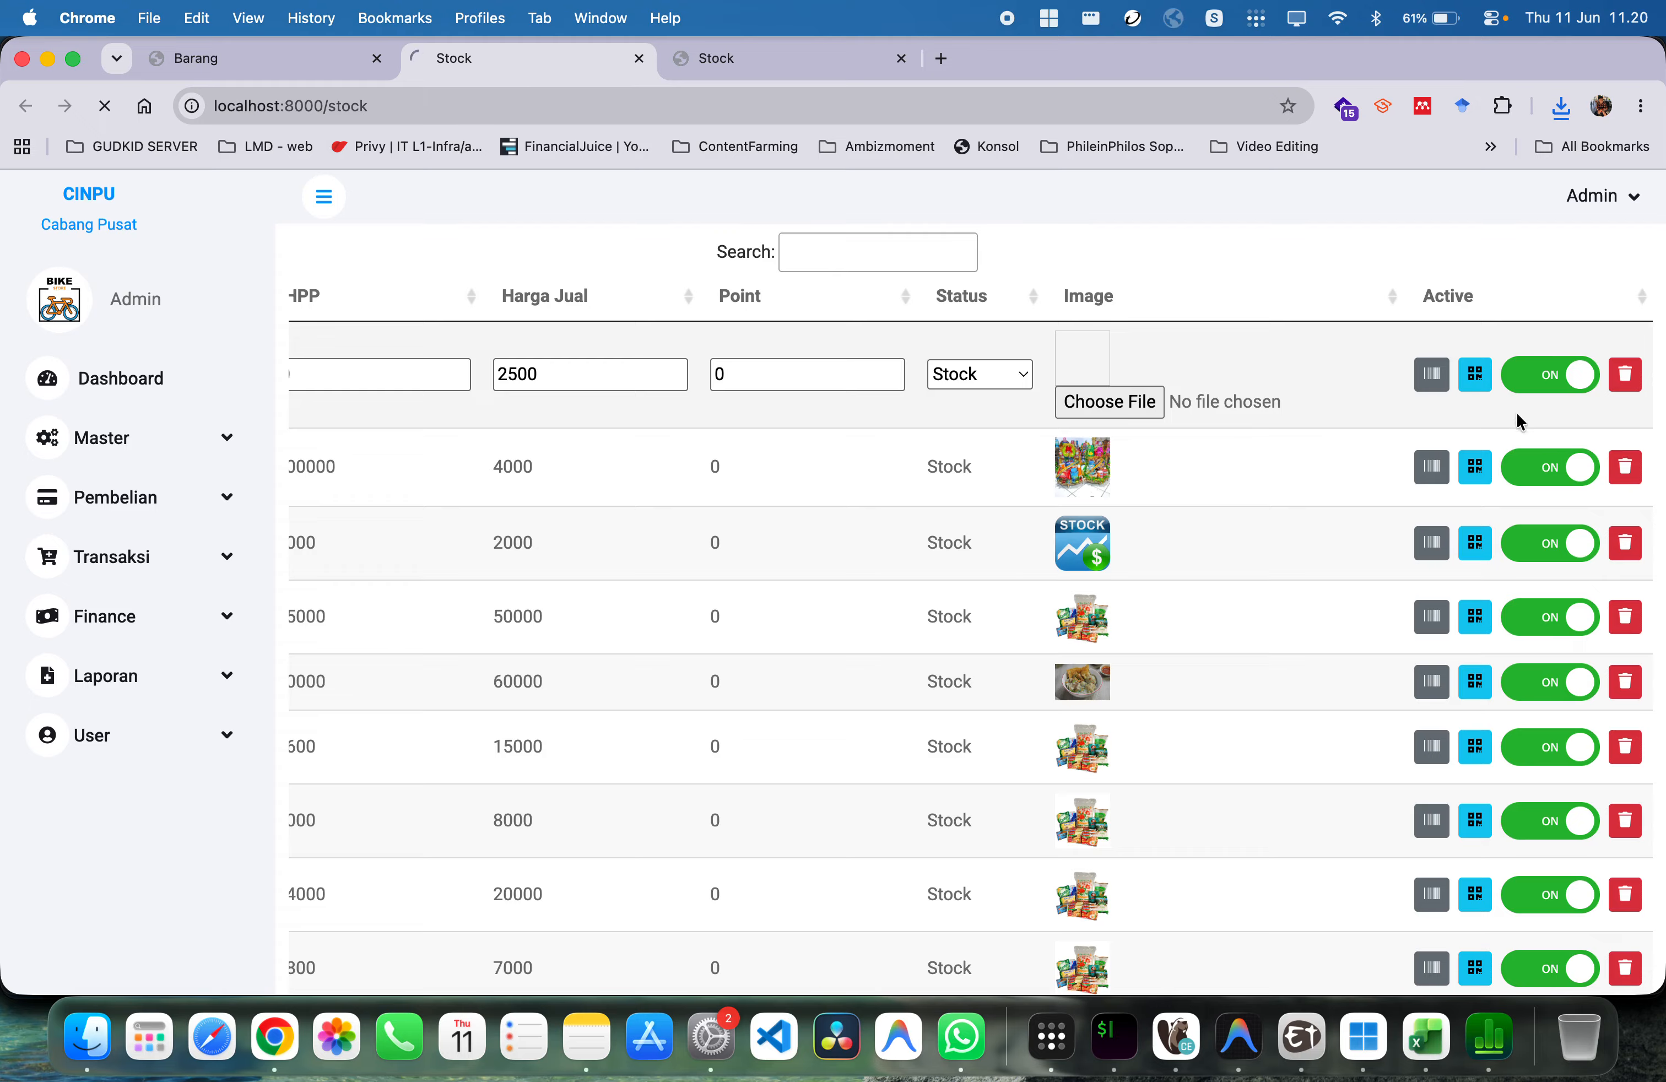
click(1475, 376)
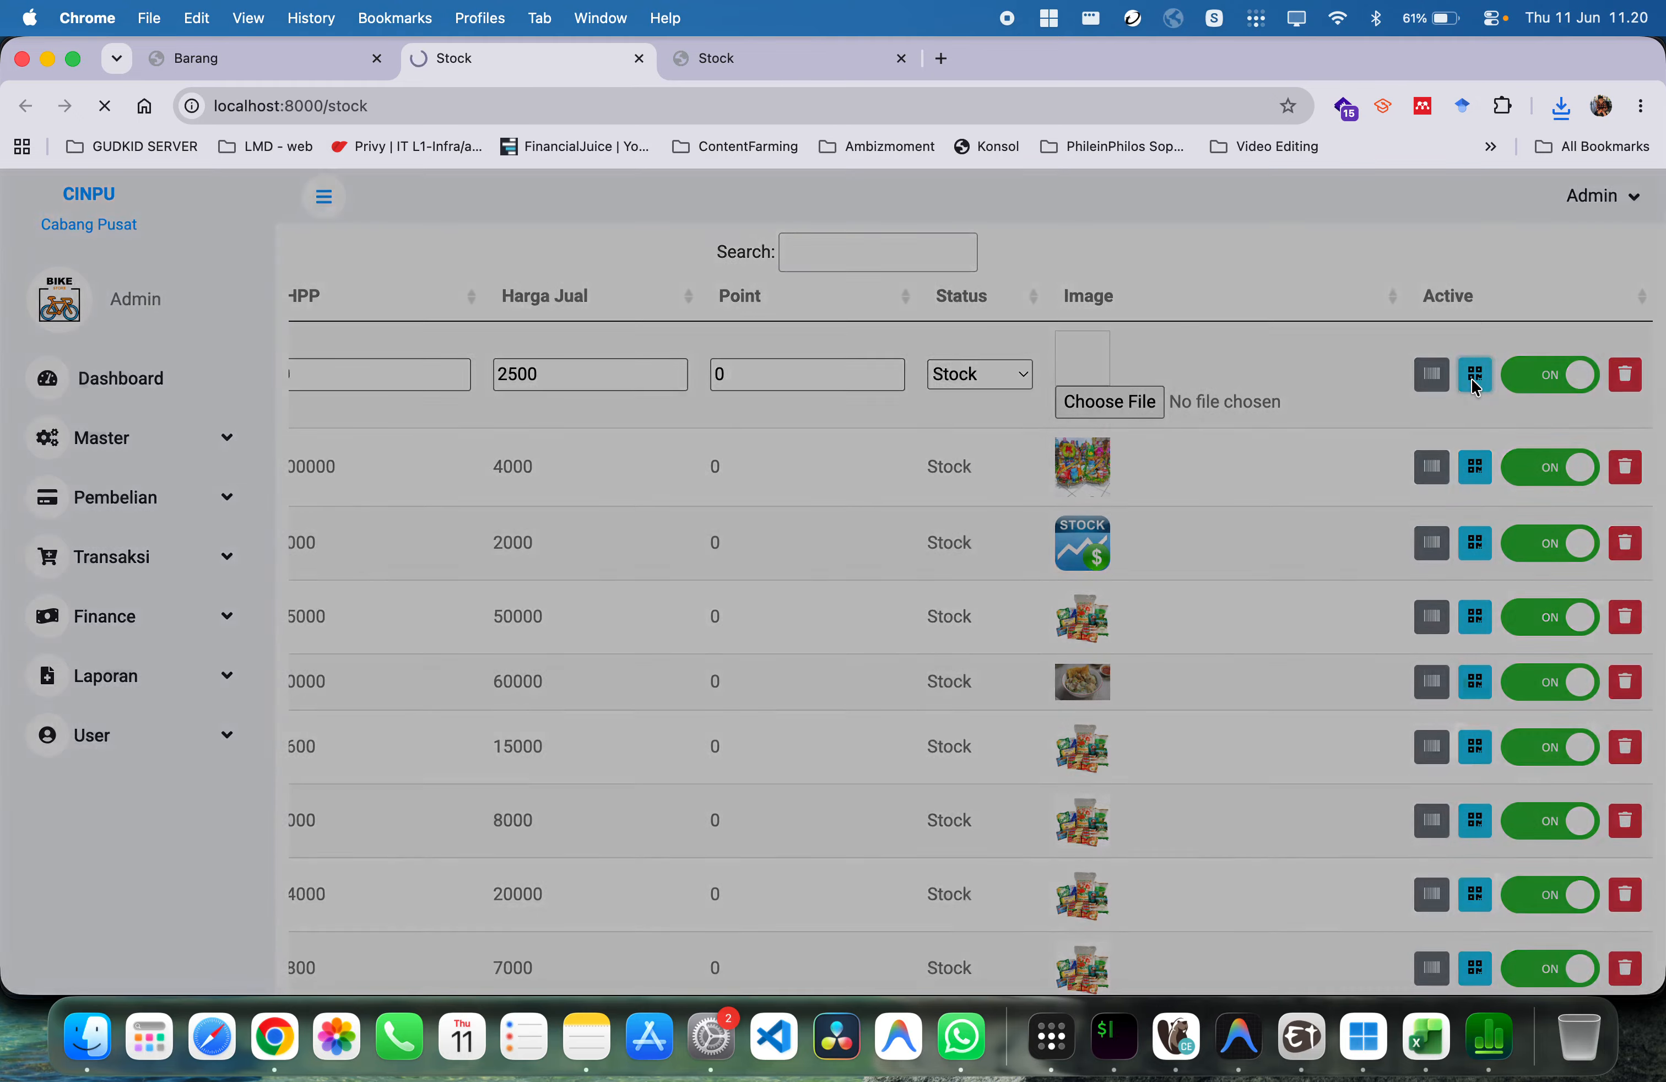
click(1053, 408)
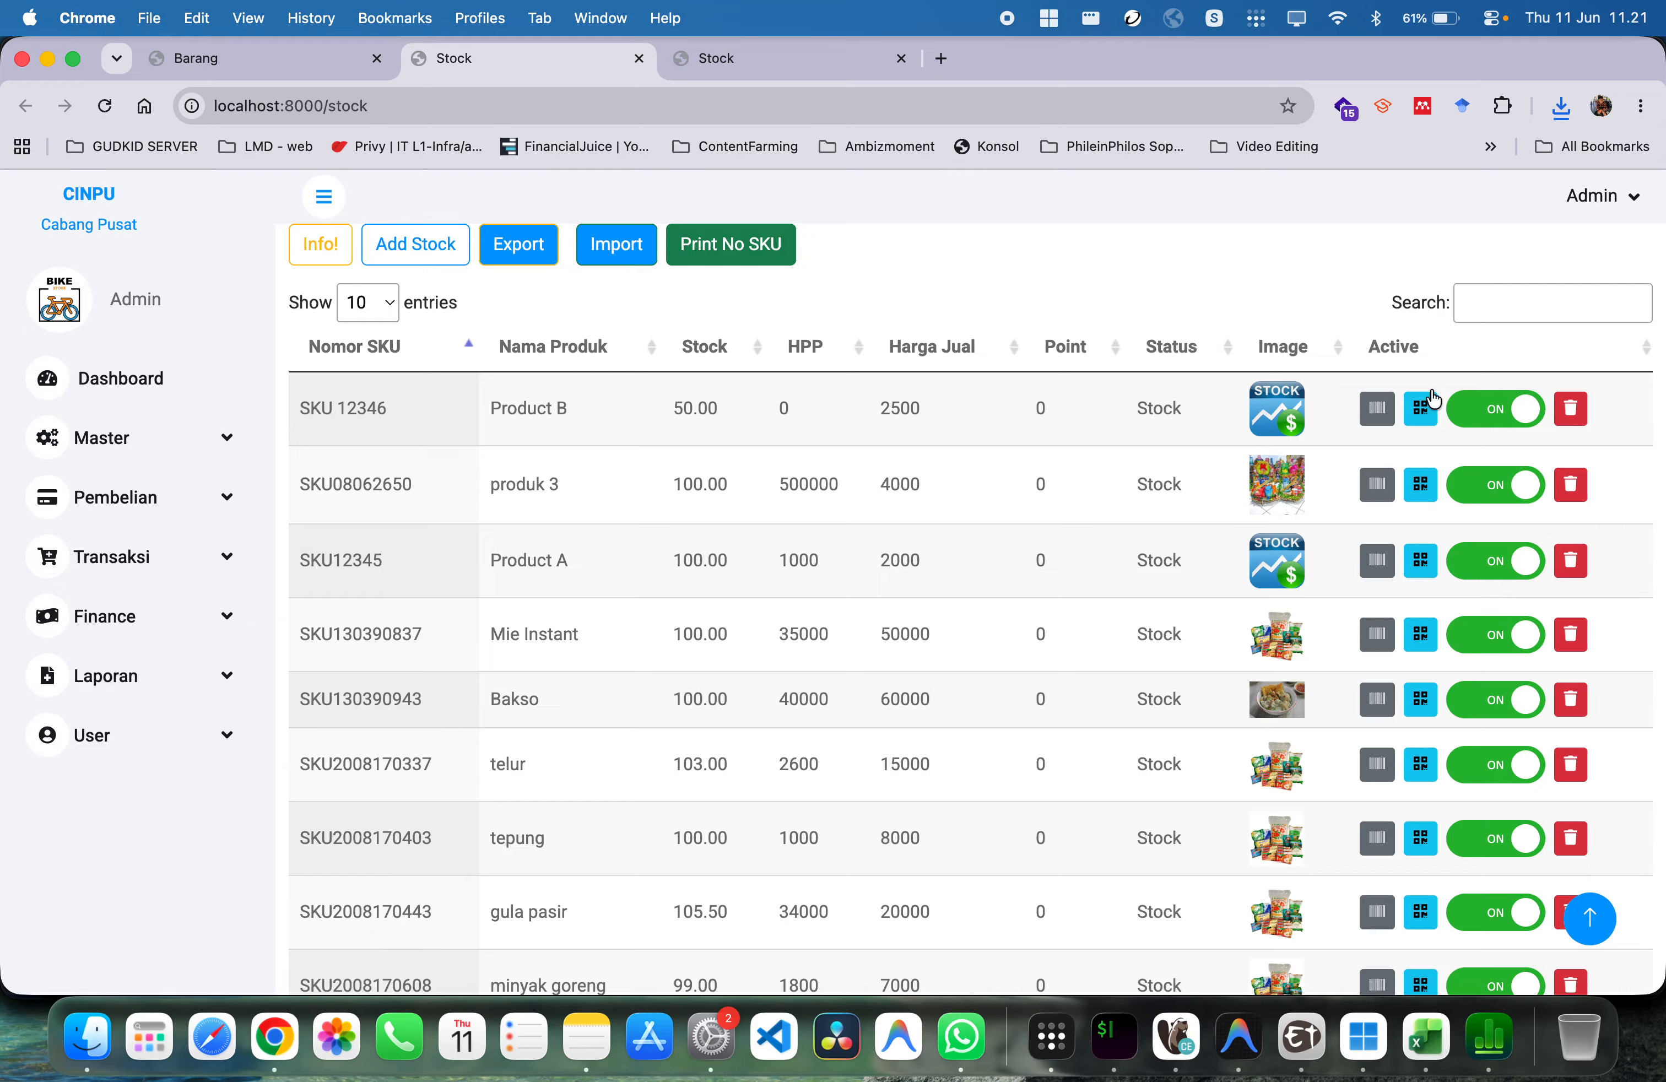
Deactivate Product B in the stock list and activate it again
click(1486, 425)
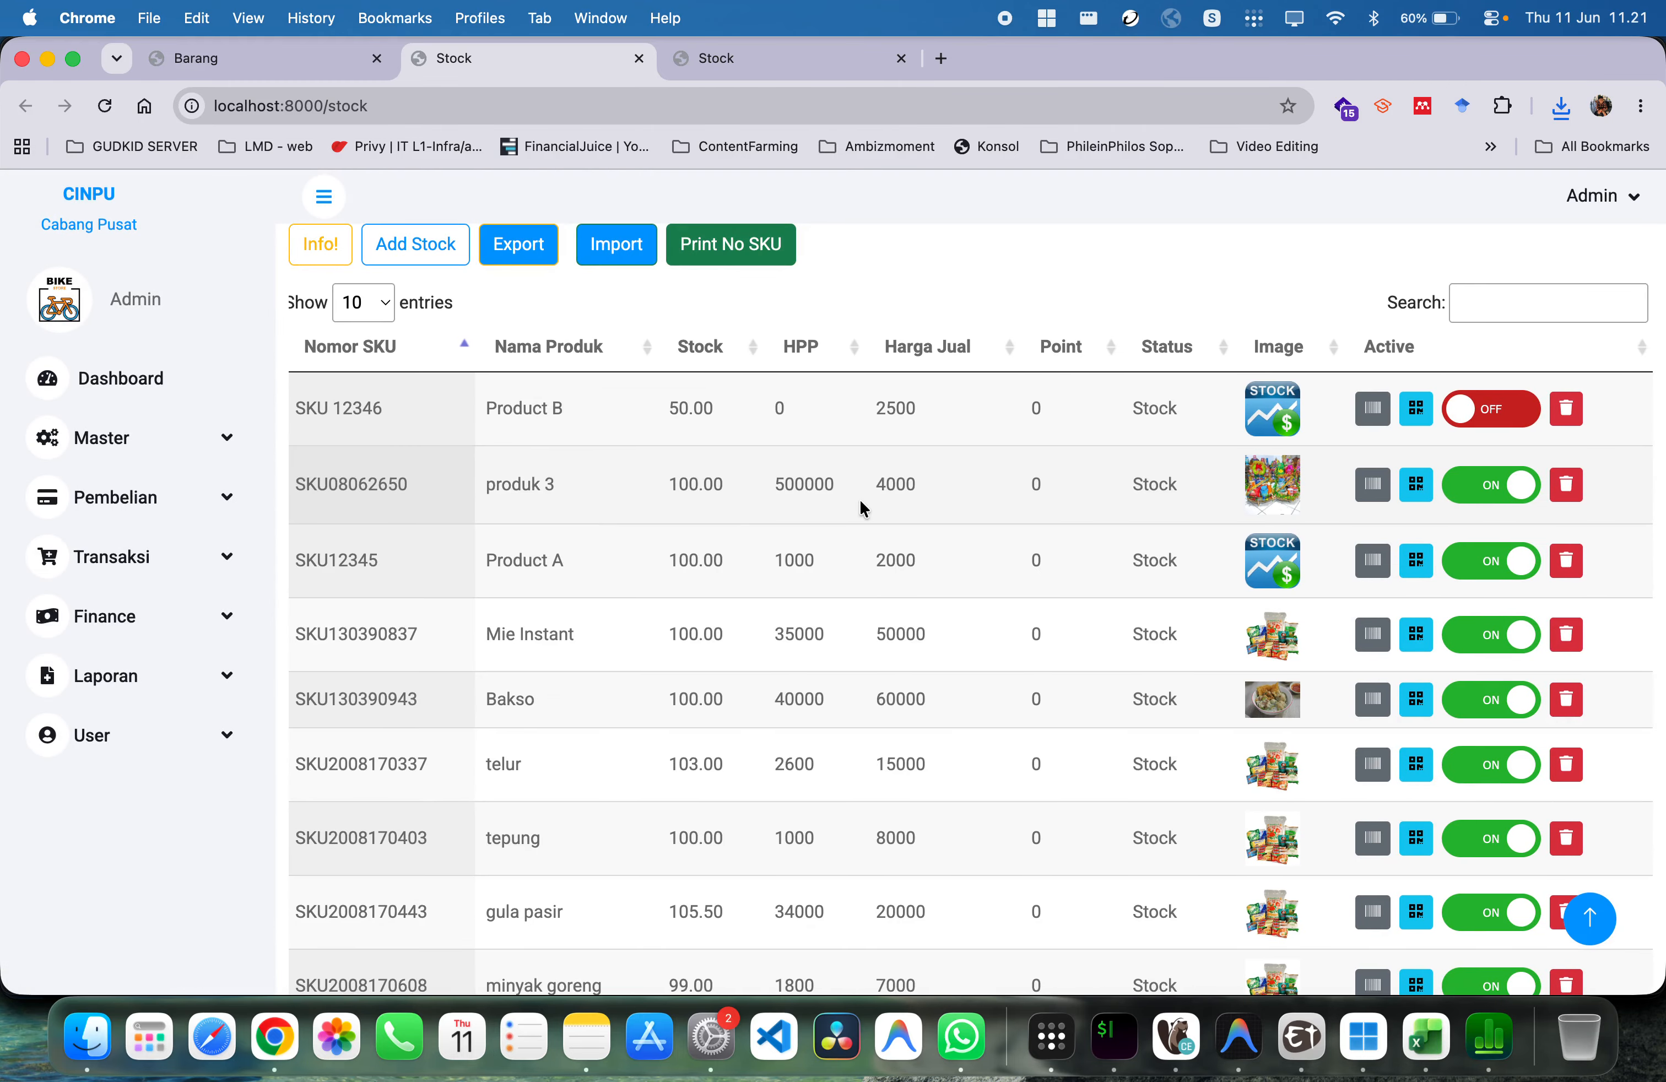
click(1474, 406)
scroll(1472, 416, right, 5)
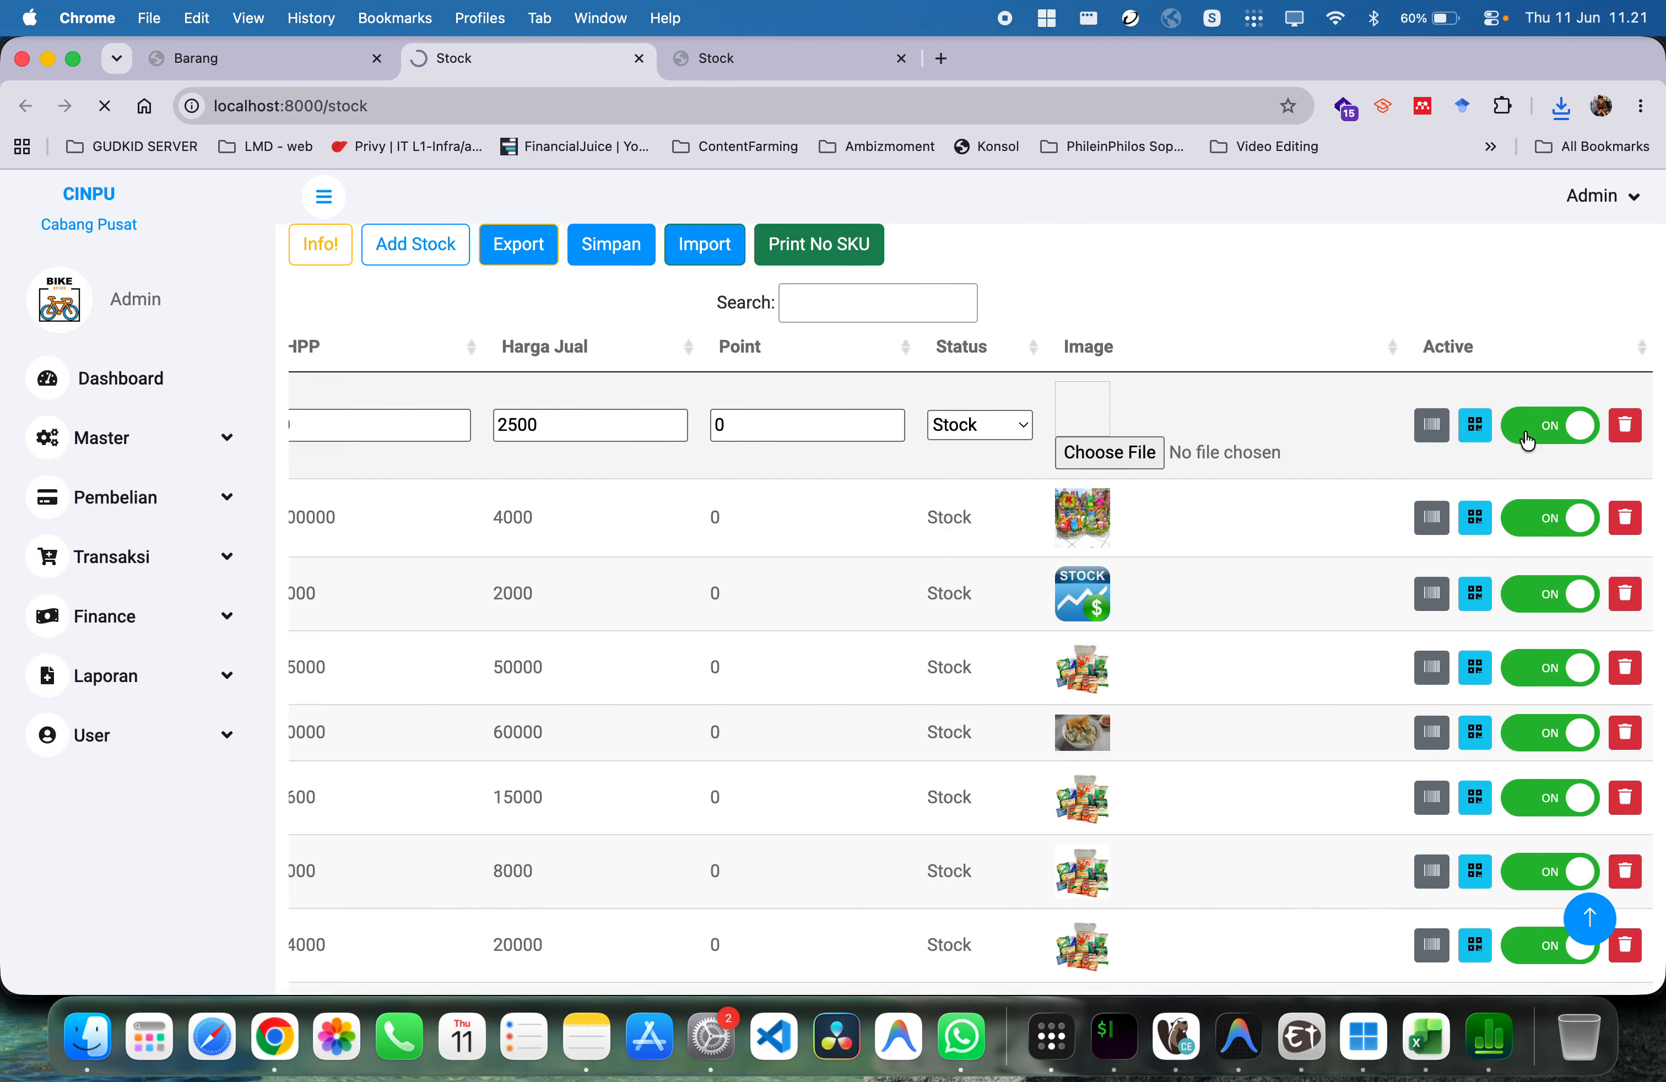
Start a new stock product entry with Pusat as the warehouse and Stock as the status
click(404, 257)
scroll(744, 478, down, 1)
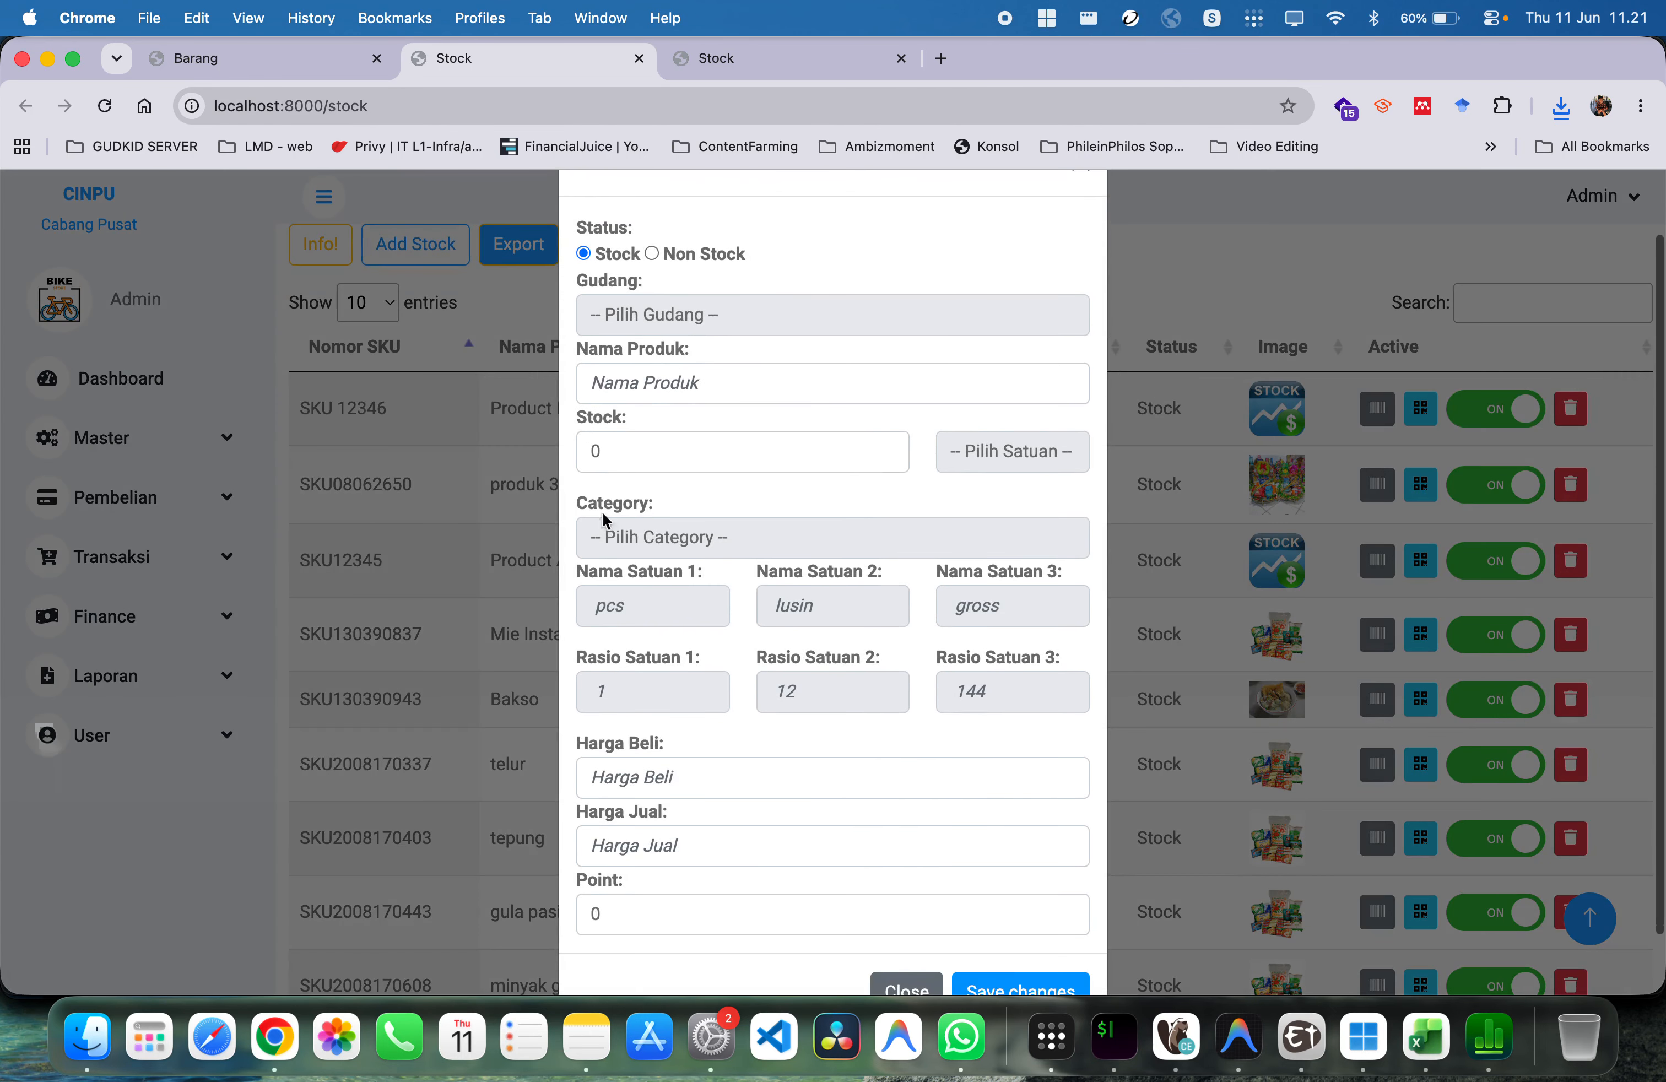
click(708, 327)
click(685, 308)
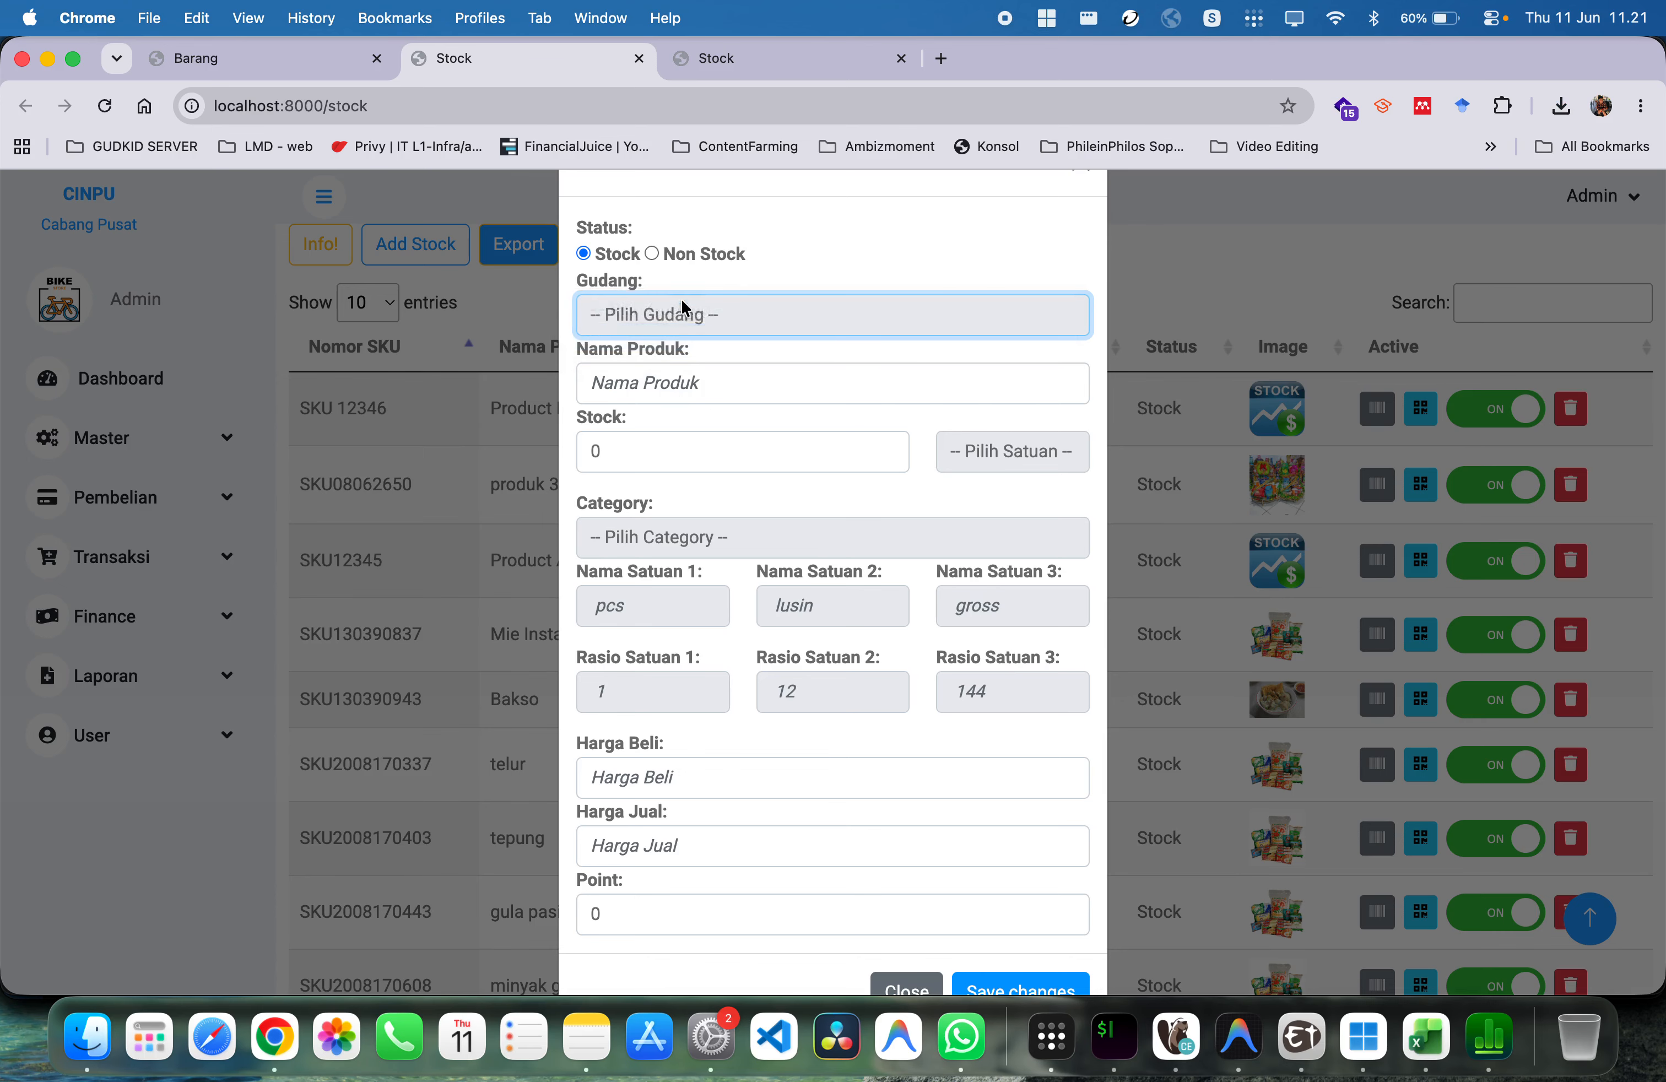
click(654, 254)
click(583, 253)
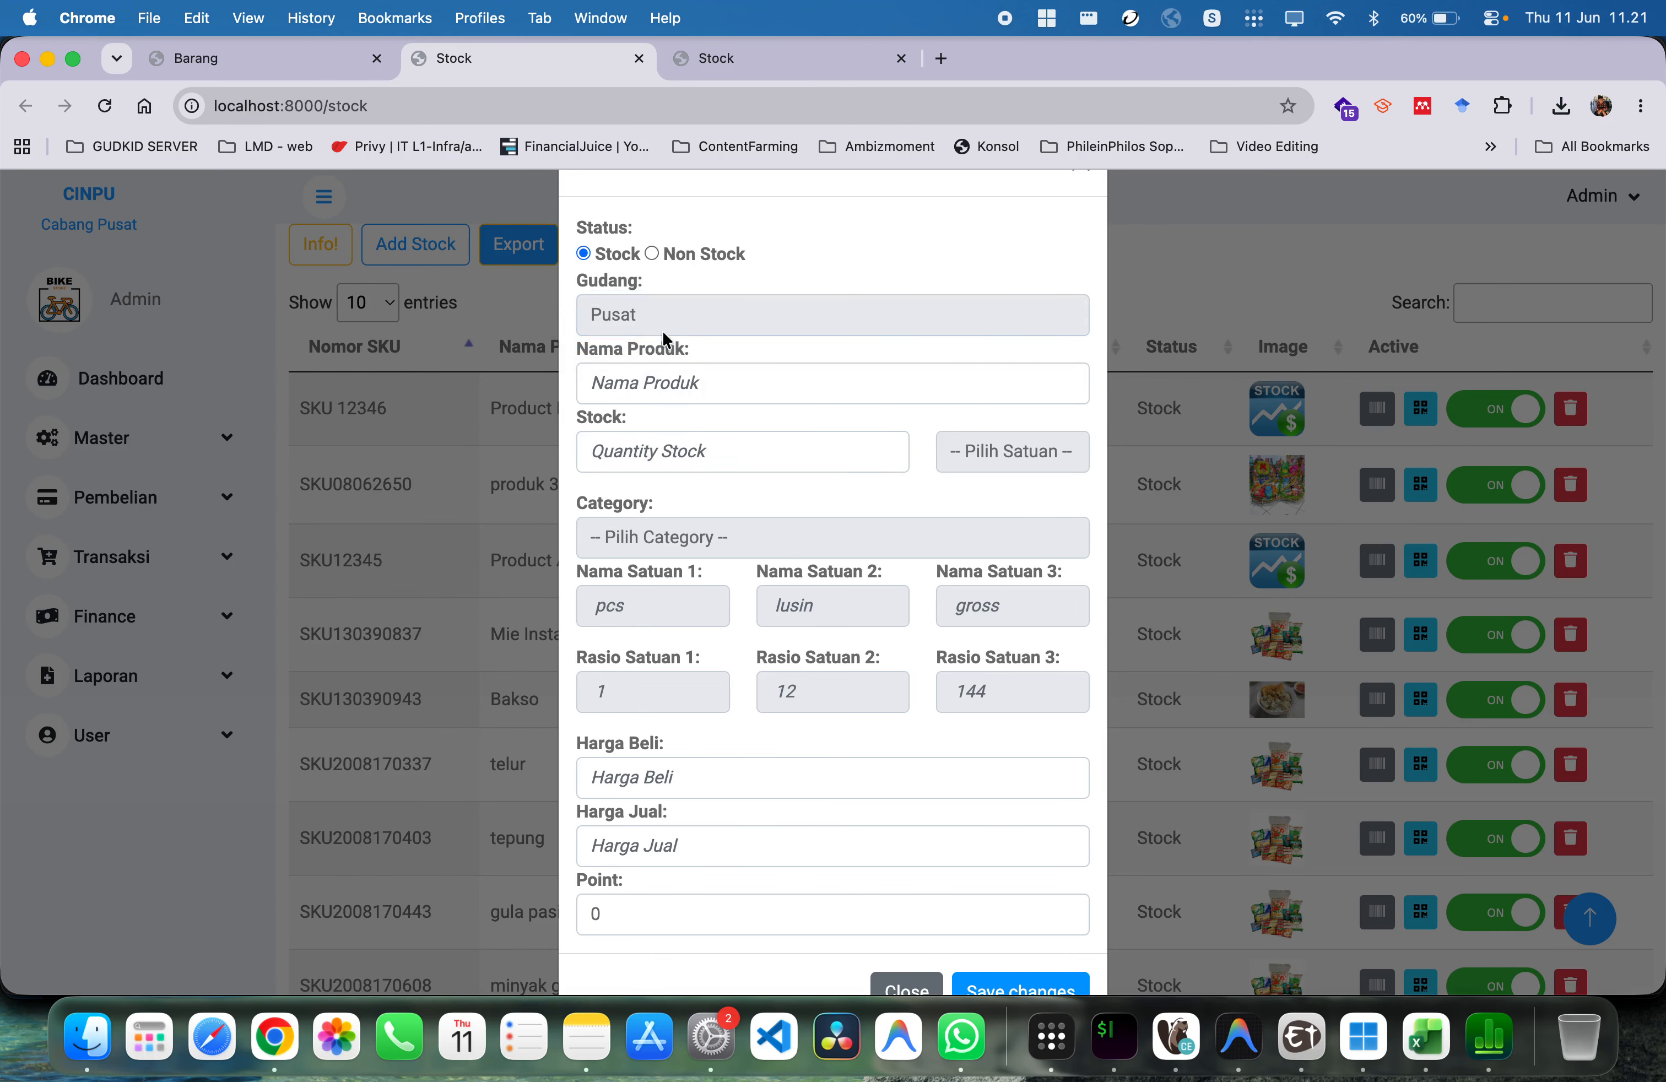
Set the new product's stock quantity to 12 with Satuan 1 as the unit
click(649, 324)
click(680, 350)
click(661, 370)
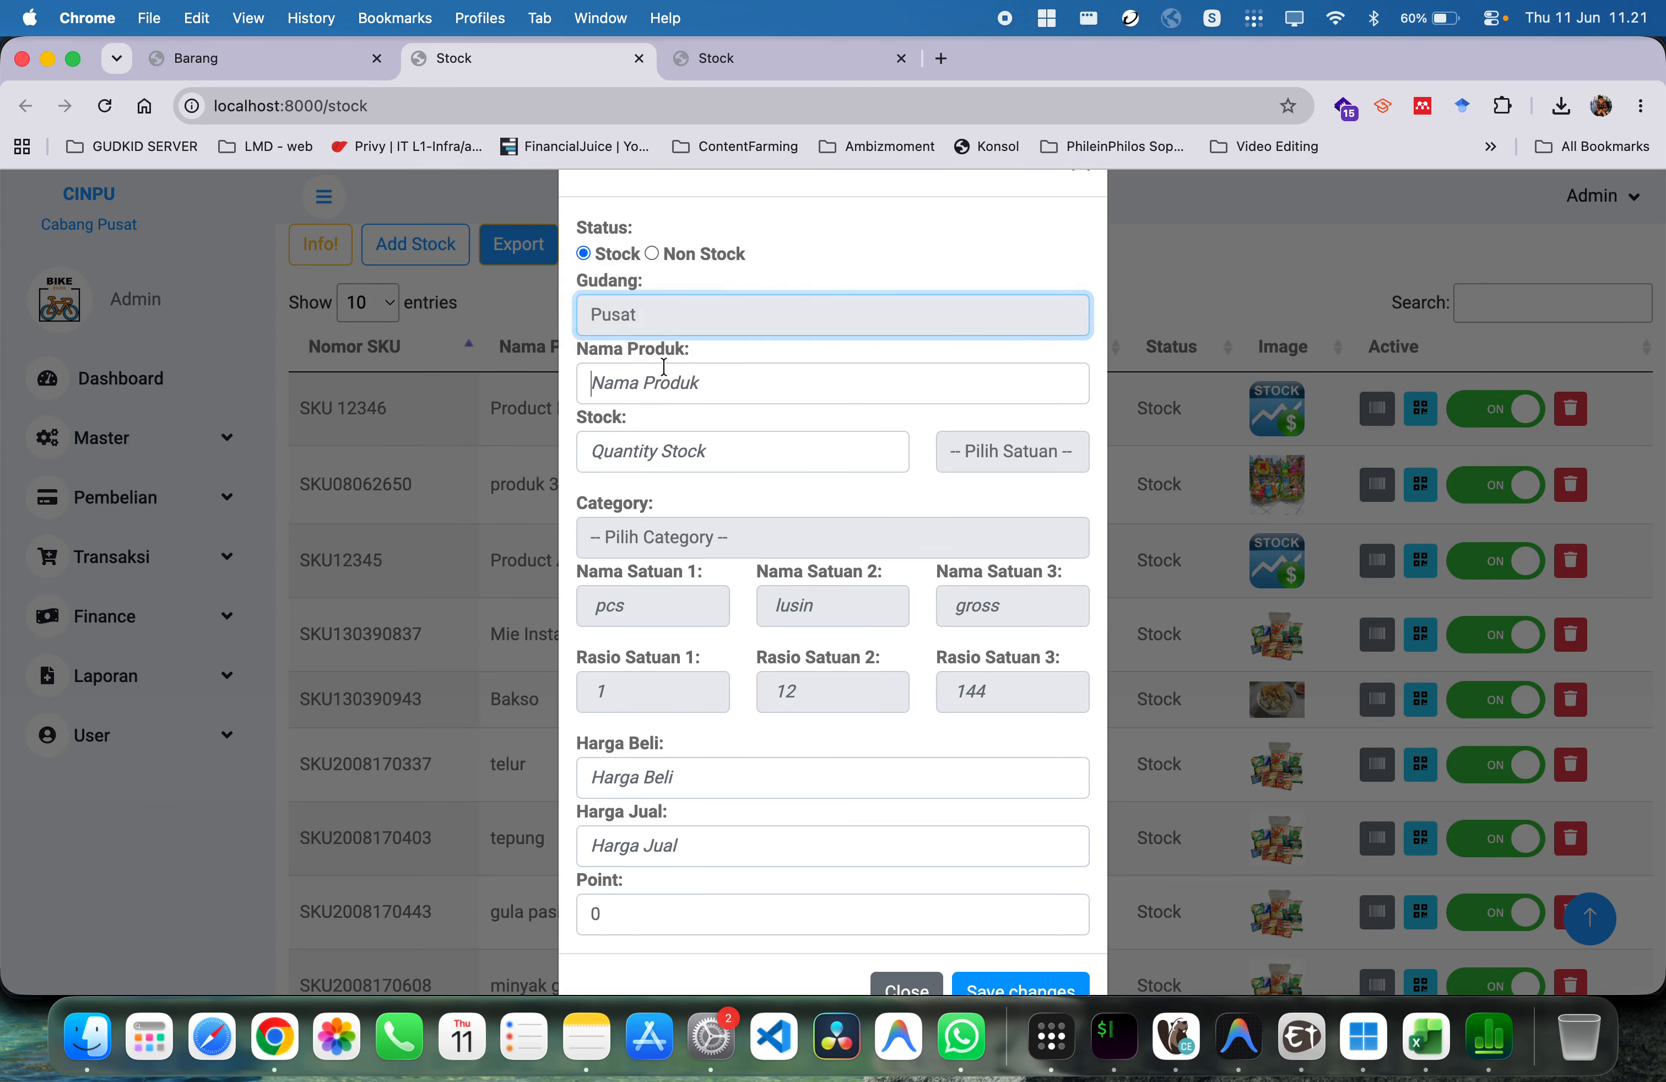
click(664, 444)
click(956, 455)
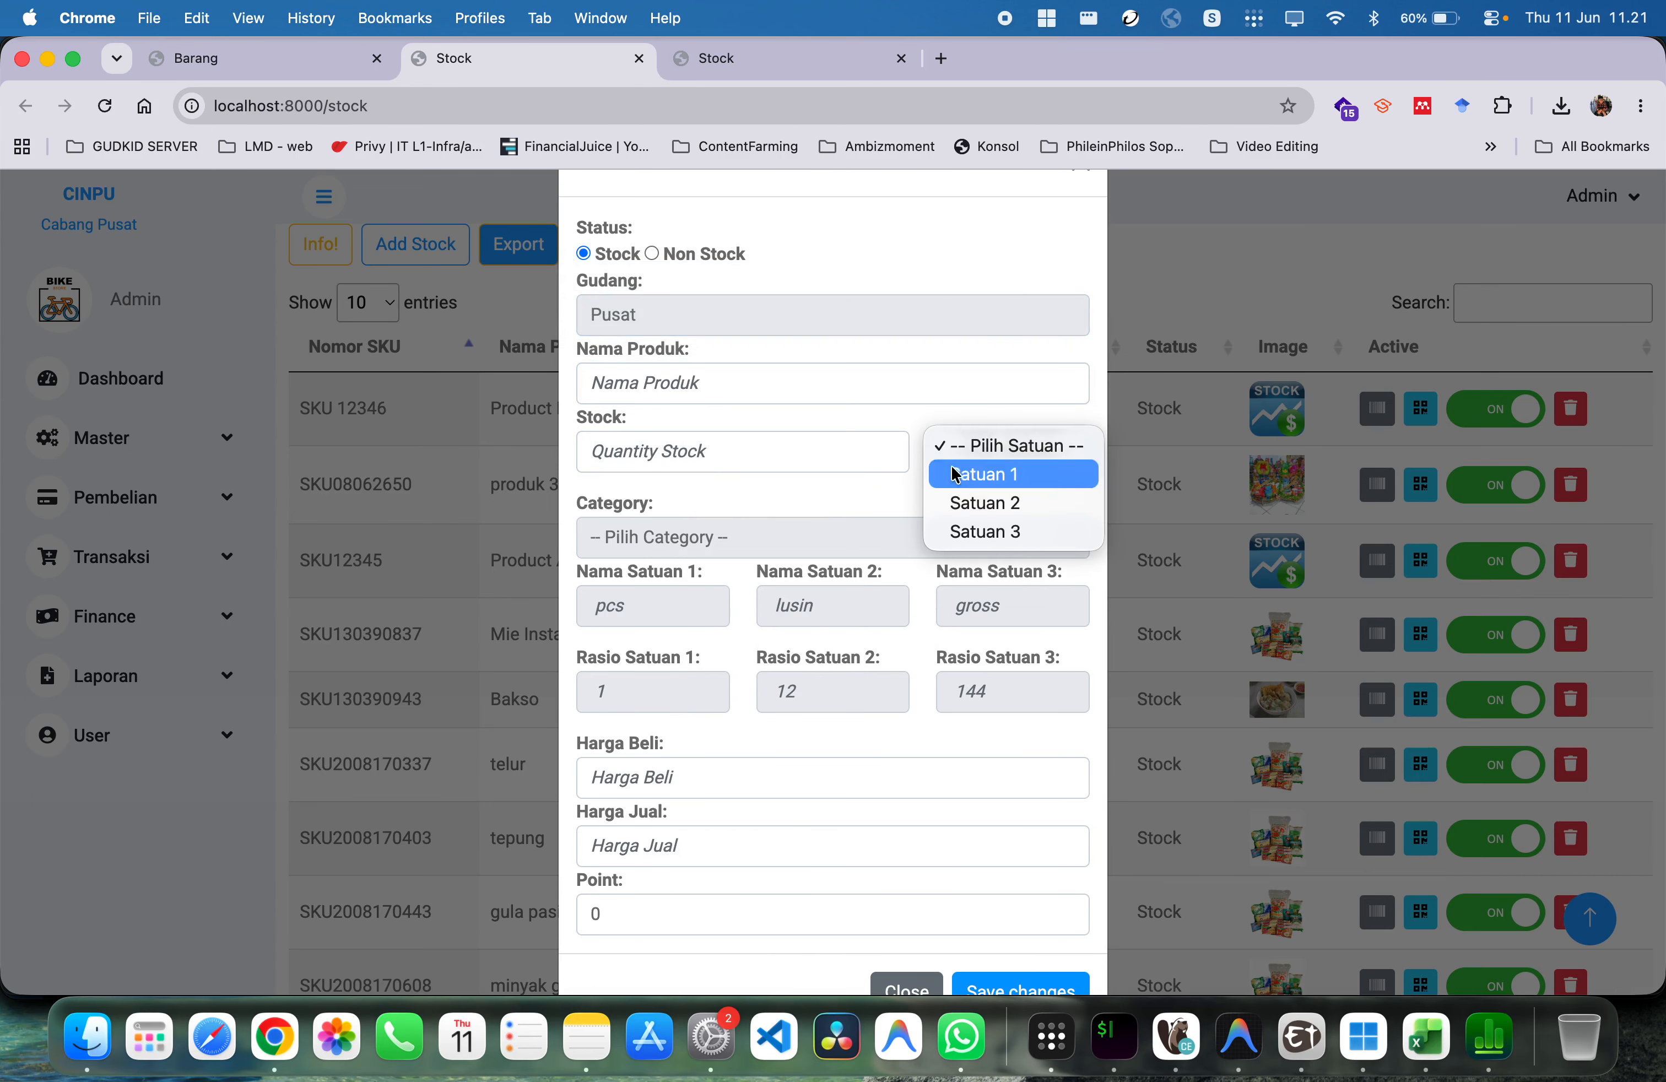
click(811, 431)
click(802, 434)
text(12)
click(975, 458)
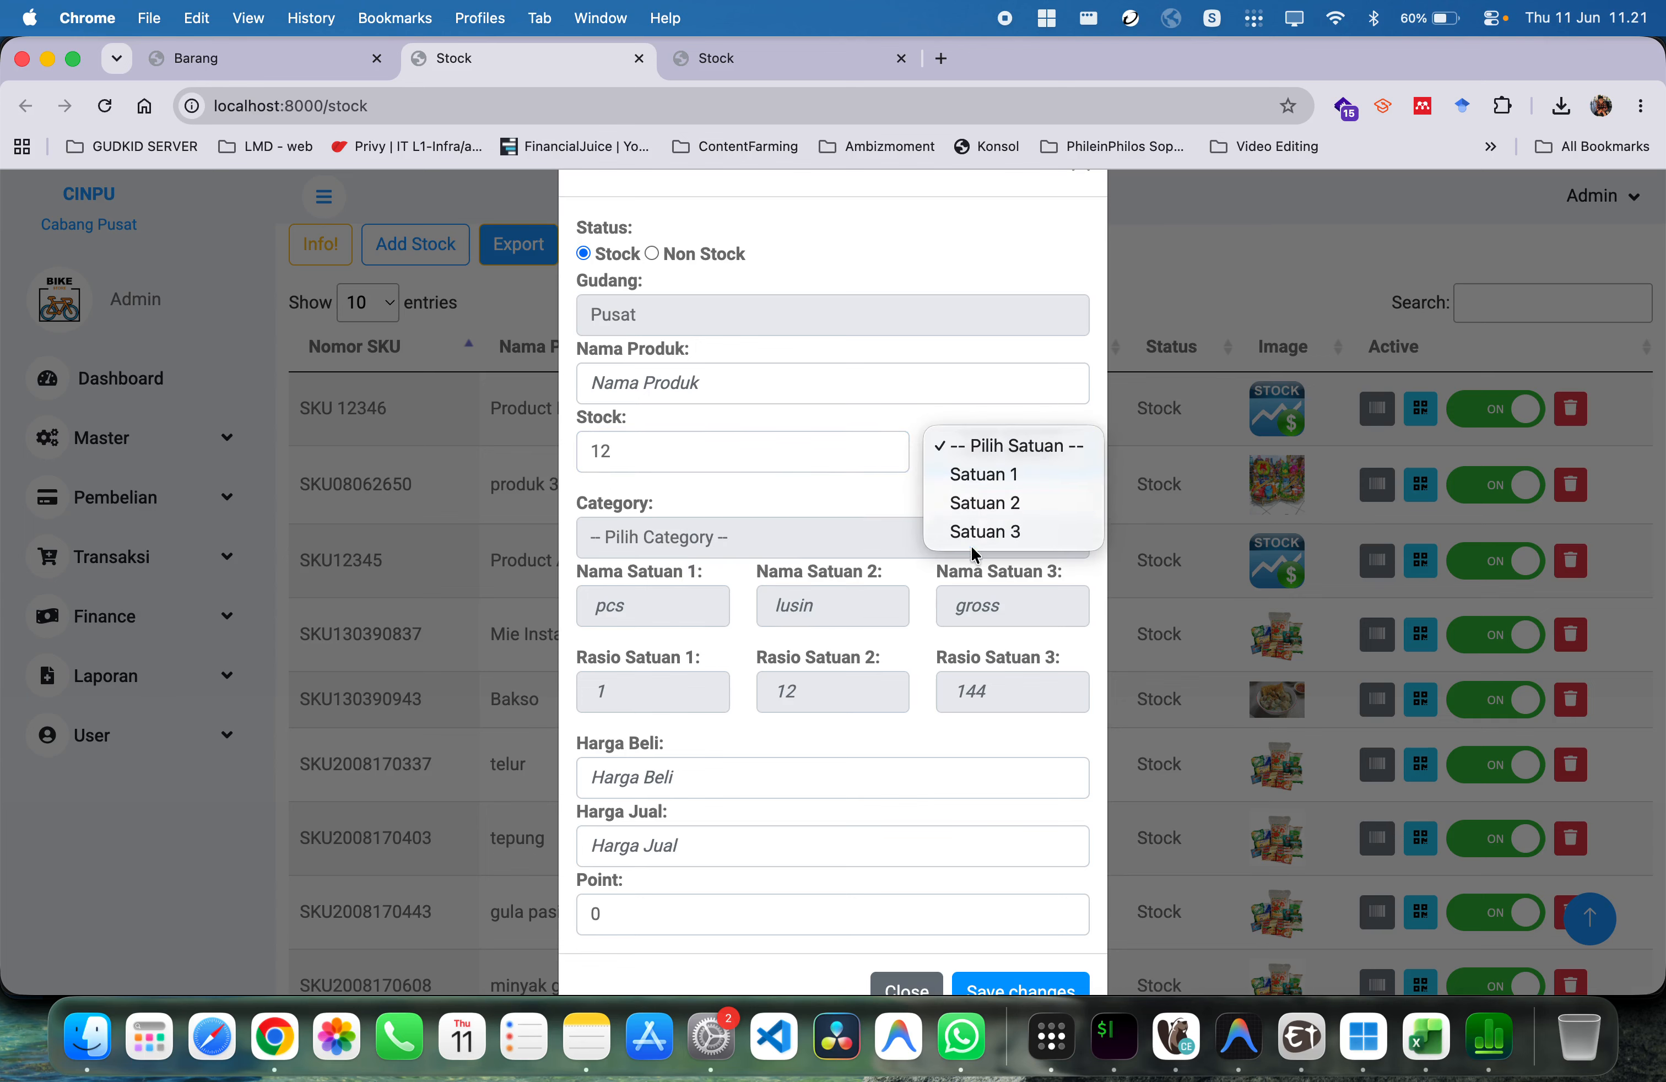
click(966, 474)
Assign the Jasa category and name the new product Contoh Produk Pcs
scroll(757, 585, down, 1)
click(694, 508)
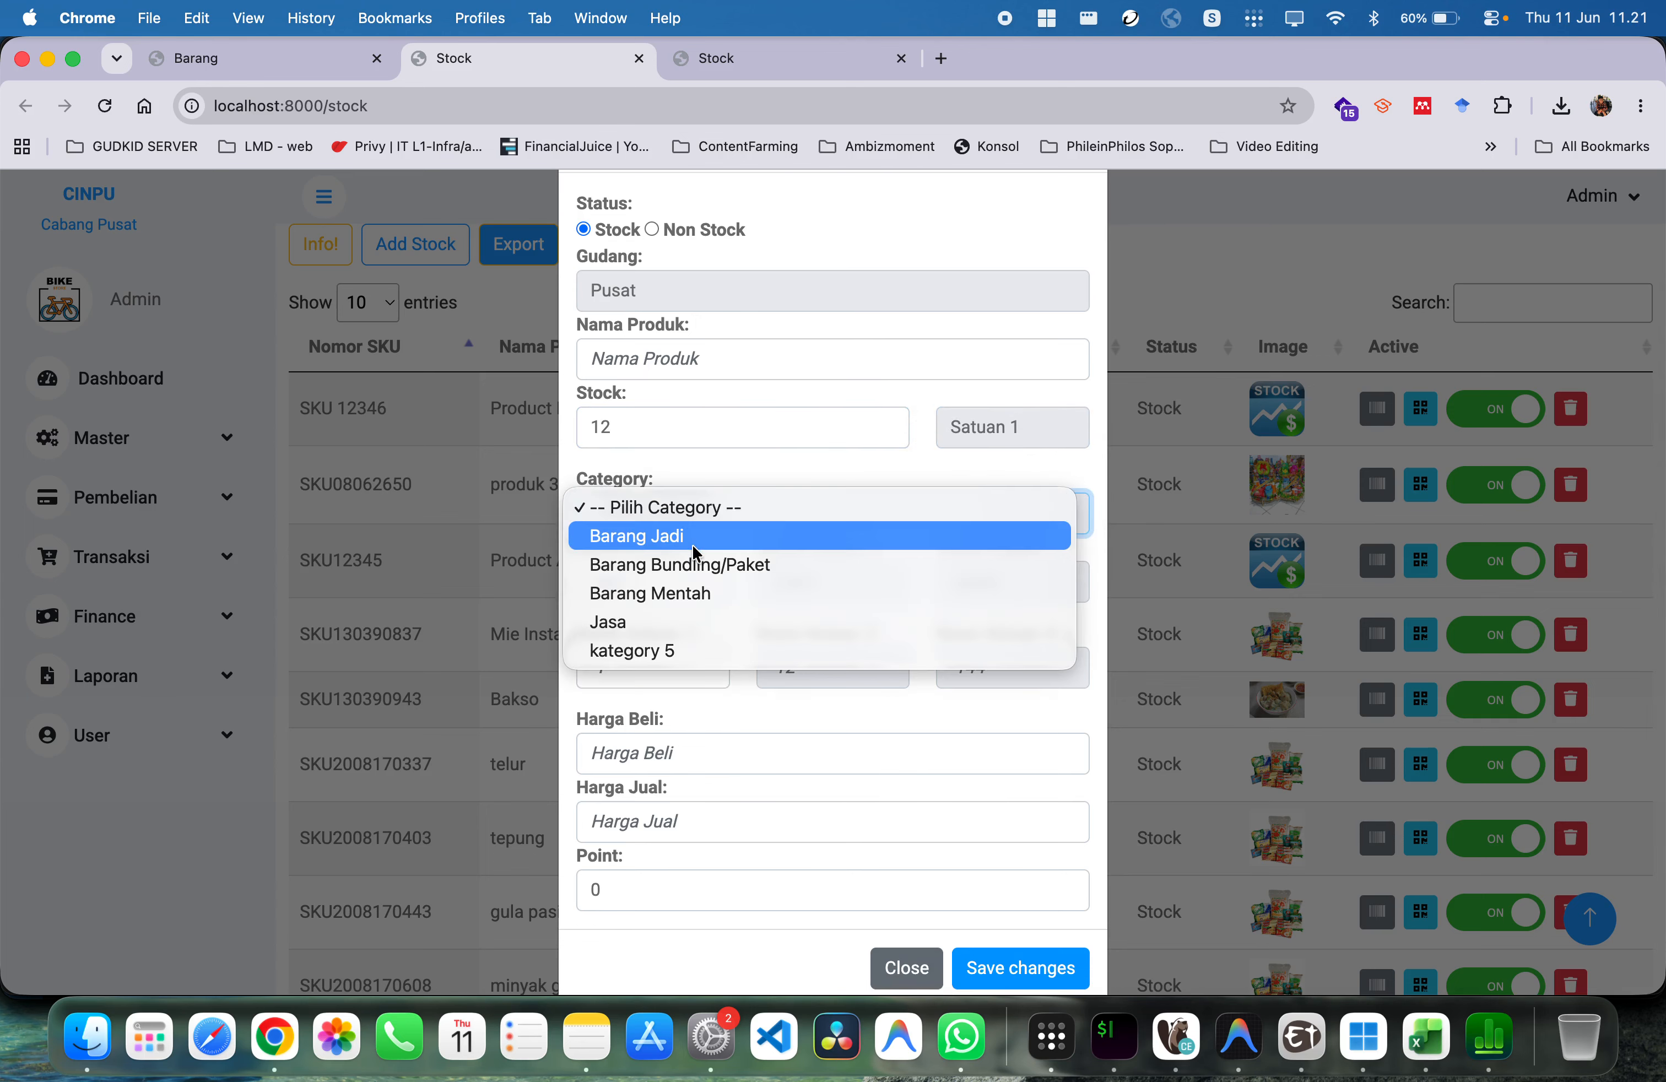
click(673, 623)
scroll(651, 633, down, 1)
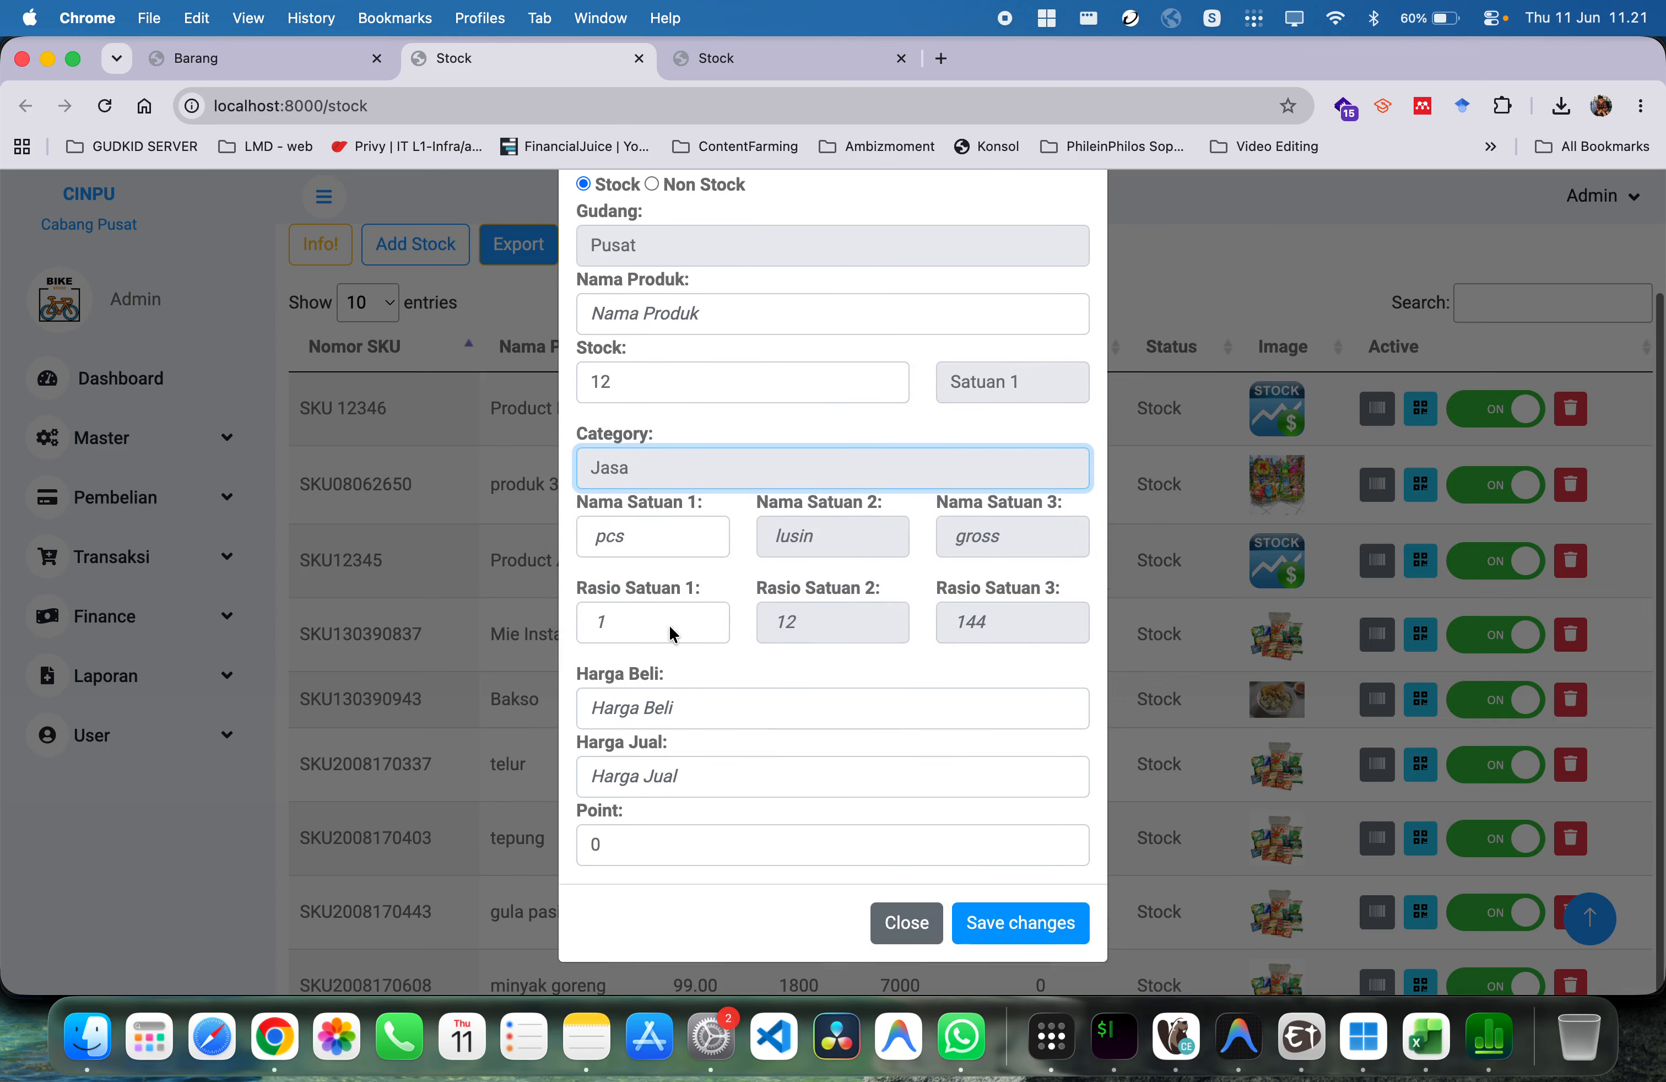
click(656, 316)
text(Contoh Produk Pcs)
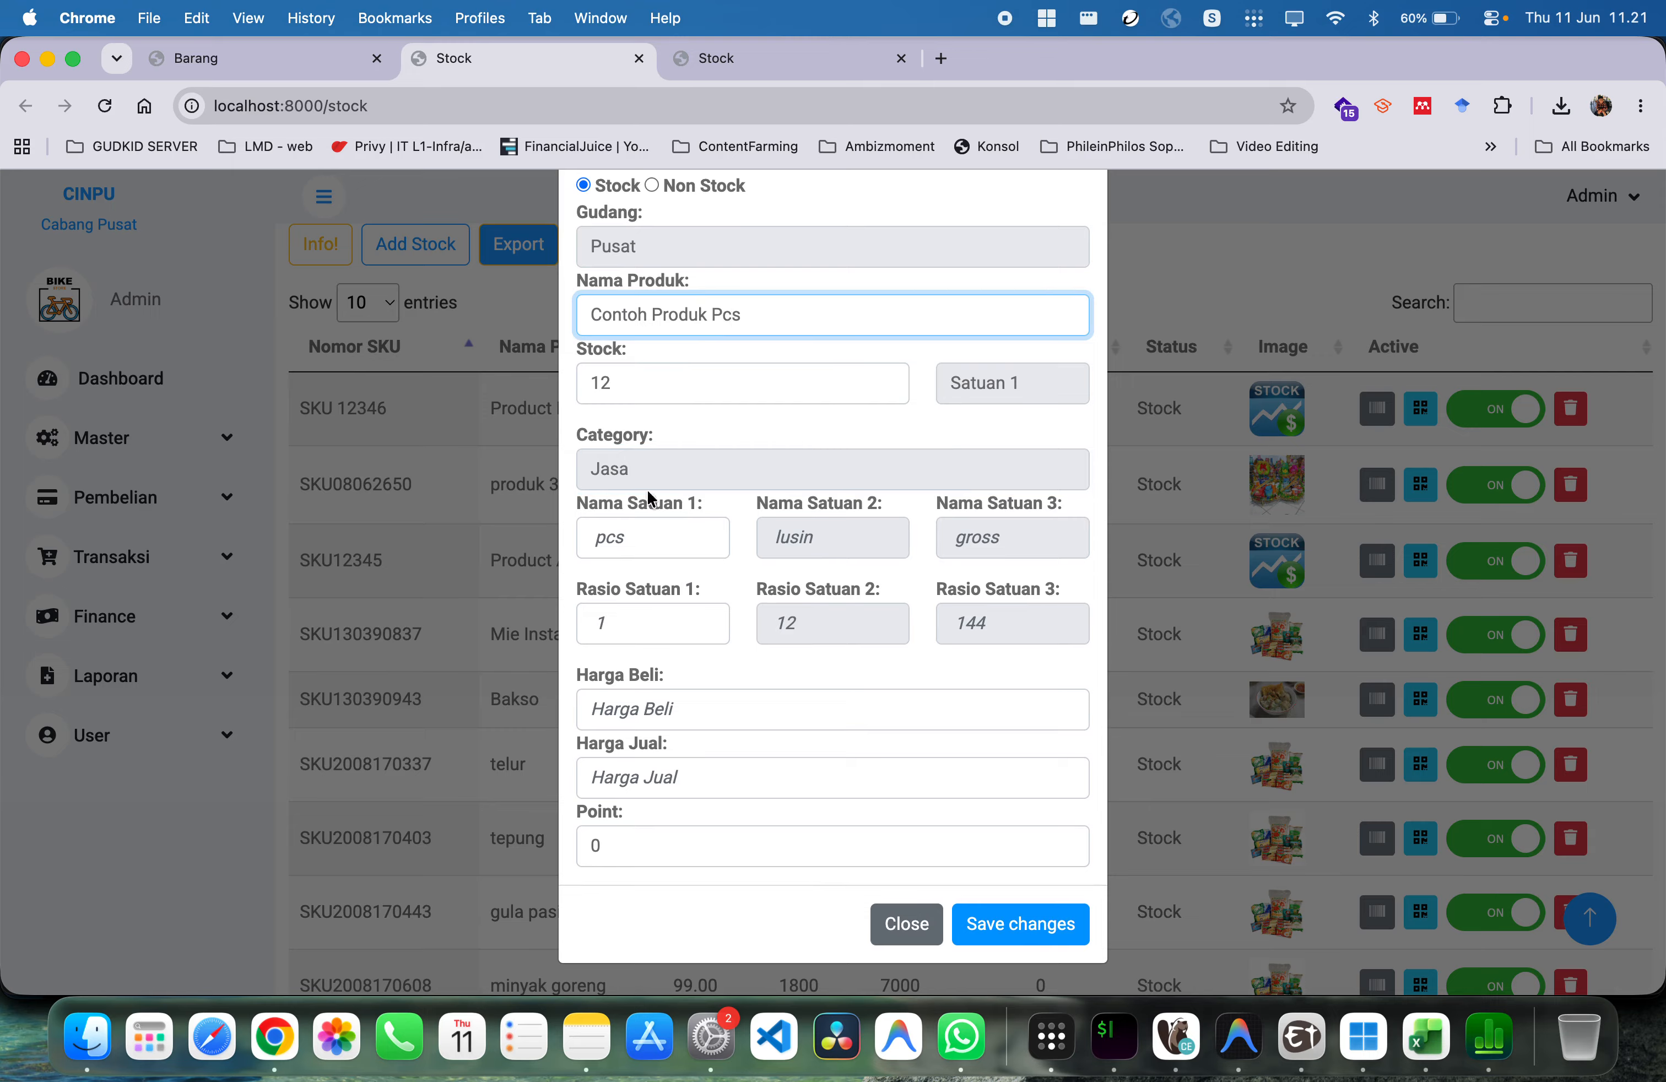
Define the product's first unit as pcs with a ratio of 1
click(647, 543)
text(pcs)
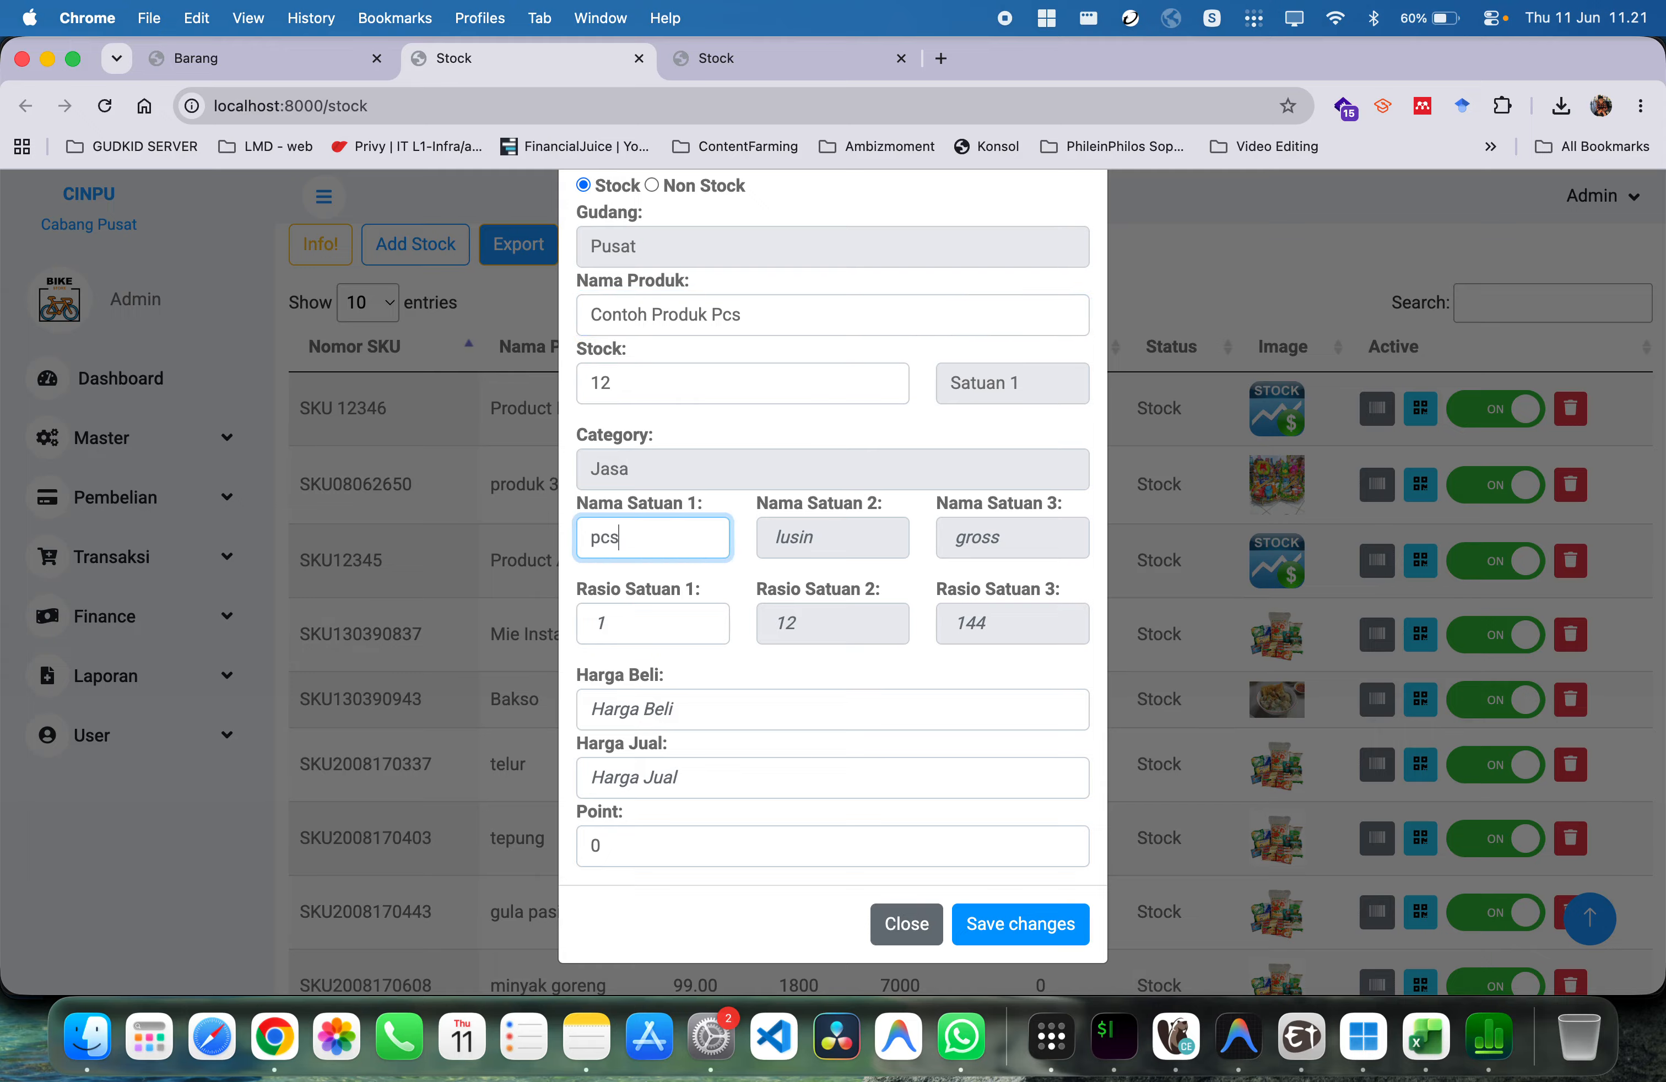
key(Tab)
click(634, 636)
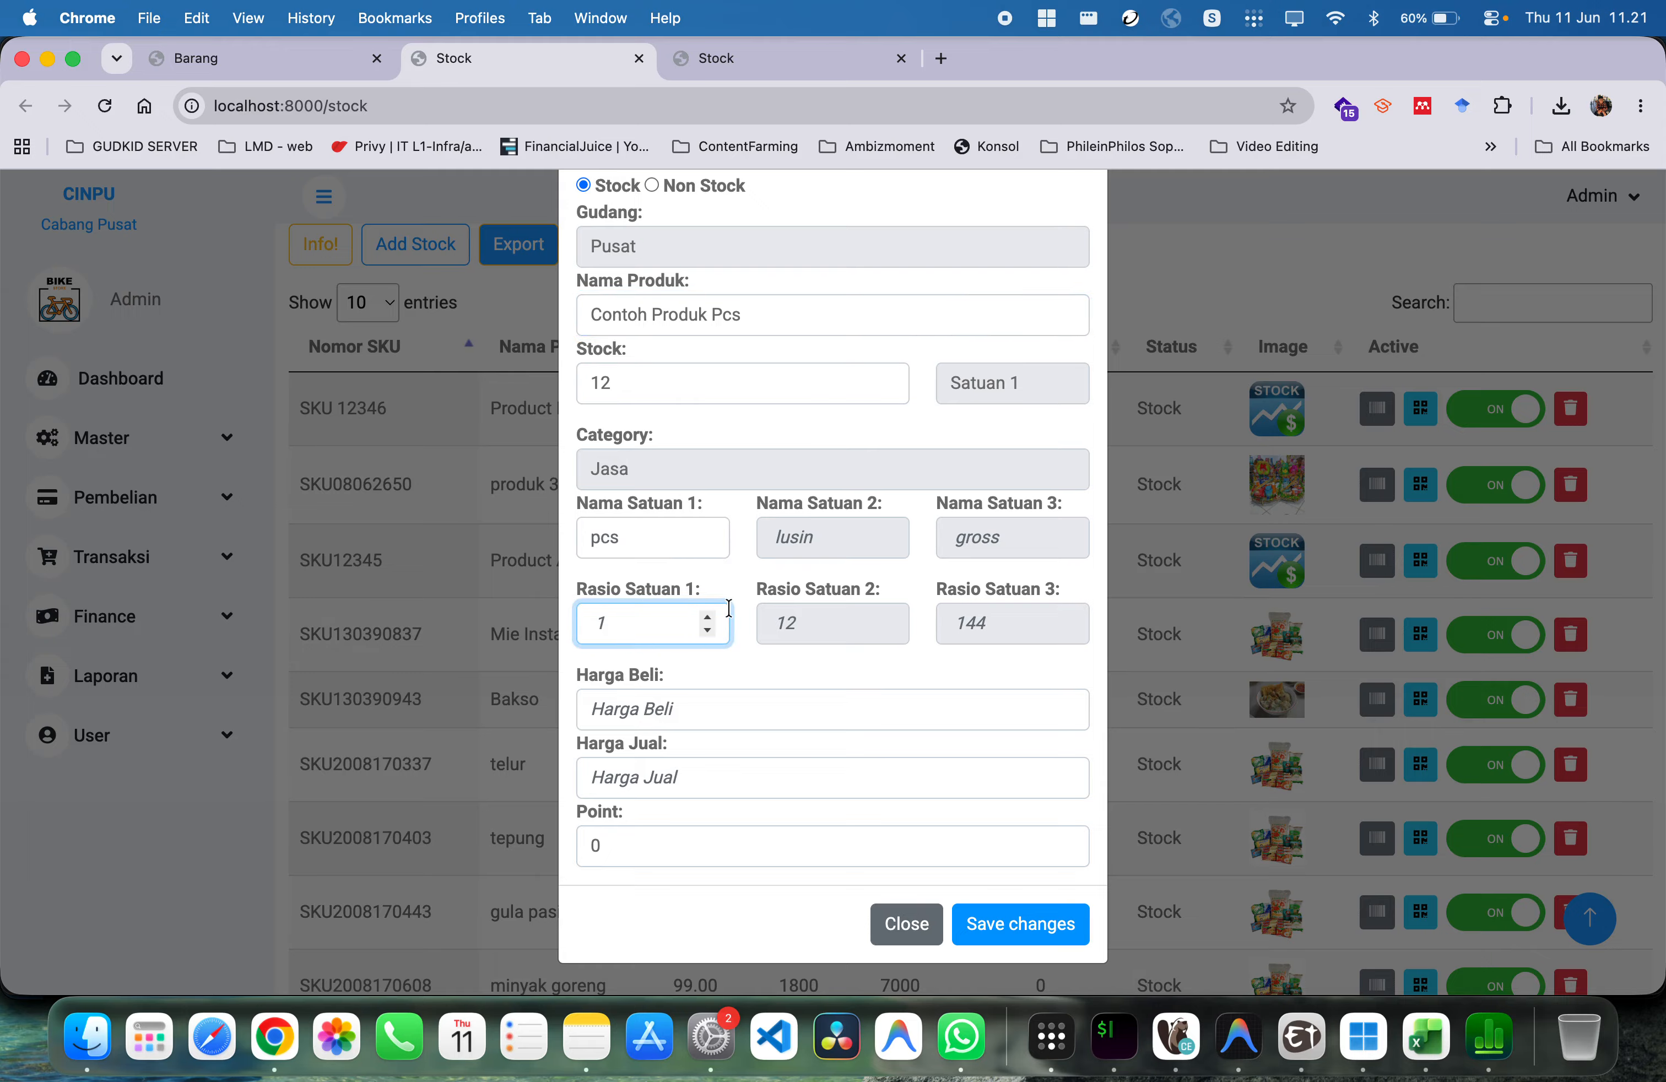
text(1)
Set the purchase price (Harga Beli) to 15000 and the selling price (Harga Jual) to 18000, and save the product
click(687, 704)
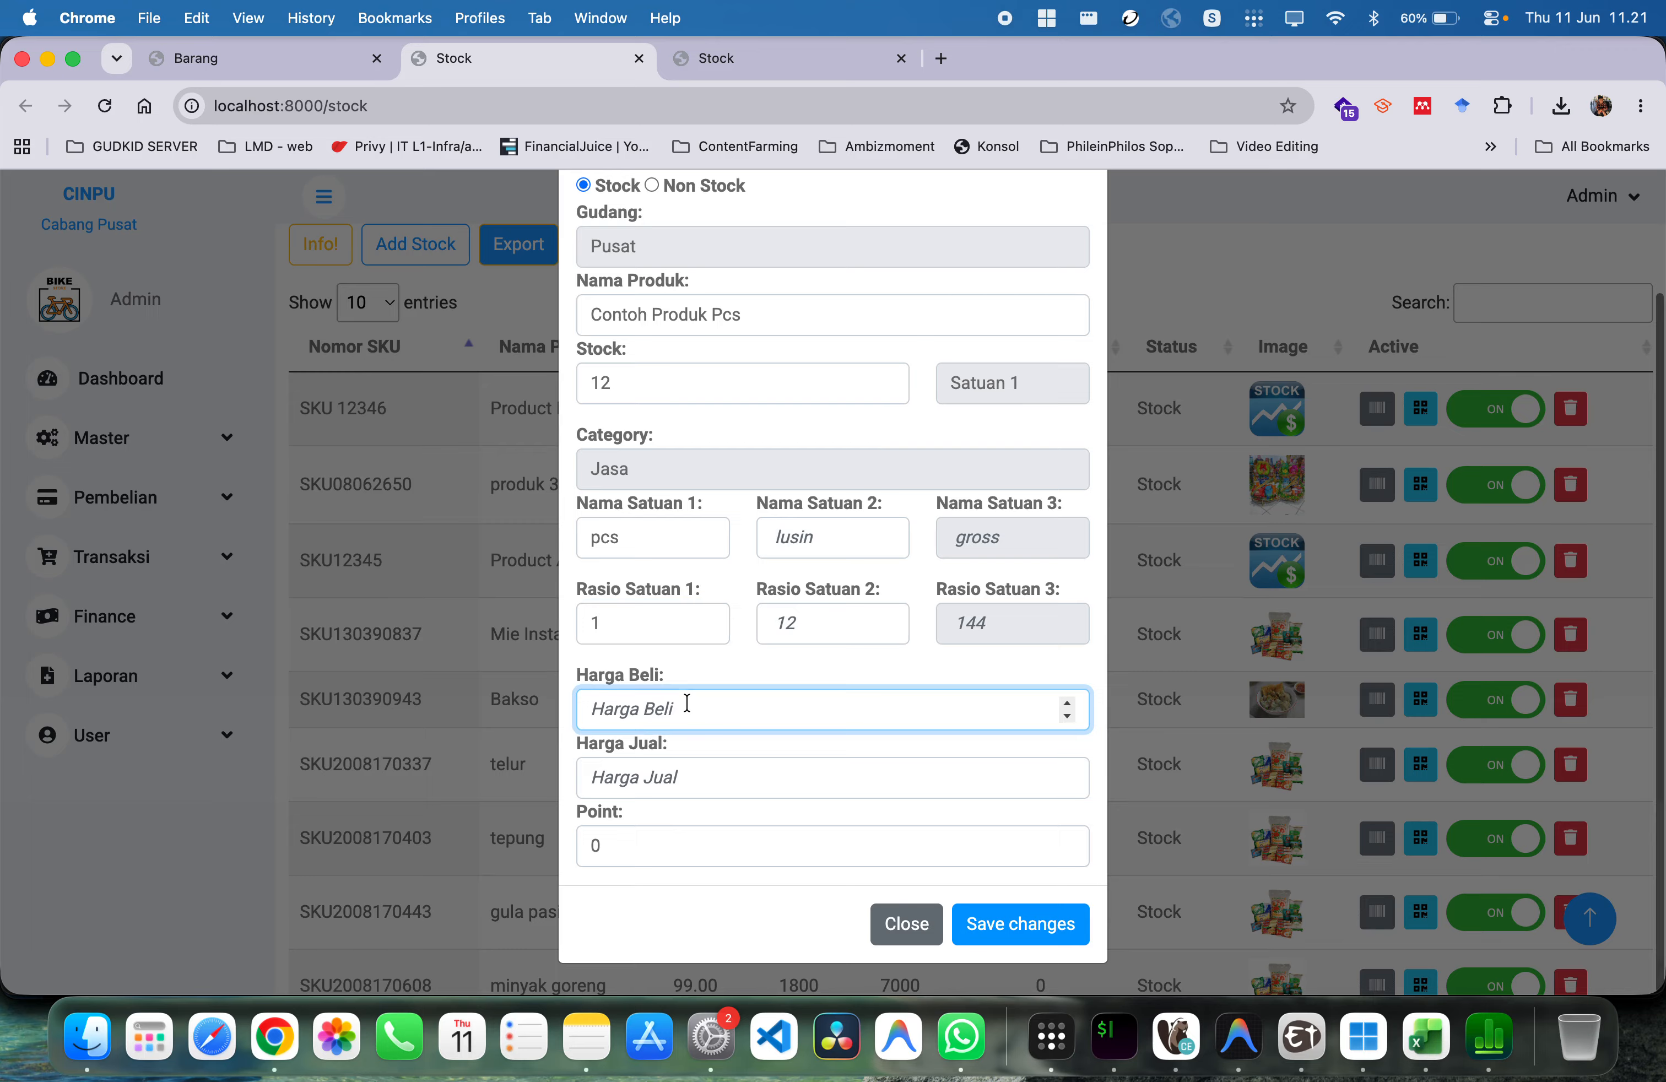
text(15000)
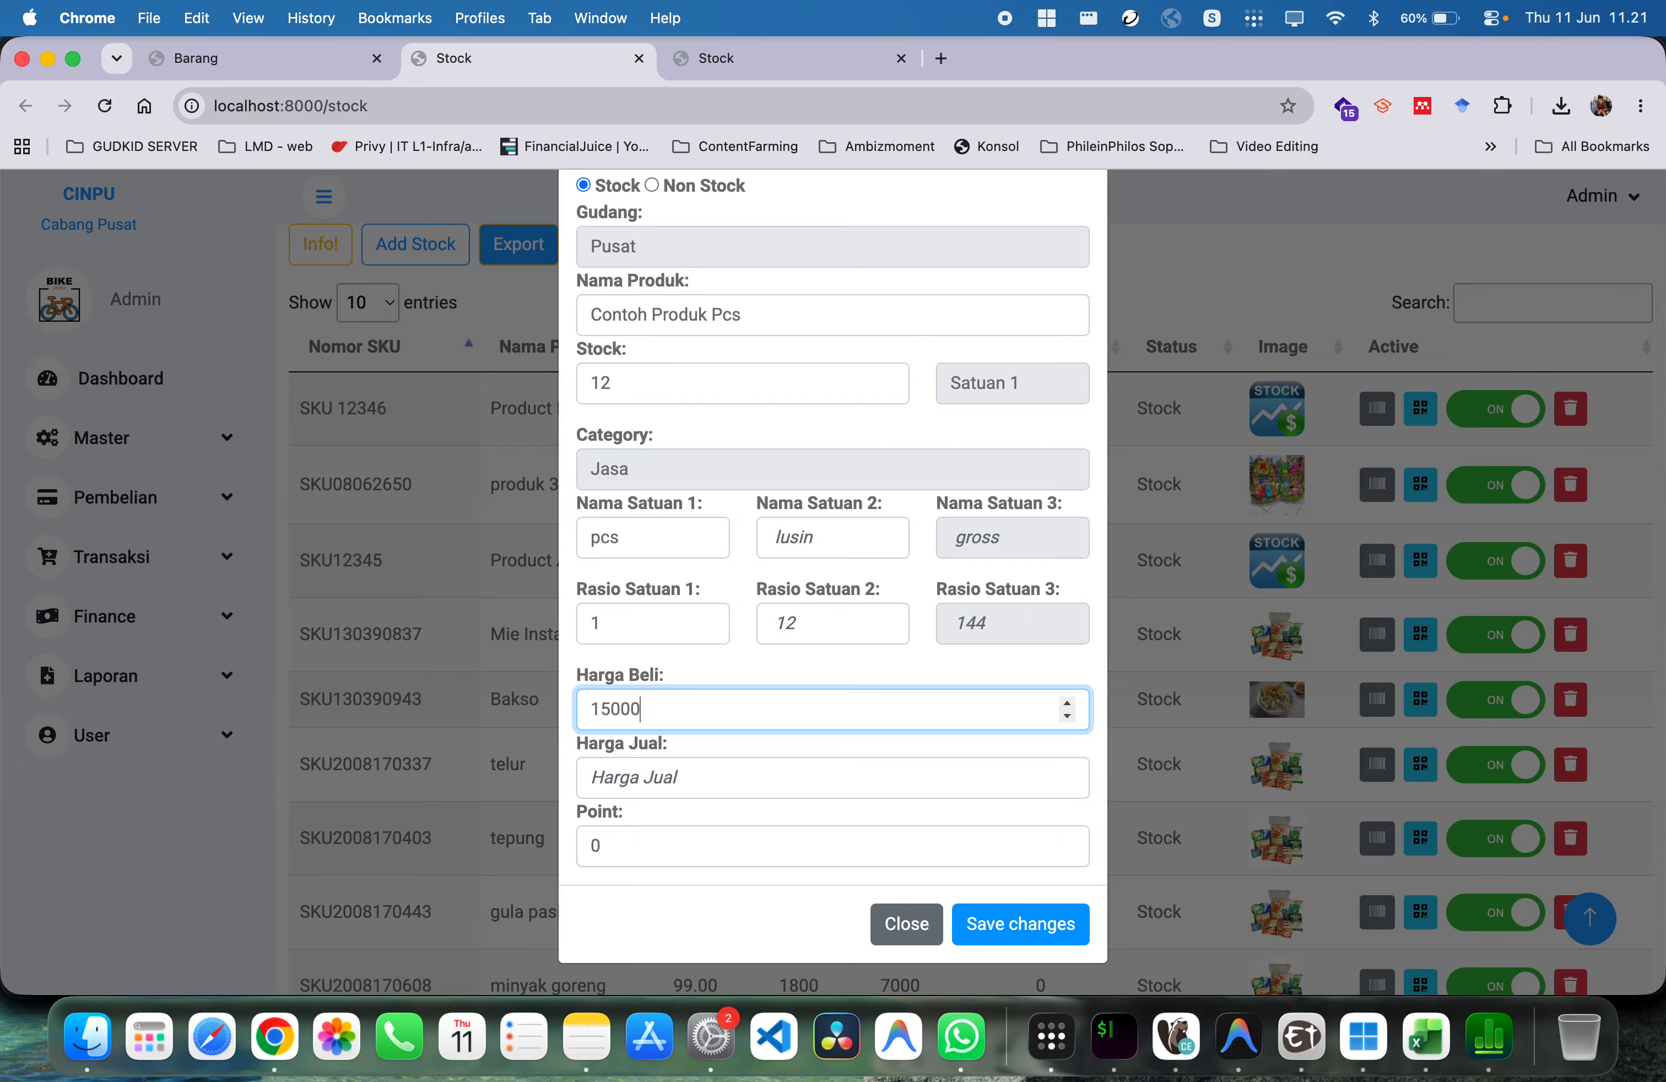
key(Tab)
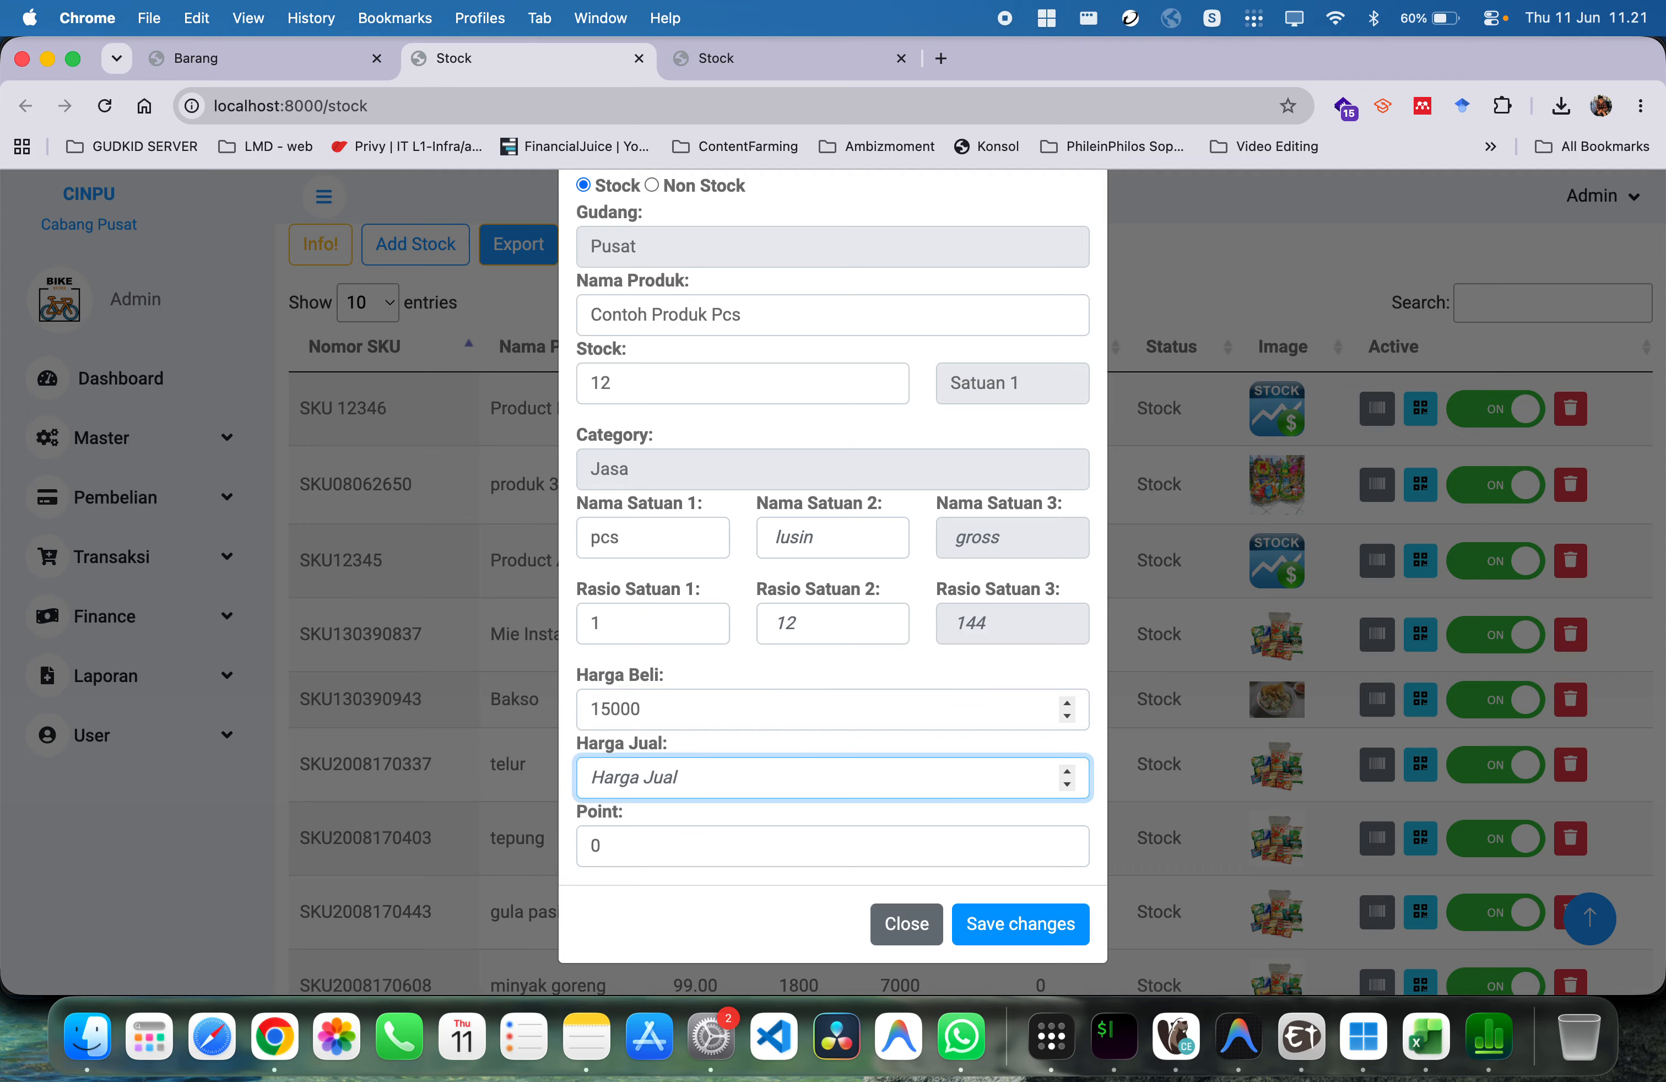
text(18000)
click(994, 911)
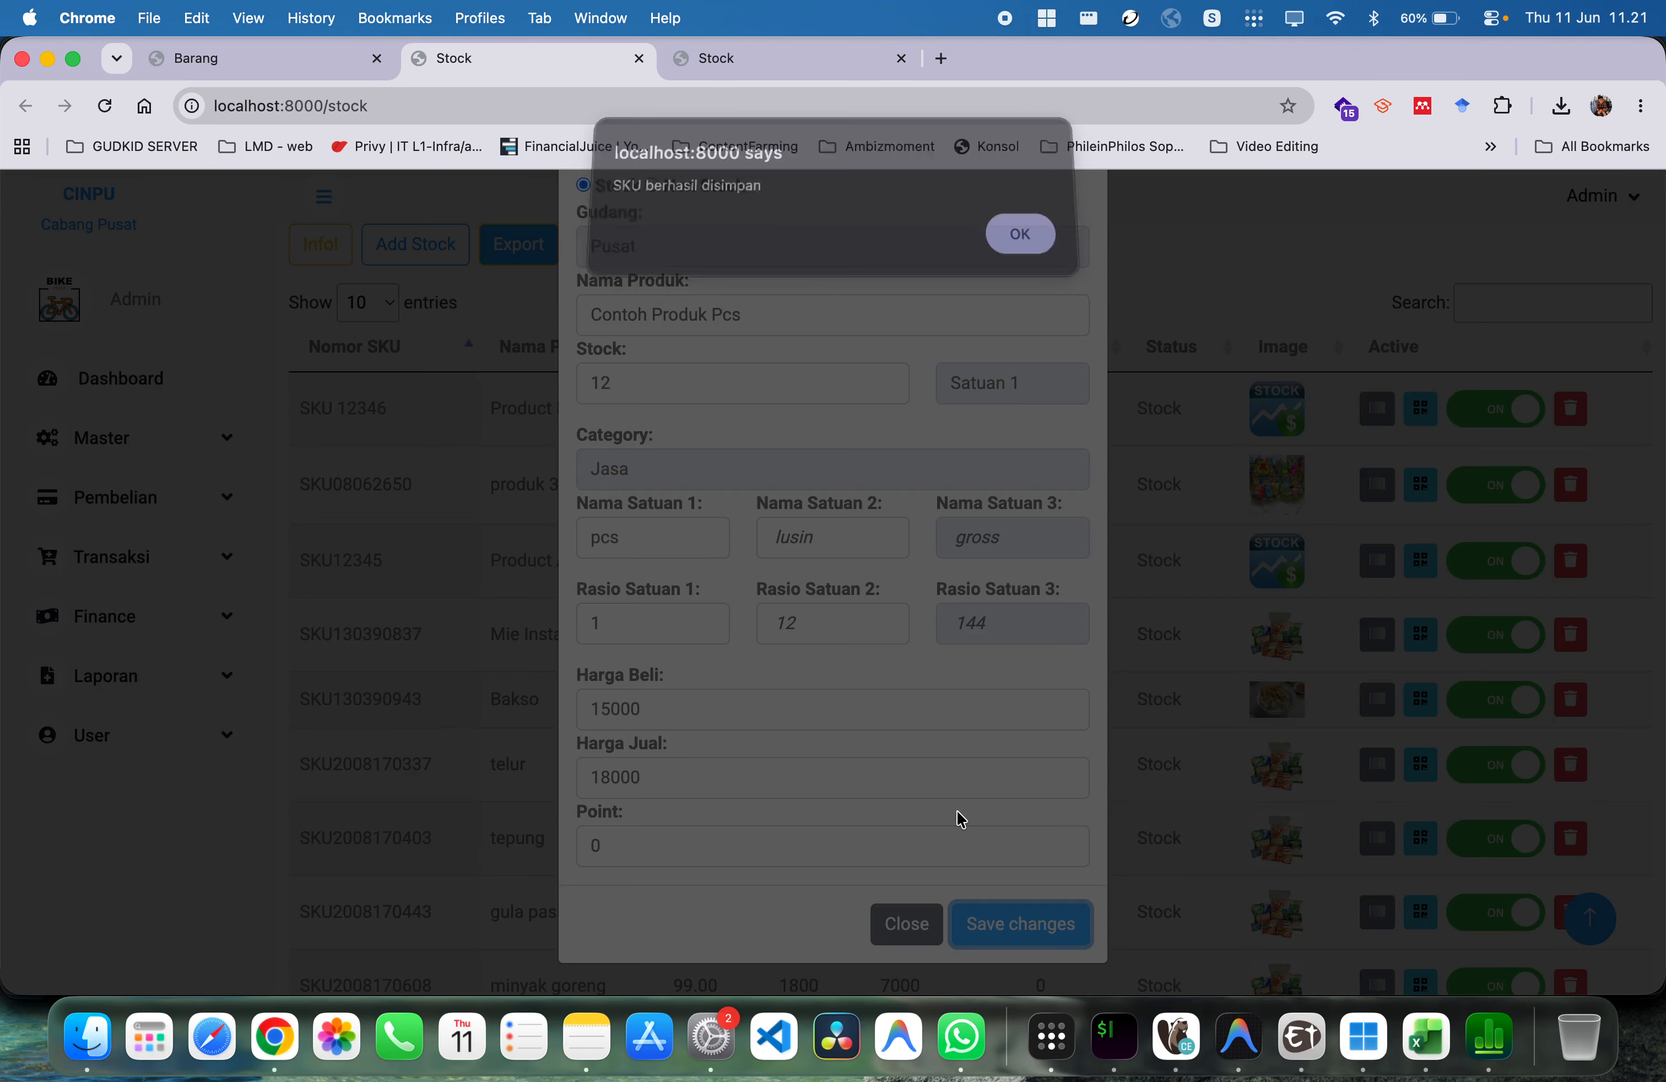
click(1020, 260)
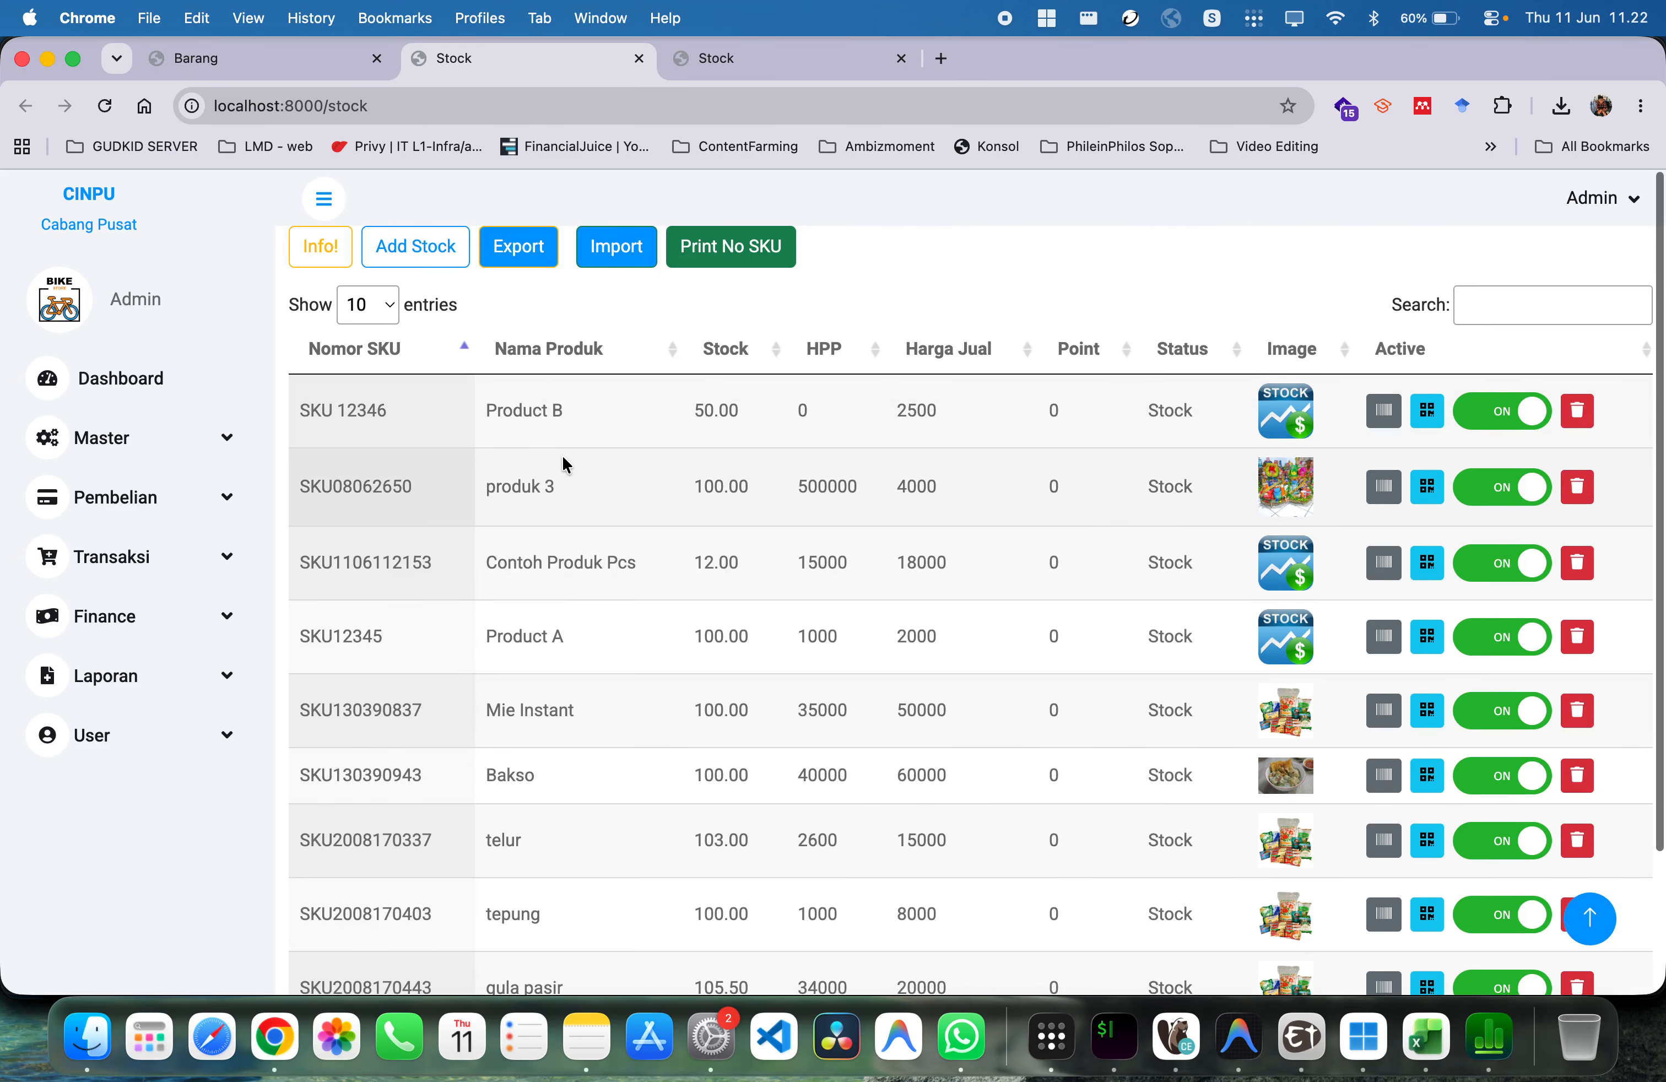
Try to change the selling price of Contoh Produk Pcs to 17000 directly in its stock list row
scroll(561, 453, down, 2)
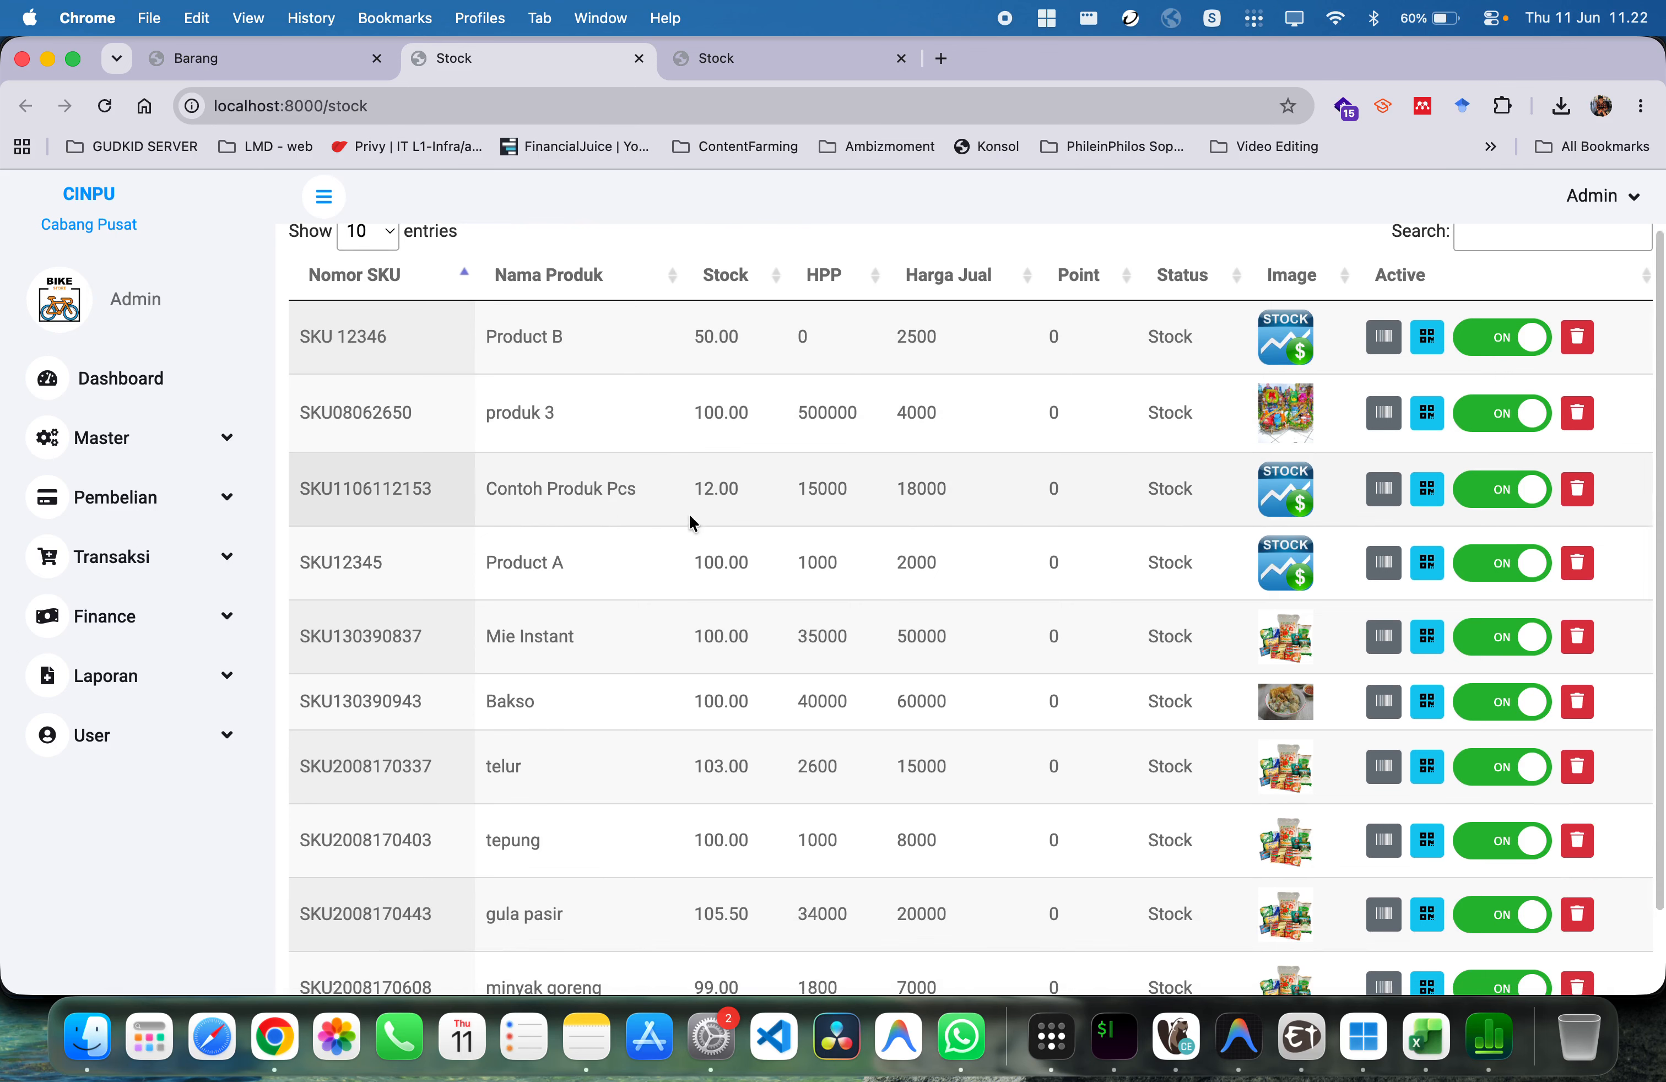
double_click(725, 494)
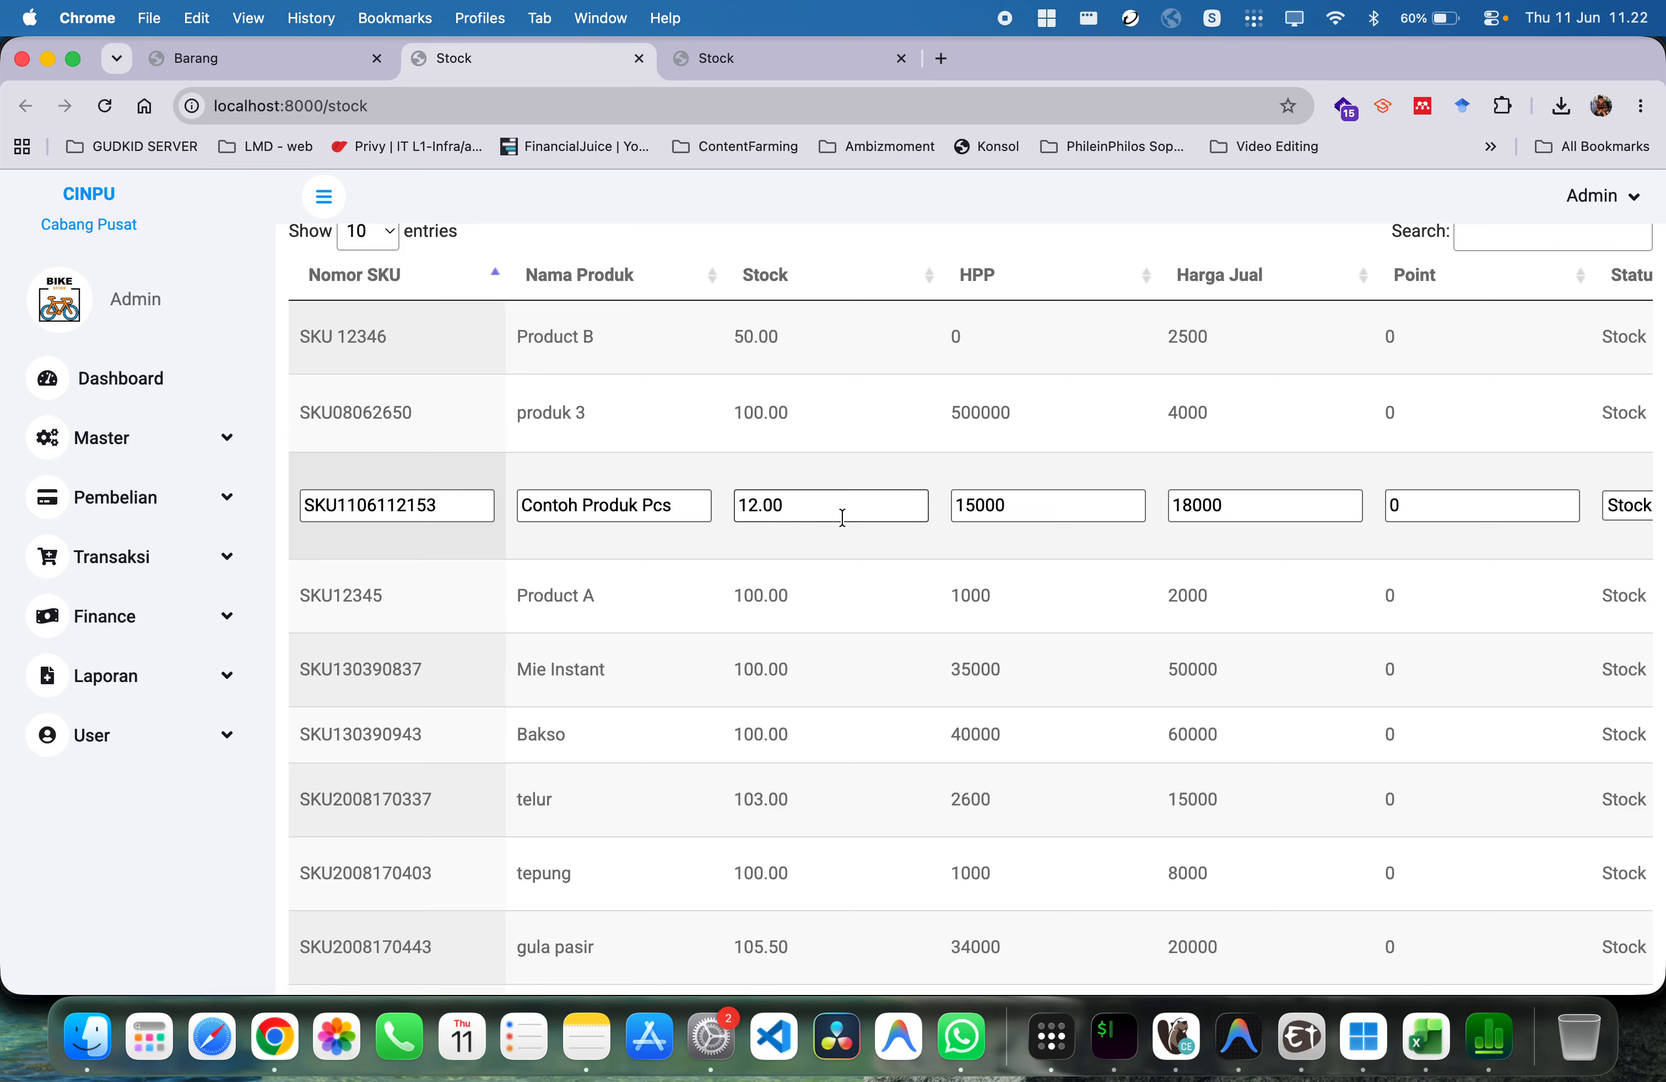
scroll(842, 518, right, 5)
click(871, 518)
scroll(871, 518, right, 2)
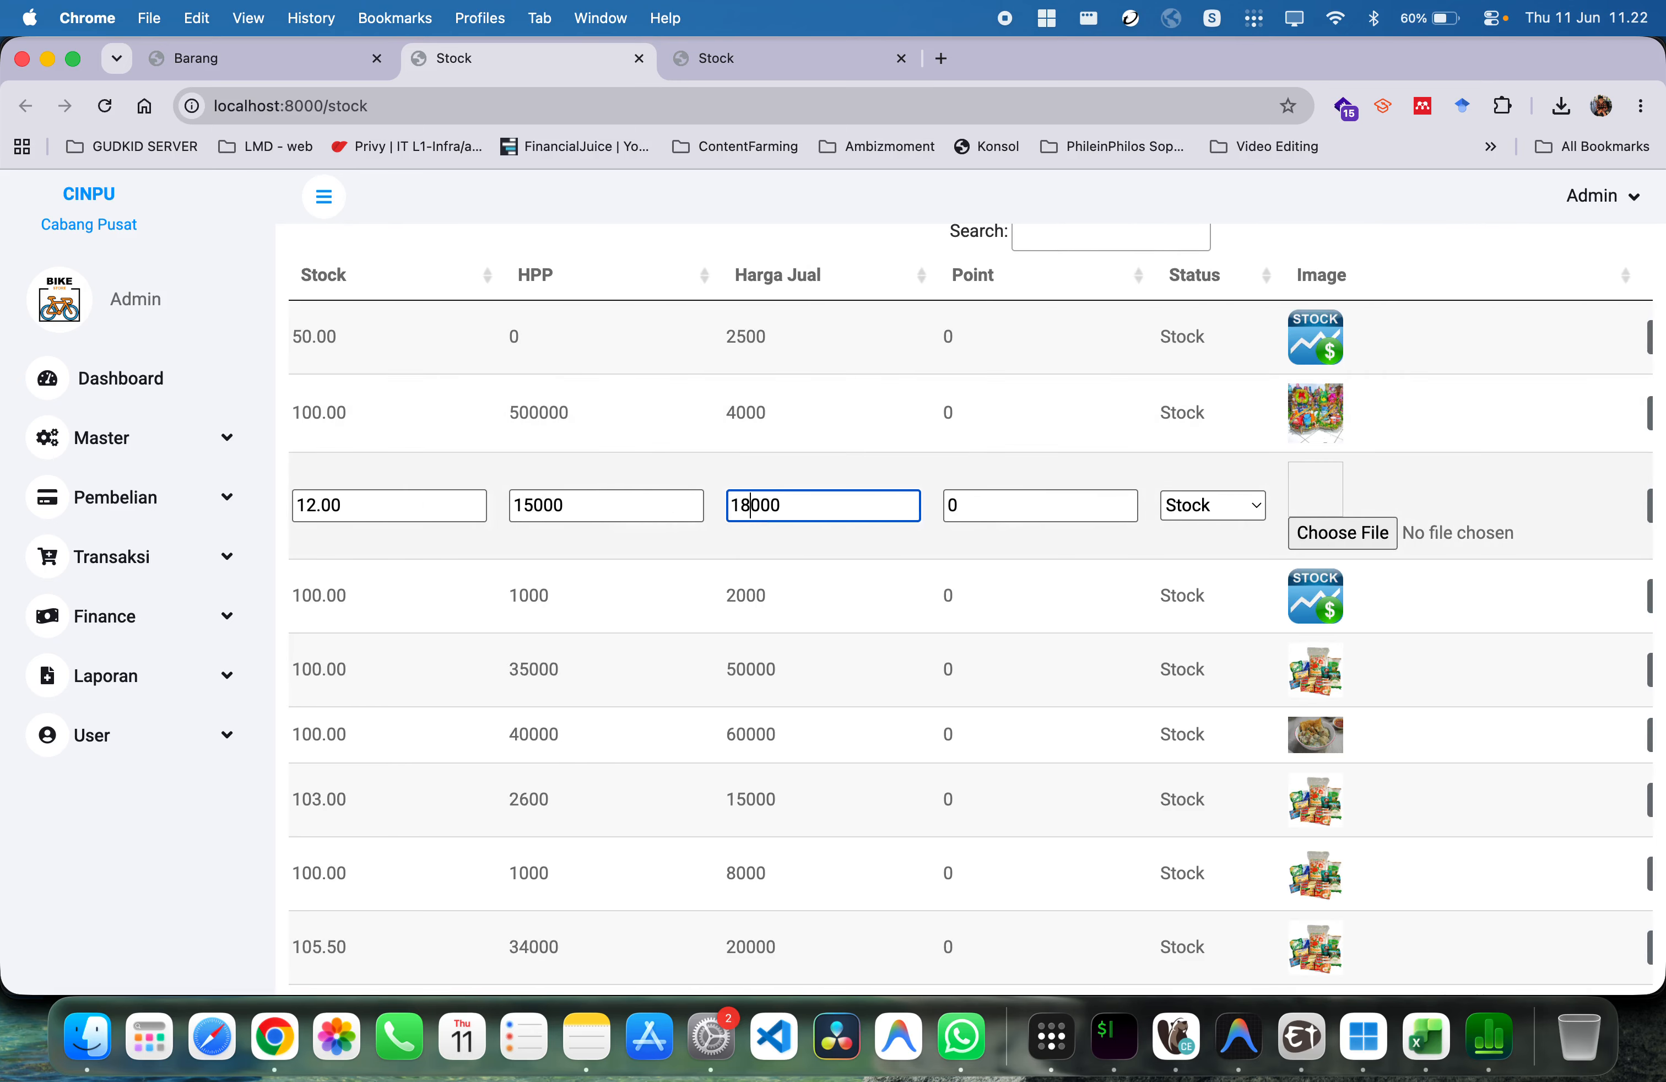
click(610, 210)
click(748, 500)
key(Delete)
text(7)
scroll(884, 603, right, 5)
scroll(928, 572, left, 10)
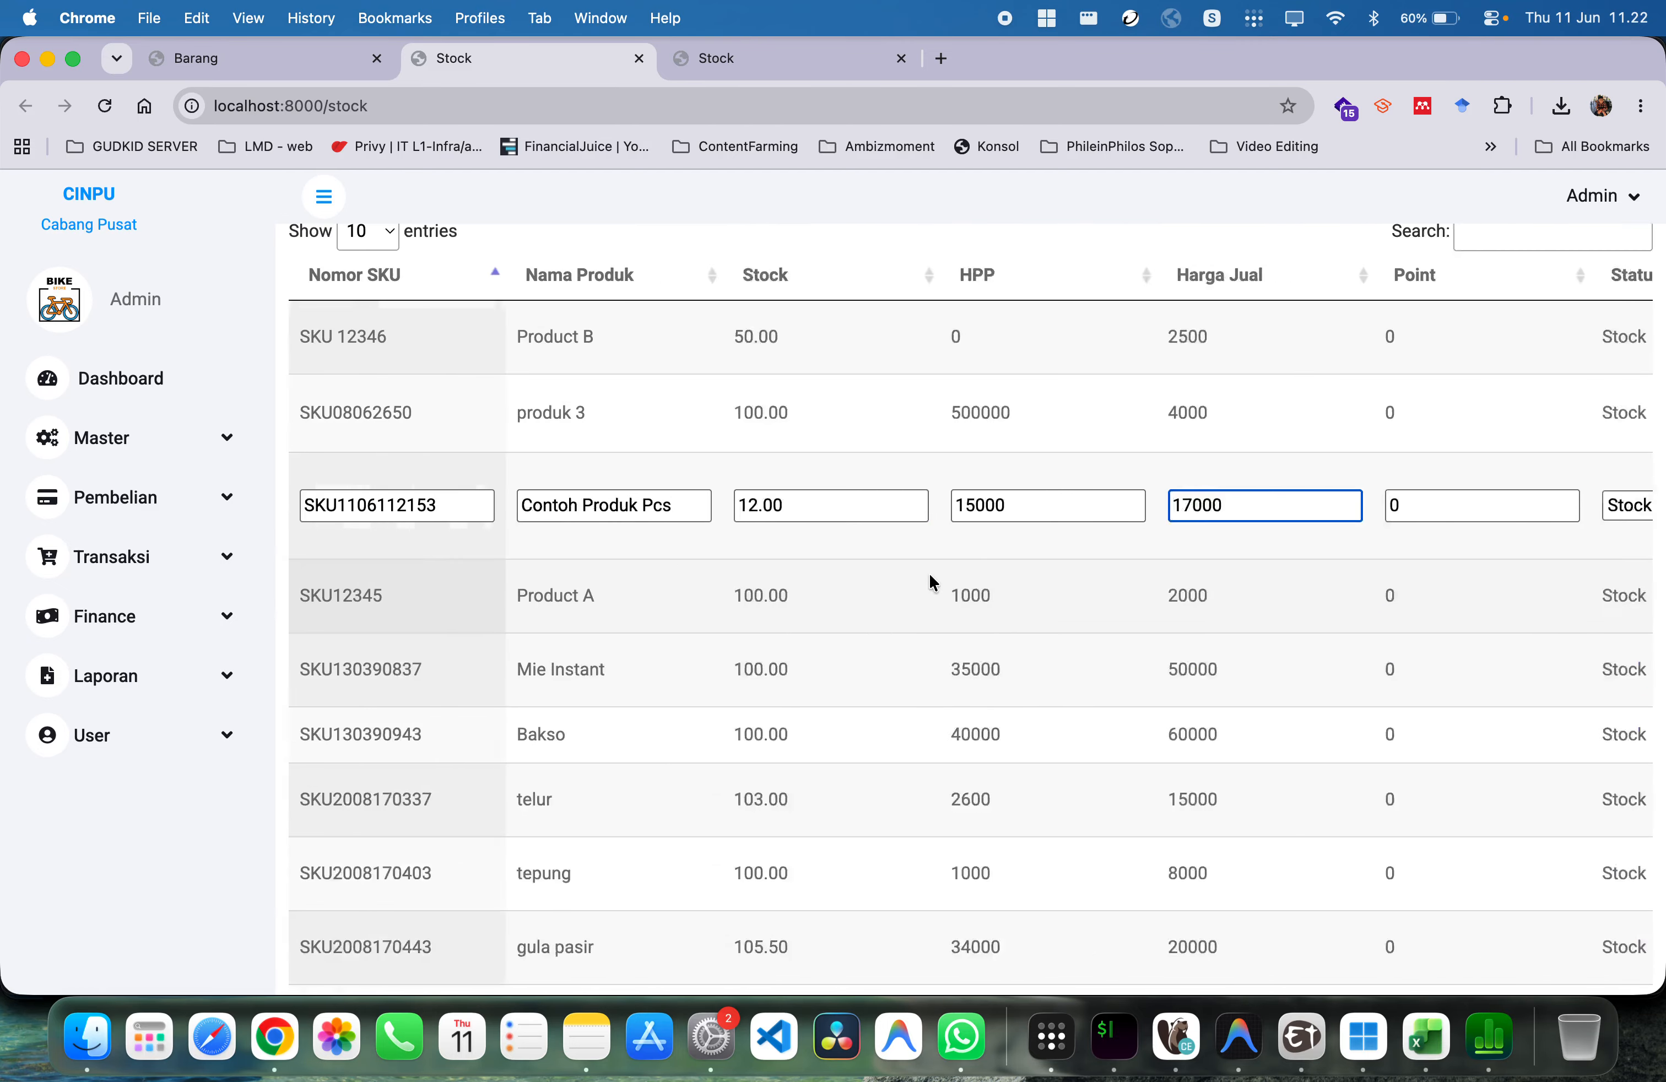
scroll(948, 556, right, 12)
scroll(986, 547, left, 2)
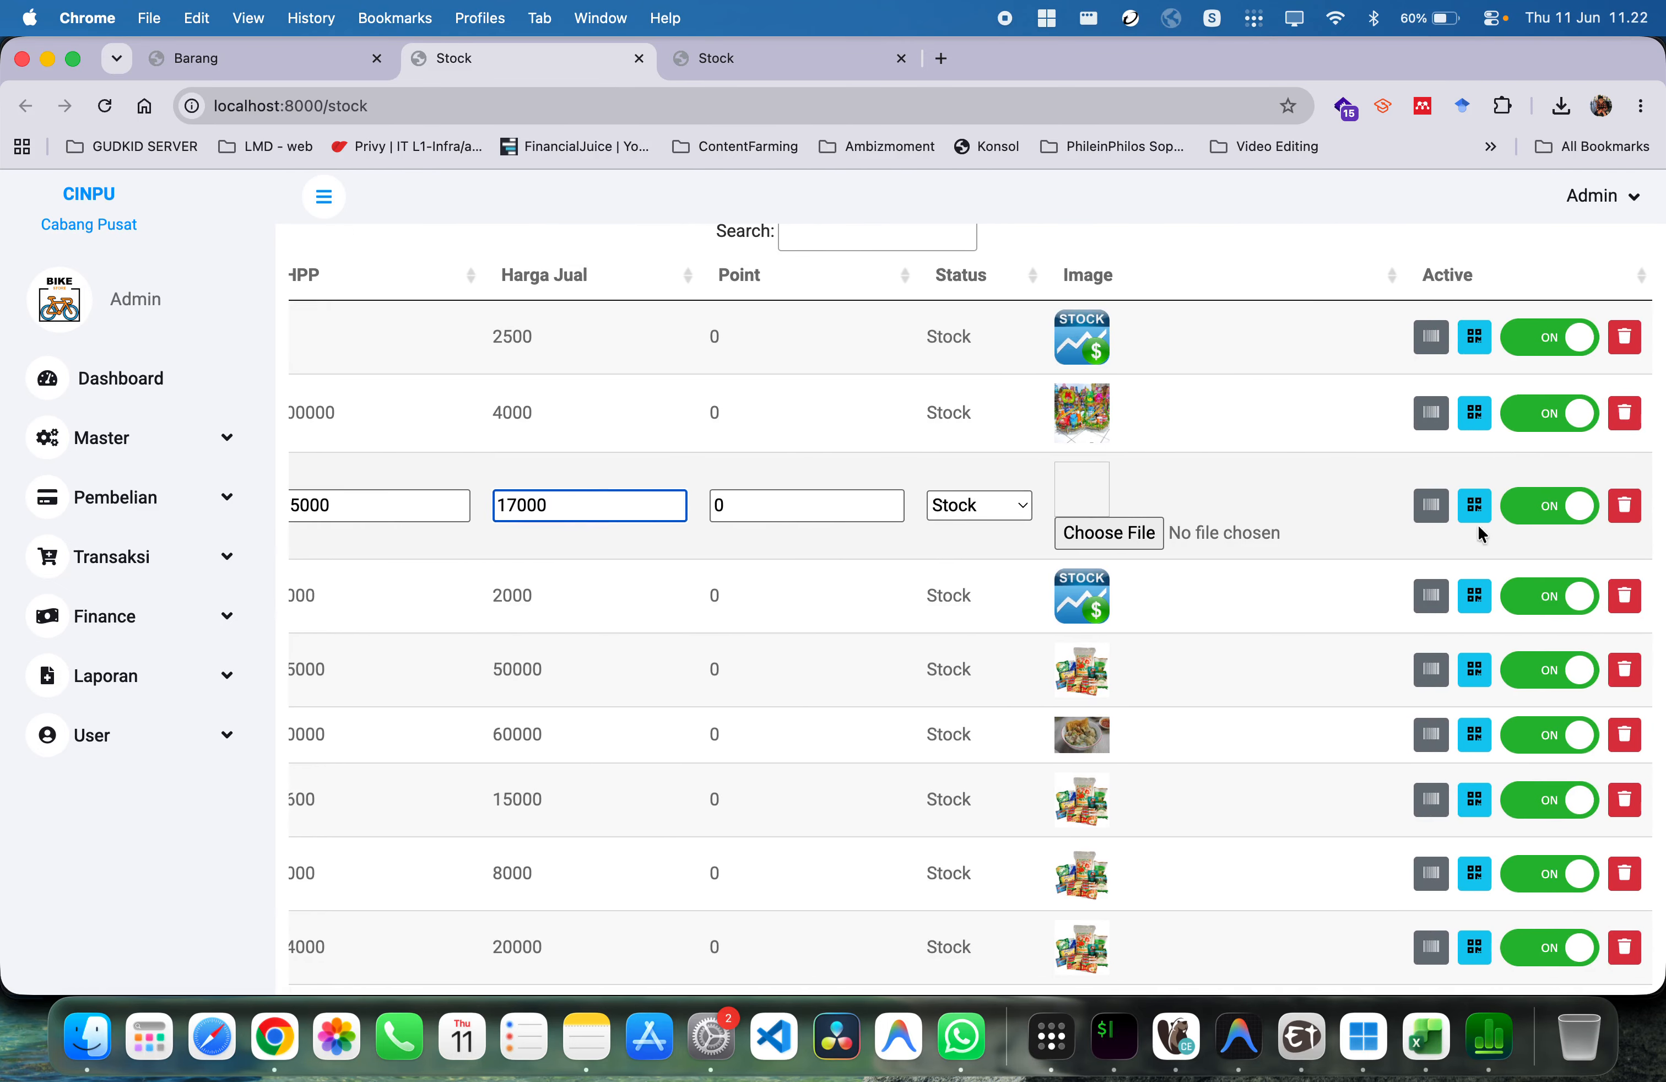
Try to attach 1760005967790.jpeg from Downloads as the image of Contoh Produk Pcs in its row
click(1117, 538)
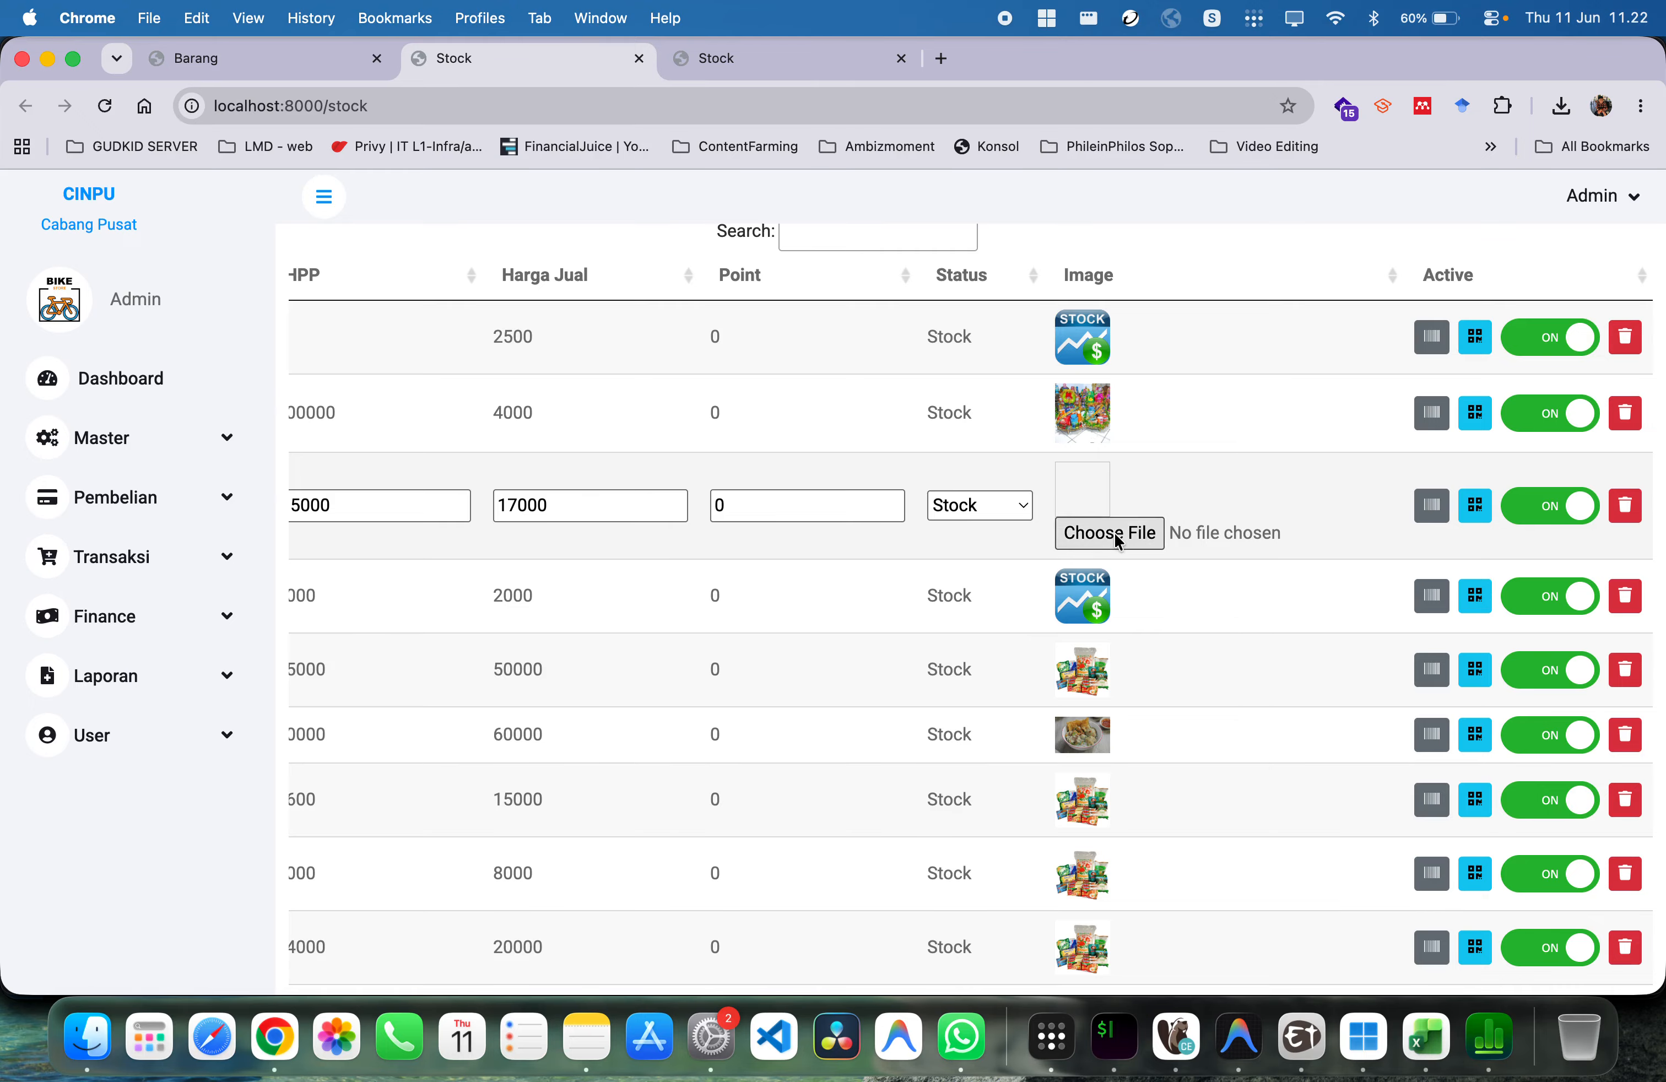
click(1094, 528)
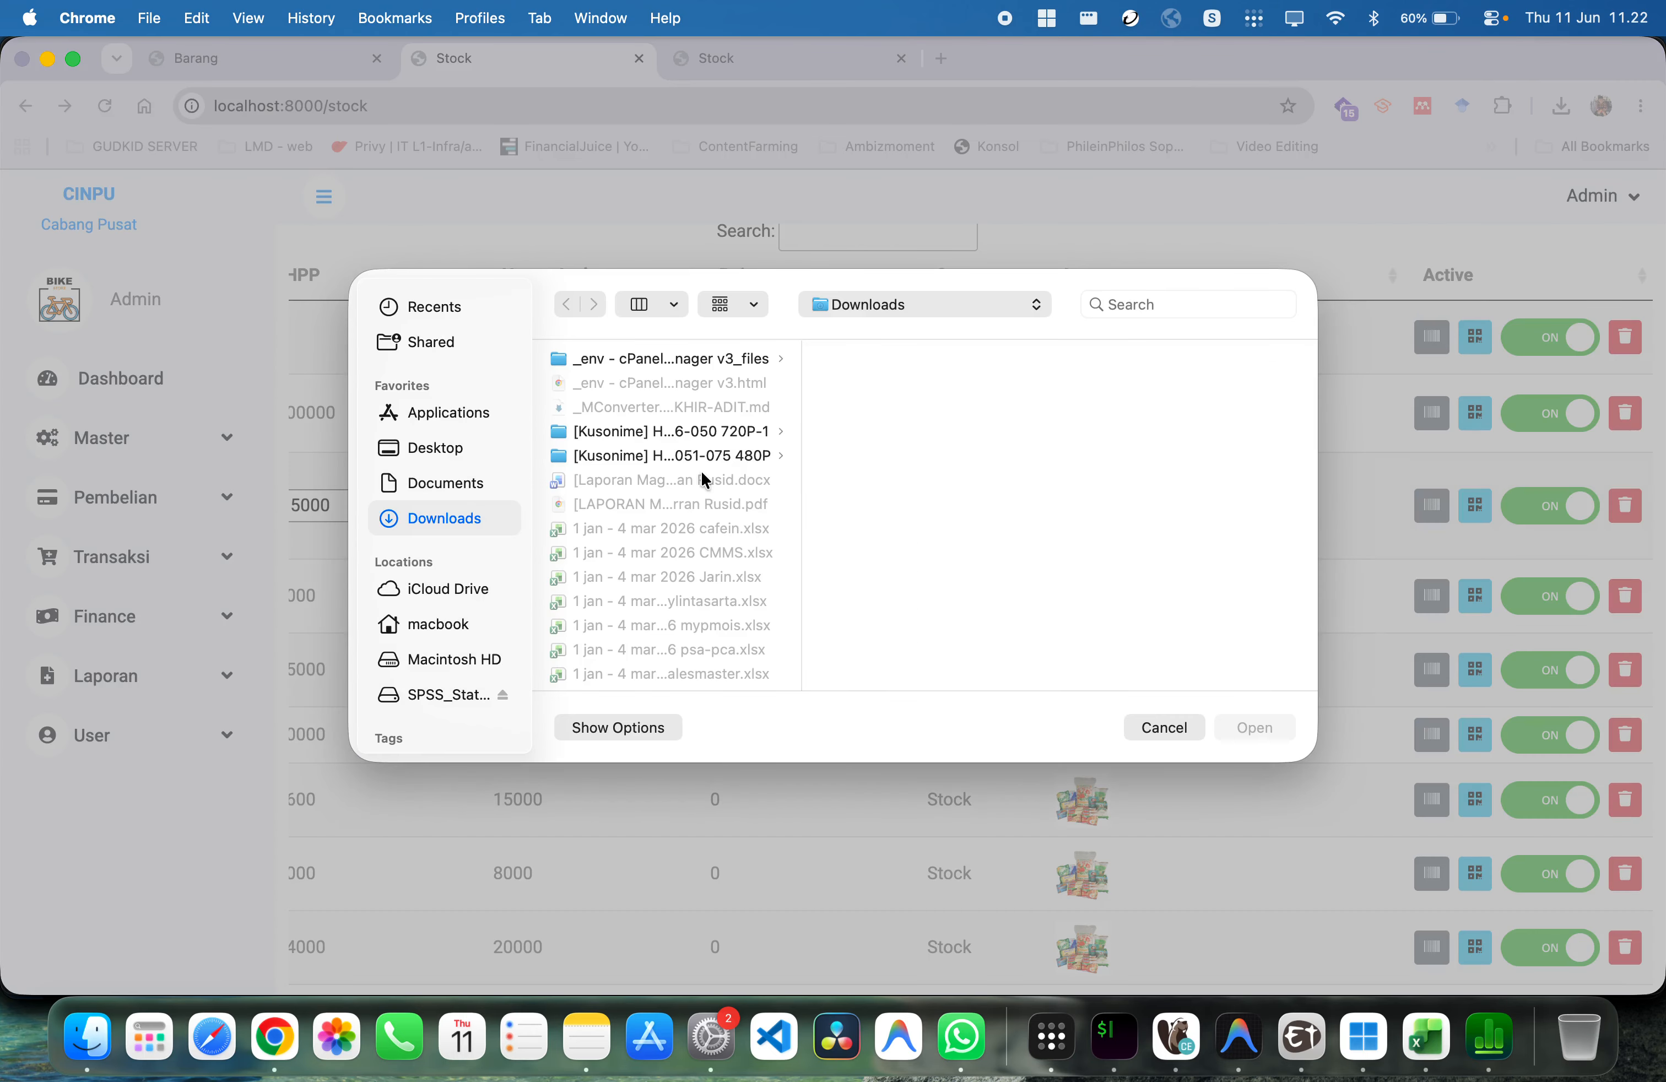
scroll(647, 500, down, 5)
scroll(647, 501, down, 3)
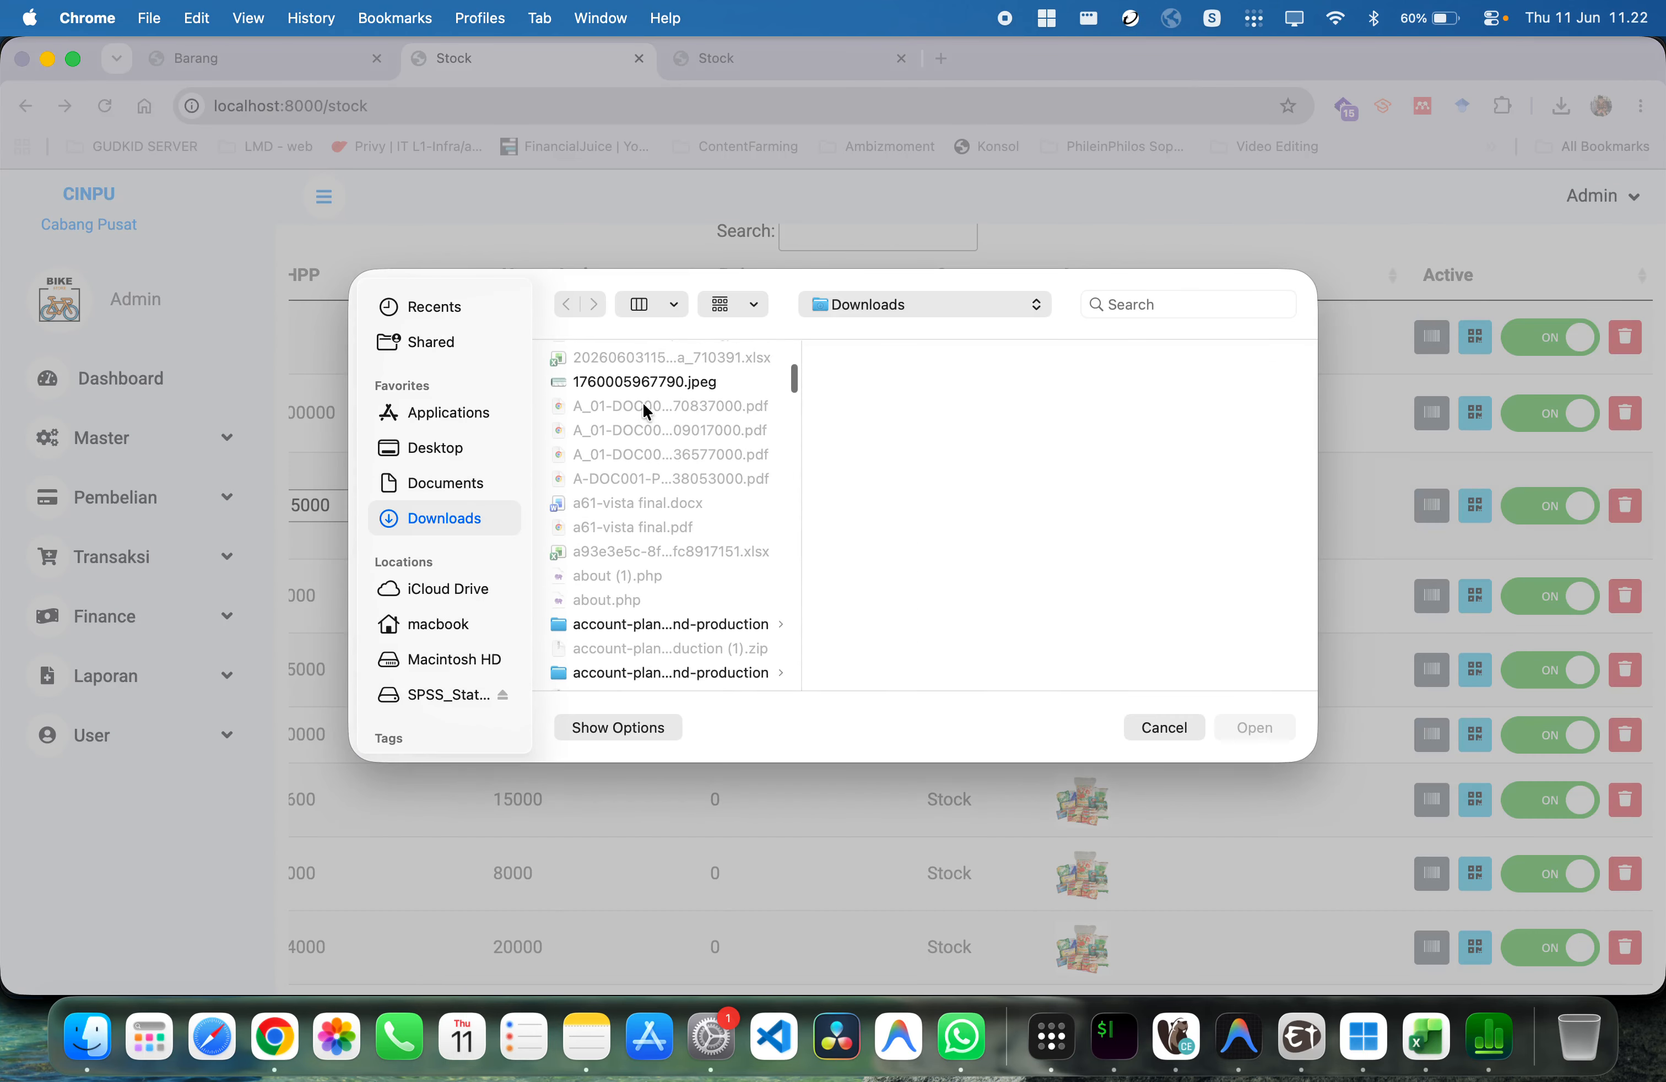
click(644, 385)
click(1249, 729)
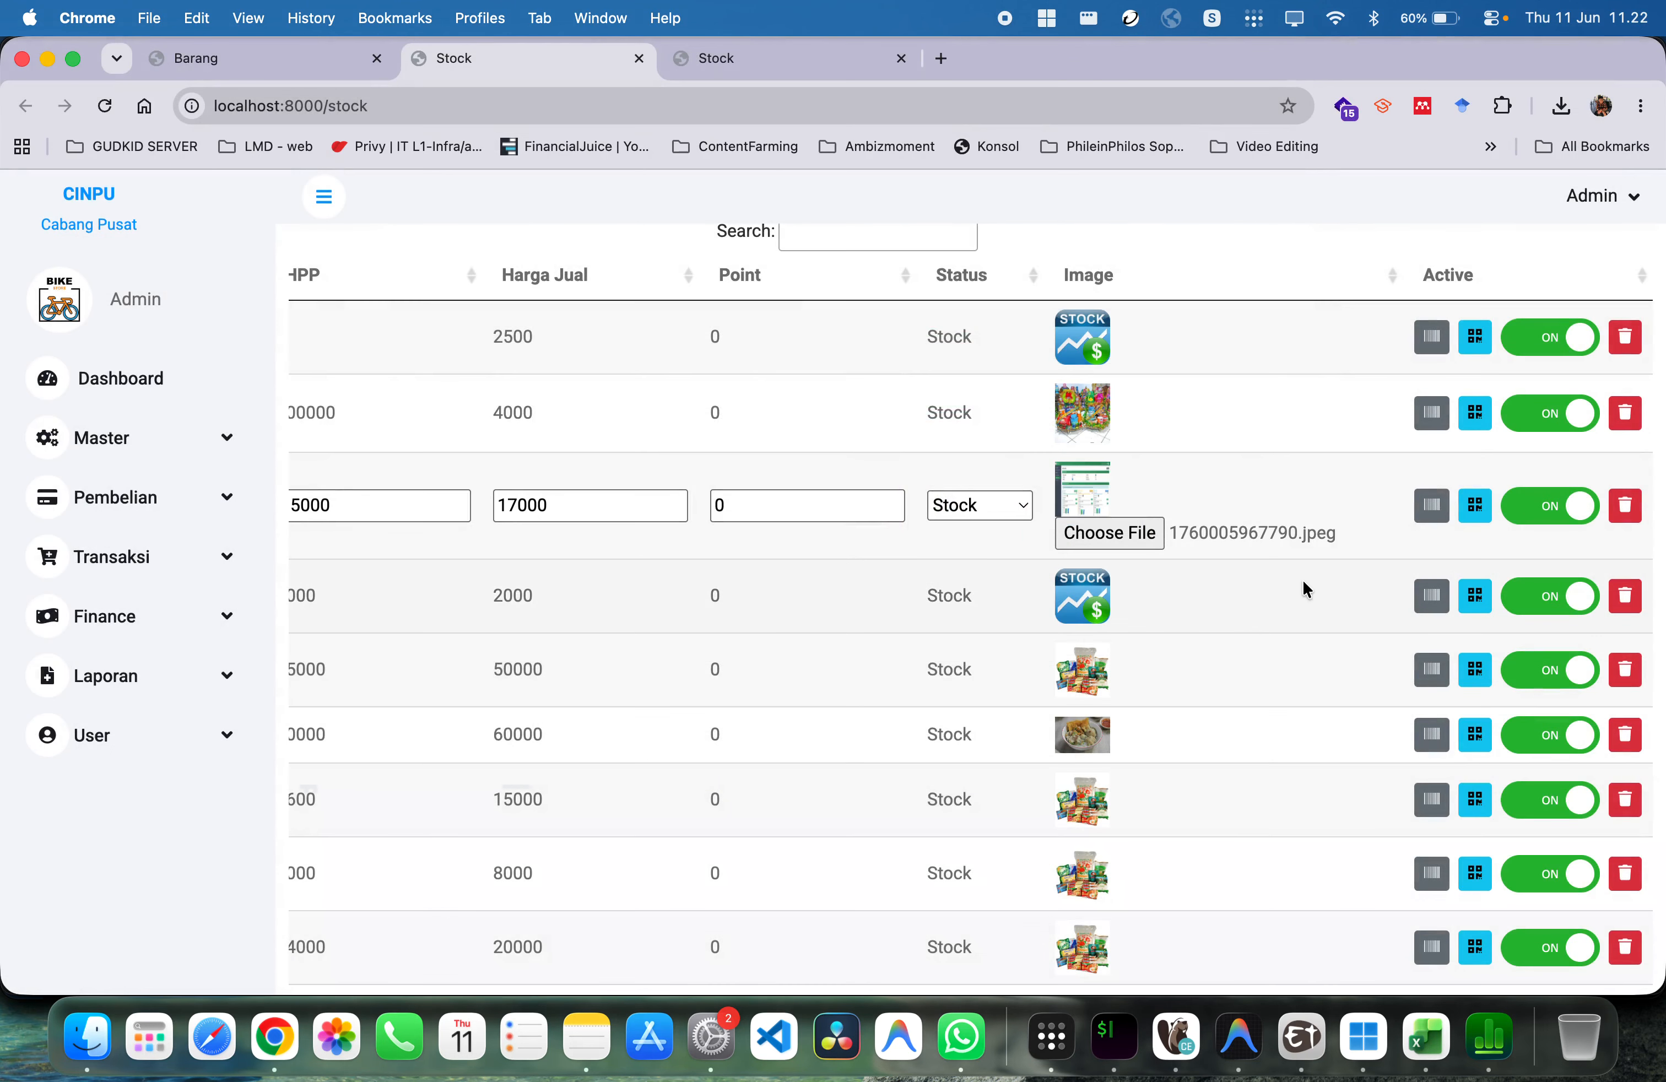
scroll(1275, 200, down, 3)
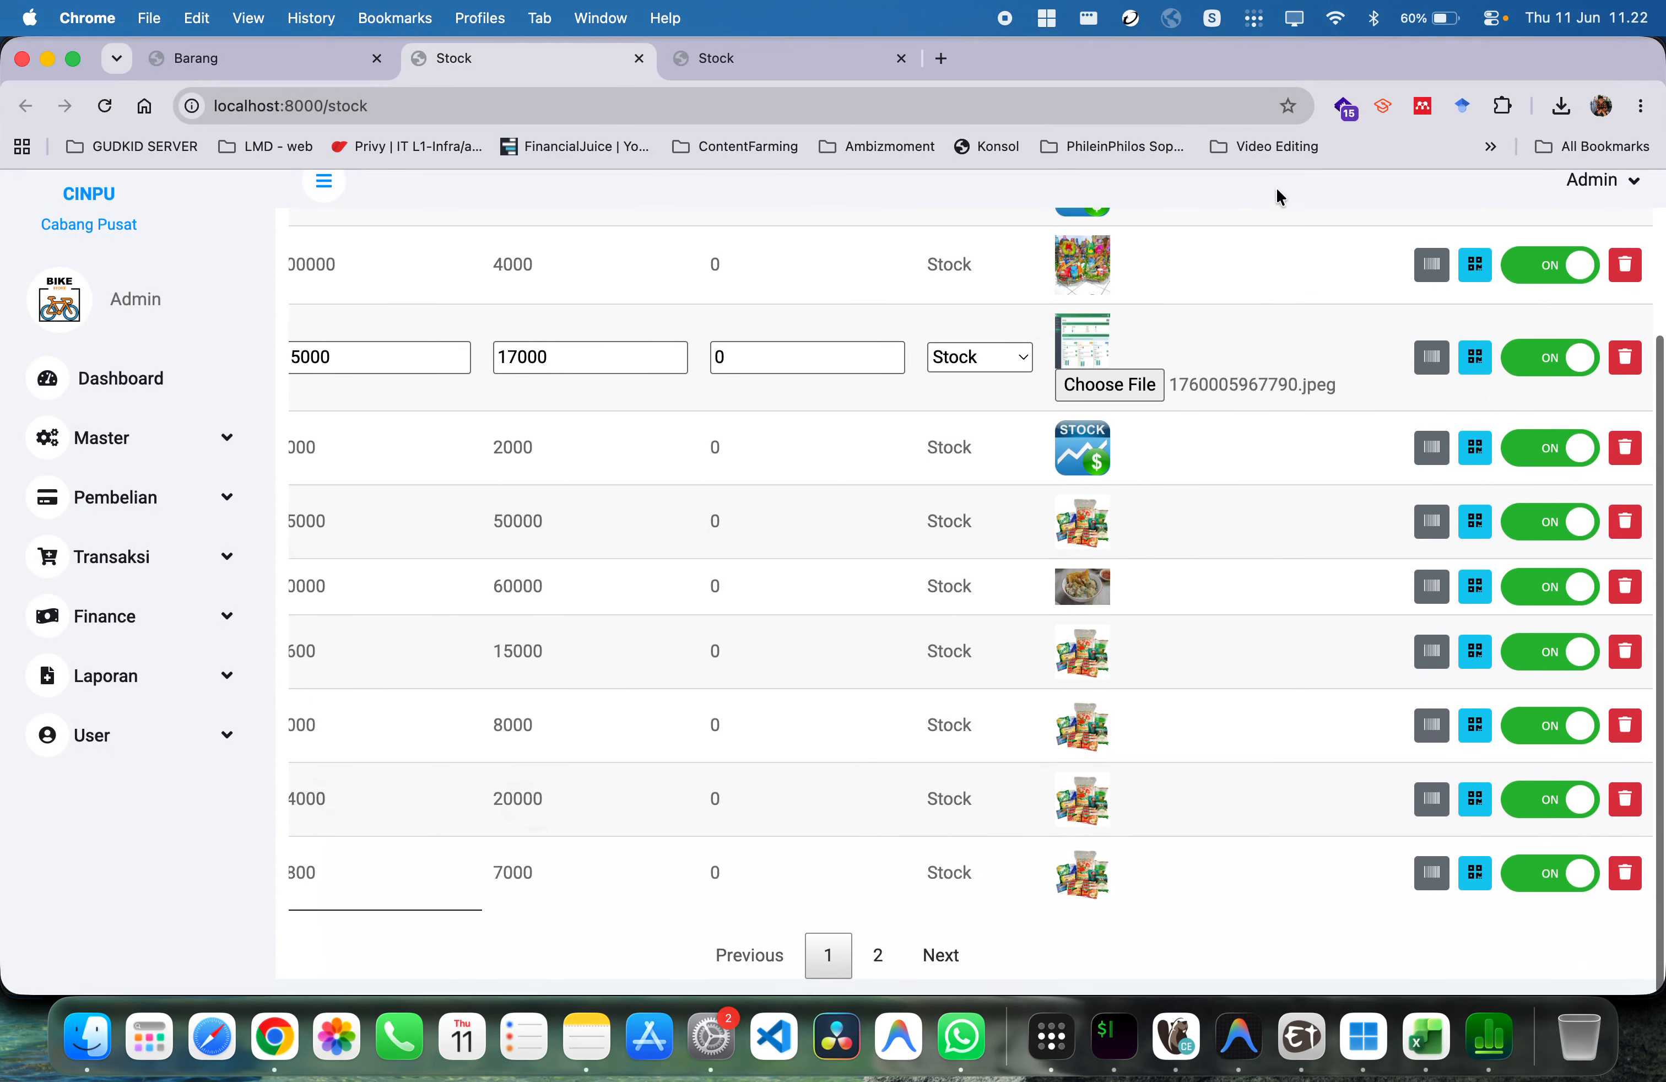
scroll(1370, 356, left, 10)
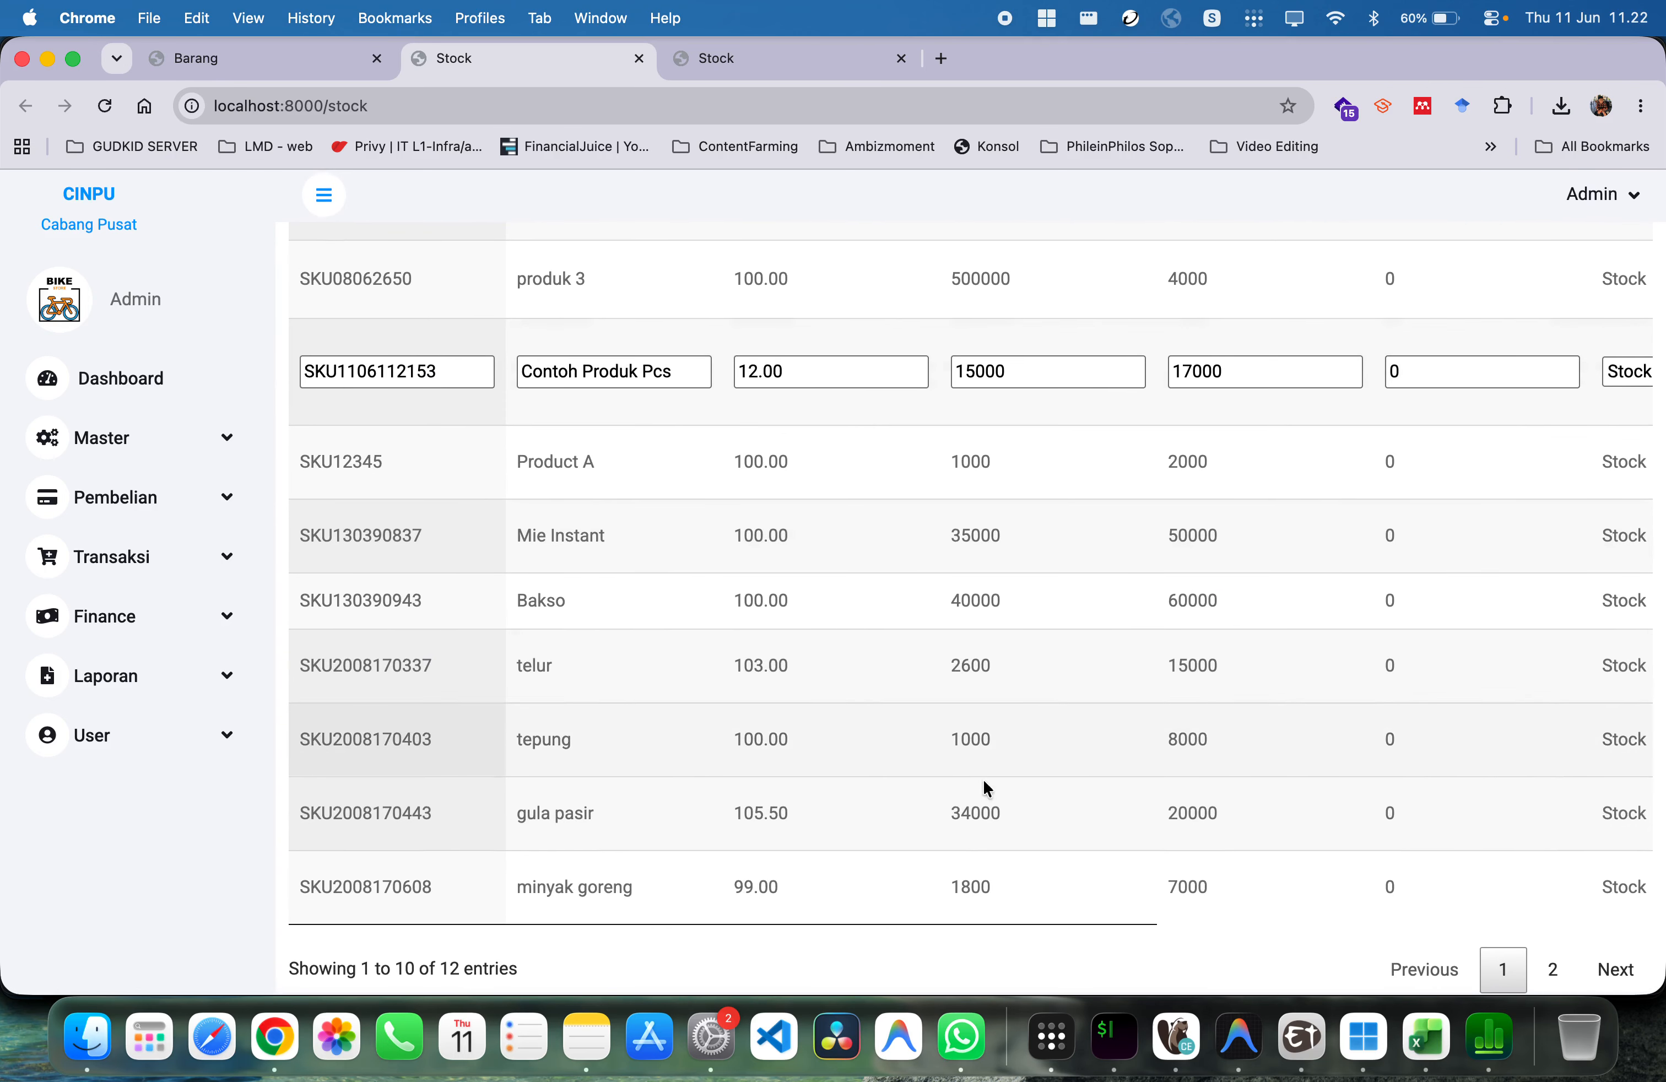
scroll(761, 495, up, 4)
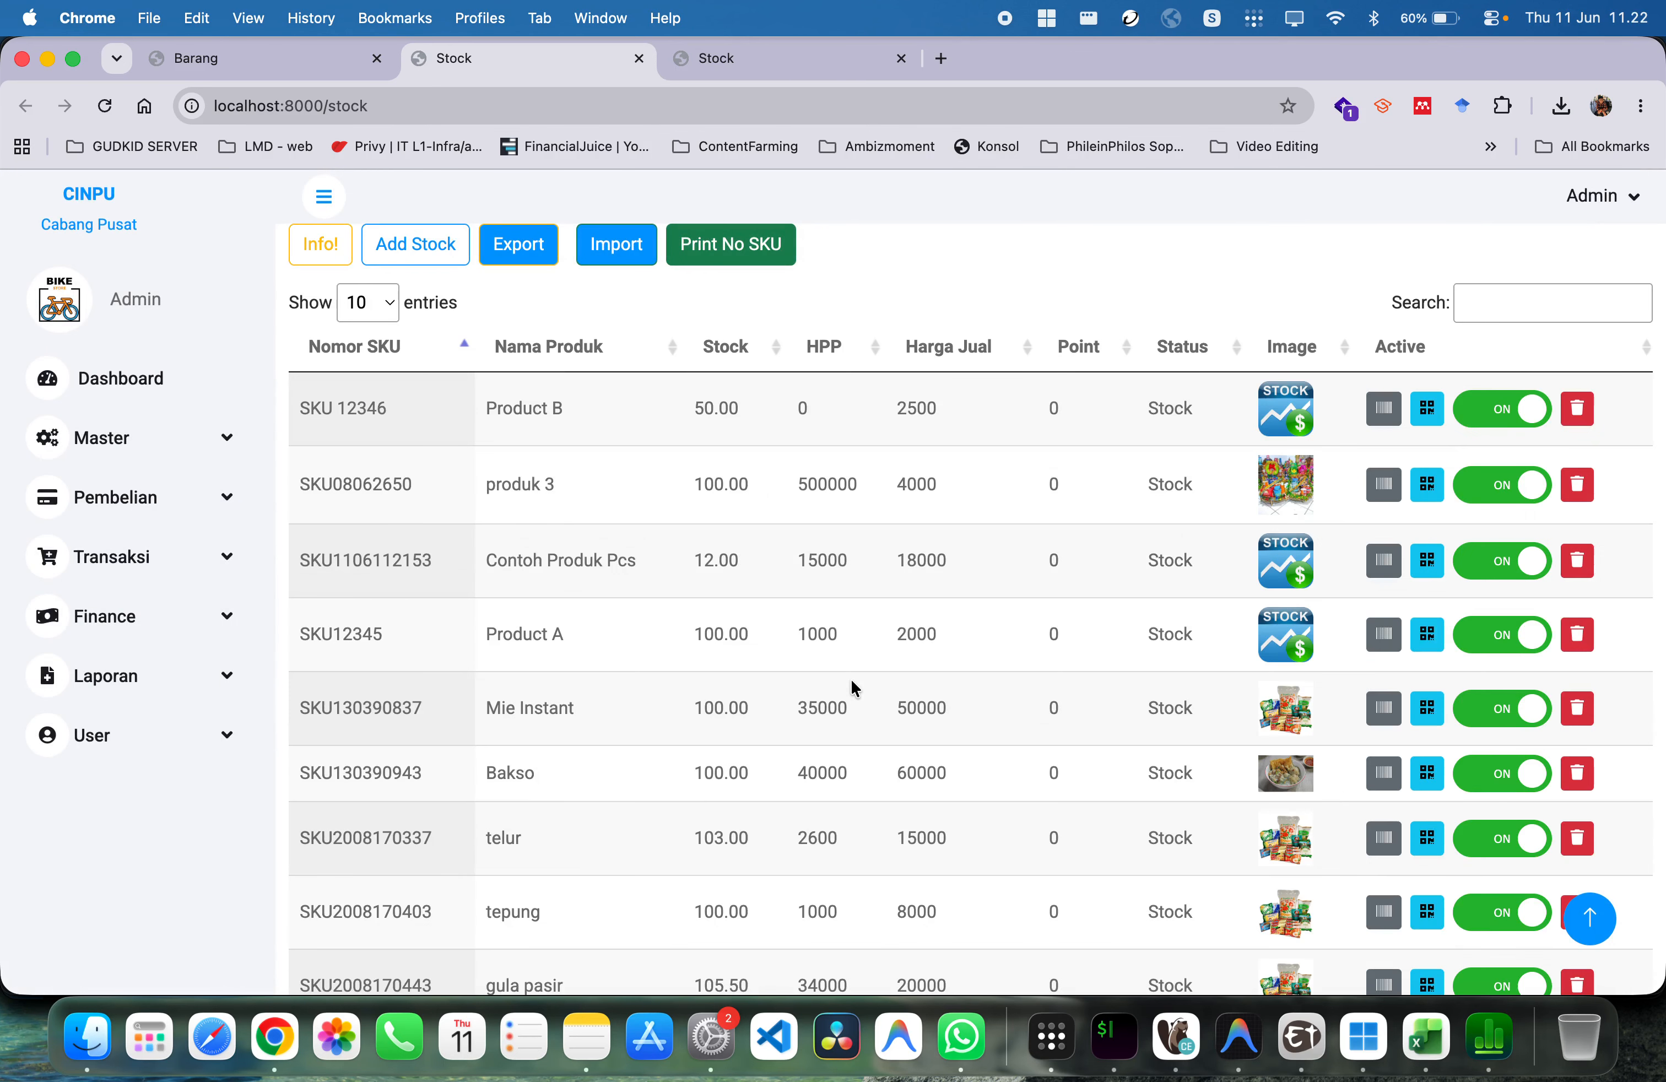
scroll(880, 605, down, 1)
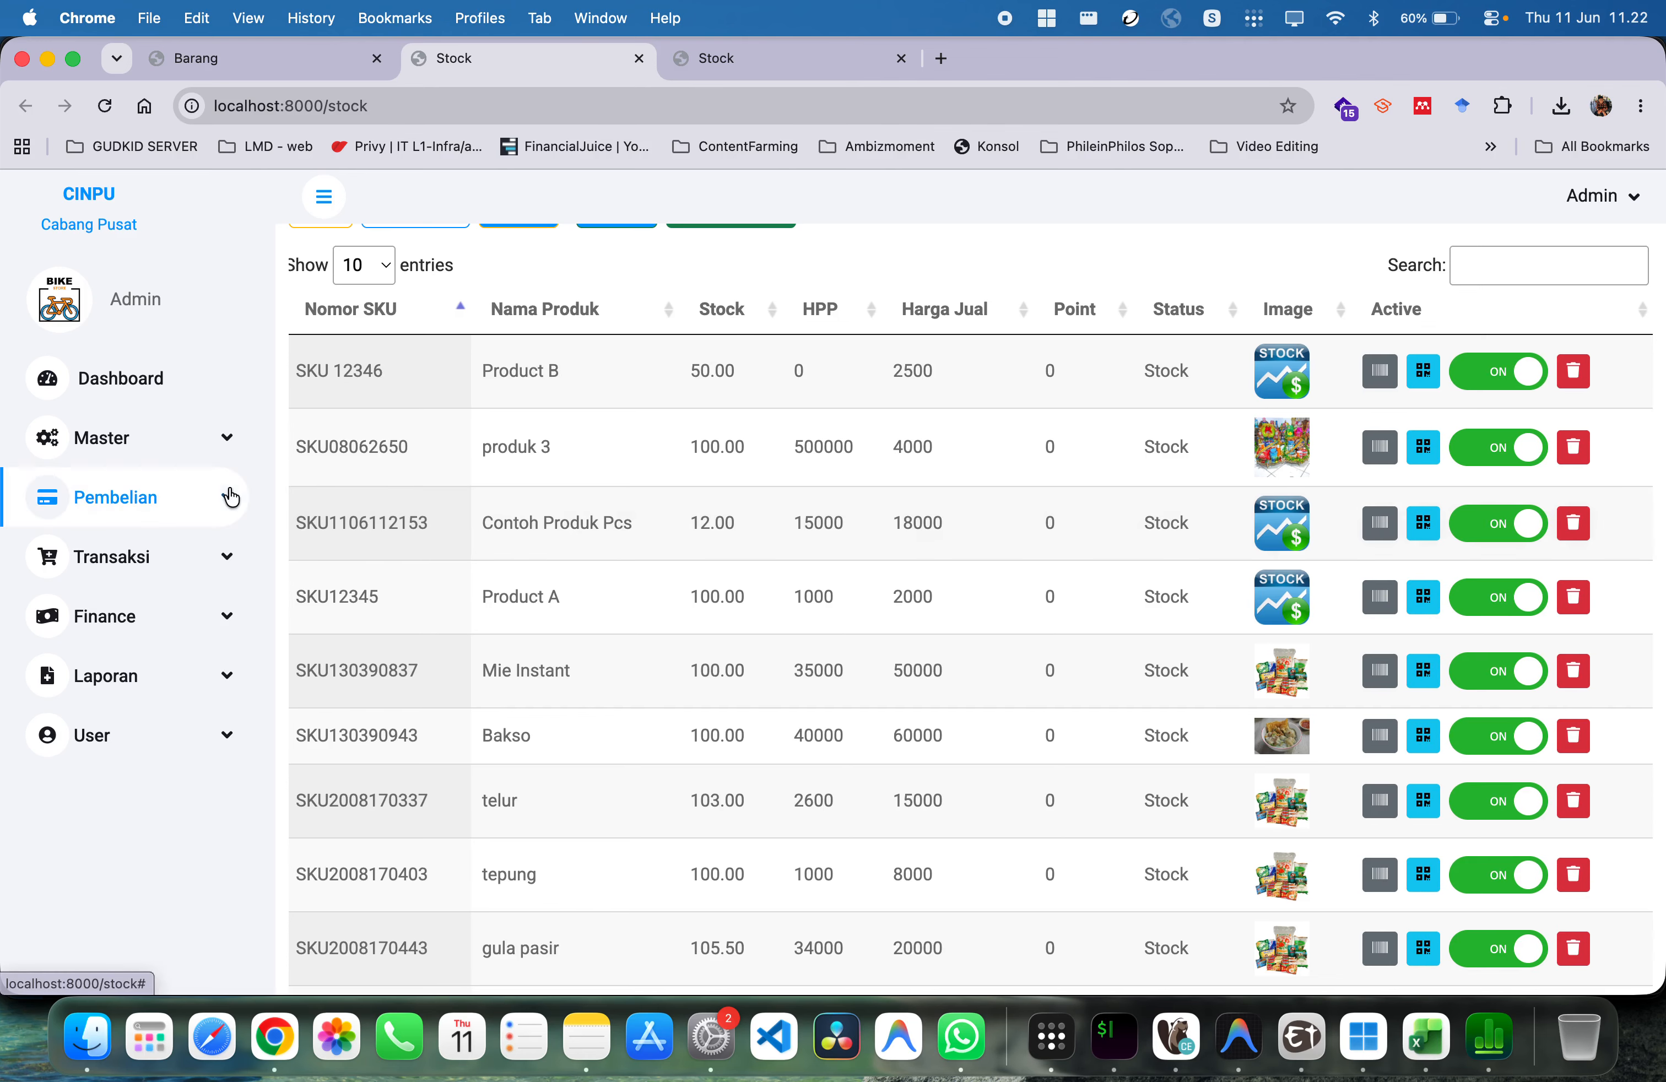
click(166, 499)
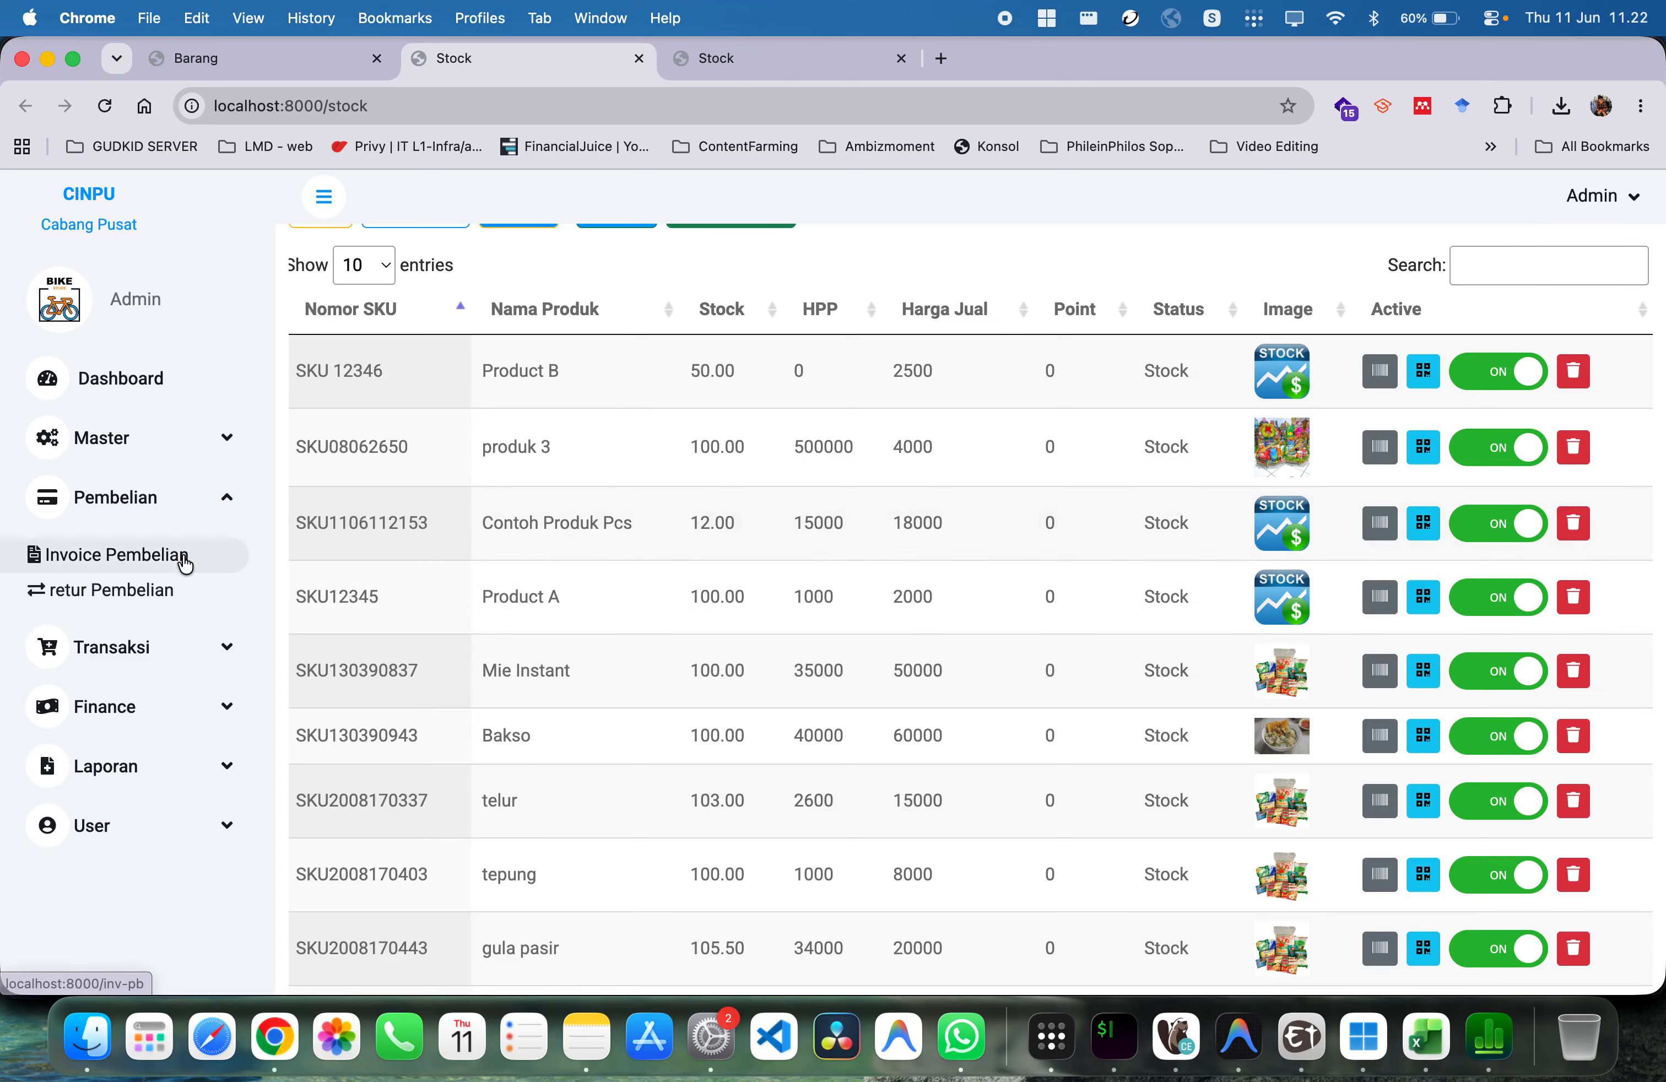
scroll(223, 494, up, 1)
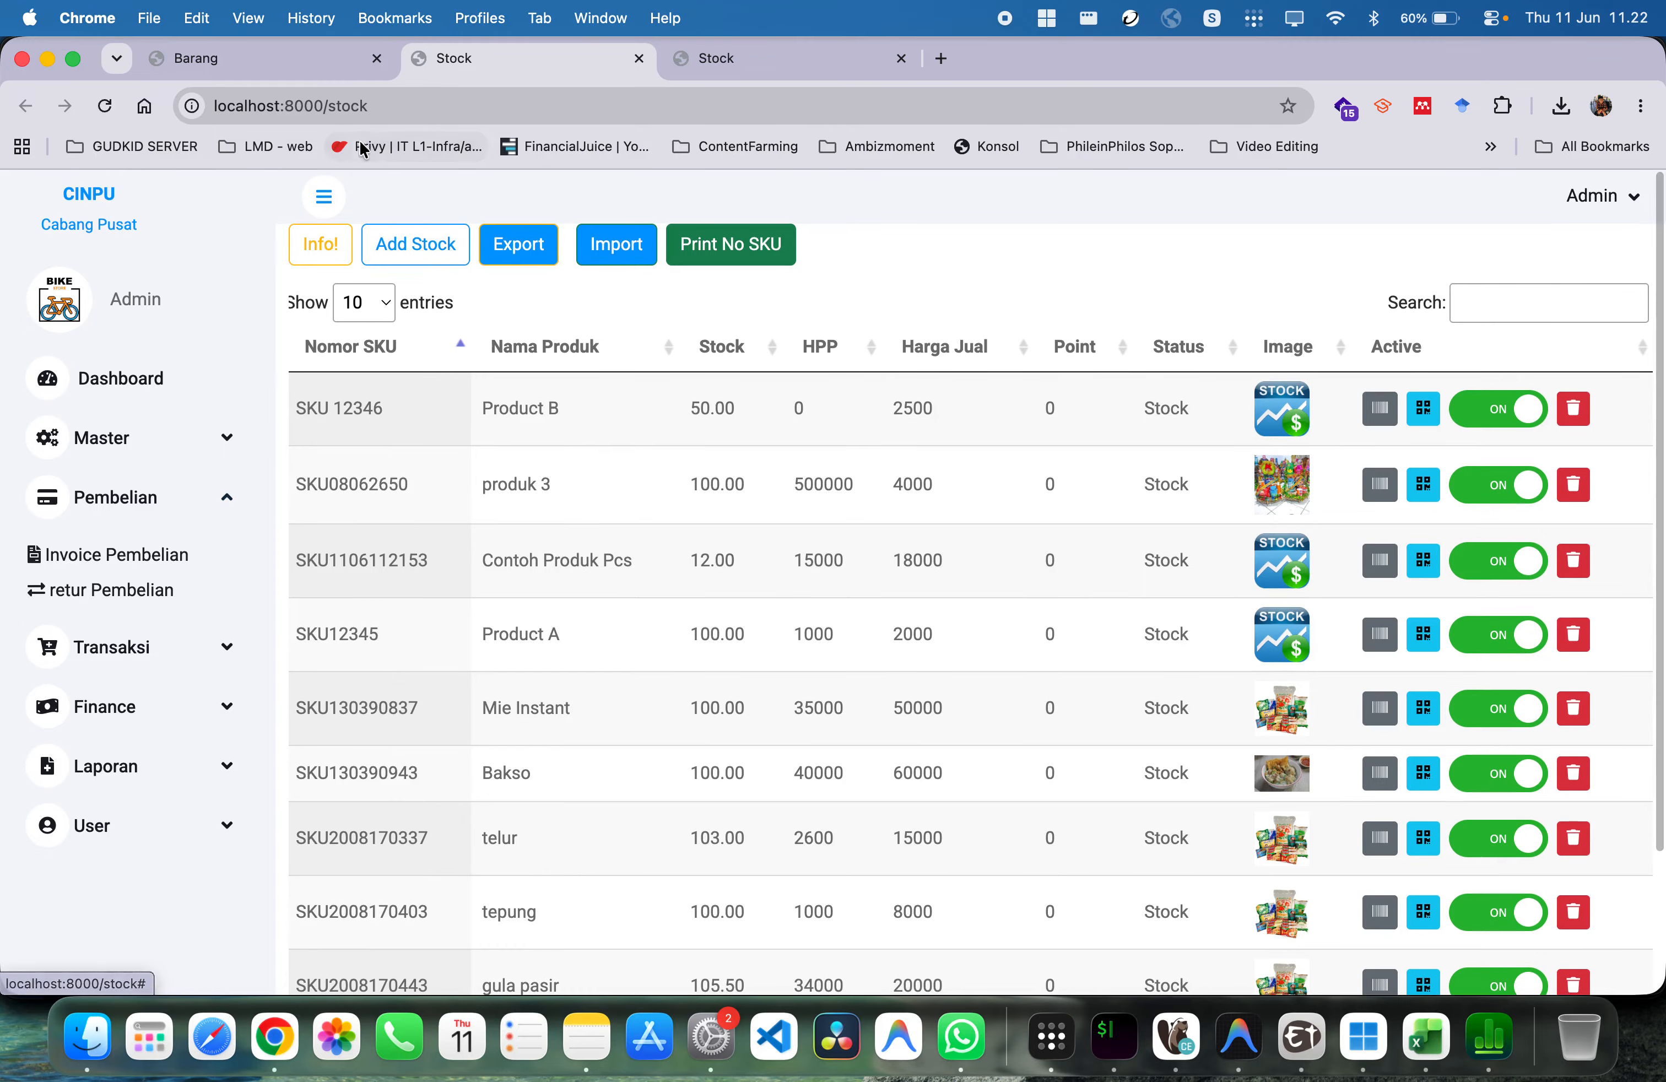
click(337, 199)
click(56, 198)
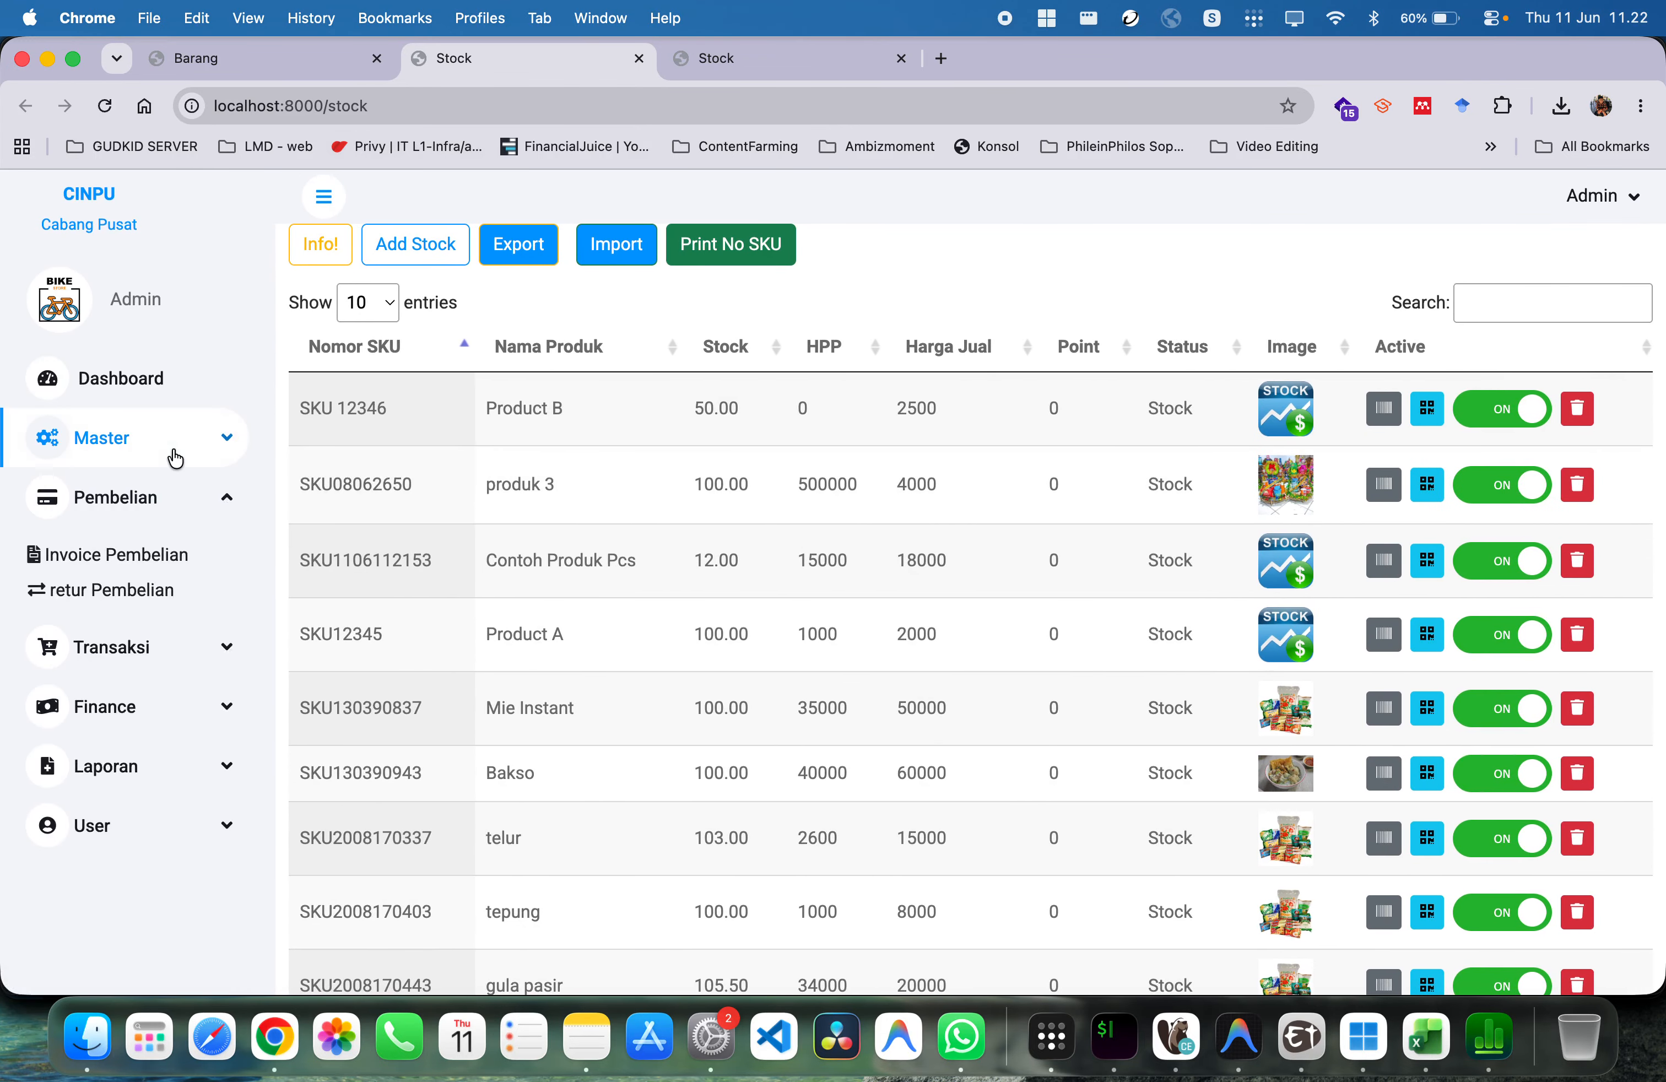
Return to the Barang page, close the other Stock tab, and open Paket Produk (SPK) in a new tab
click(98, 436)
click(123, 589)
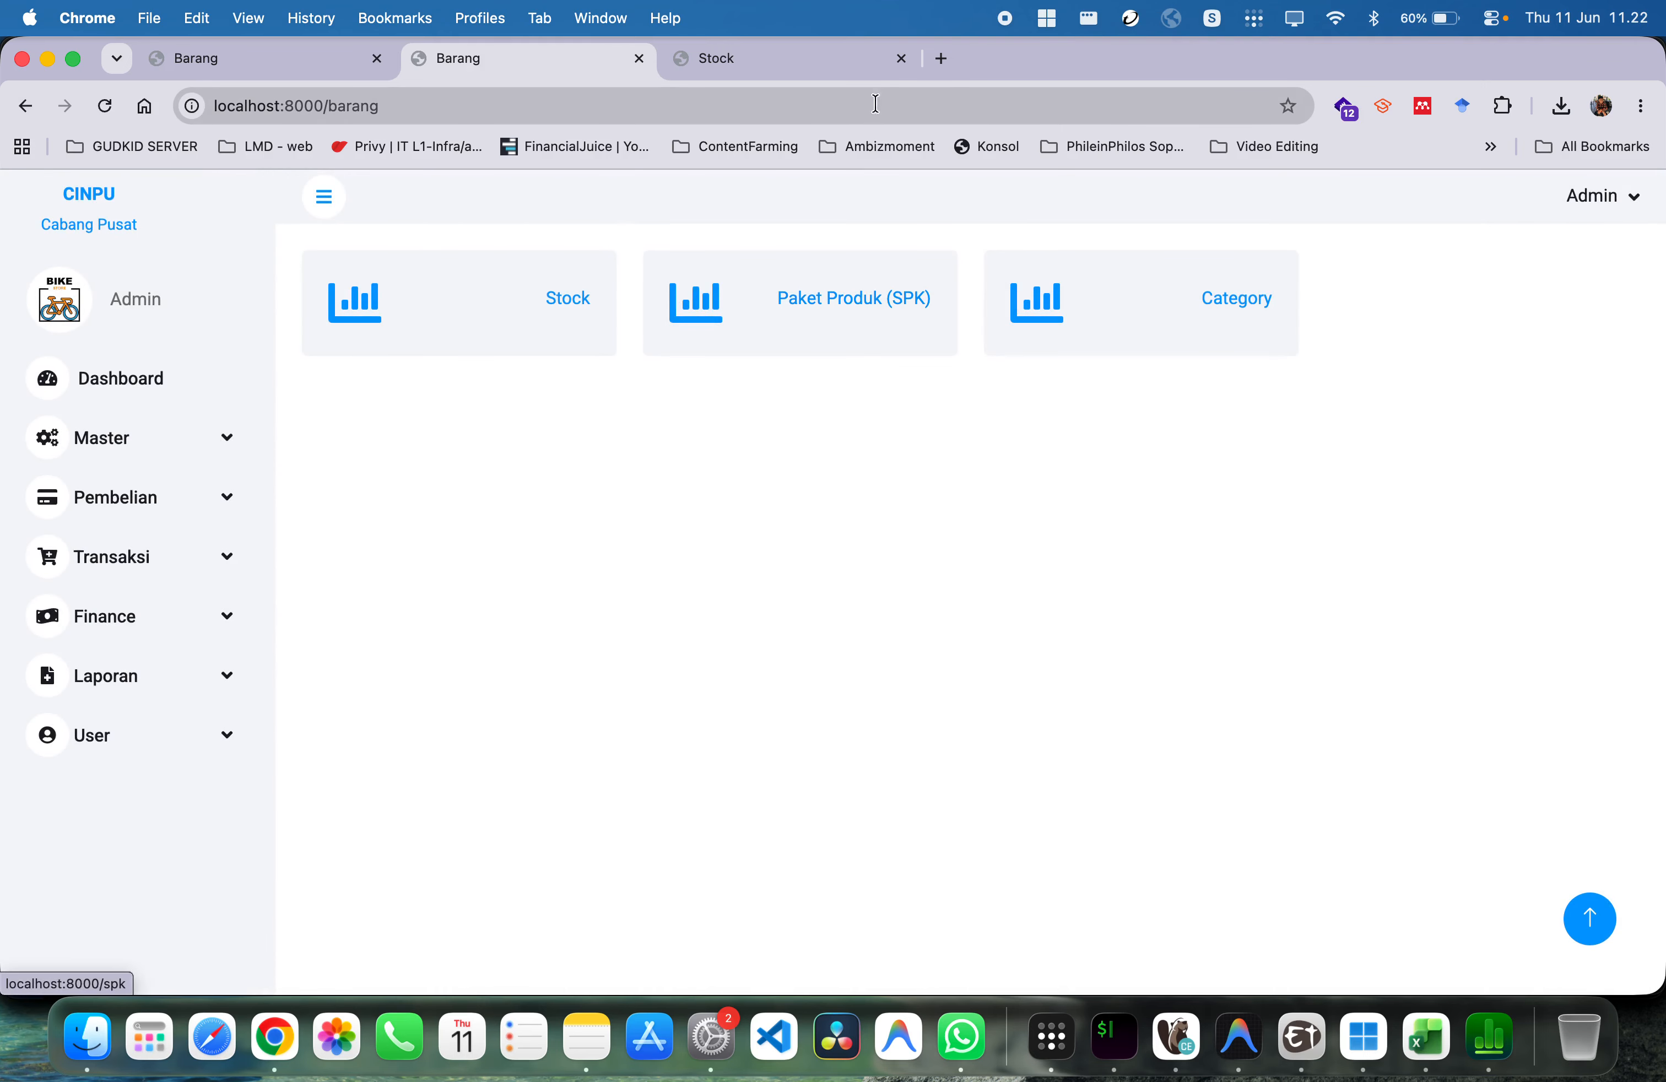
click(901, 59)
right_click(833, 307)
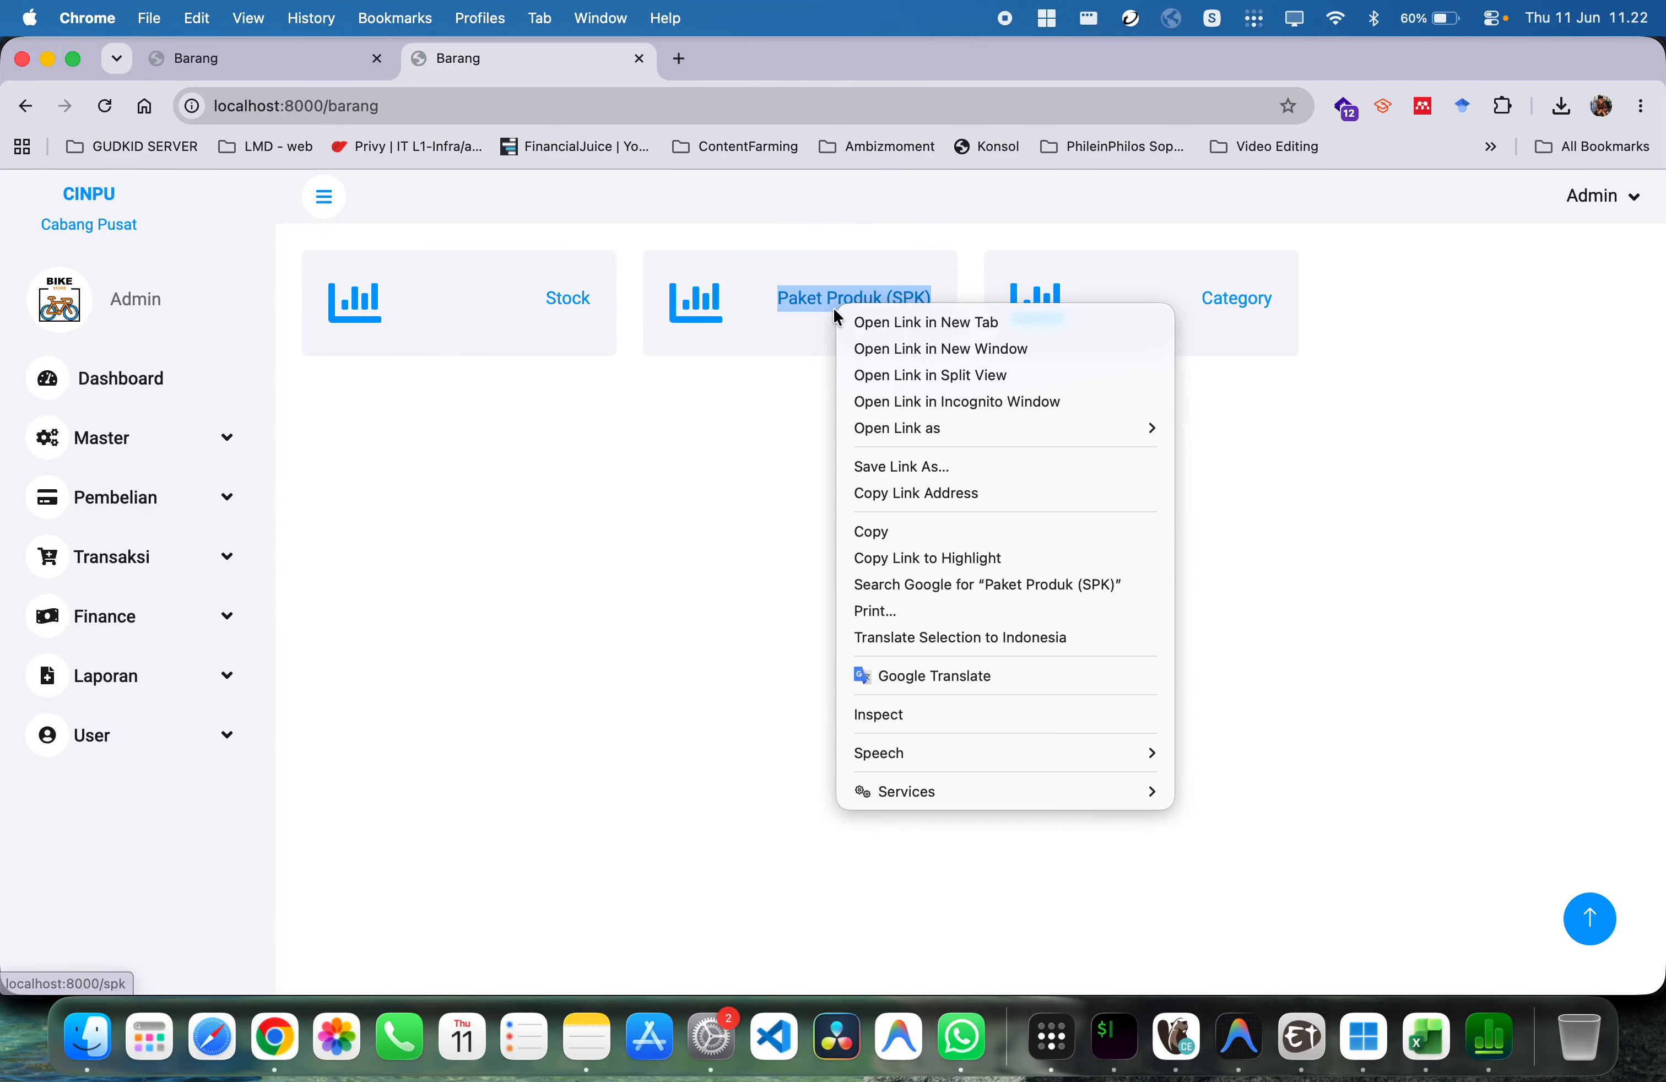
click(853, 323)
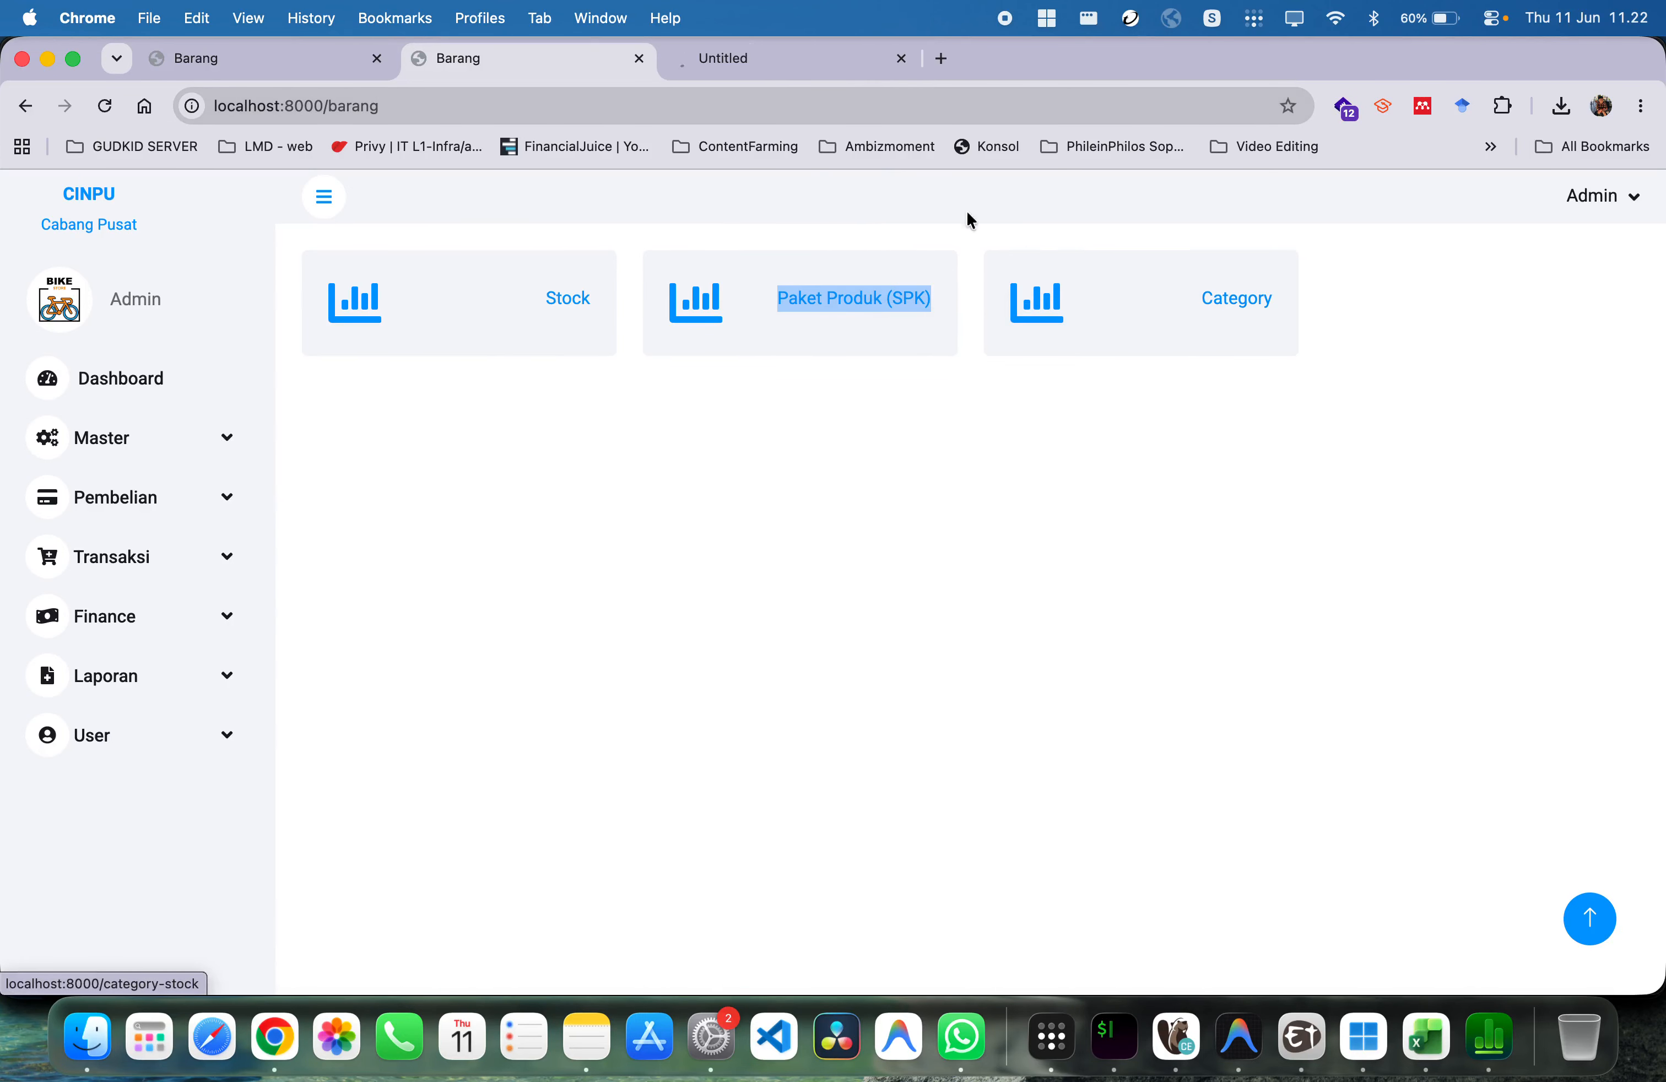
click(803, 66)
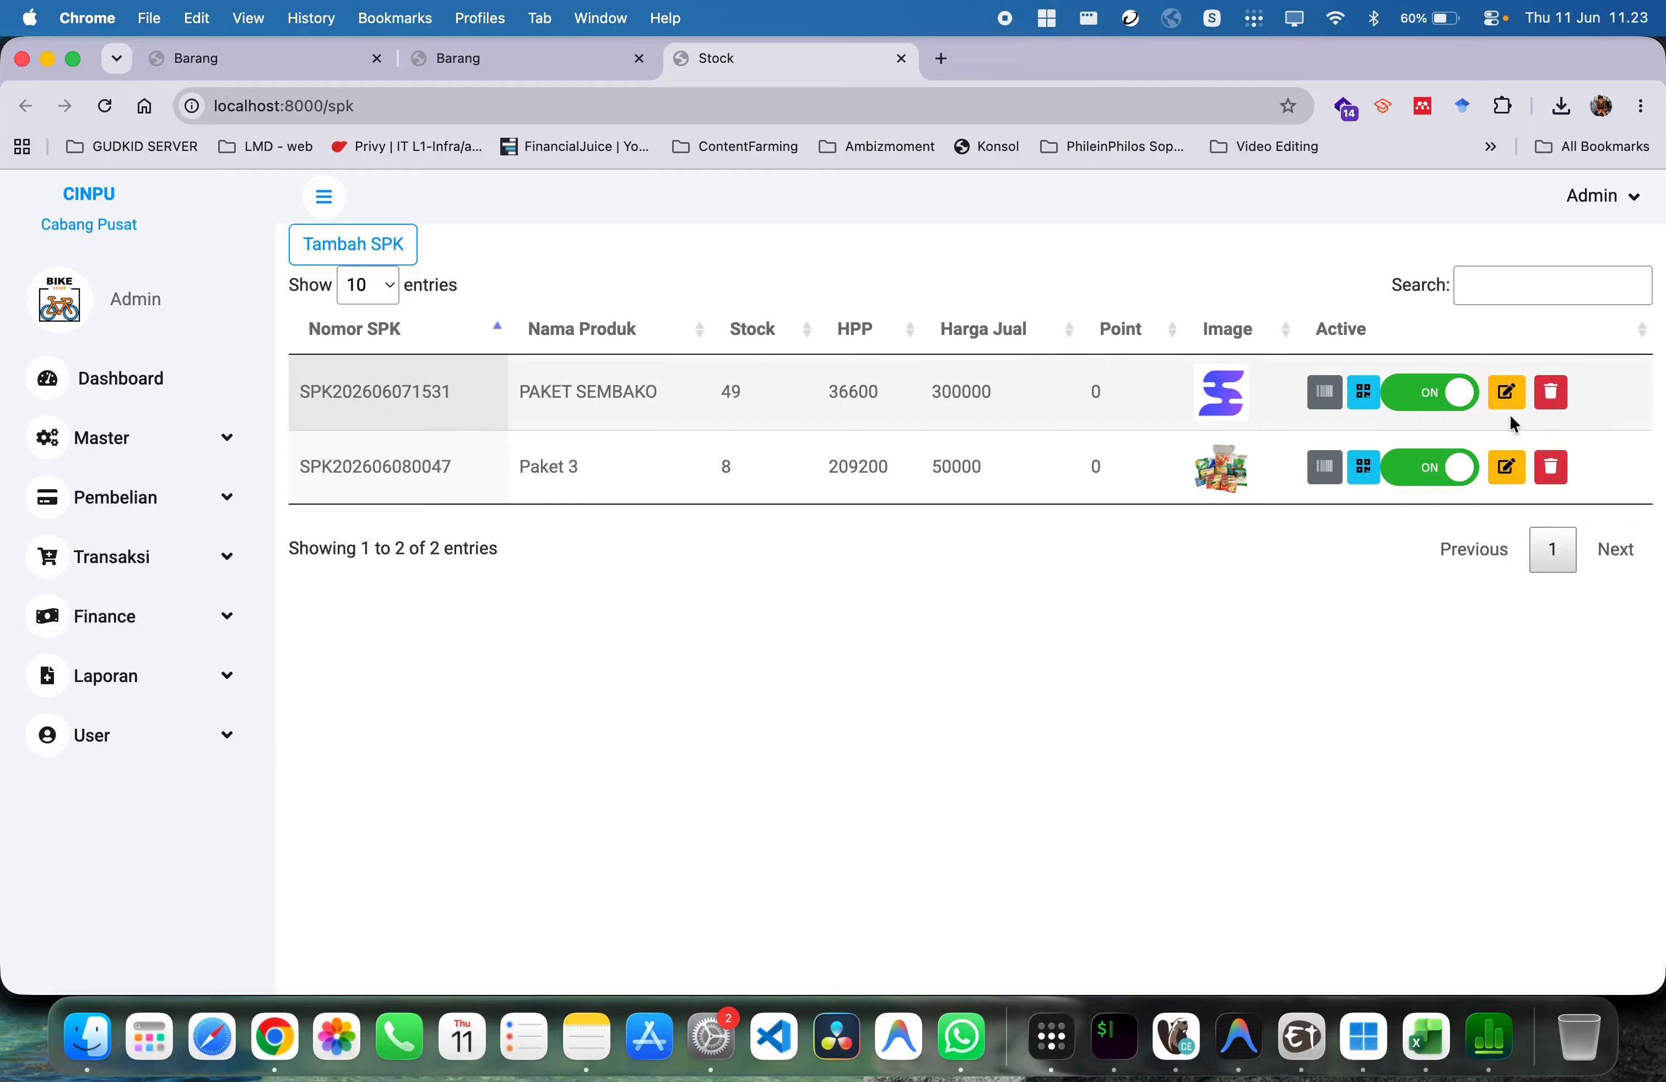
Review the PAKET SEMBAKO package's name, stock, HPP and selling price, and open it for editing to examine its components
drag(526, 385, 703, 387)
triple_click(569, 391)
click(724, 392)
double_click(724, 392)
double_click(830, 399)
double_click(969, 391)
click(1501, 394)
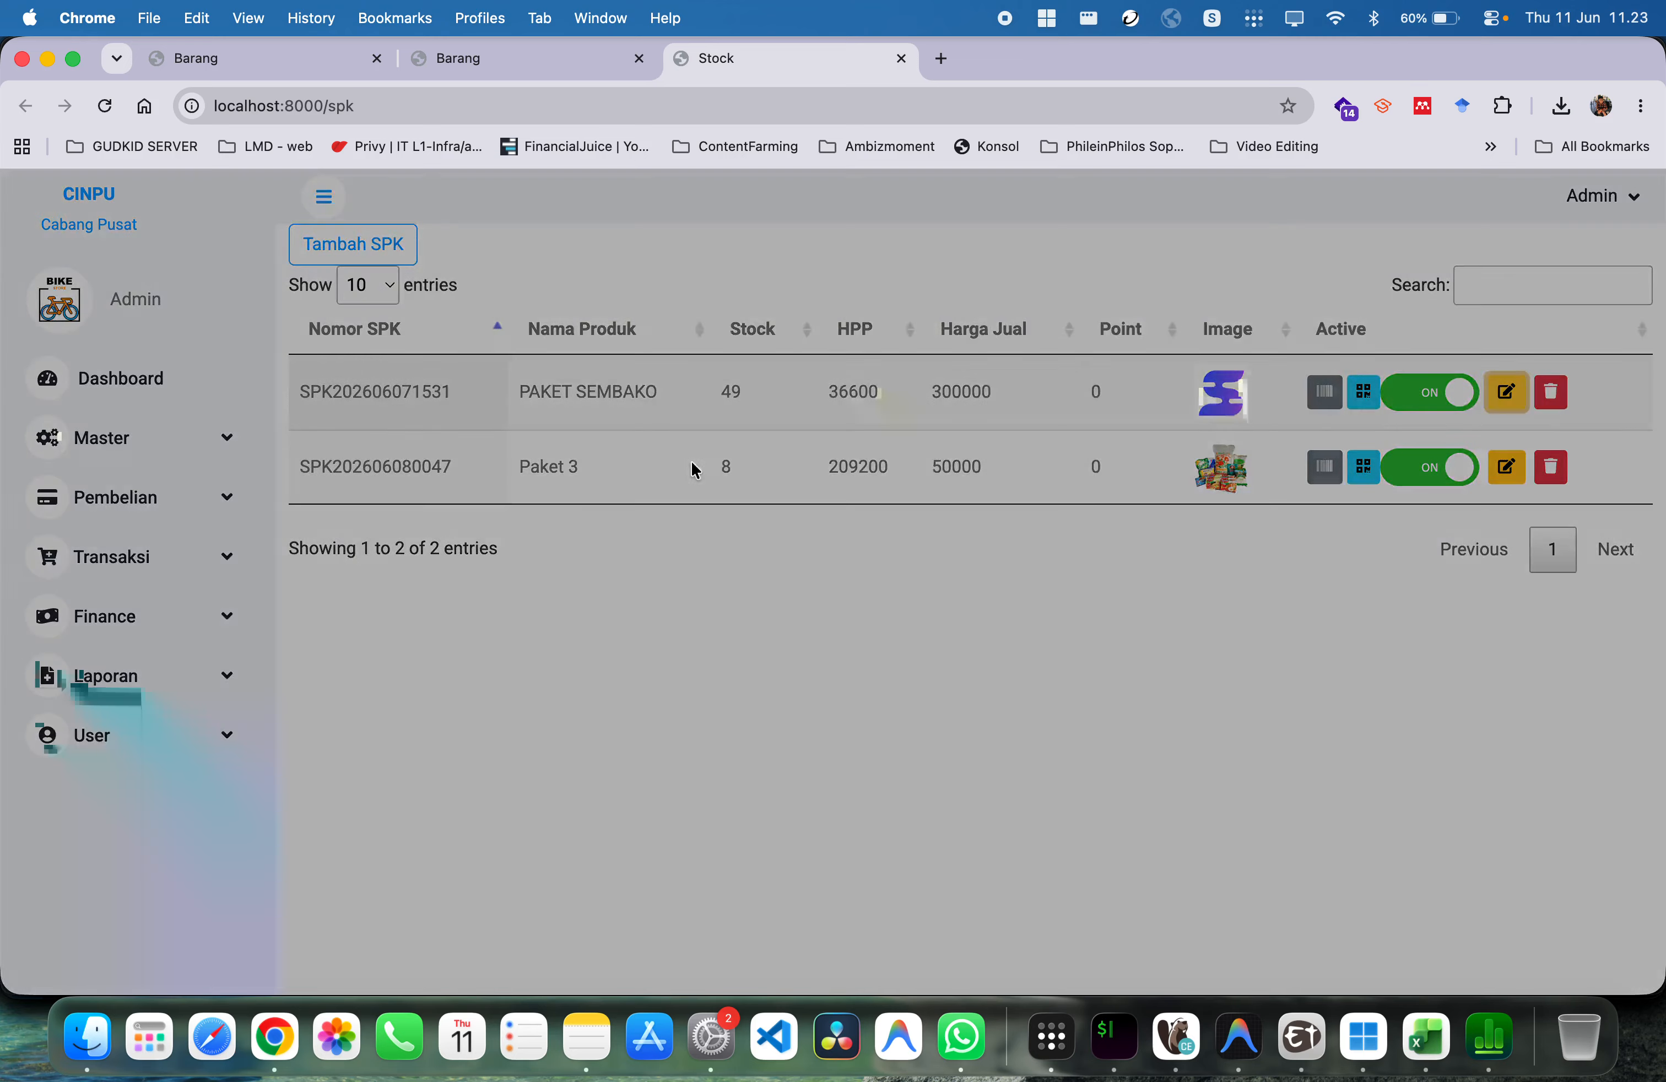
scroll(871, 590, down, 5)
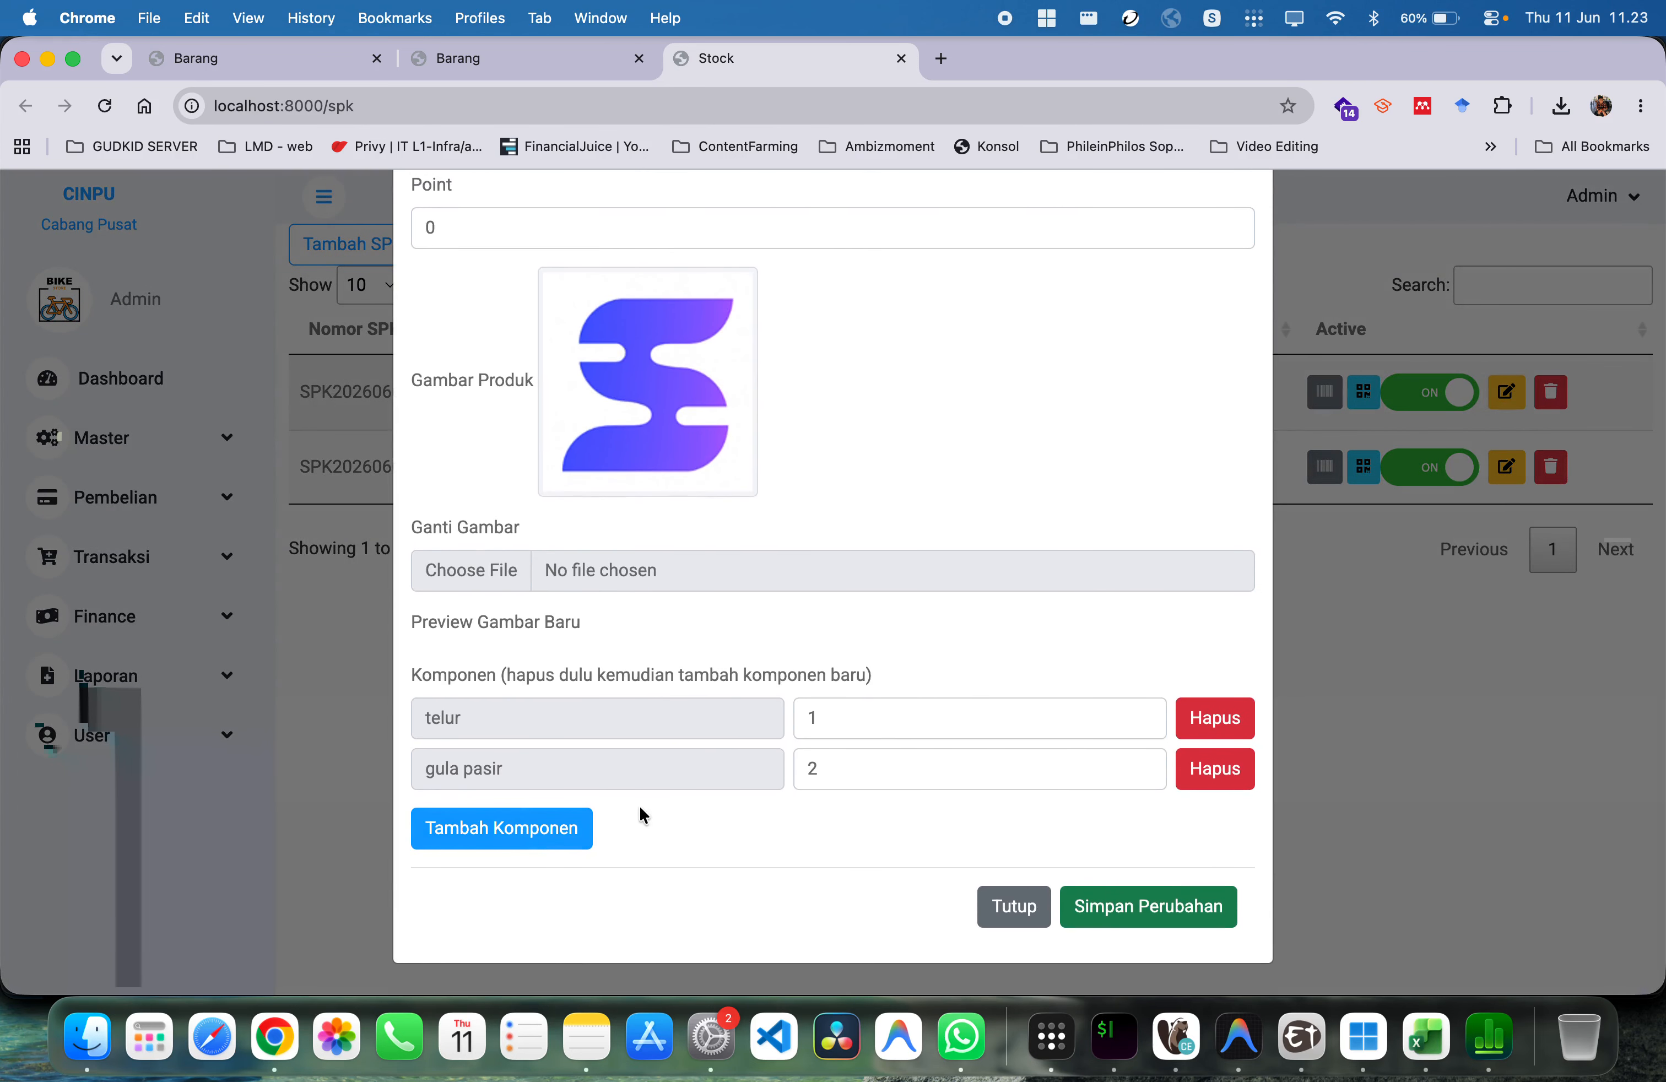
Try adding a third component row to PAKET SEMBAKO, browse its product choices, and close the package without saving
double_click(882, 711)
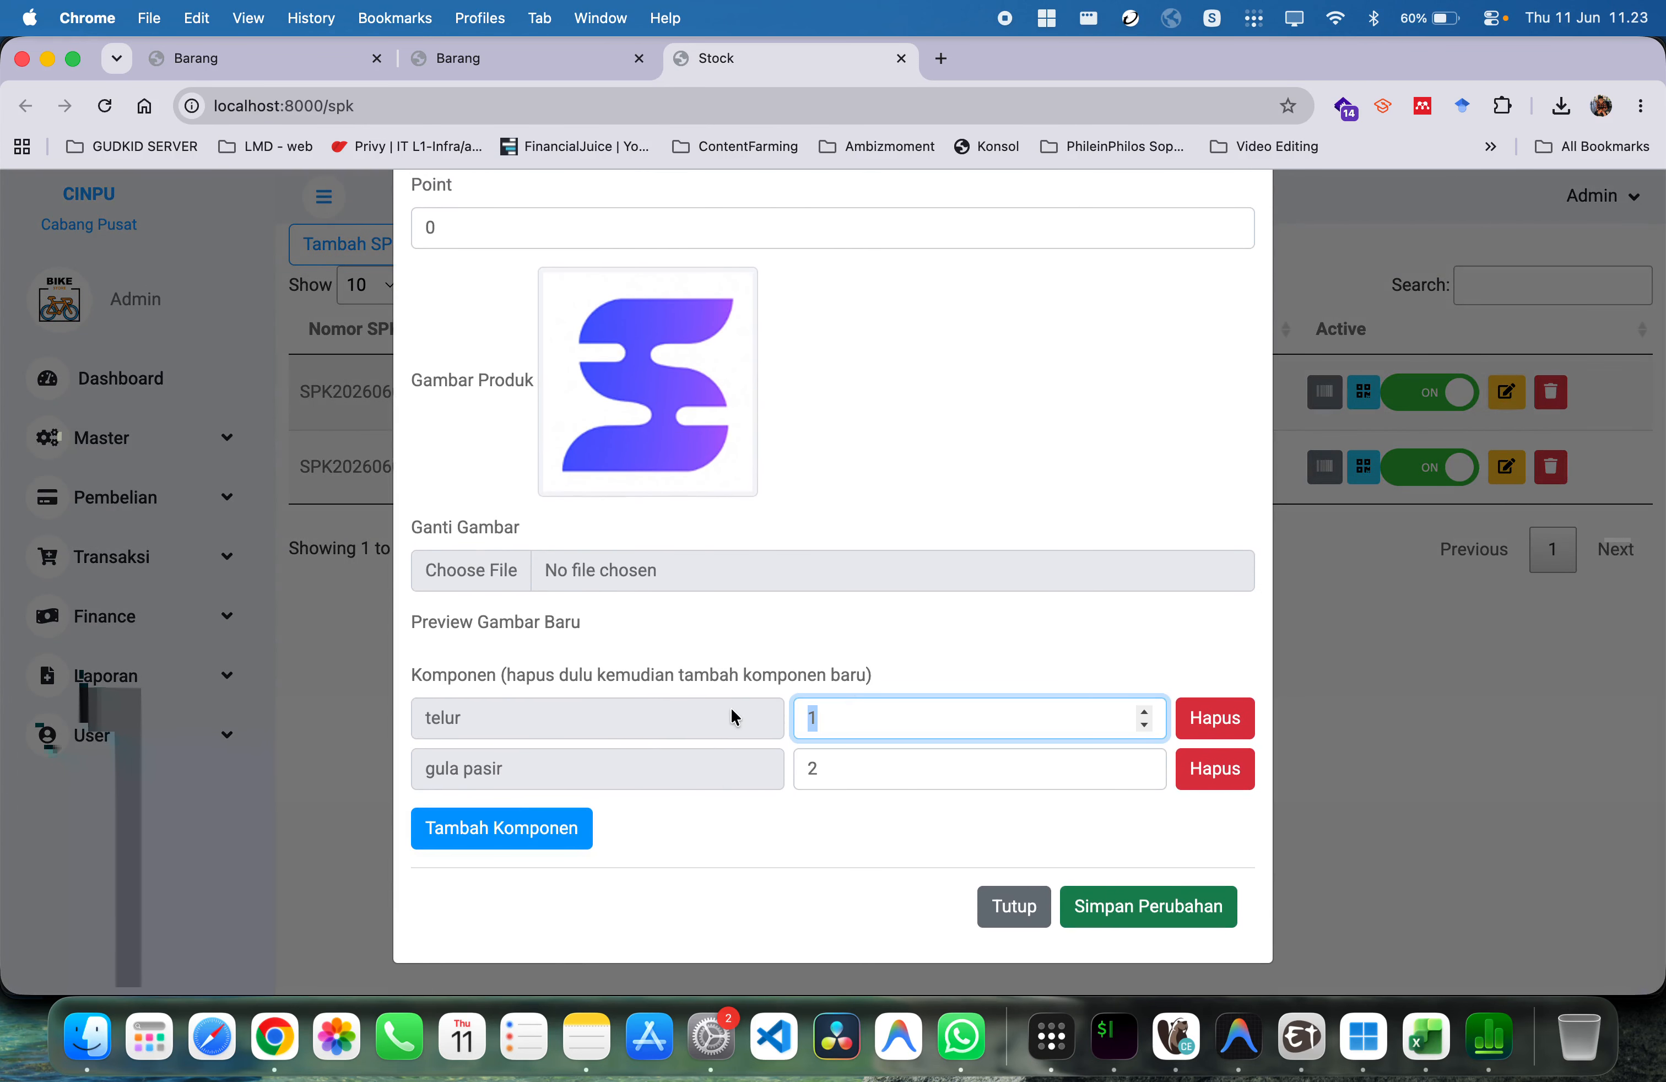
double_click(914, 765)
click(544, 836)
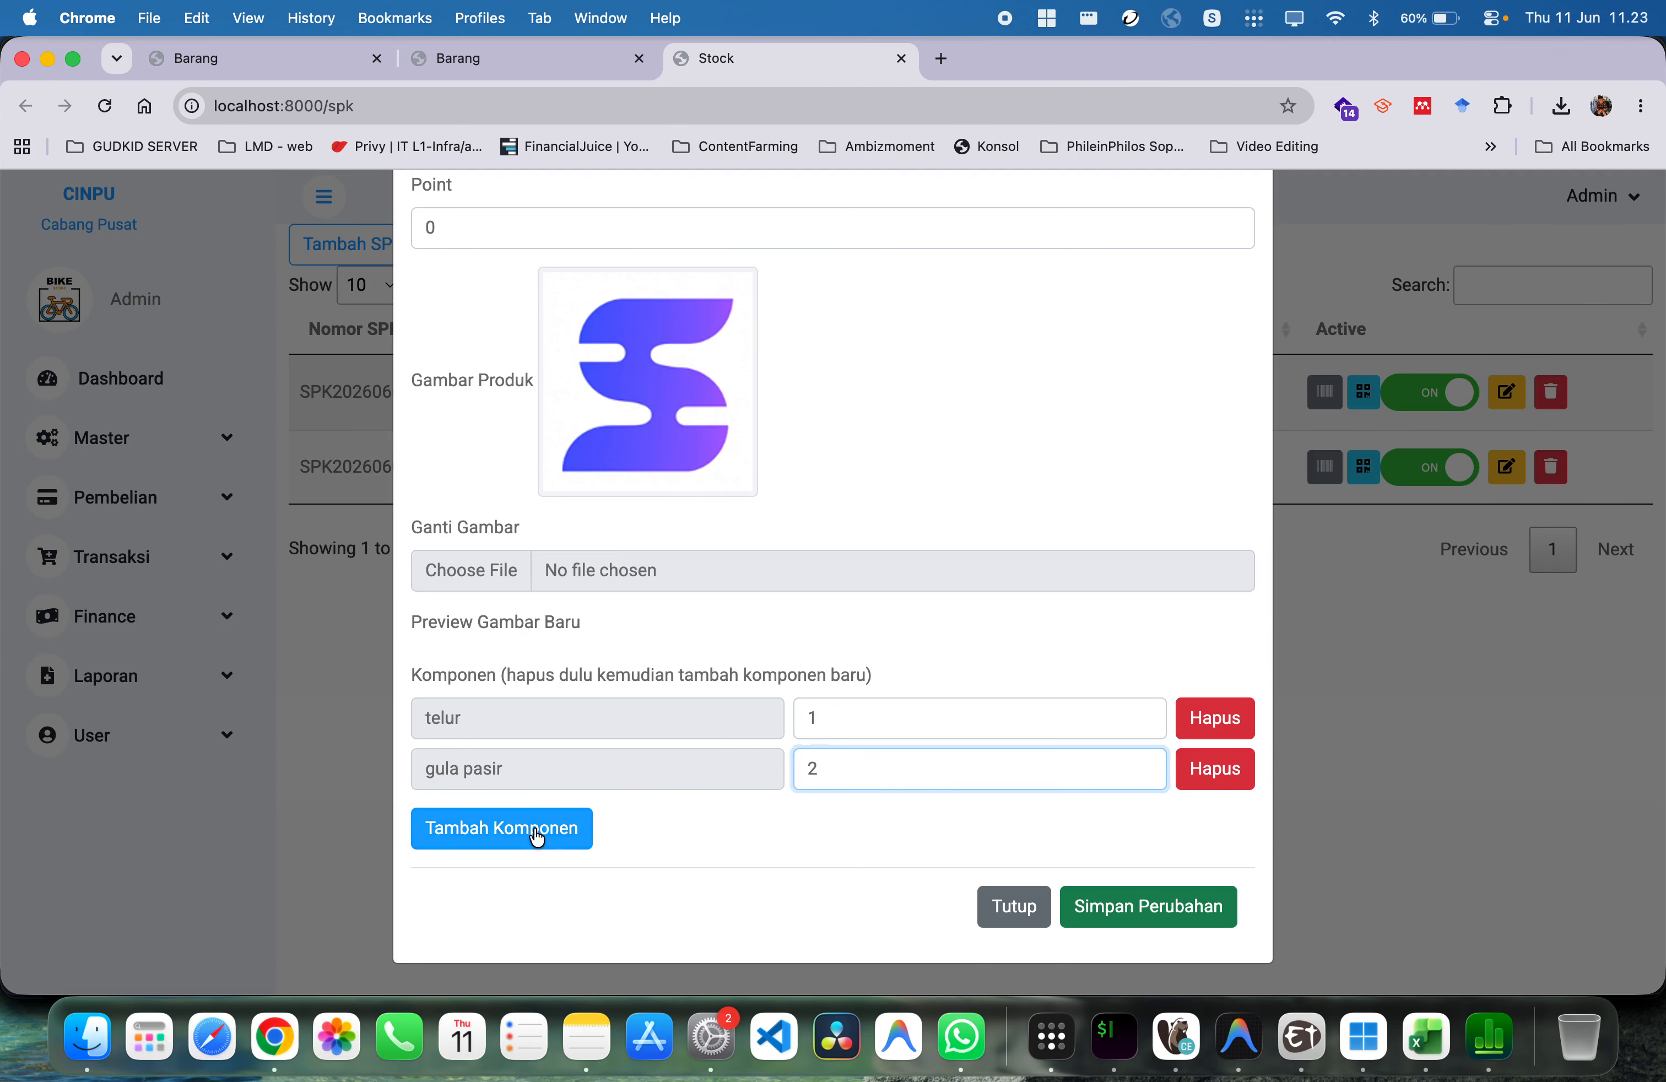
click(671, 768)
scroll(539, 904, down, 3)
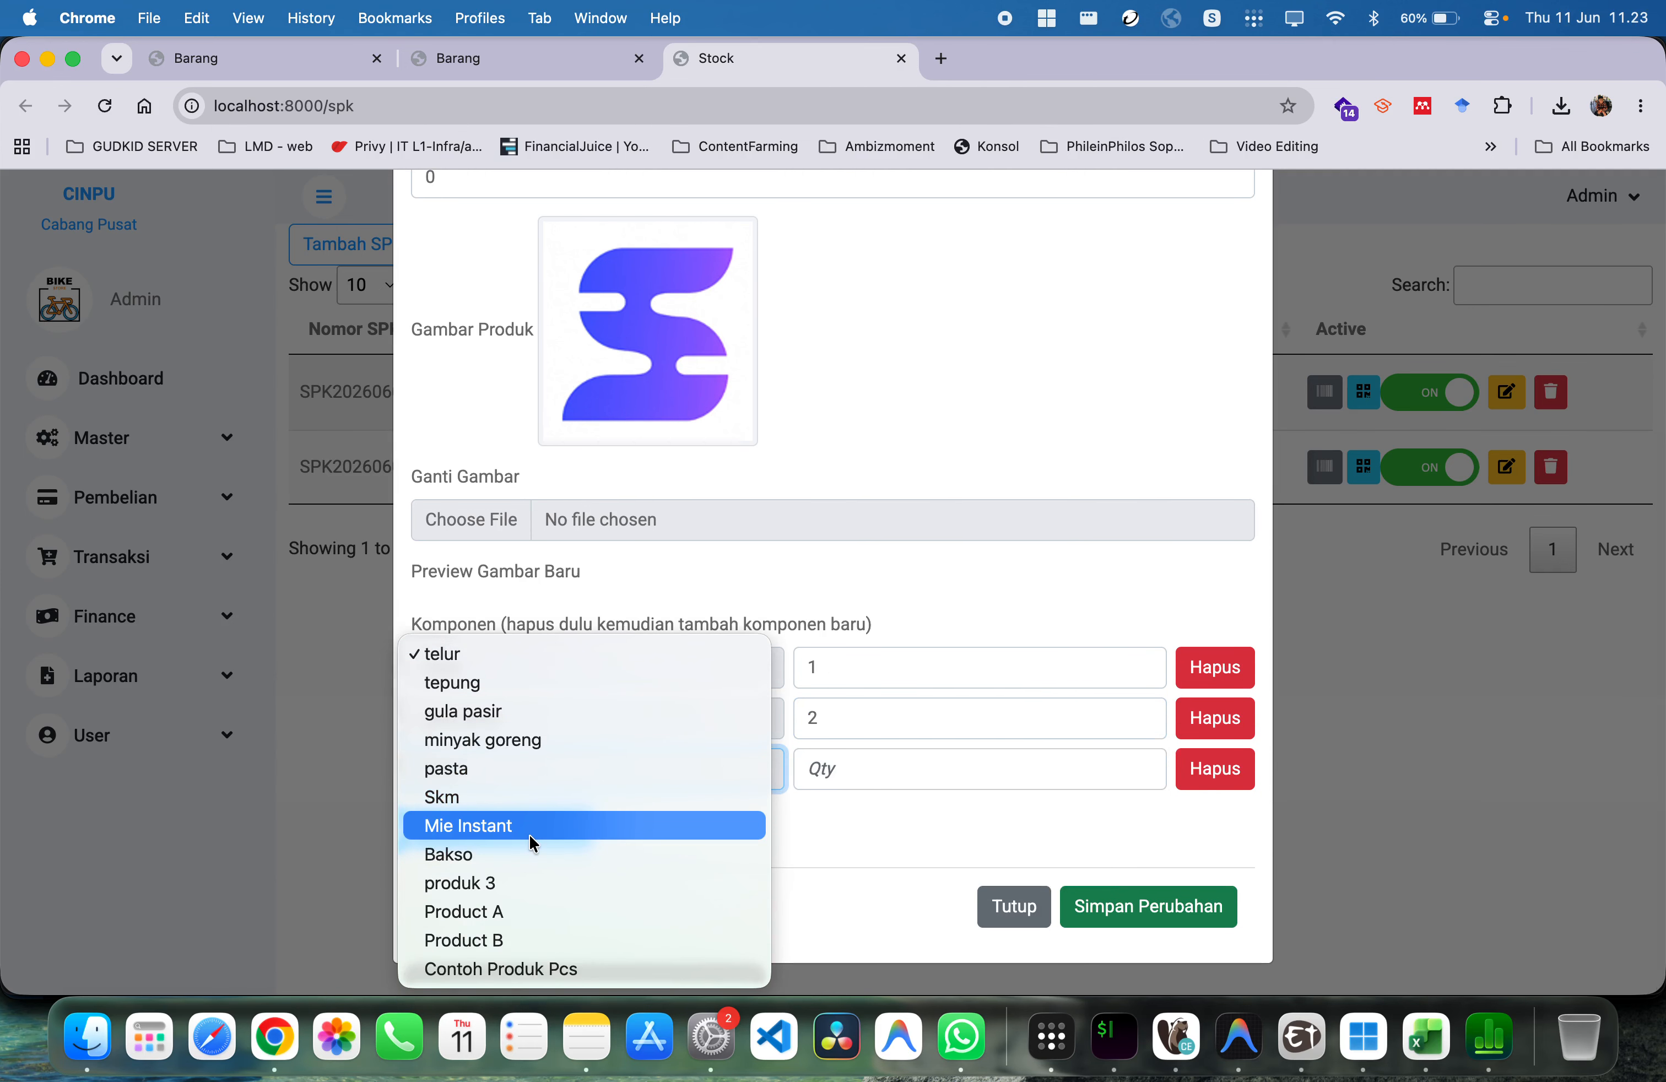
click(880, 763)
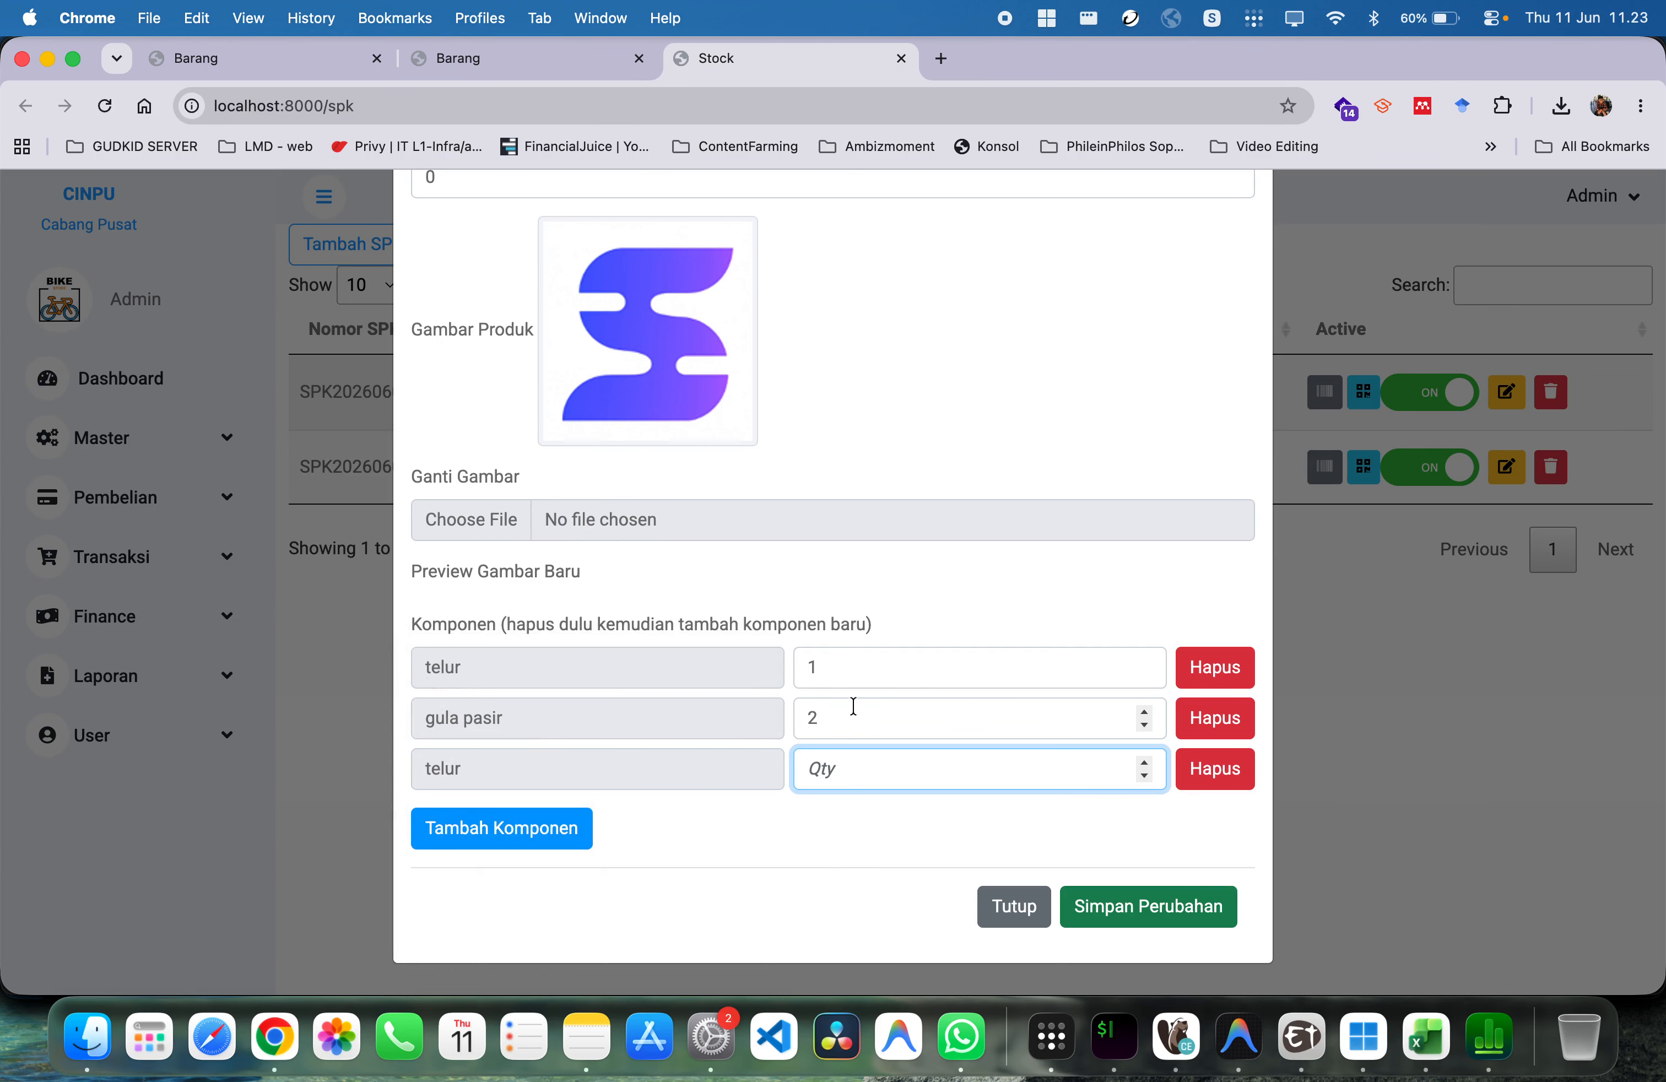
scroll(852, 708, up, 3)
scroll(854, 707, down, 3)
scroll(853, 706, up, 5)
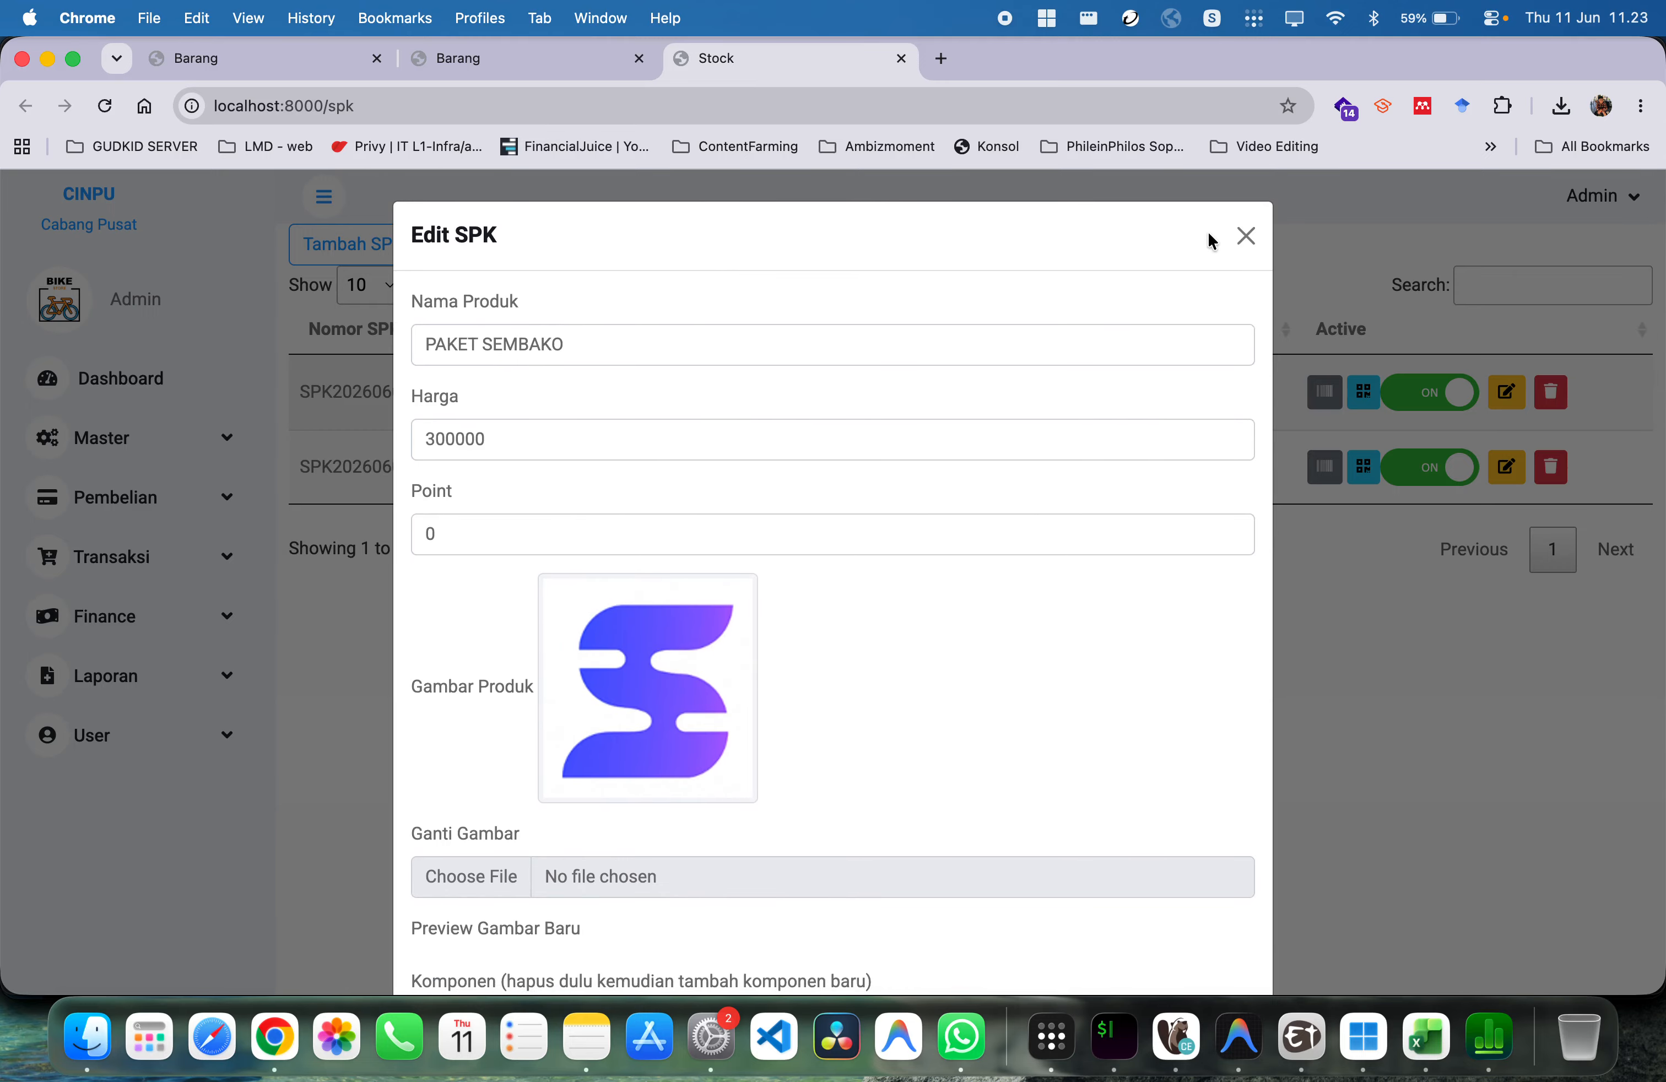
click(1246, 237)
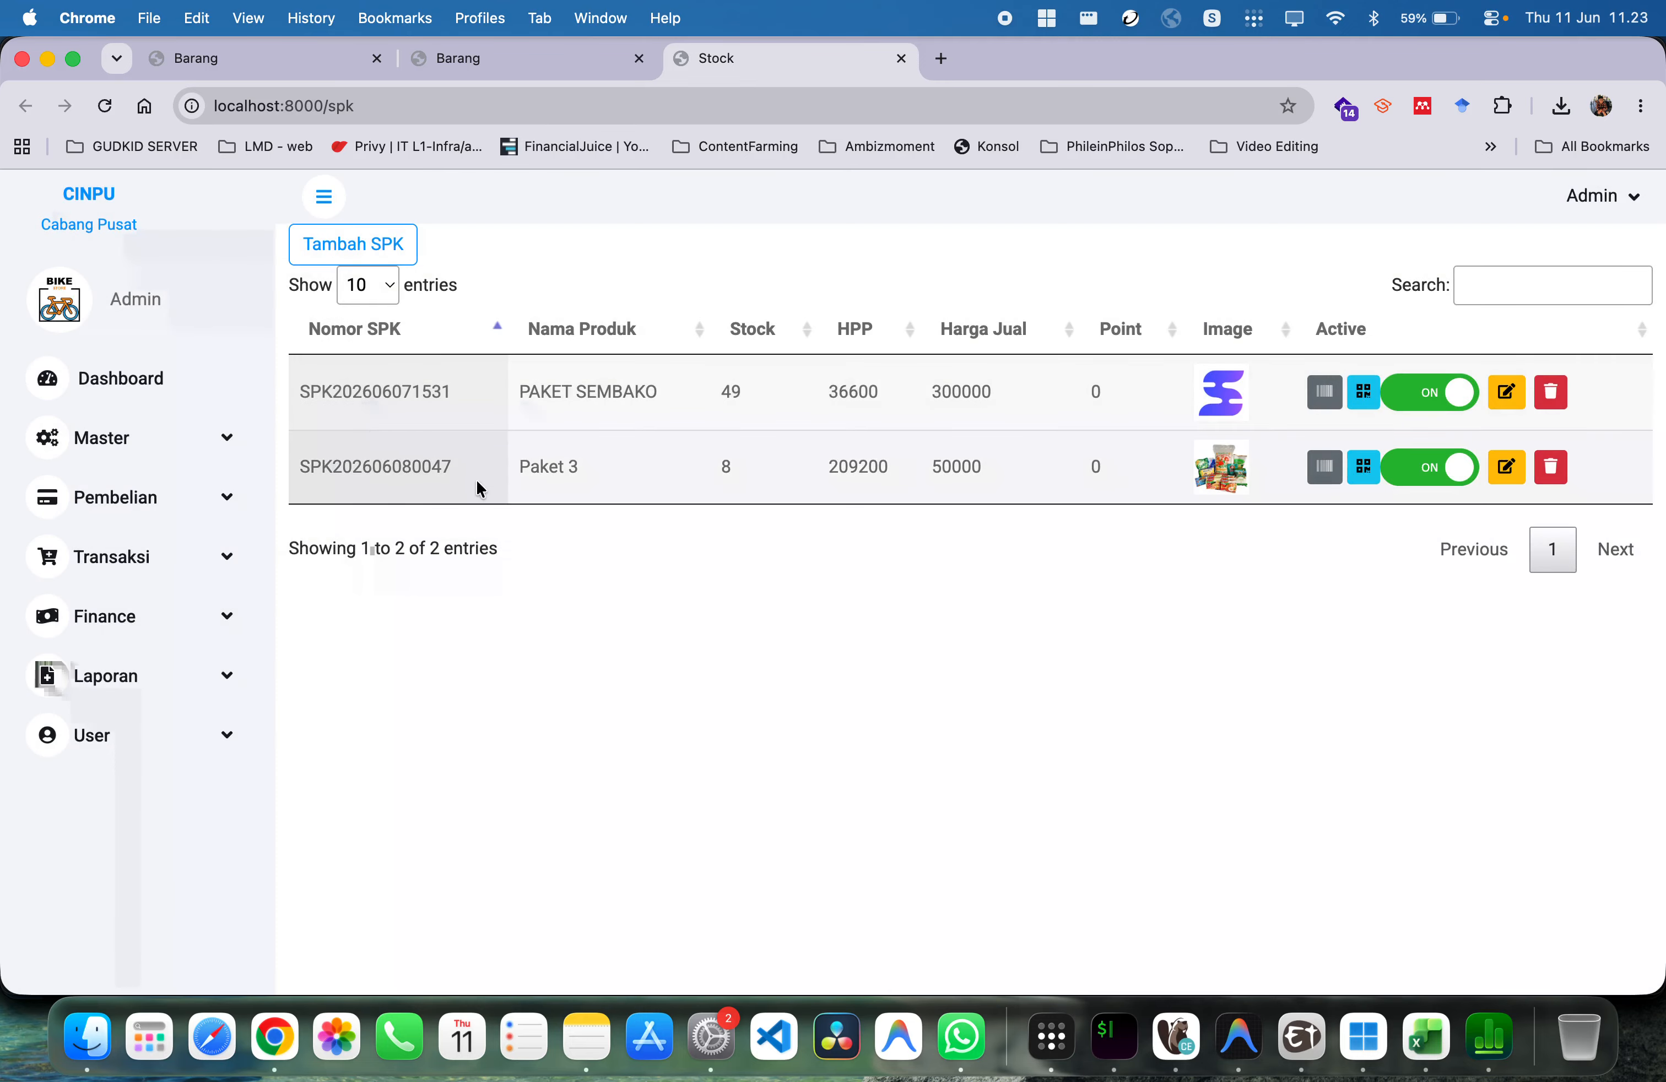
Return to the Barang page, open Category in a new tab, and switch to that tab
click(158, 520)
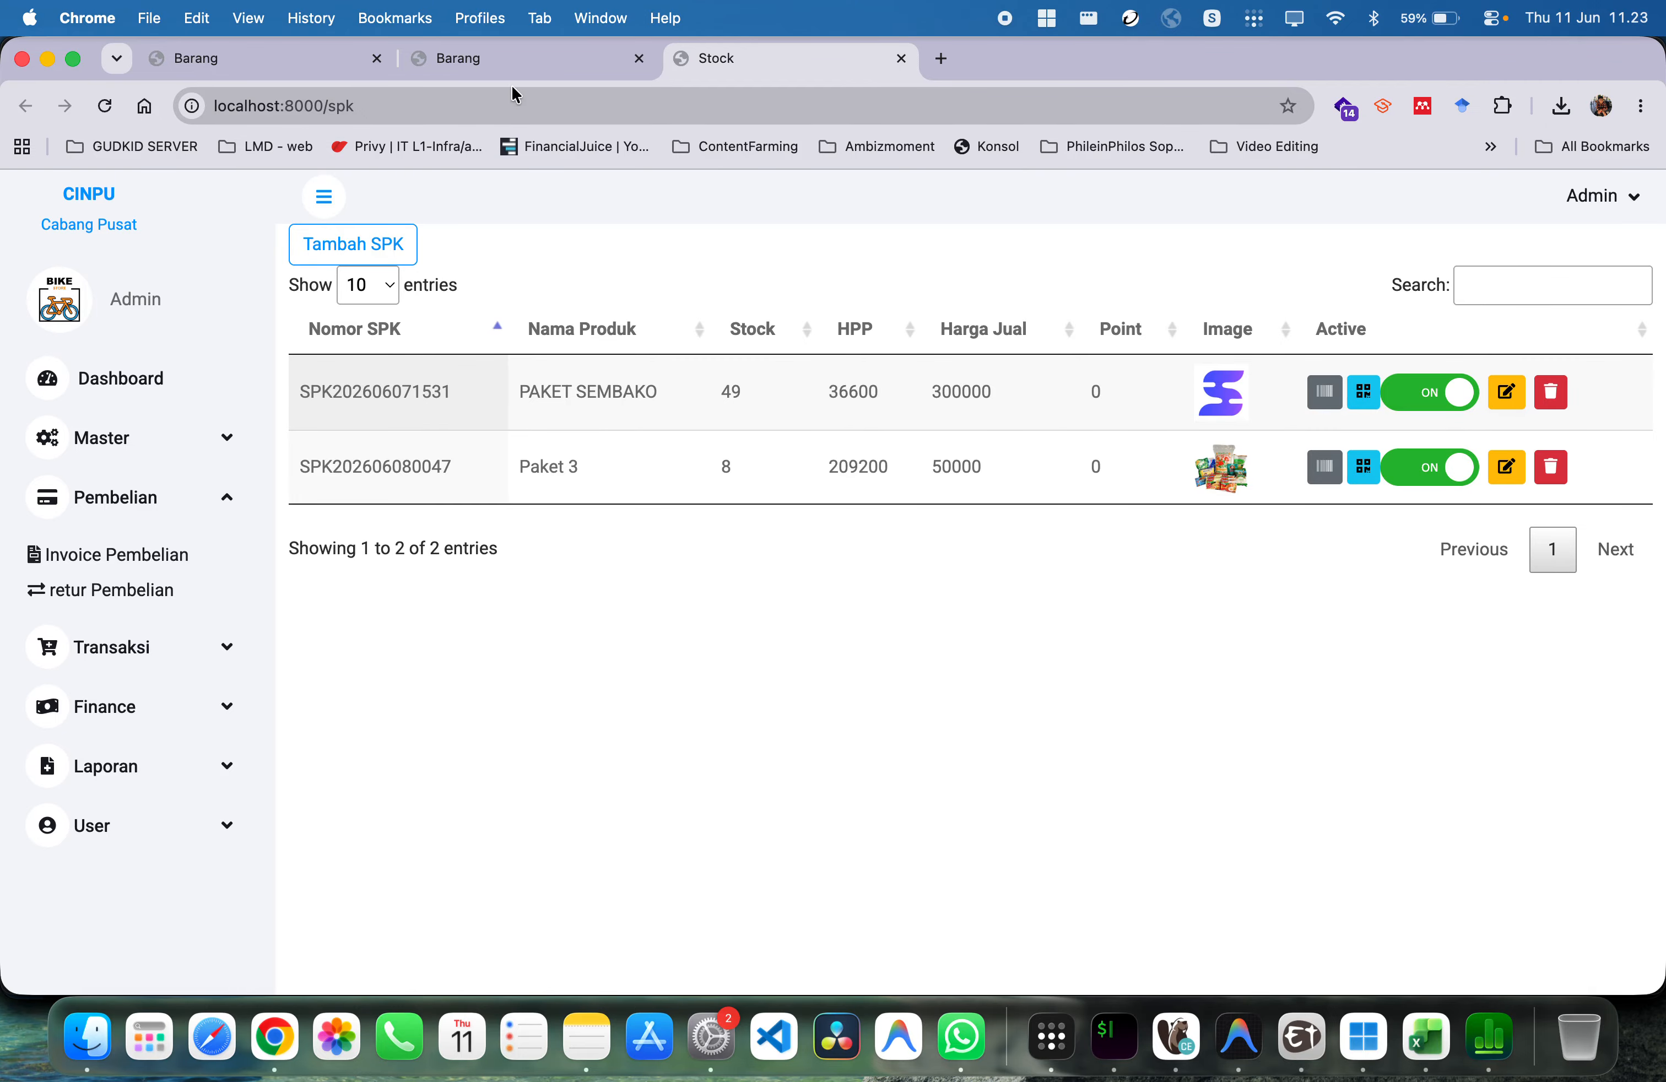
click(523, 59)
right_click(1160, 304)
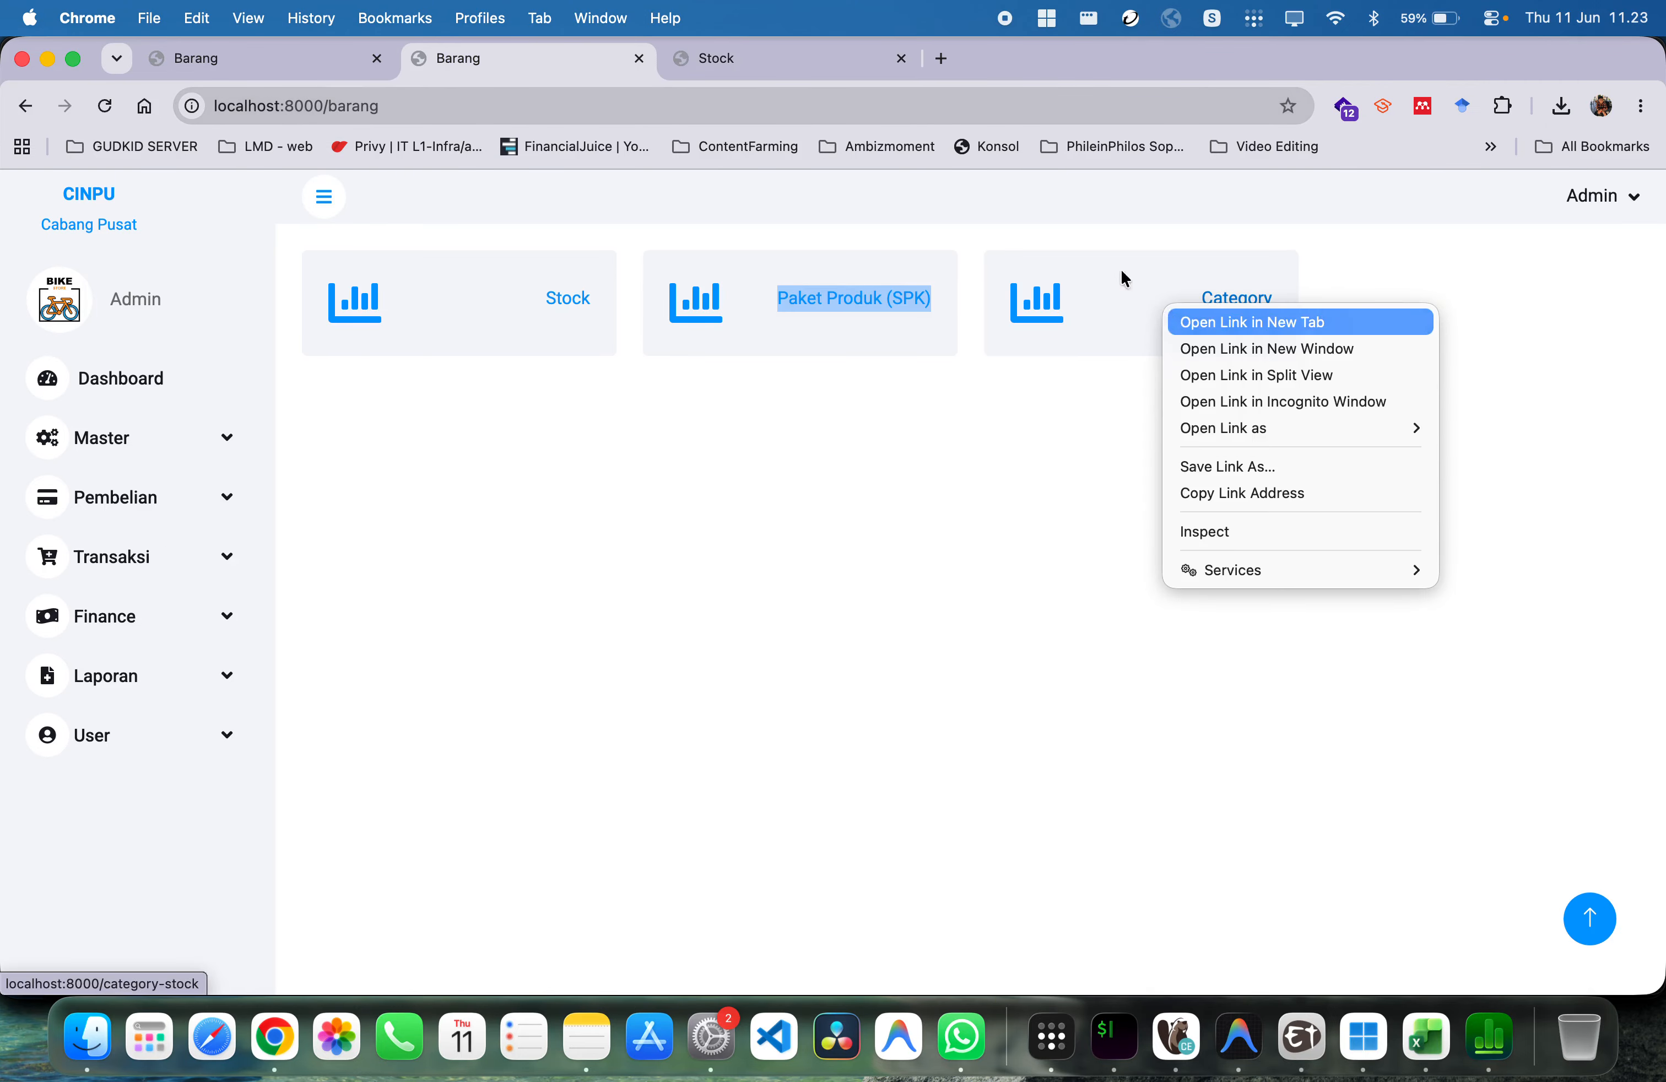
click(1193, 322)
click(973, 60)
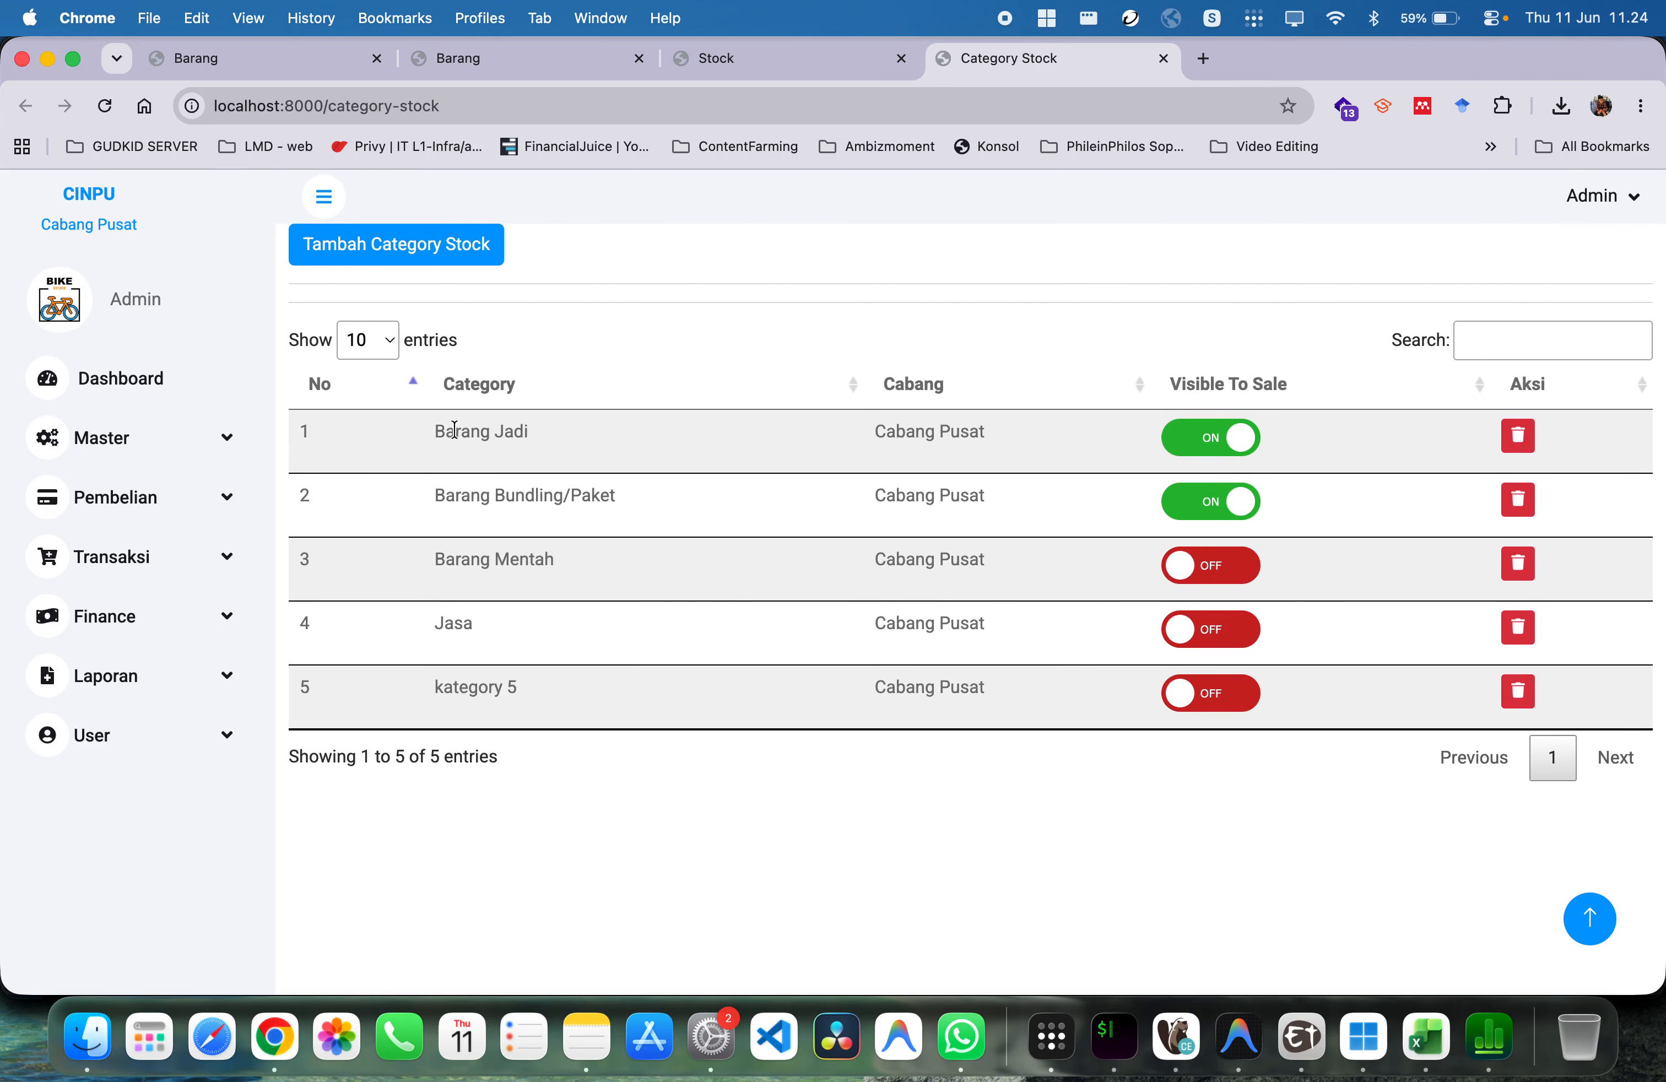
Review the Barang Jadi and Barang Bundling/Paket categories, open the Barang Mentah name for inline editing, and save the update
drag(434, 429, 537, 424)
drag(434, 496, 571, 497)
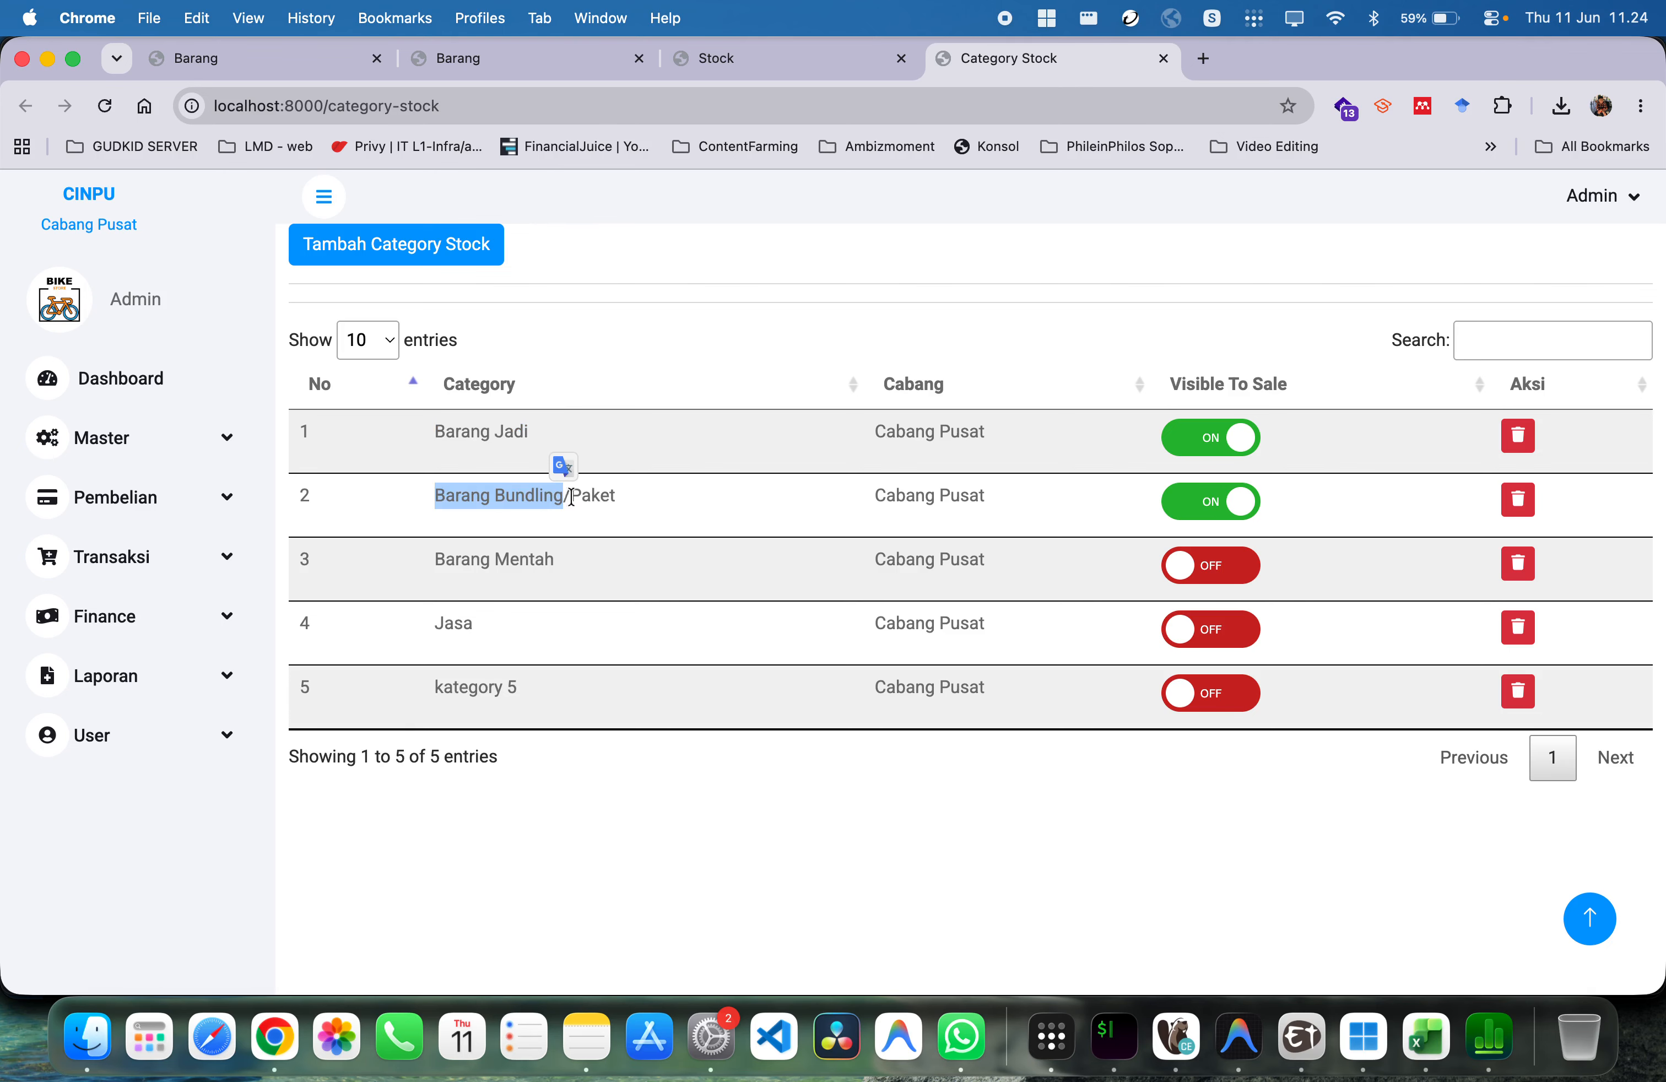
click(565, 583)
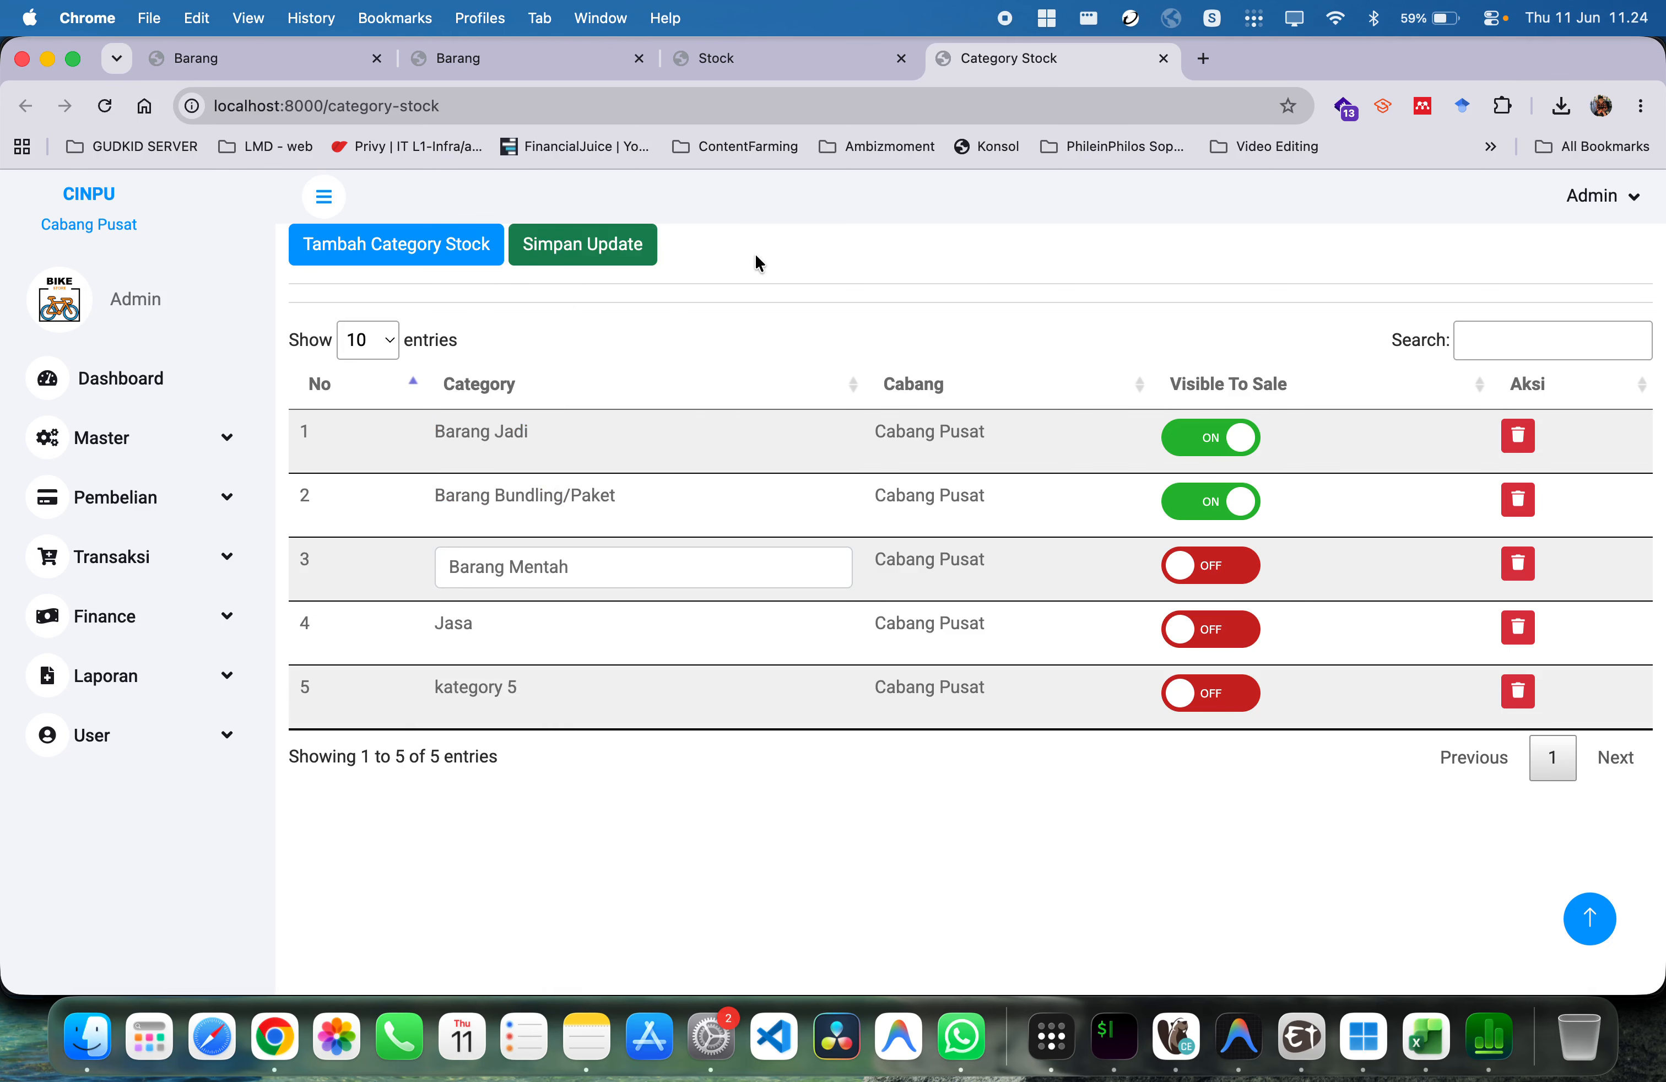
click(582, 250)
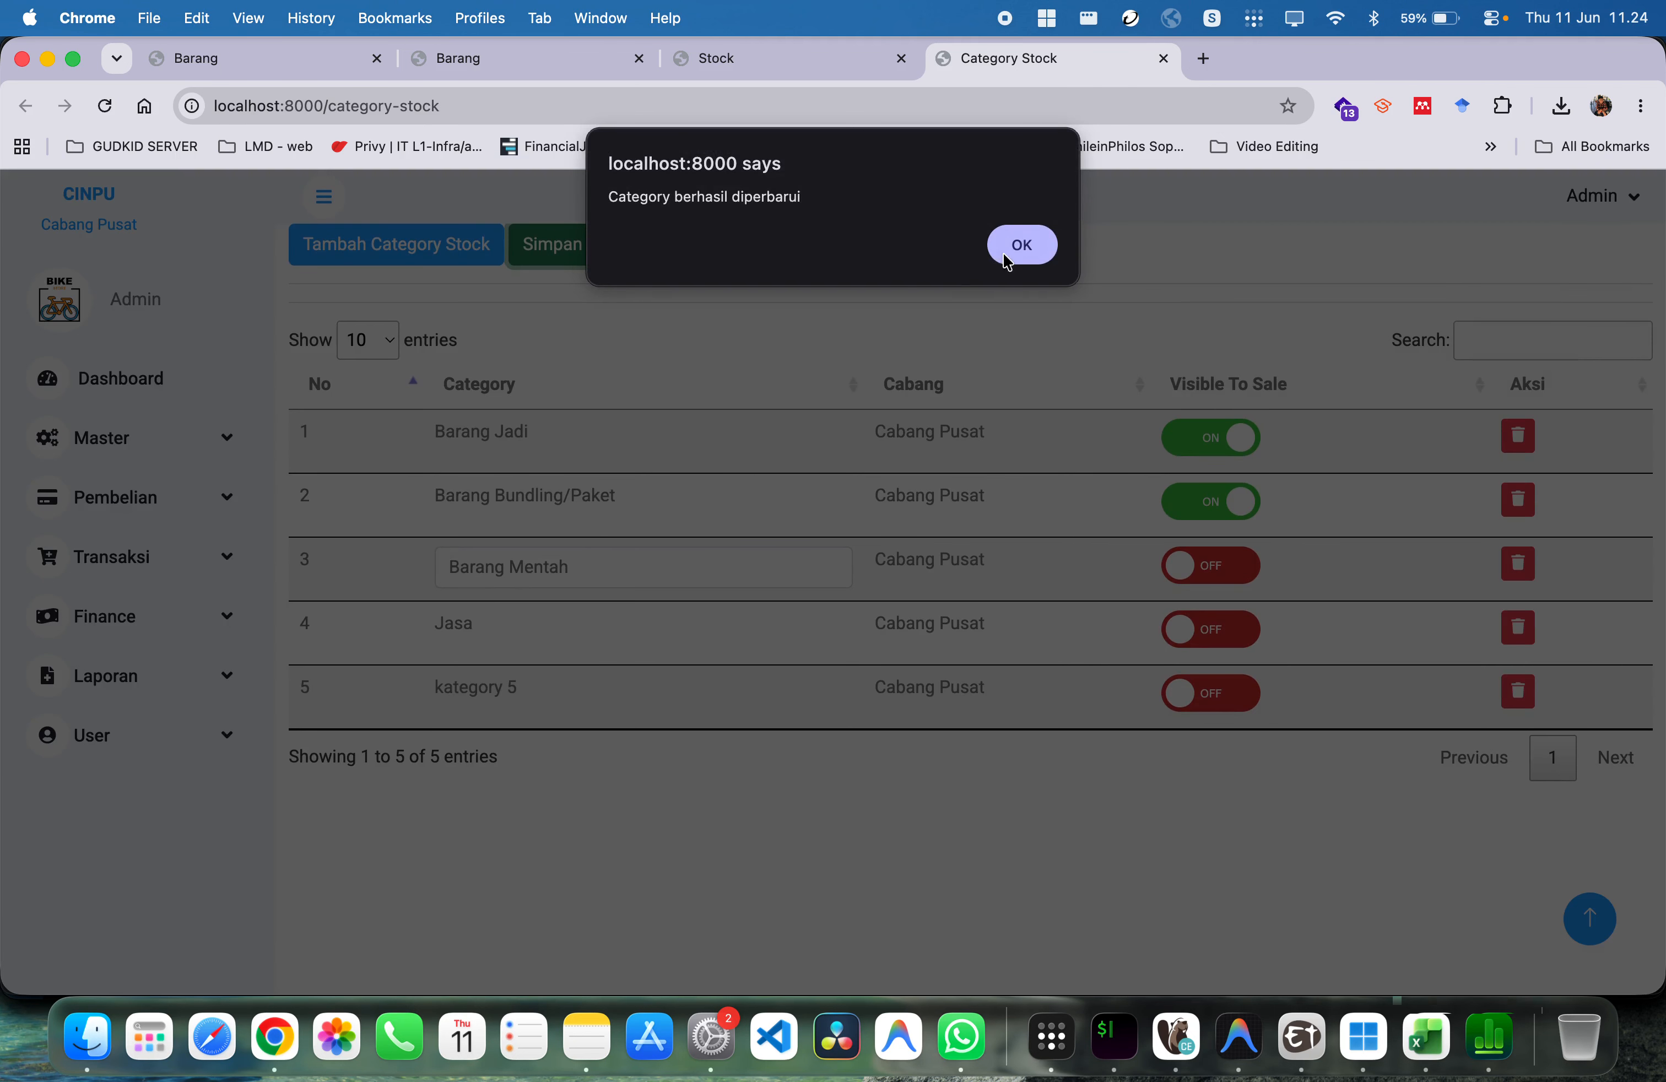
click(1007, 256)
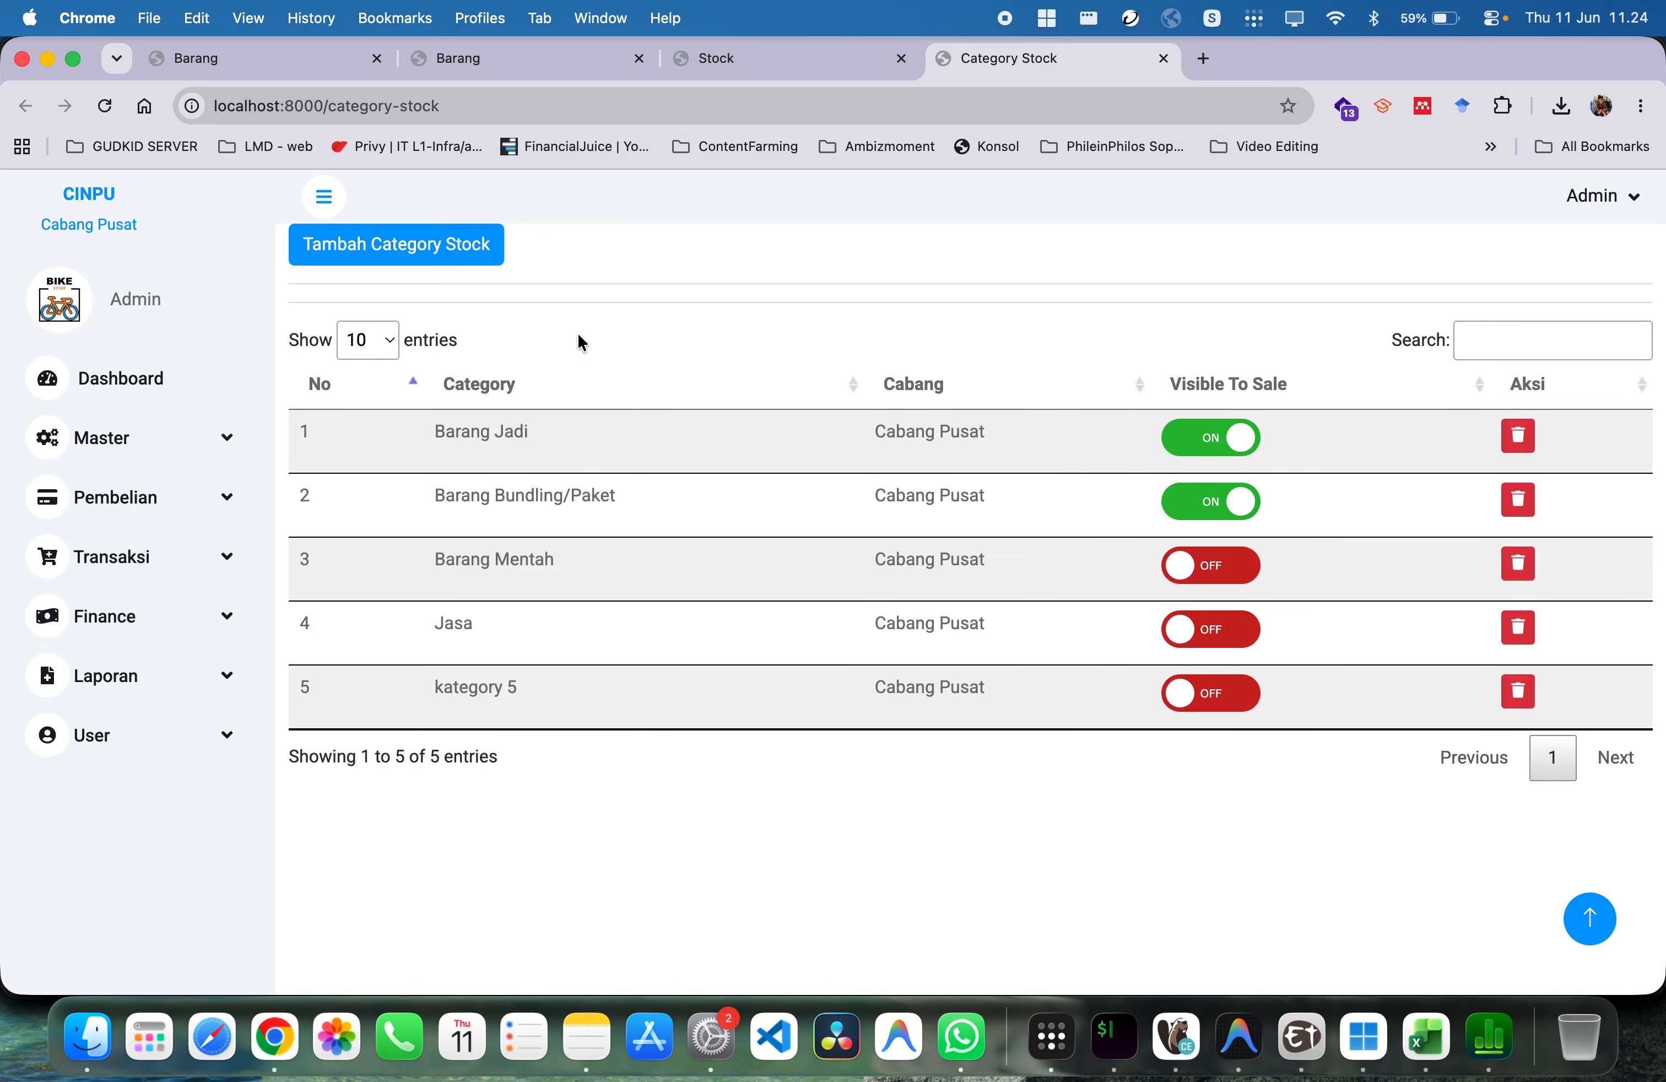
Add a stock category named Category 6 for the Cabang Pusat branch and save it
click(379, 237)
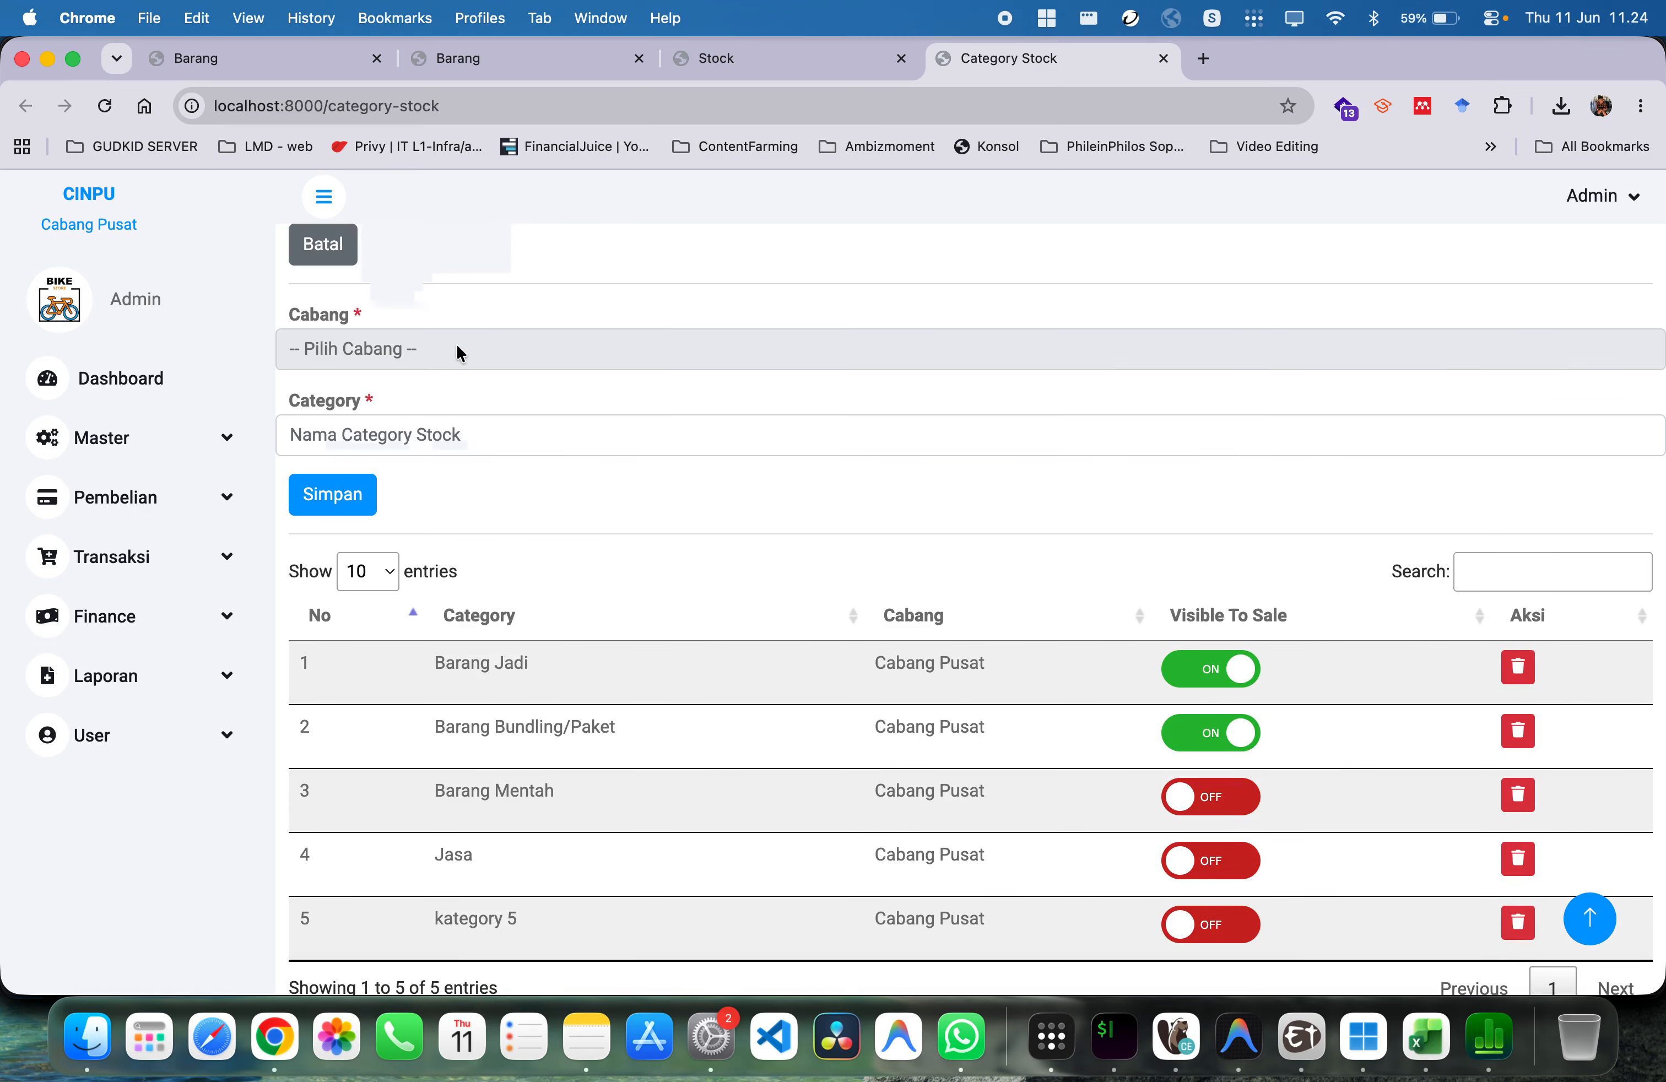
click(414, 344)
click(403, 377)
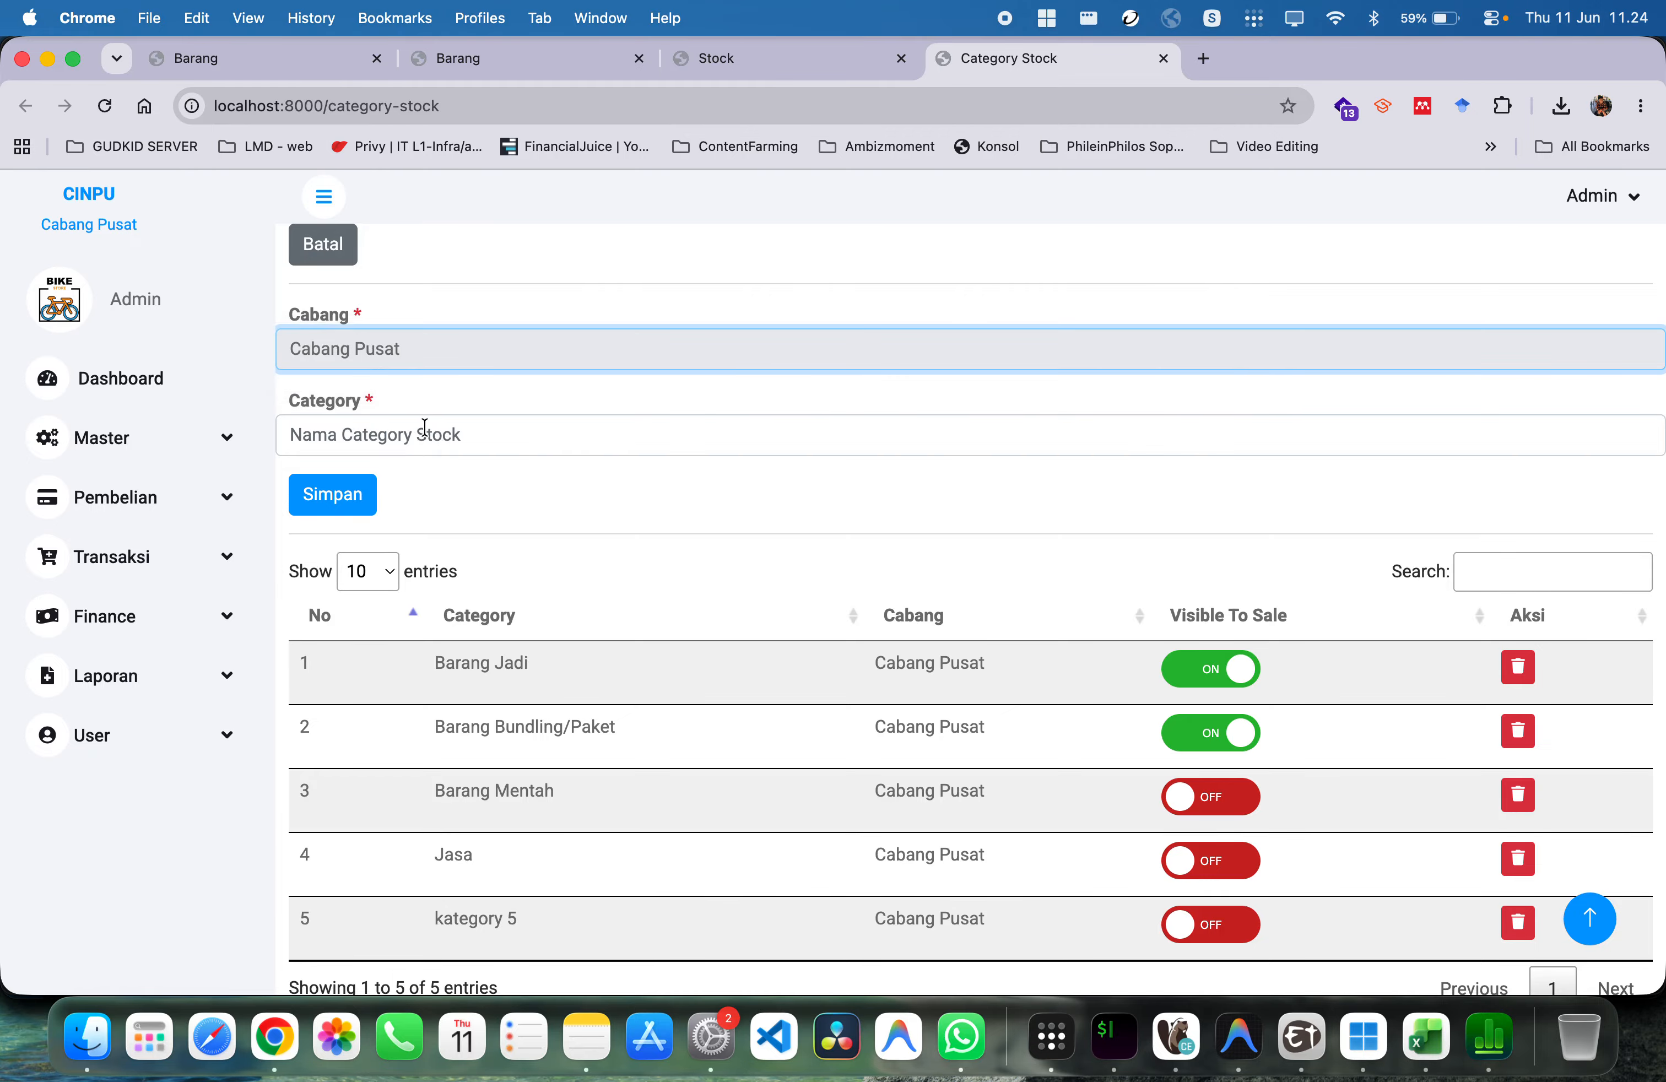
click(420, 433)
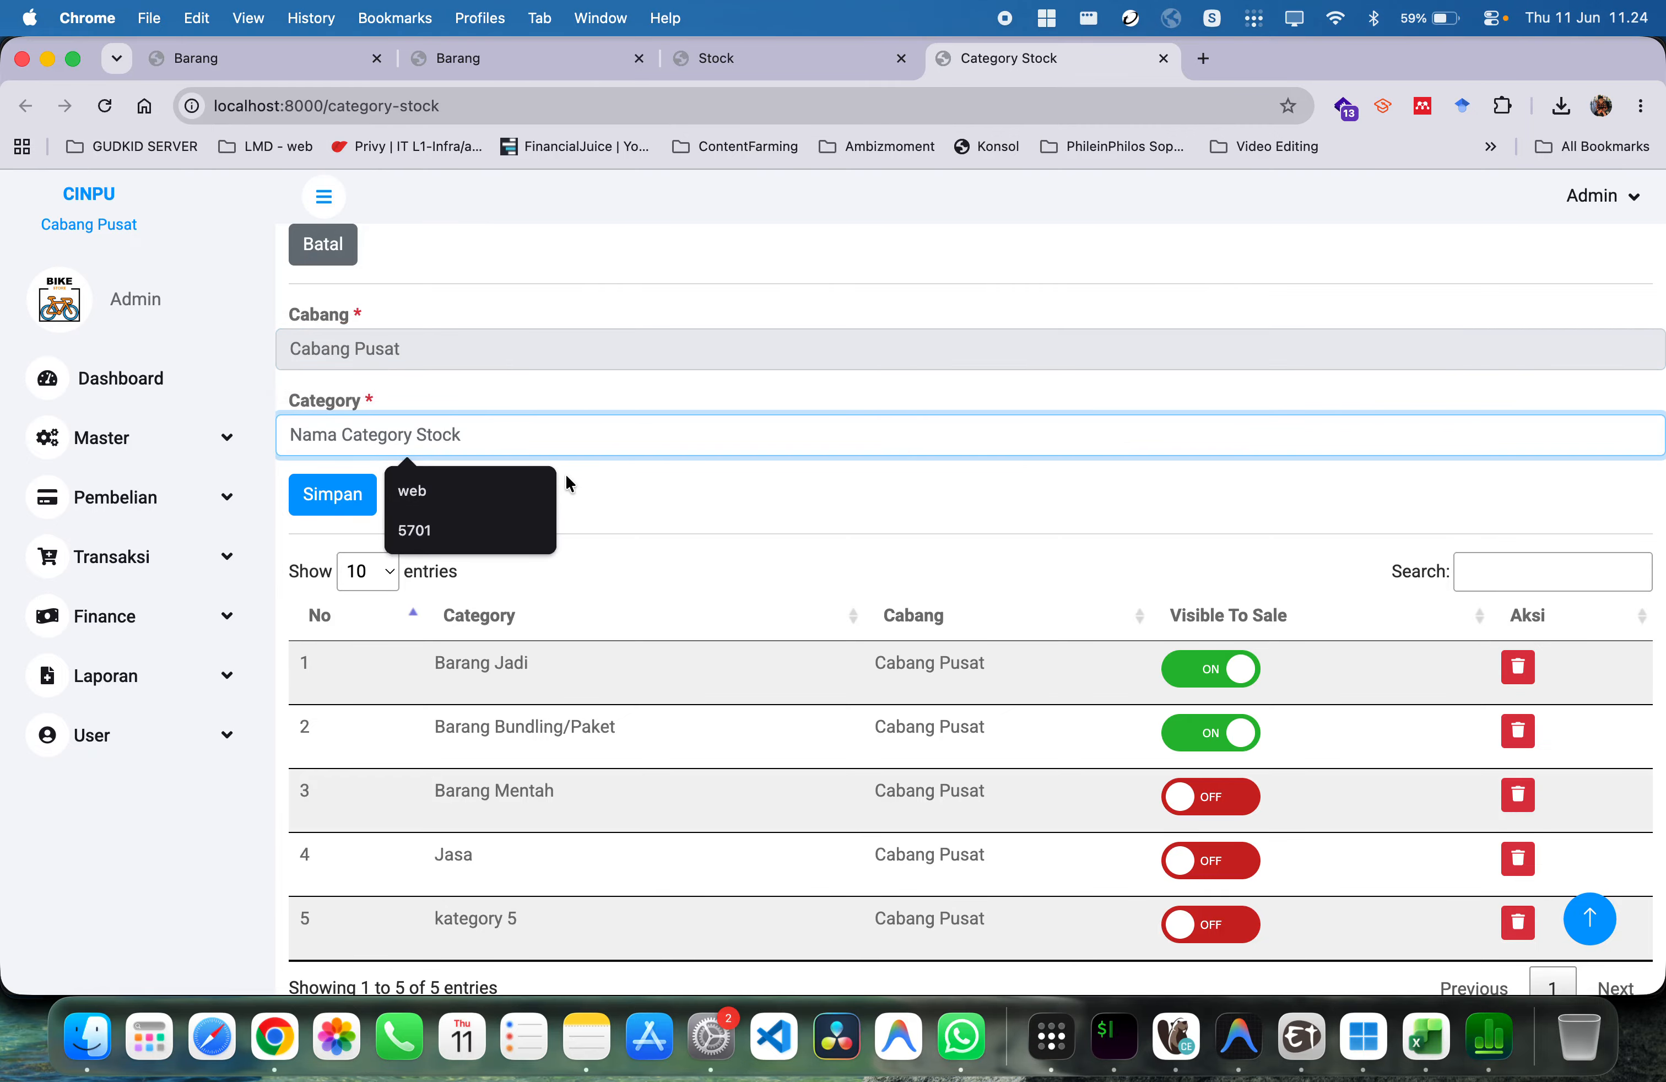
scroll(580, 644, down, 1)
text(C)
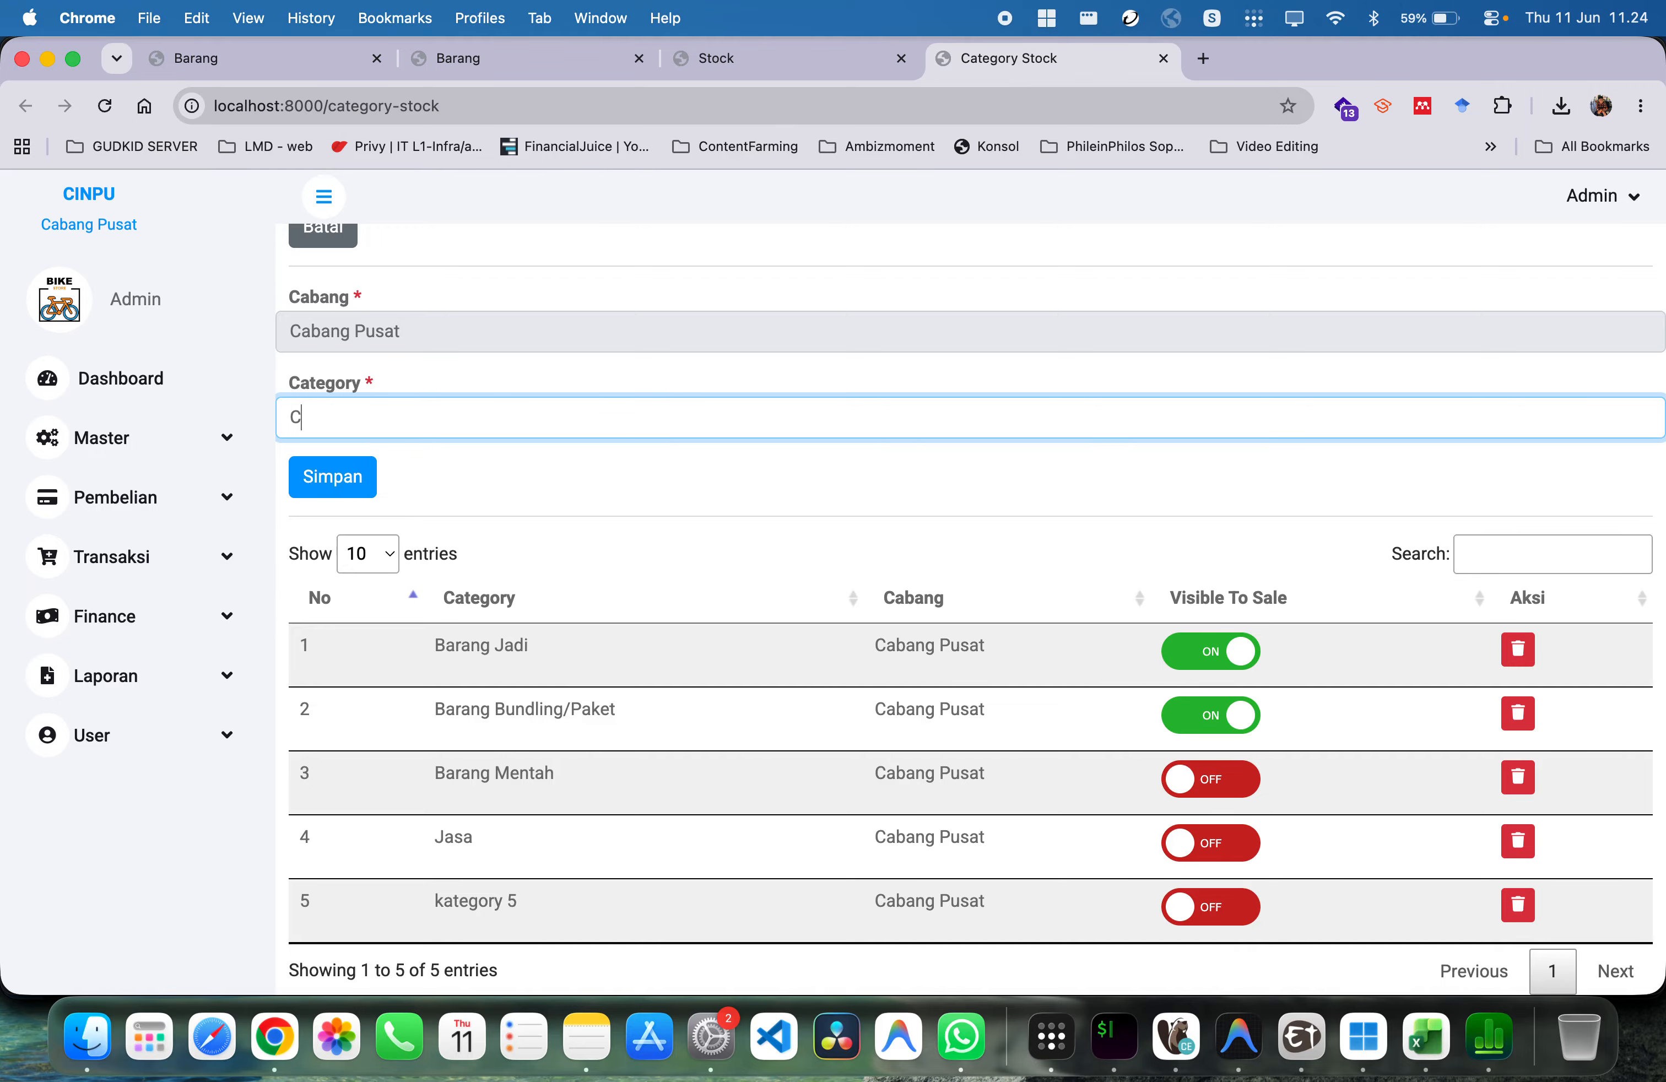
text(ategory 6)
click(342, 465)
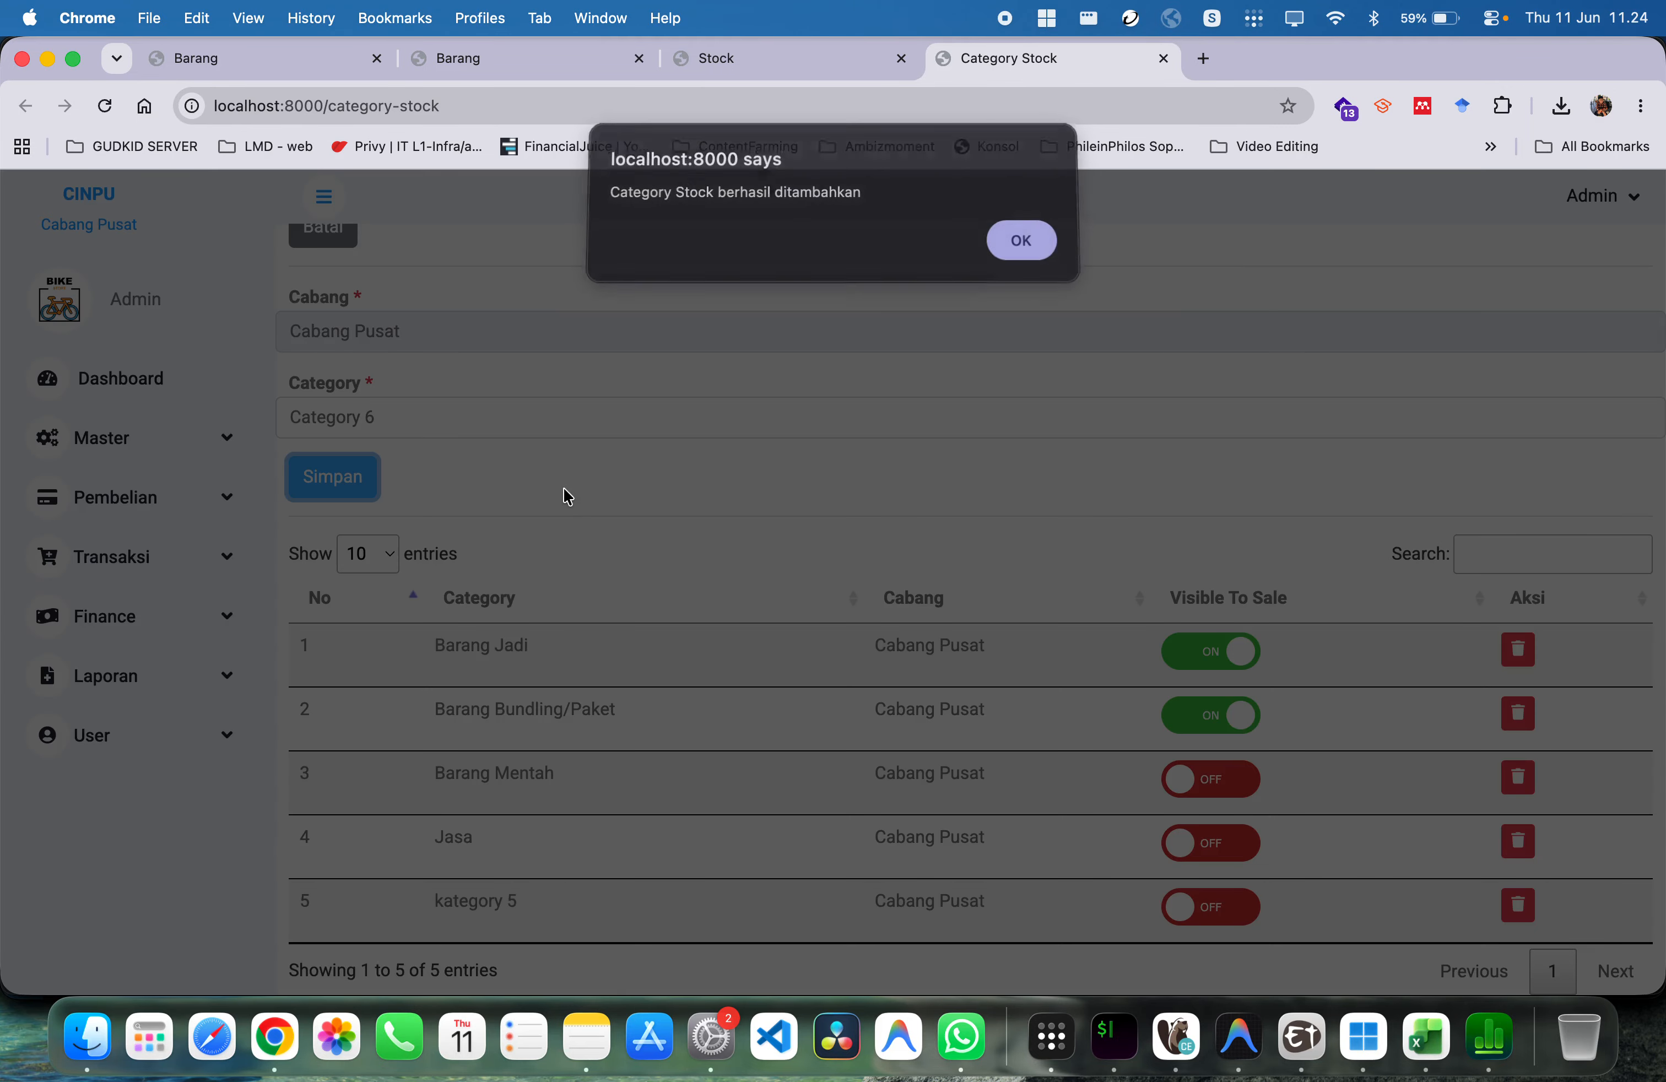
click(986, 254)
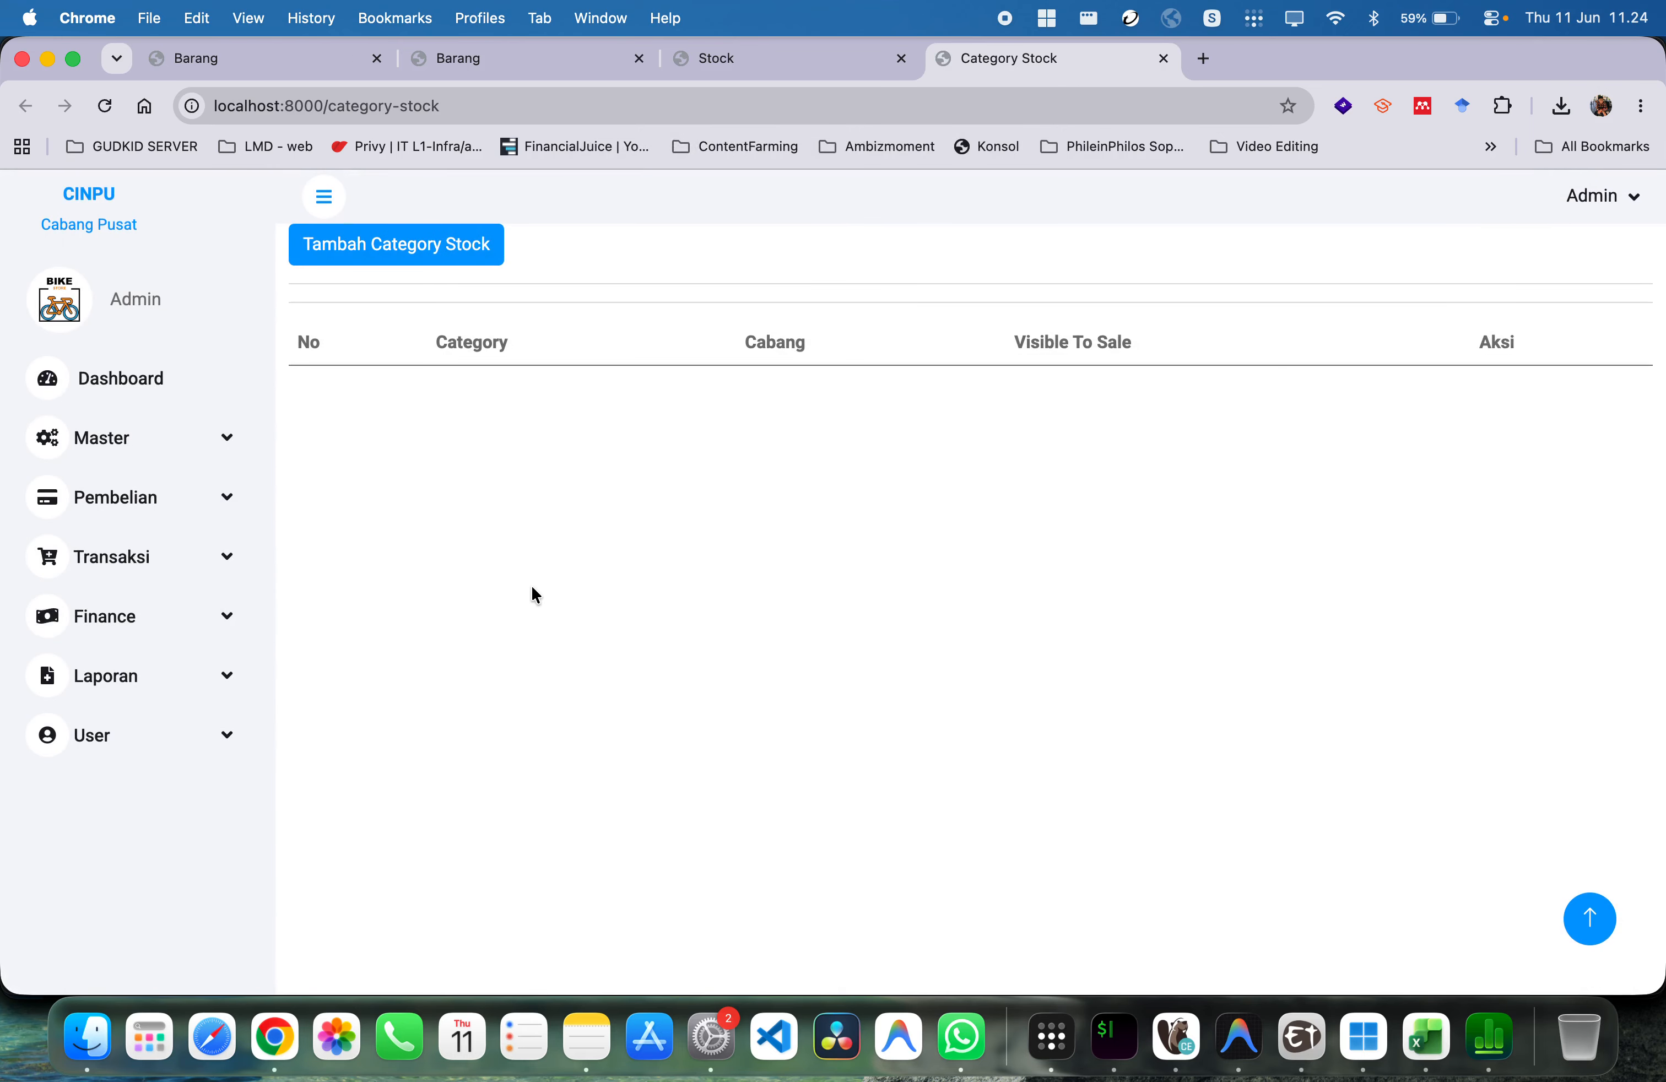
Open the Invoice Pembelian page and bring up the calendar for the invoice date
click(166, 520)
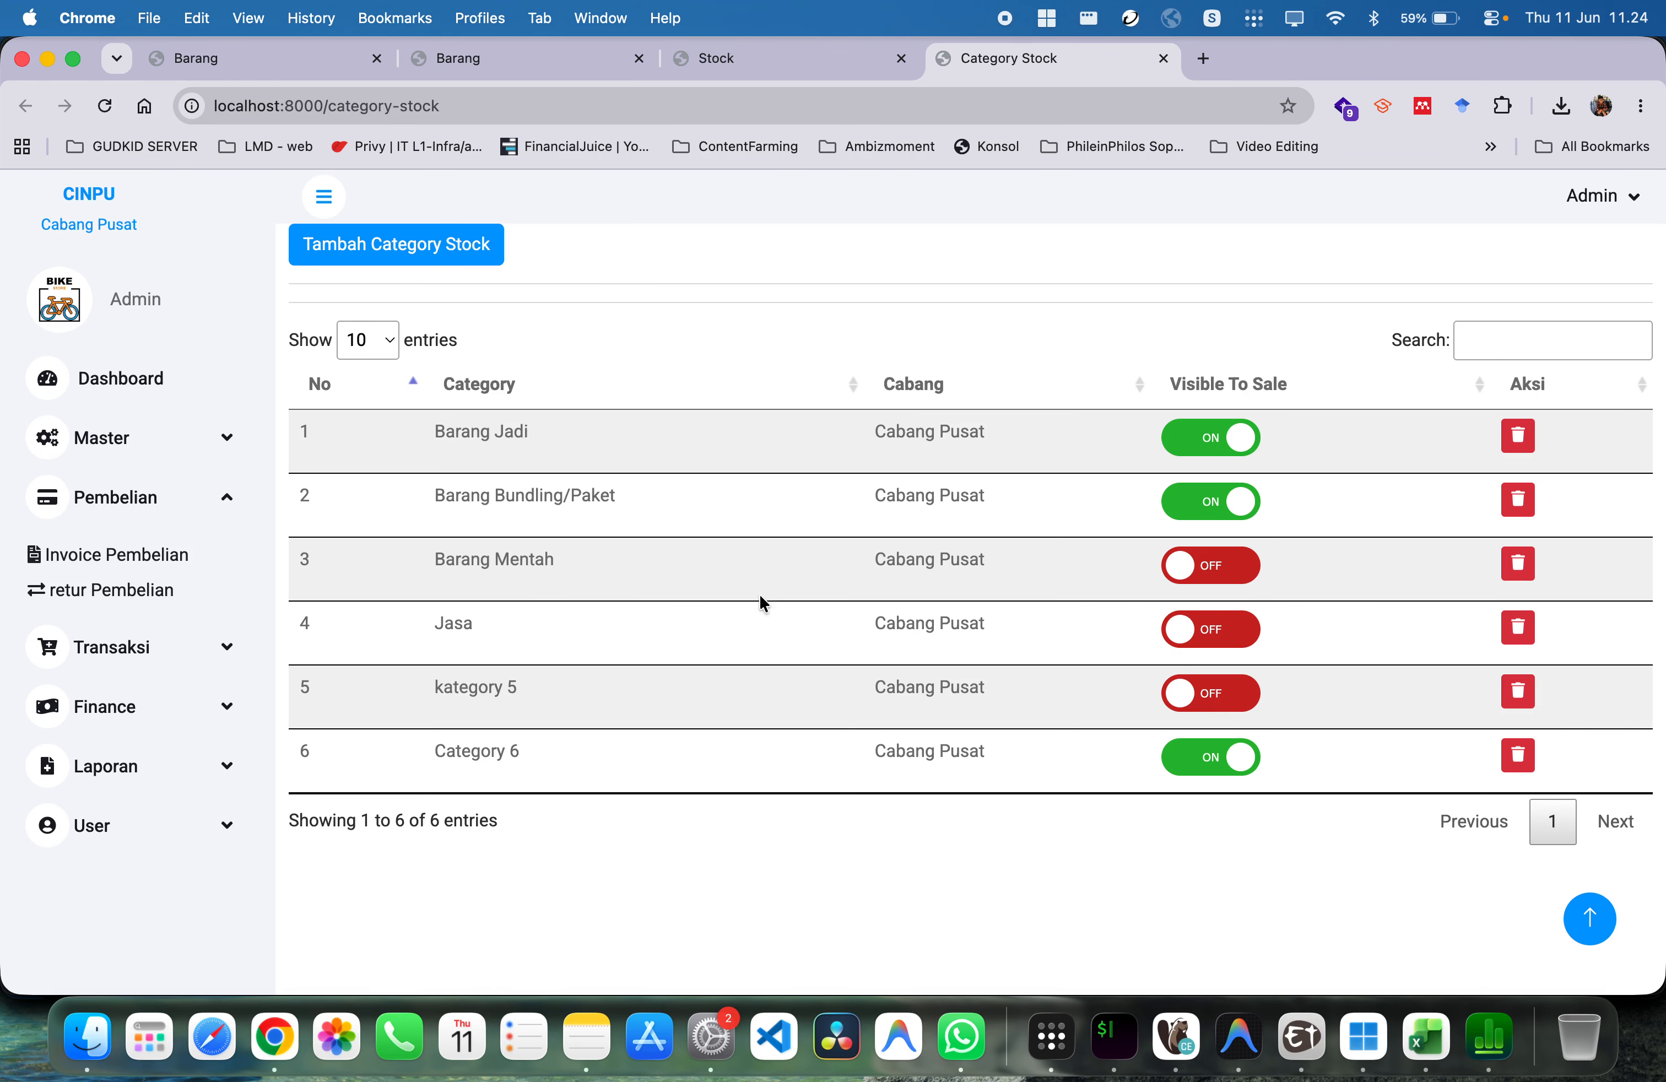
click(167, 568)
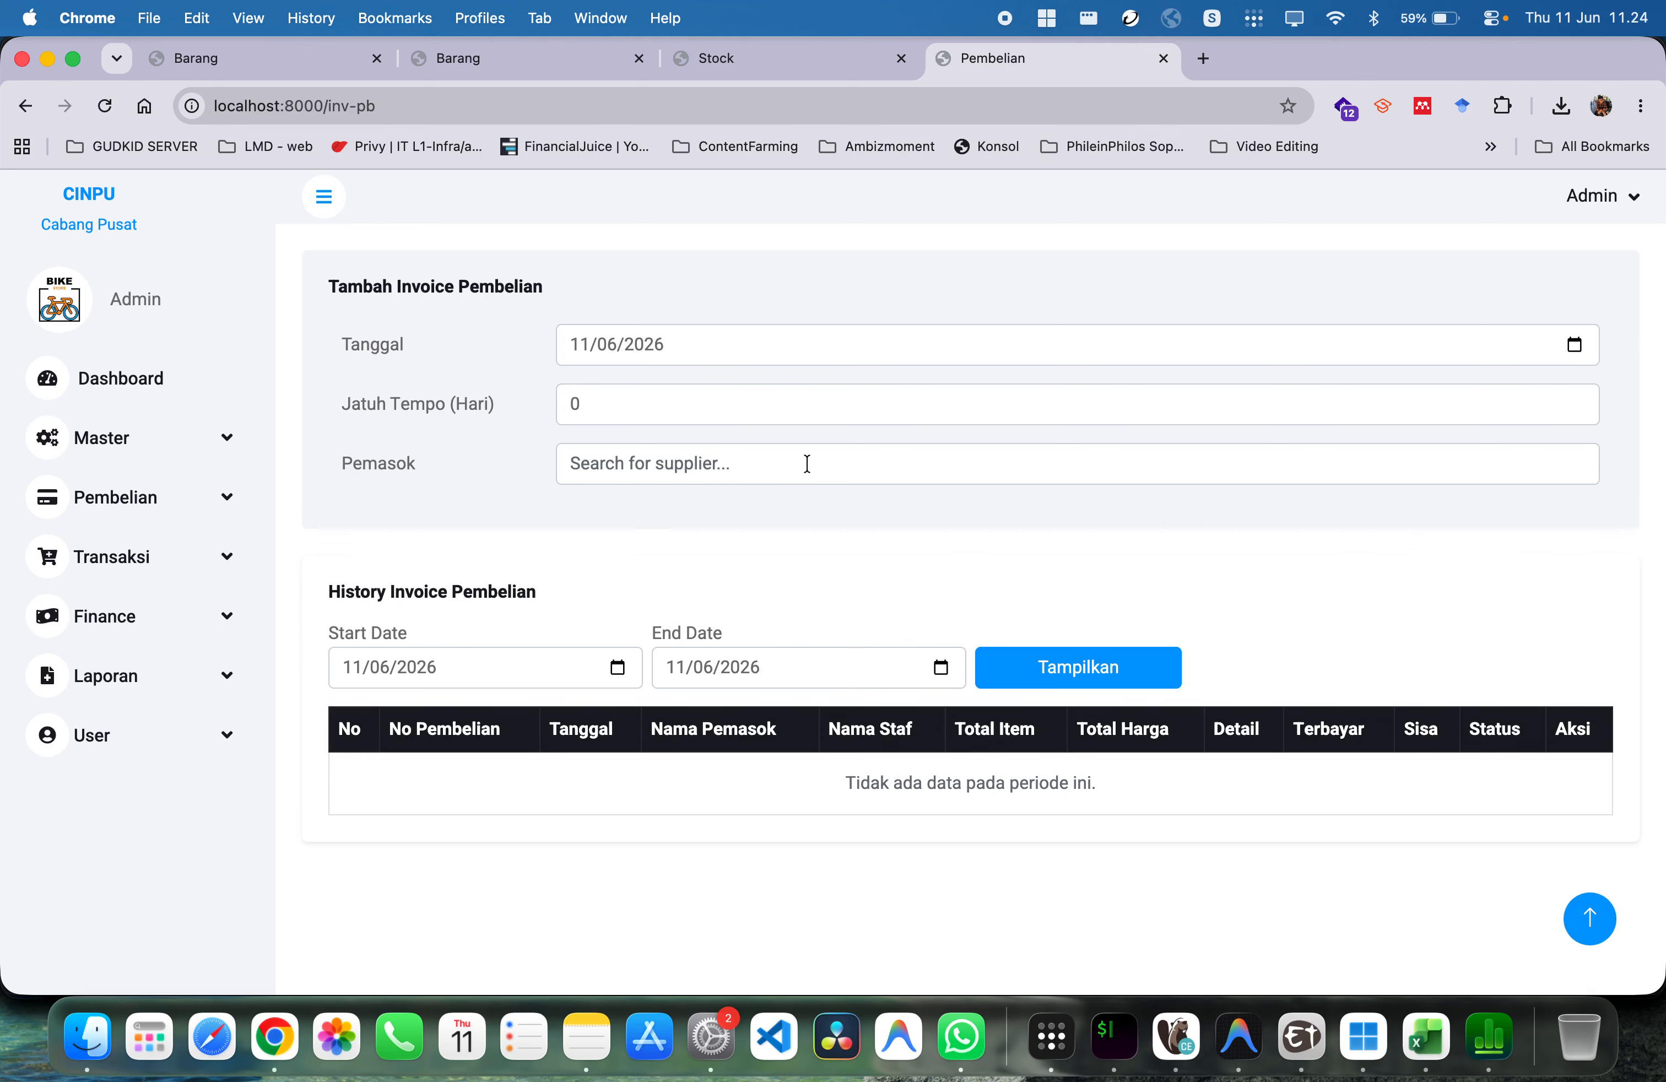
click(109, 512)
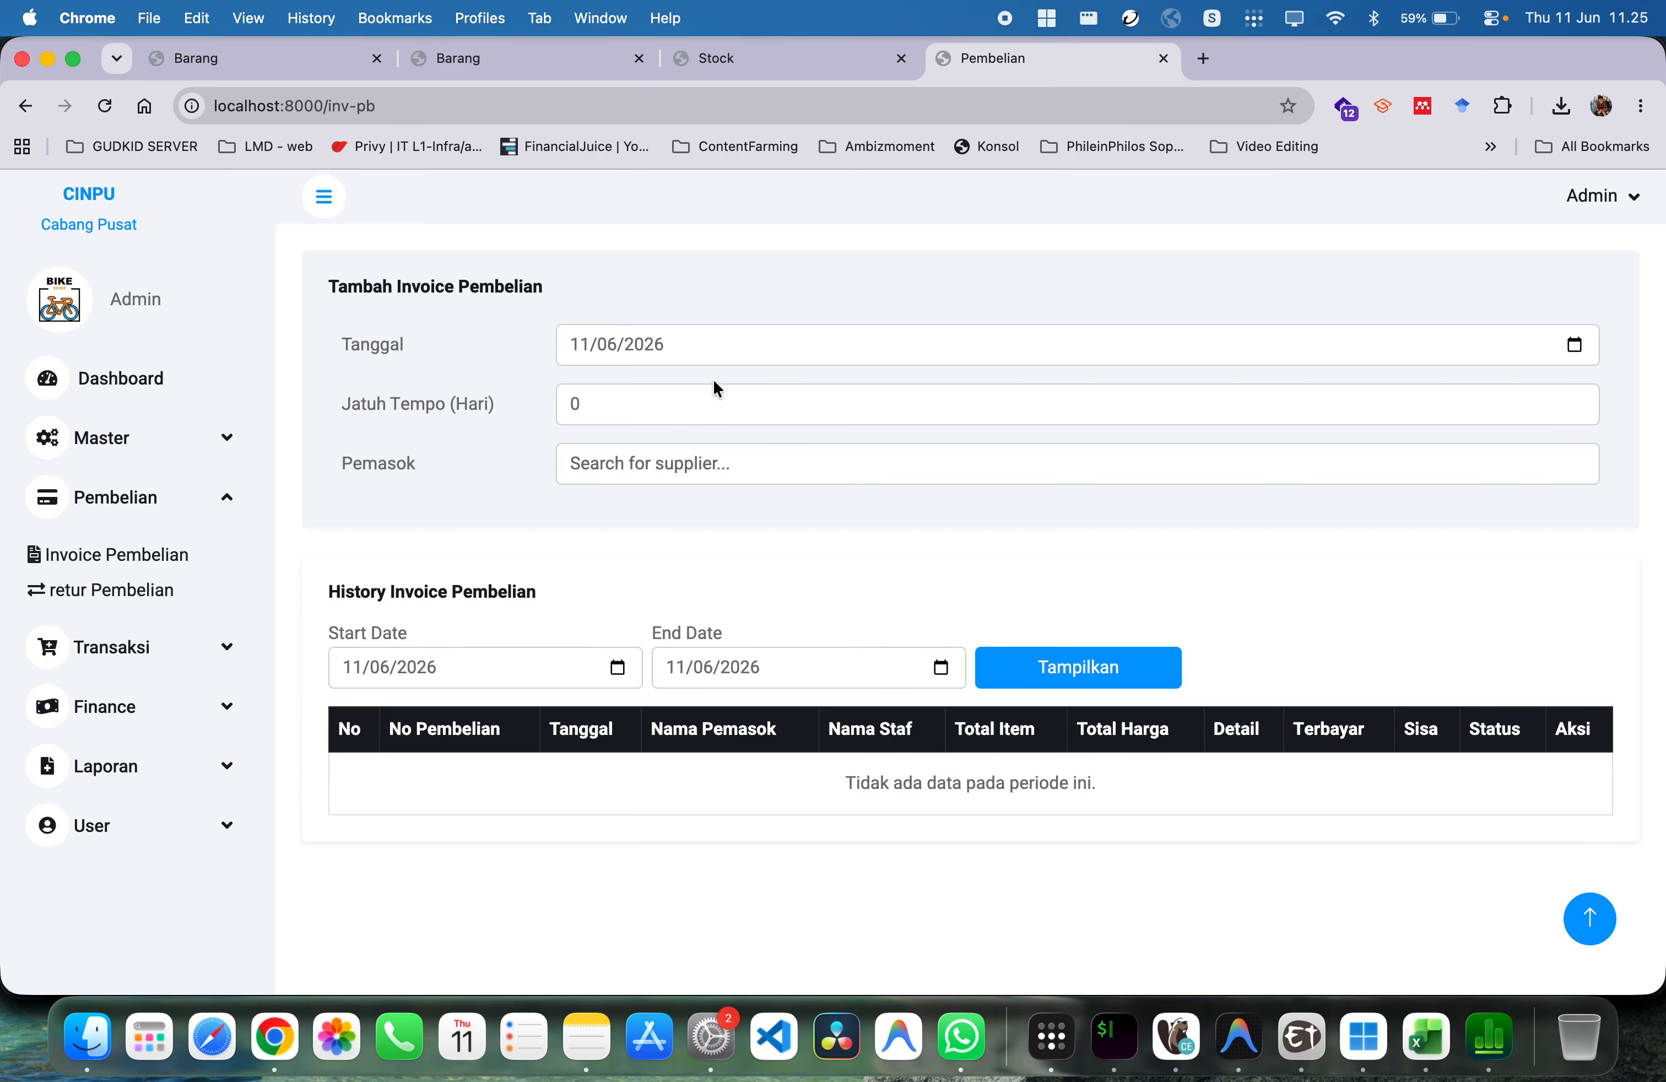
click(1593, 342)
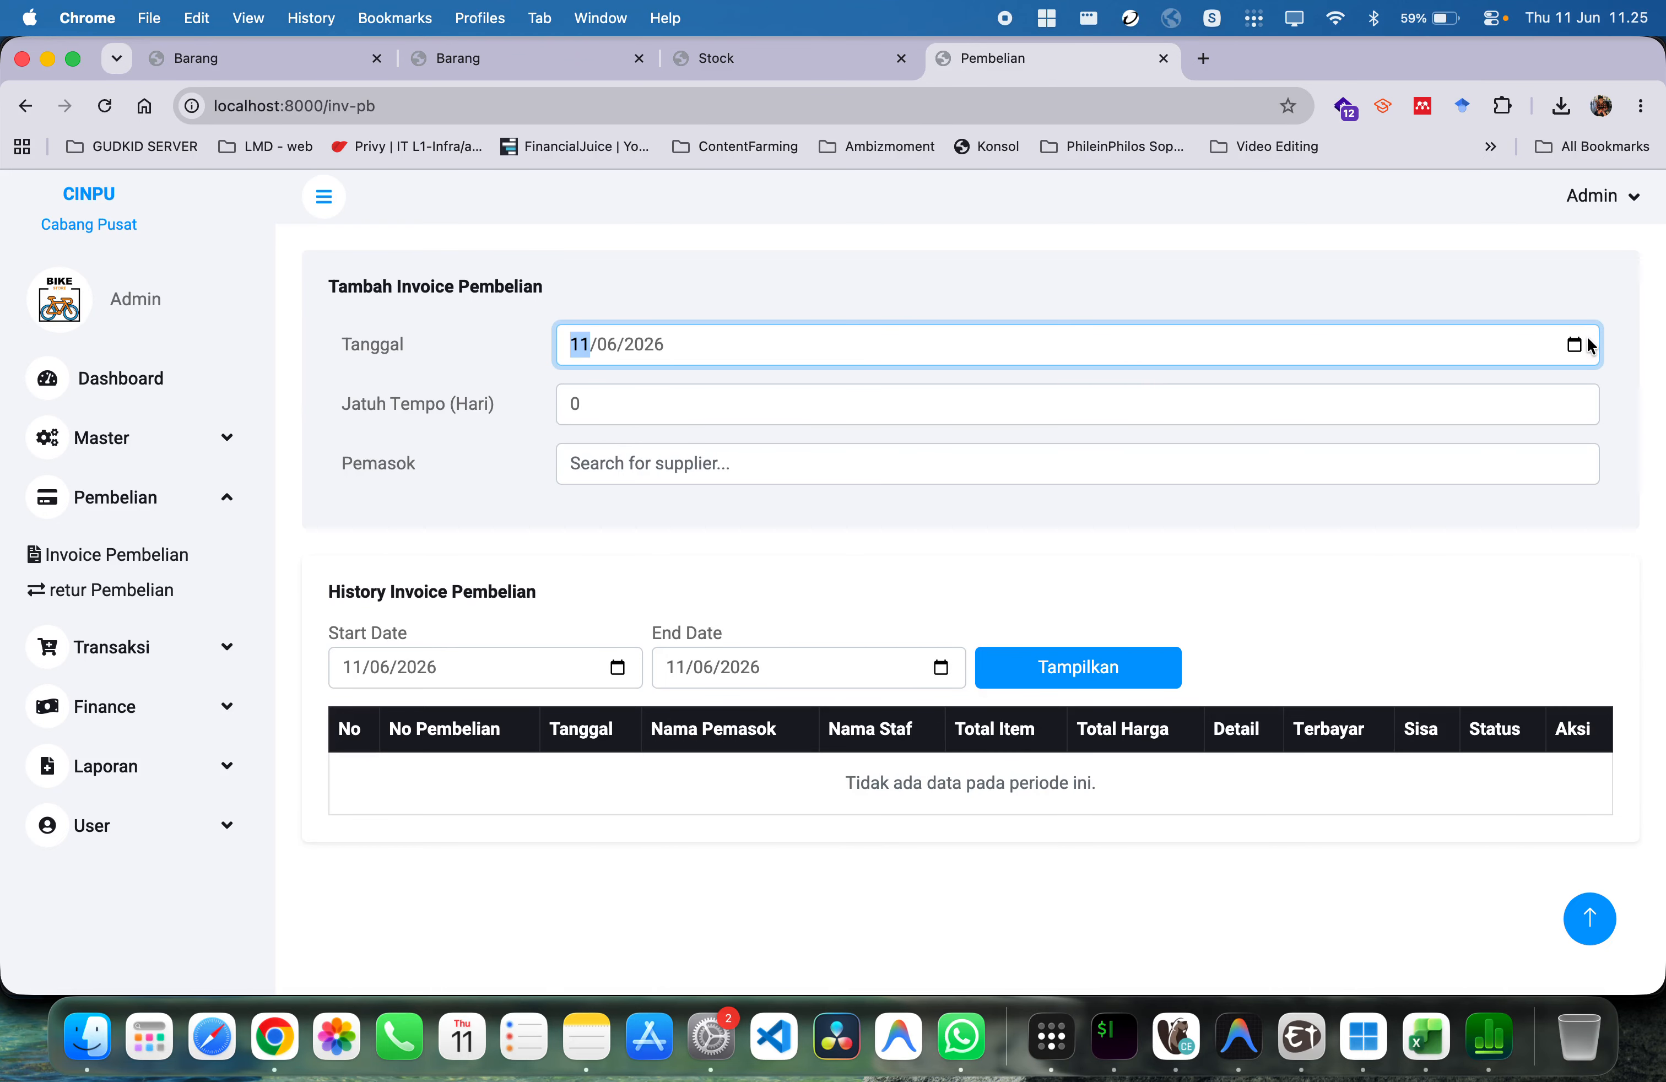
click(1574, 346)
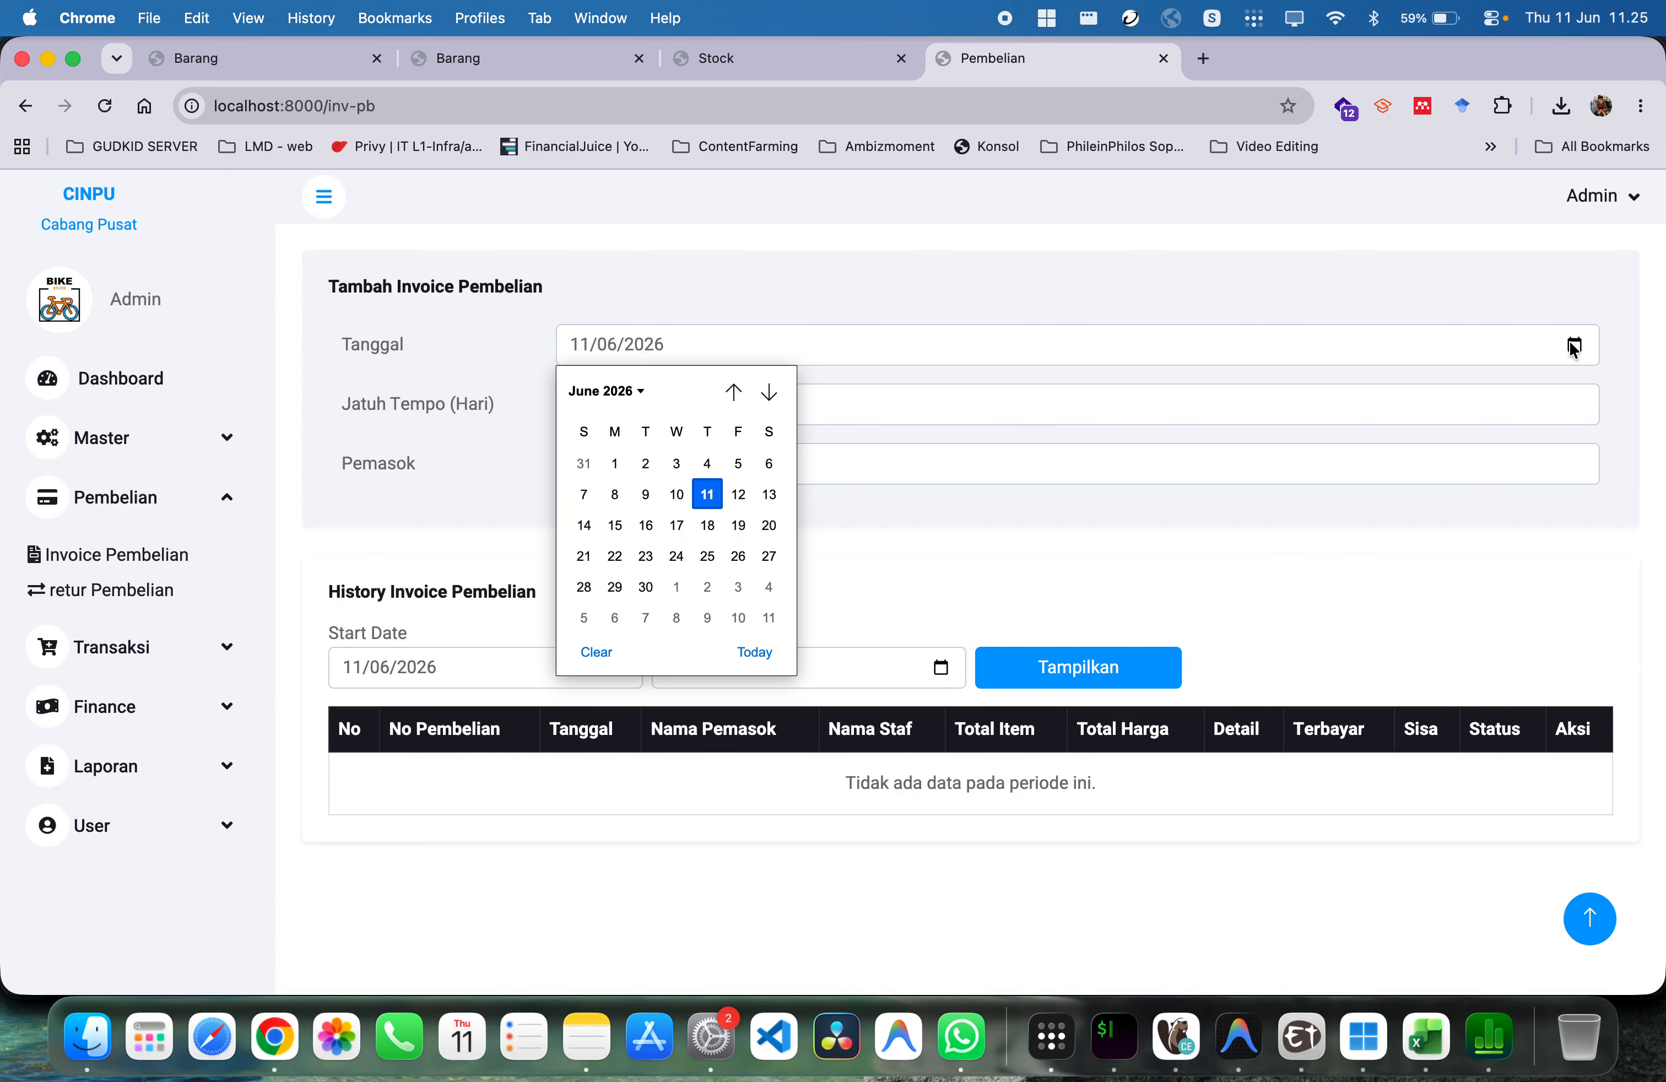
Set the purchase invoice's due term to 15 days, choose PT suplier in SURAKARTA as supplier, and start adding invoice details
click(701, 393)
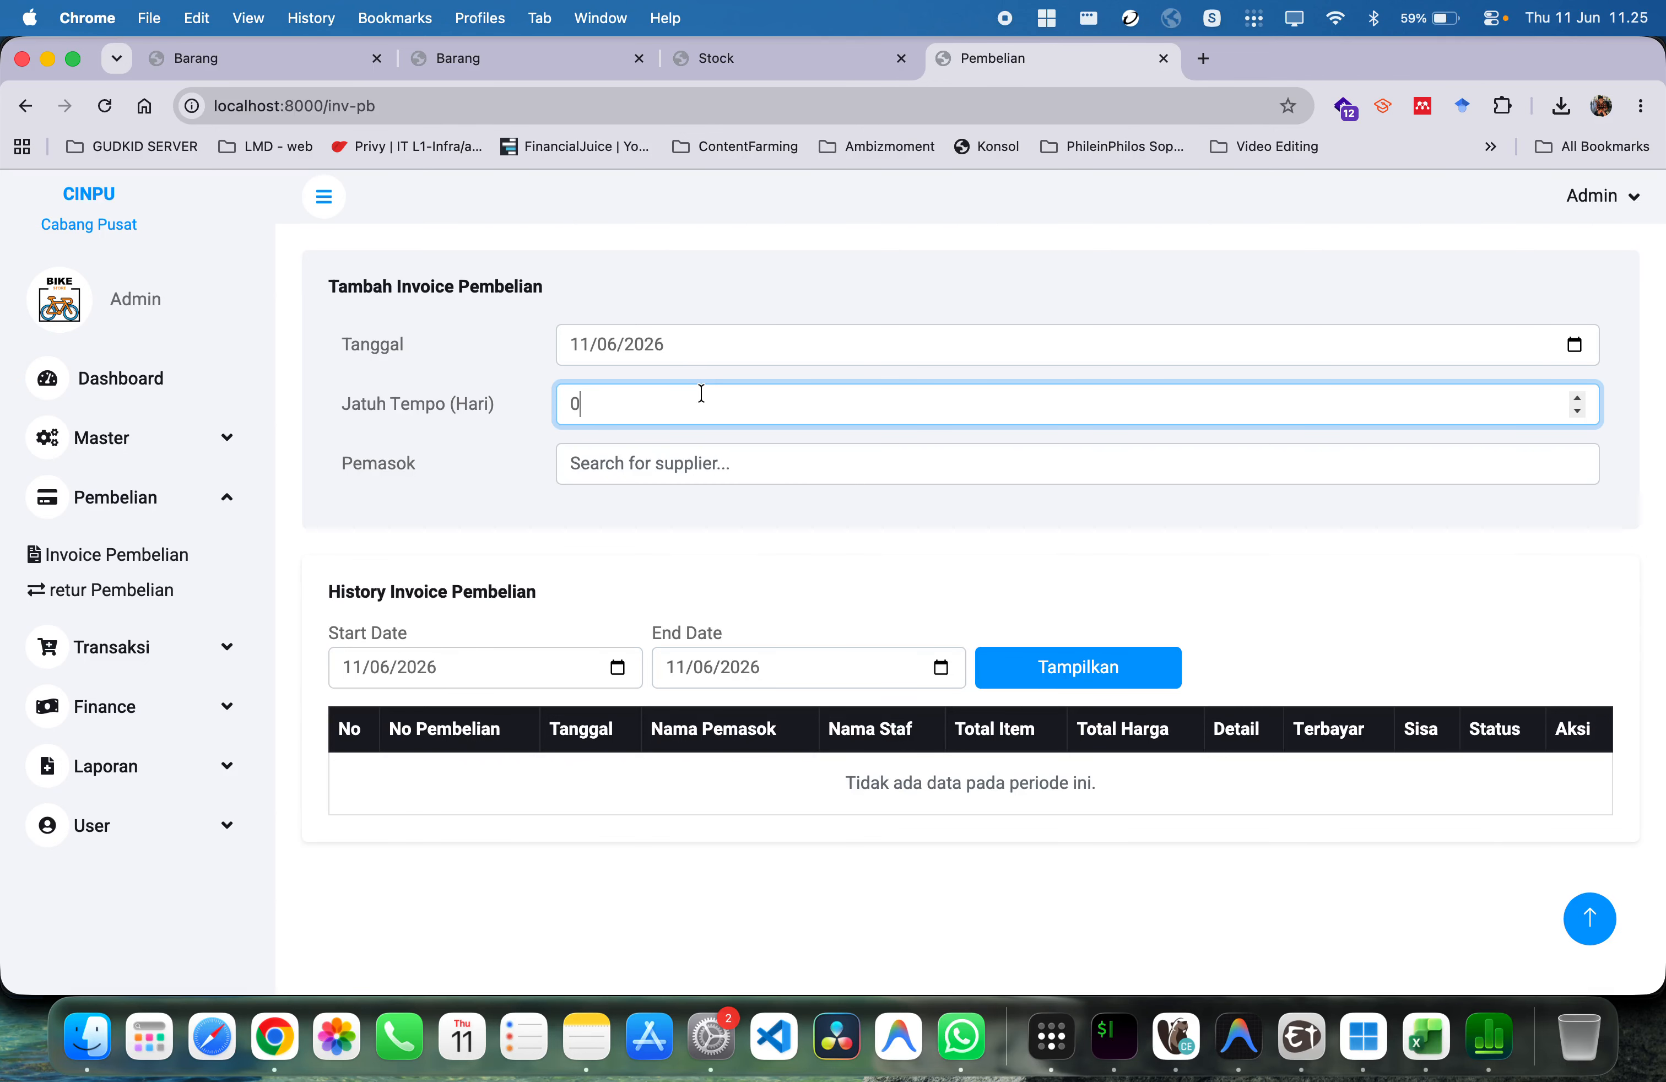
key(BackSpace)
text(30)
key(BackSpace)
text(15)
click(658, 439)
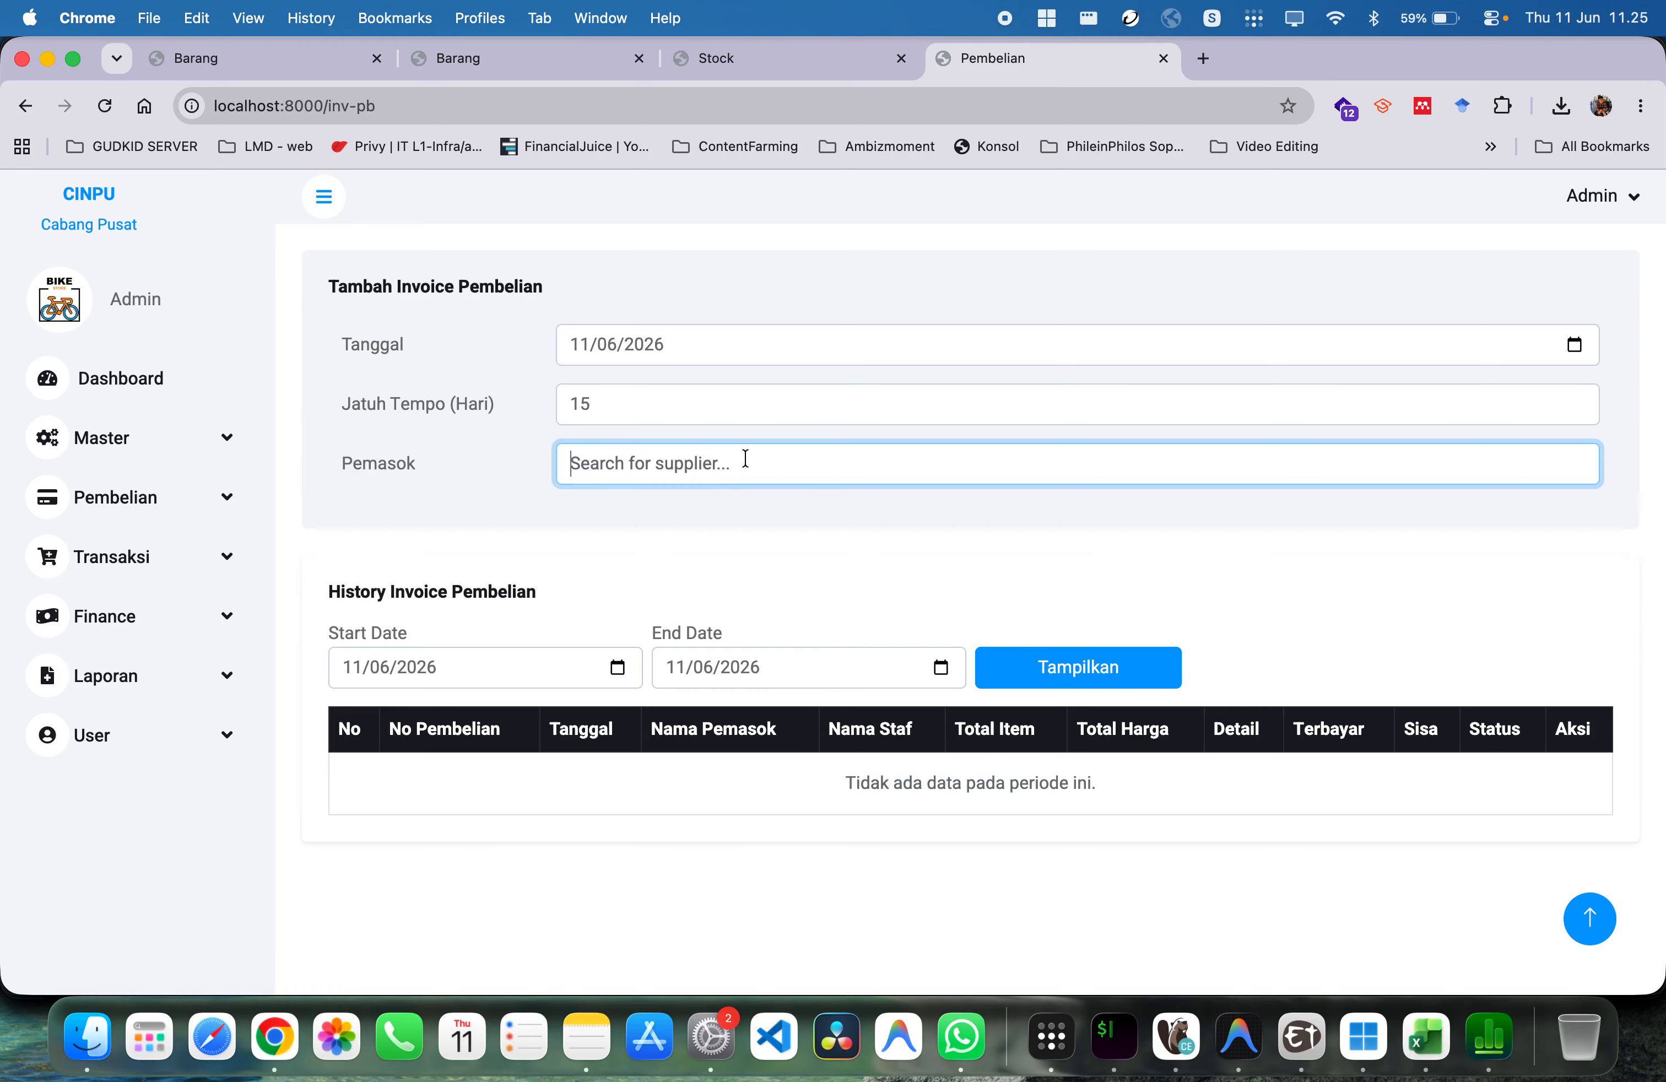
text(sur)
click(764, 523)
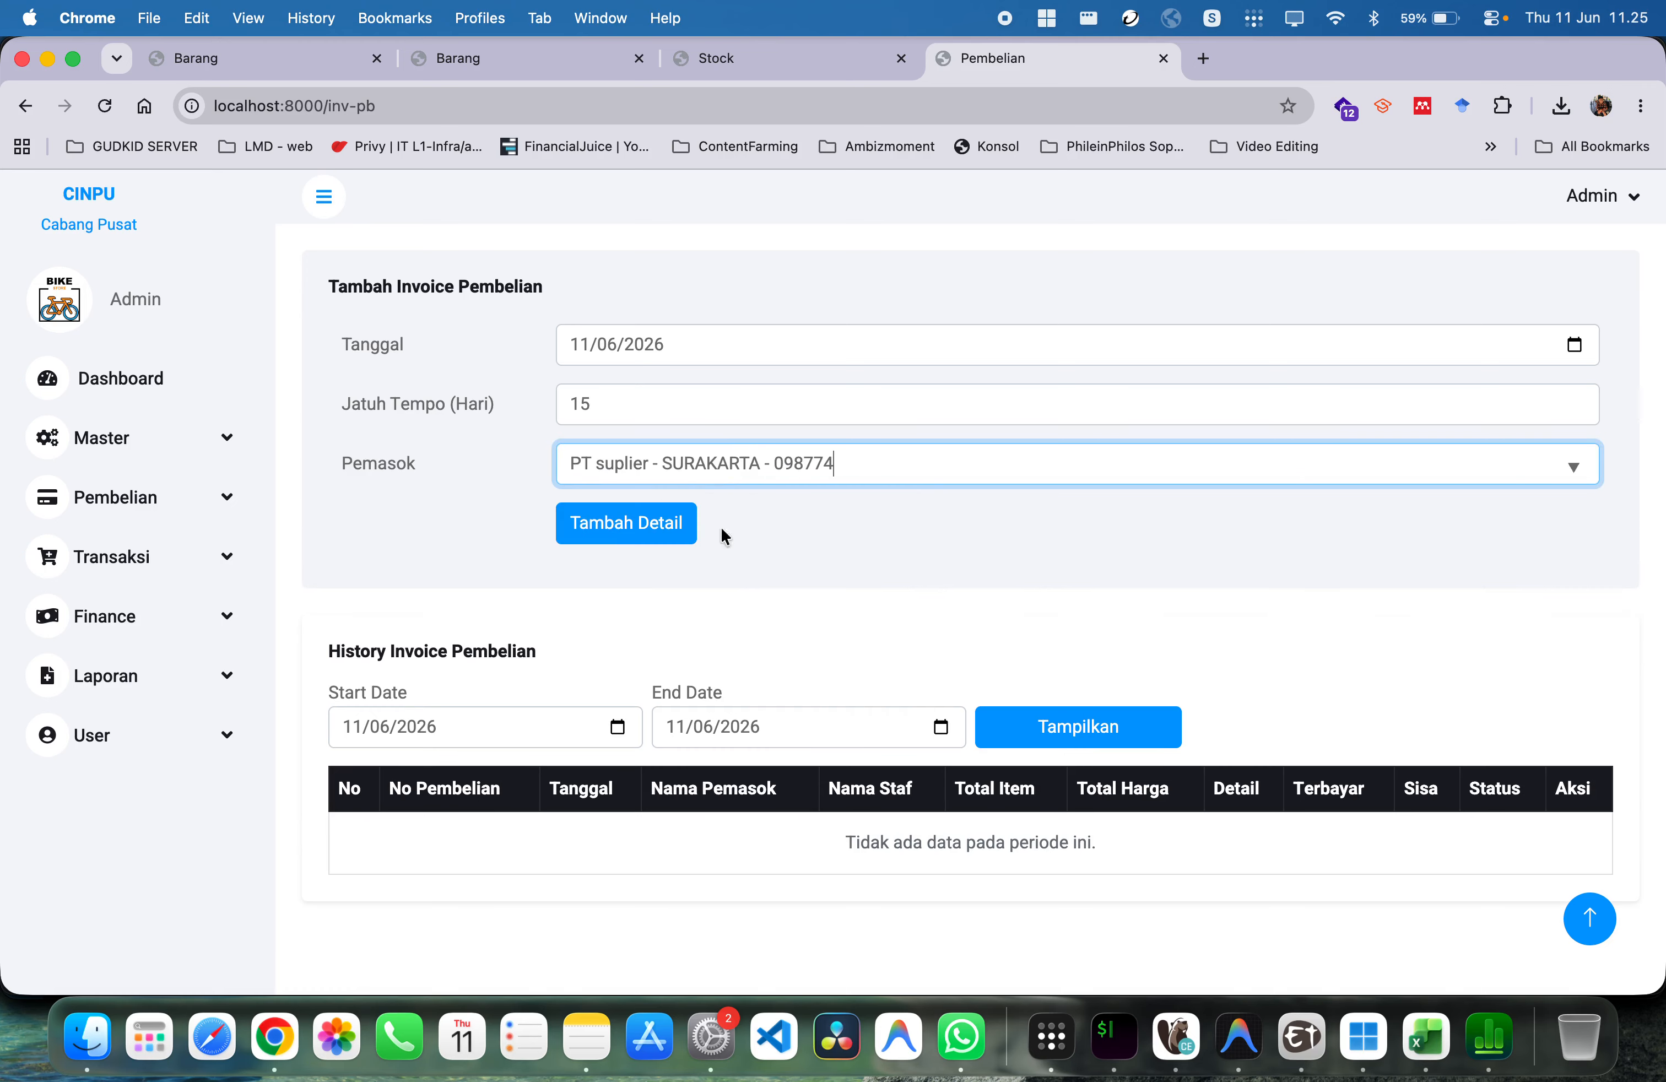
click(652, 522)
Add the item tepung to the purchase invoice with quantity 12 and a purchase price of 6000
click(623, 556)
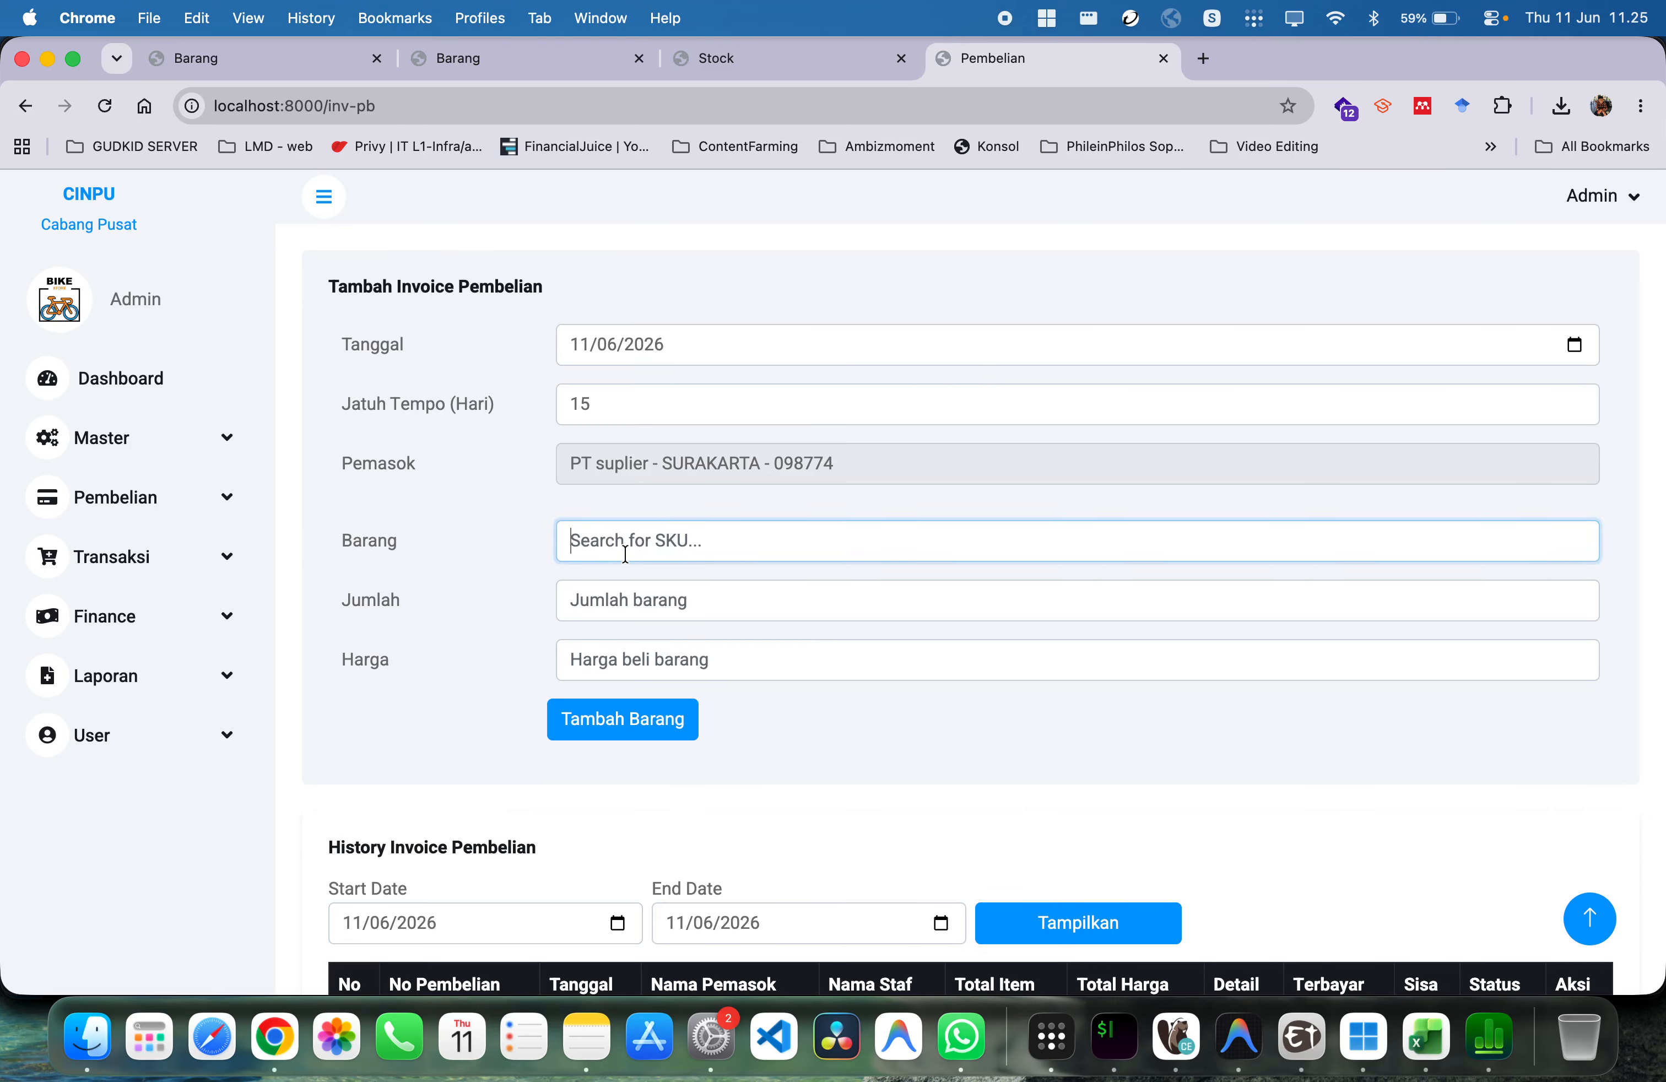
text(tel)
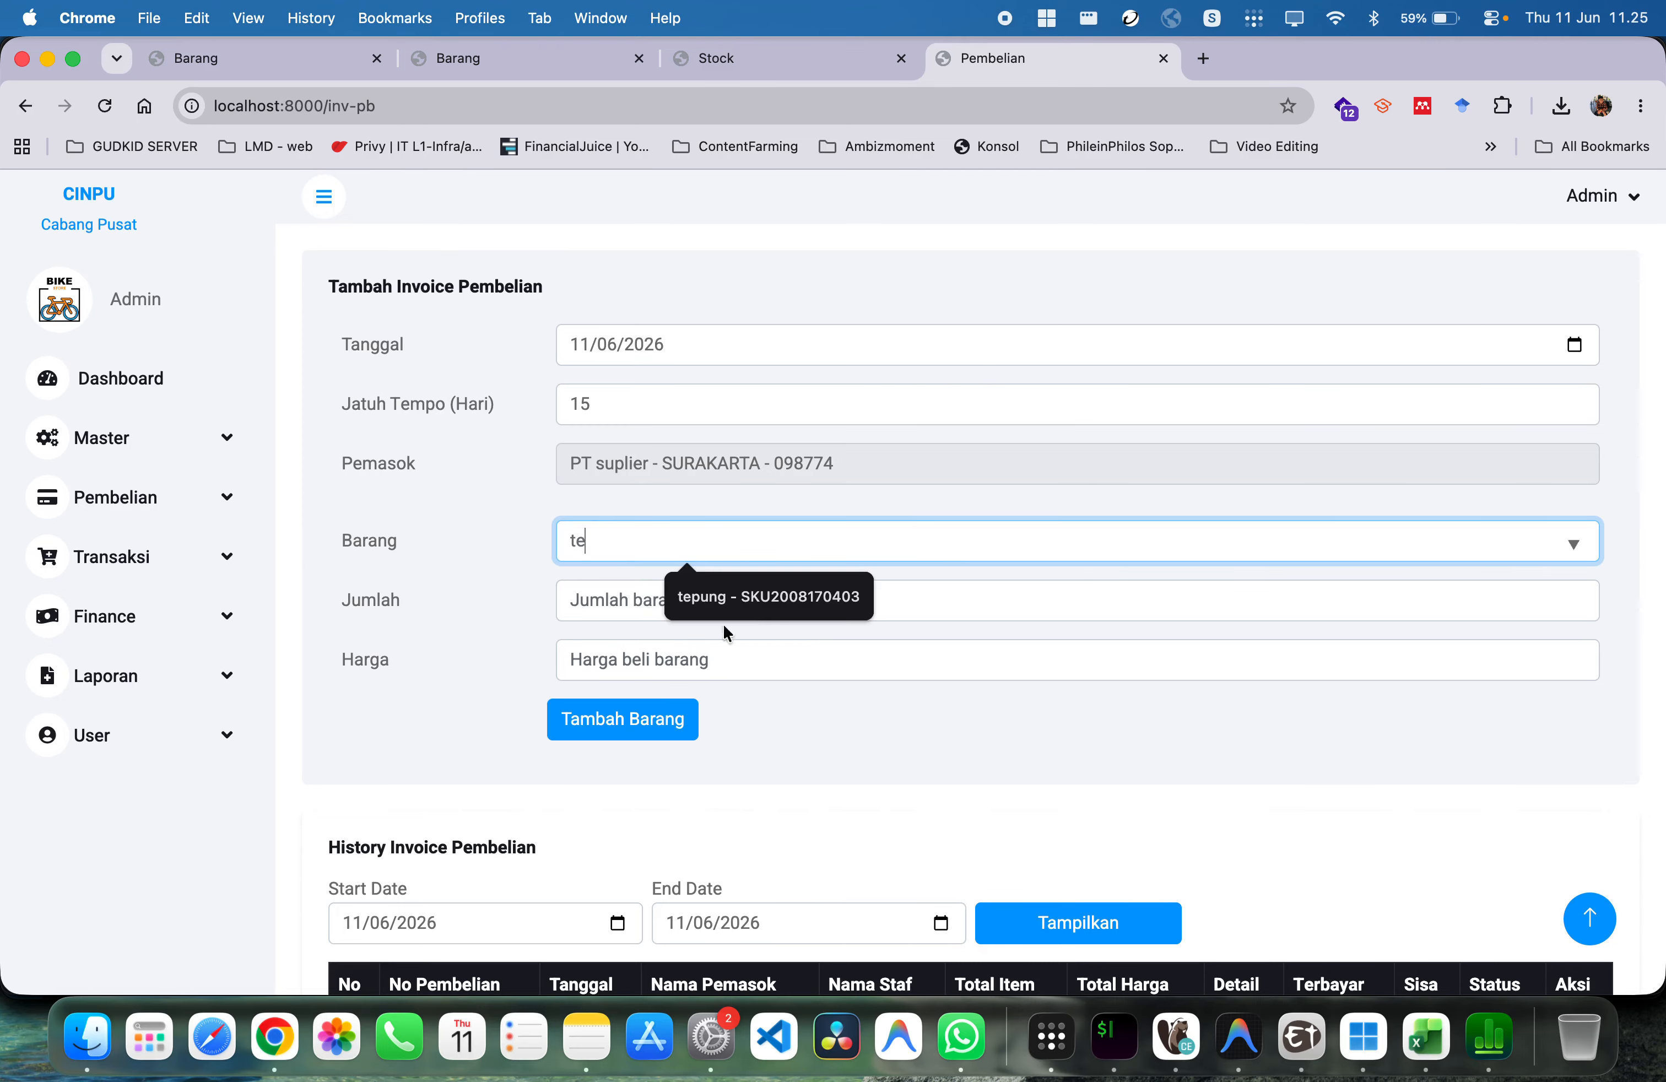
click(757, 599)
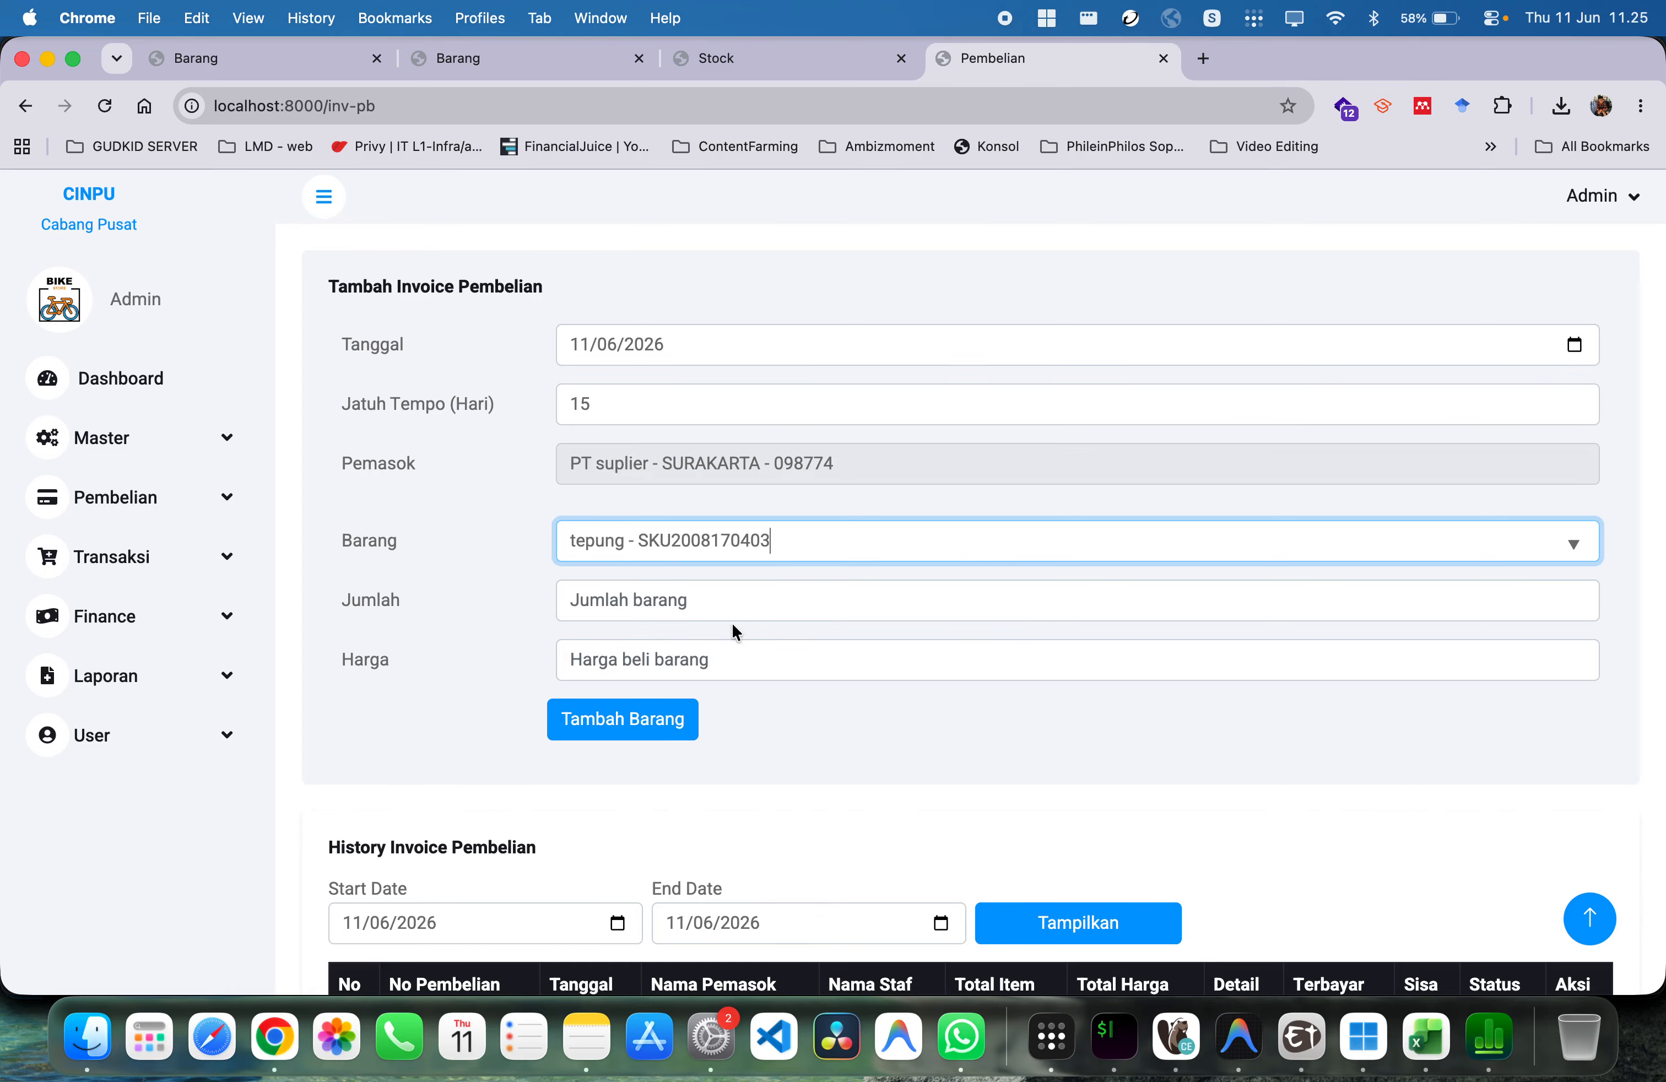
click(733, 603)
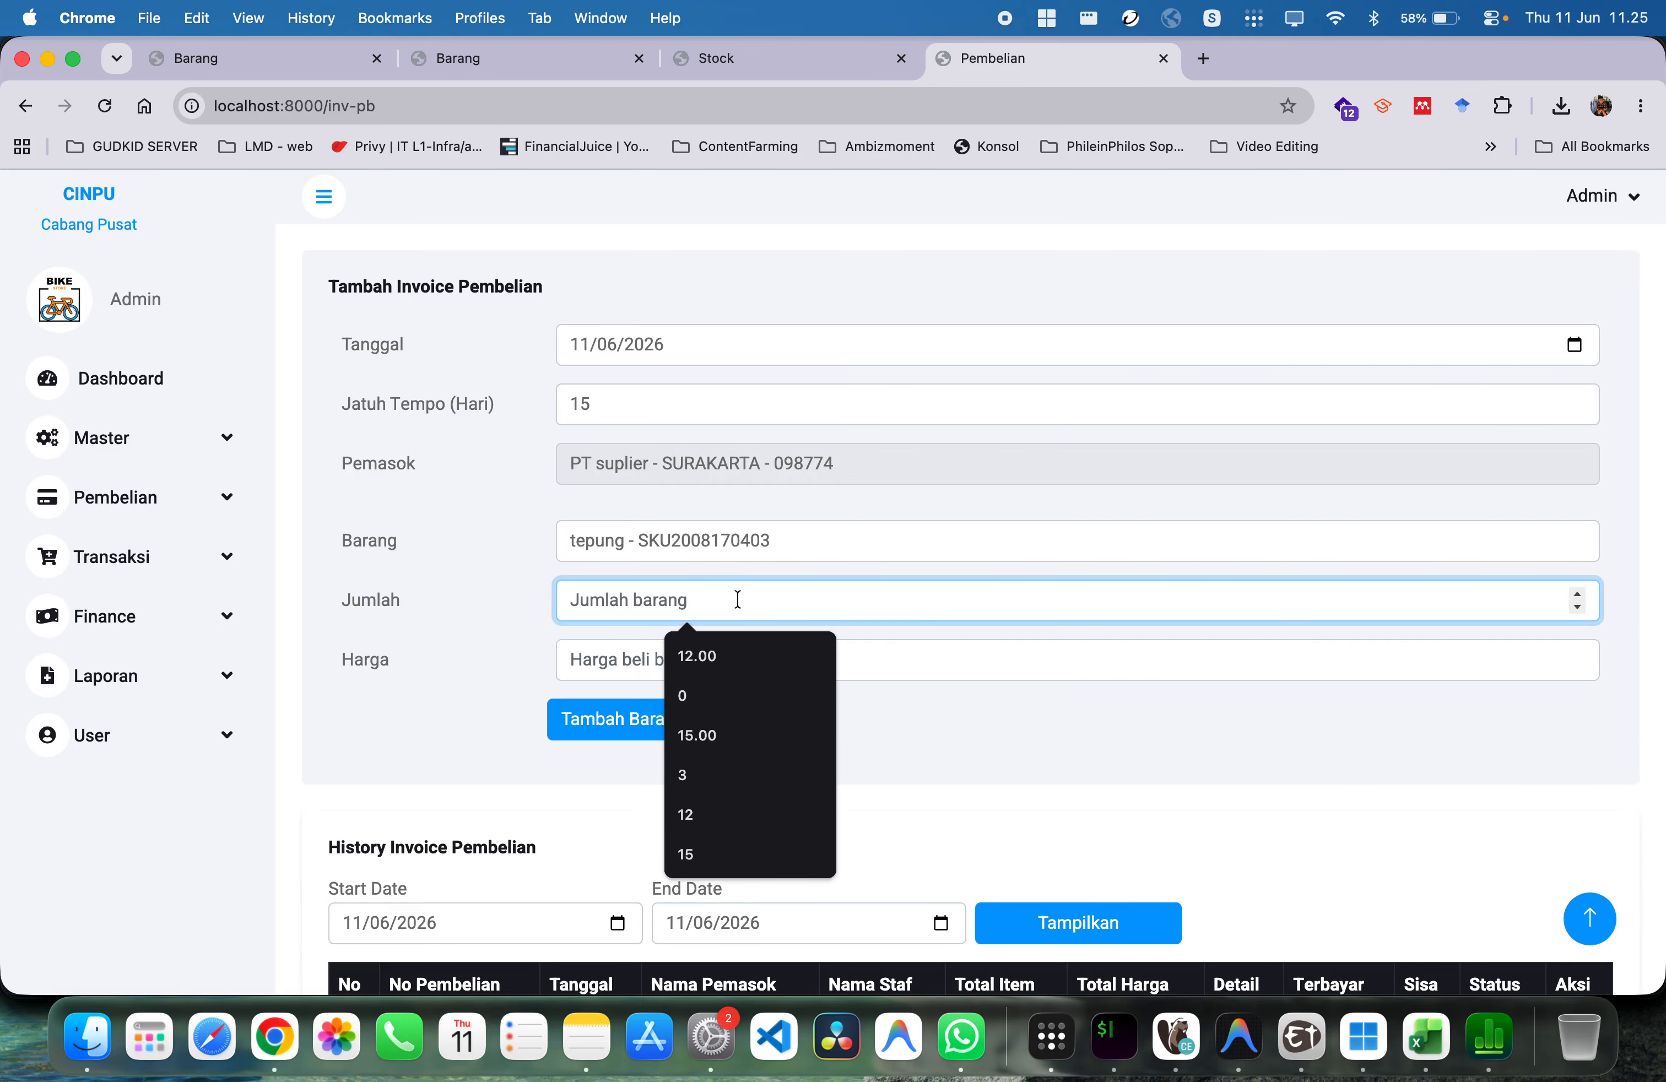
text(12)
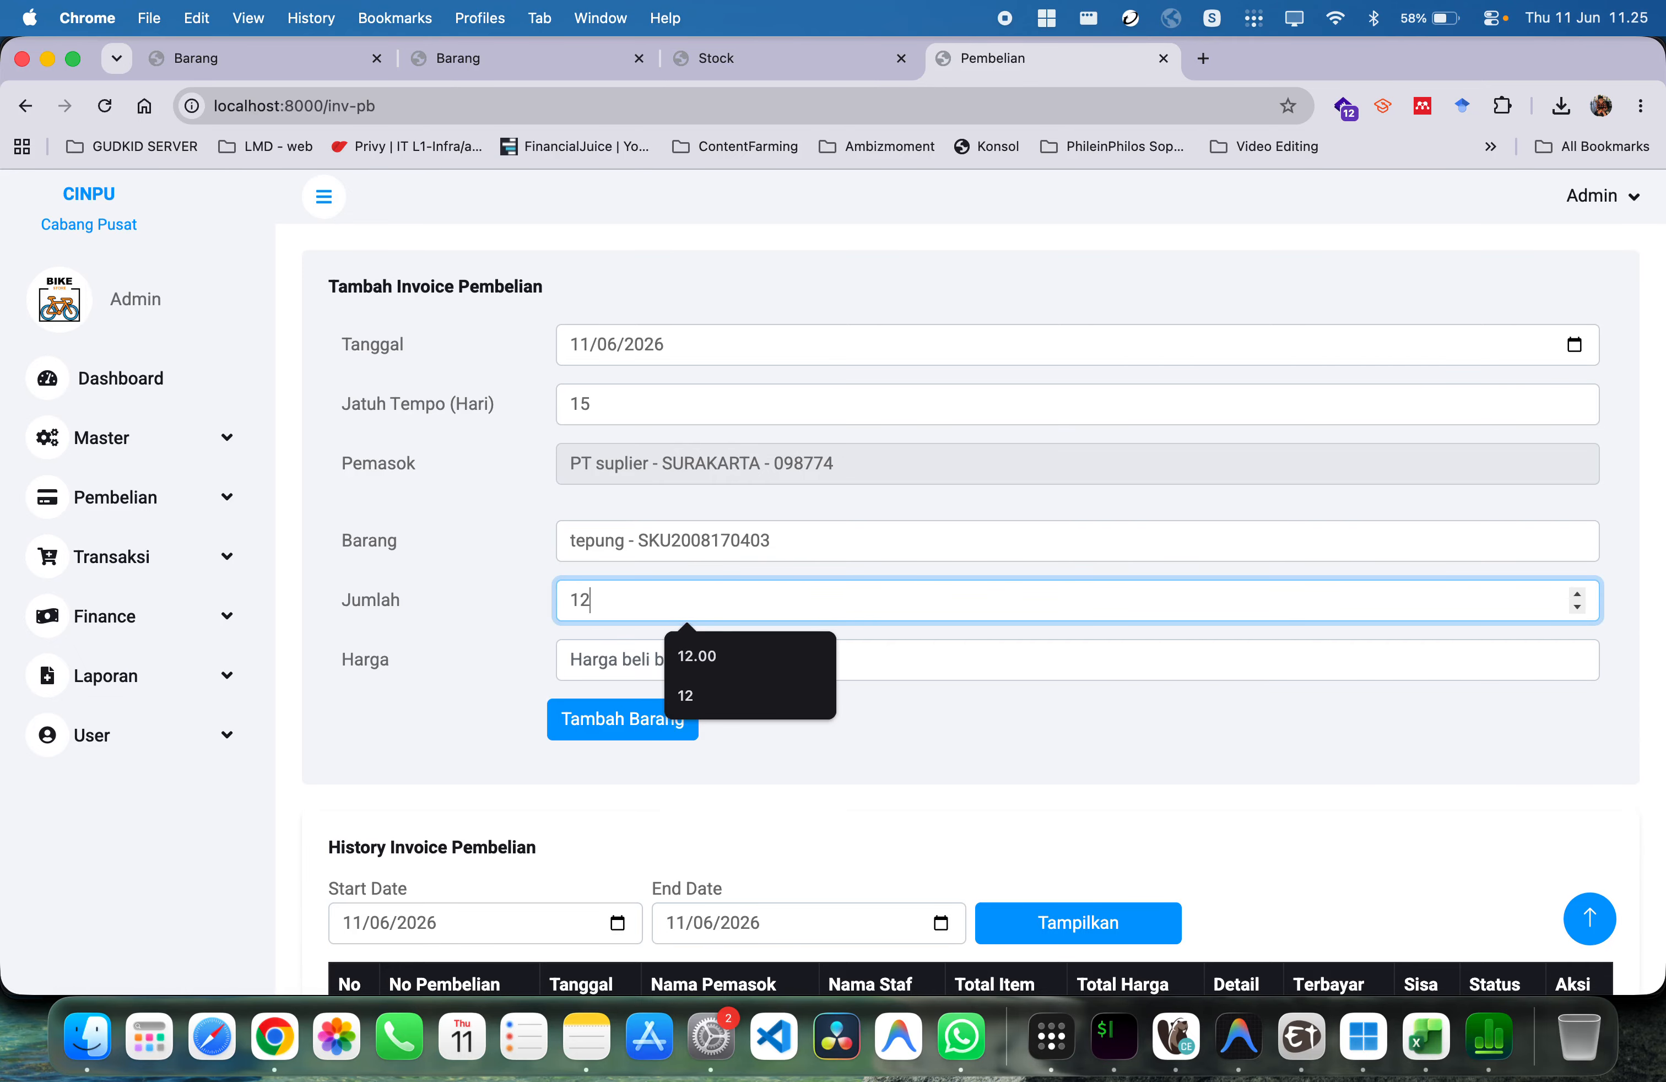
click(603, 644)
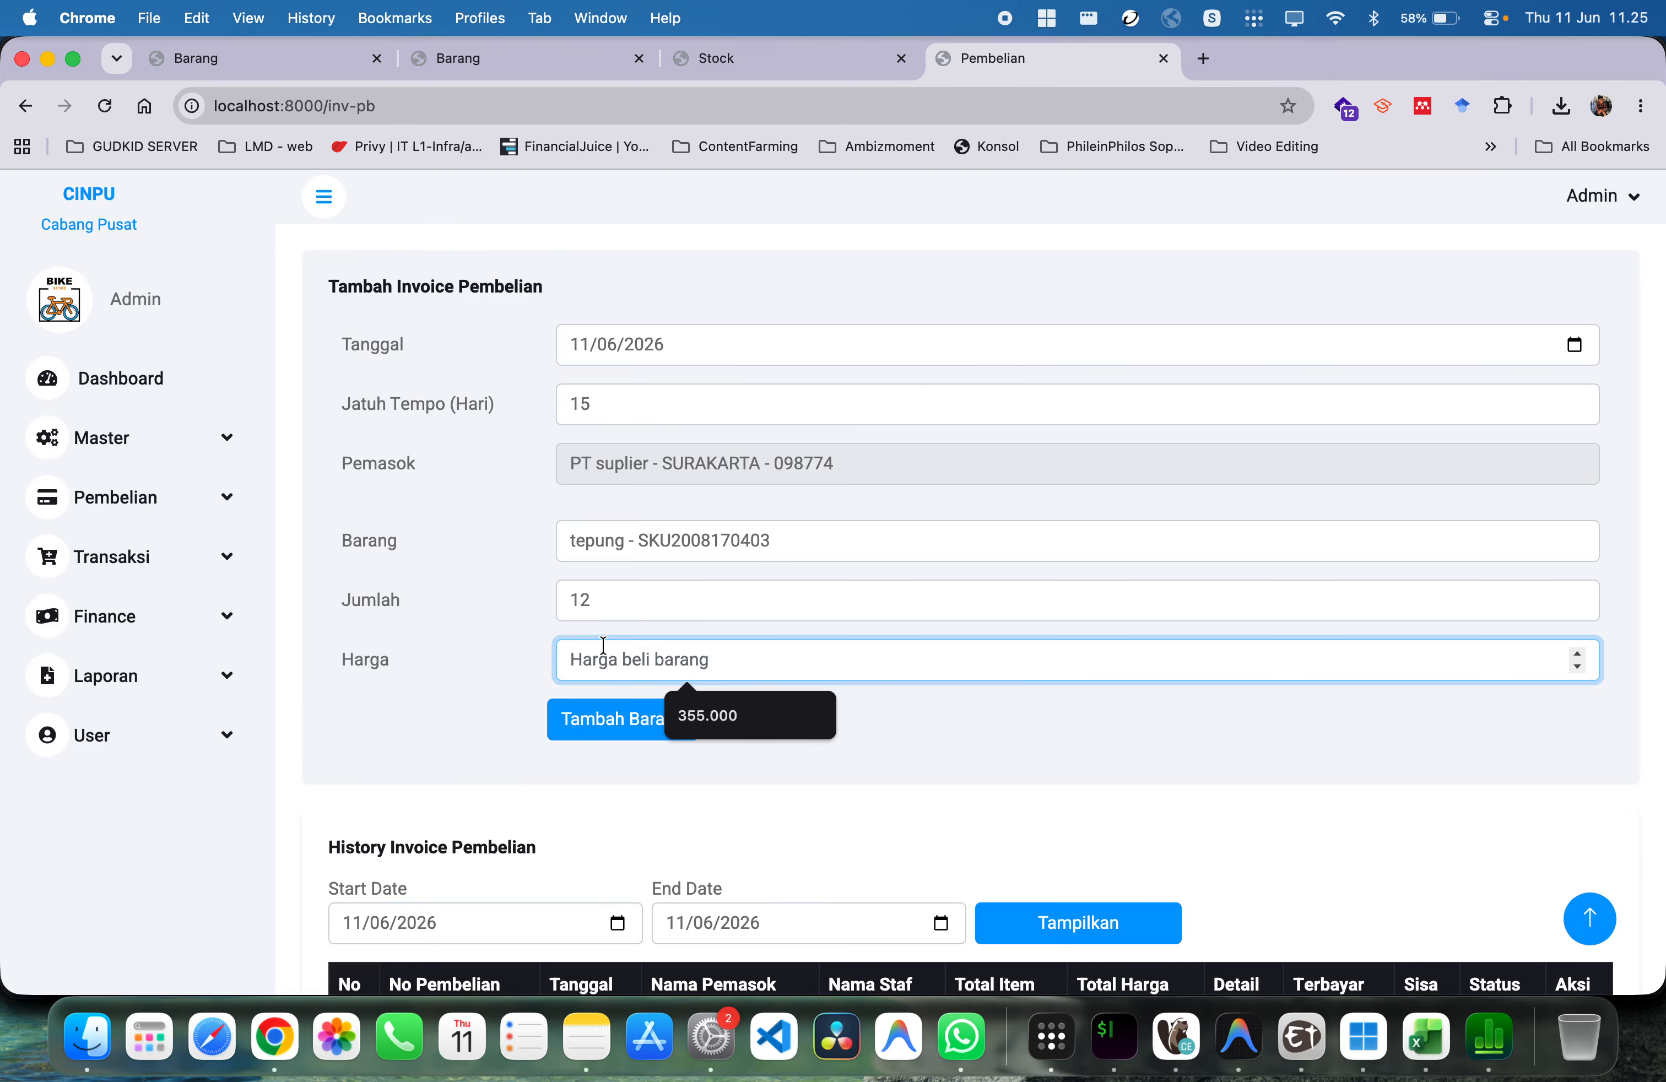
text(6)
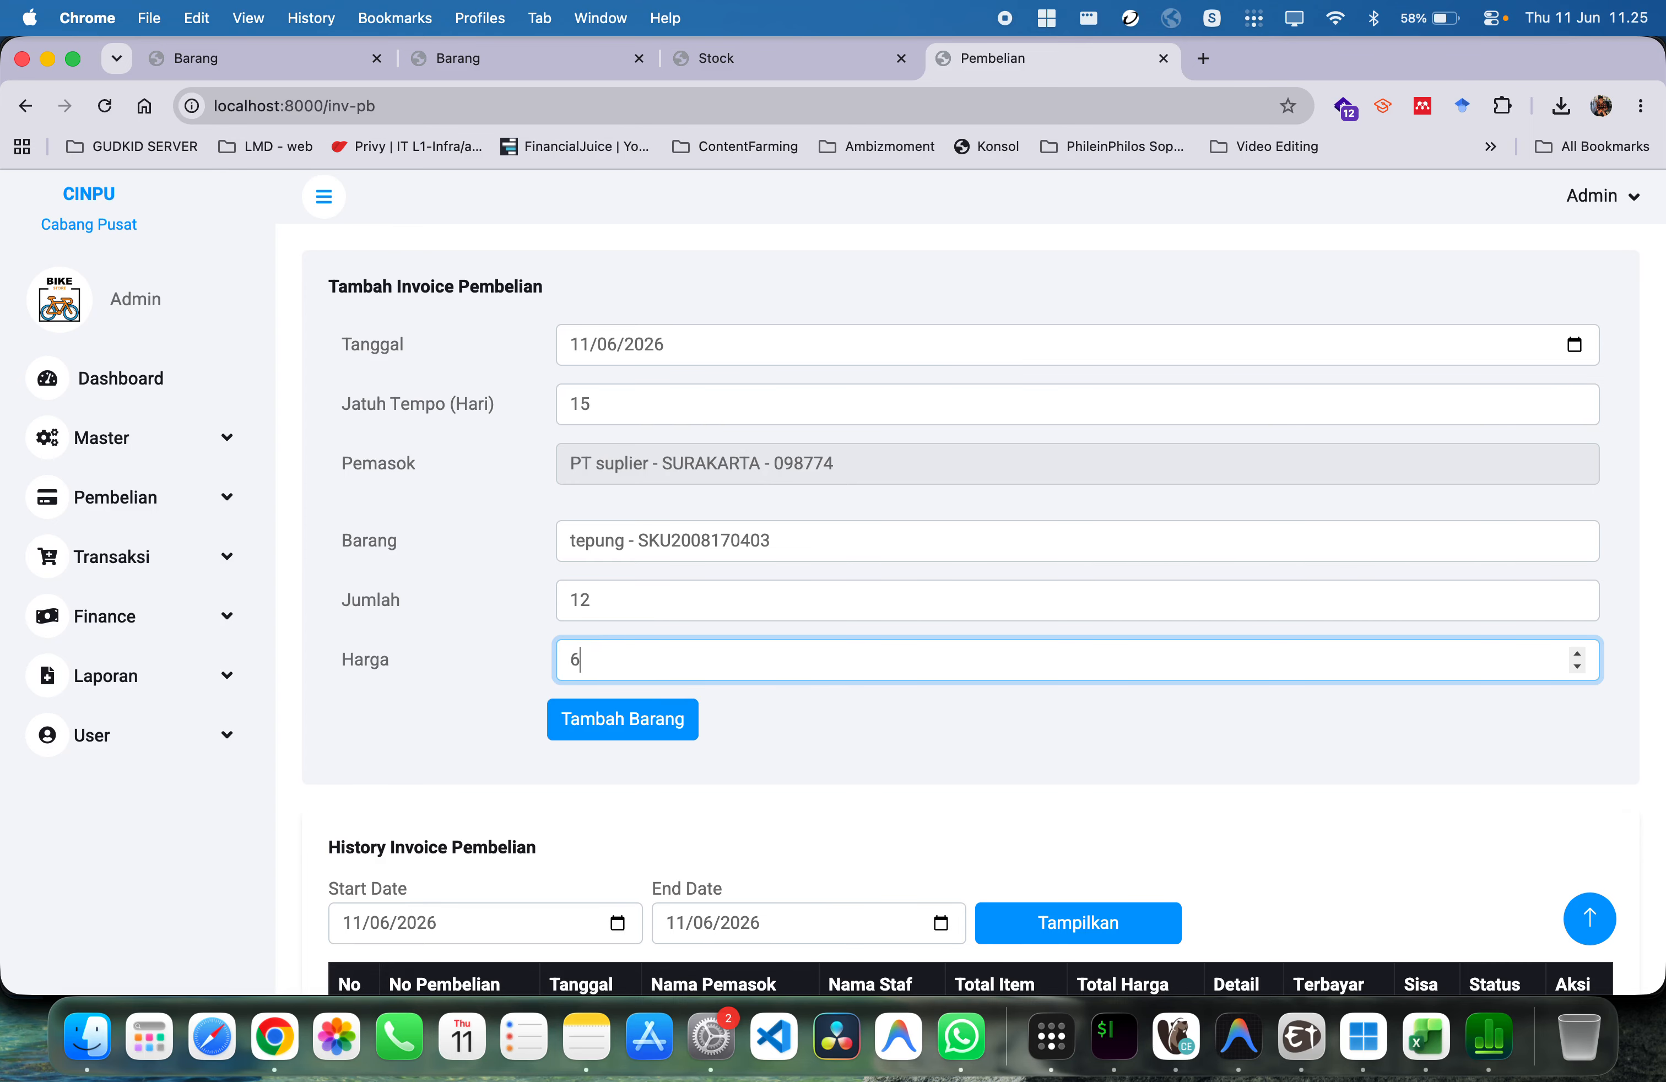
text(000)
click(573, 719)
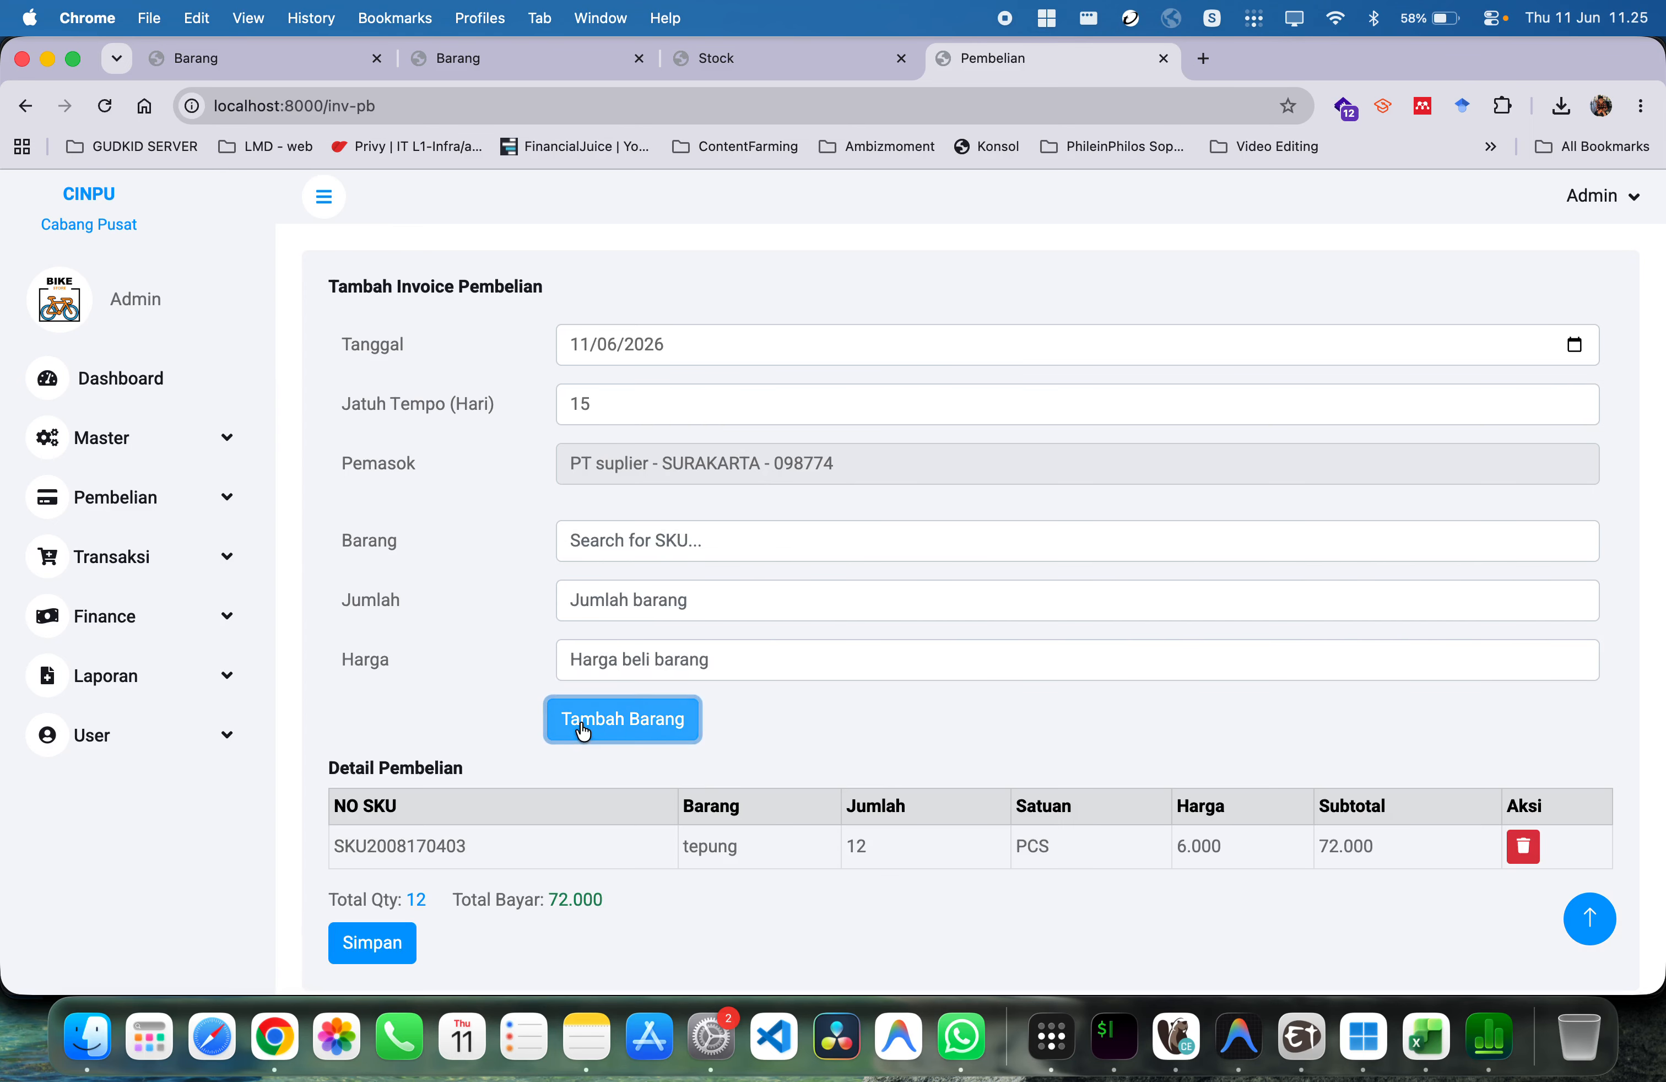
Review the tepung line in the purchase details, save the purchase invoice, and acknowledge the confirmation
scroll(699, 792, down, 3)
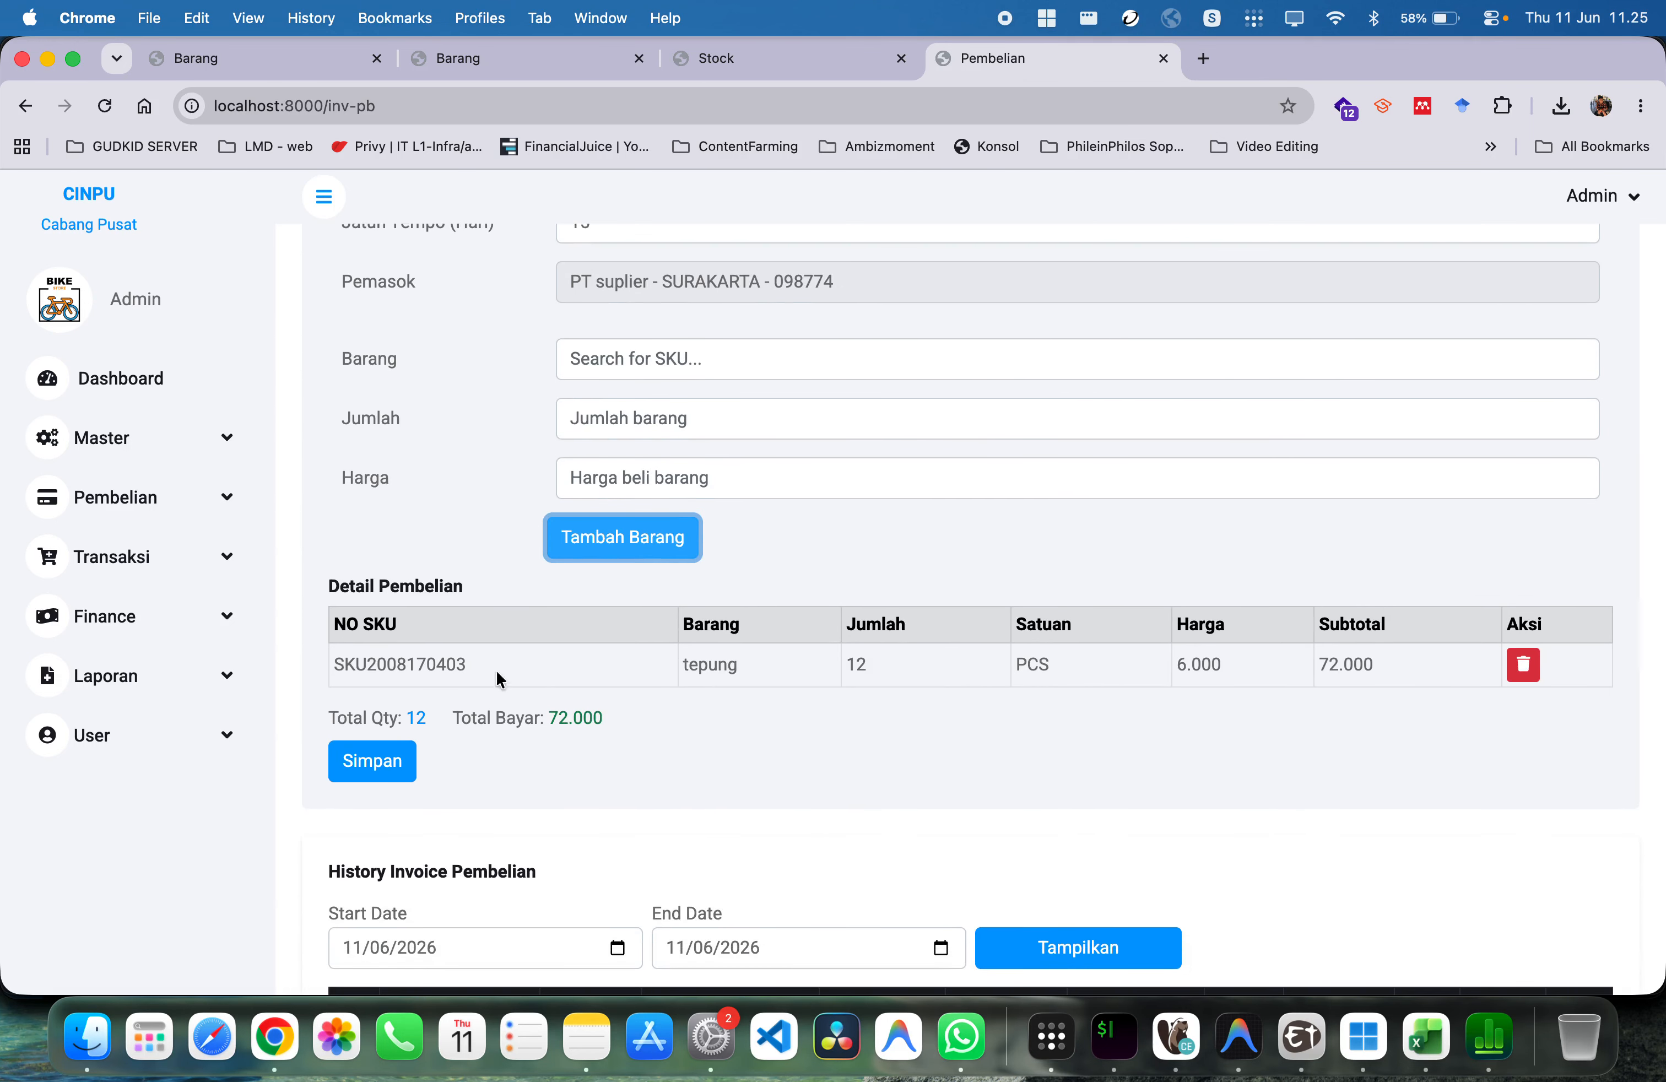
double_click(1212, 666)
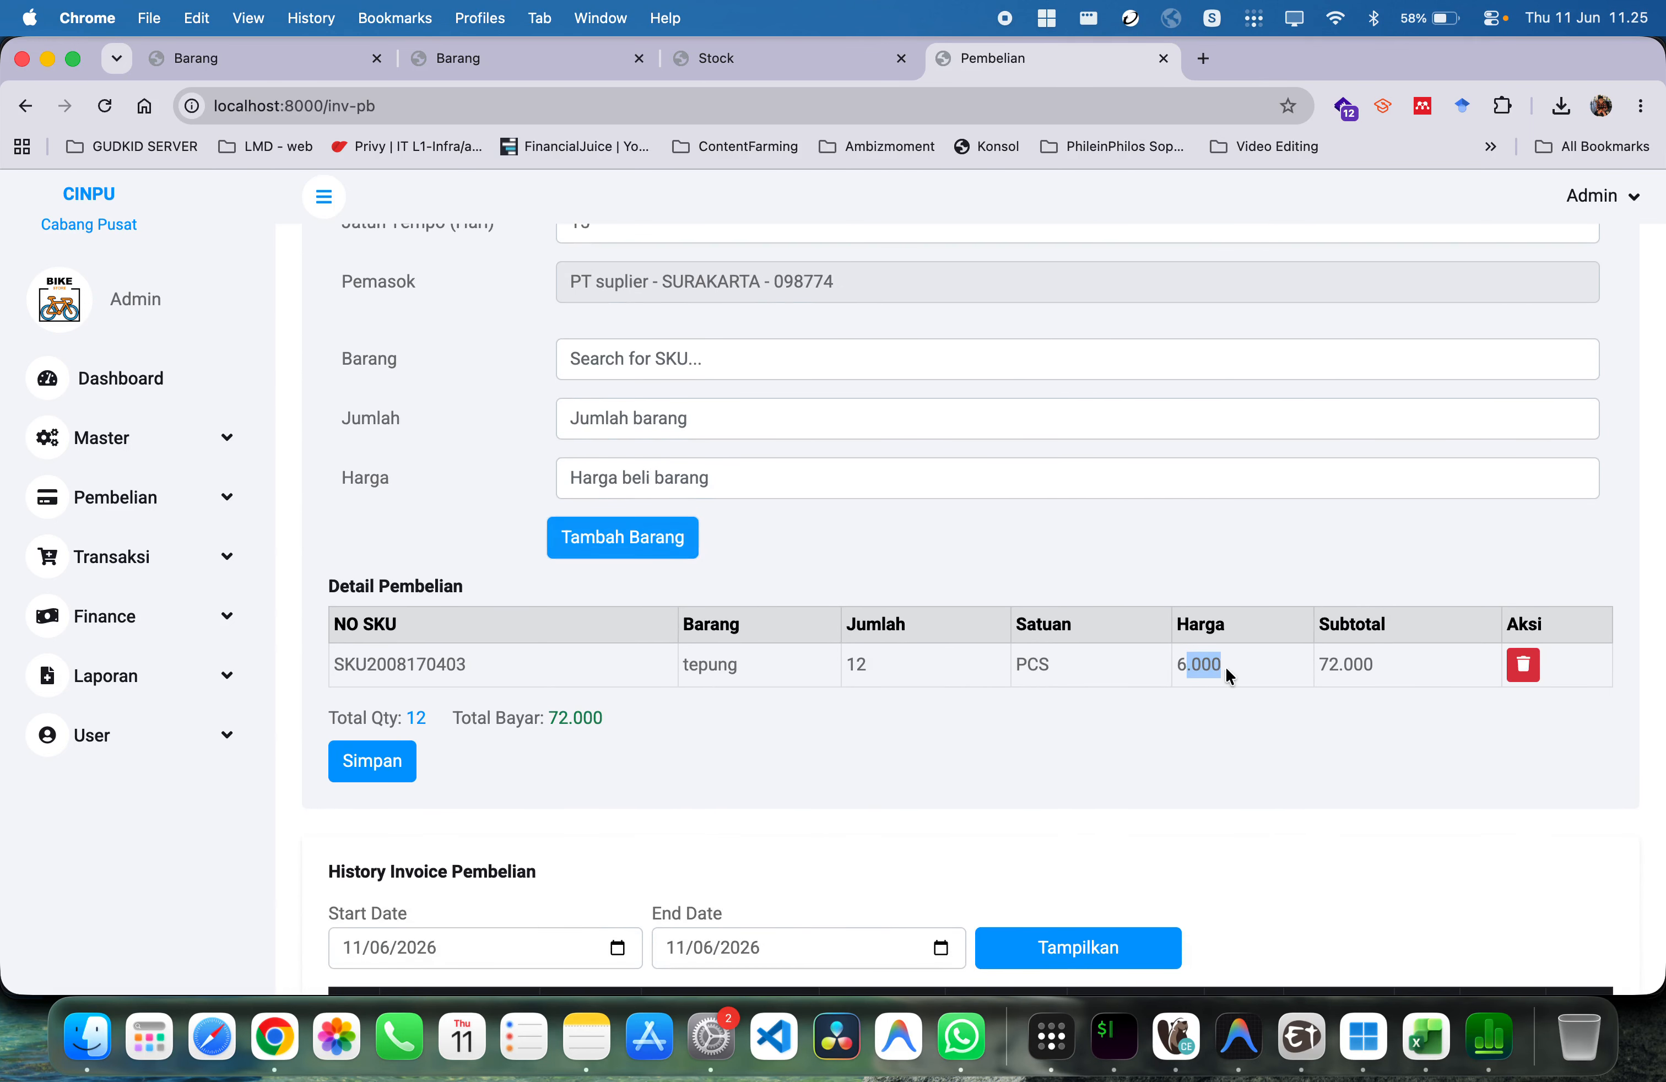
click(1216, 665)
scroll(578, 727, down, 2)
click(354, 689)
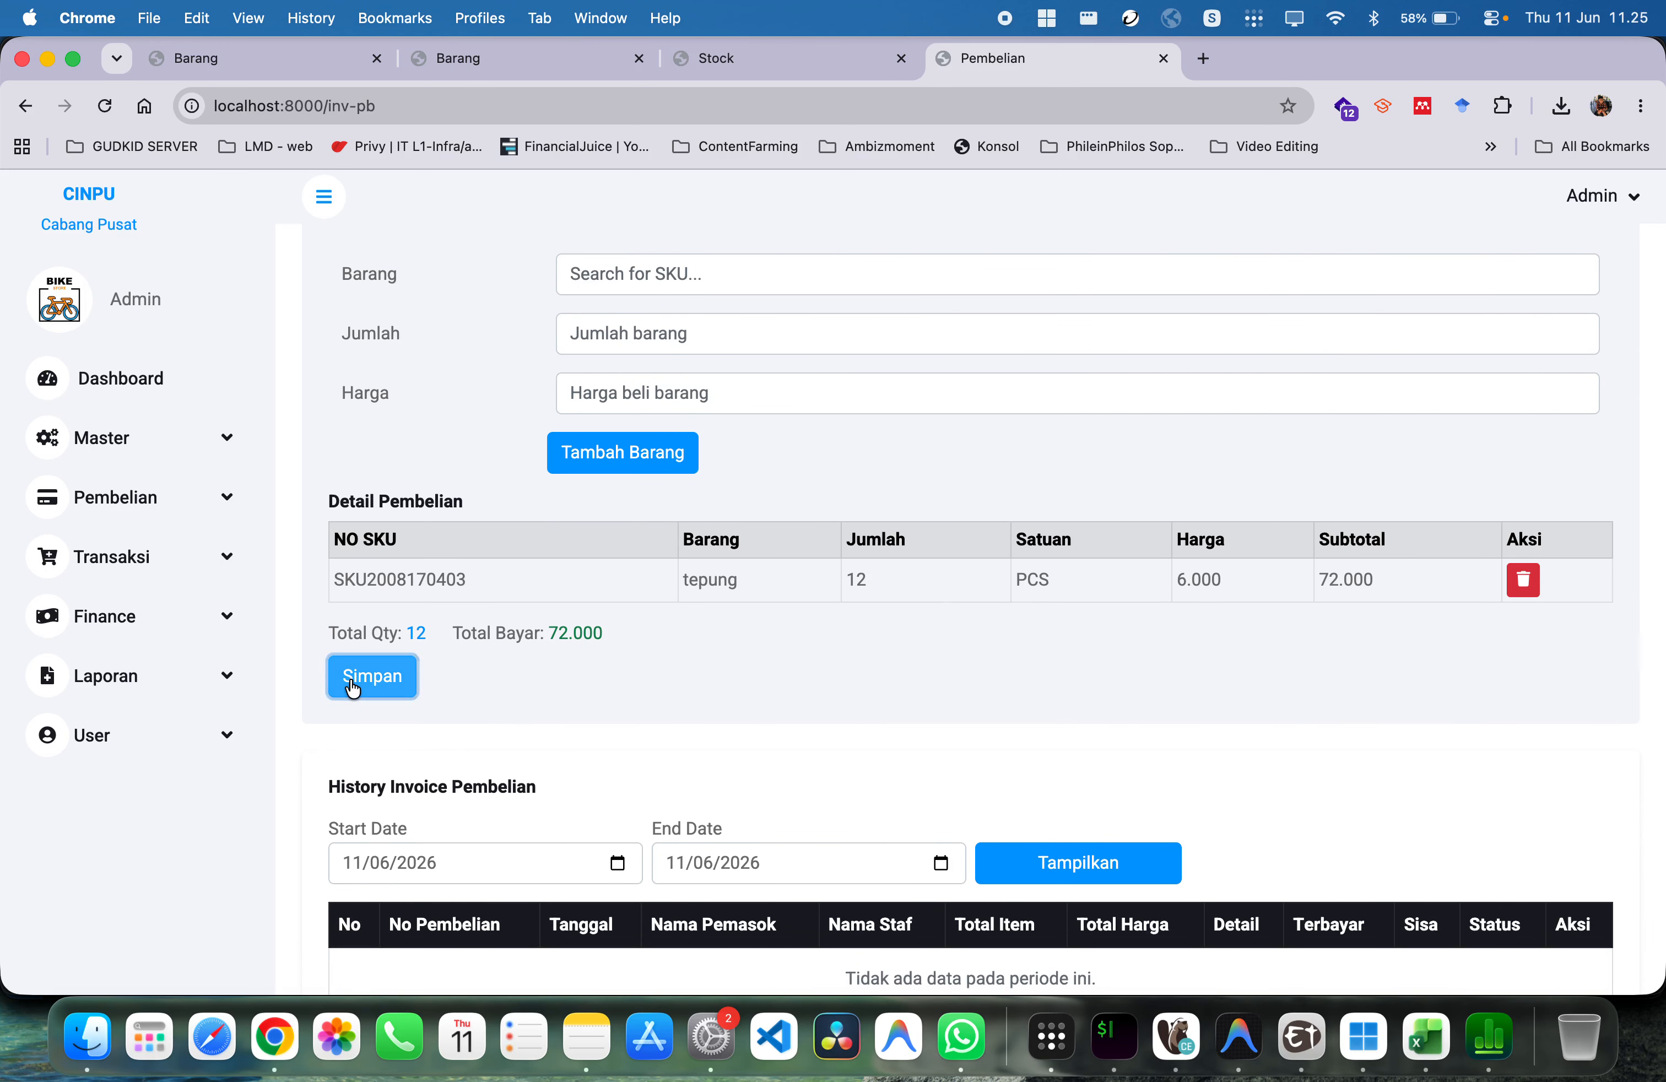
scroll(391, 673, down, 1)
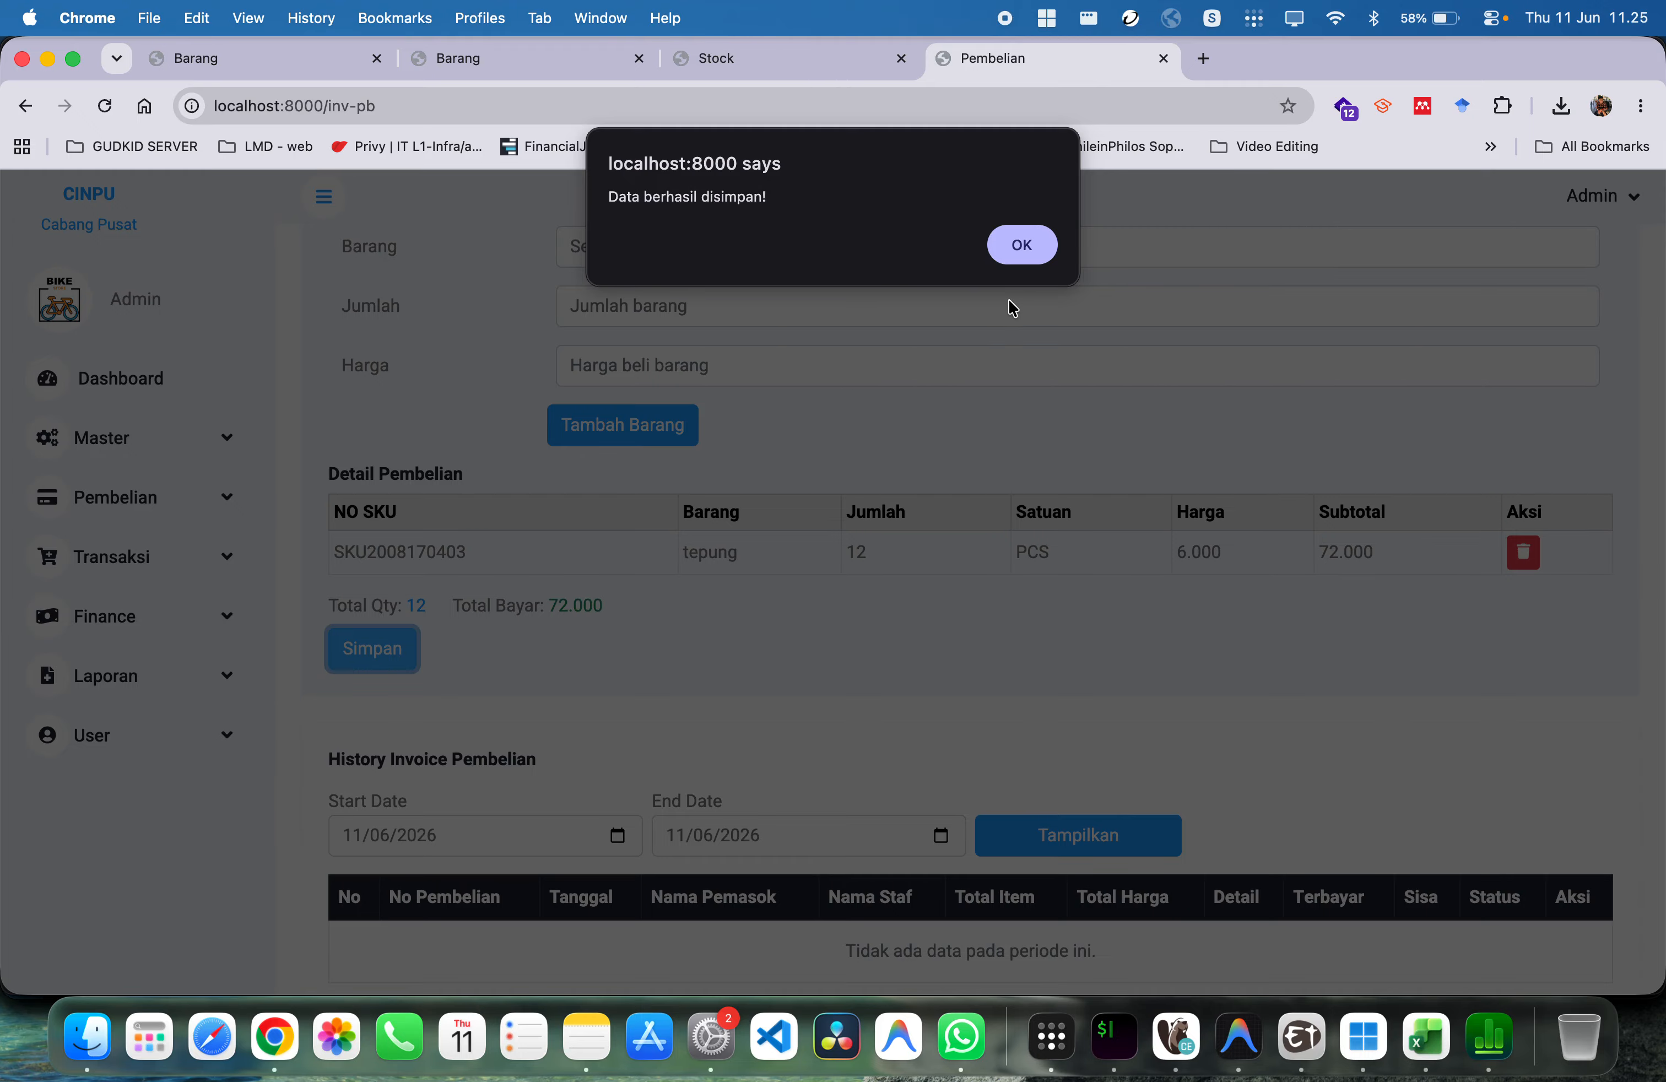
click(1003, 261)
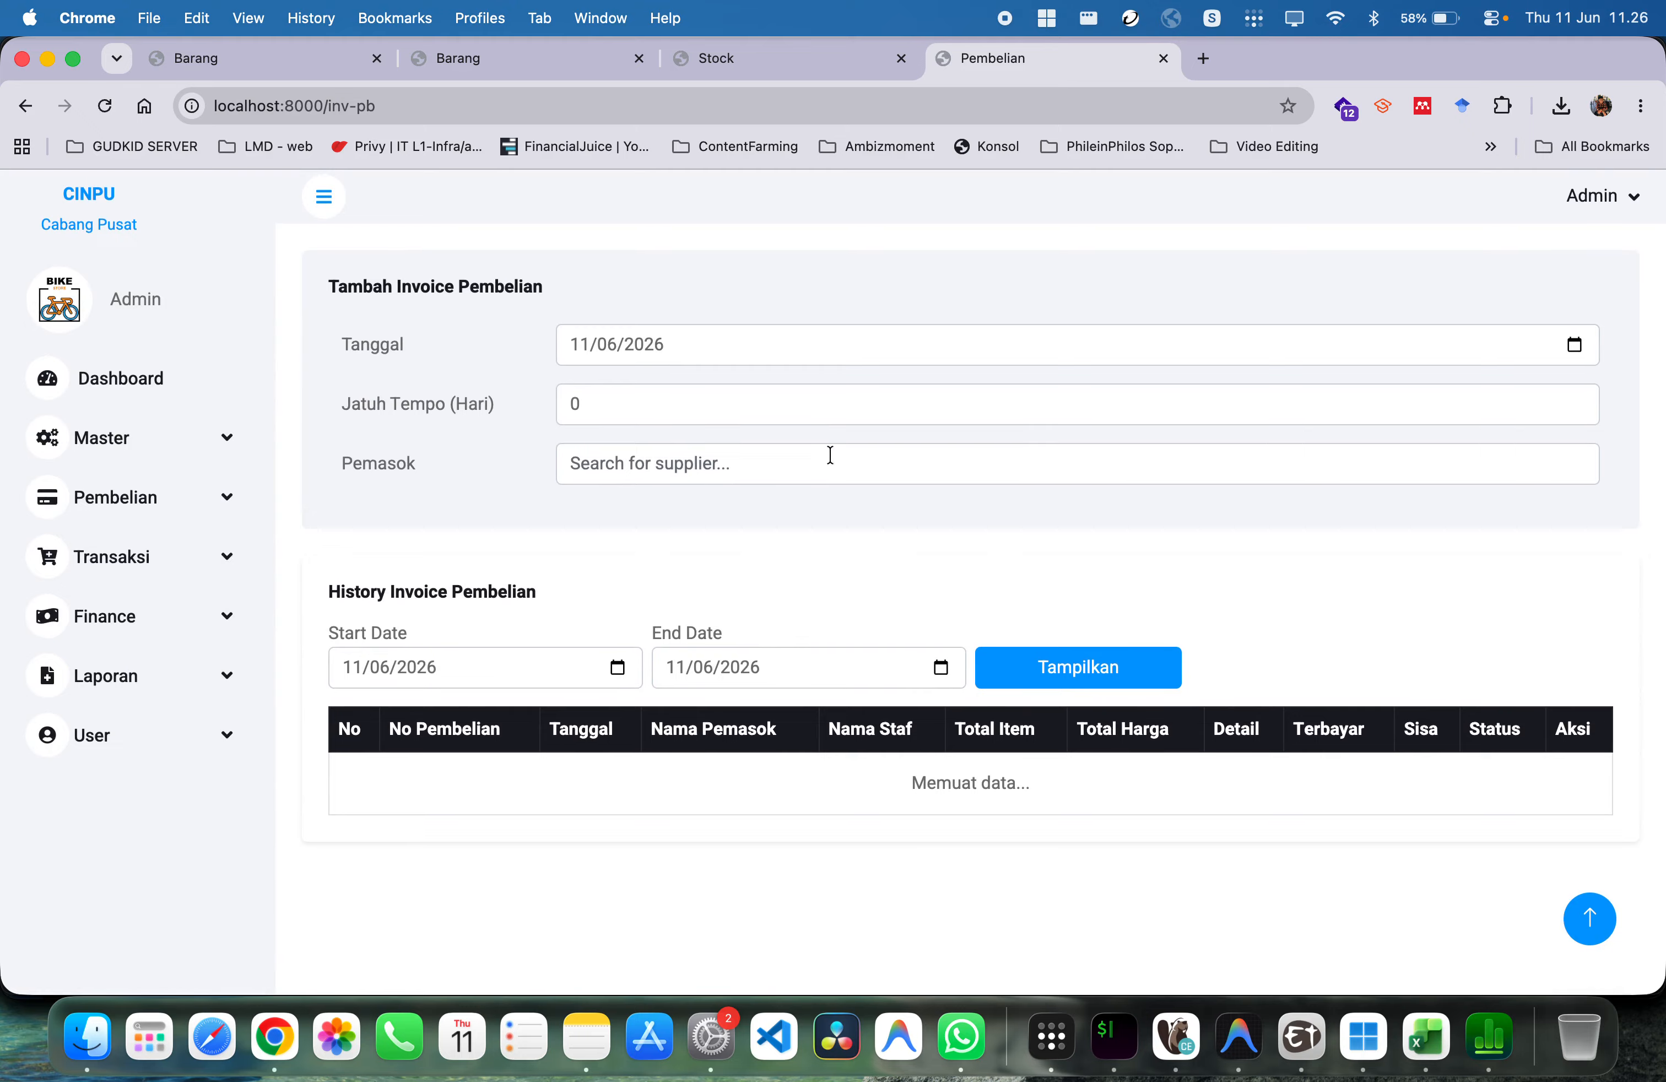
Display the purchase invoice history for 11/06/2026 and briefly expand the PT suplier invoice's item details
click(1050, 678)
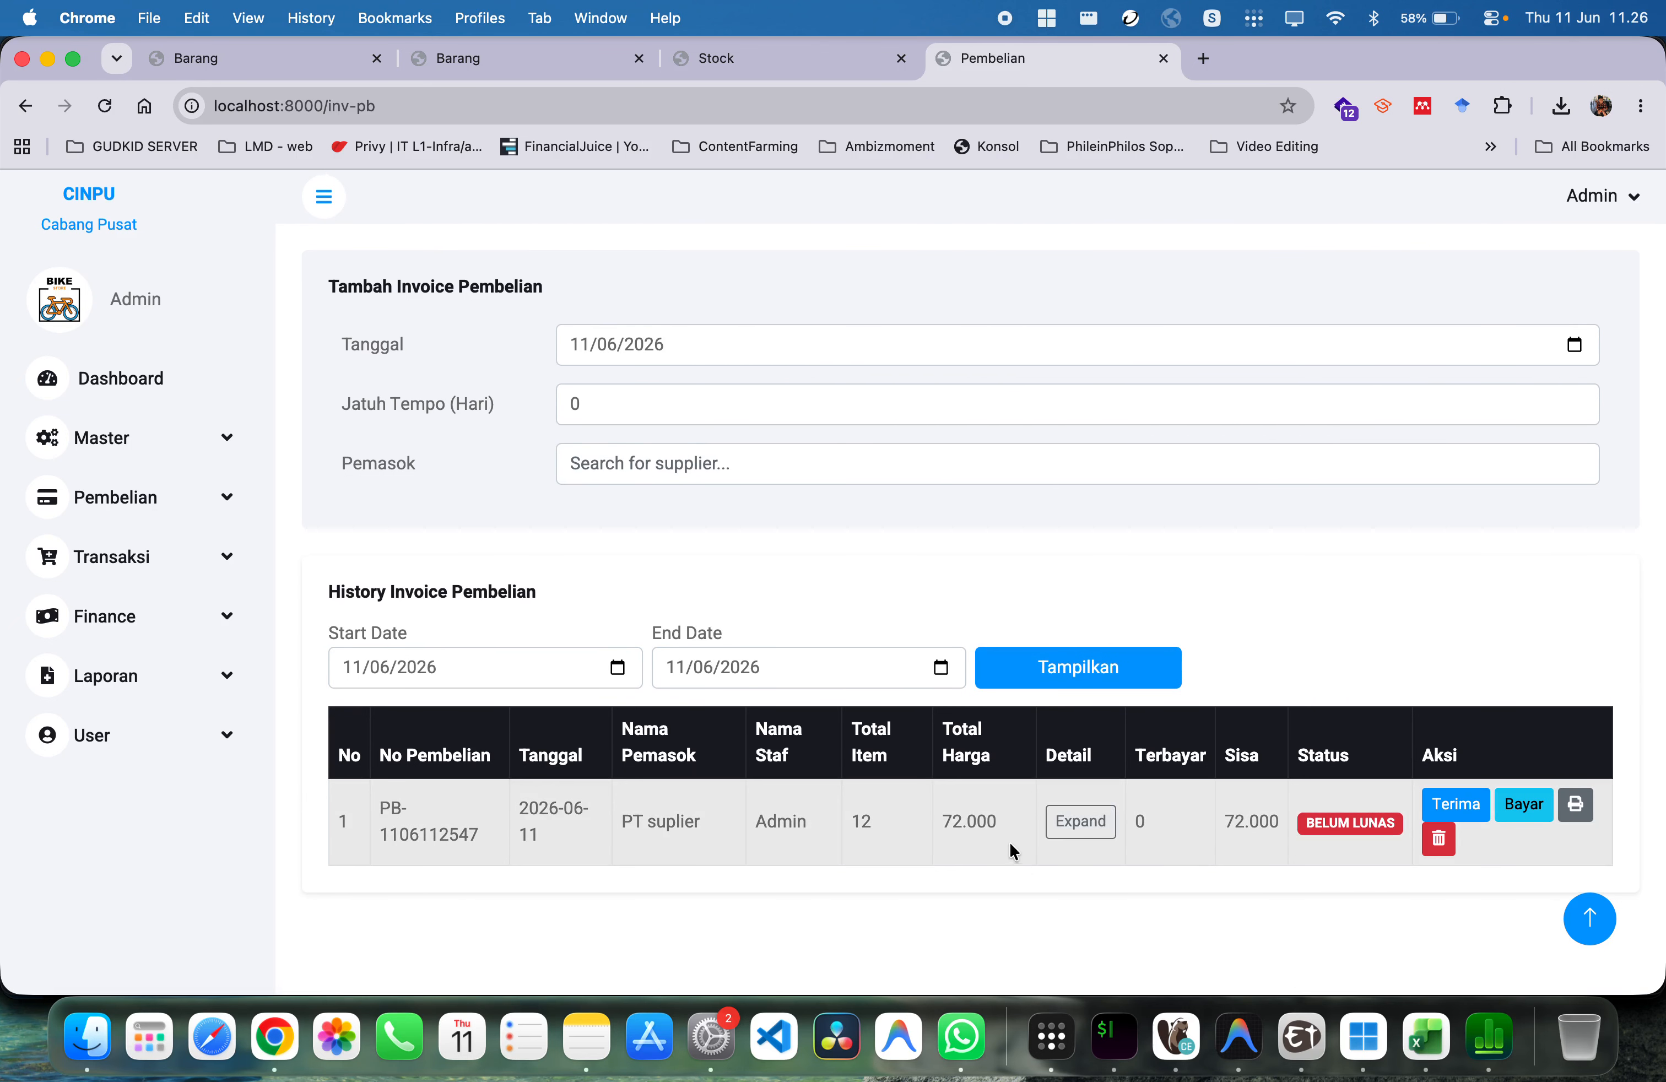
click(1078, 829)
scroll(1115, 862, right, 2)
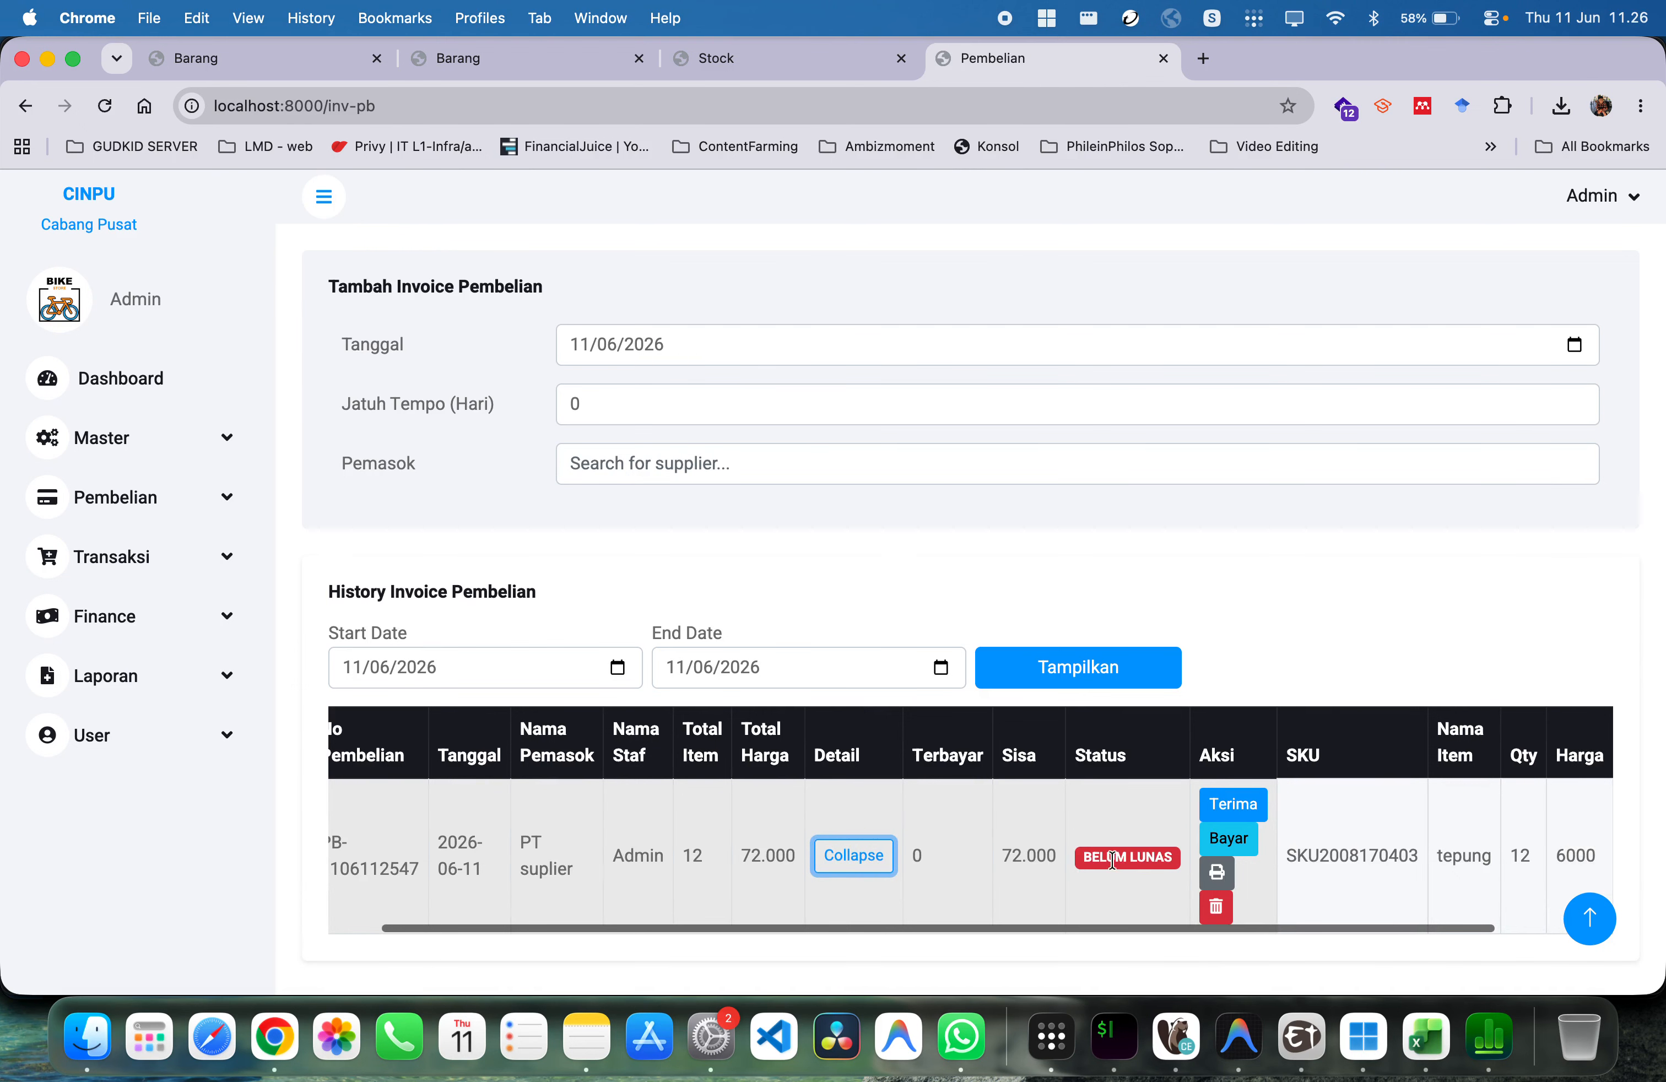
click(865, 869)
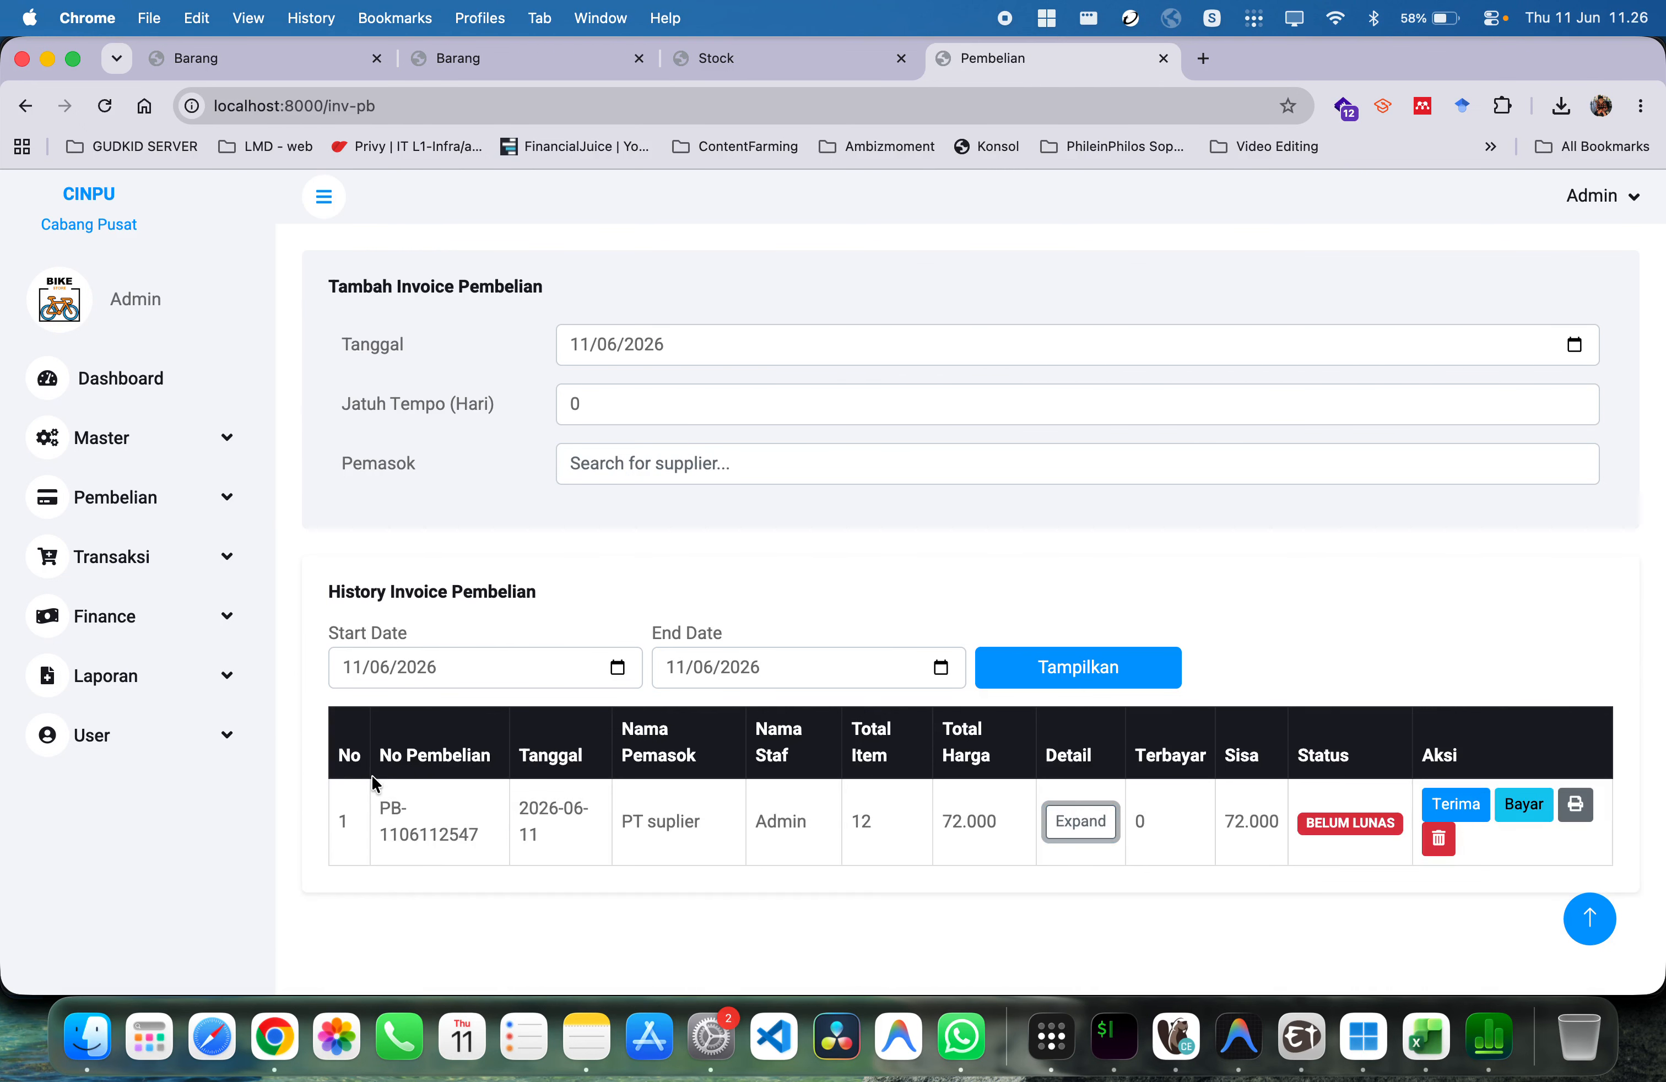
drag(425, 763, 536, 763)
click(624, 753)
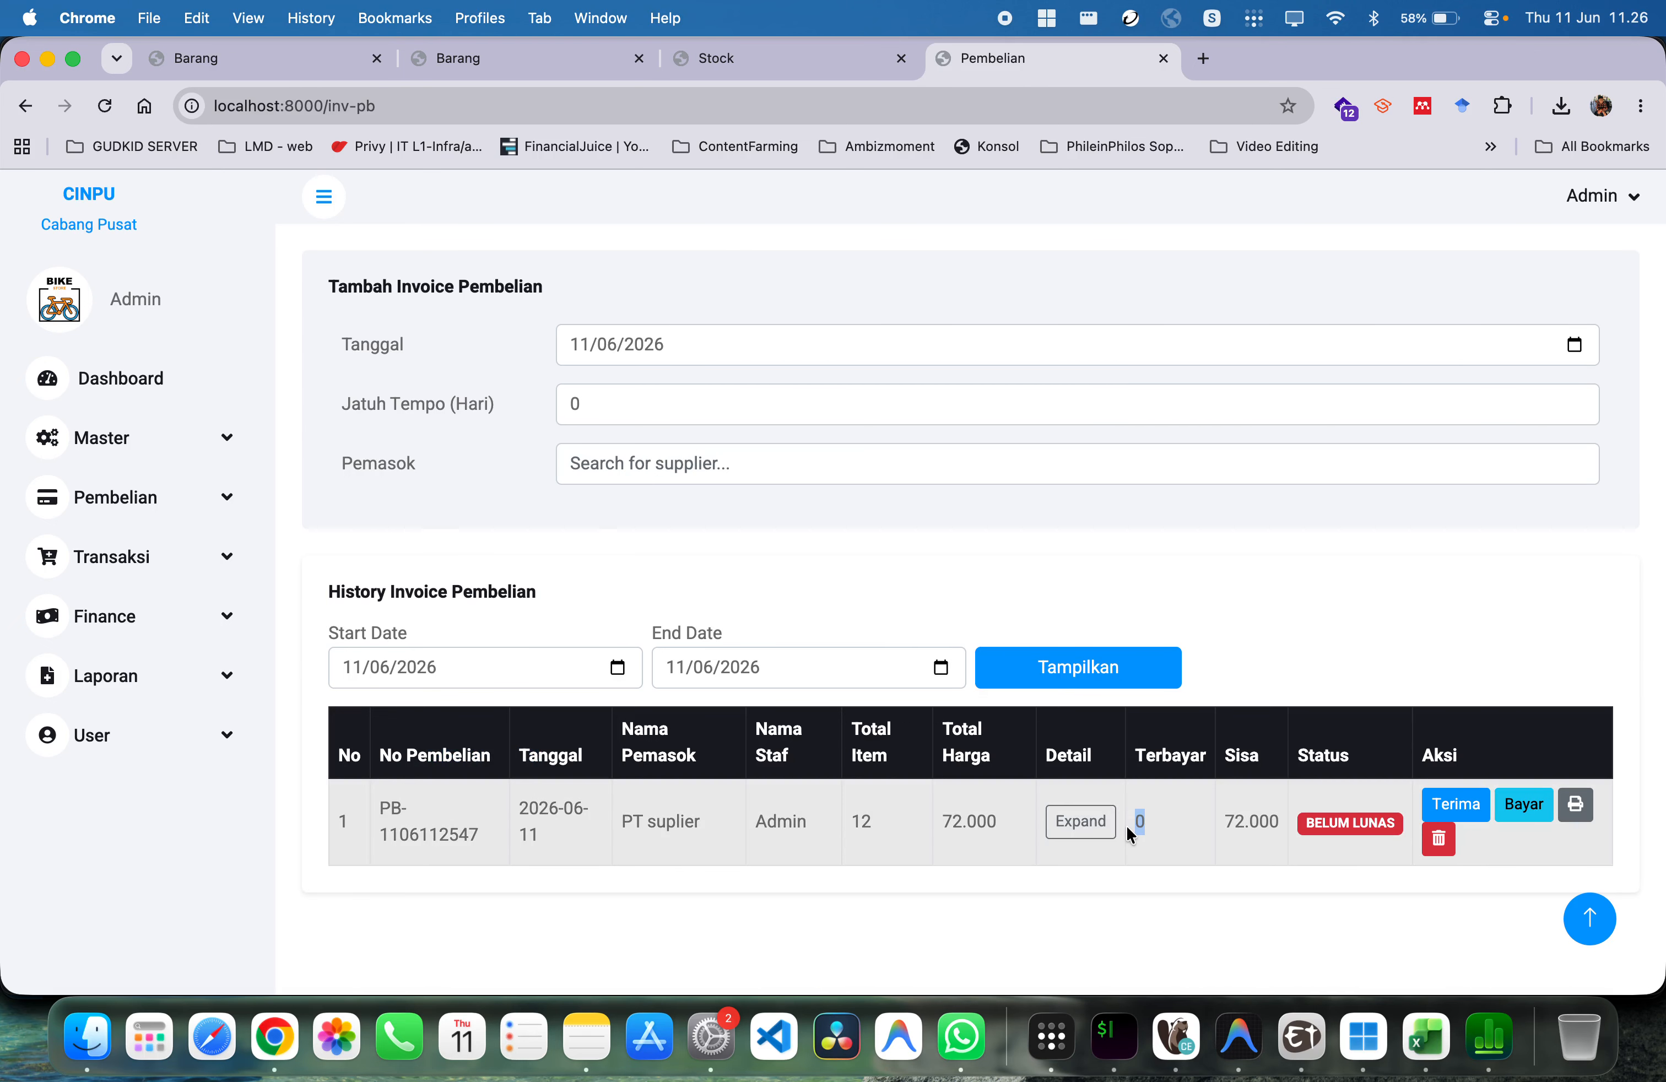
Expand the PT suplier invoice again, examine its item's SKU, quantity, price and subtotal, and collapse the details
click(1084, 836)
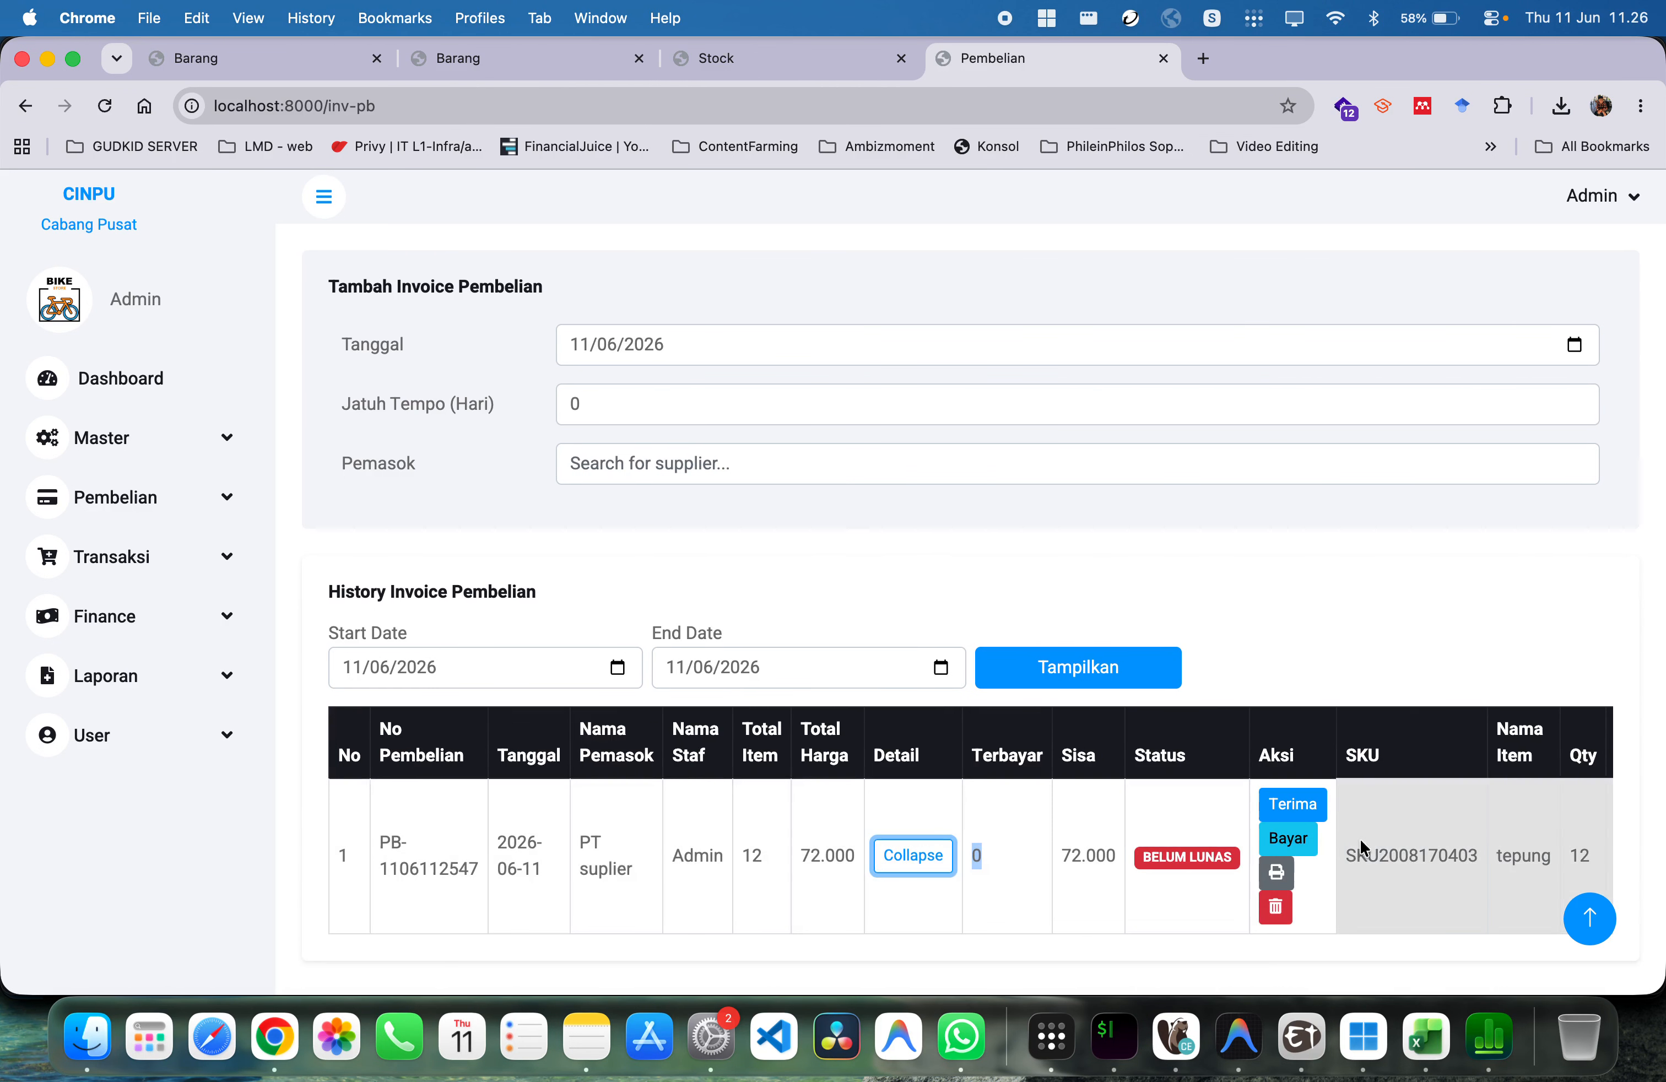
scroll(1370, 838, right, 5)
drag(1165, 855, 1216, 857)
click(1309, 862)
double_click(1231, 855)
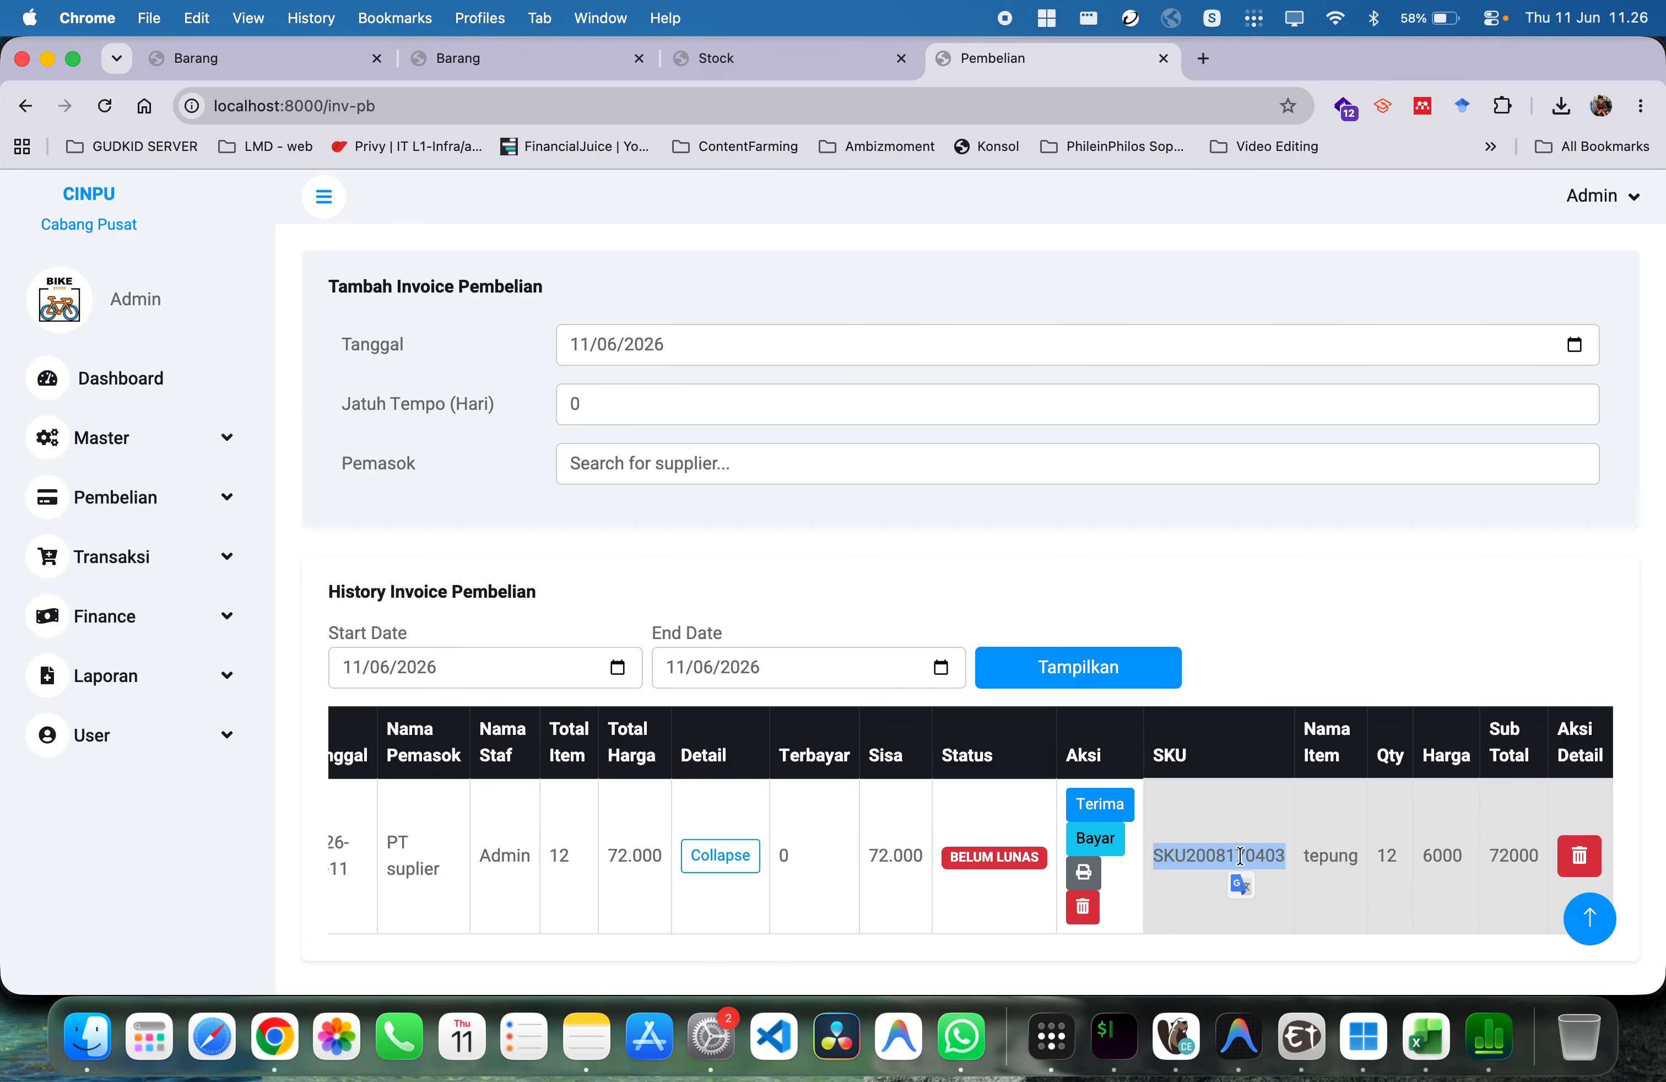
click(1221, 852)
double_click(1221, 852)
drag(1379, 855, 1438, 856)
click(1423, 857)
double_click(1439, 855)
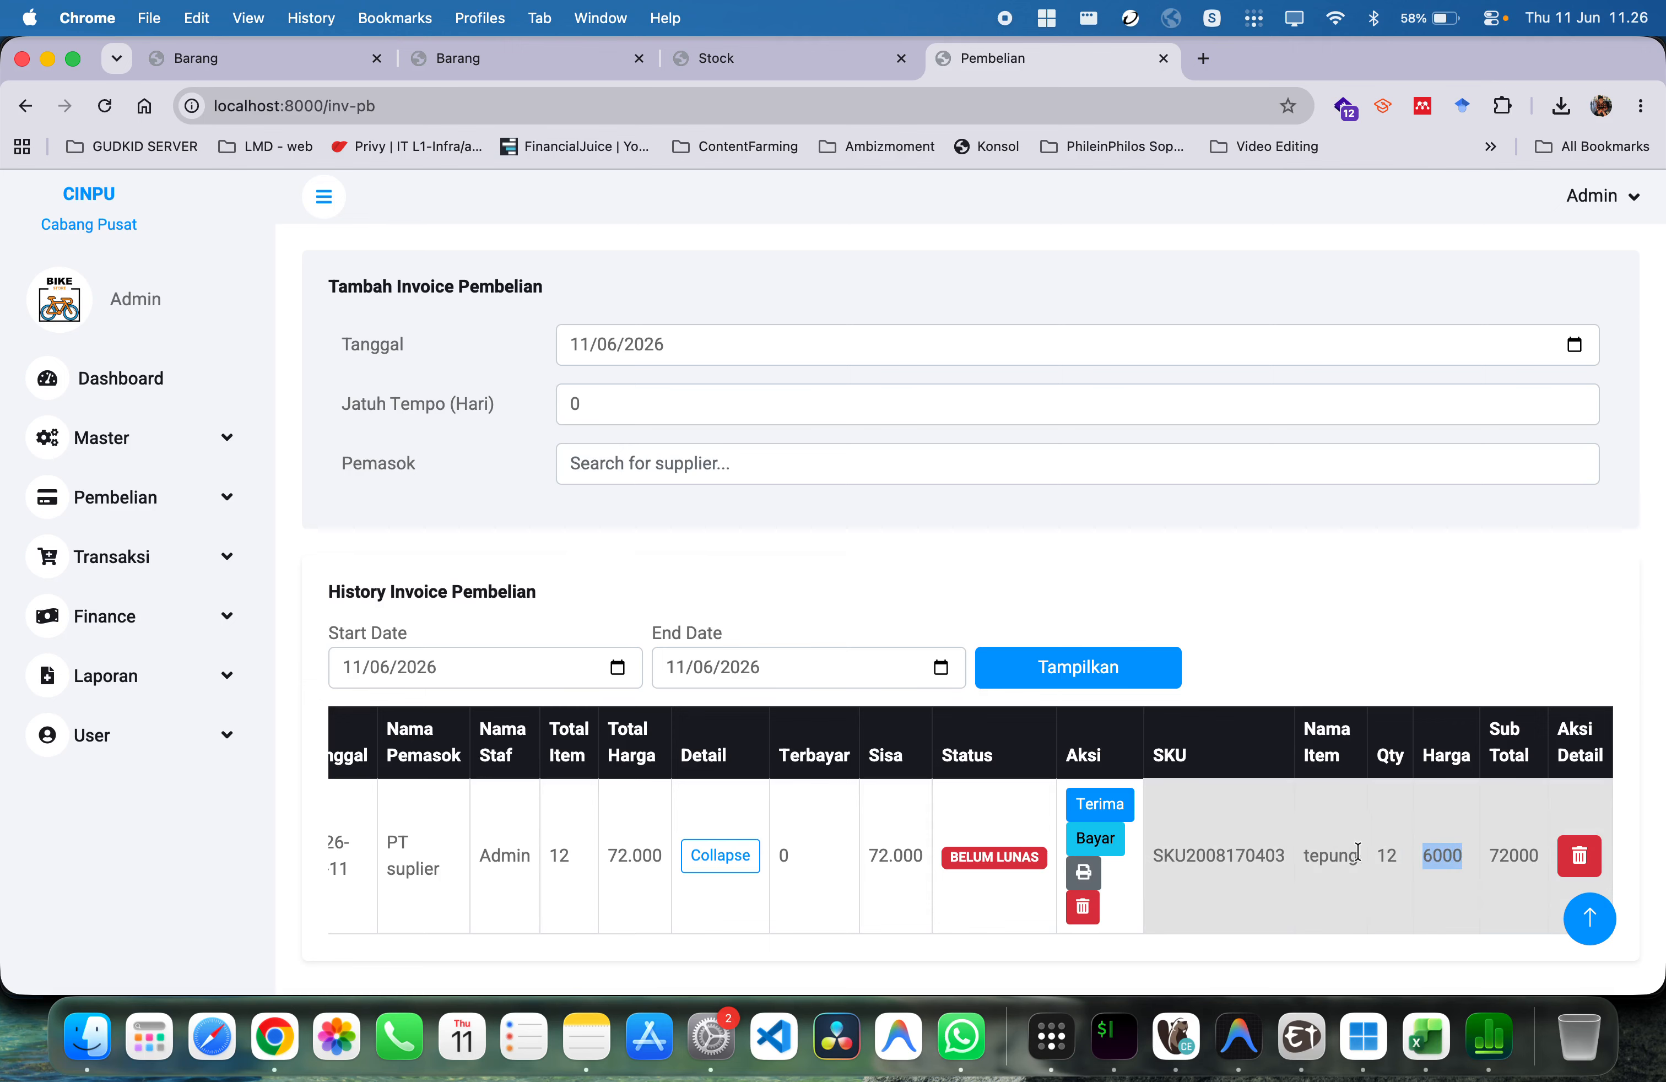
click(1413, 865)
double_click(1446, 855)
double_click(1506, 855)
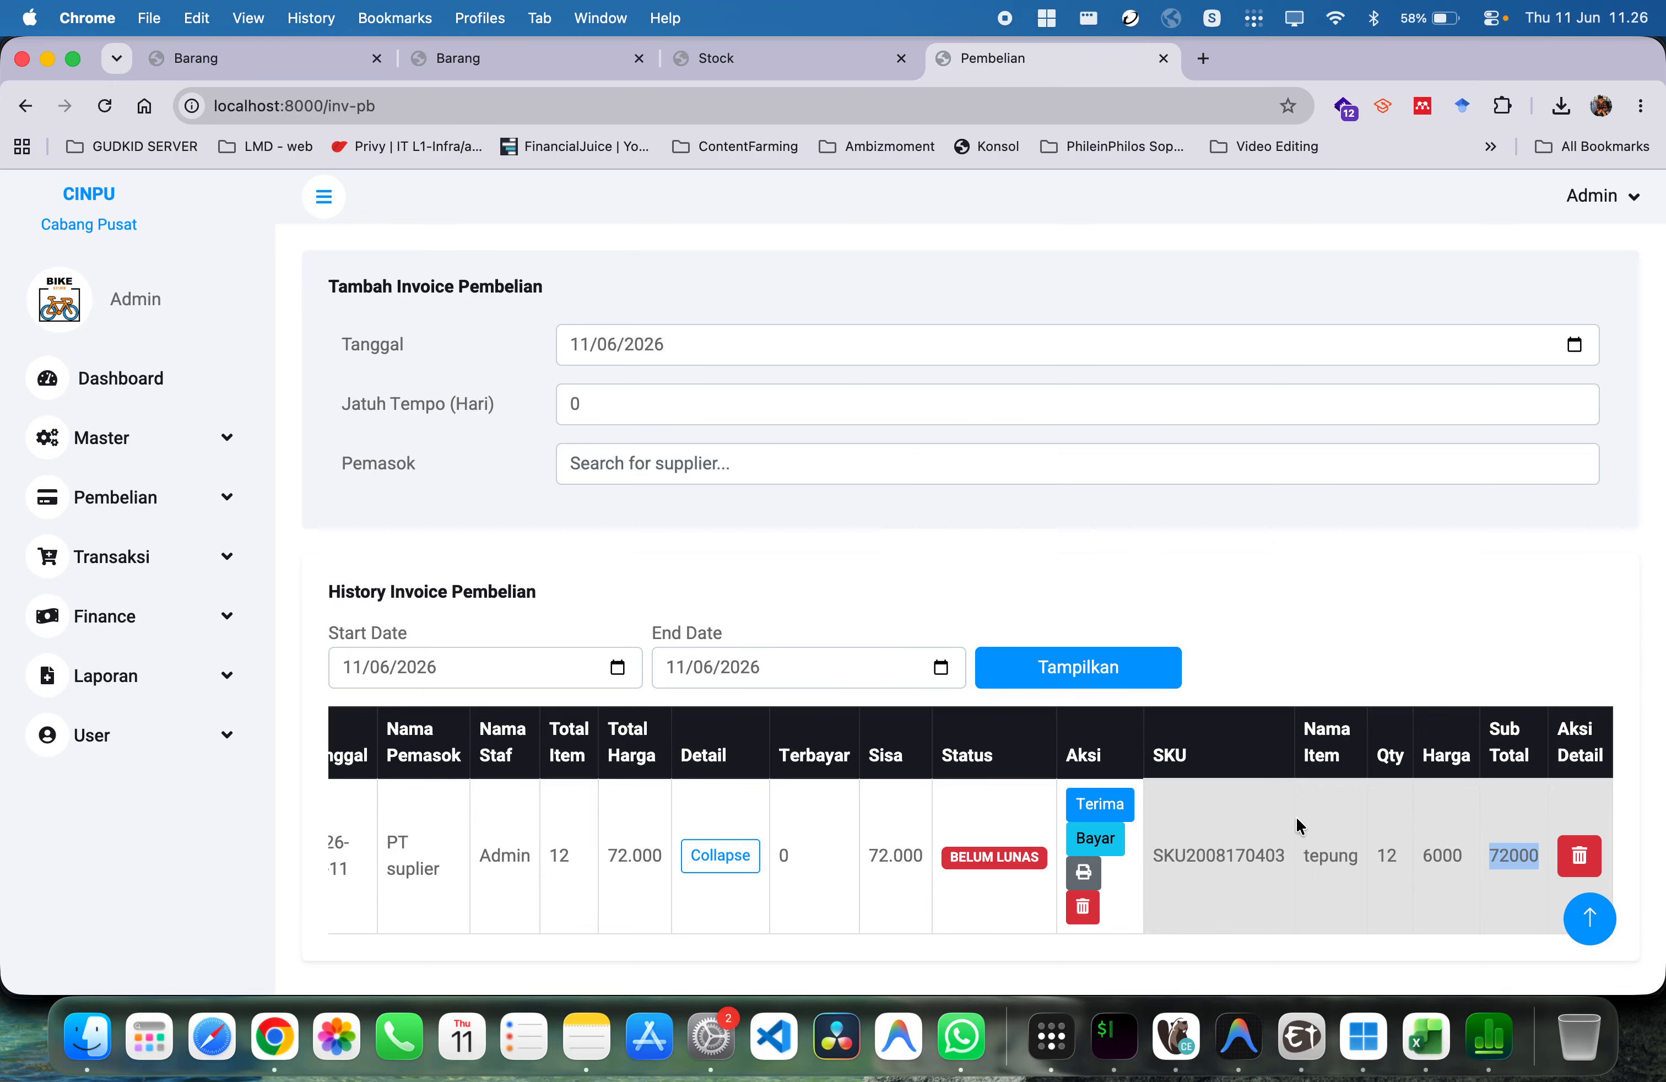
click(730, 869)
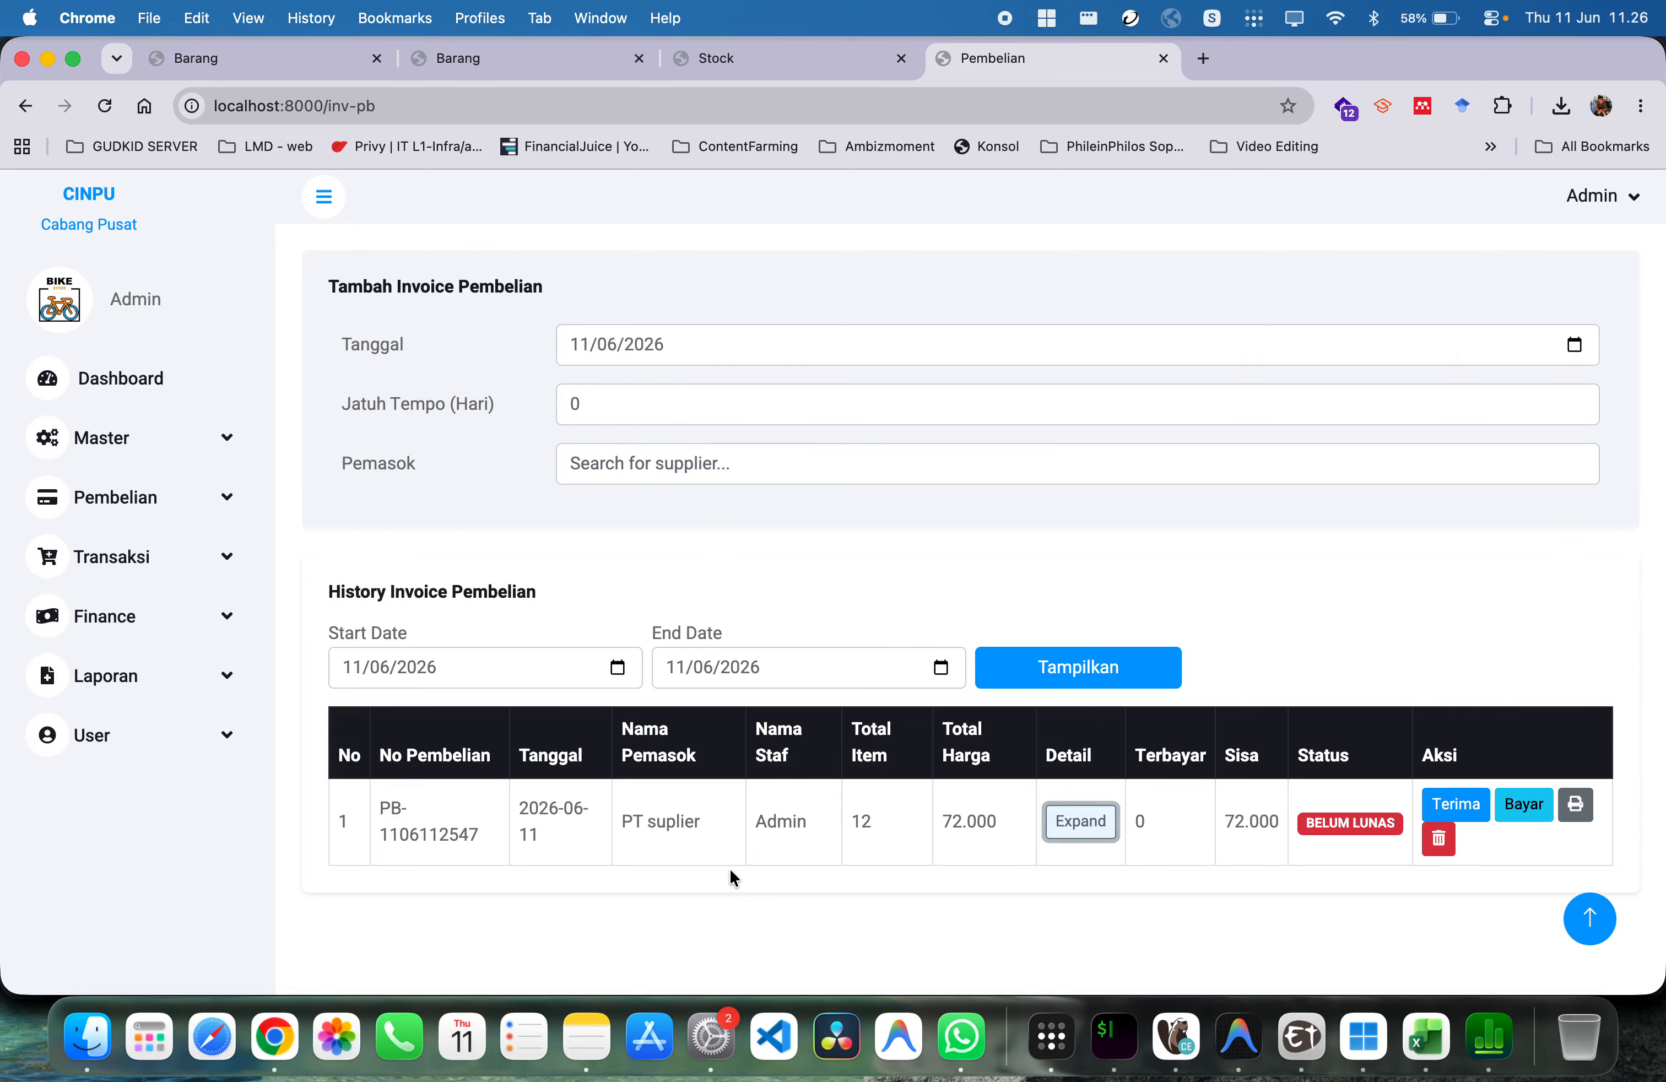
Start receiving the goods of the PT suplier invoice, entering a return quantity of 1 for tepung with return condition Rusak
key(super+minus)
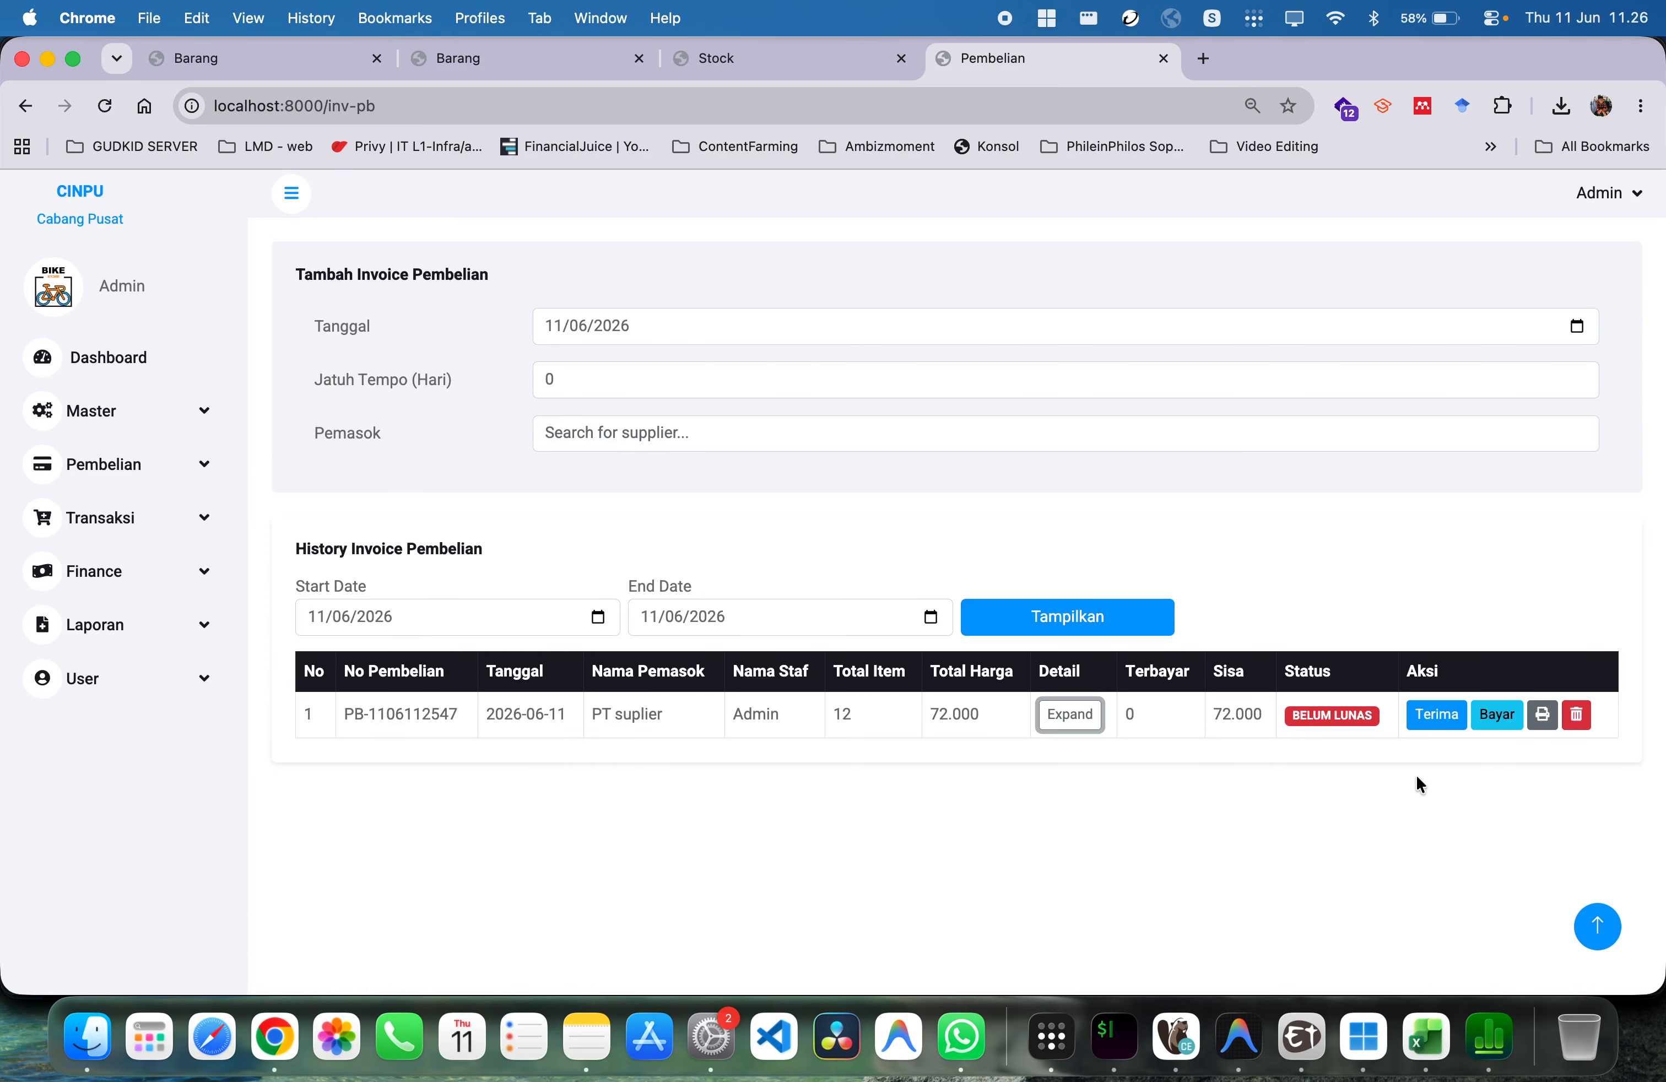
click(1437, 714)
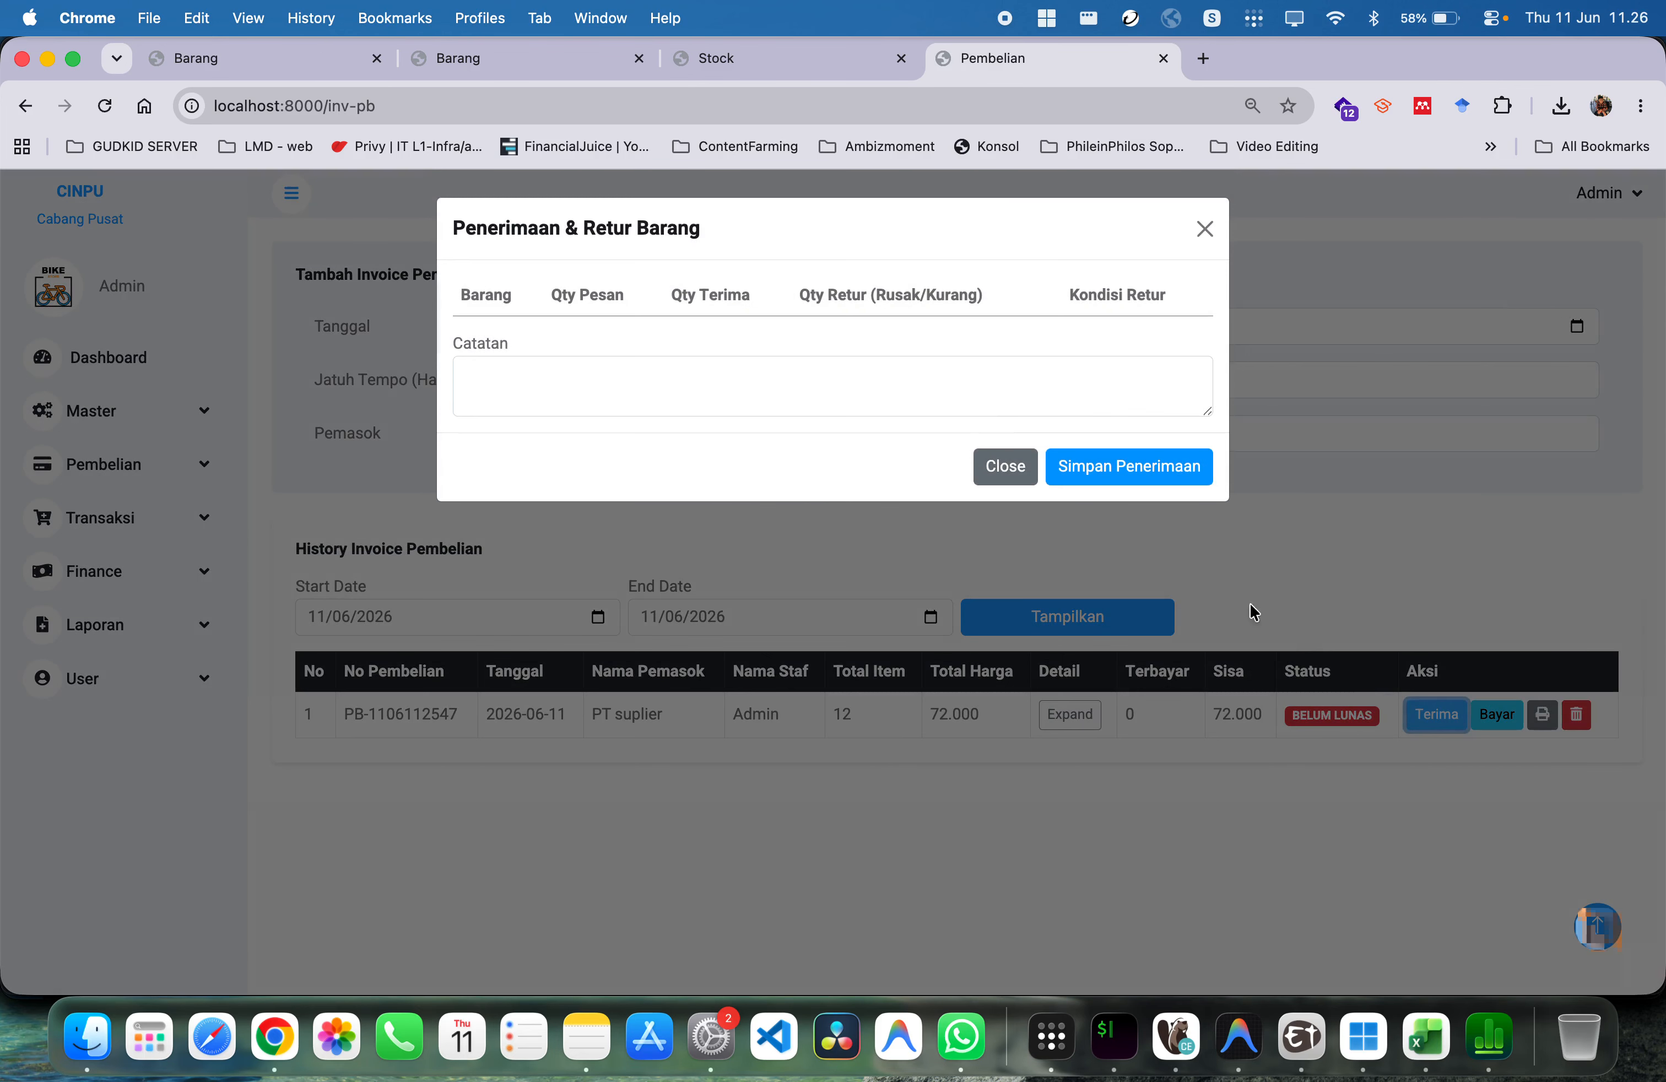
click(903, 362)
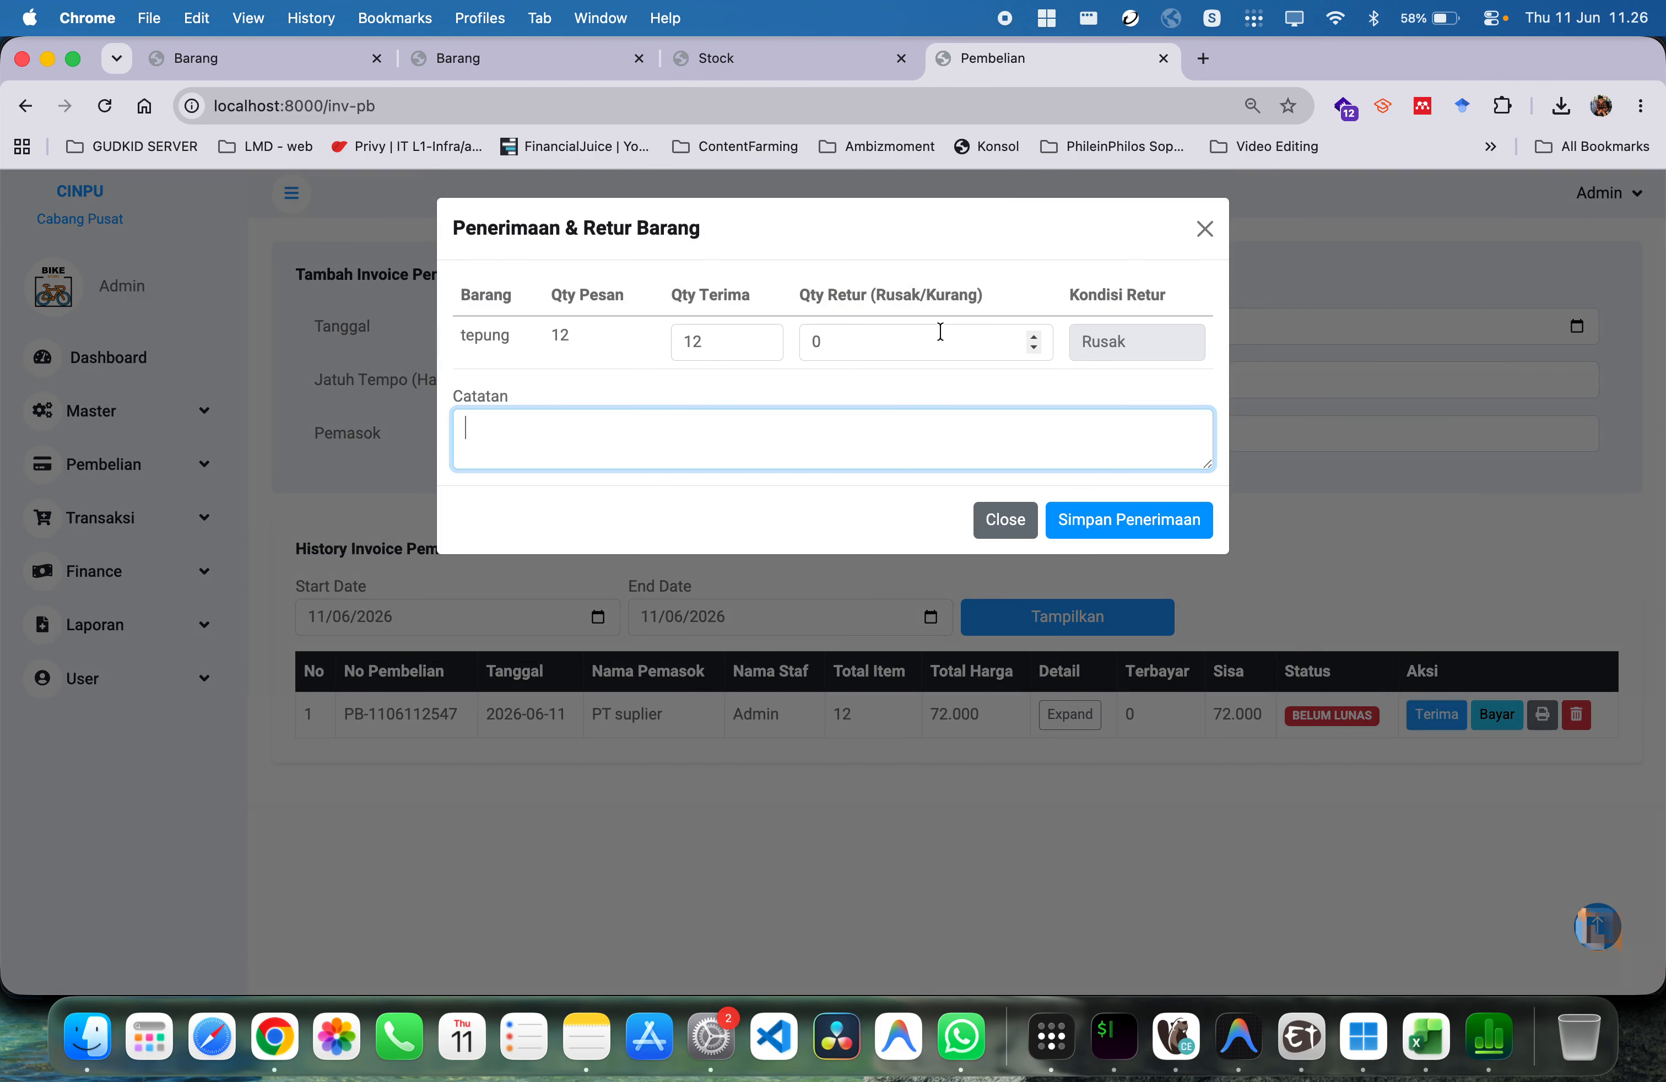
click(904, 327)
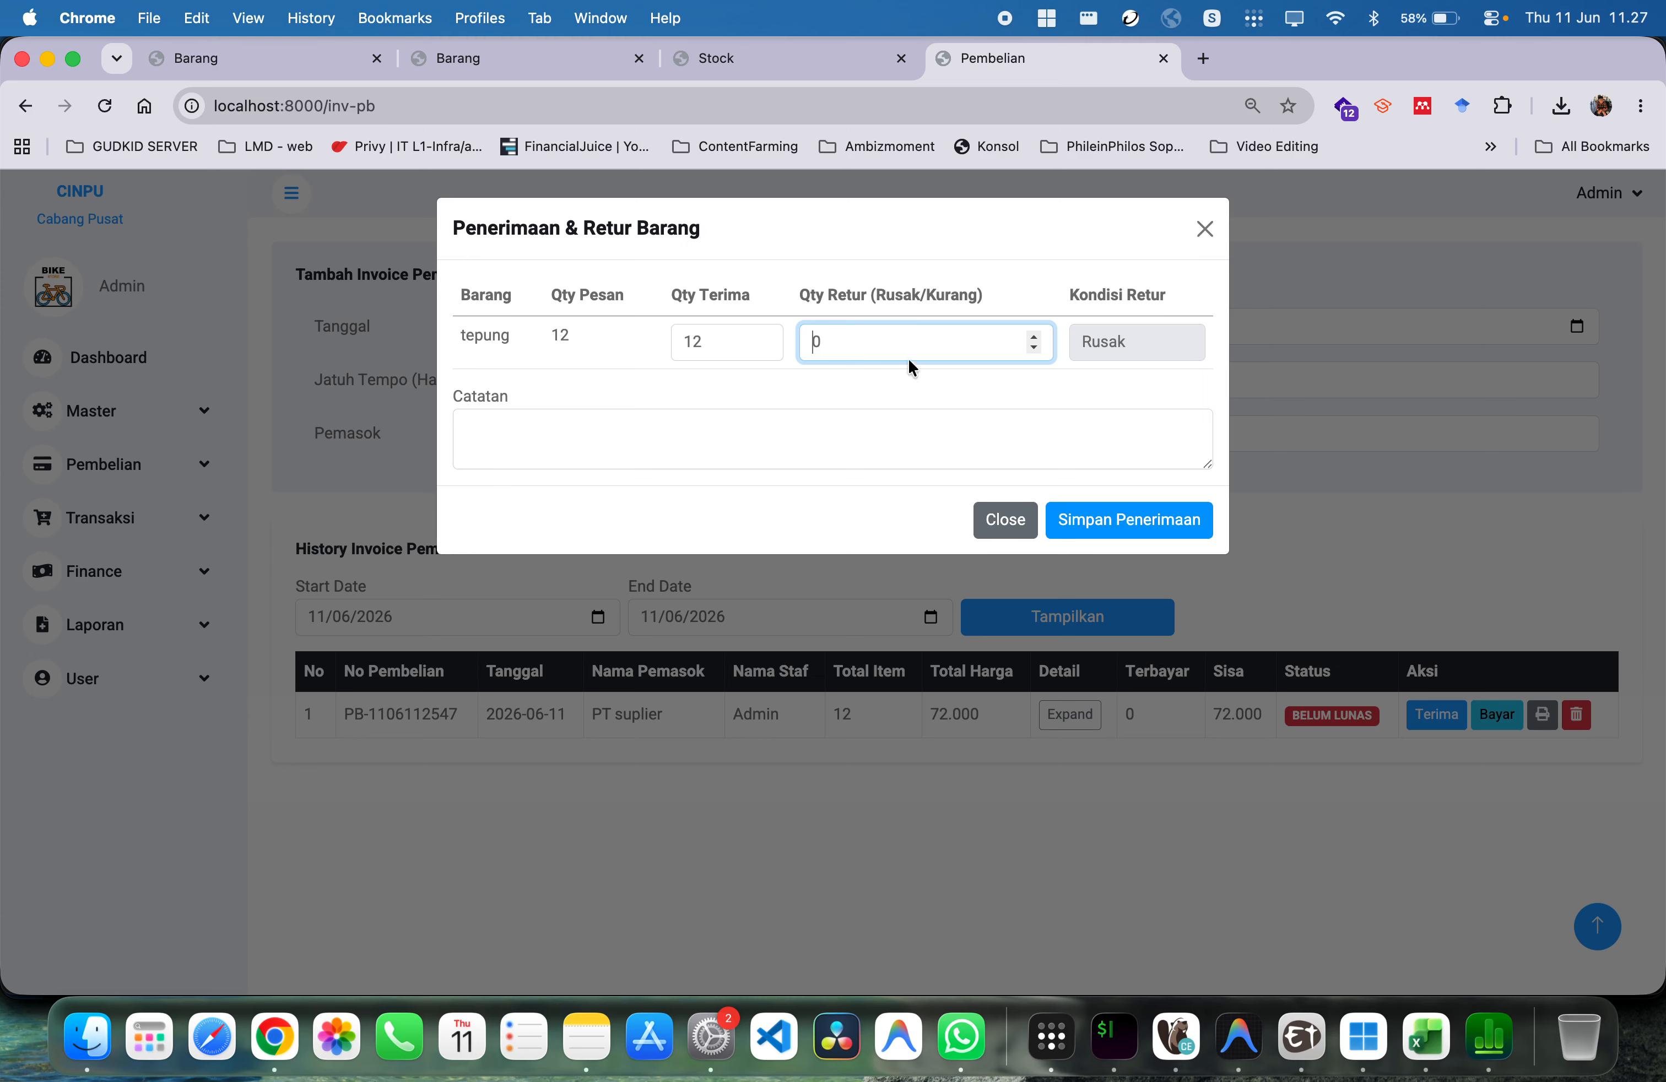
key(BackSpace)
drag(868, 352, 810, 349)
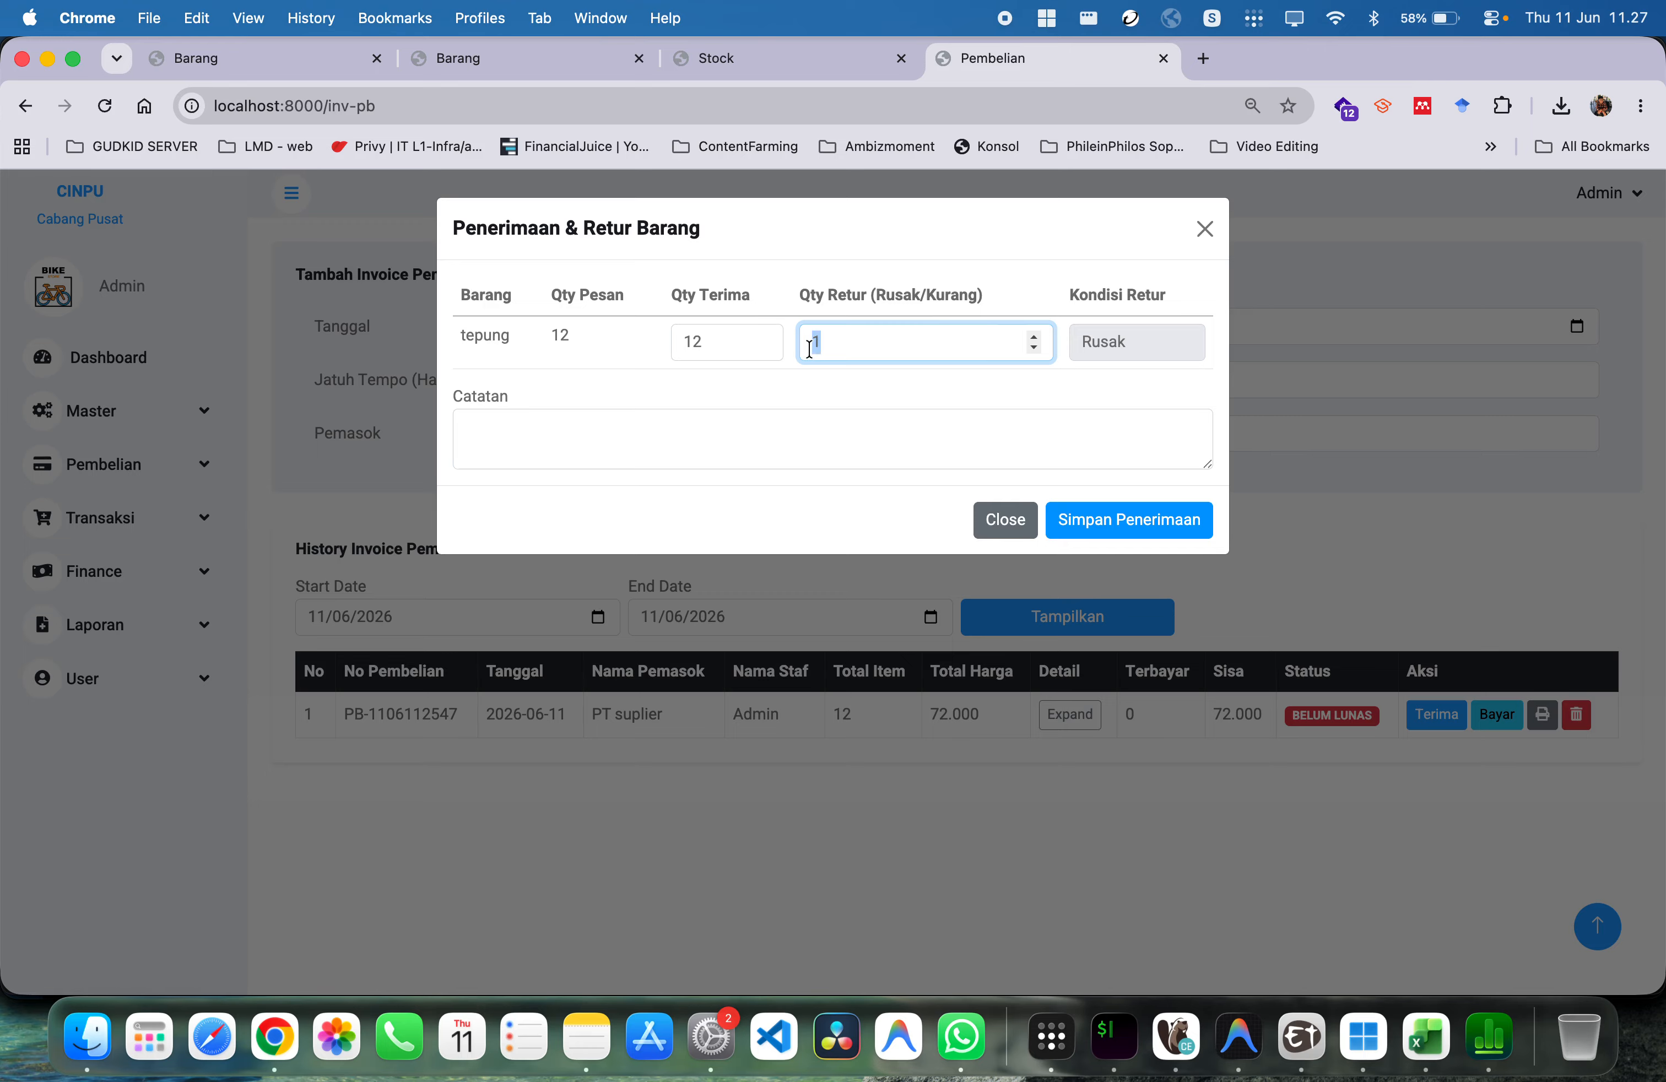
click(702, 341)
click(1108, 354)
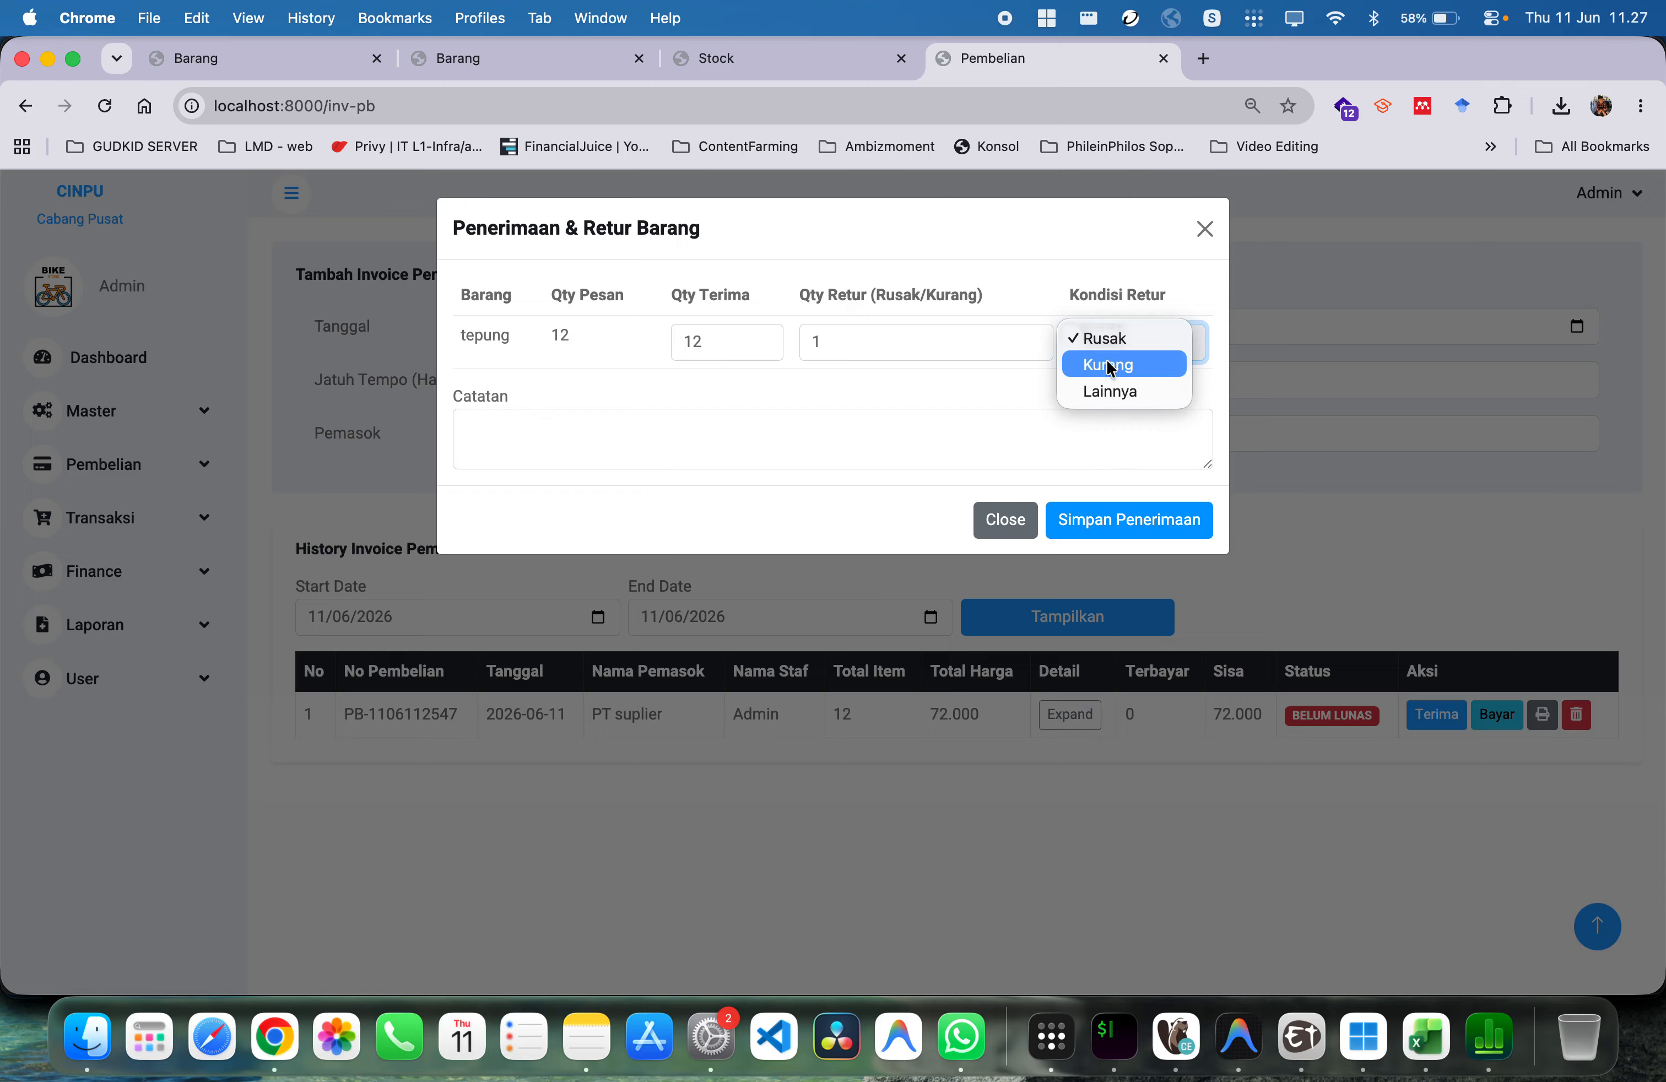
click(950, 444)
Add the note "tepungnya lepas beberapa" to the goods receipt, save it, and acknowledge the confirmation
click(940, 438)
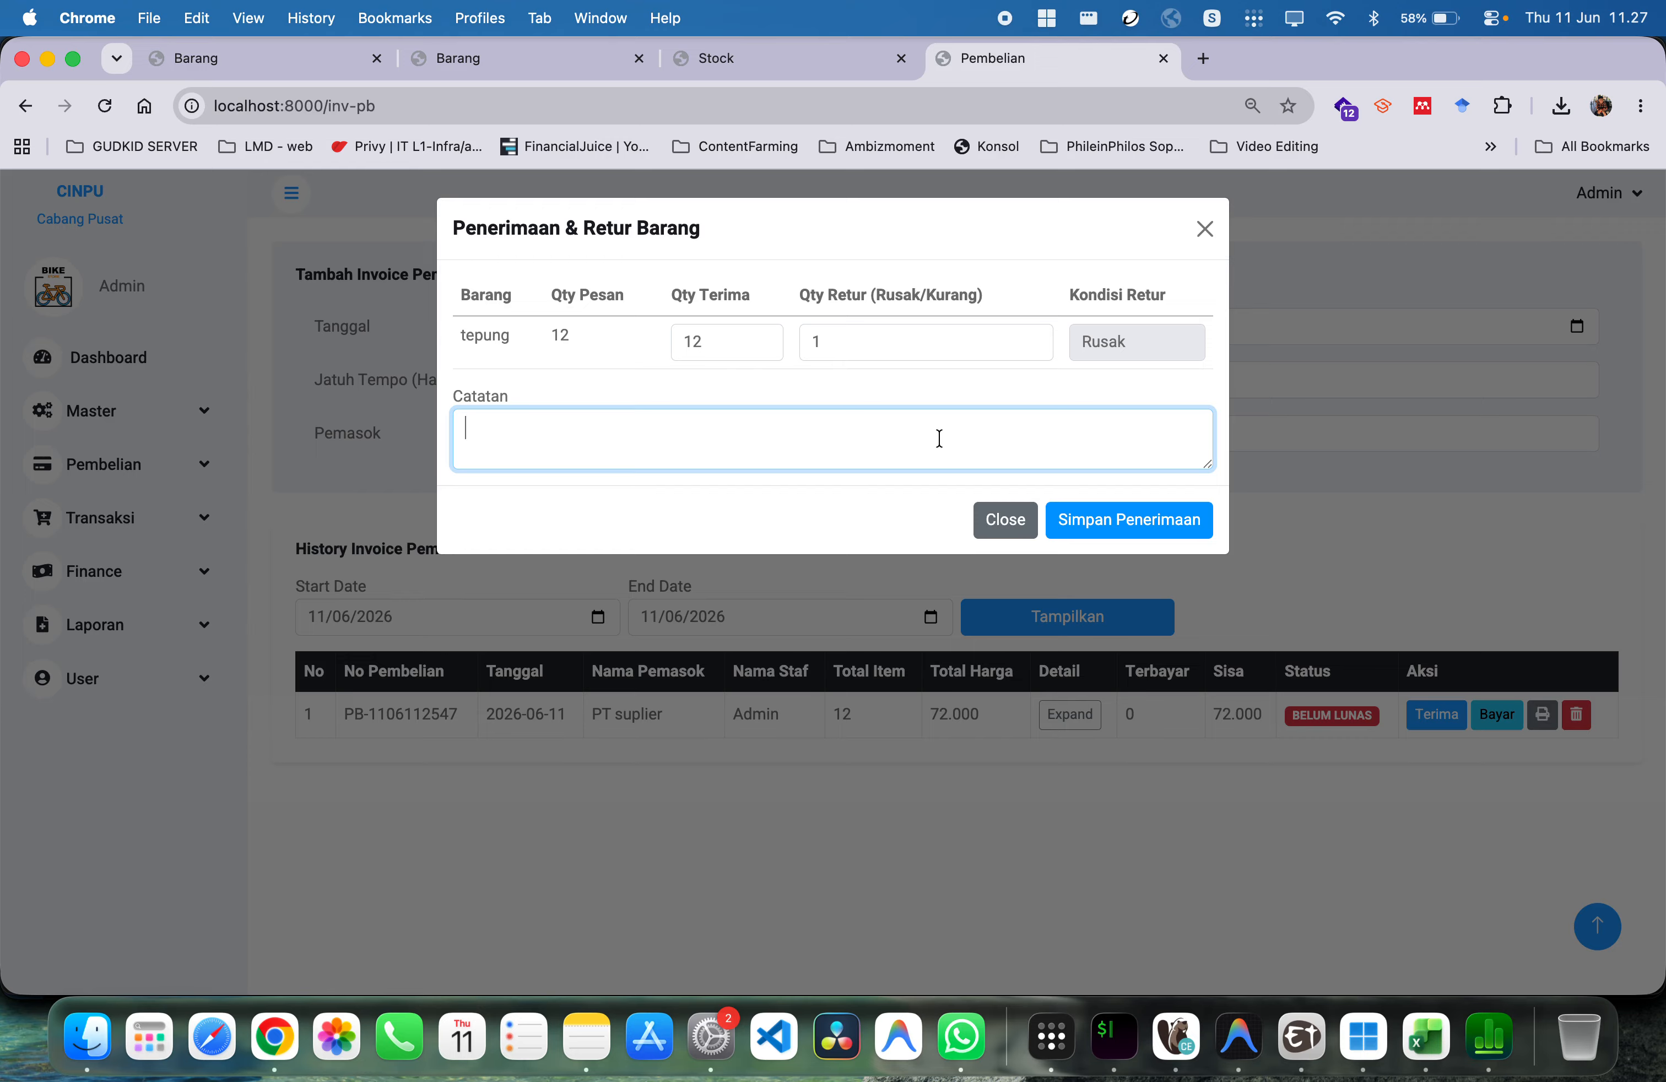
text(tepungnya)
key(BackSpace)
key(BackSpace)
text(nya lepas beberapa)
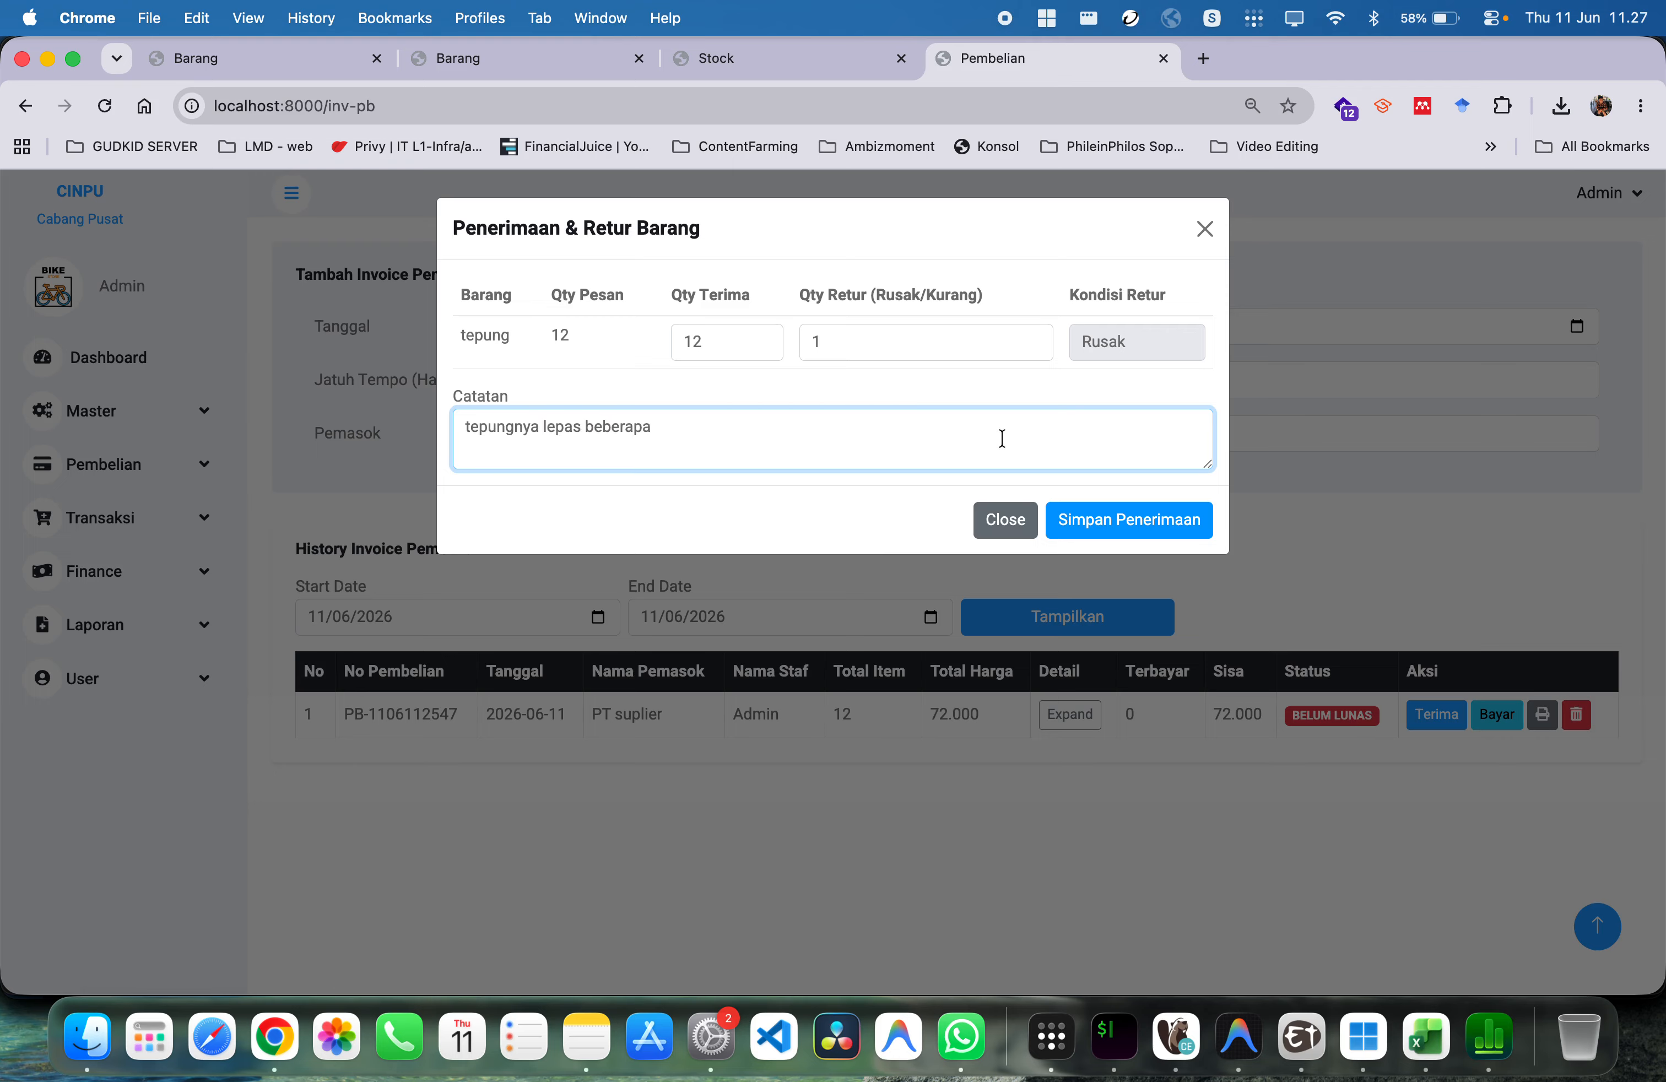
click(906, 345)
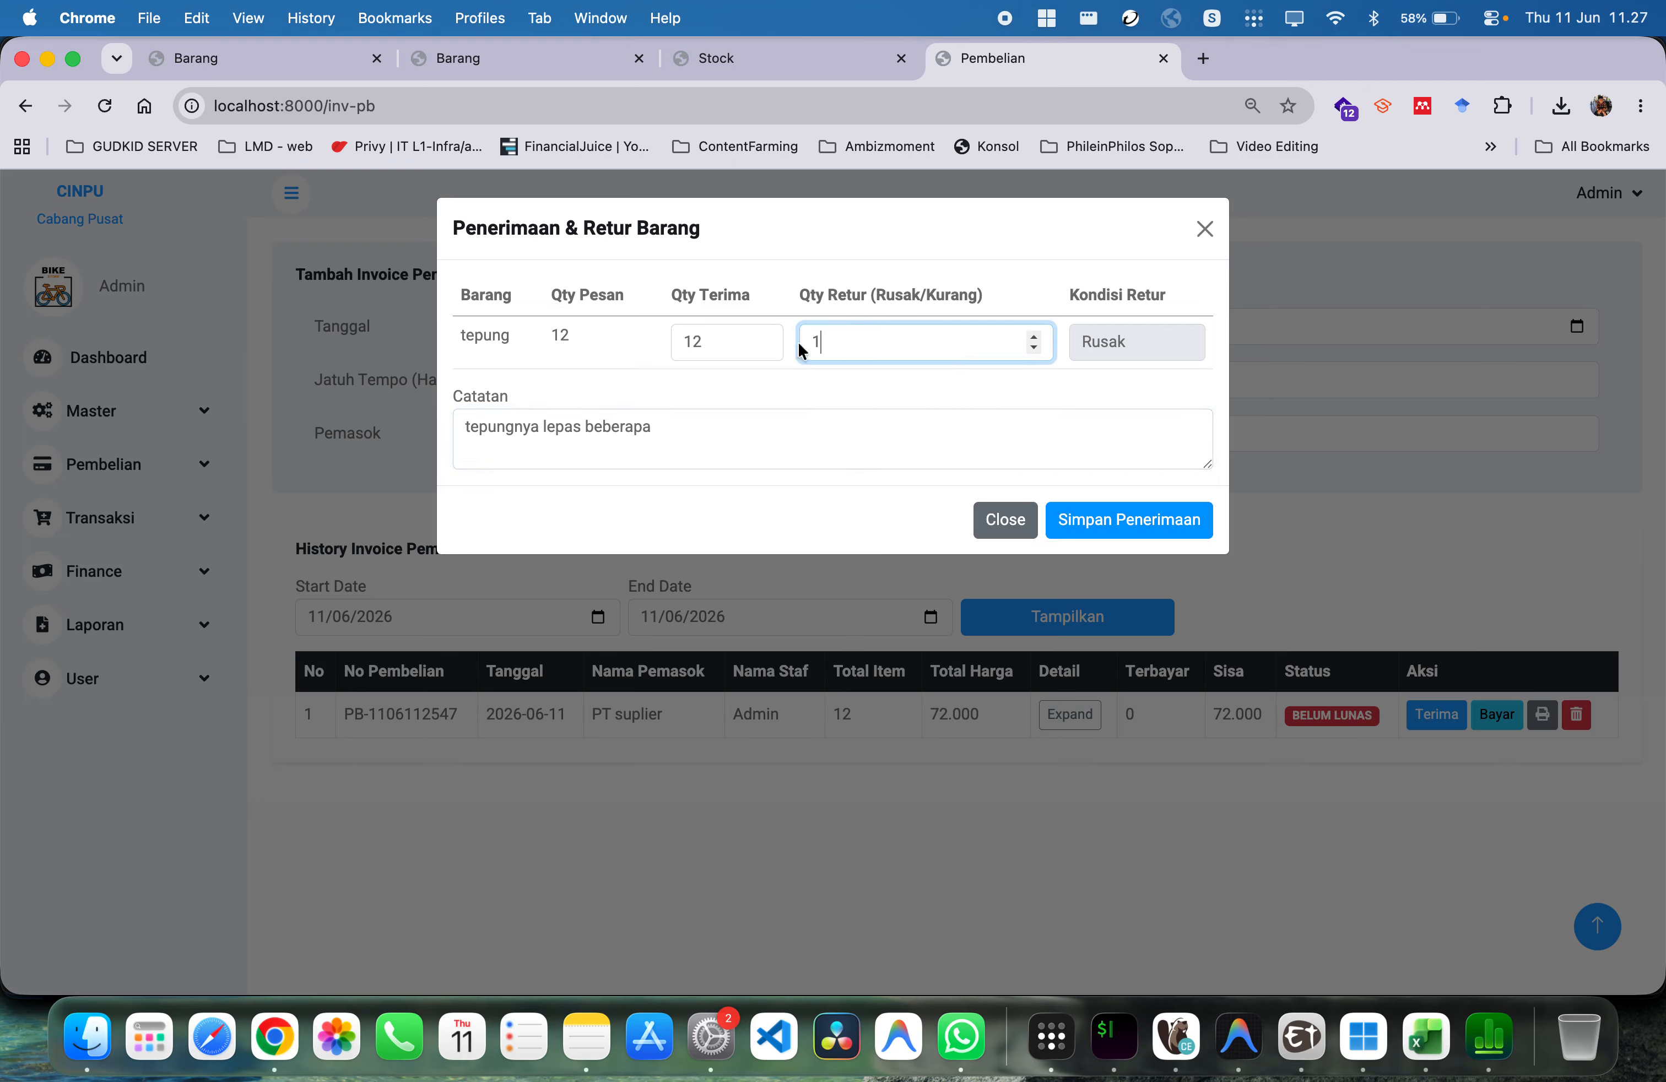
click(1101, 525)
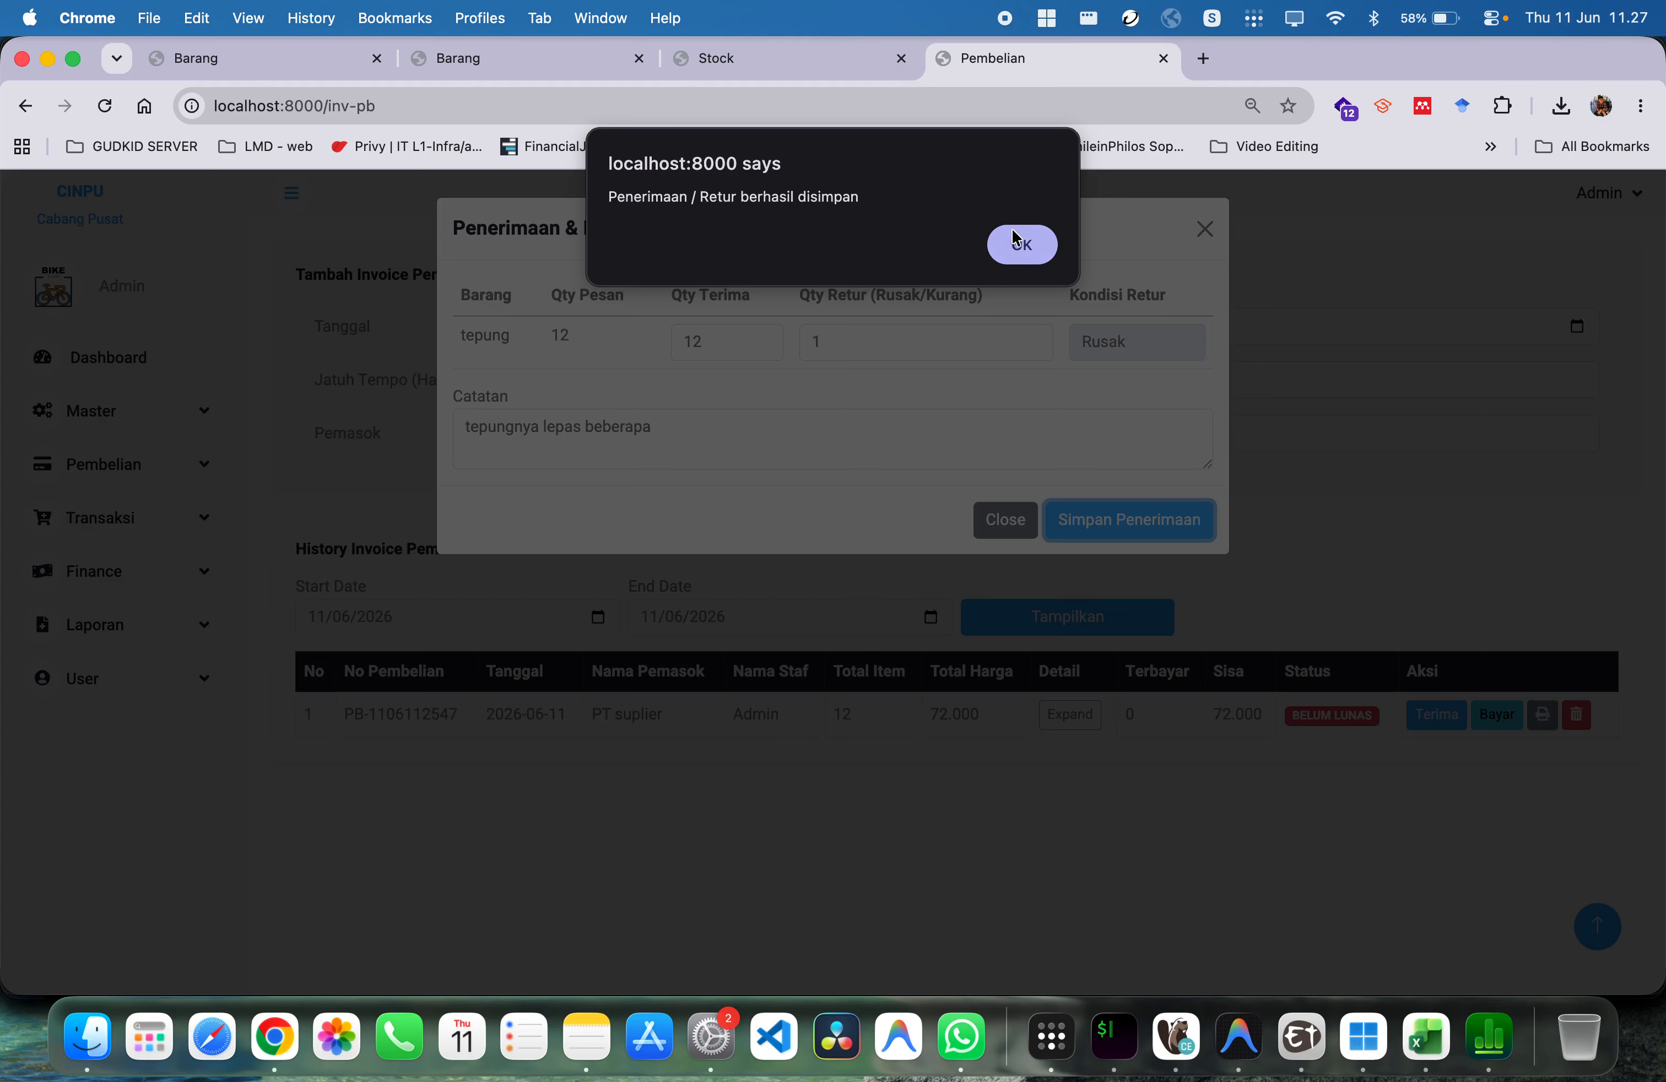
click(1019, 244)
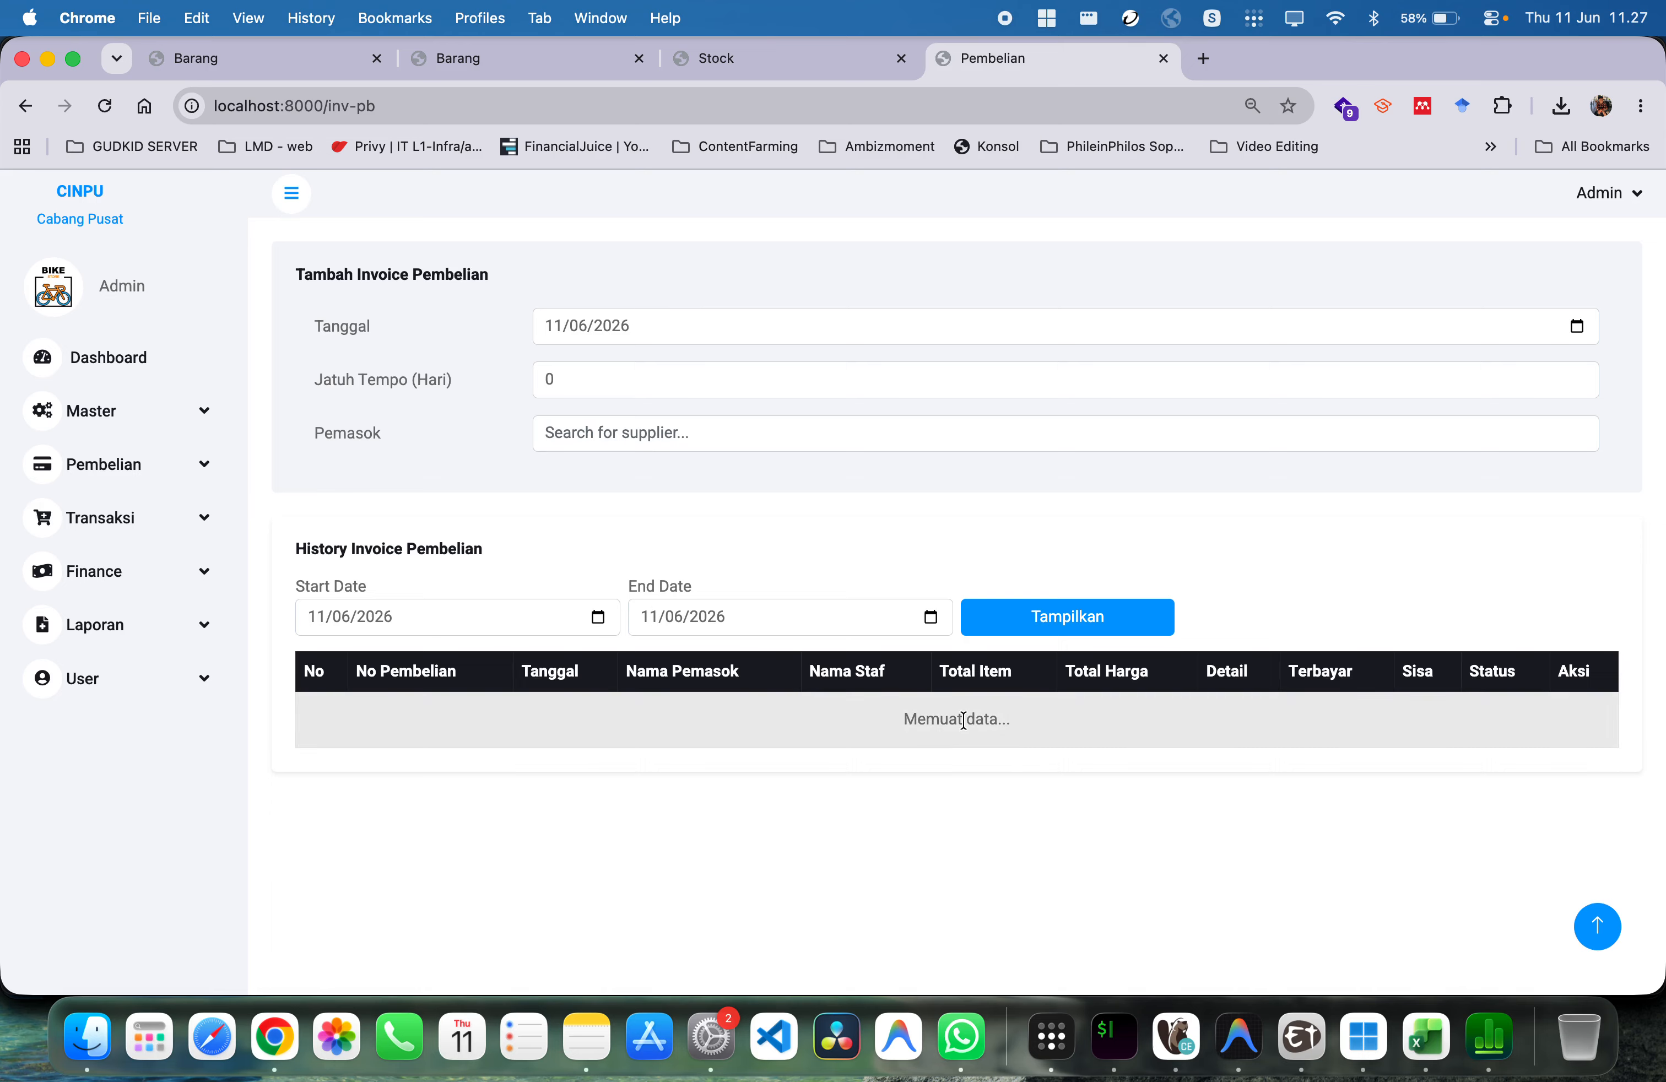
click(82, 464)
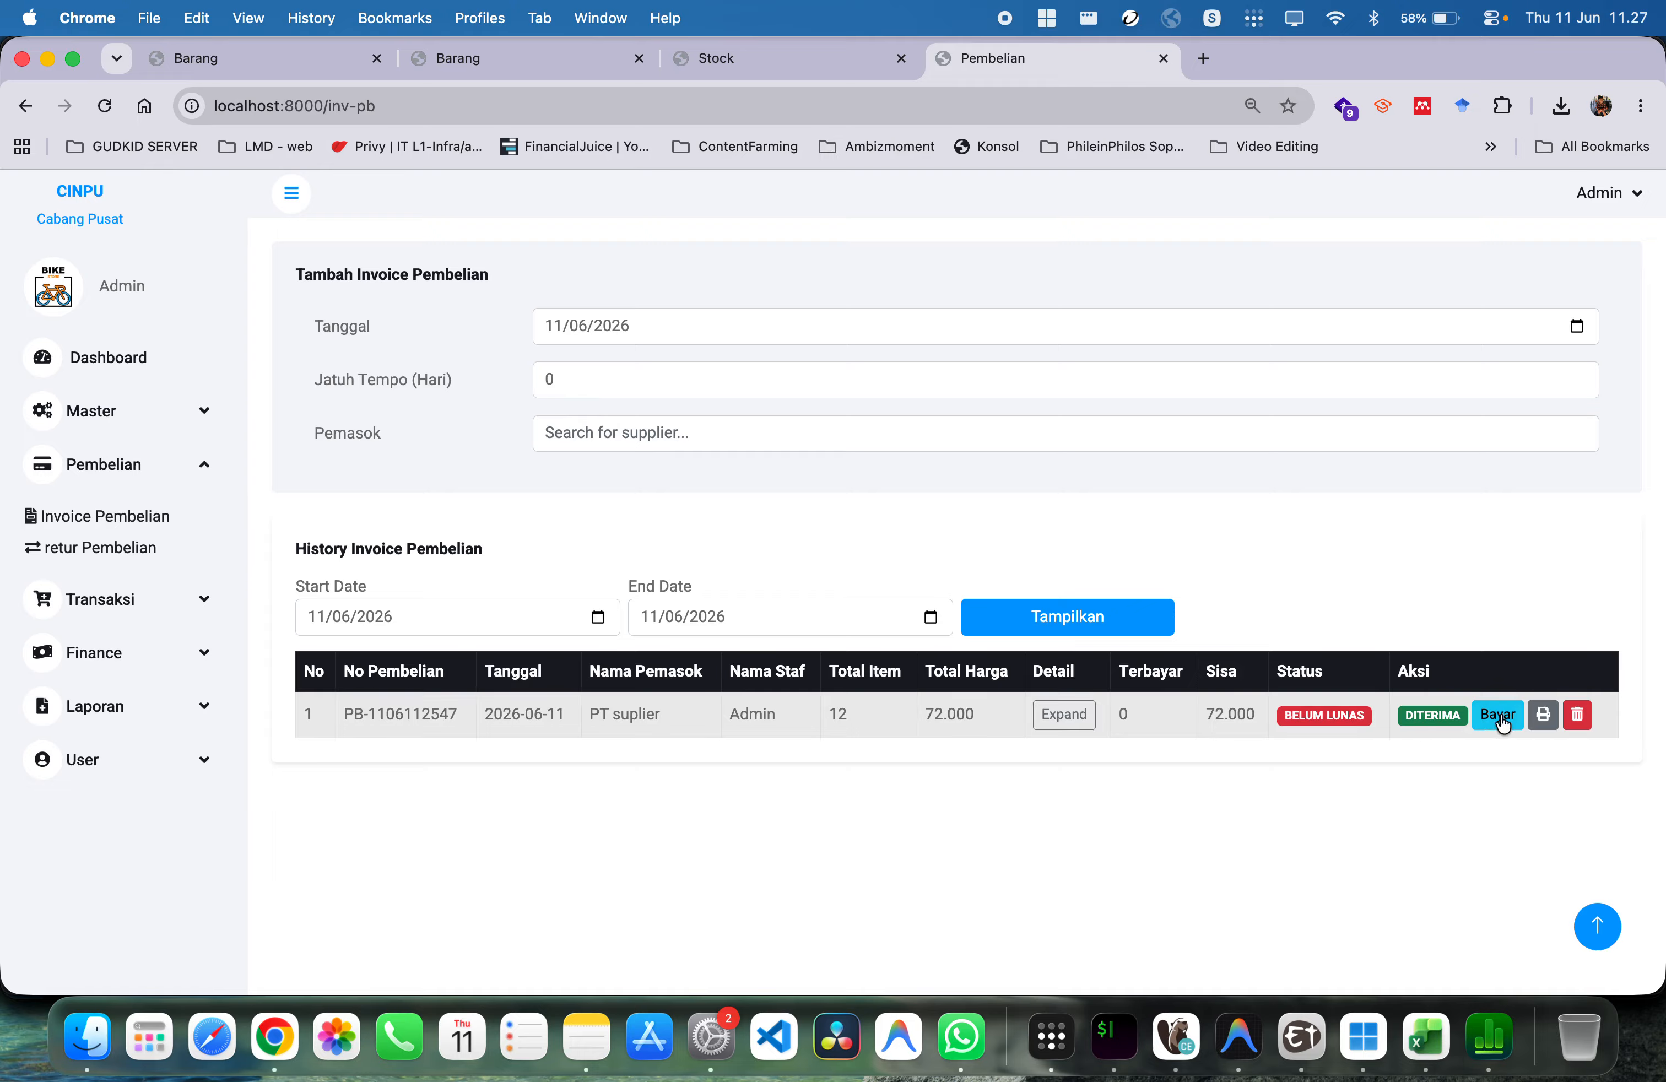
click(1391, 724)
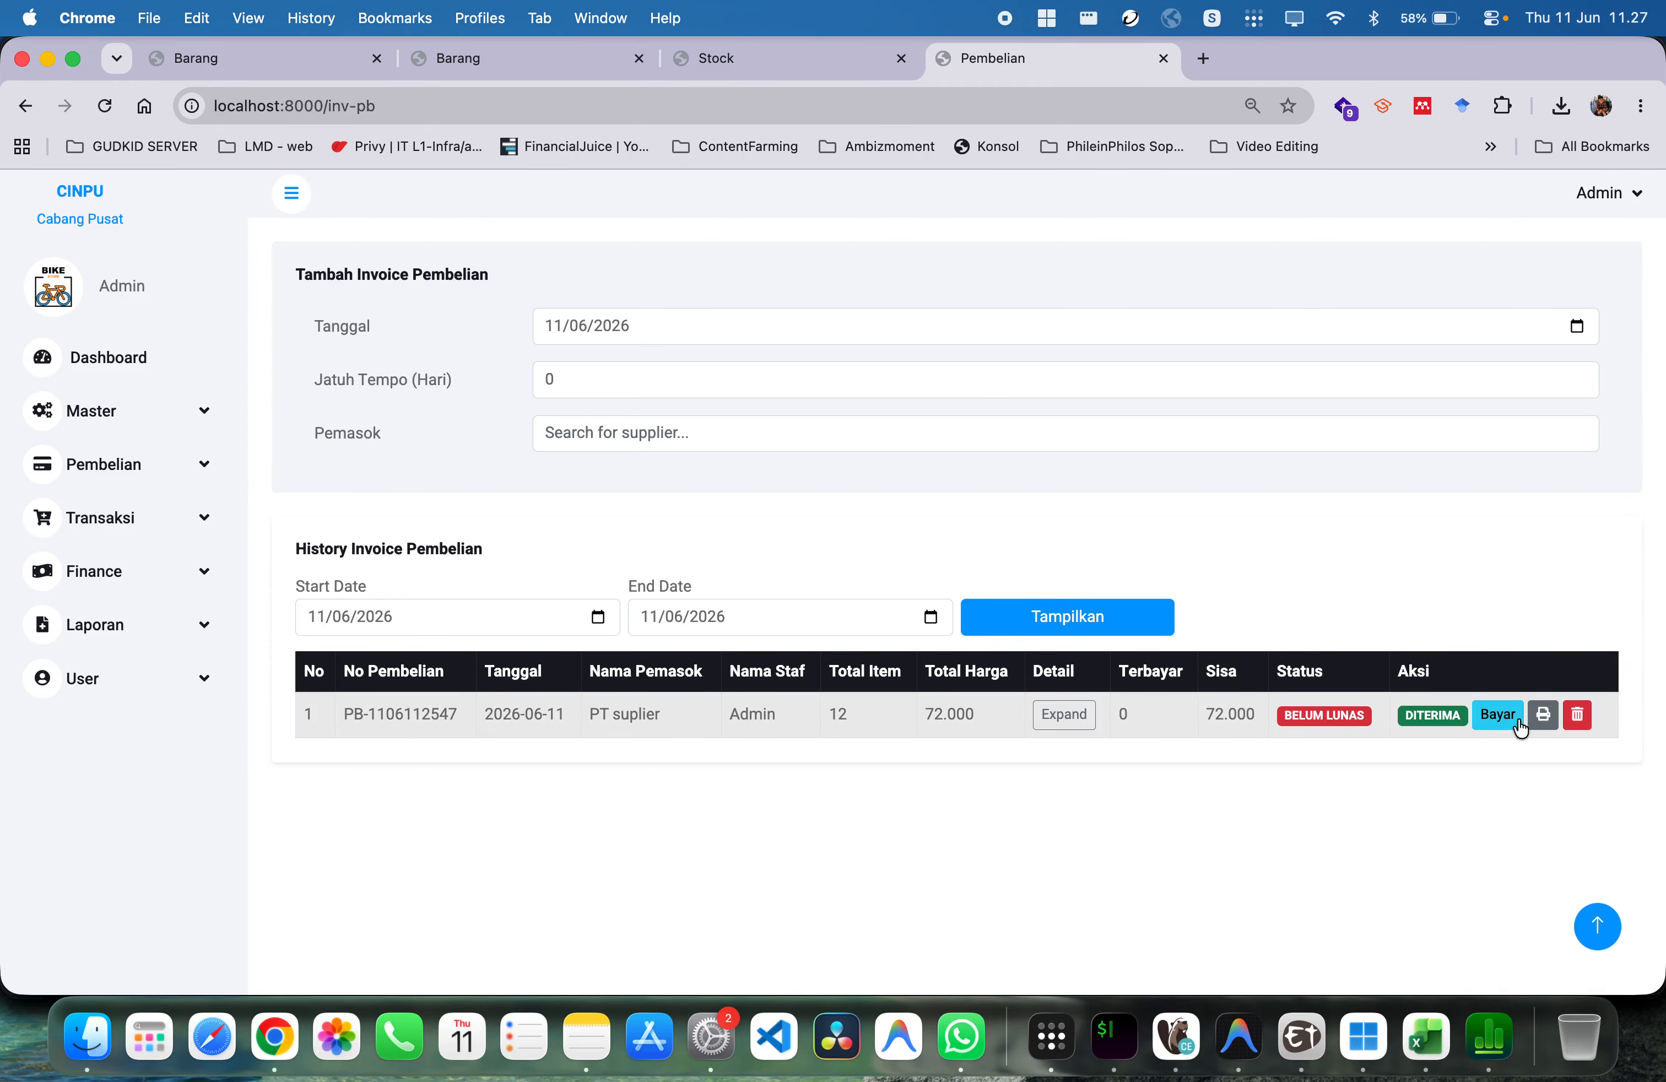
Record a payment of 50000 on the PT suplier purchase invoice and acknowledge the confirmation
click(1497, 715)
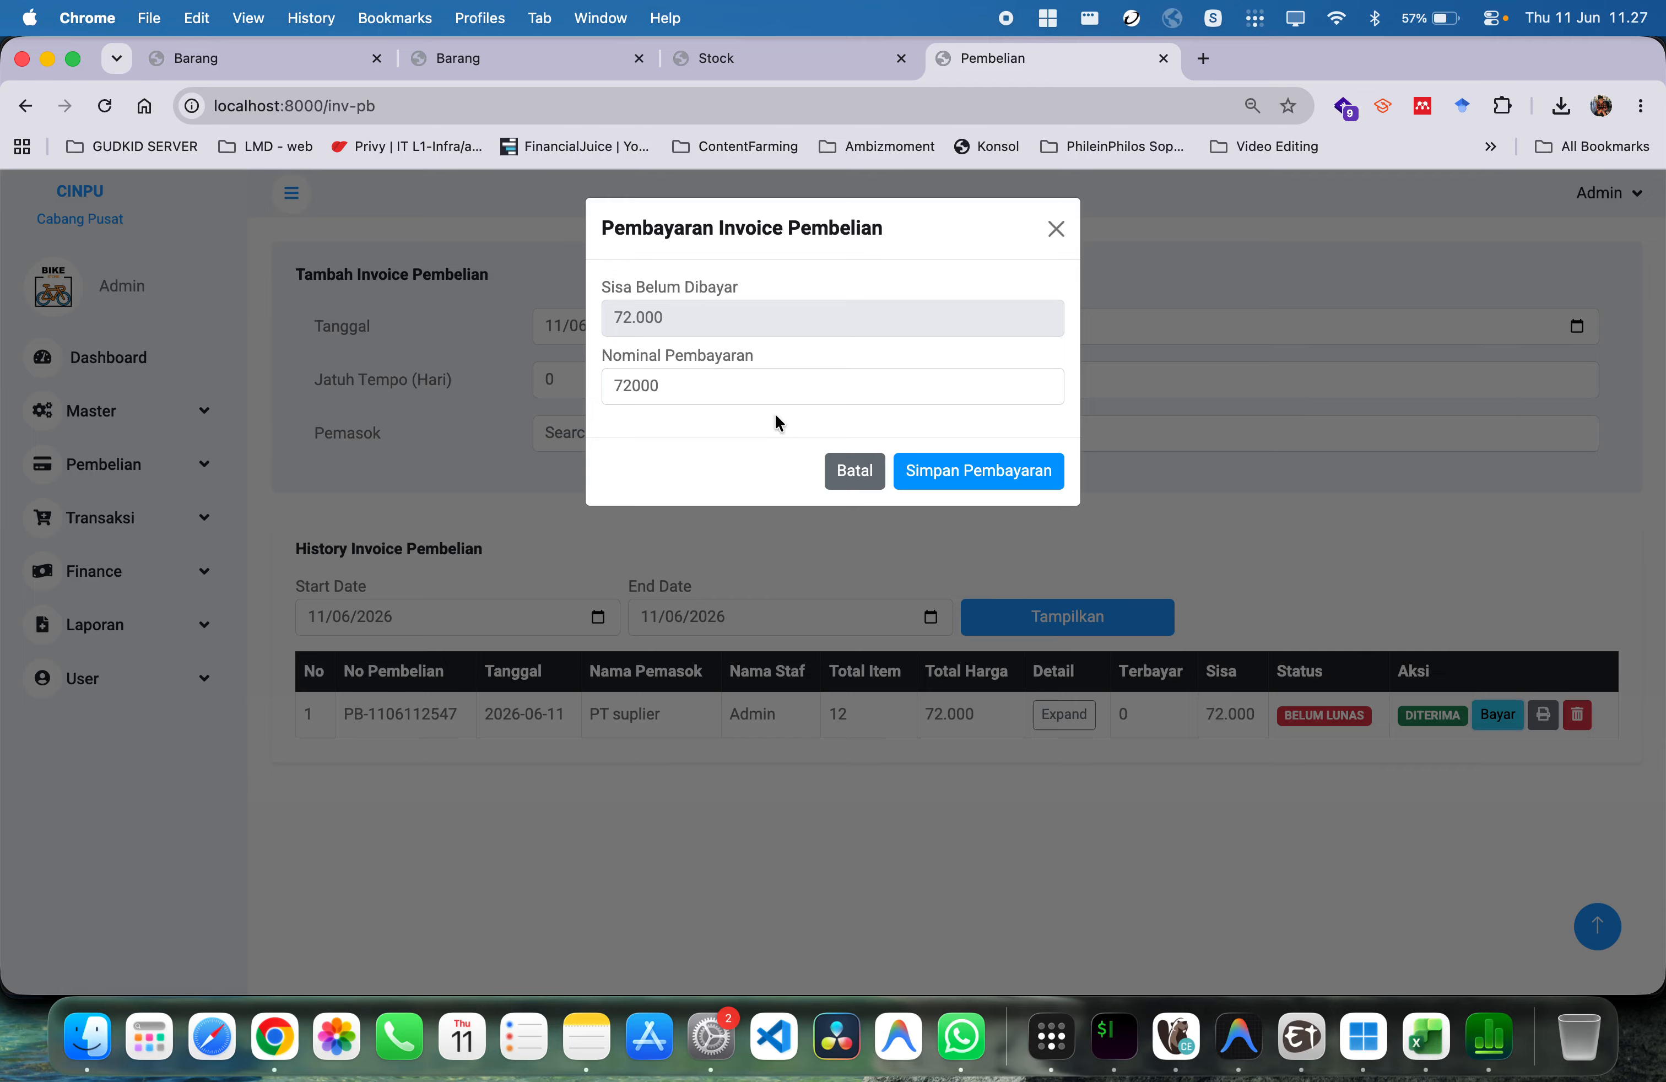
click(694, 378)
key(BackSpace)
key(BackSpace)
key(BackSpace)
key(BackSpace)
key(BackSpace)
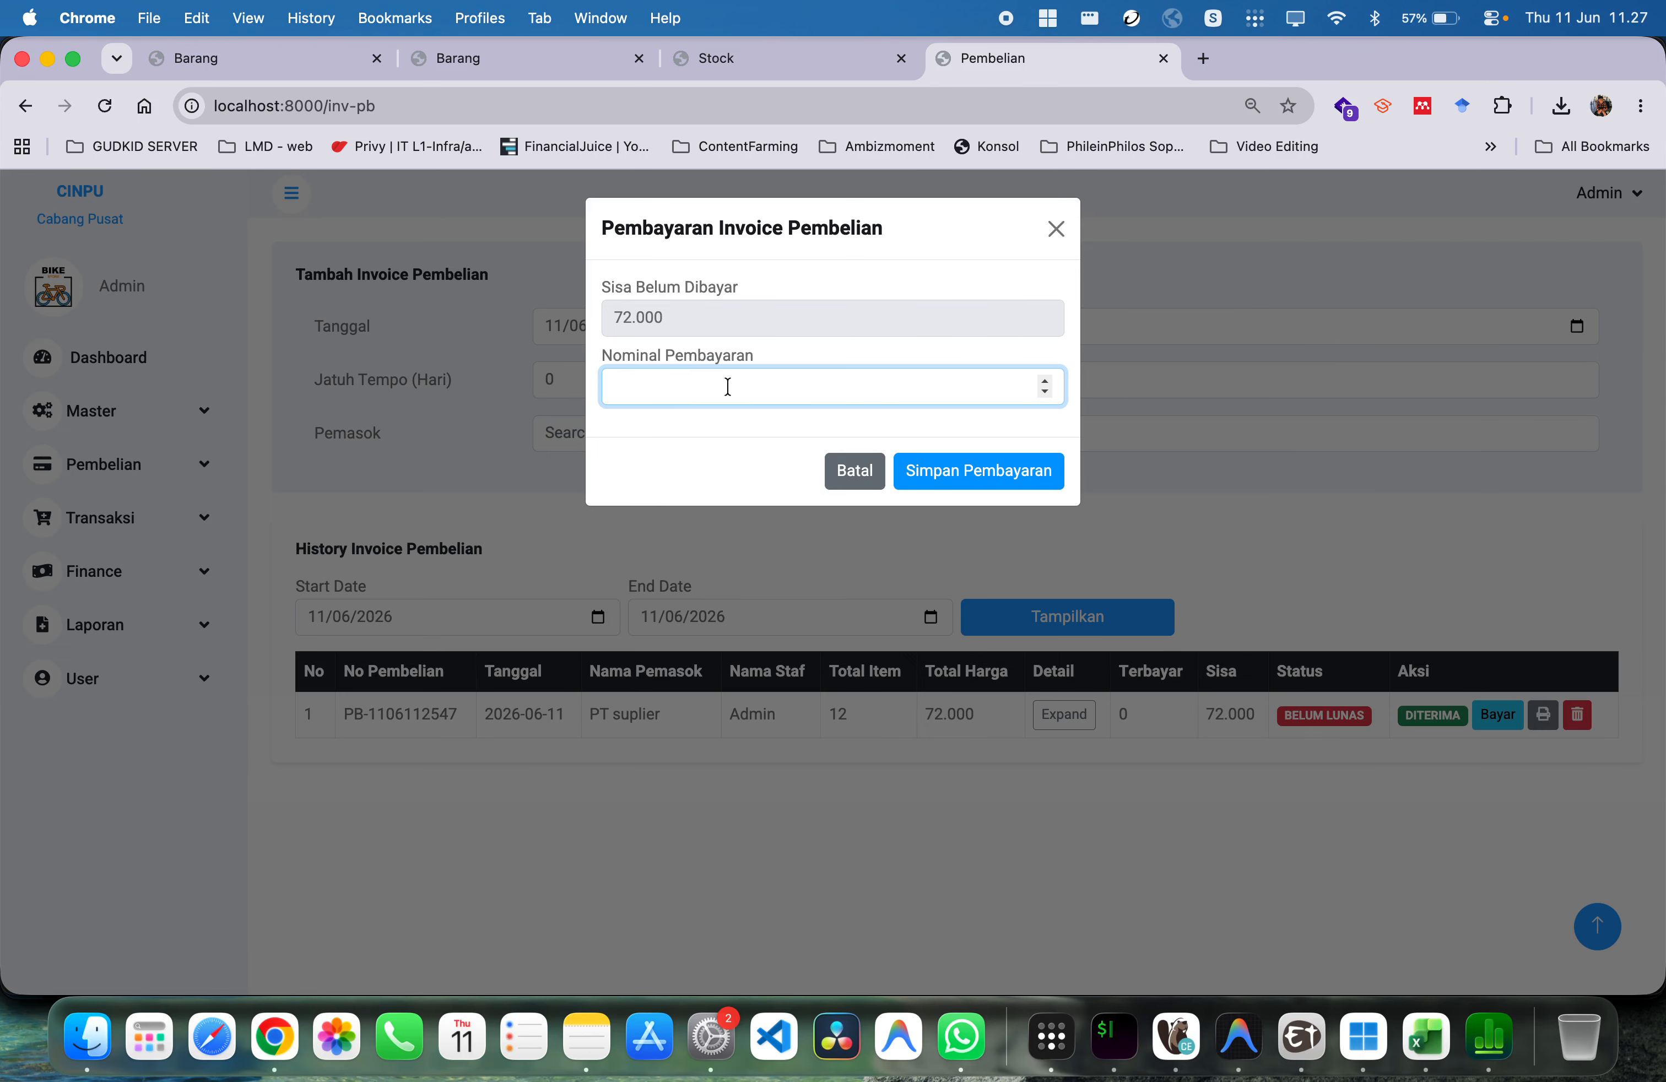
text(72000)
key(super+a)
key(BackSpace)
text(5000)
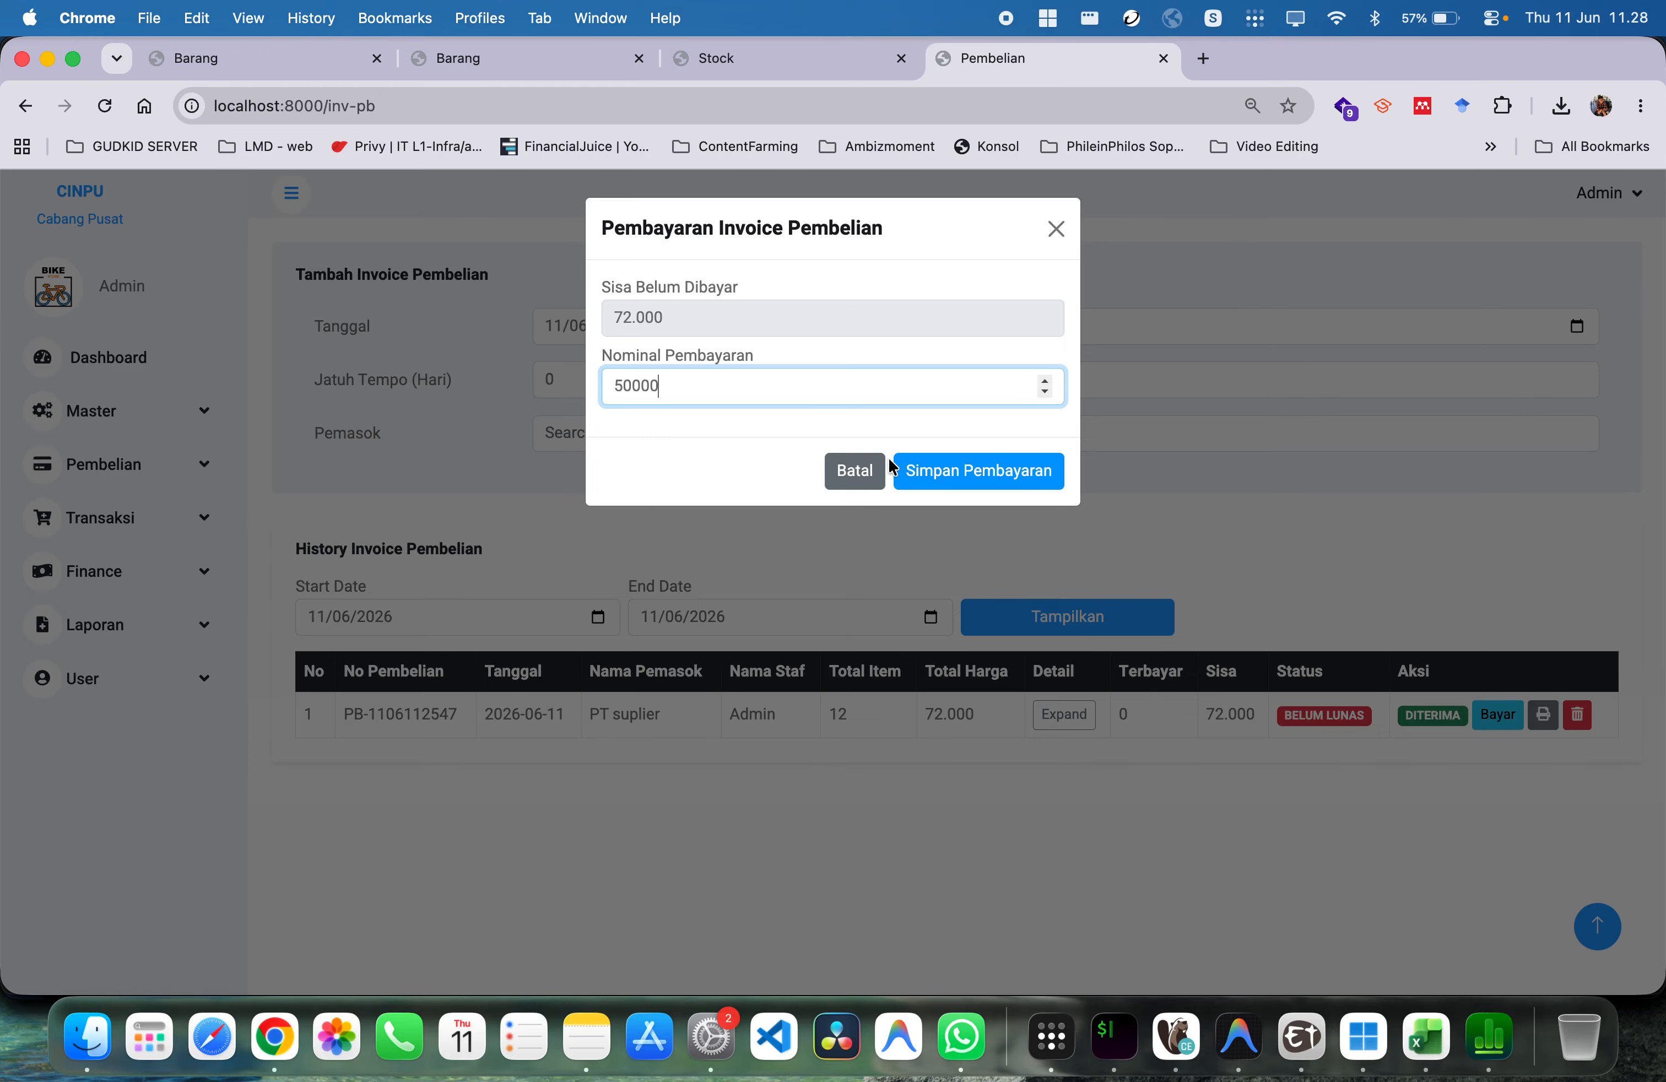
click(949, 473)
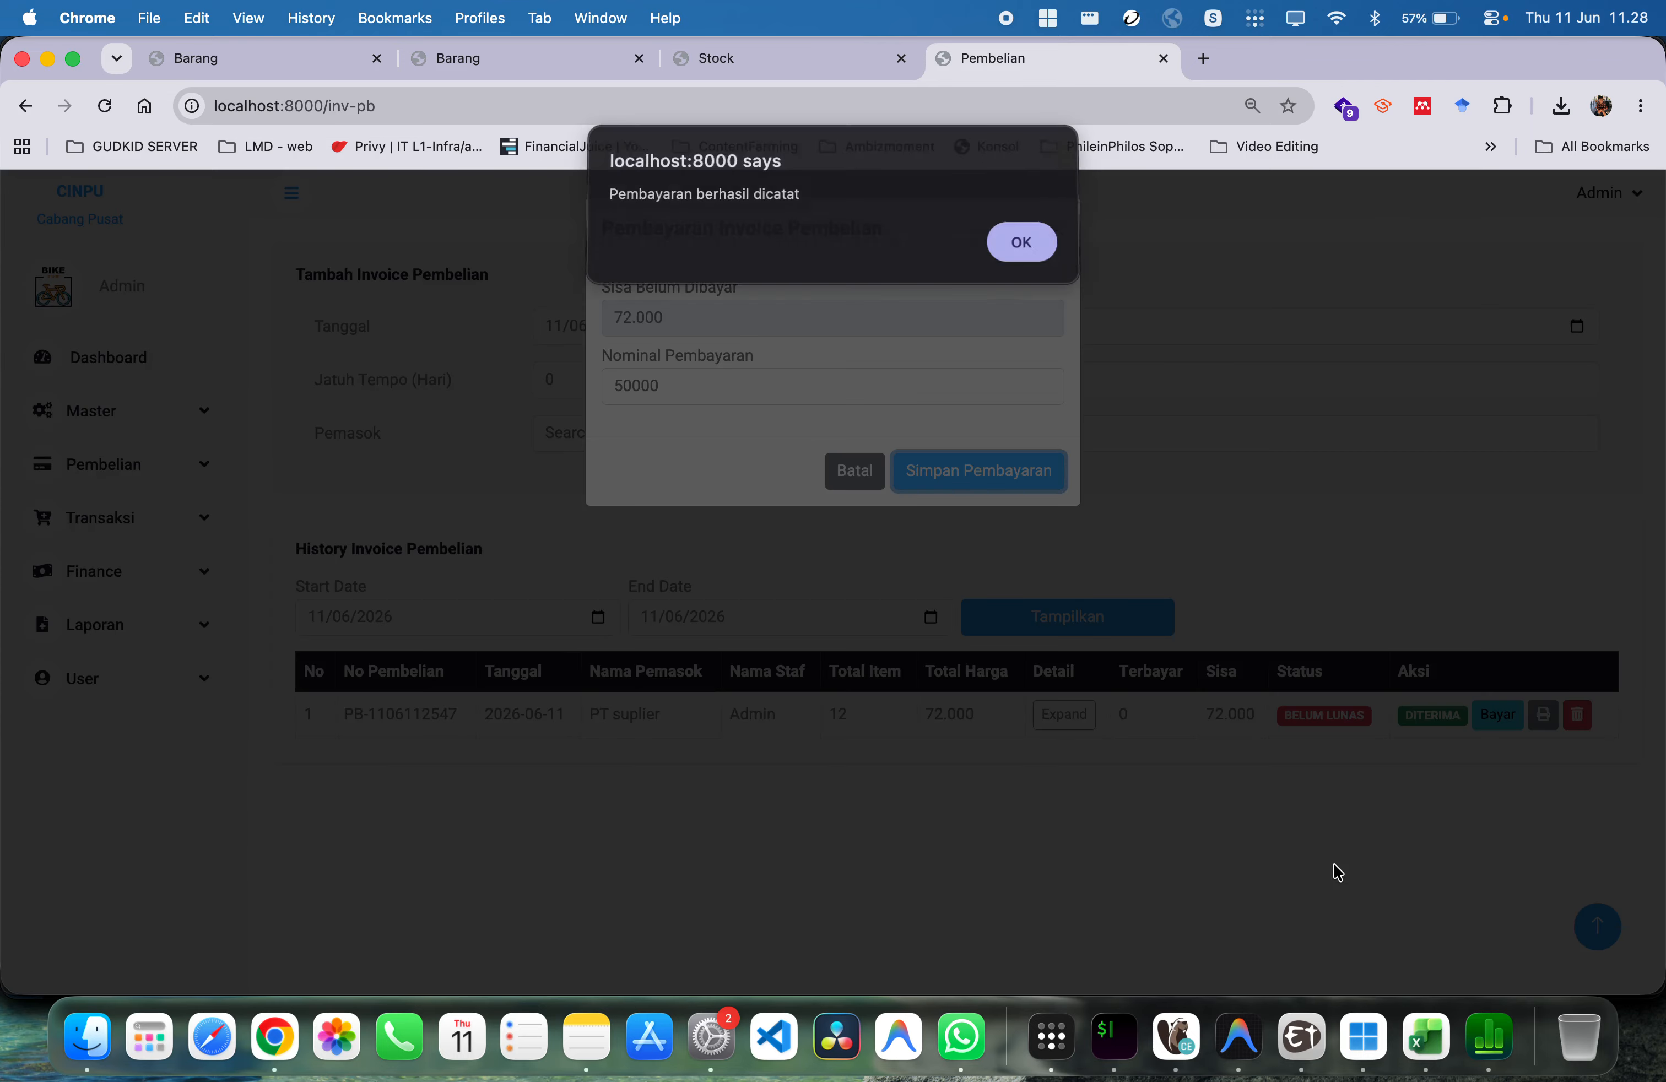
click(1012, 243)
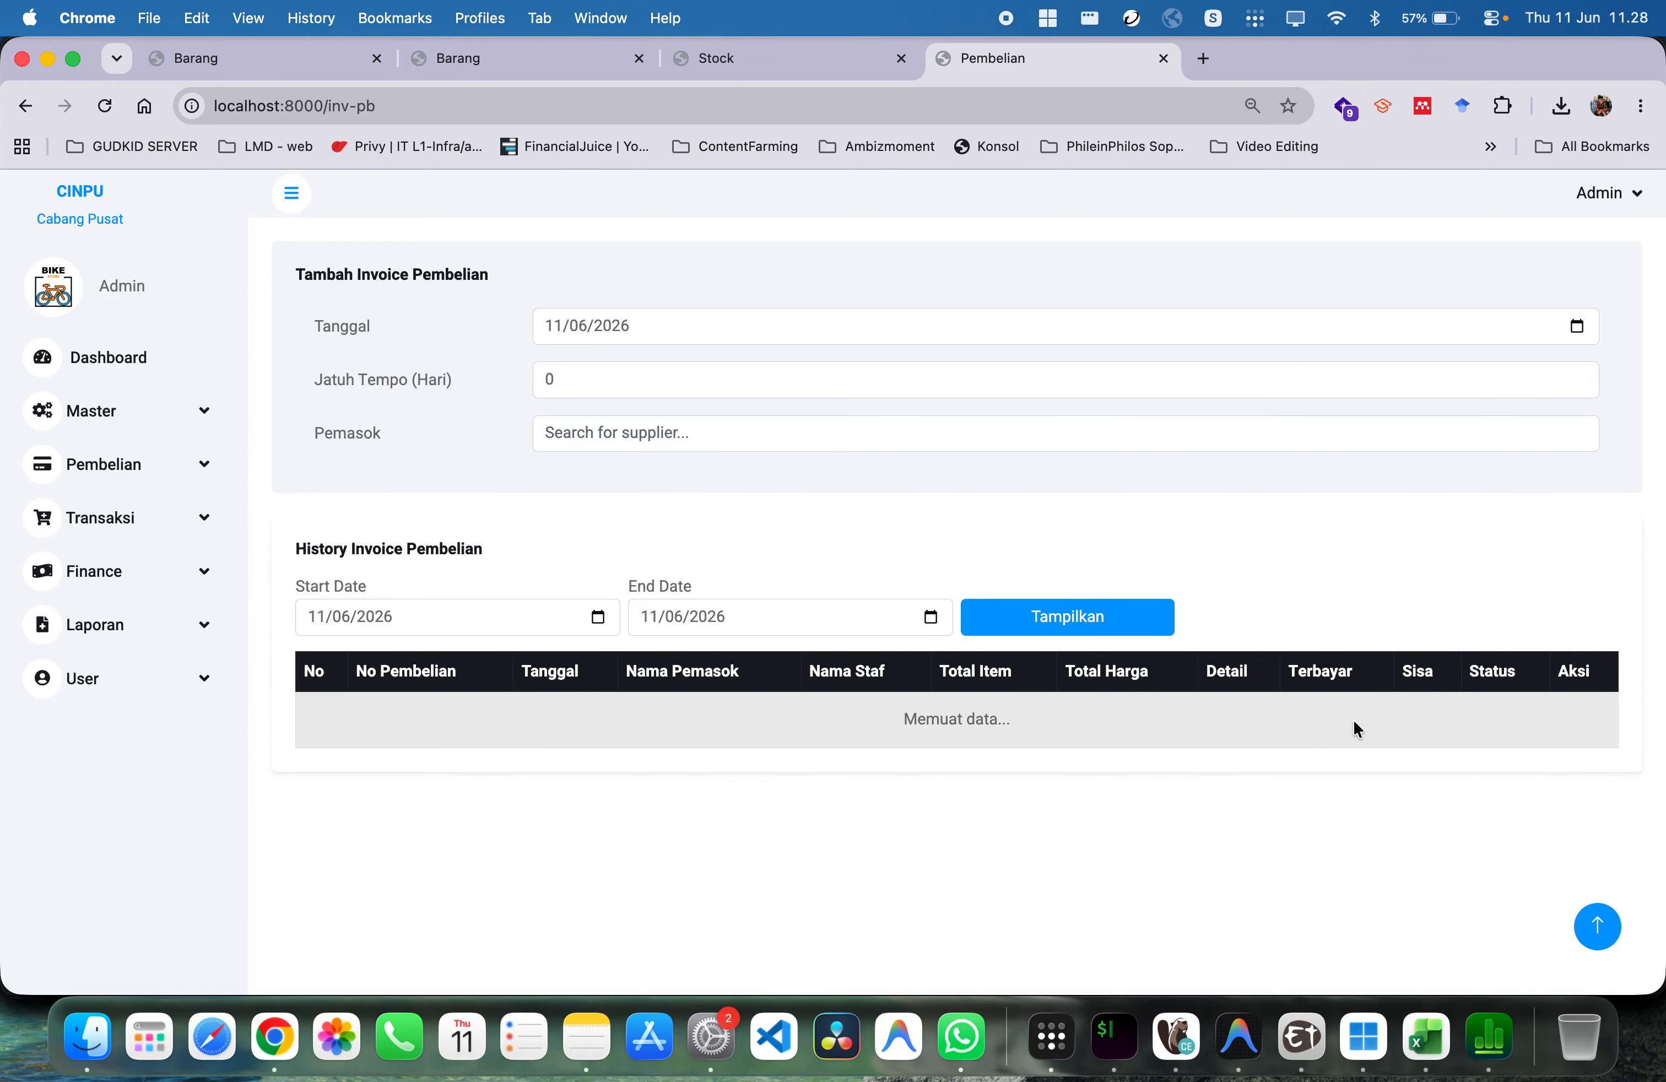
Check the invoice's paid and remaining amounts in the history and open its print preview
double_click(1218, 717)
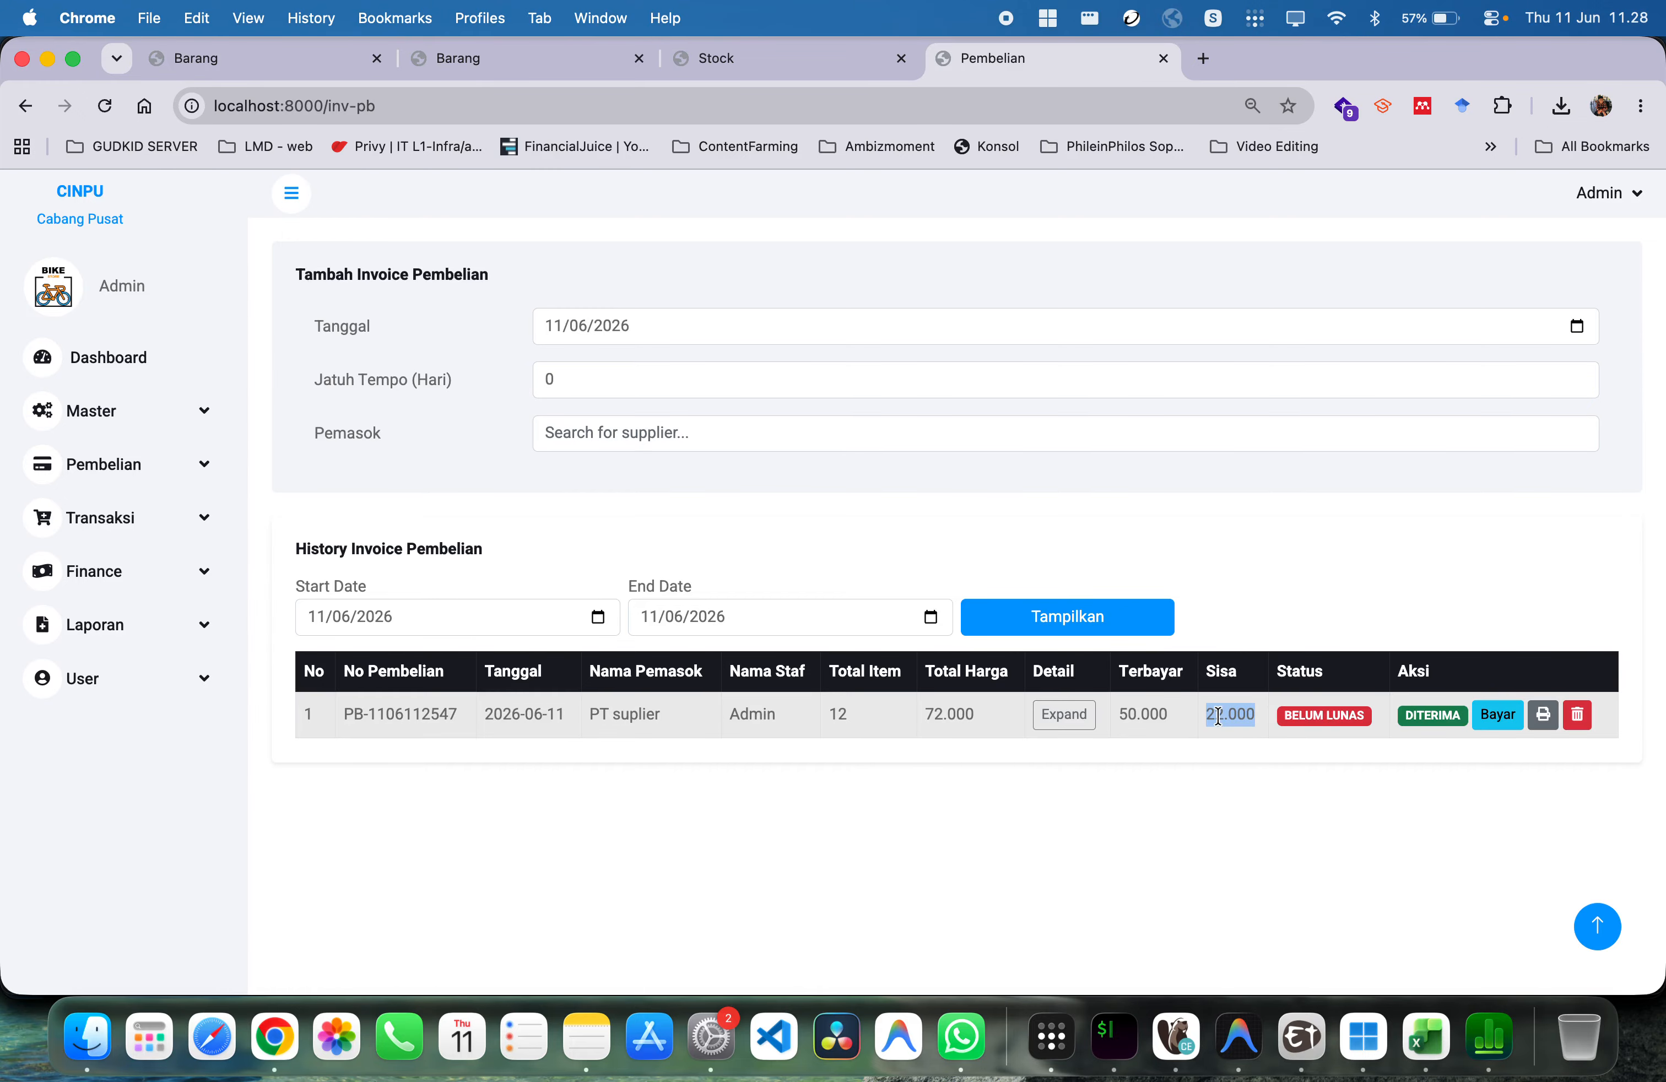
double_click(1124, 713)
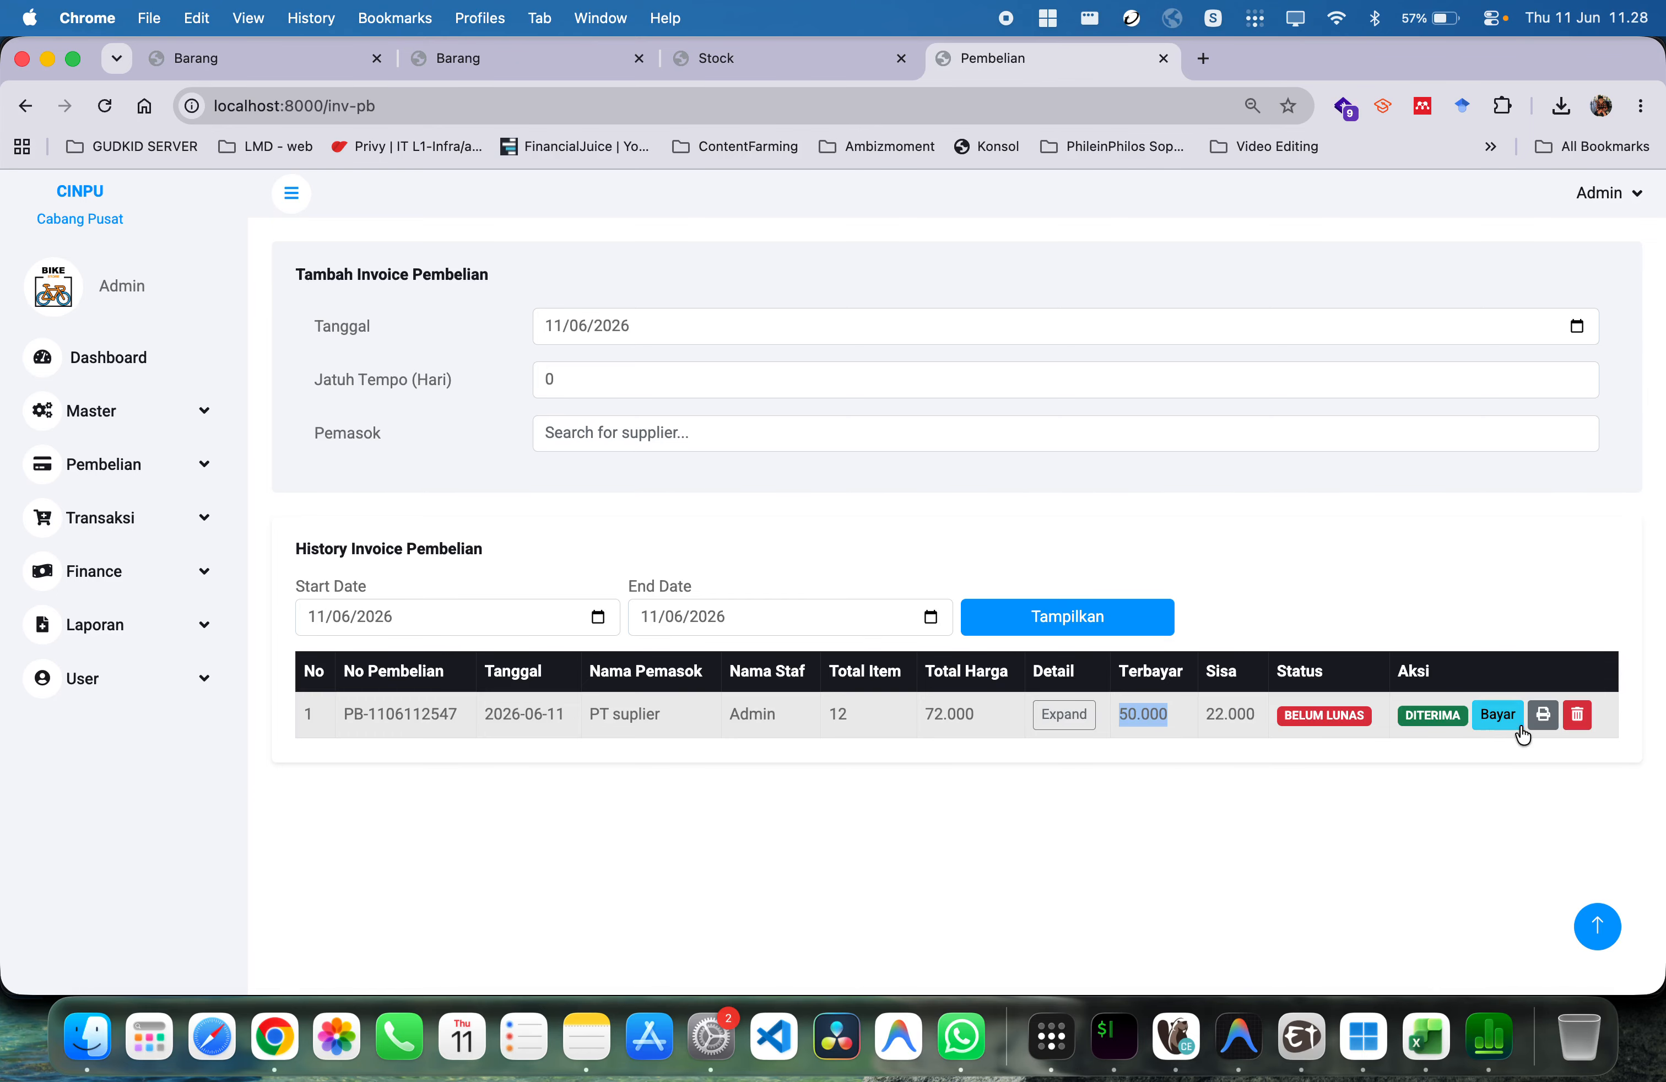
click(1543, 714)
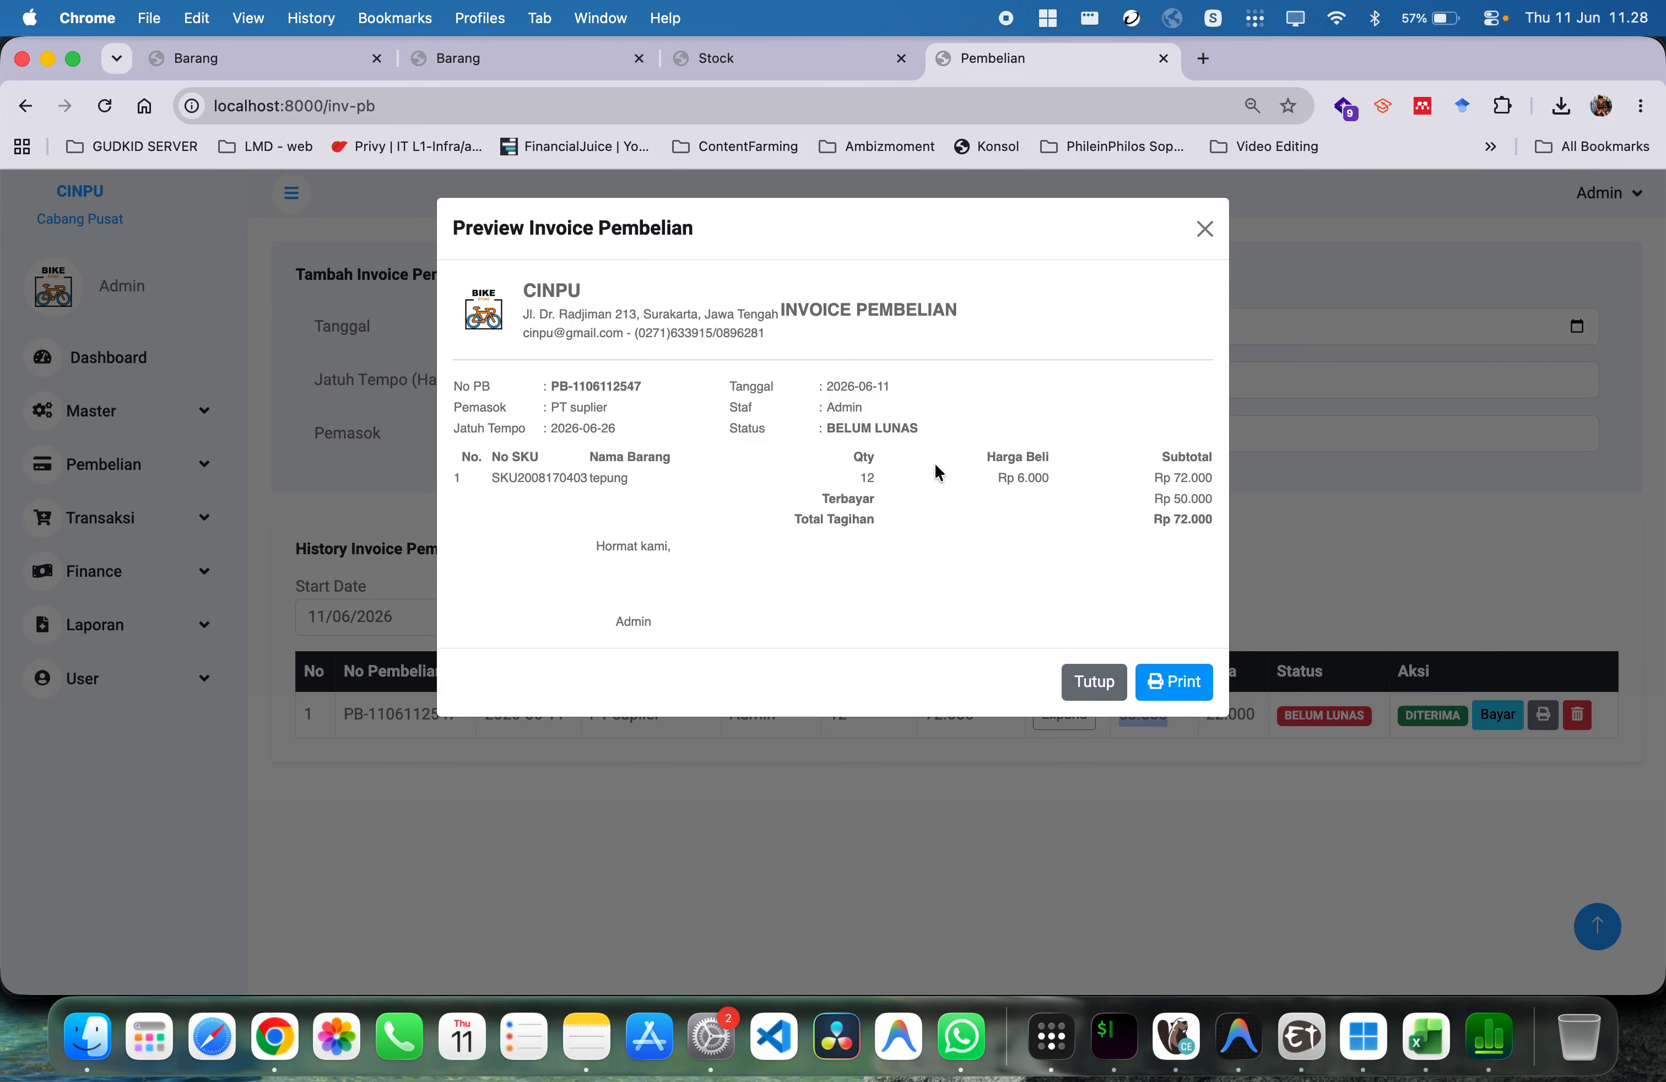
Bring up the print dialog for the PT suplier purchase invoice, check the total bill, and close it without saving
click(1177, 685)
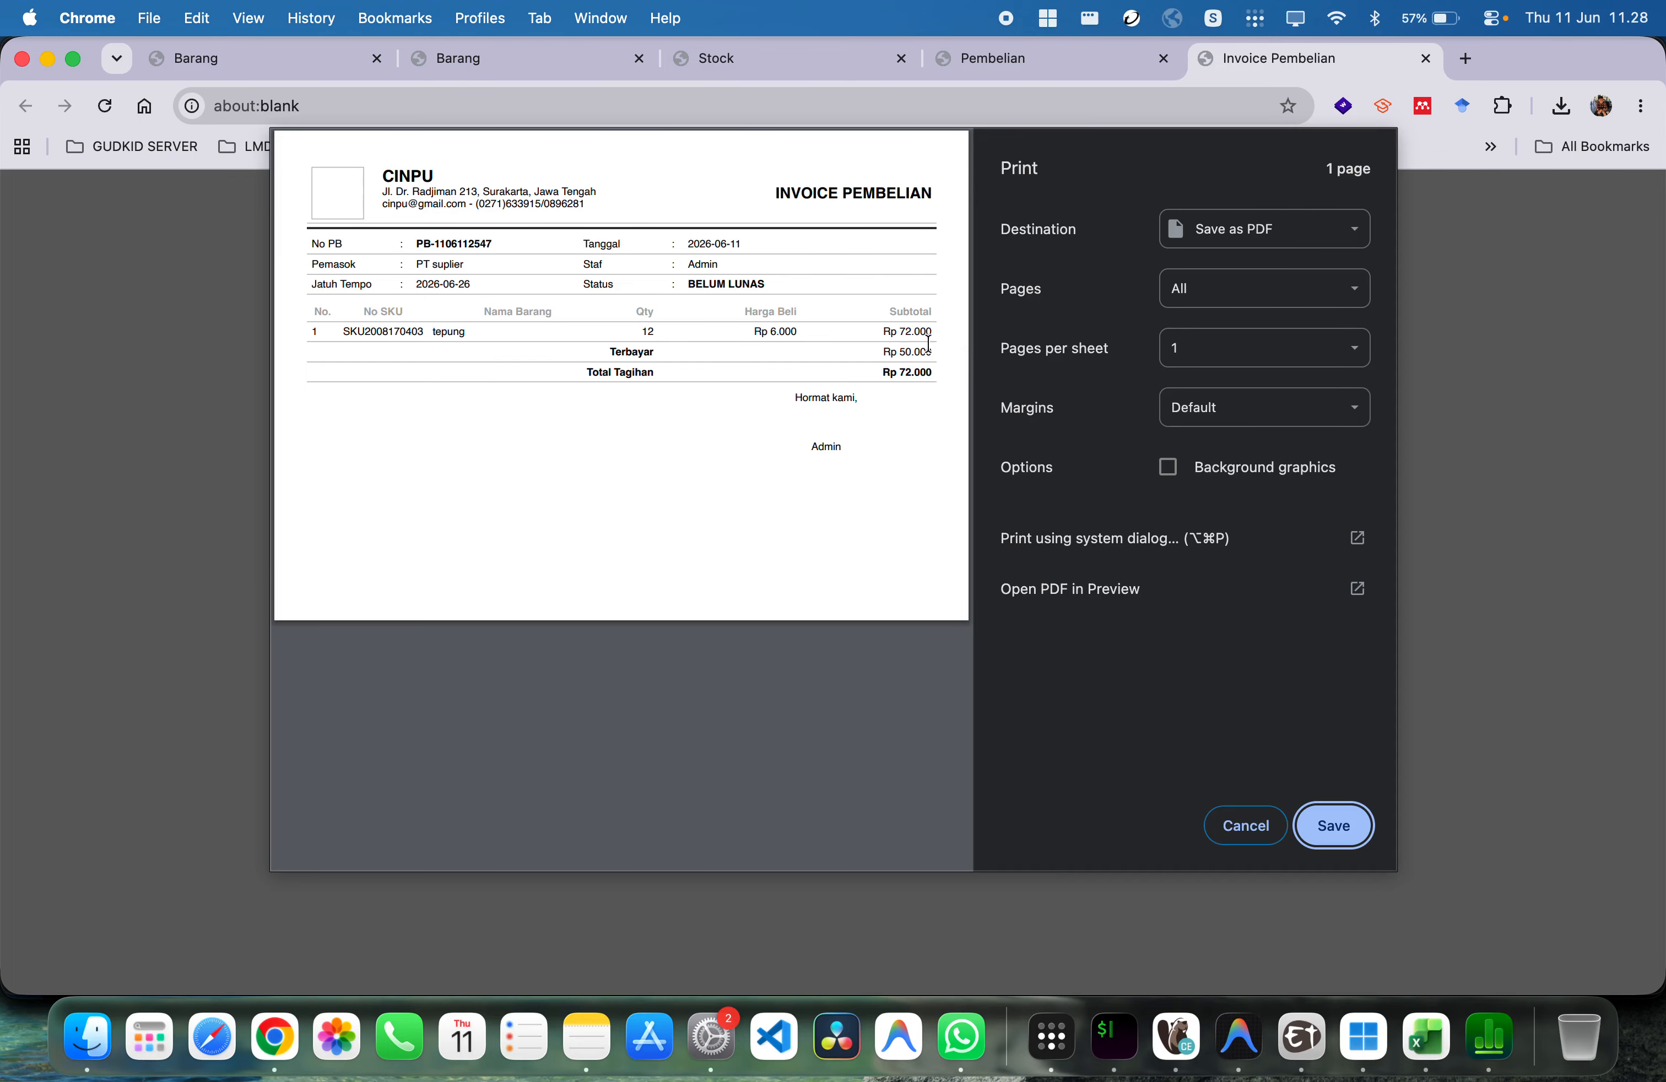
drag(927, 369, 852, 381)
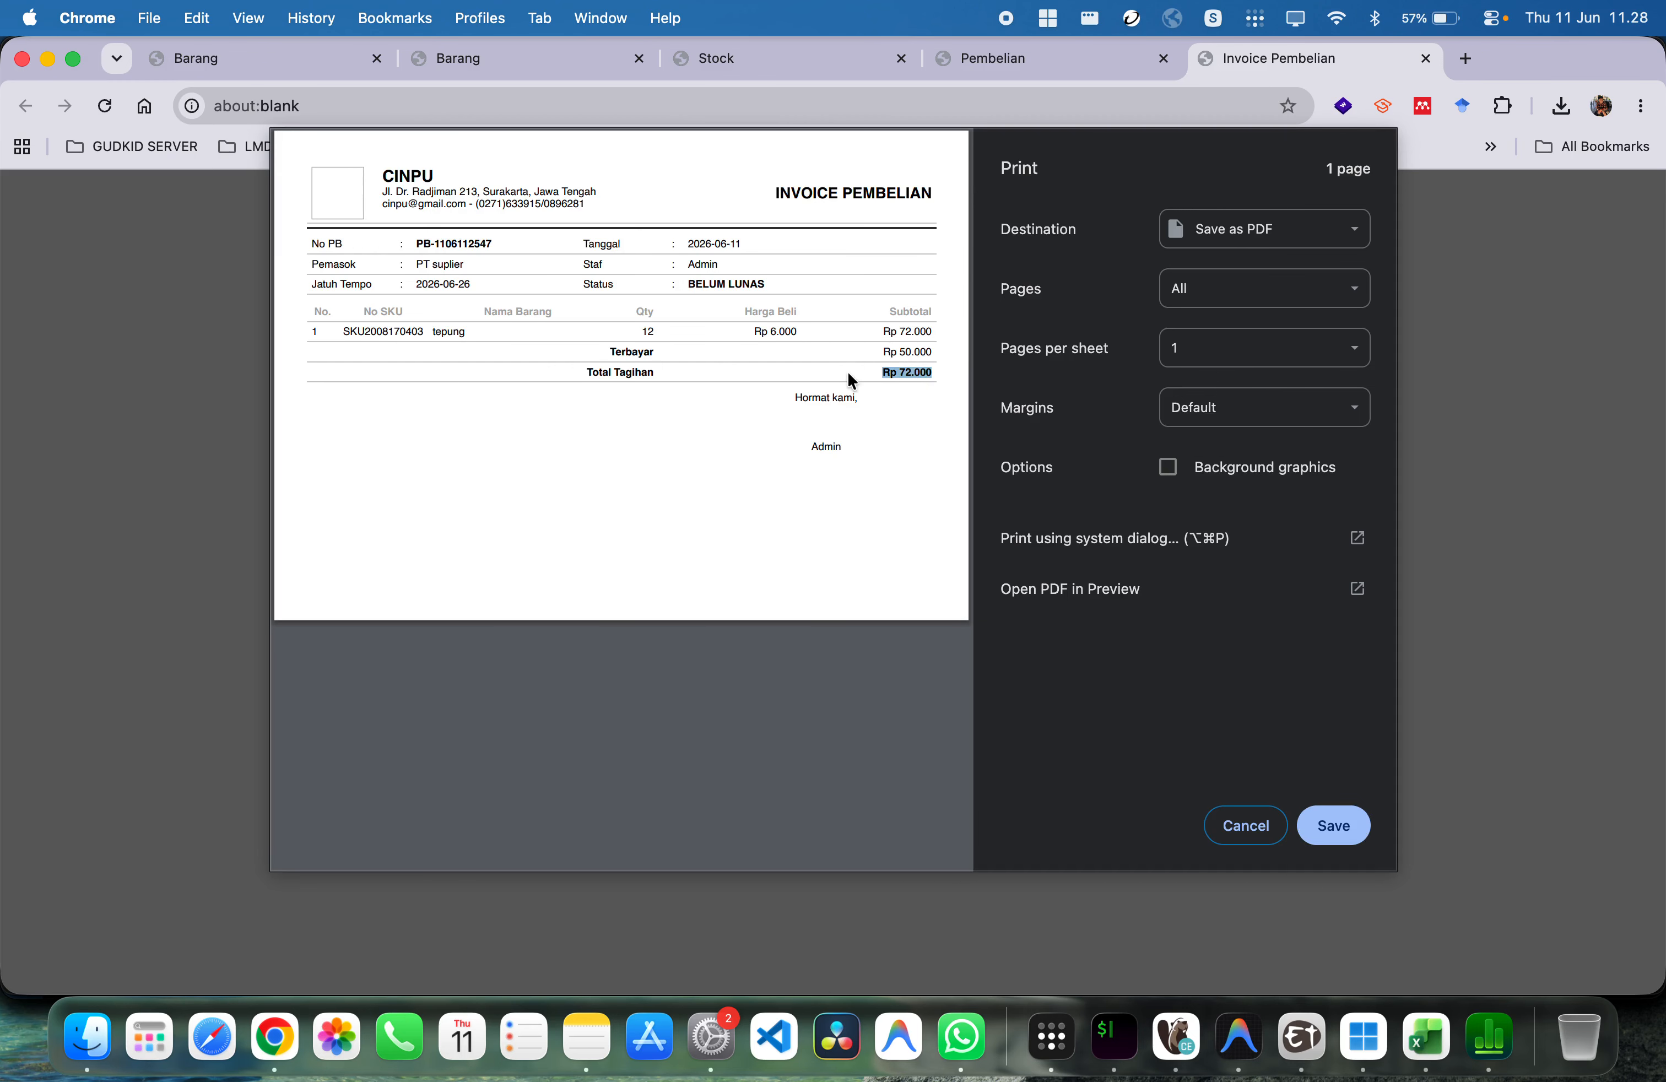
key(Escape)
key(Escape)
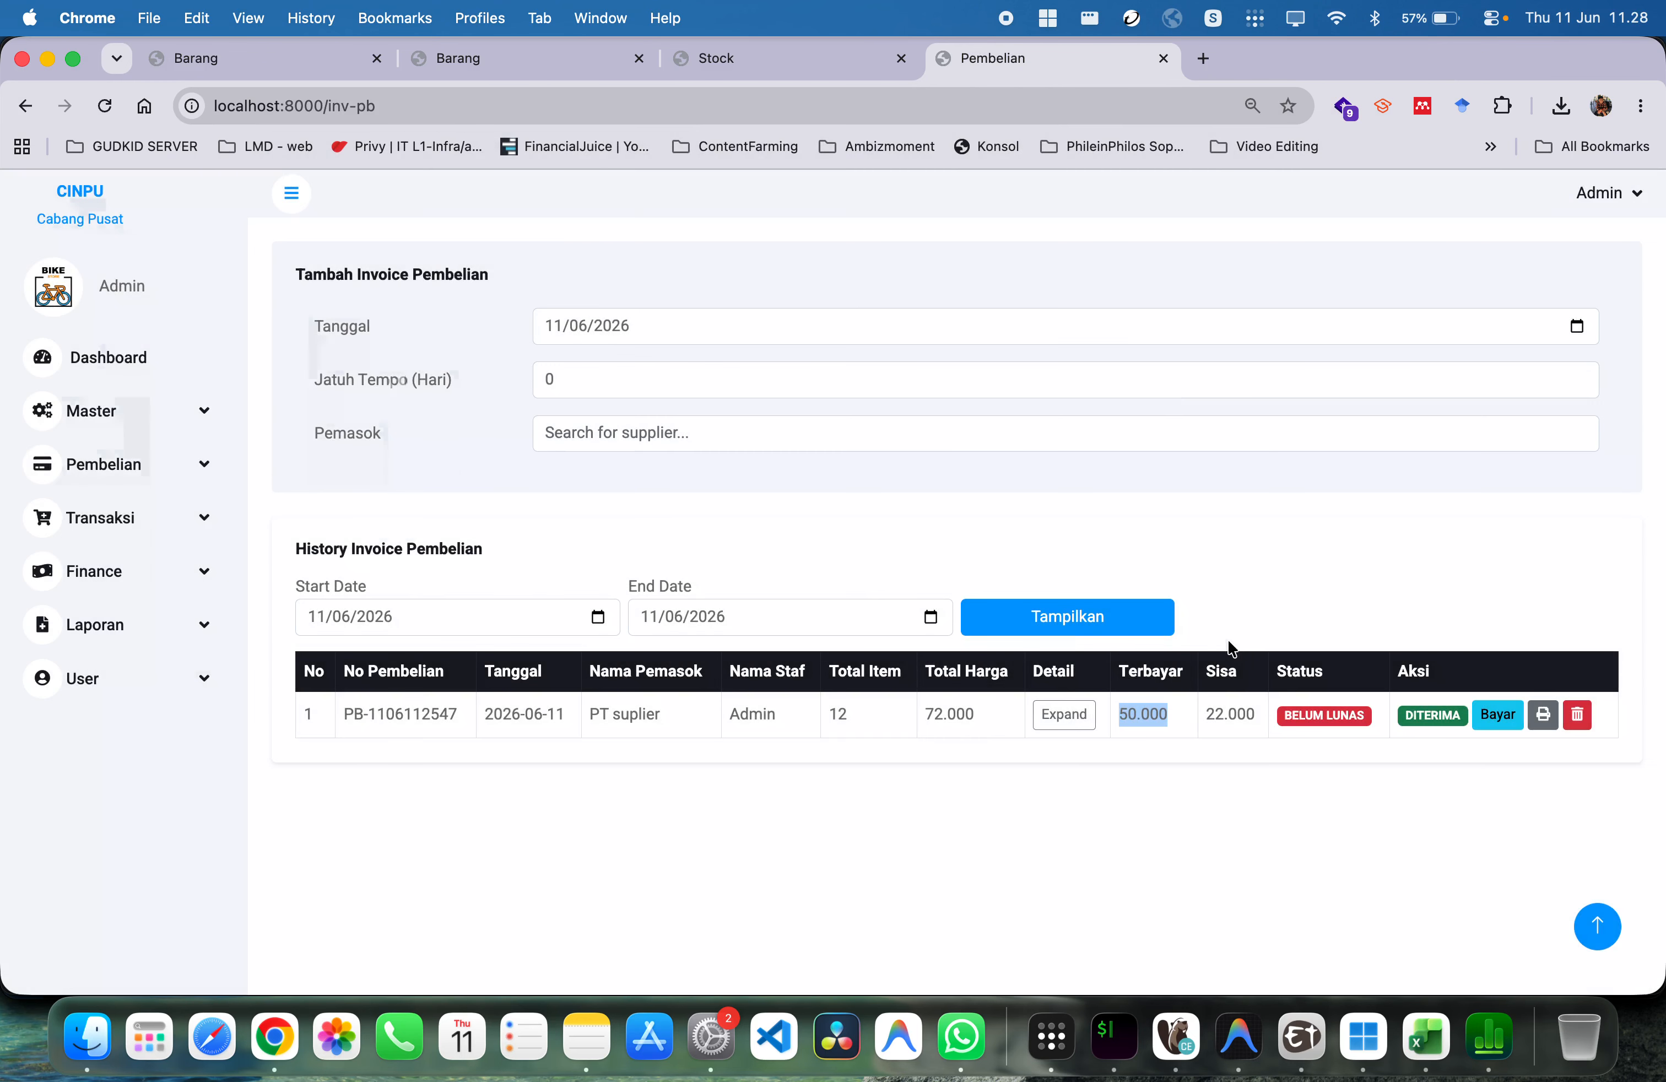
Record a further payment of 22000 on the PT suplier purchase invoice and acknowledge the confirmation
click(1497, 715)
click(738, 386)
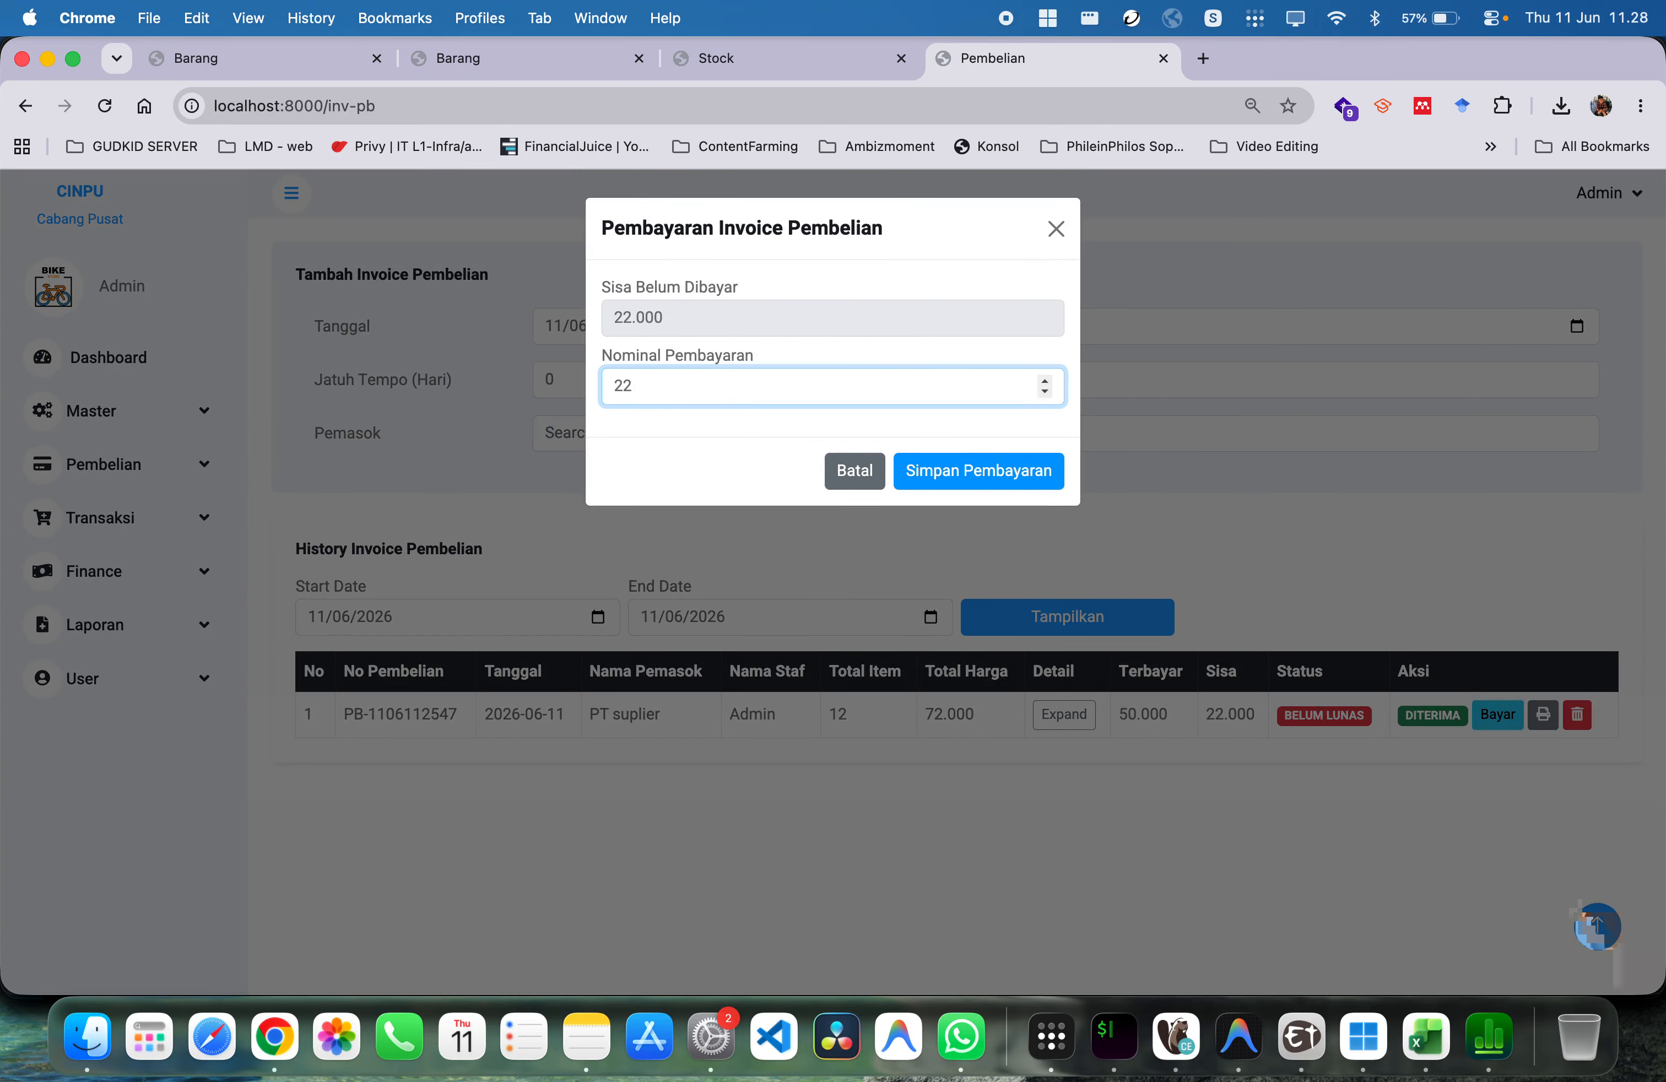
key(BackSpace)
text(2000)
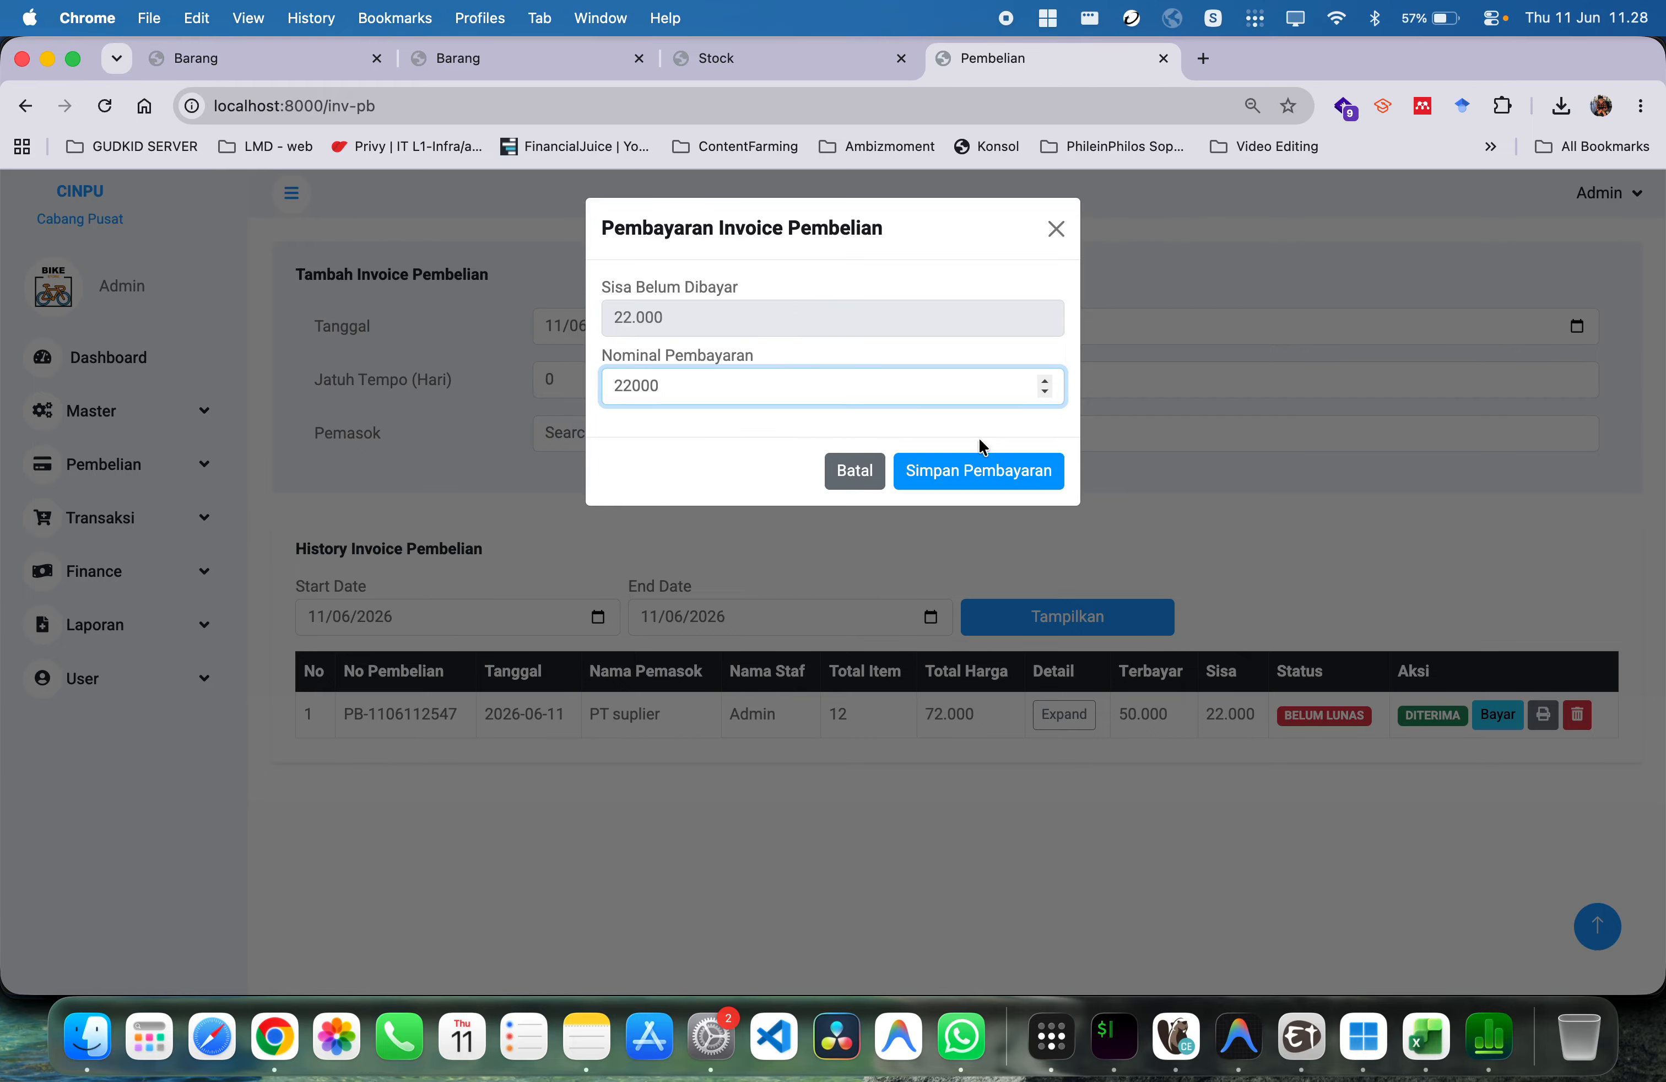
click(959, 468)
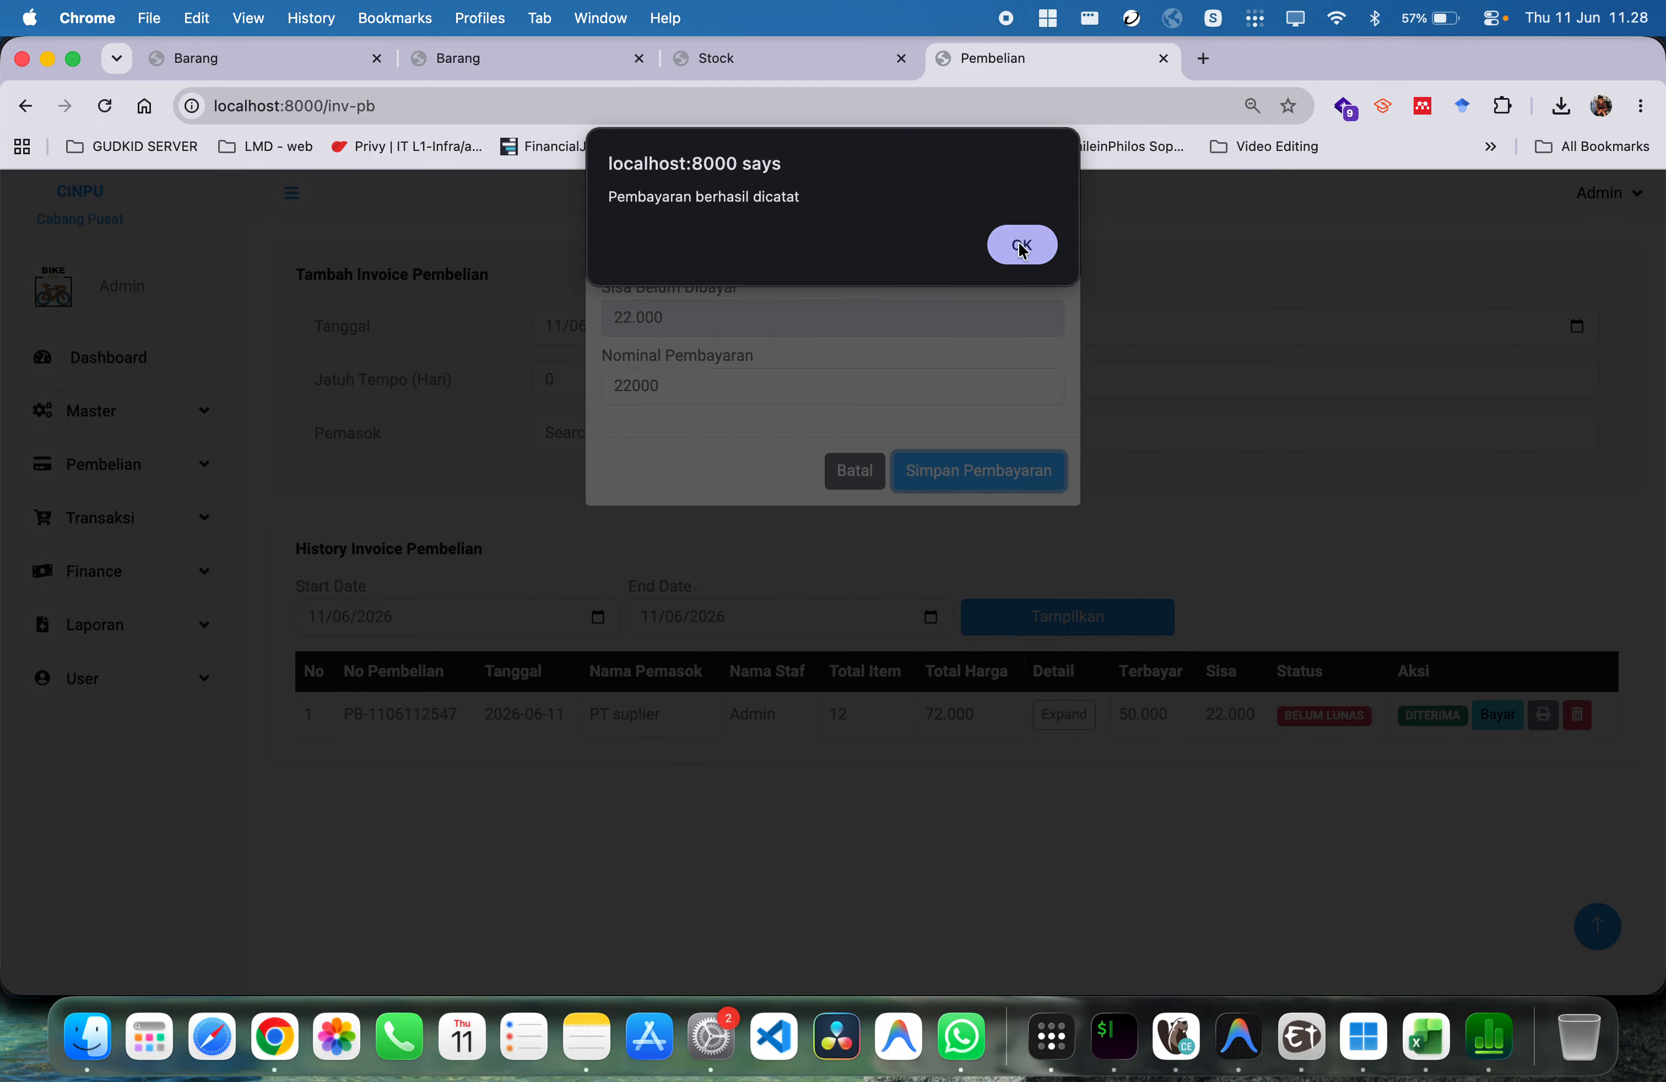
click(1022, 247)
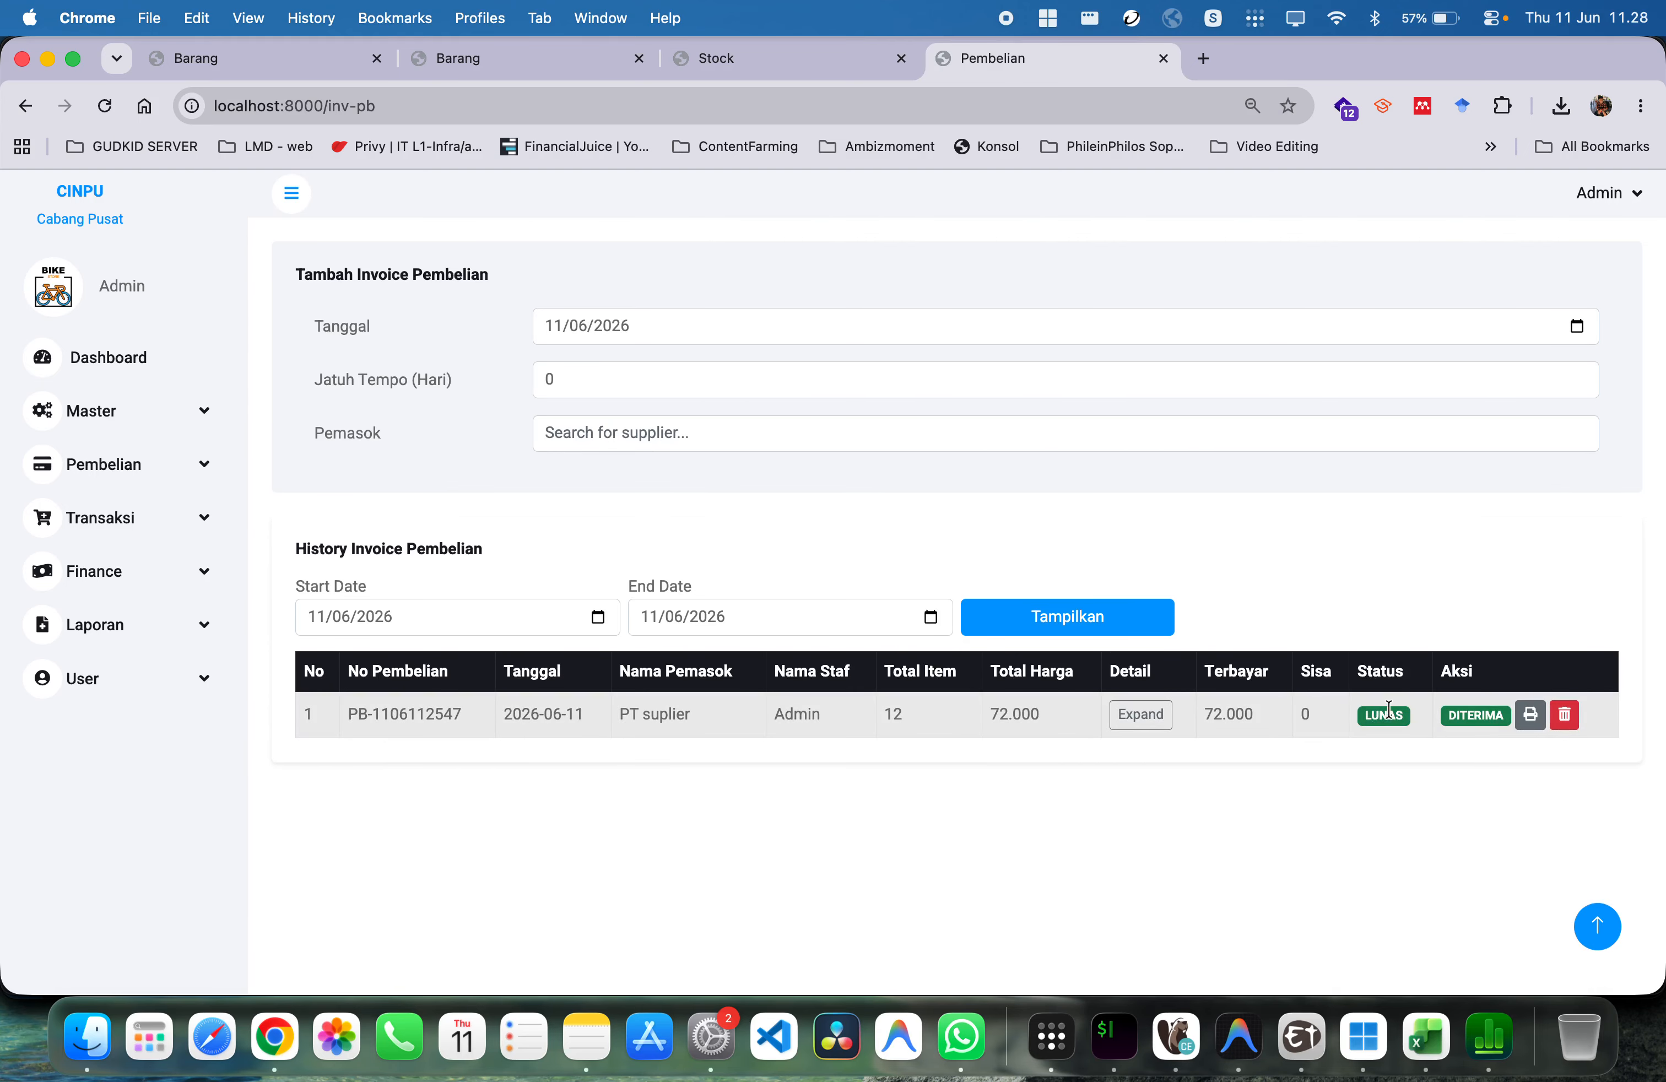
Check the payment status of the PT suplier invoice in the history and expand its item details
double_click(1388, 713)
click(1140, 714)
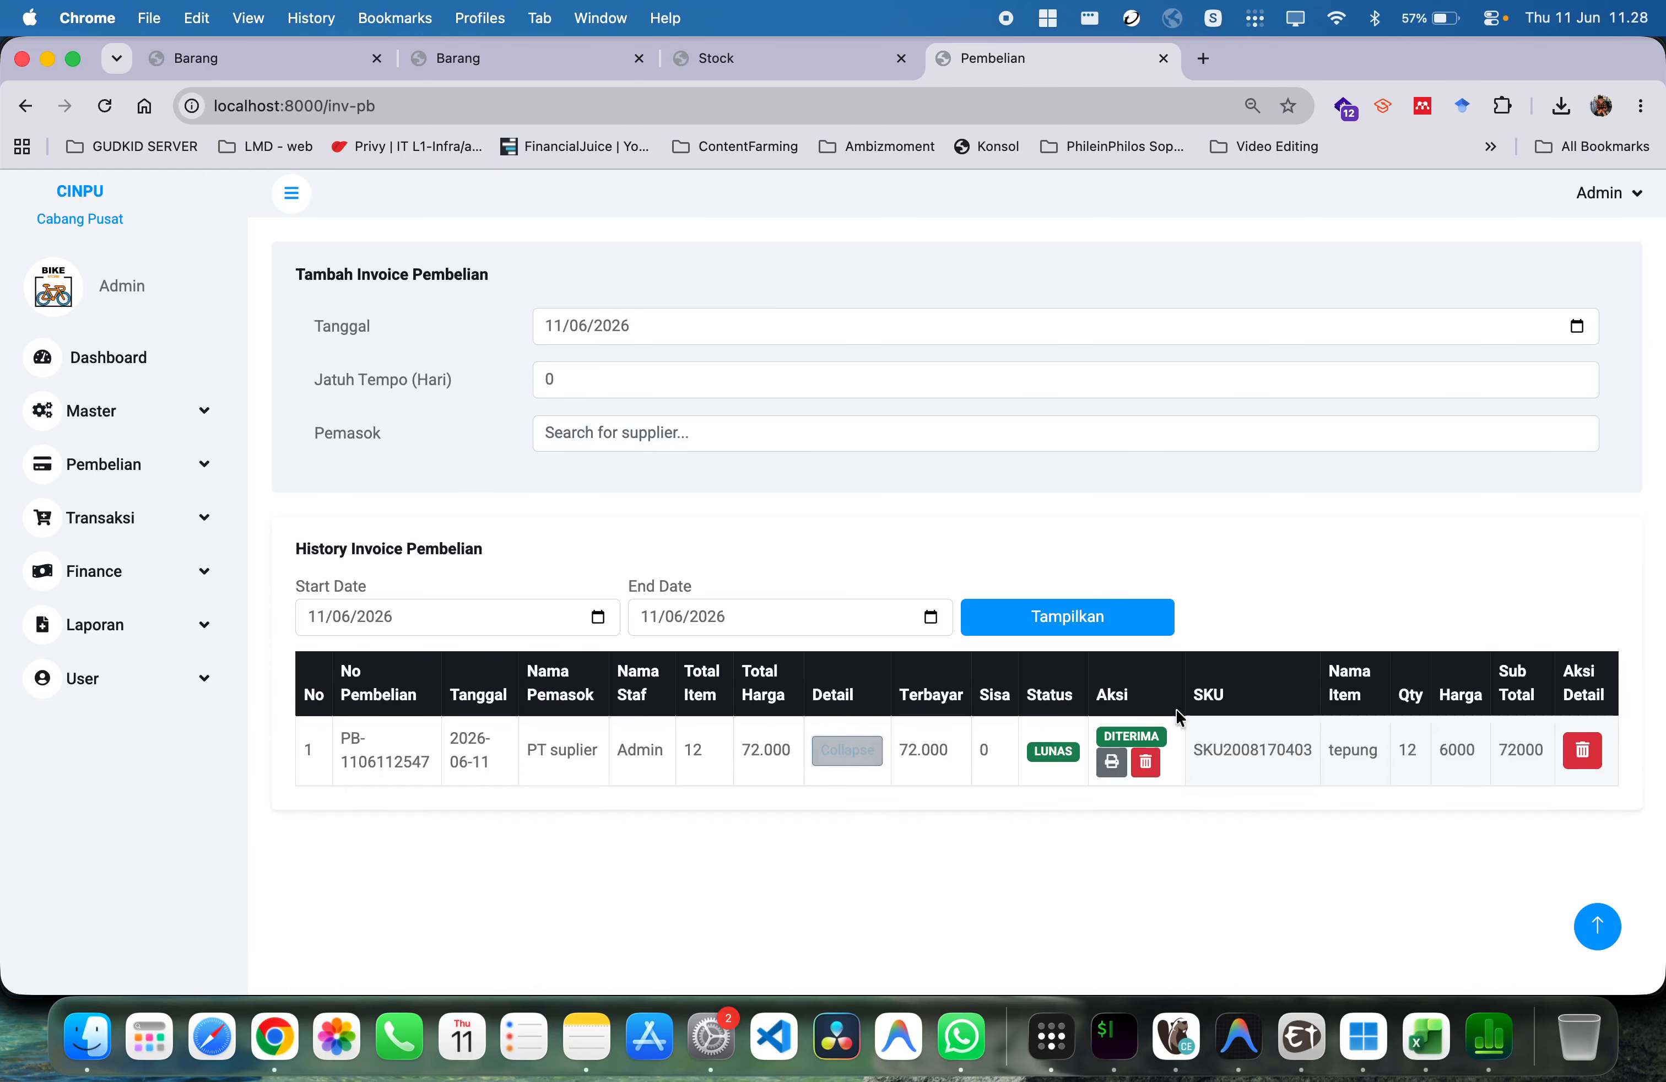
click(846, 749)
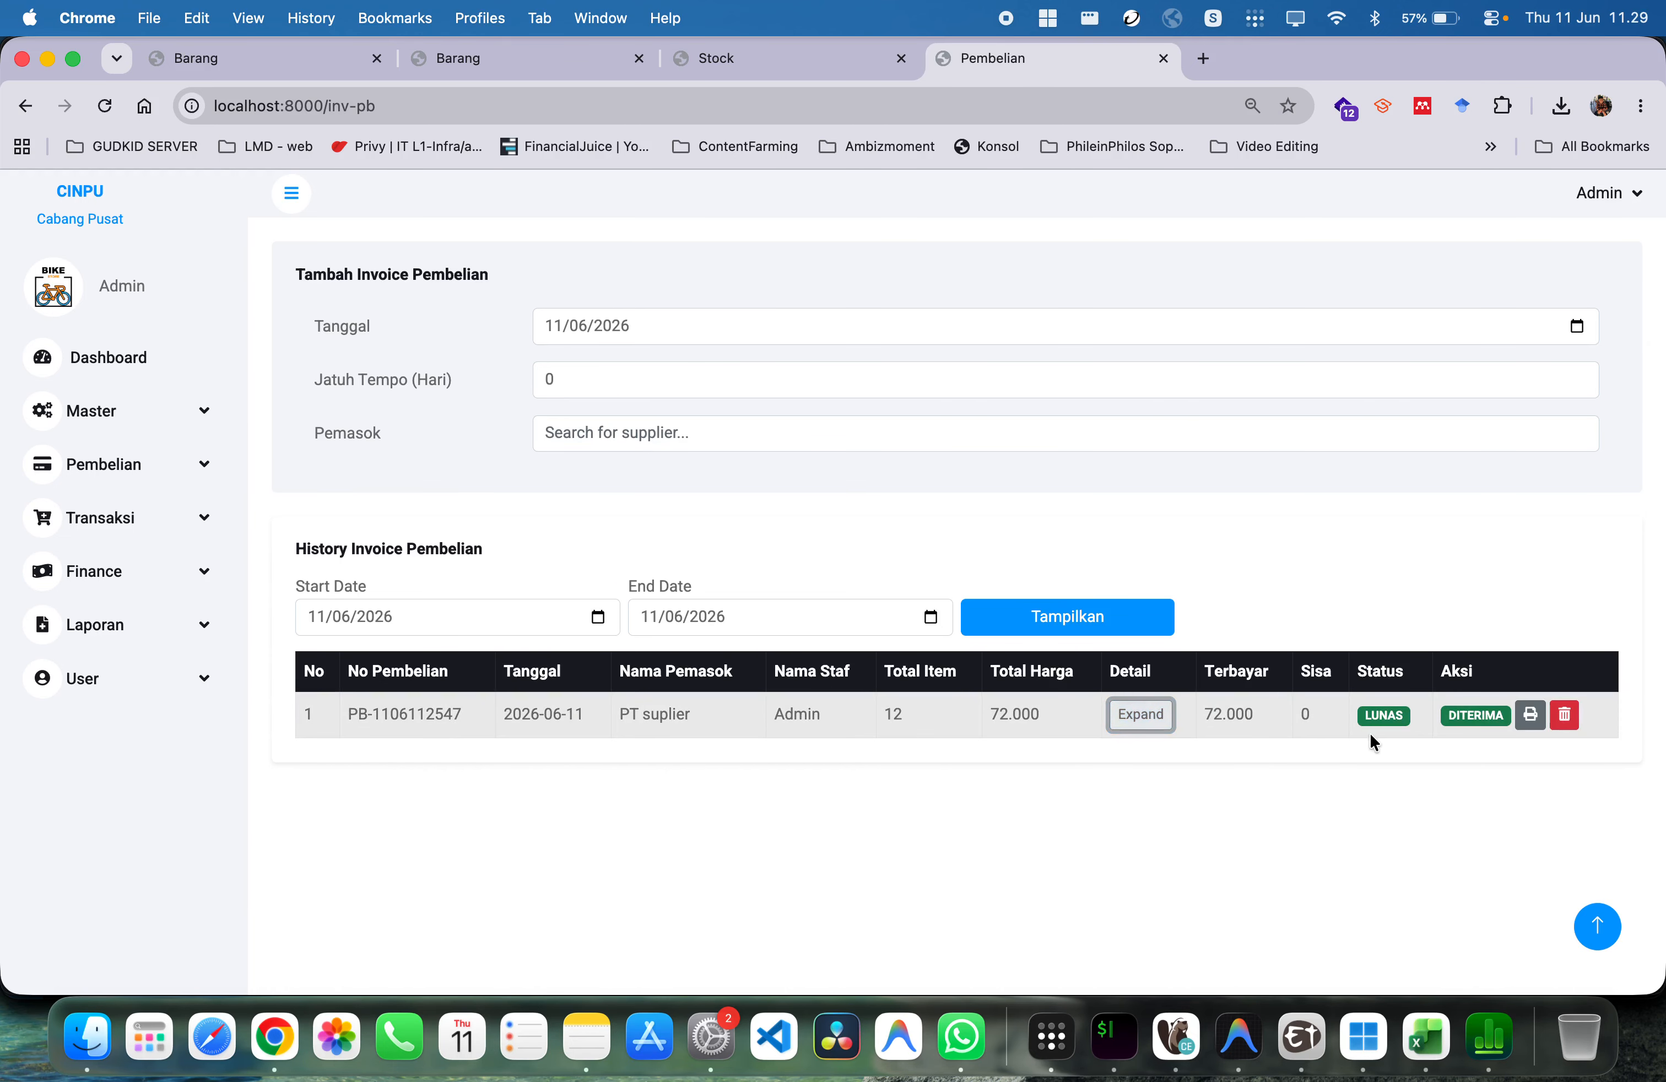
click(1129, 727)
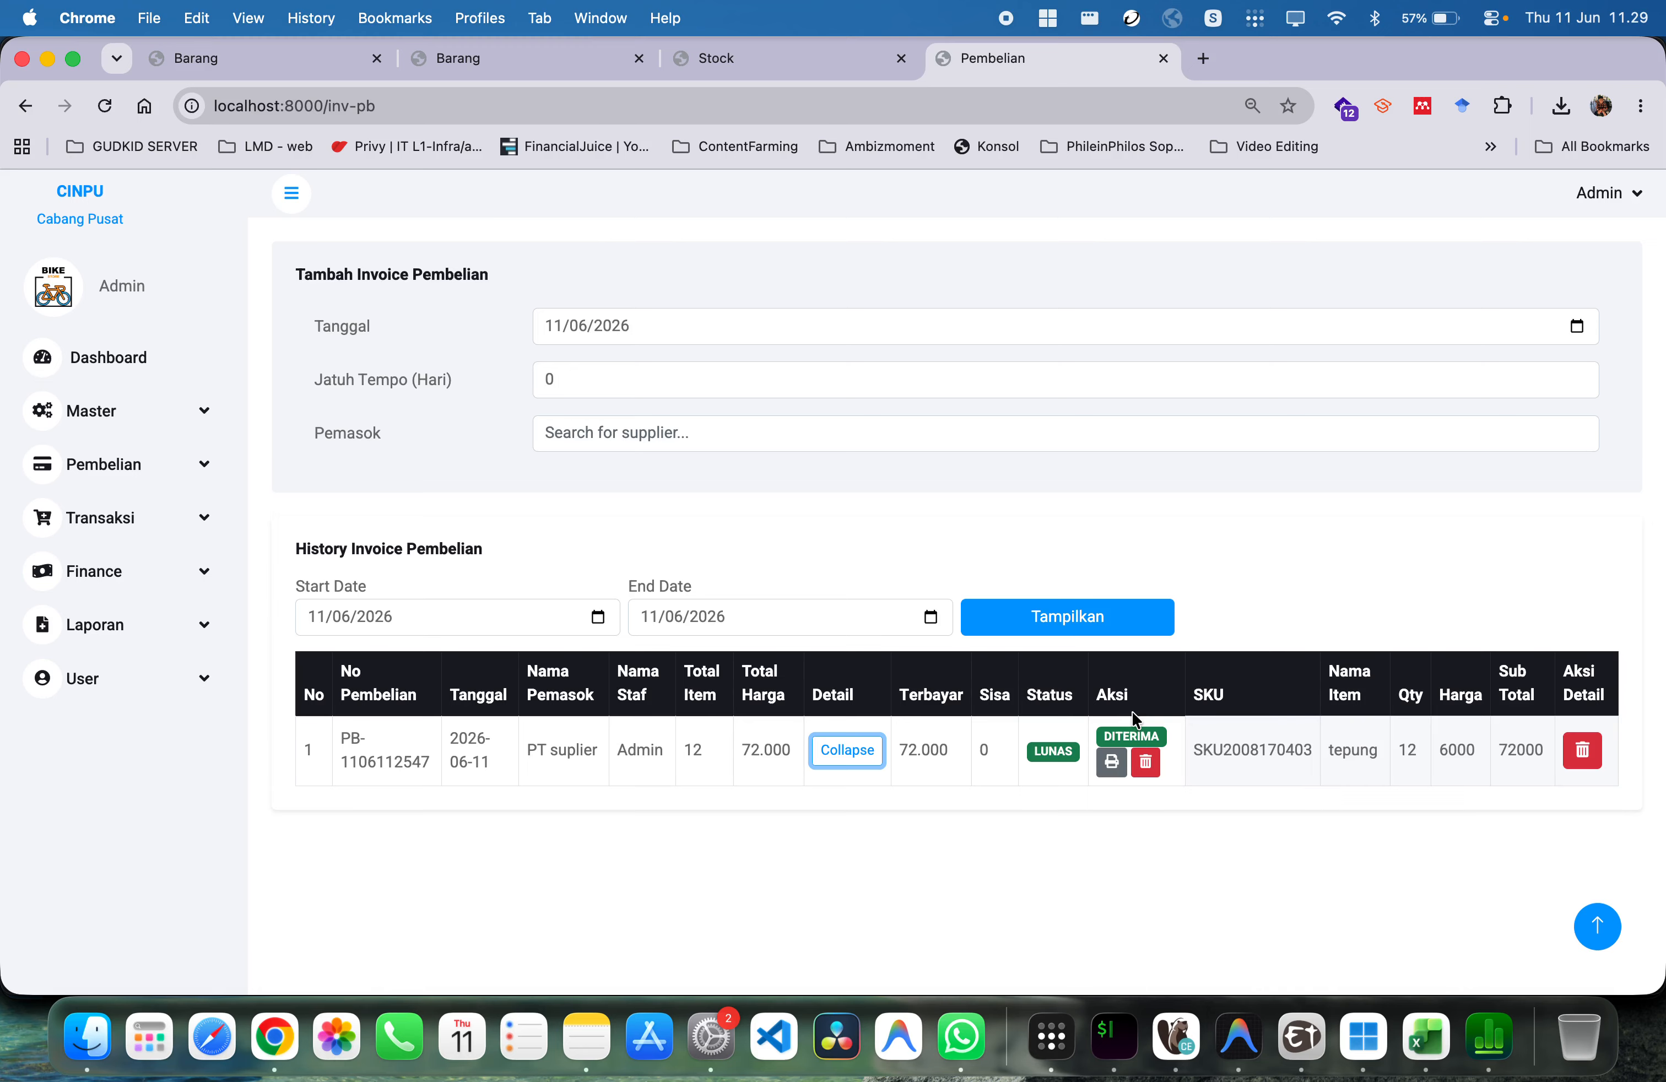
Open the retur Pembelian page showing the purchase return history
click(143, 678)
click(140, 636)
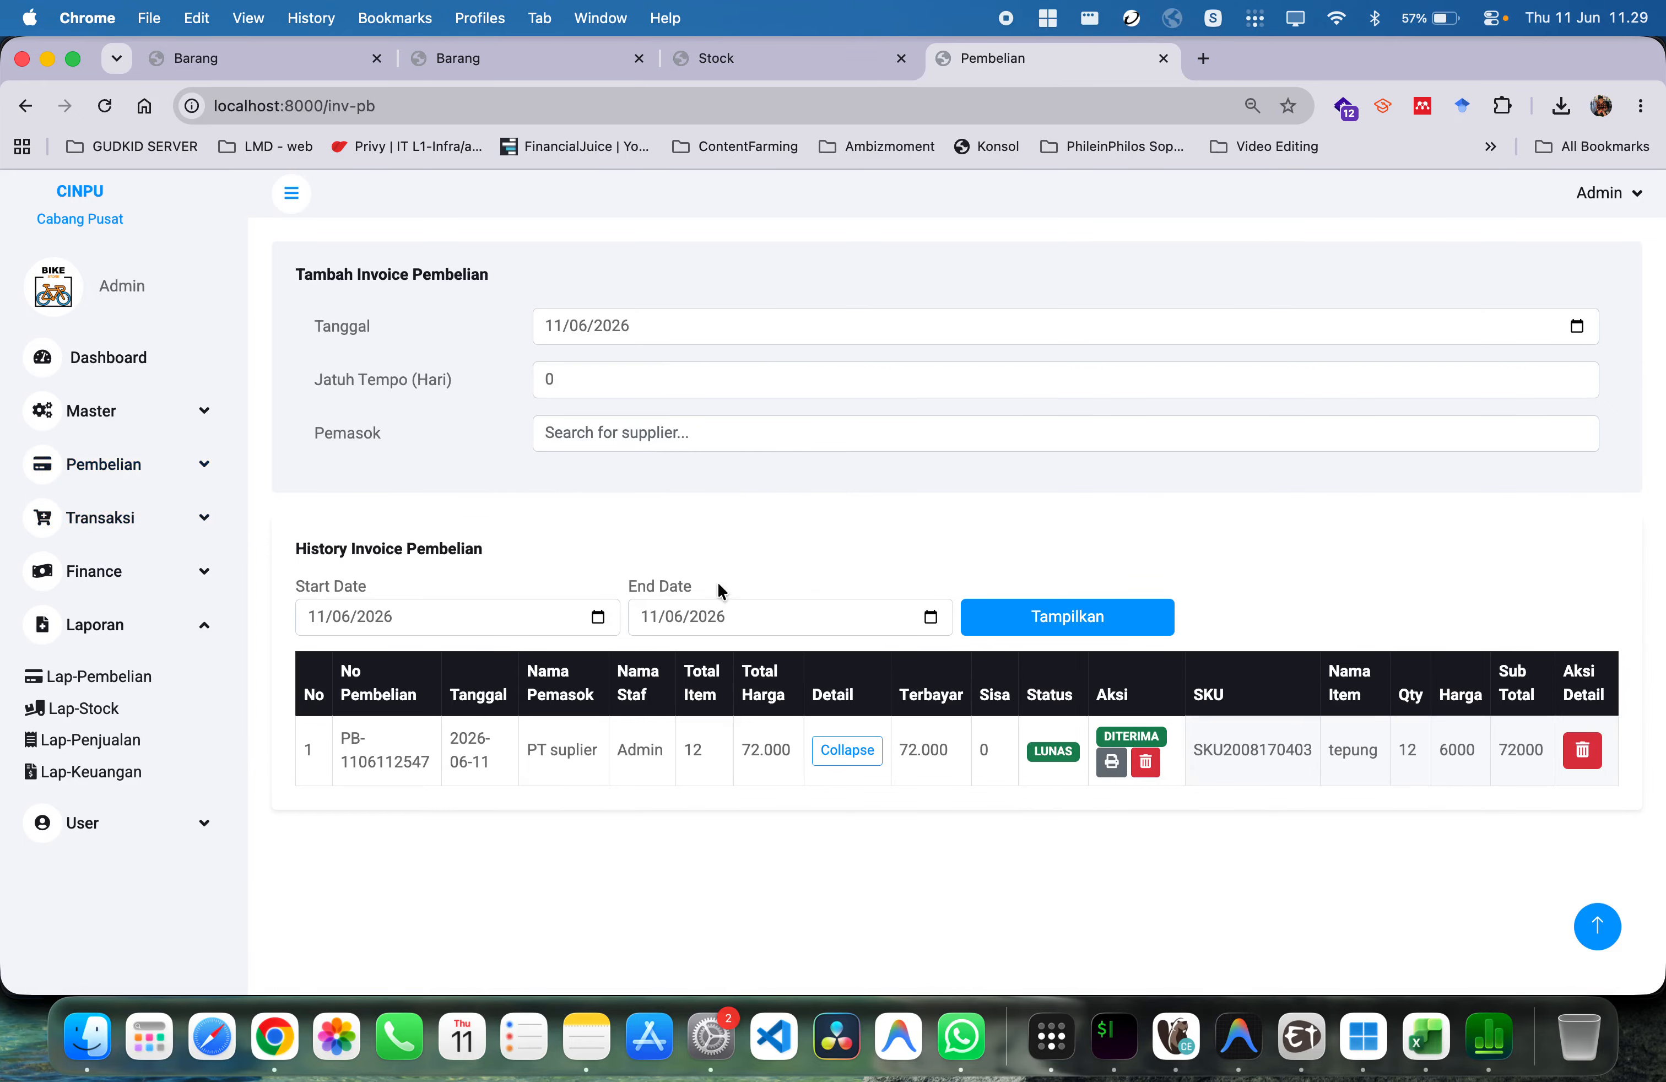
click(162, 460)
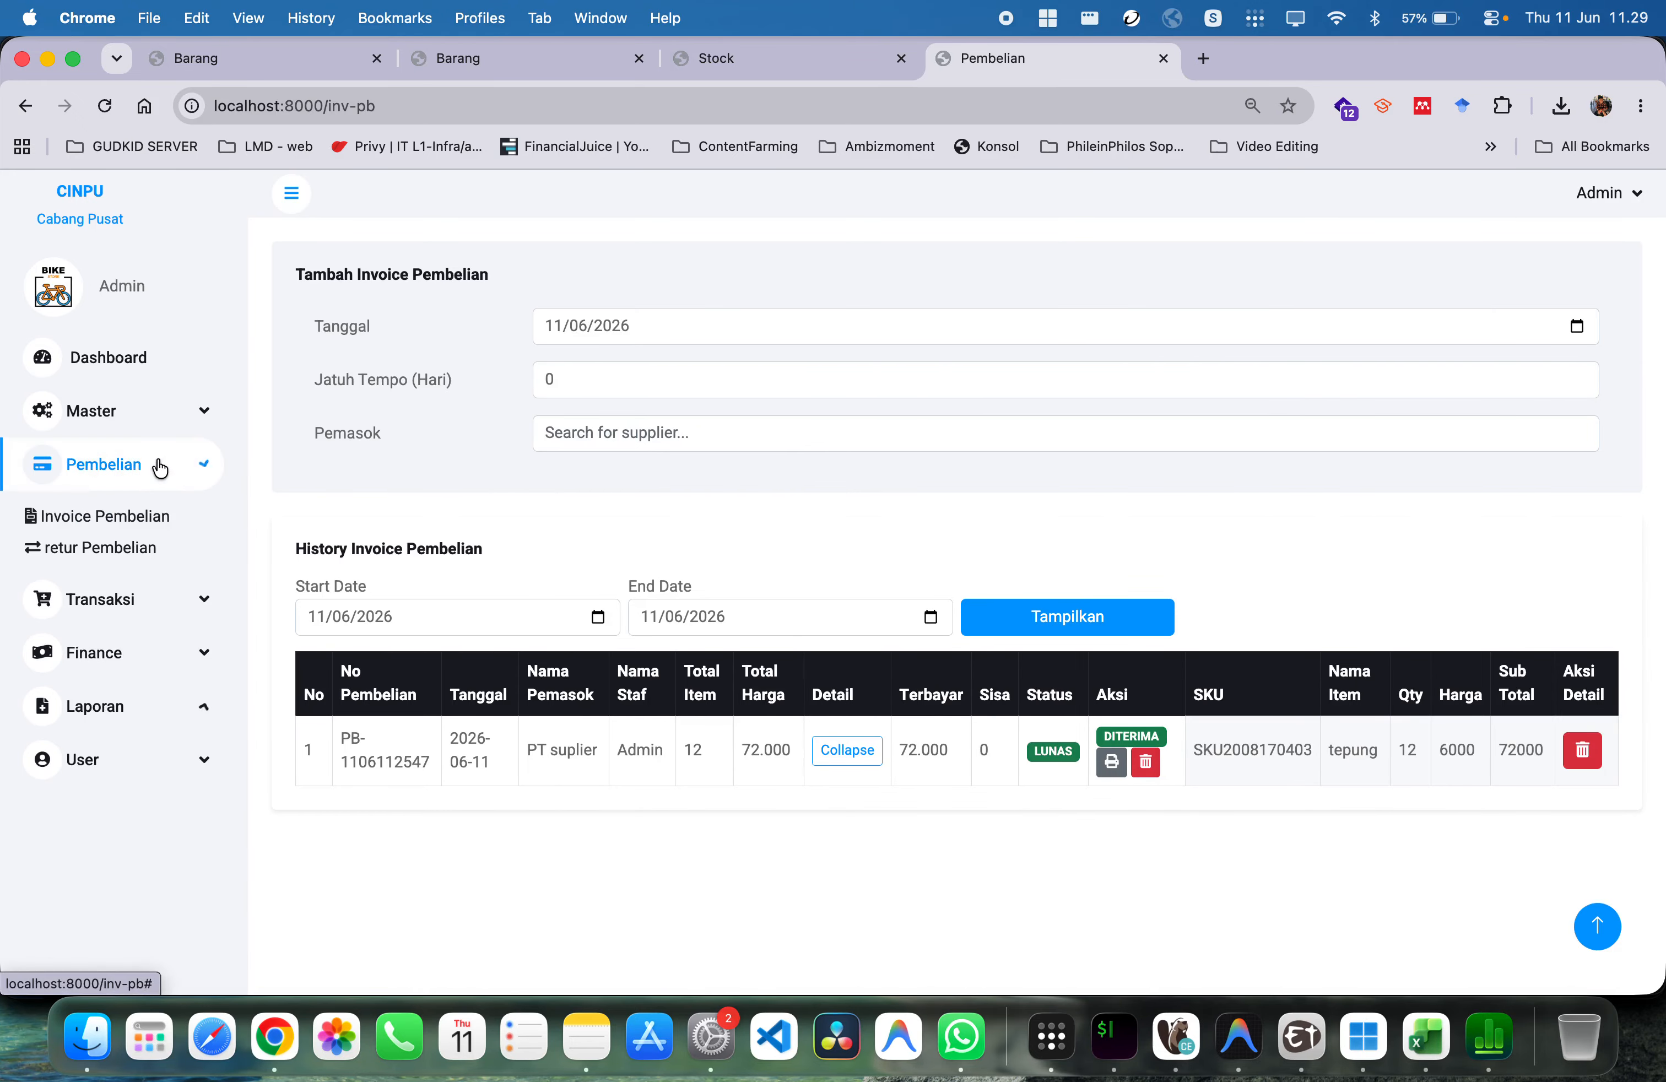
click(148, 556)
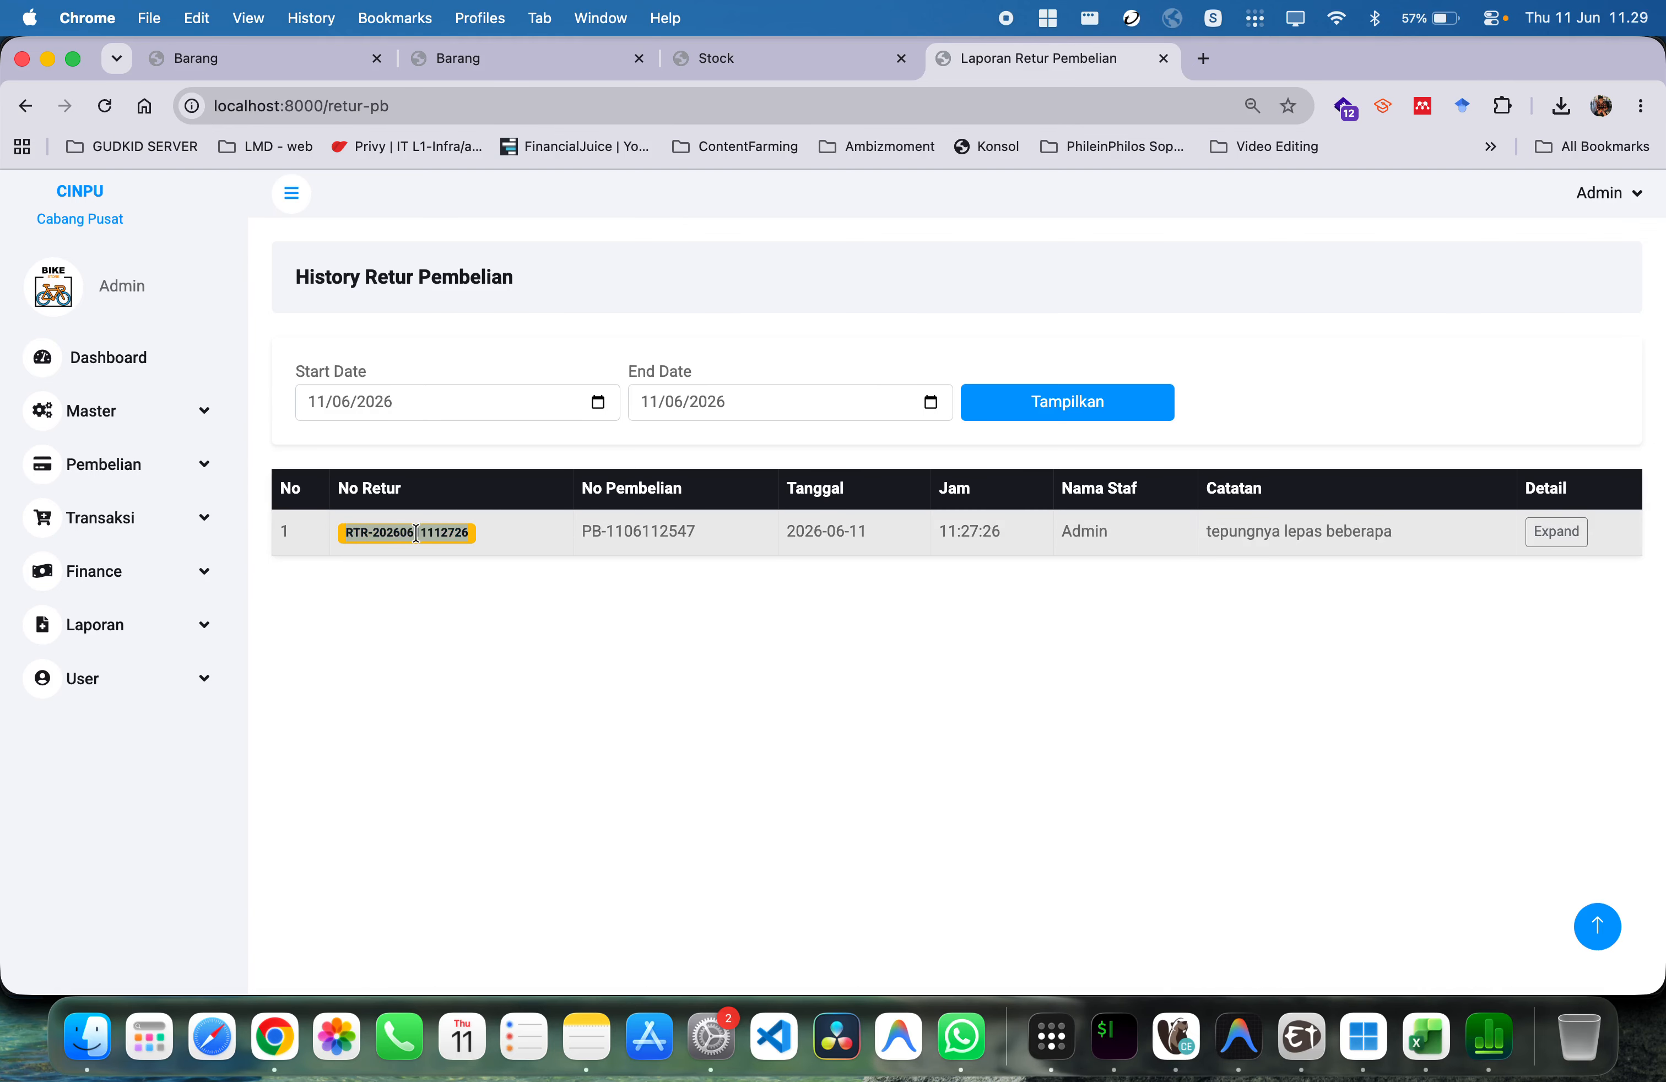
Examine the tepung return record's invoice number and date, then expand it to check SKU, item, return quantity and condition
double_click(652, 530)
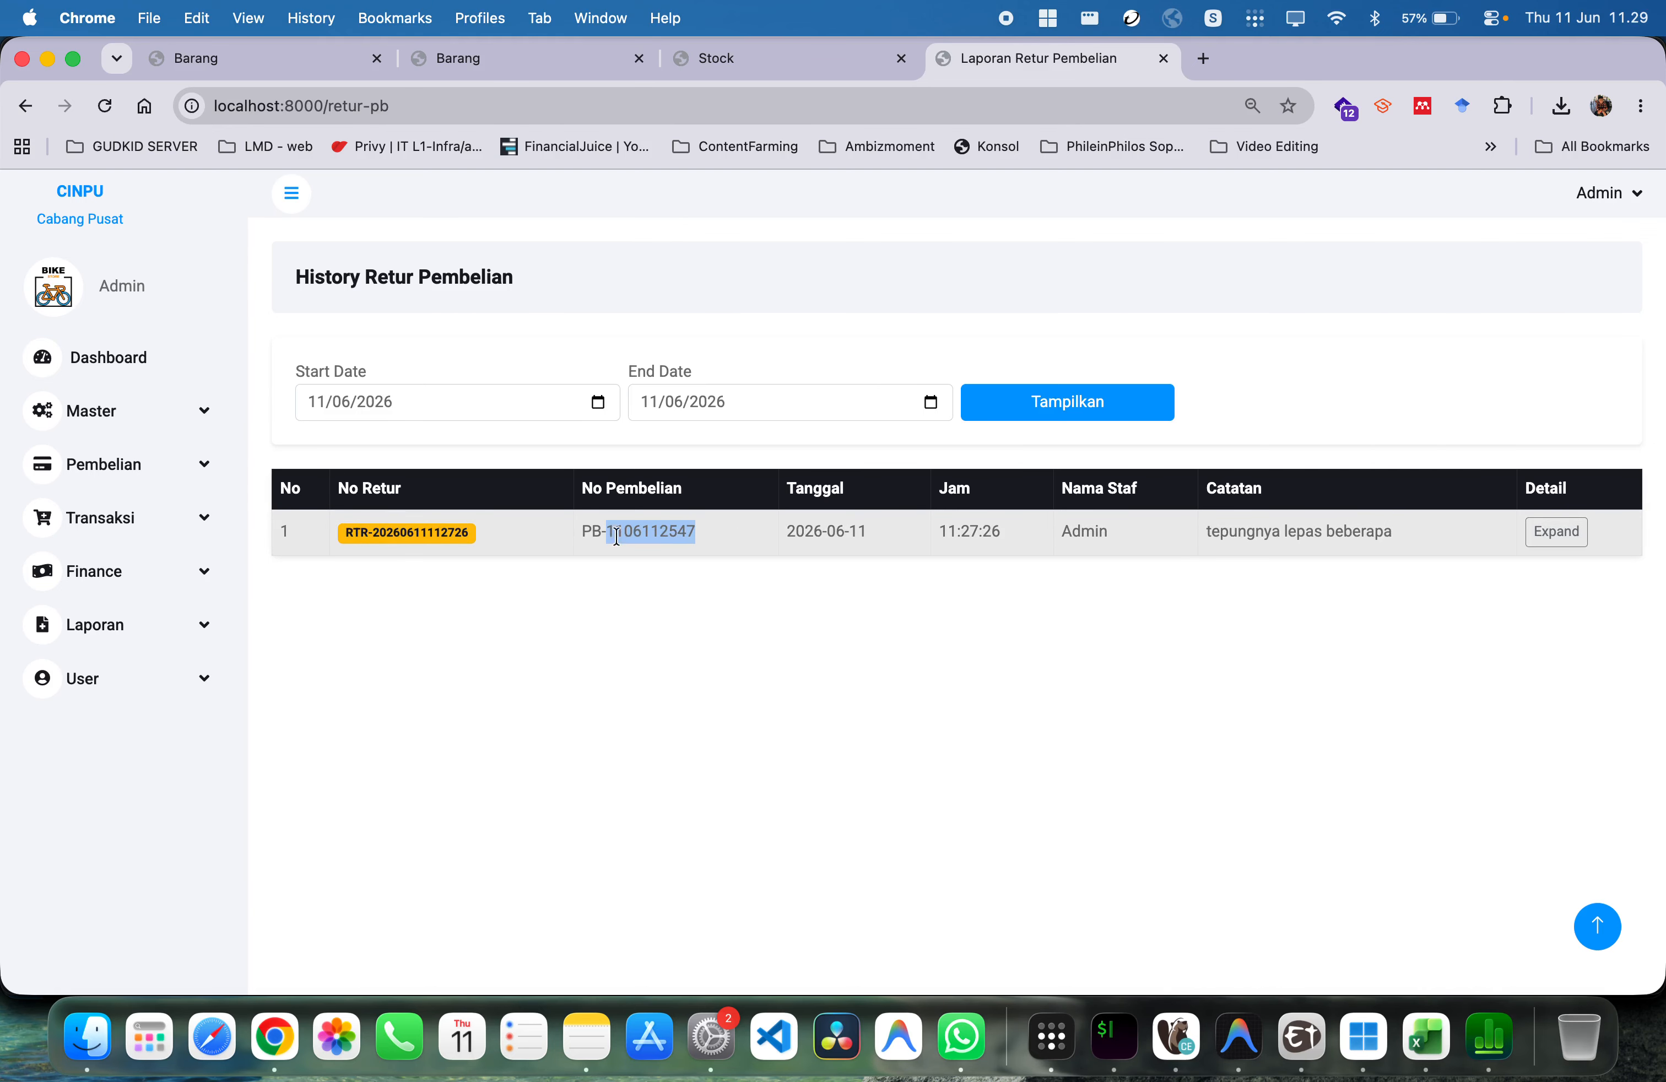
drag(871, 531, 807, 528)
click(807, 529)
click(1586, 531)
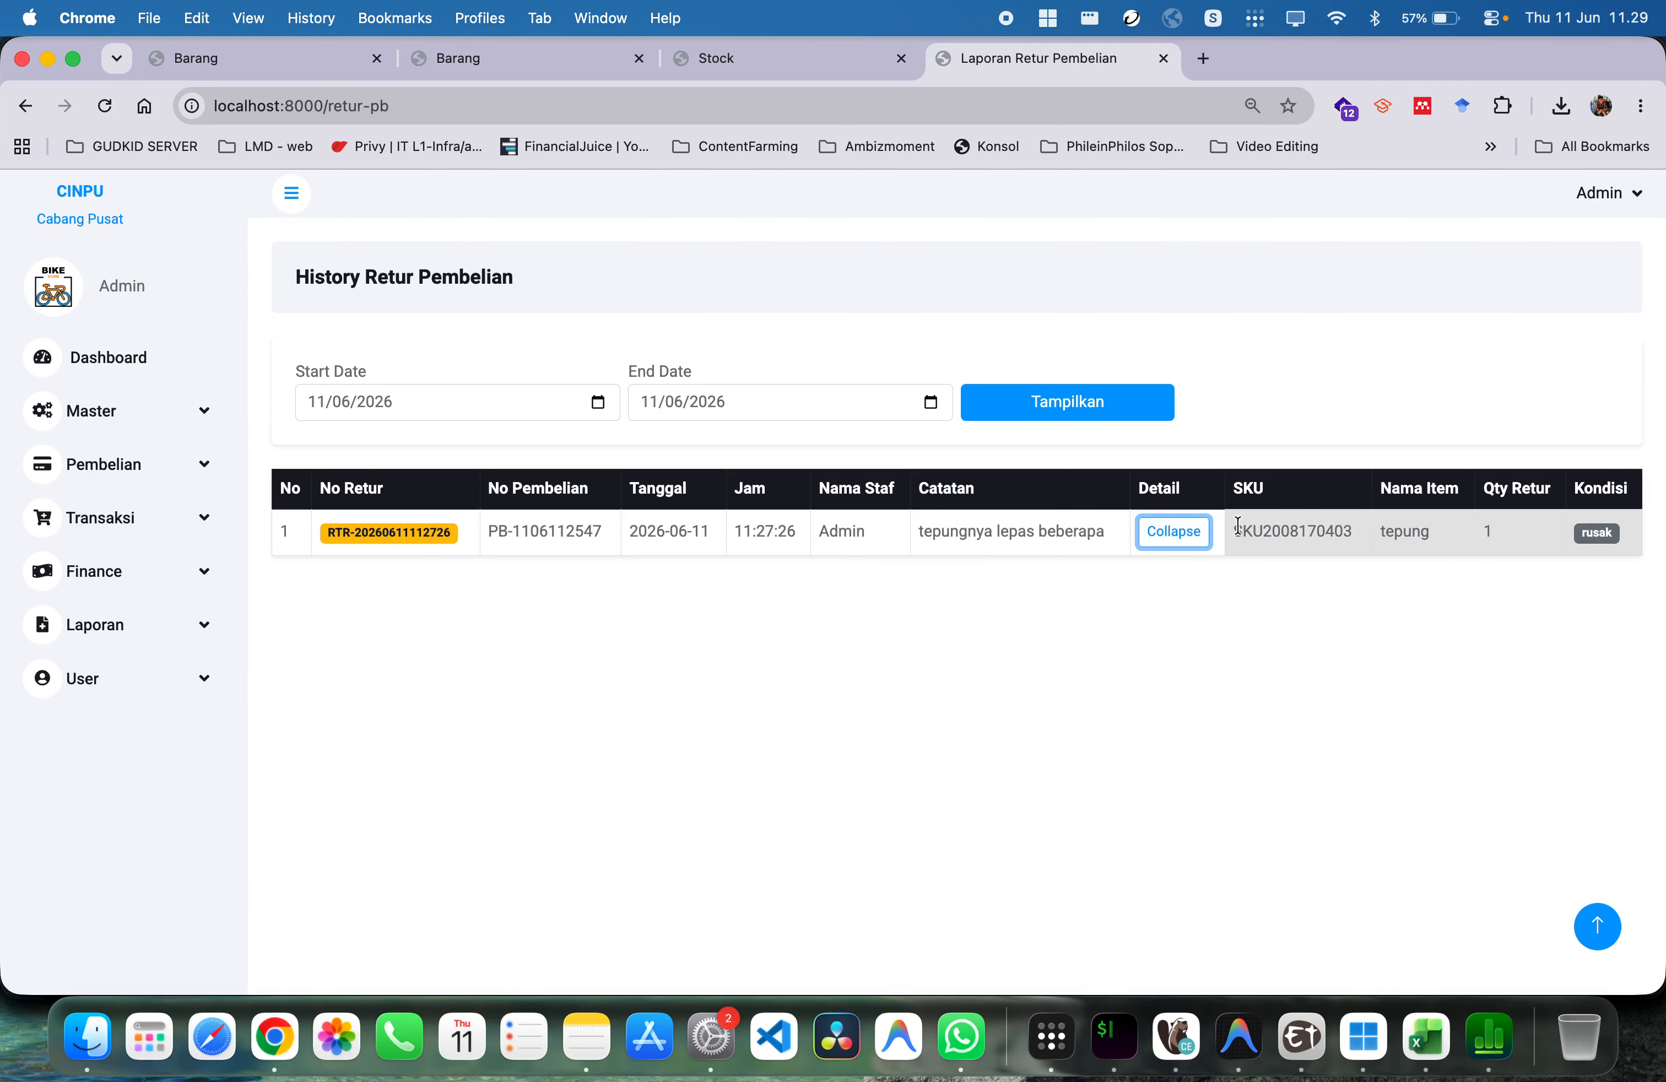
drag(1239, 526, 1410, 551)
click(1432, 538)
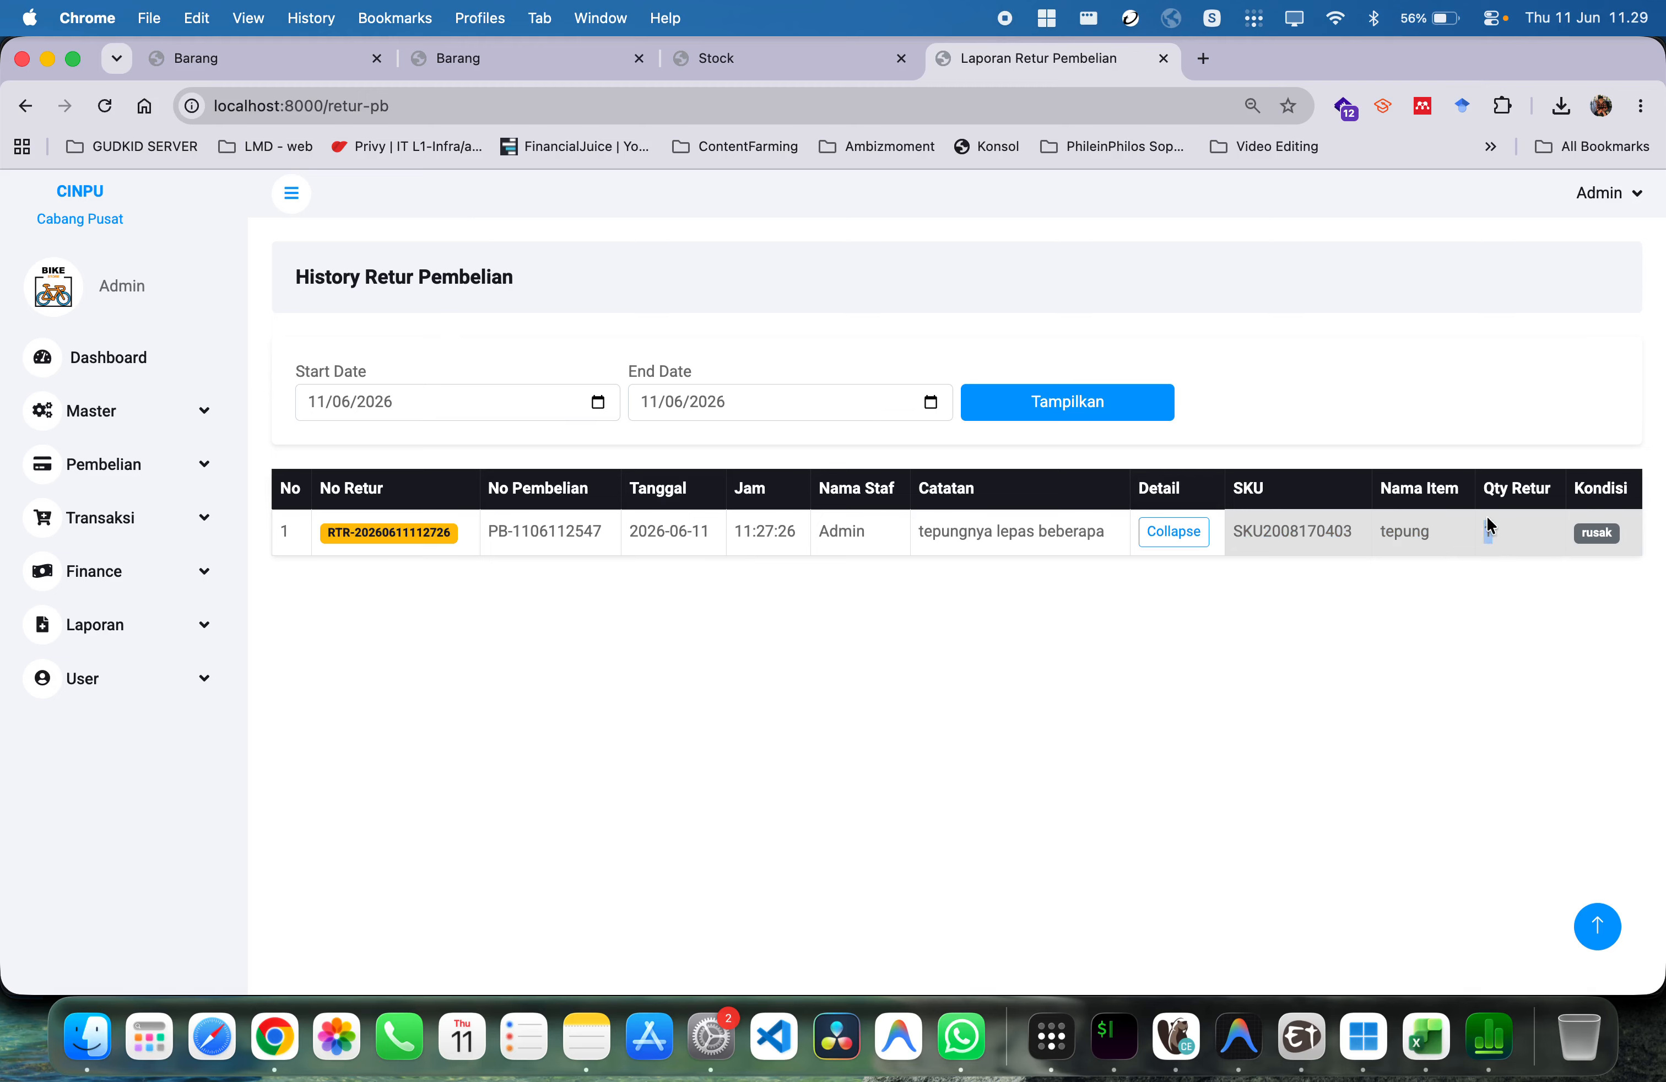
click(1597, 543)
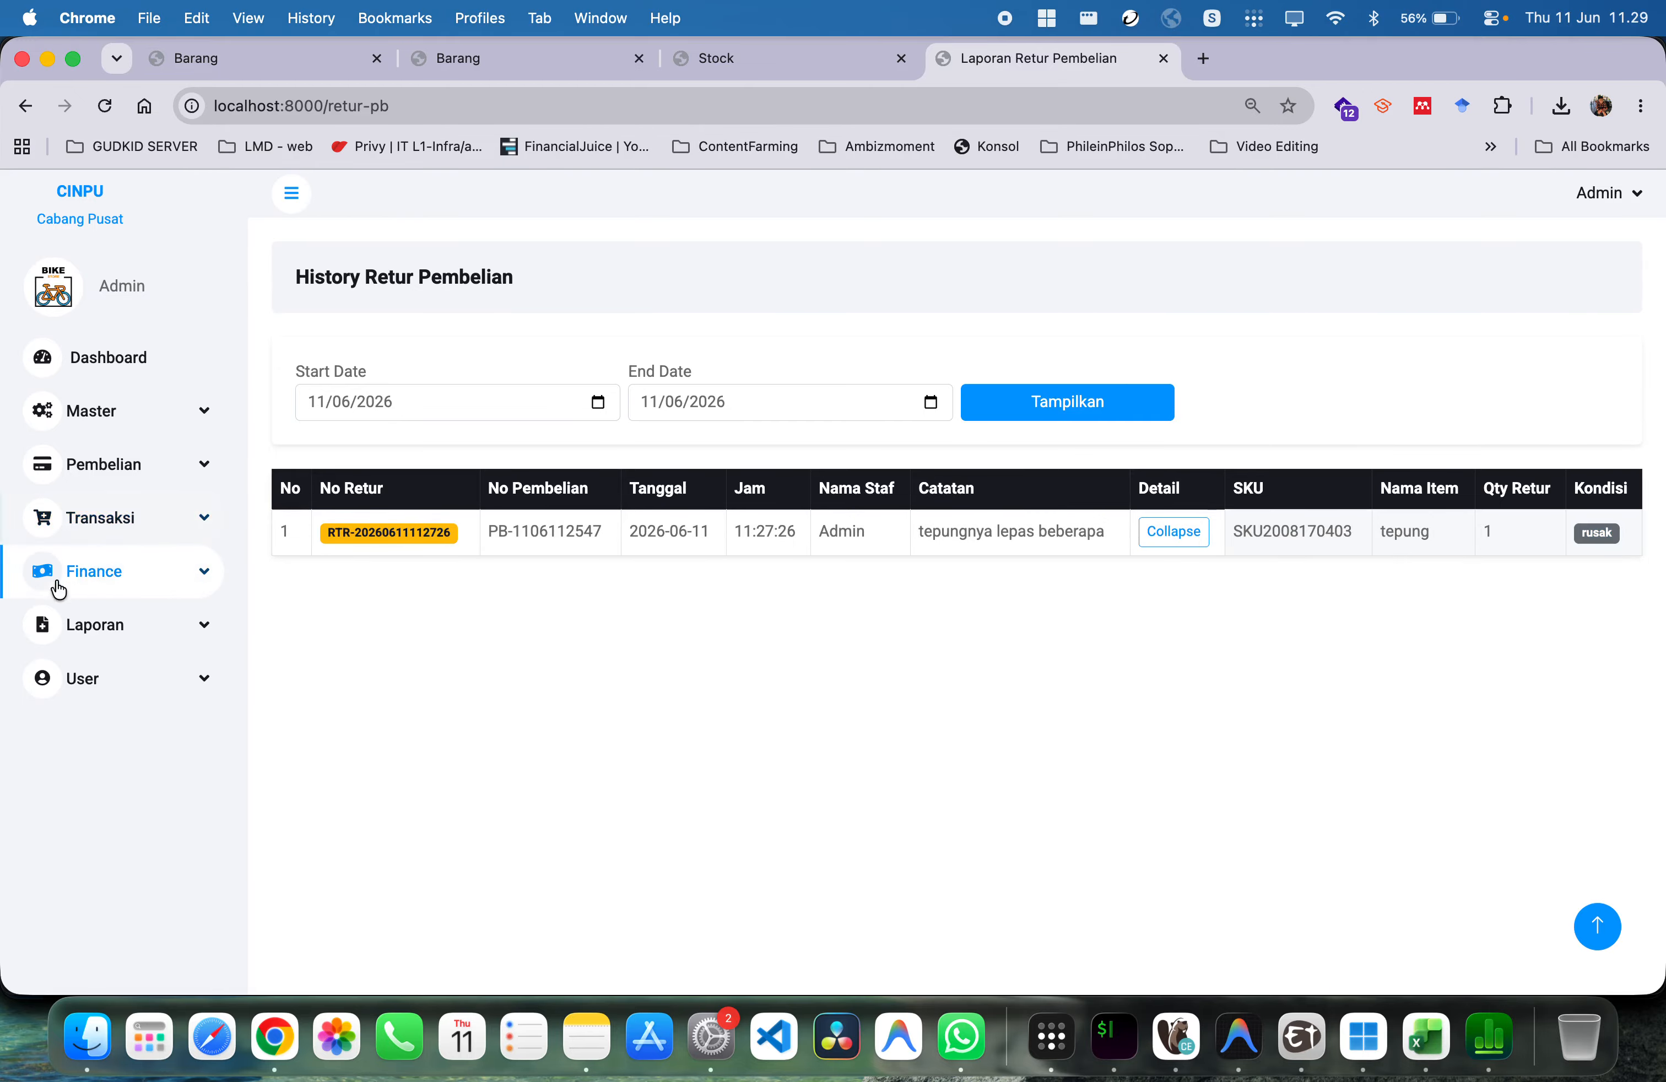
Go to the sales invoice page under Transaksi
click(158, 571)
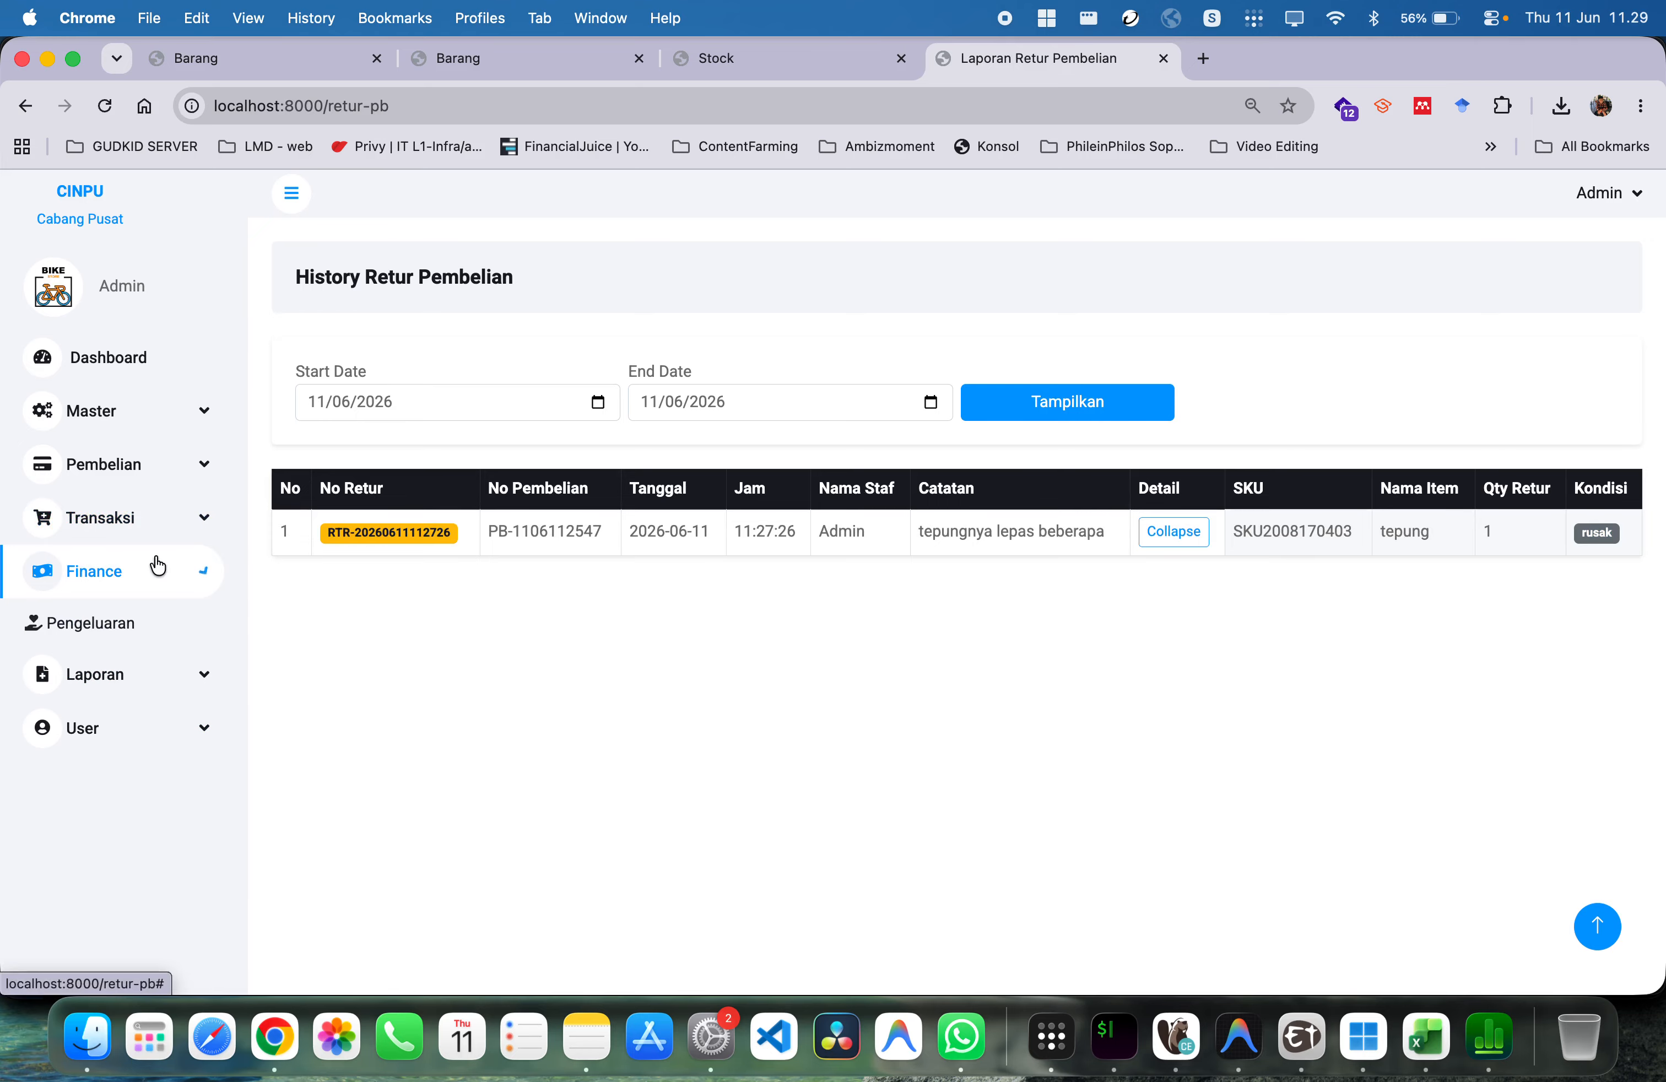
click(174, 528)
click(133, 464)
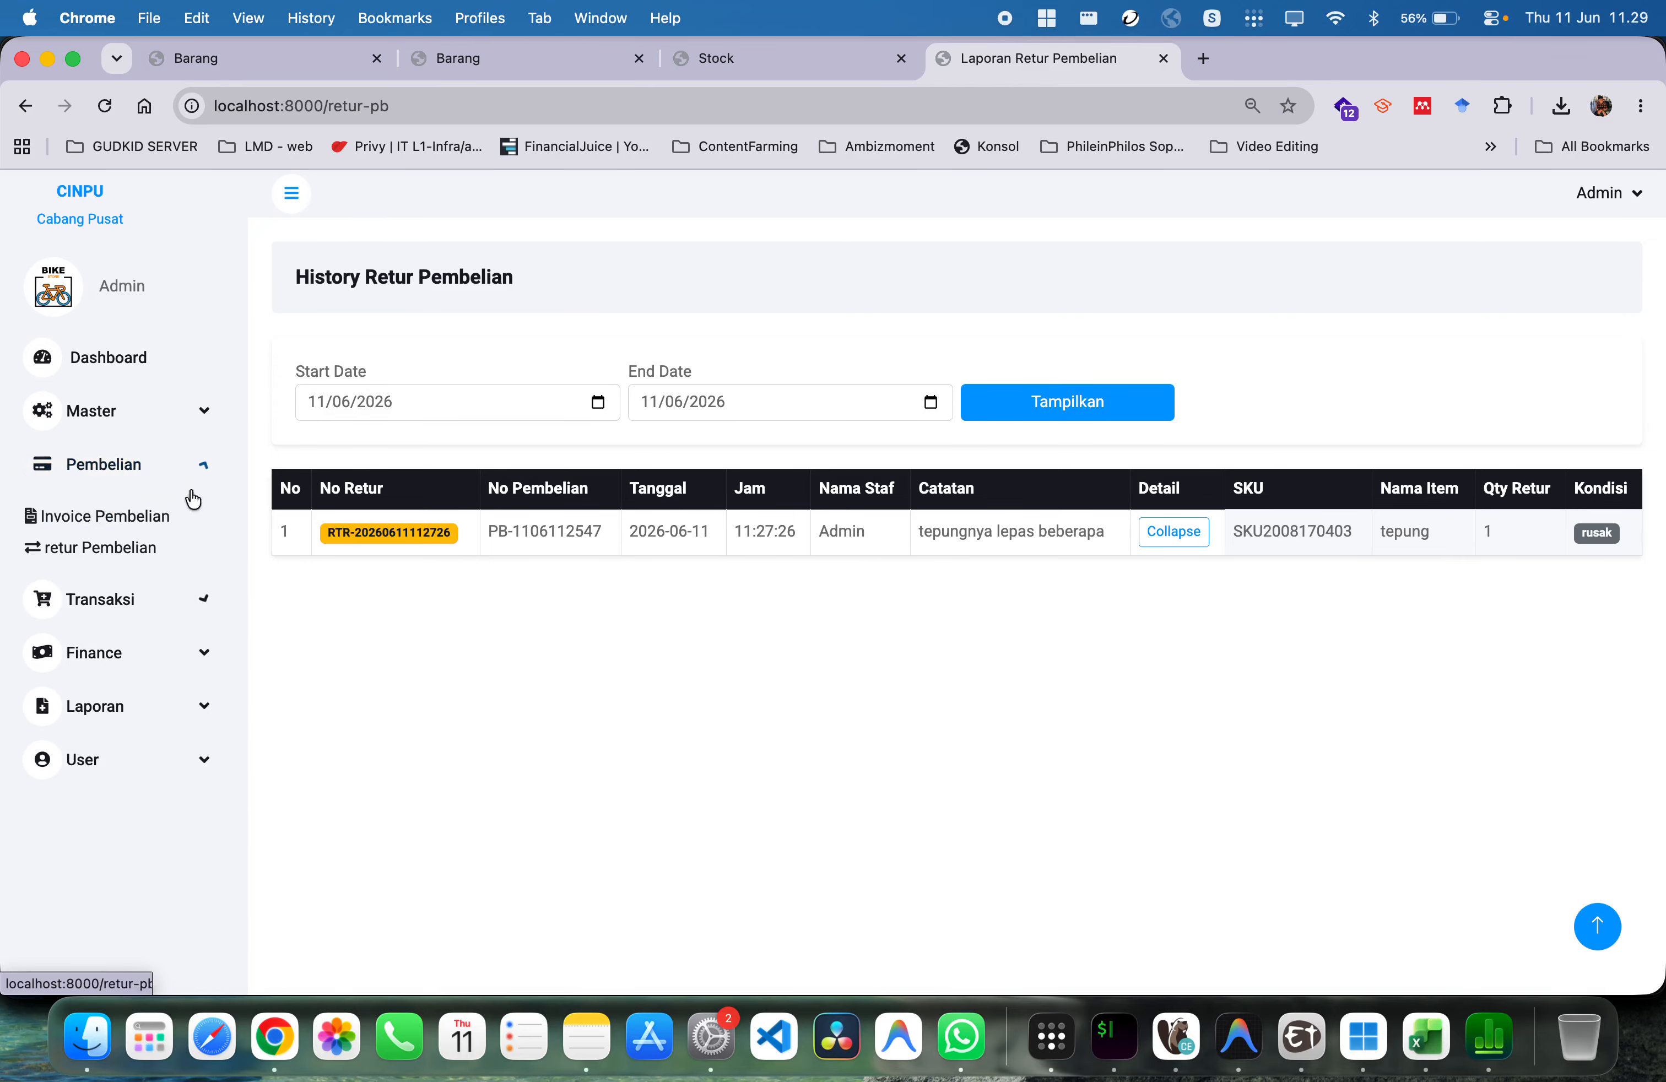
click(166, 595)
click(140, 616)
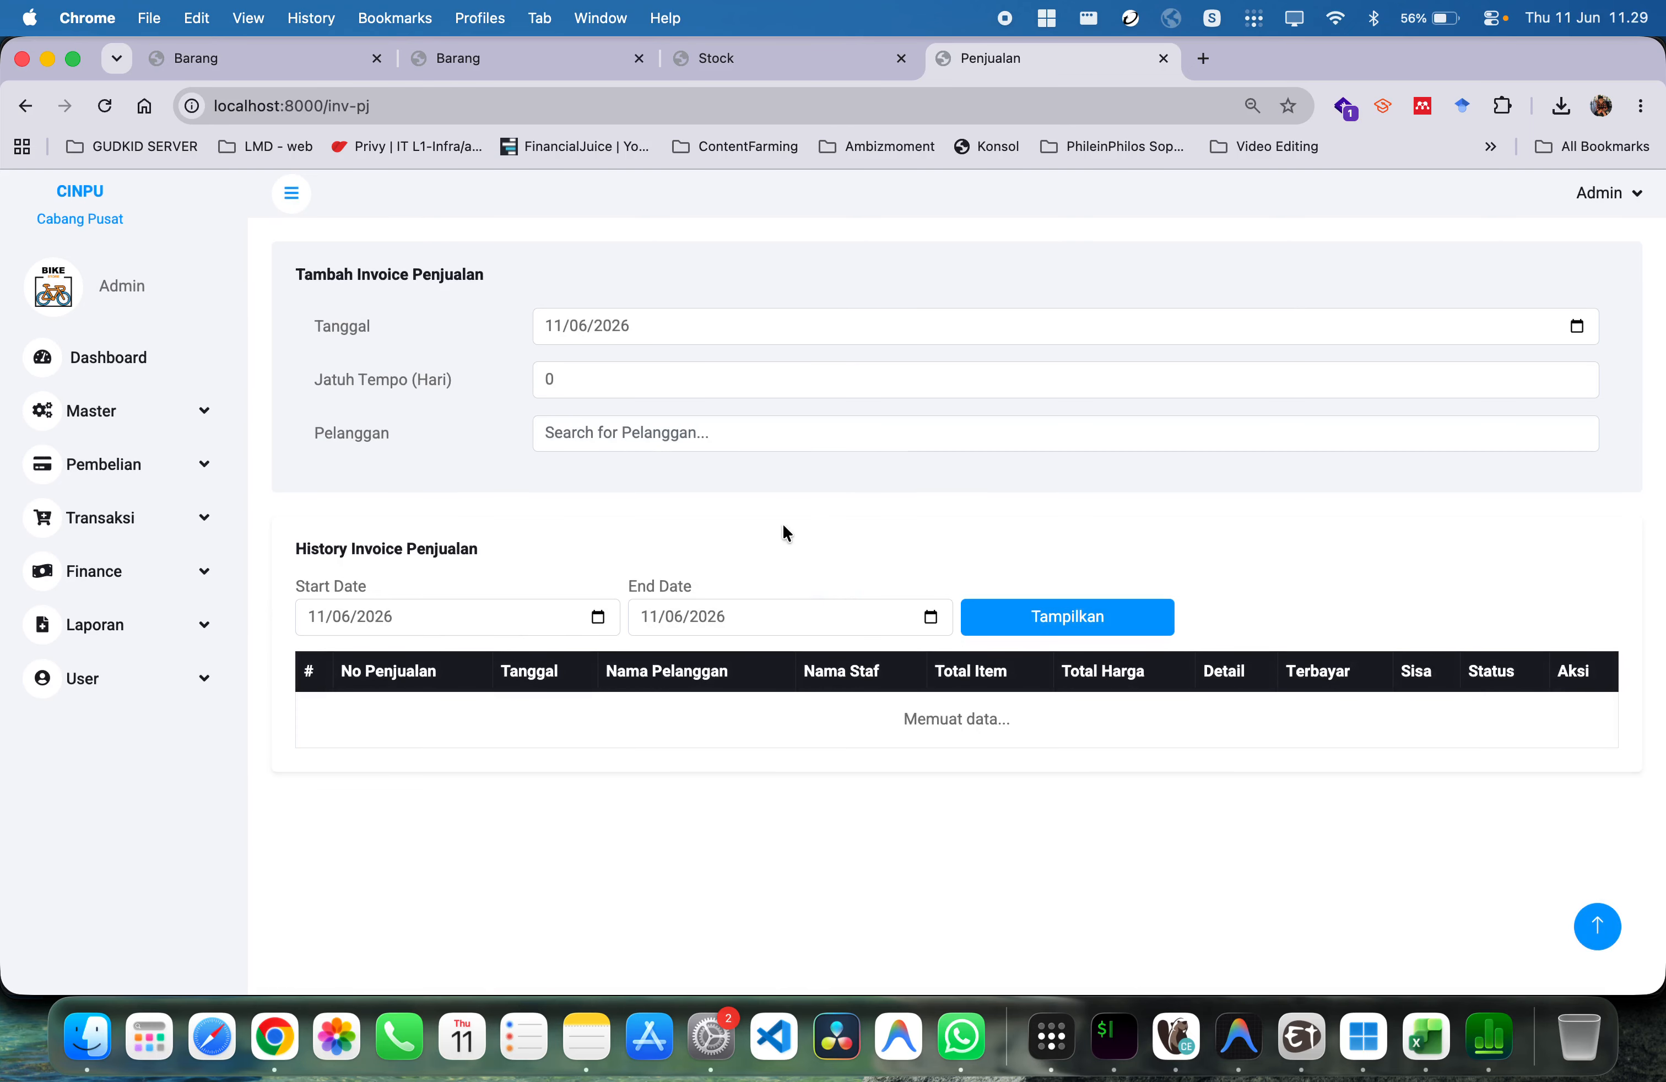
Set the new sales invoice's due term to 30 days, select the customer, and start adding item details
click(674, 388)
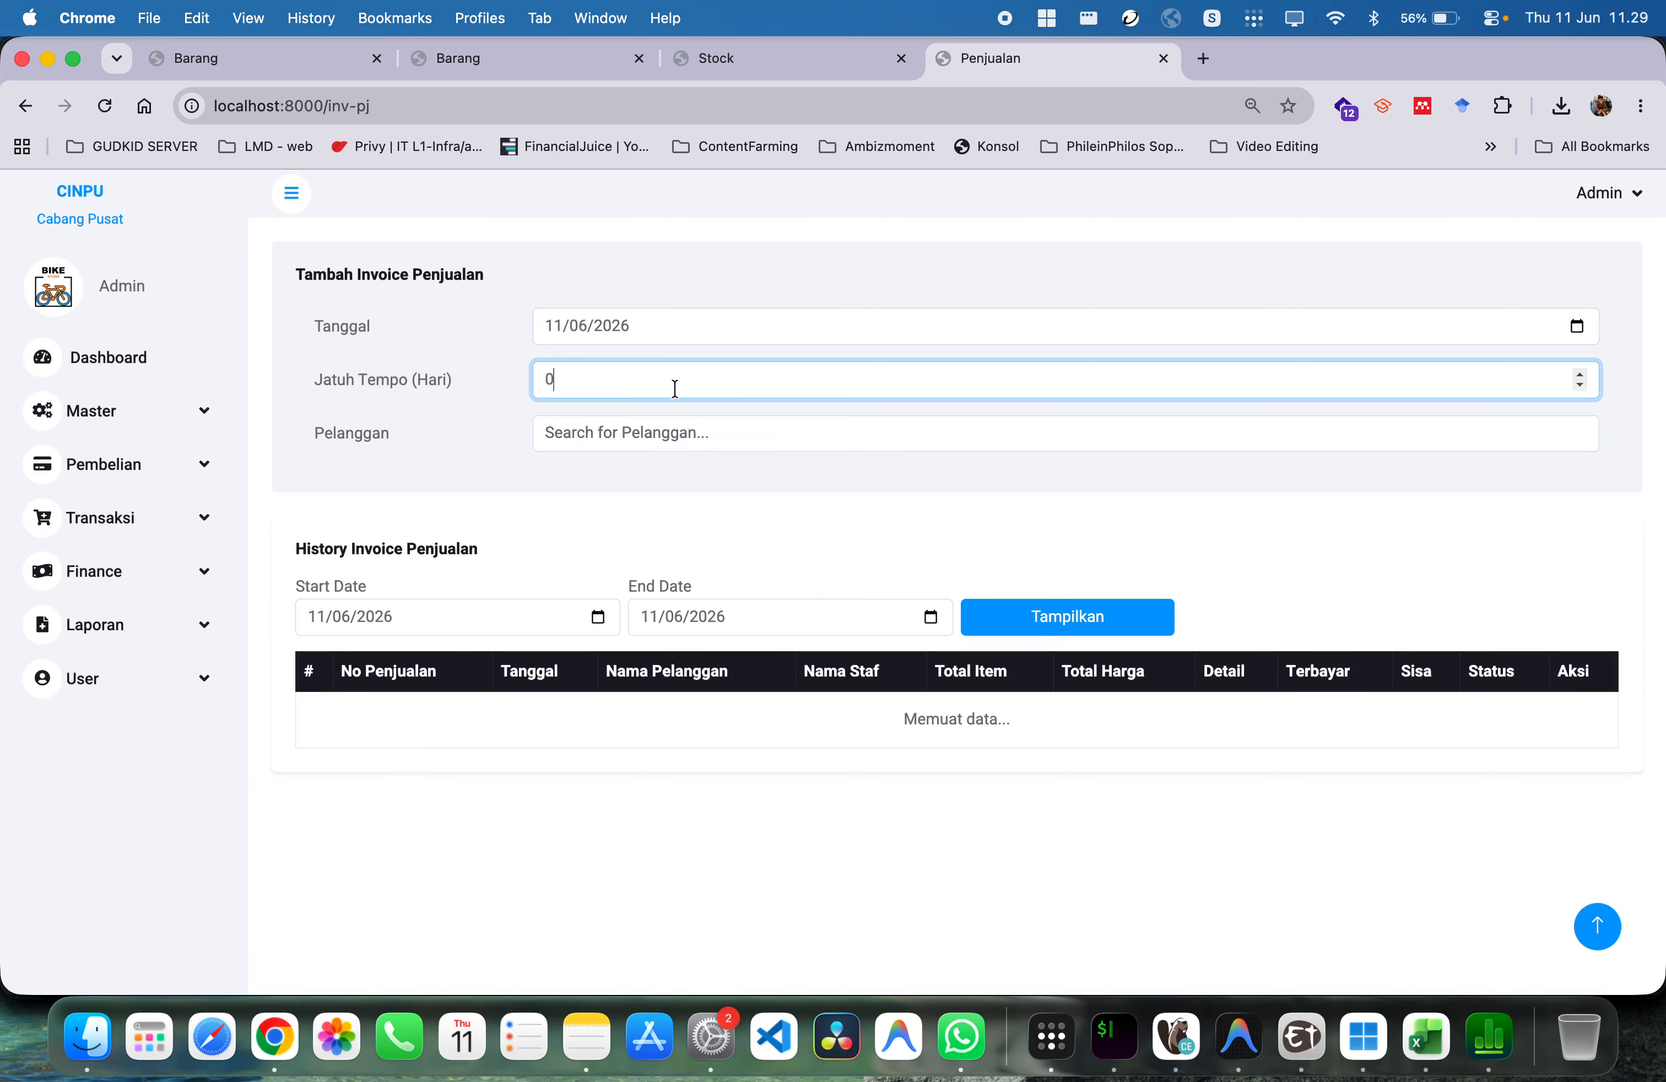
key(BackSpace)
text(30)
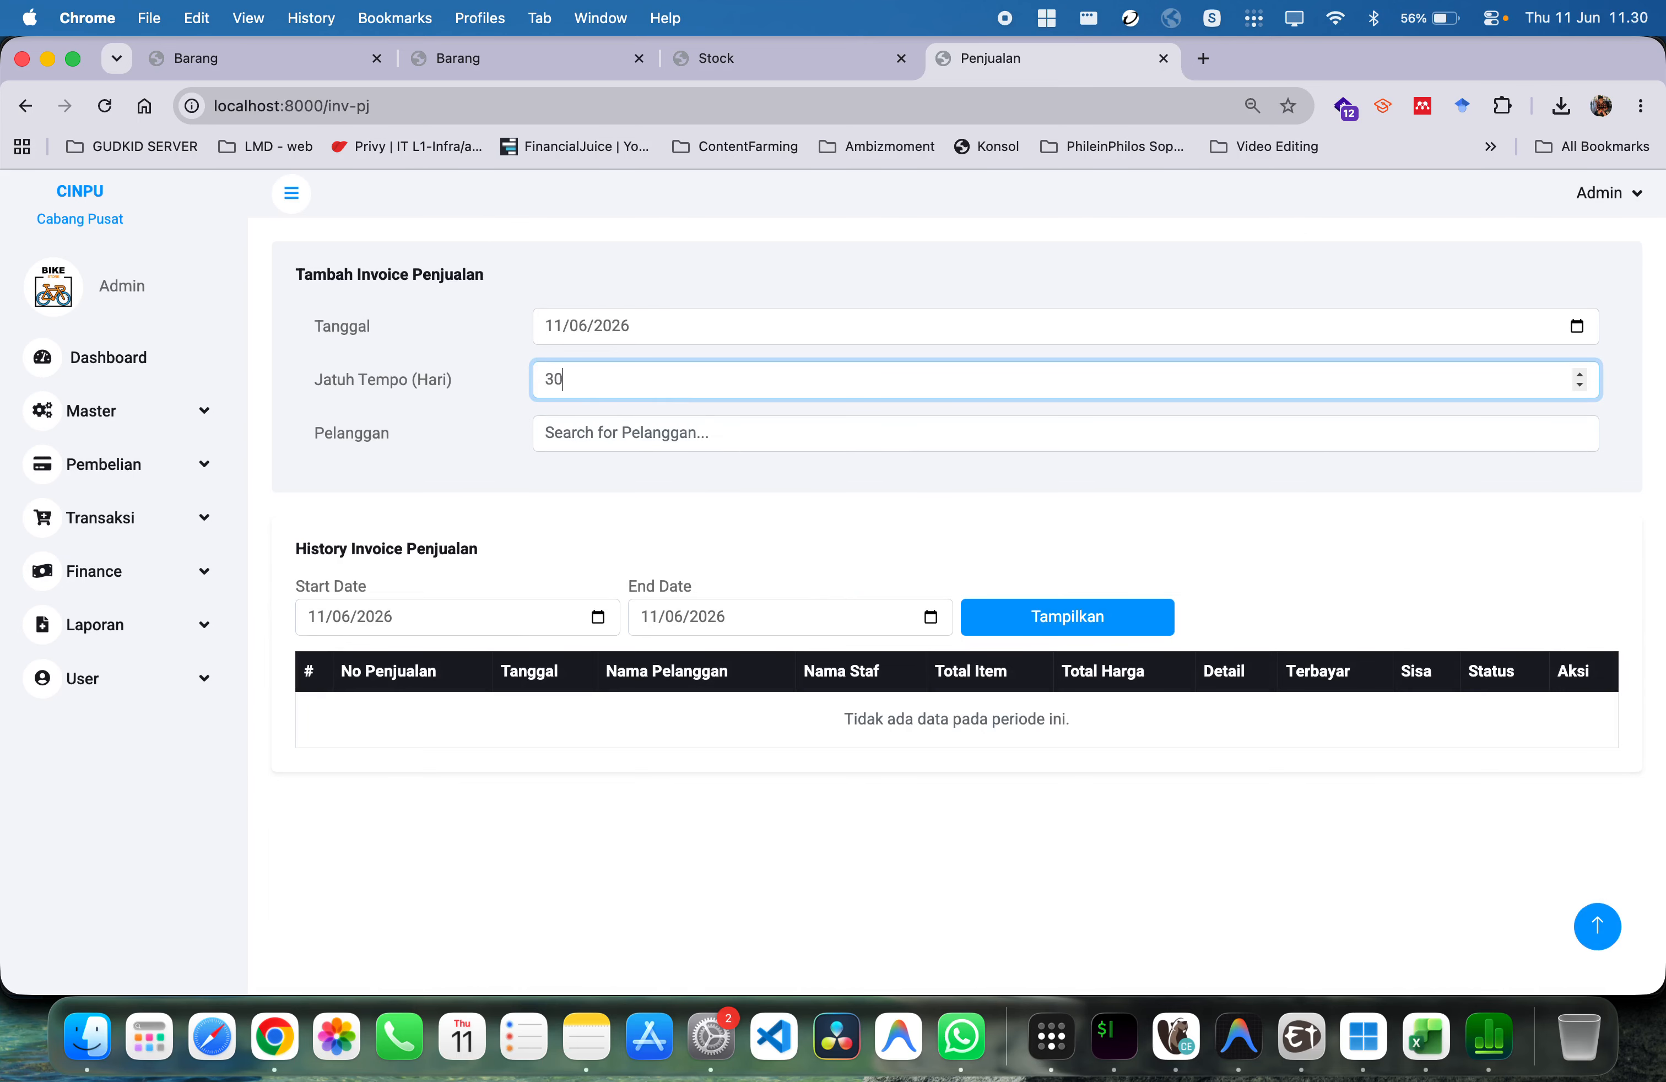
click(717, 427)
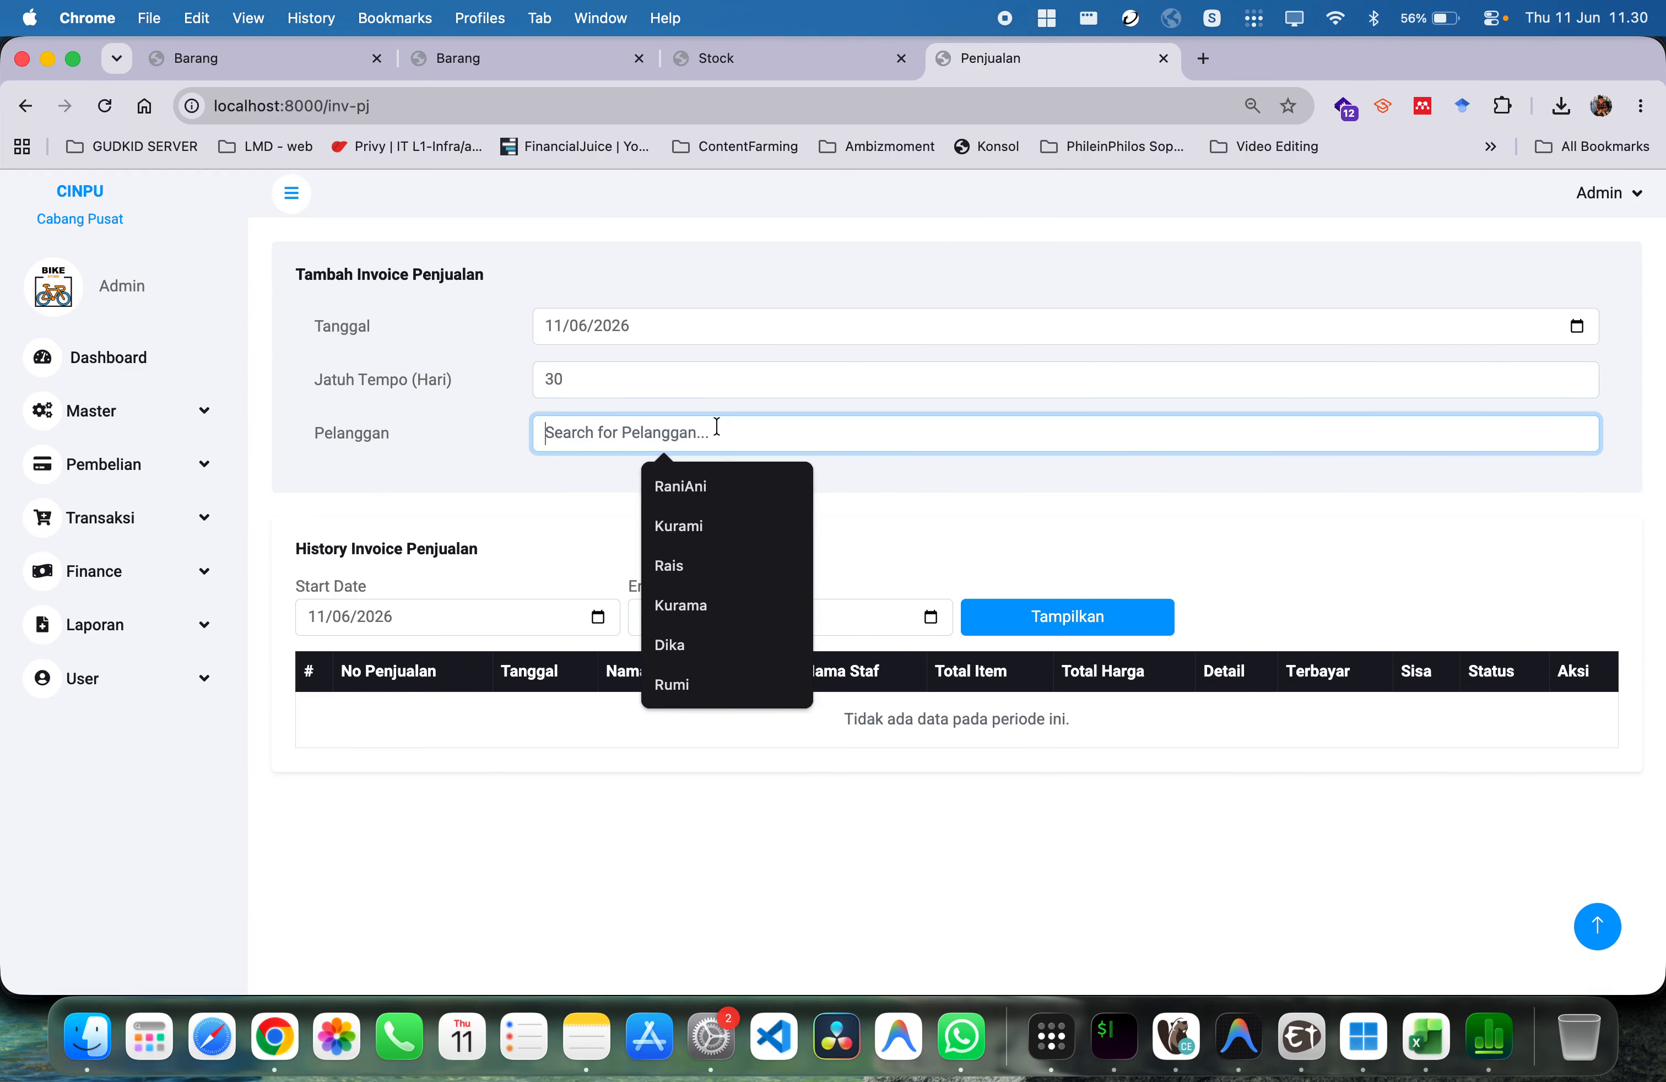
text(su)
click(762, 485)
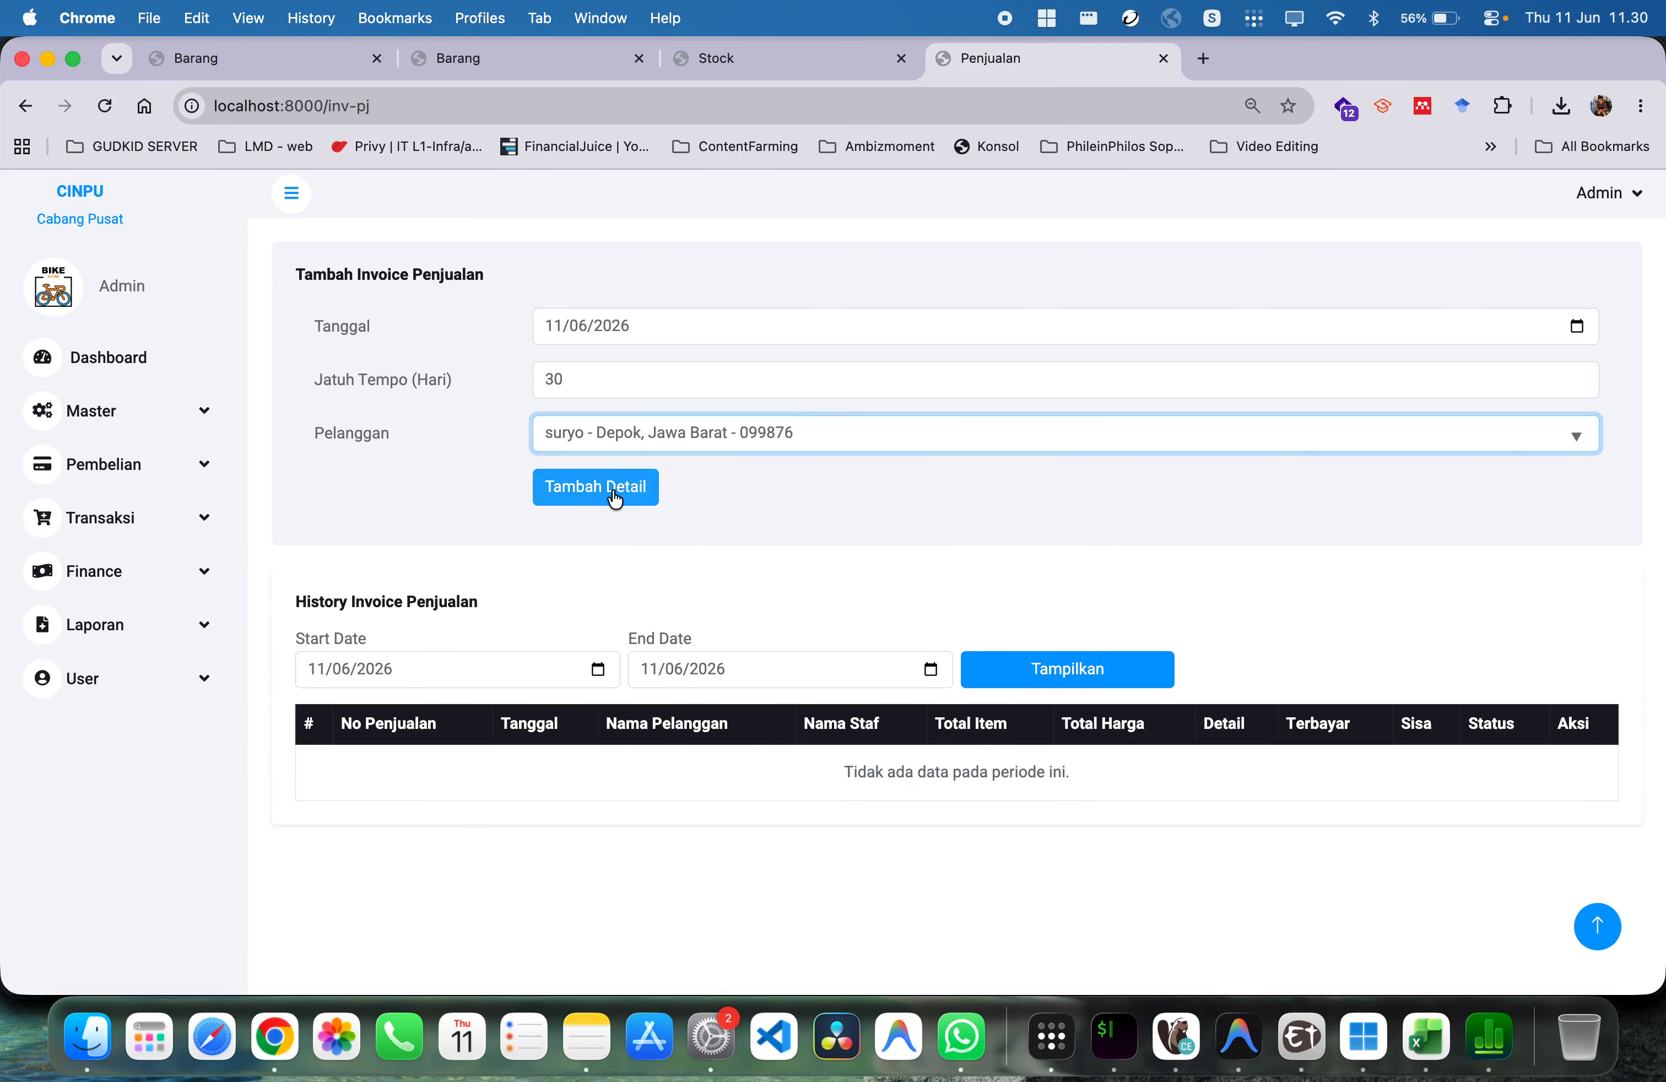
click(618, 374)
drag(530, 379, 561, 386)
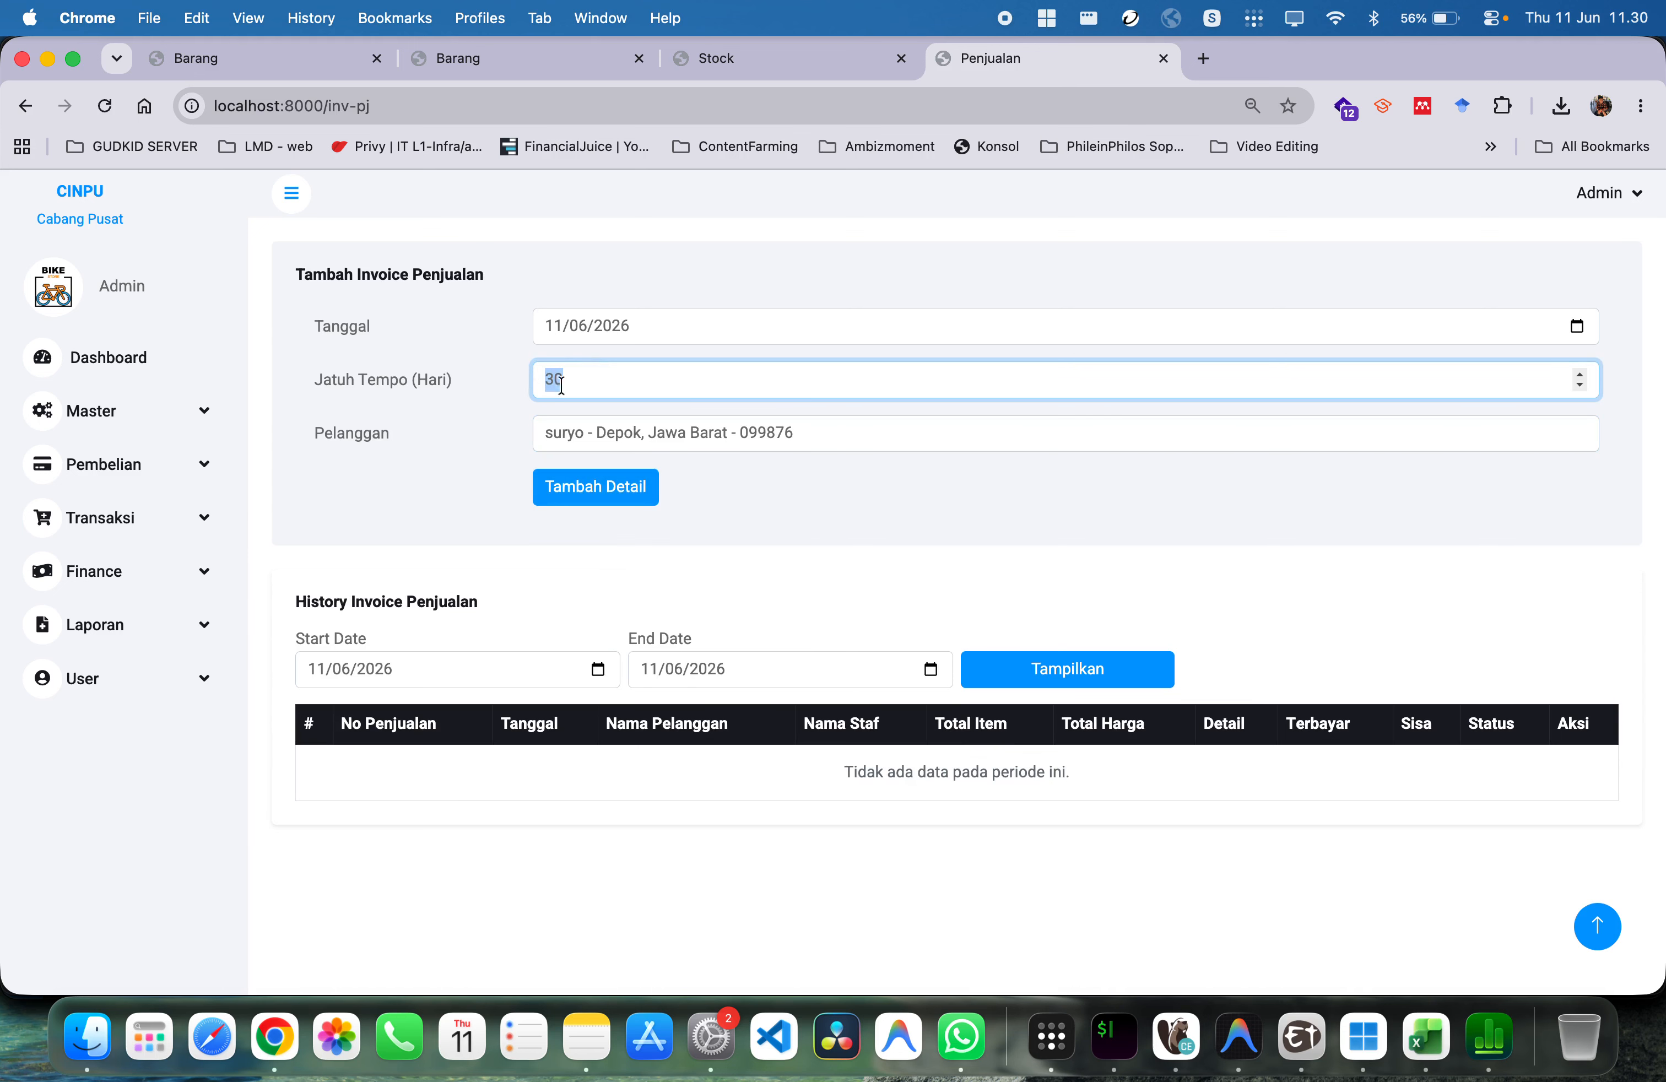
click(578, 485)
Add PAKET SEMBAKO with a quantity of 2 to the sales invoice at its default price
click(628, 498)
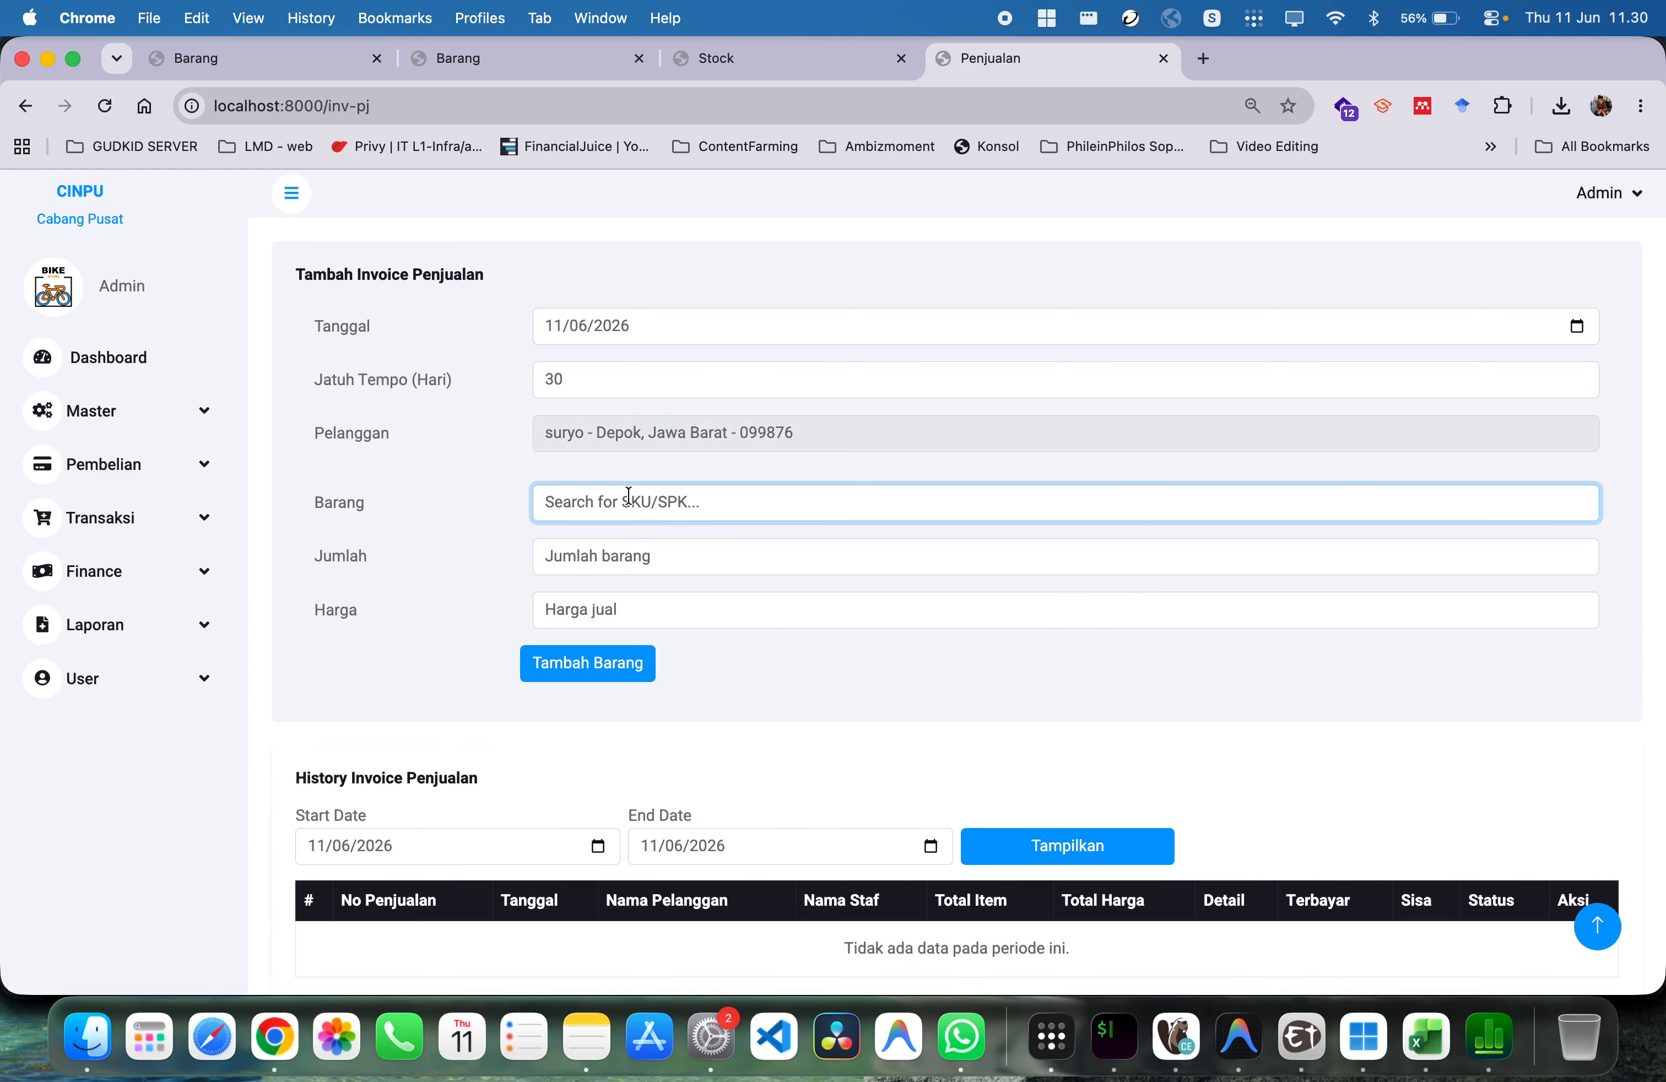
text(pak)
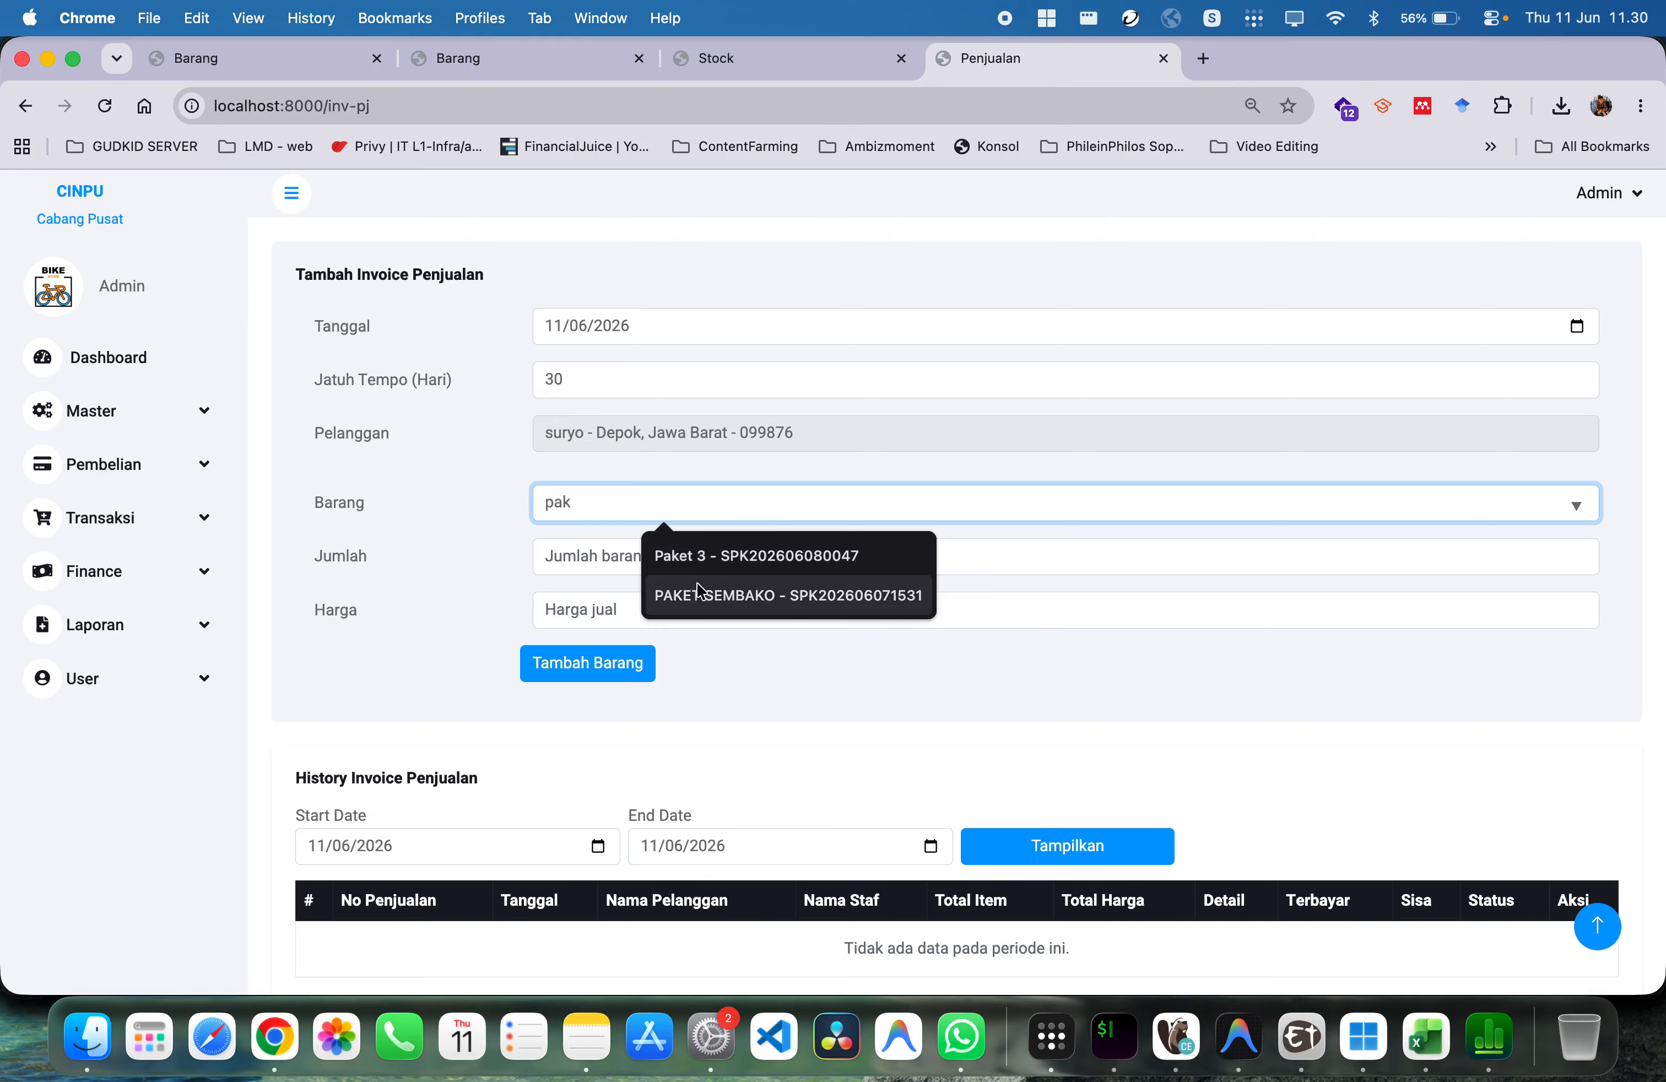
click(700, 593)
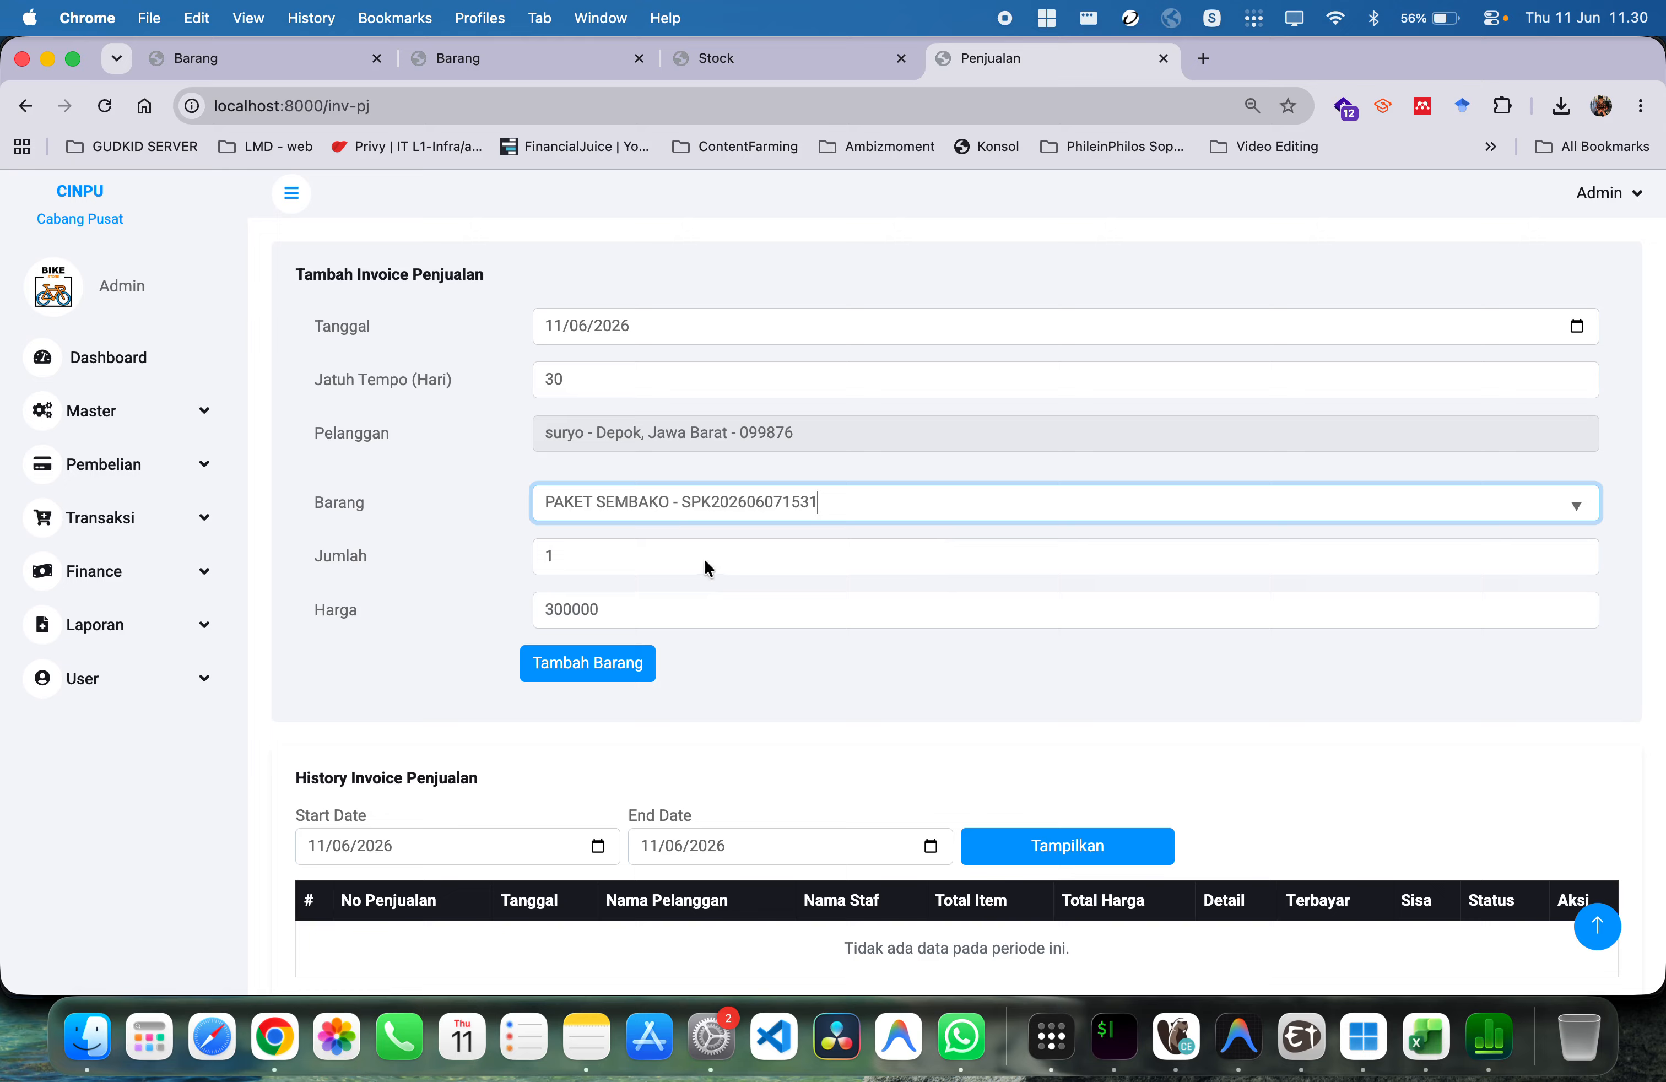
click(607, 567)
key(BackSpace)
text(2)
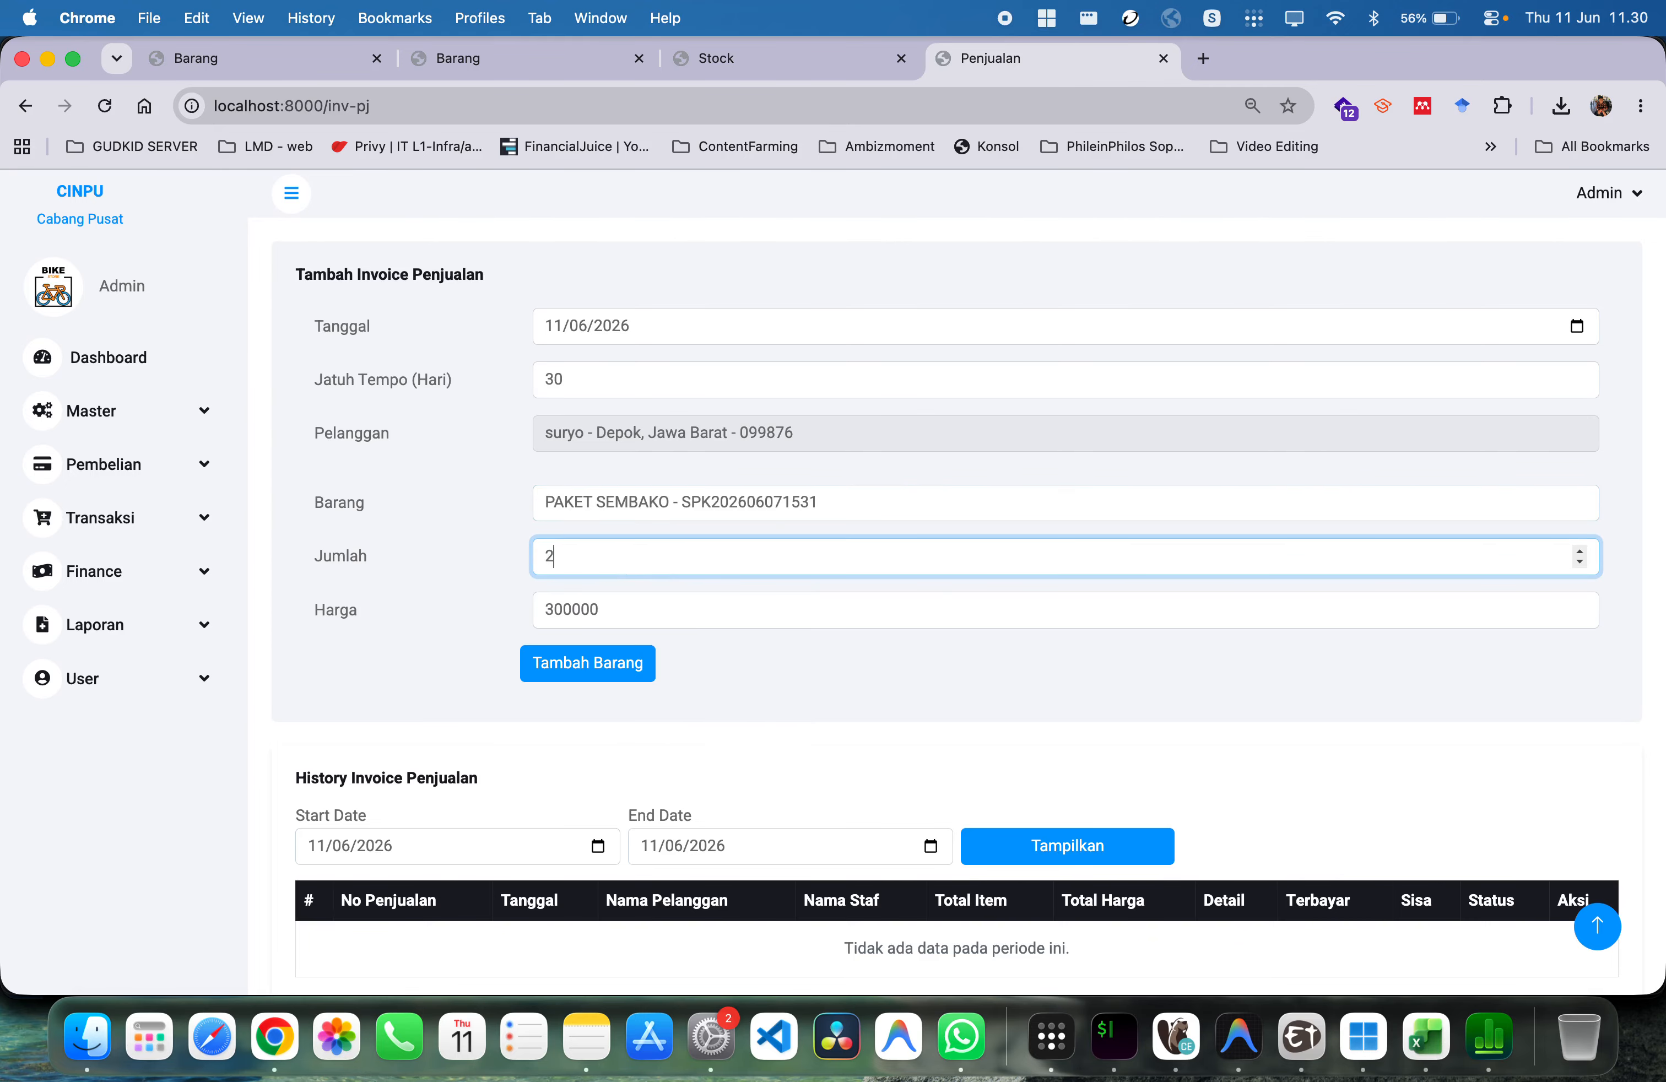
scroll(661, 646, down, 1)
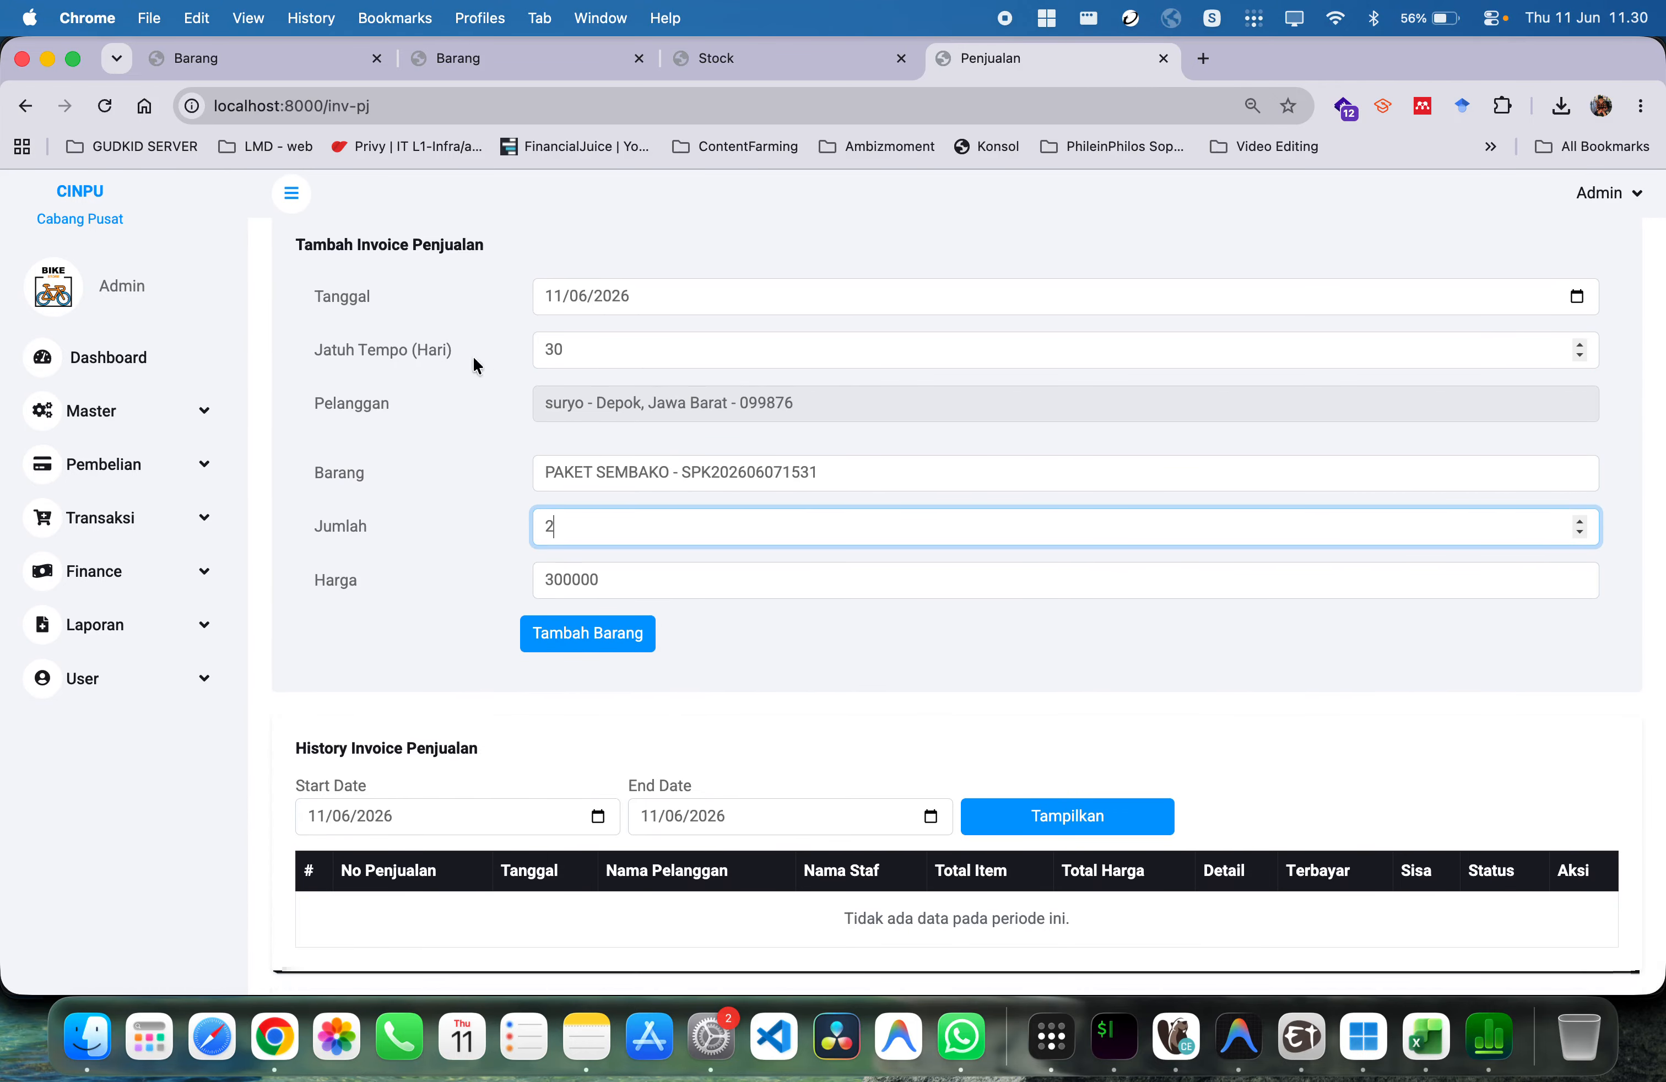
click(577, 641)
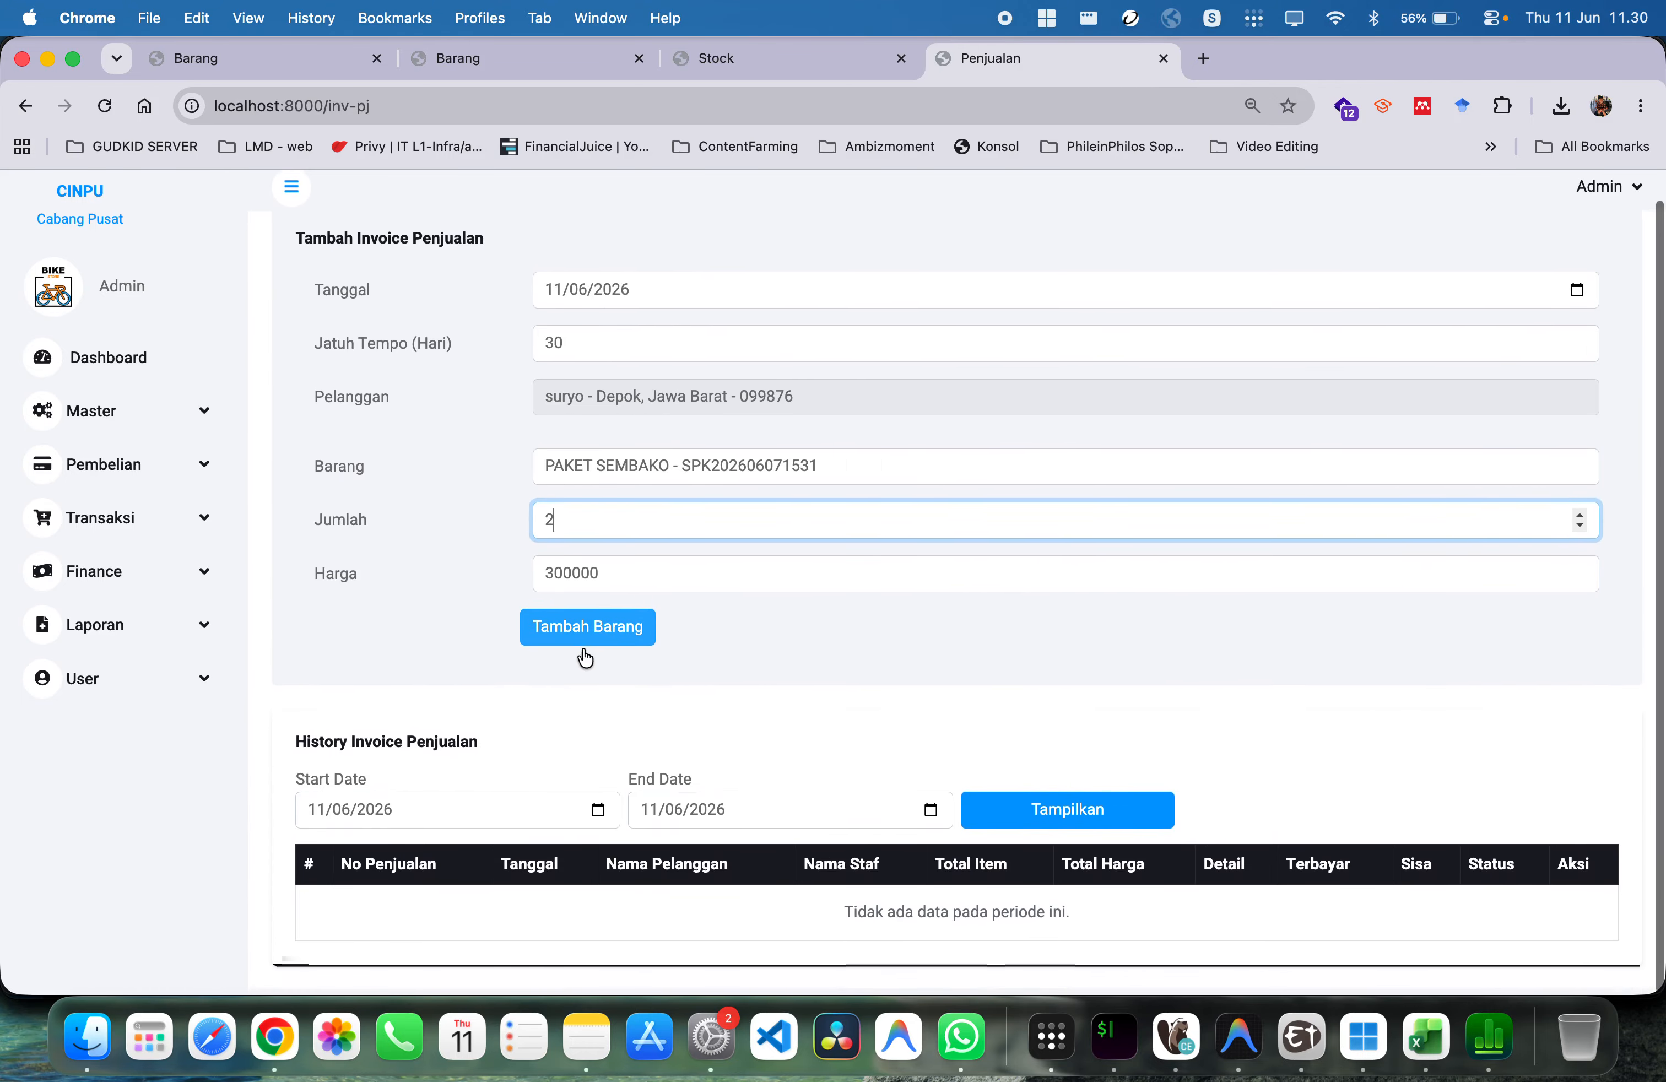
click(578, 642)
Review the PAKET SEMBAKO line in the sales details and save the sales invoice
scroll(700, 803, down, 1)
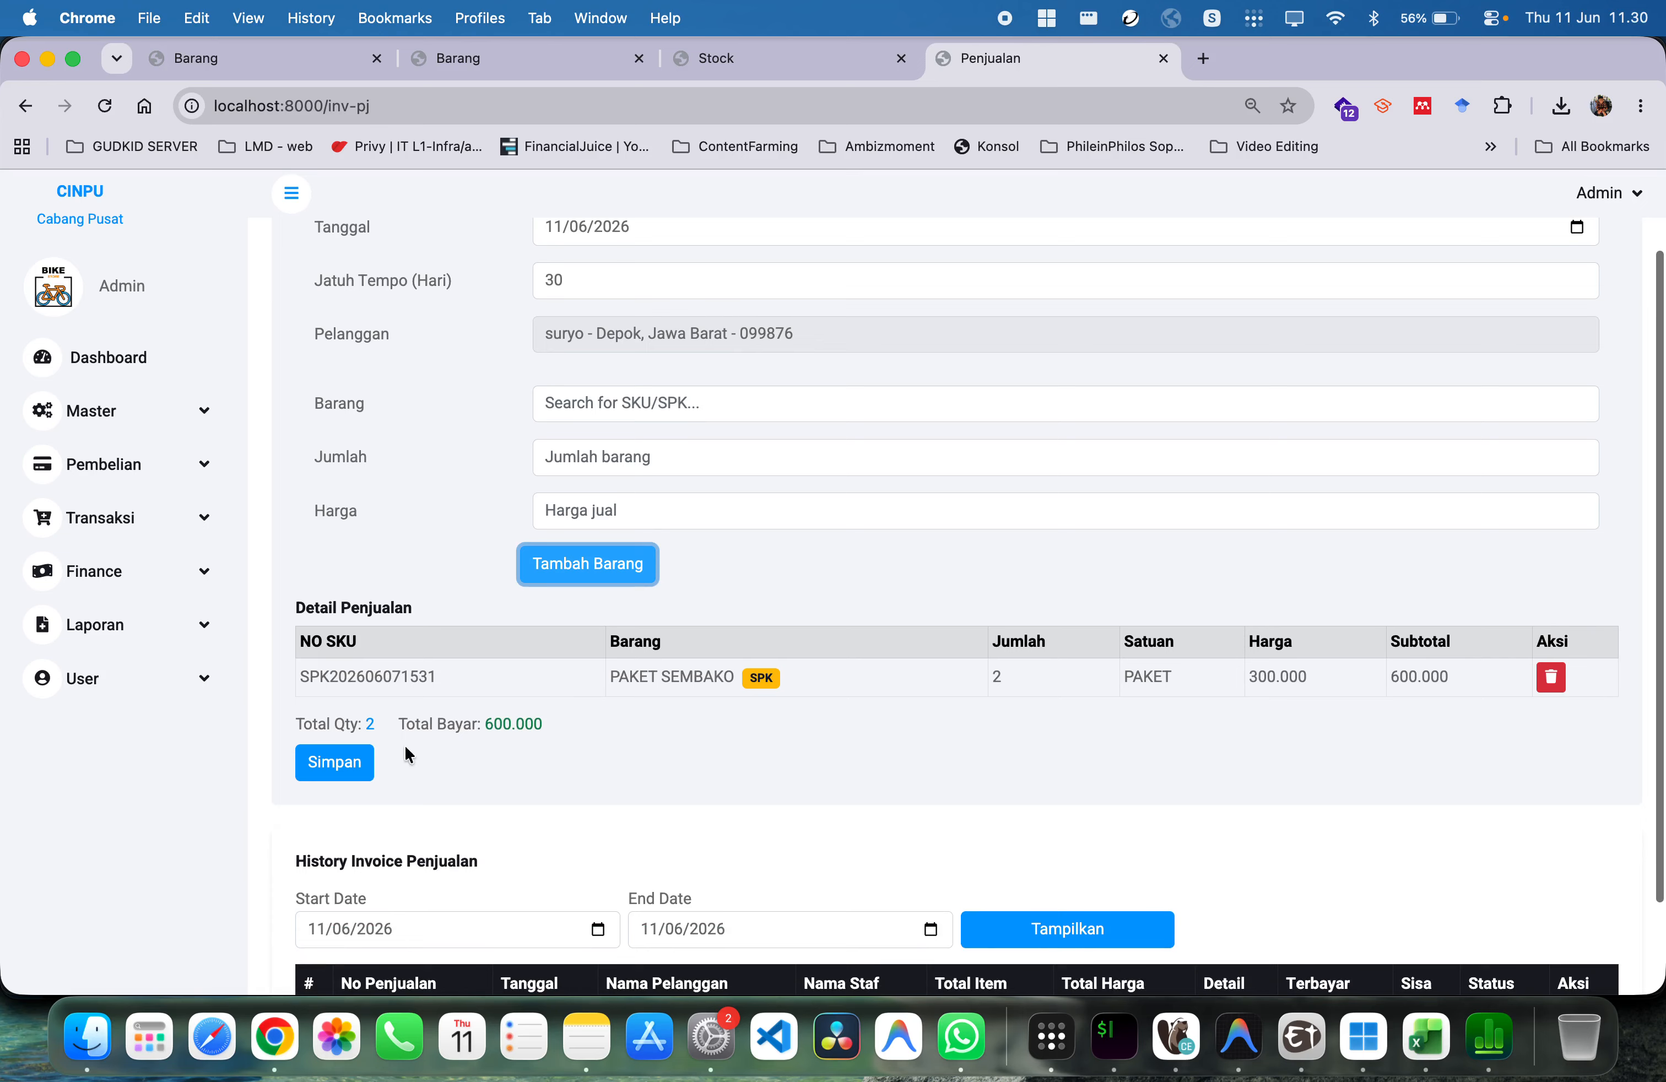
drag(268, 676, 1201, 673)
click(1201, 673)
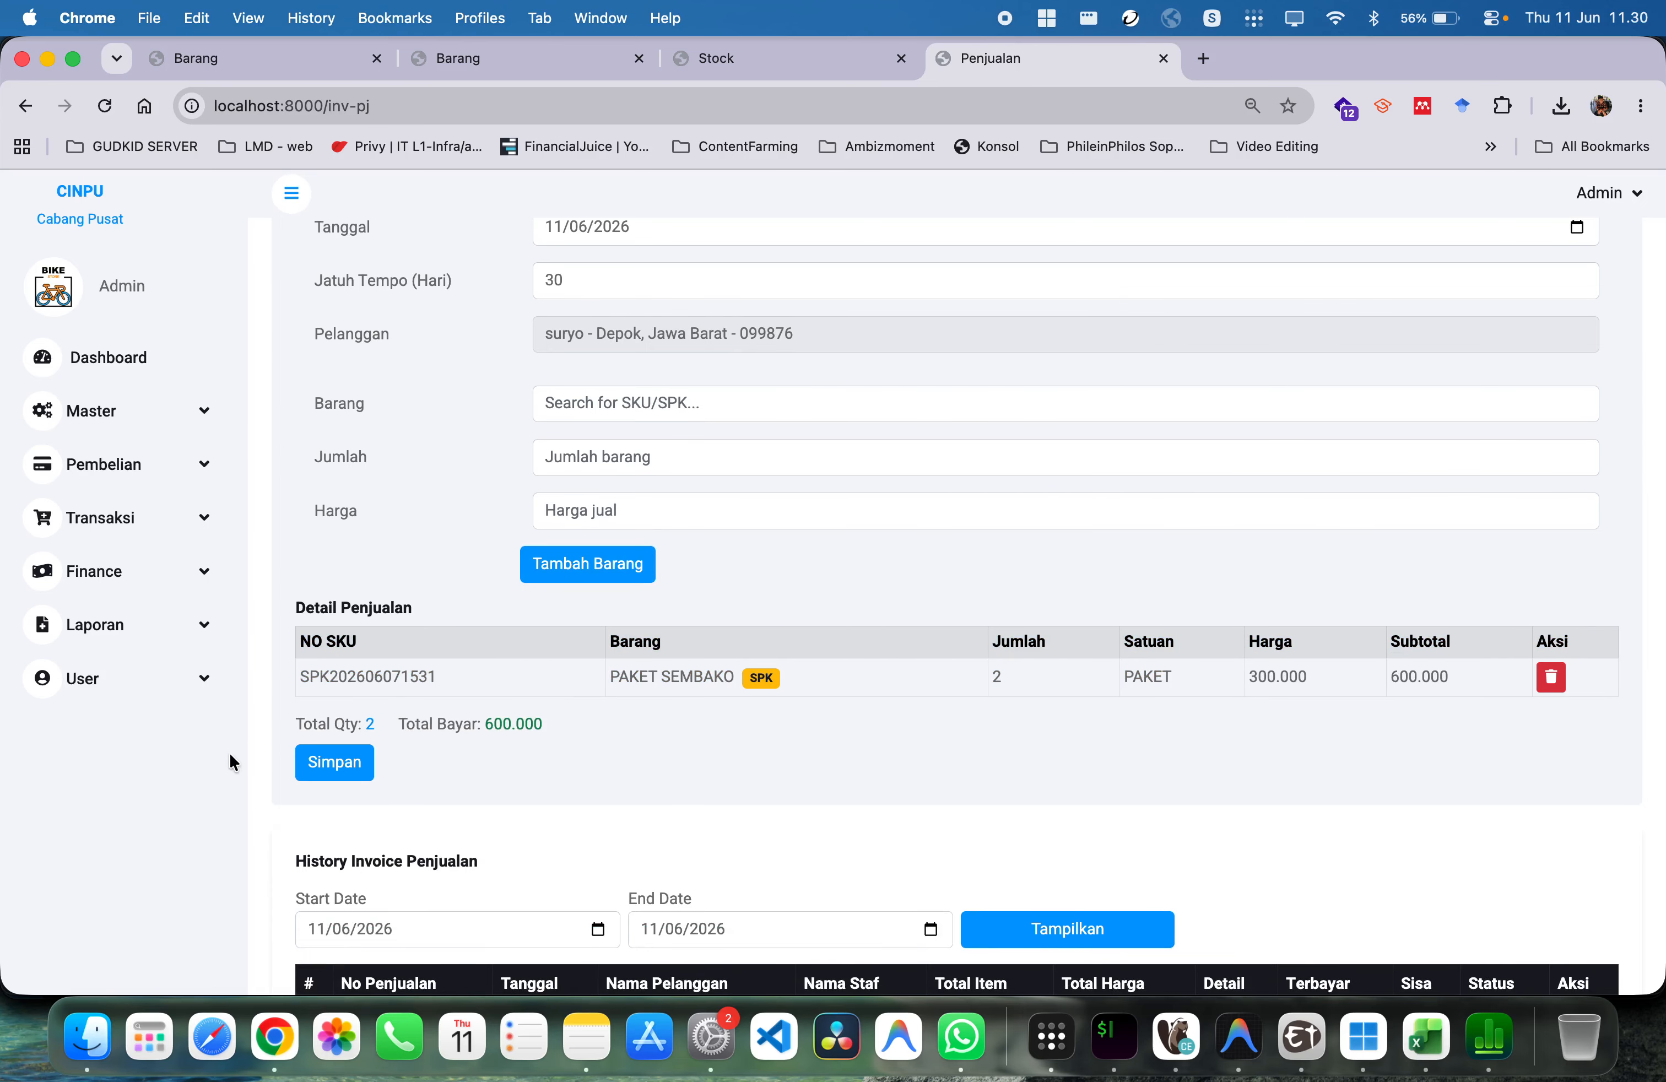
click(322, 773)
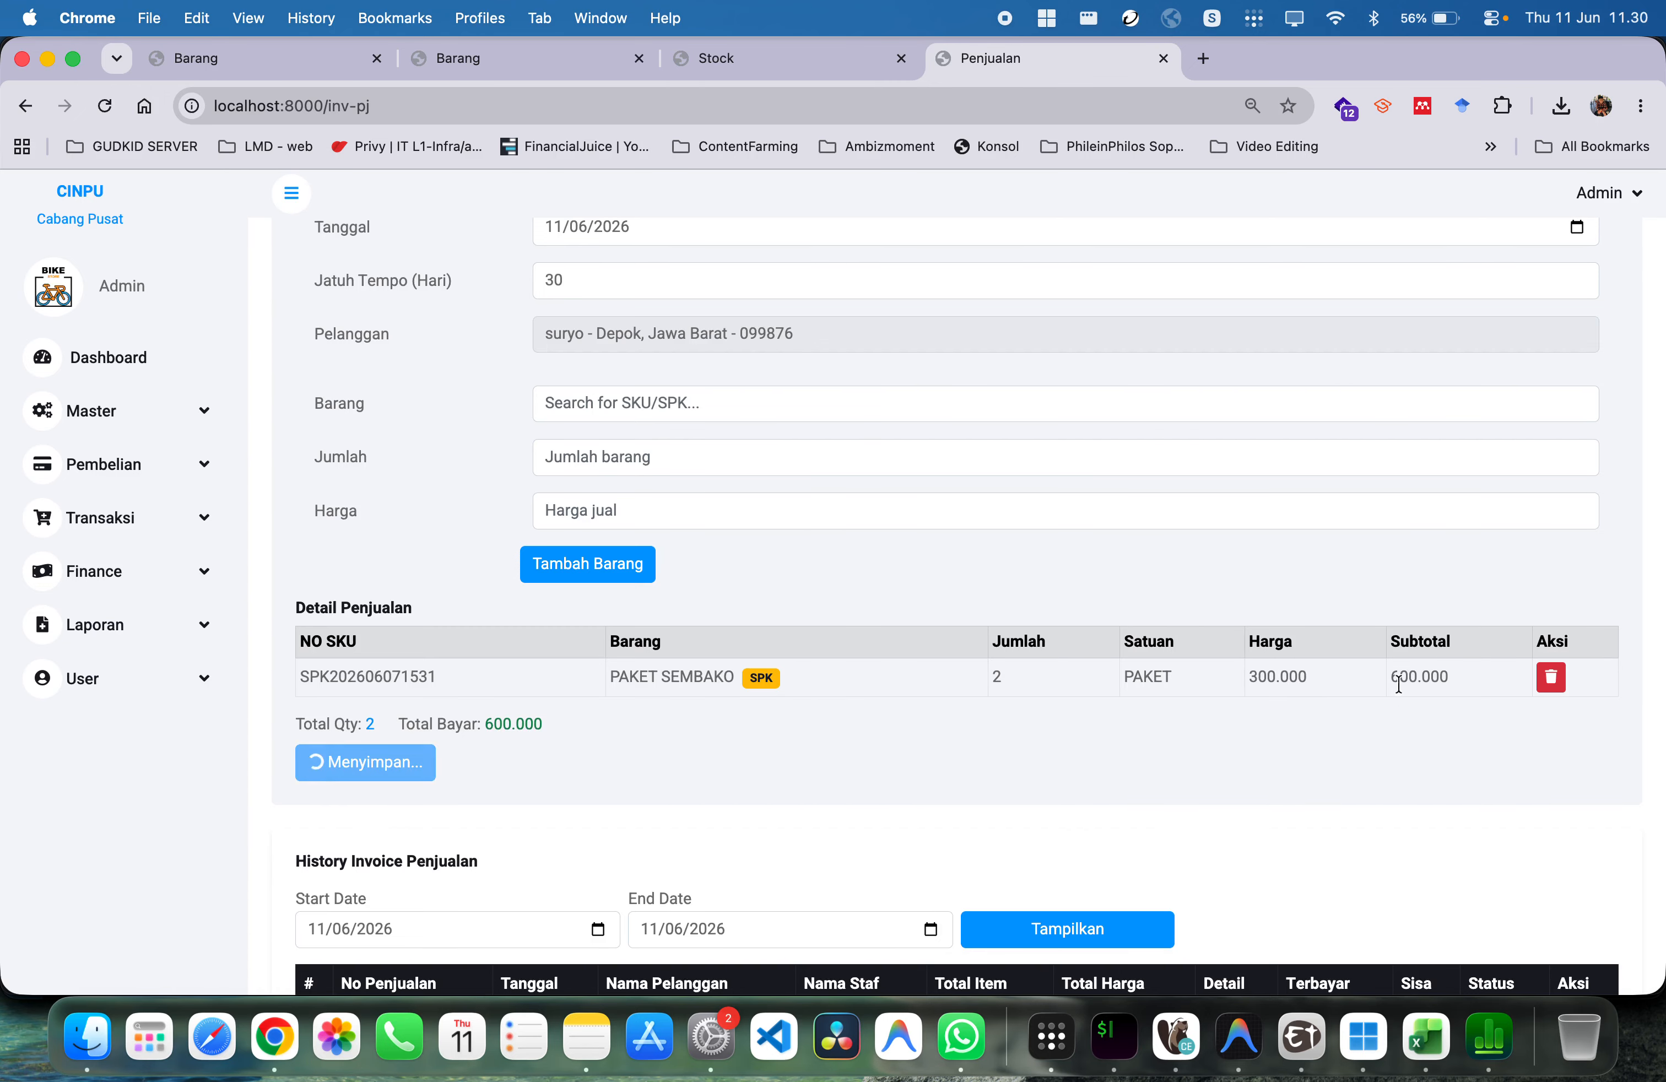
scroll(1441, 656, down, 3)
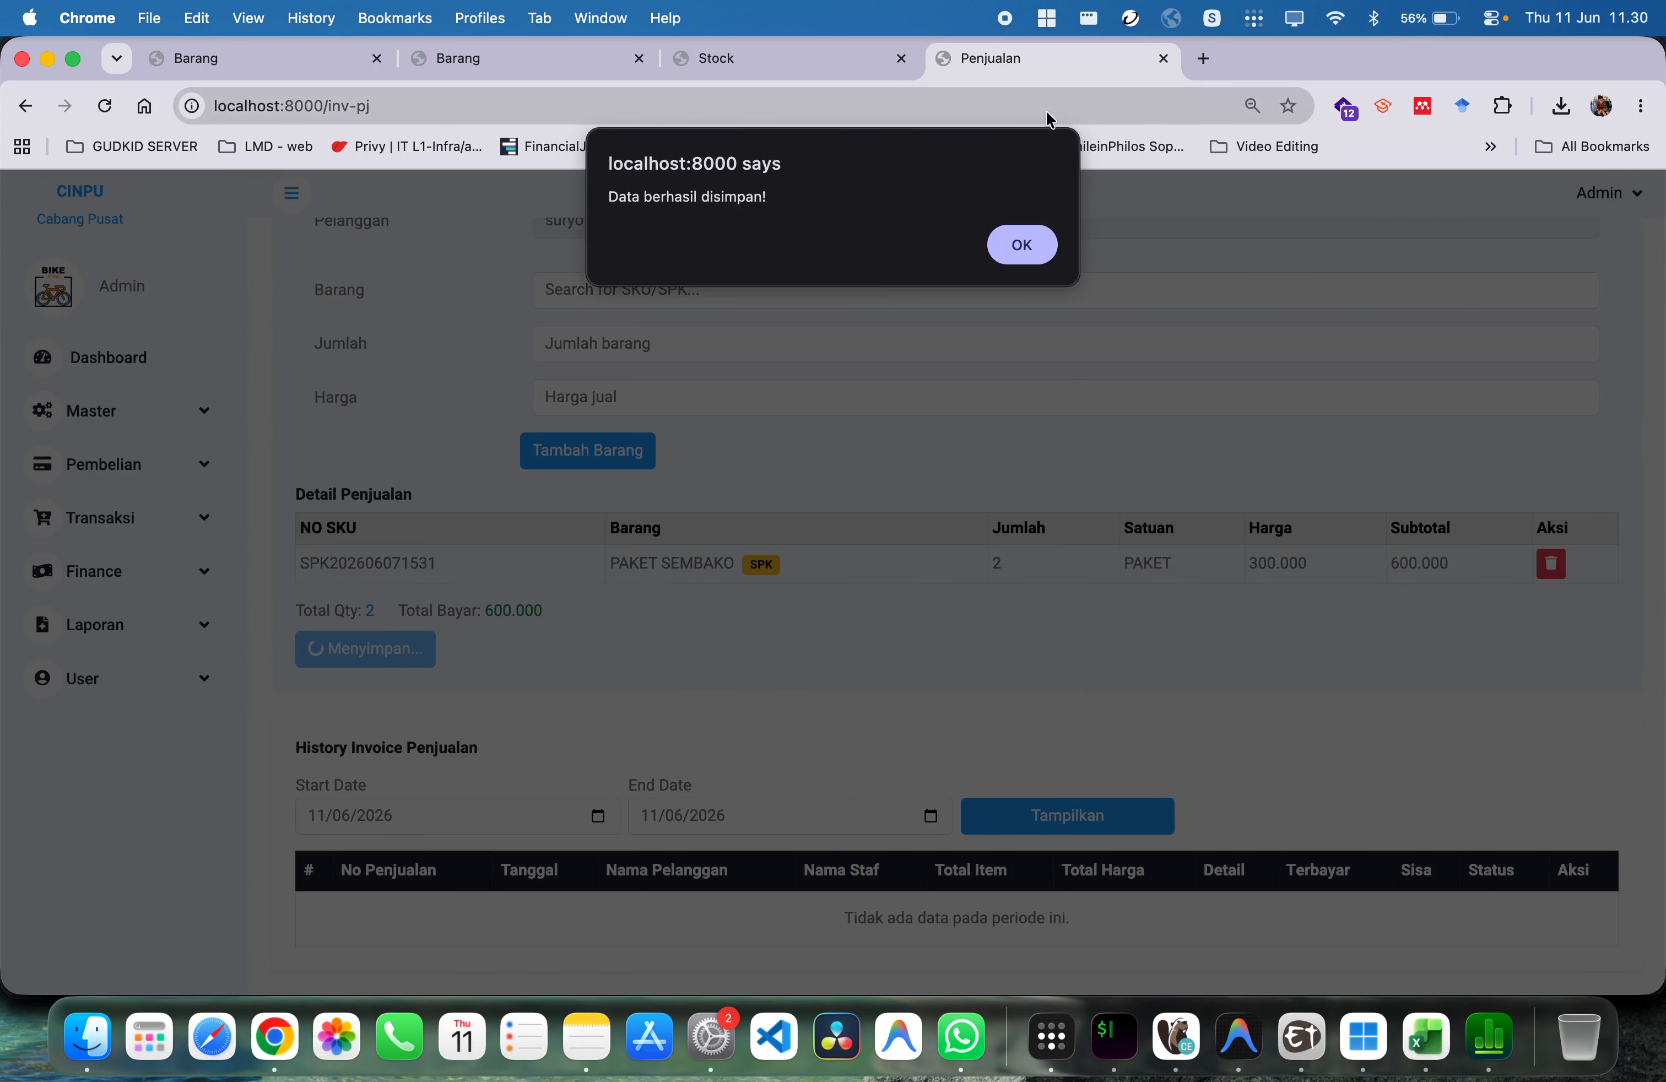
Acknowledge the saved sales invoice, expand its details in the history, and review the item quantity, price, subtotal and payment status
click(1032, 250)
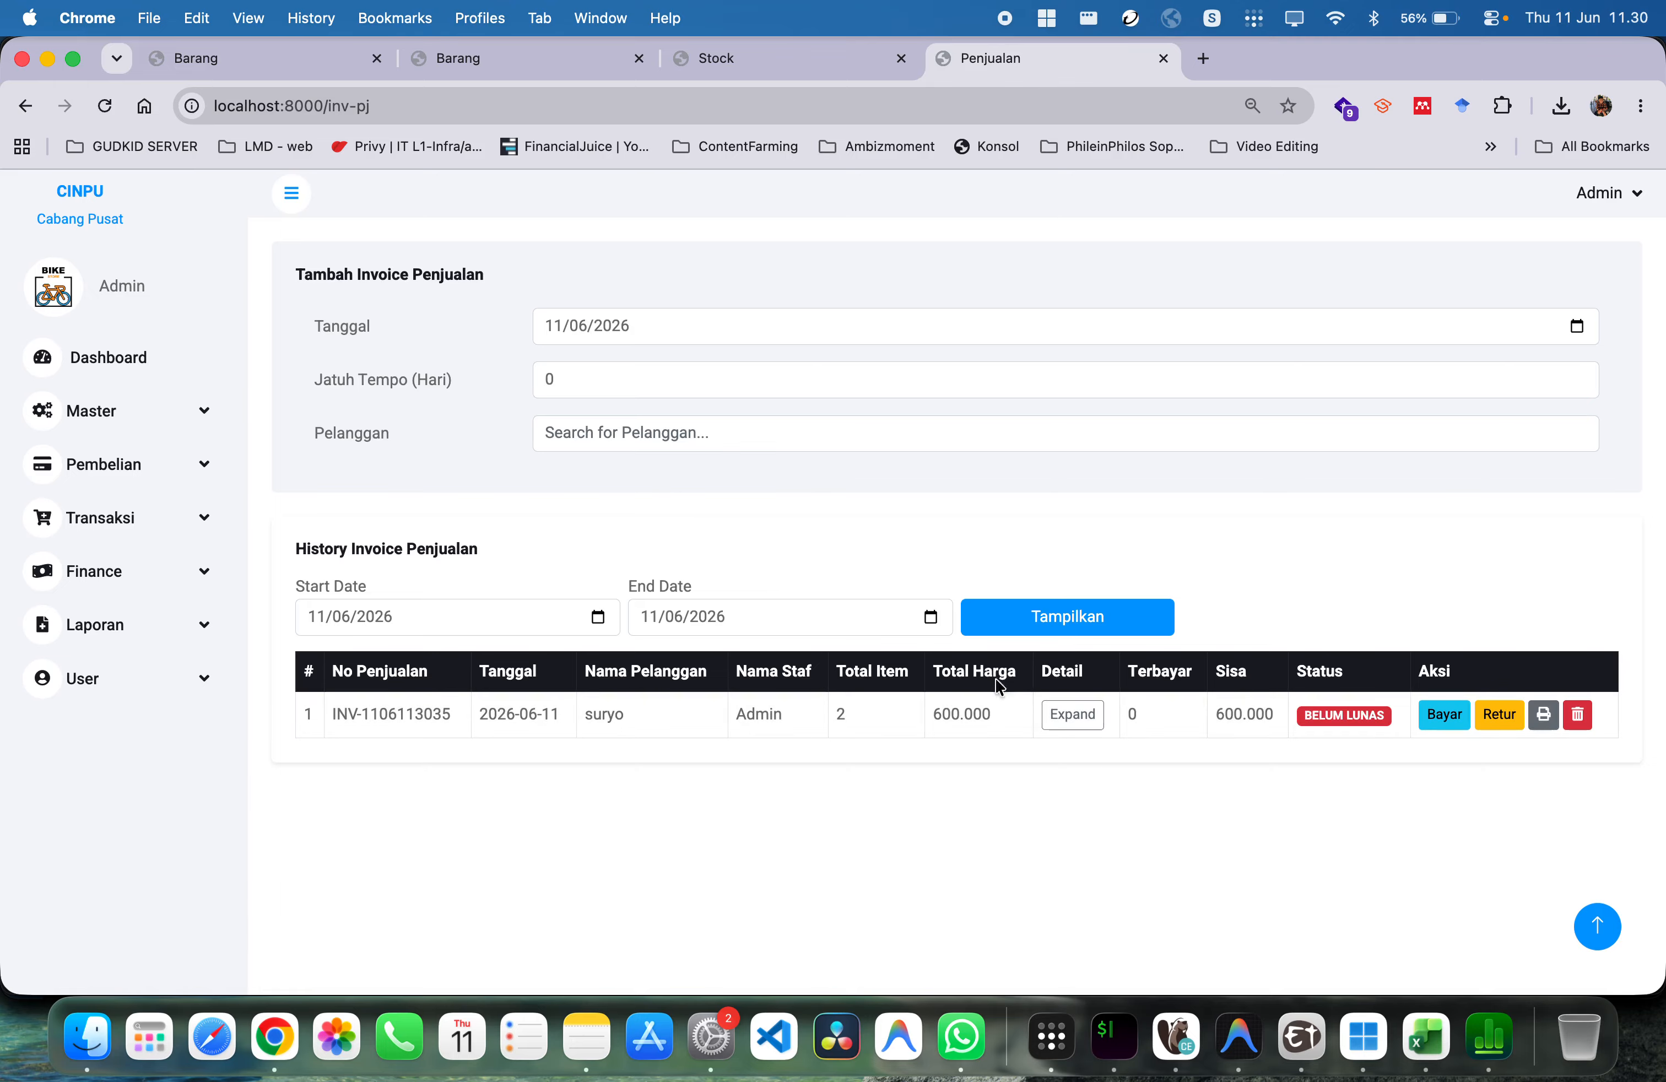
click(1060, 717)
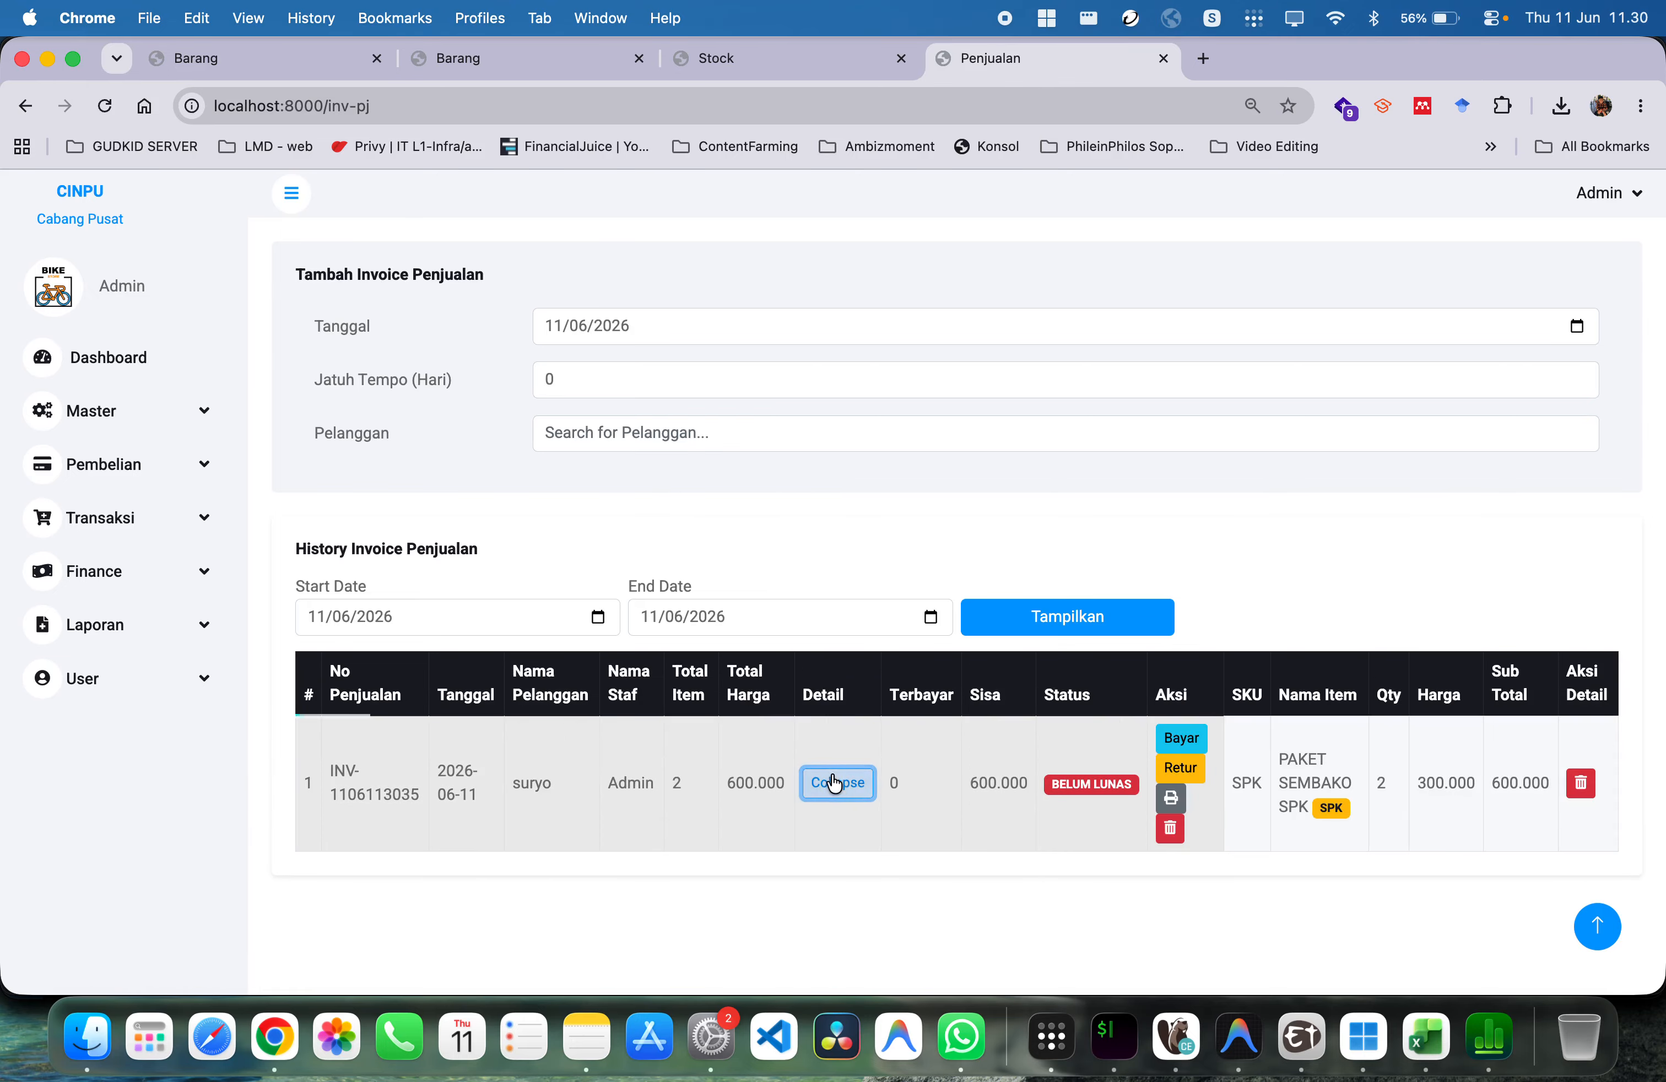
drag(1232, 785, 1260, 793)
double_click(1293, 781)
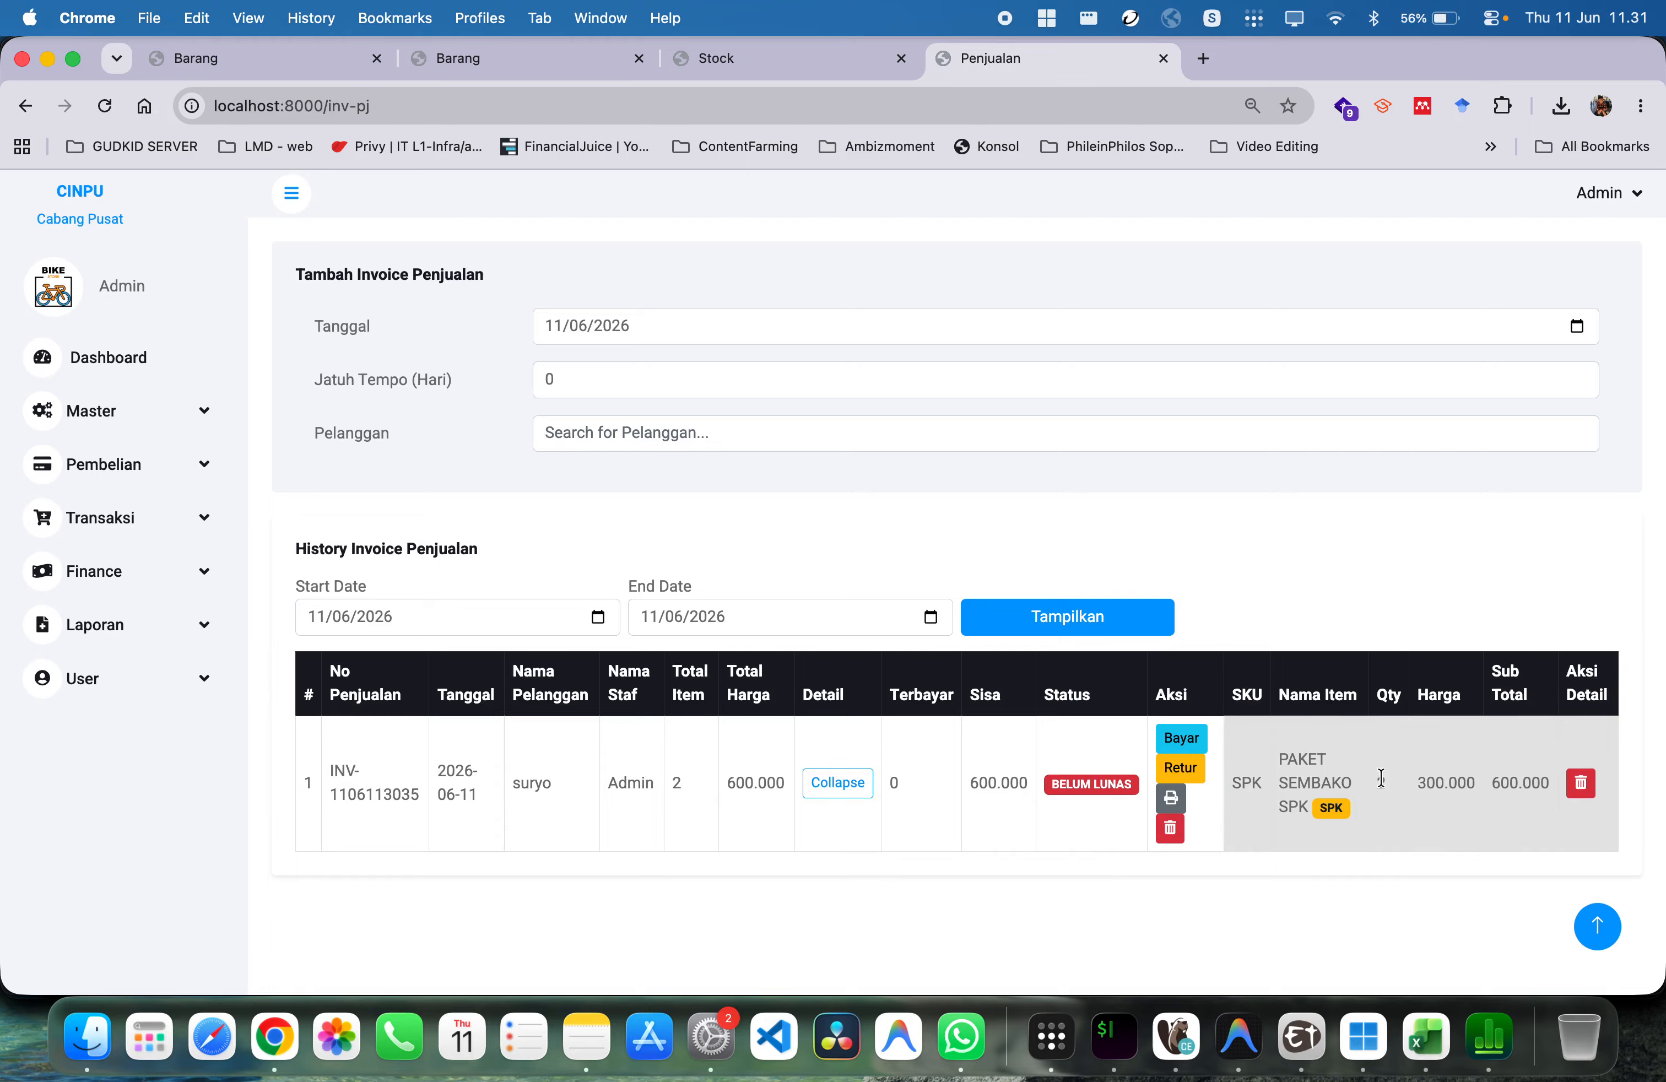
double_click(1460, 776)
click(1521, 796)
double_click(1084, 781)
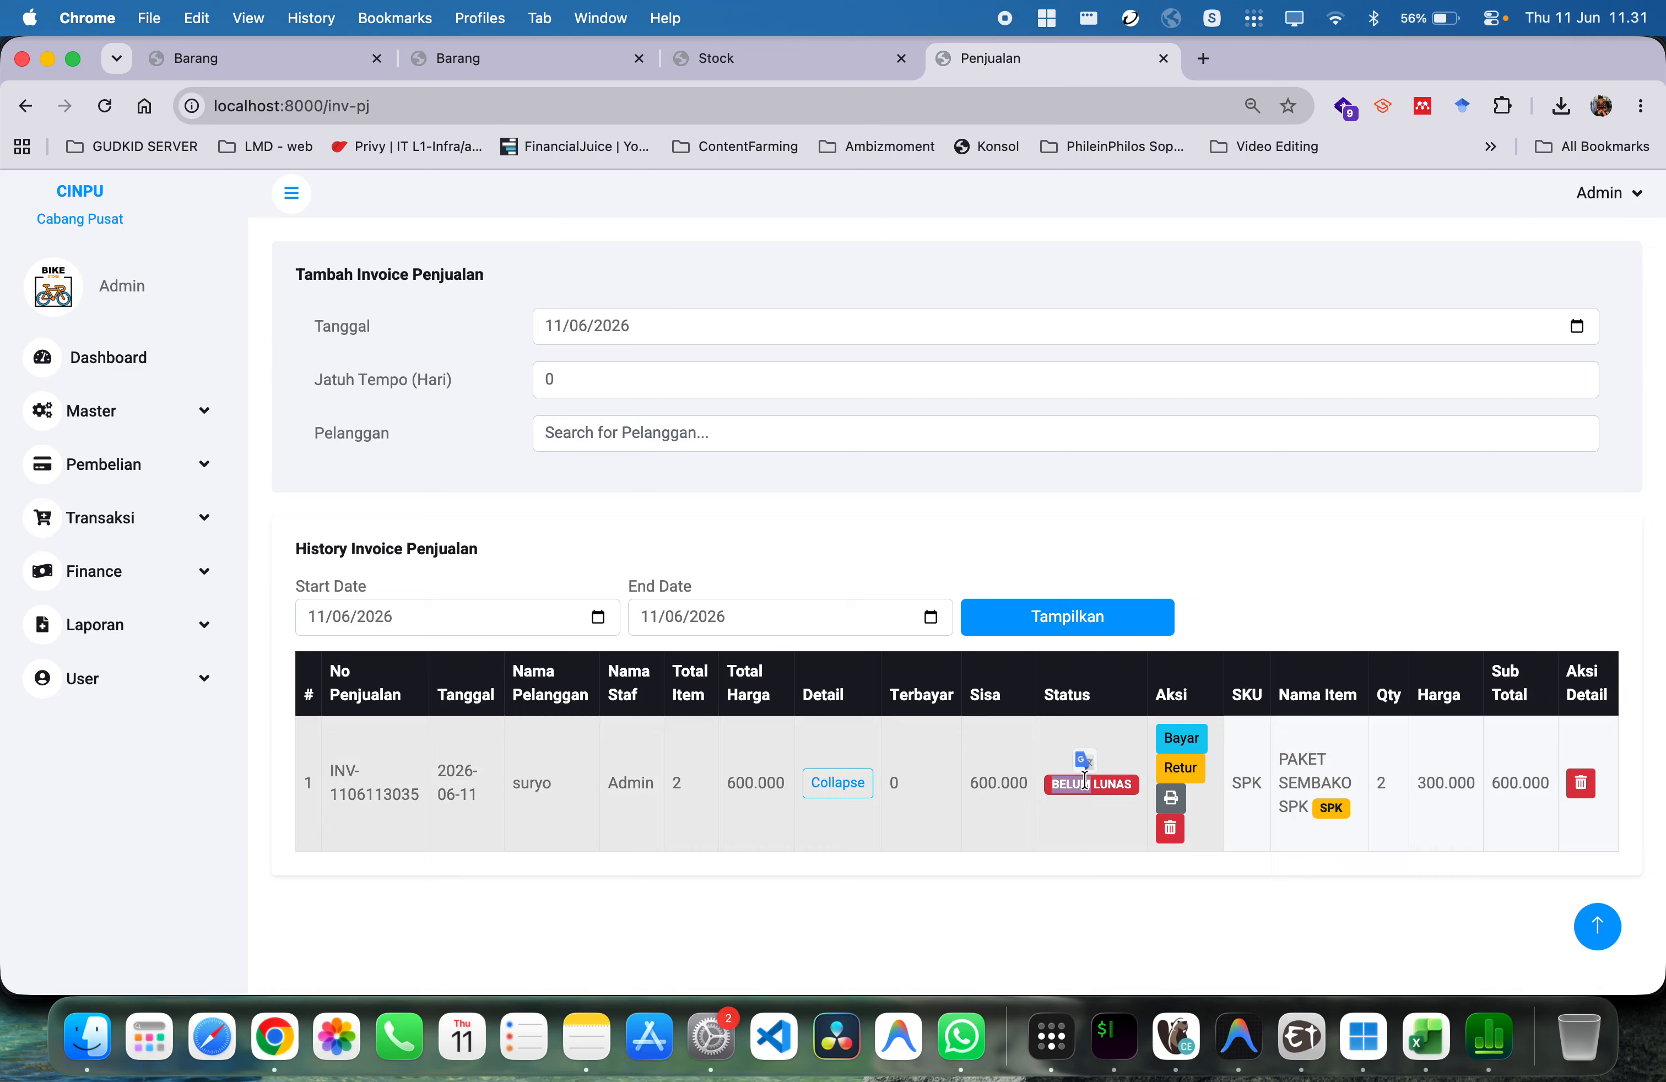
click(1084, 780)
double_click(1112, 782)
click(1094, 783)
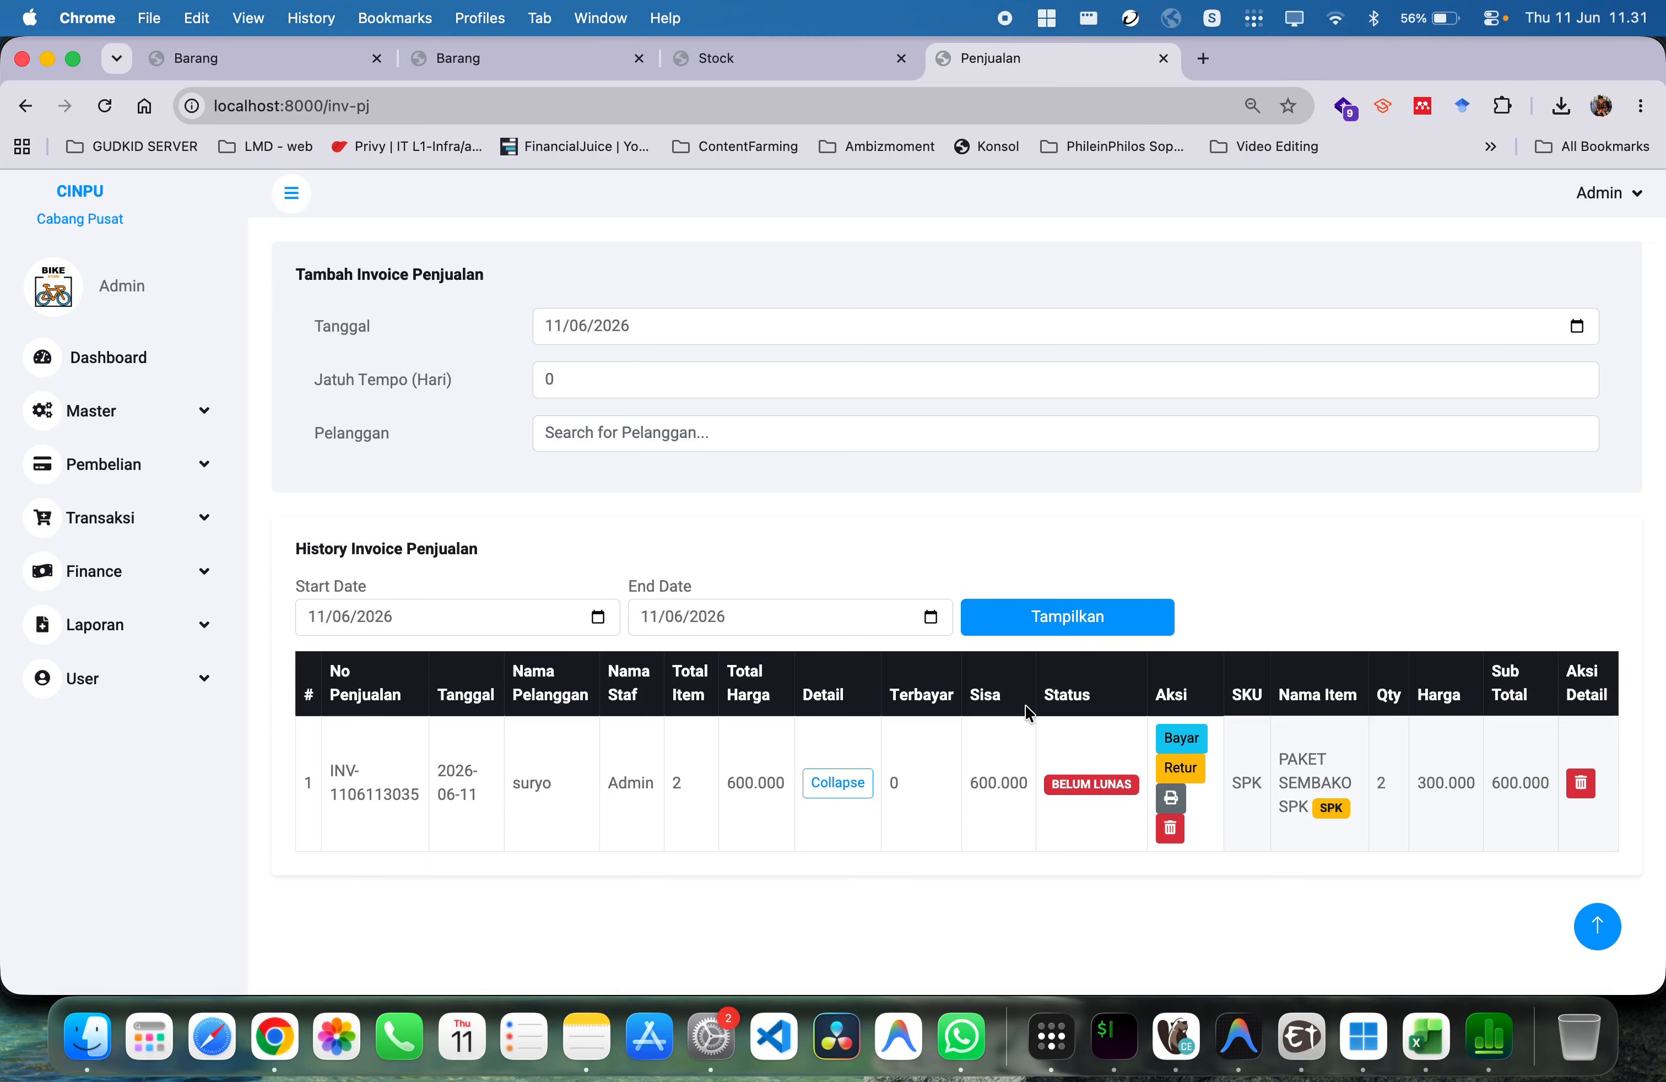
Open the receivables report, Laporan Piutang, from the financial reports page Lap-Keuangan
click(66, 629)
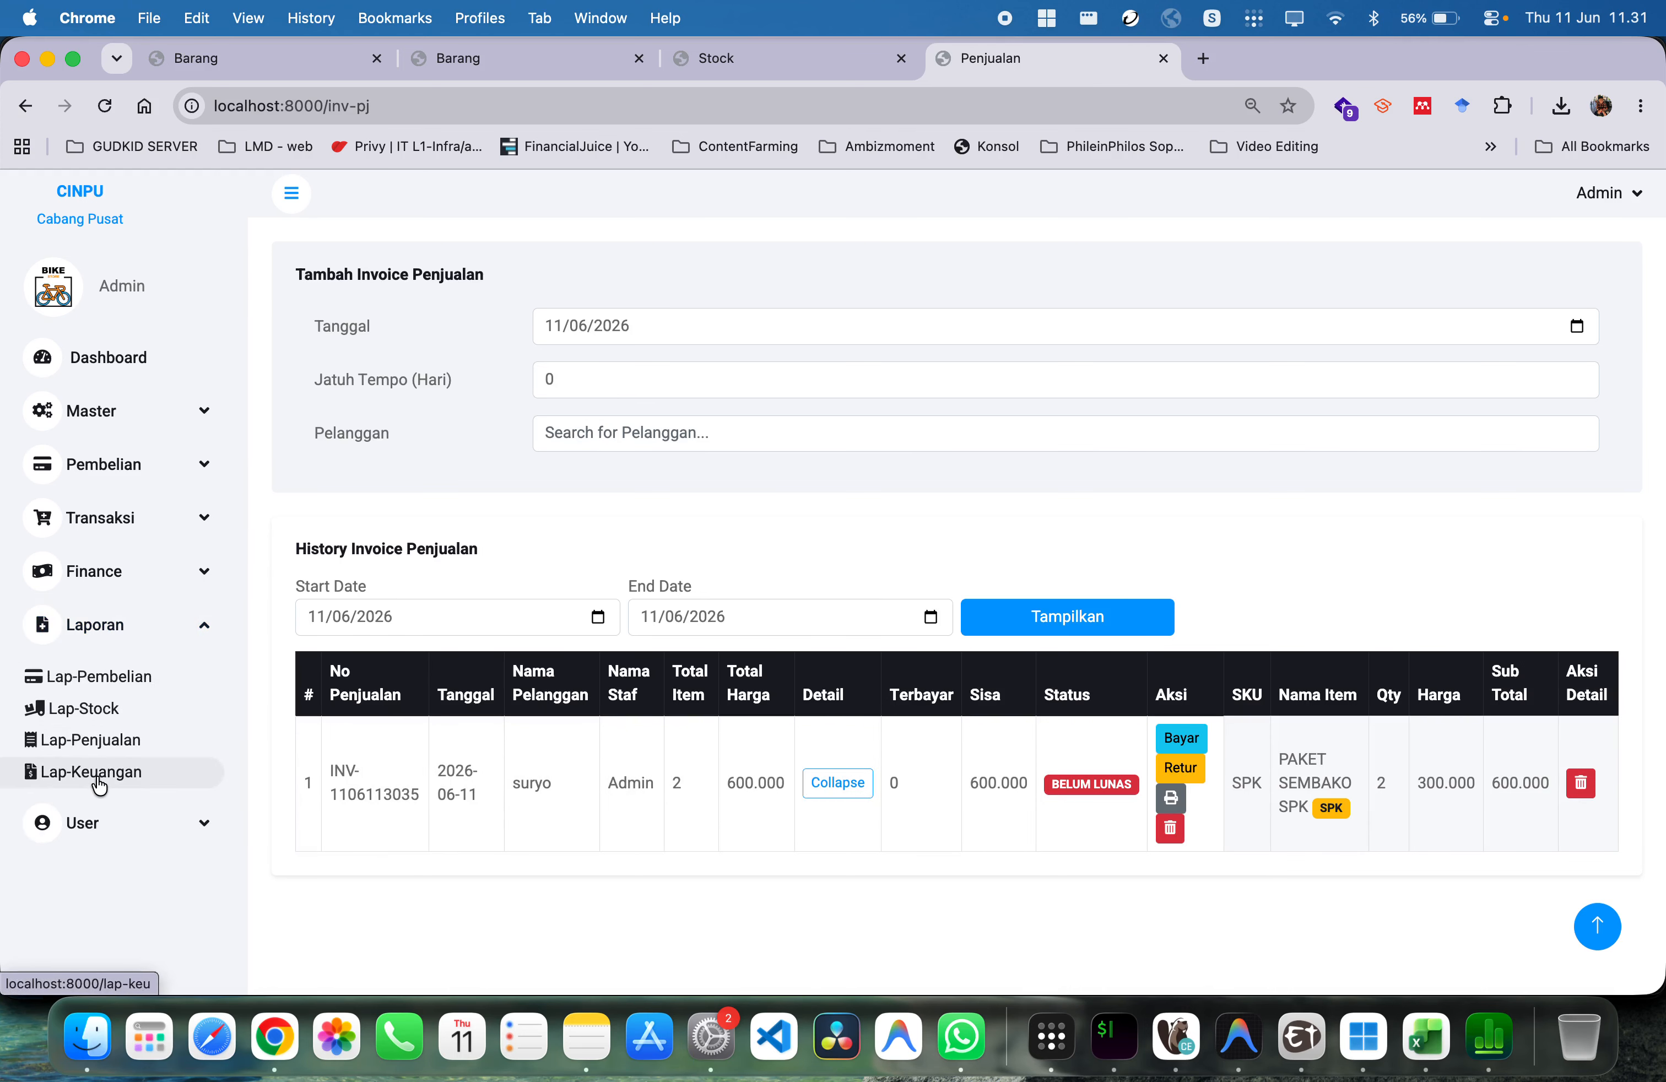
click(168, 647)
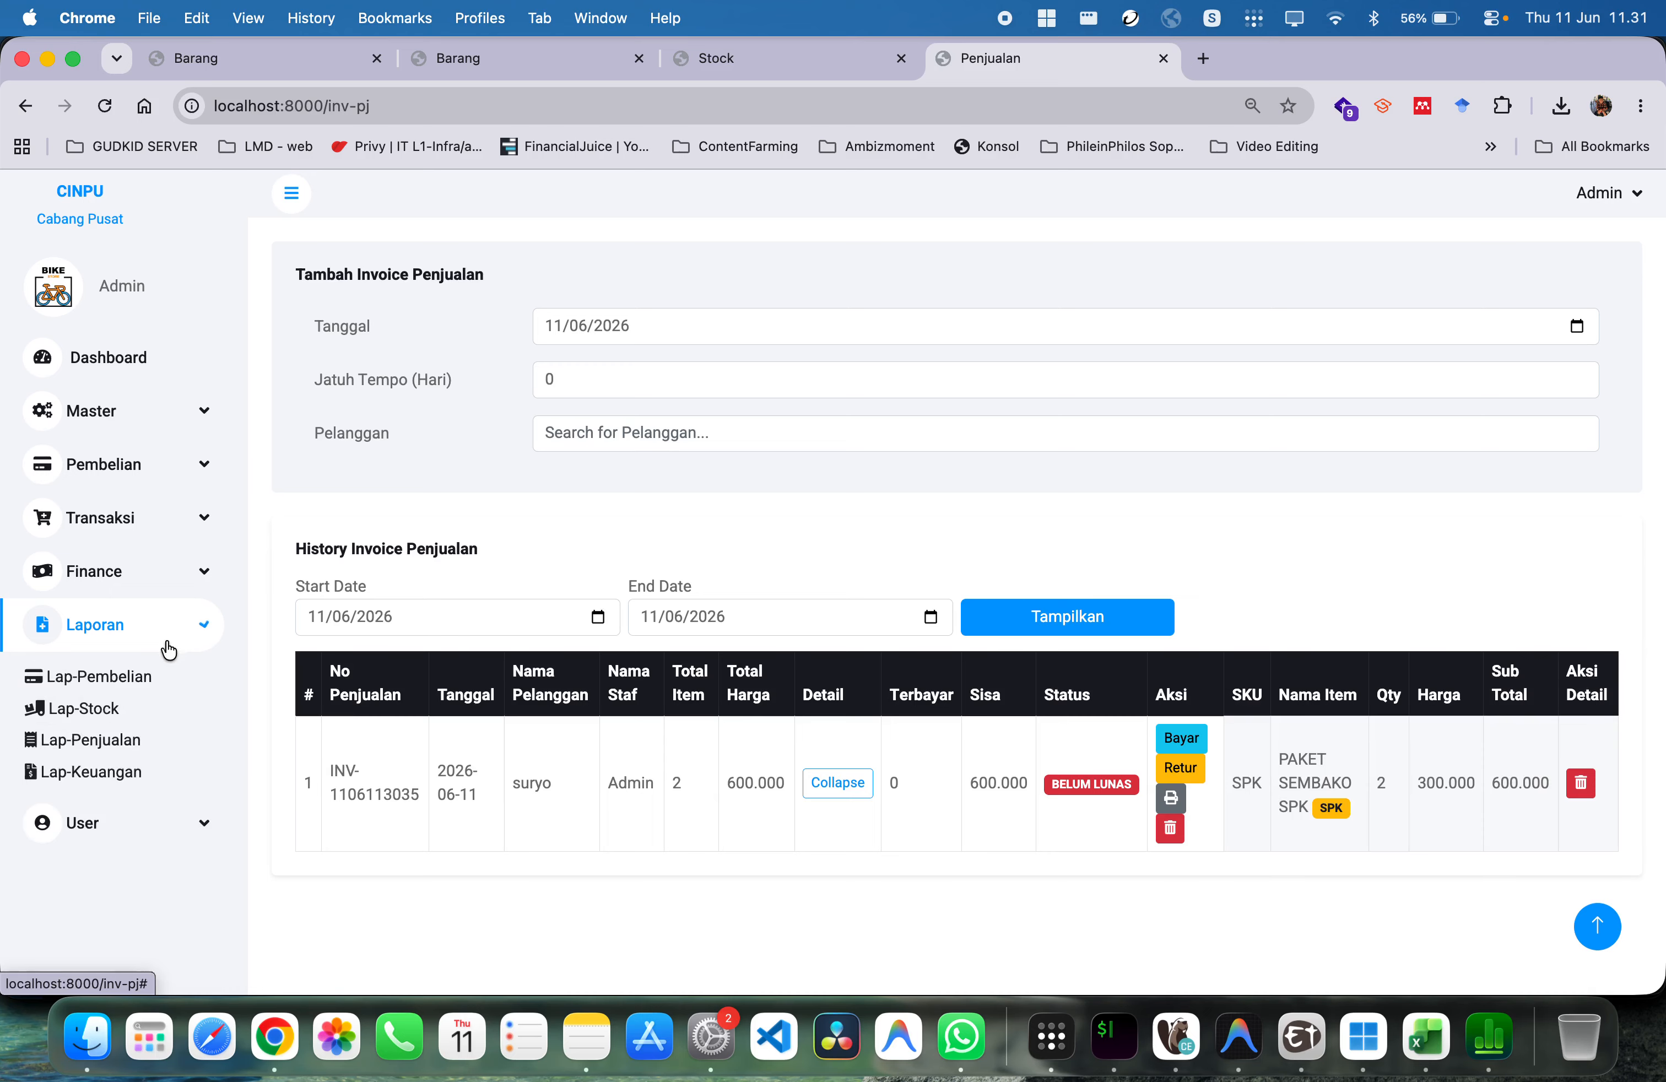
click(124, 772)
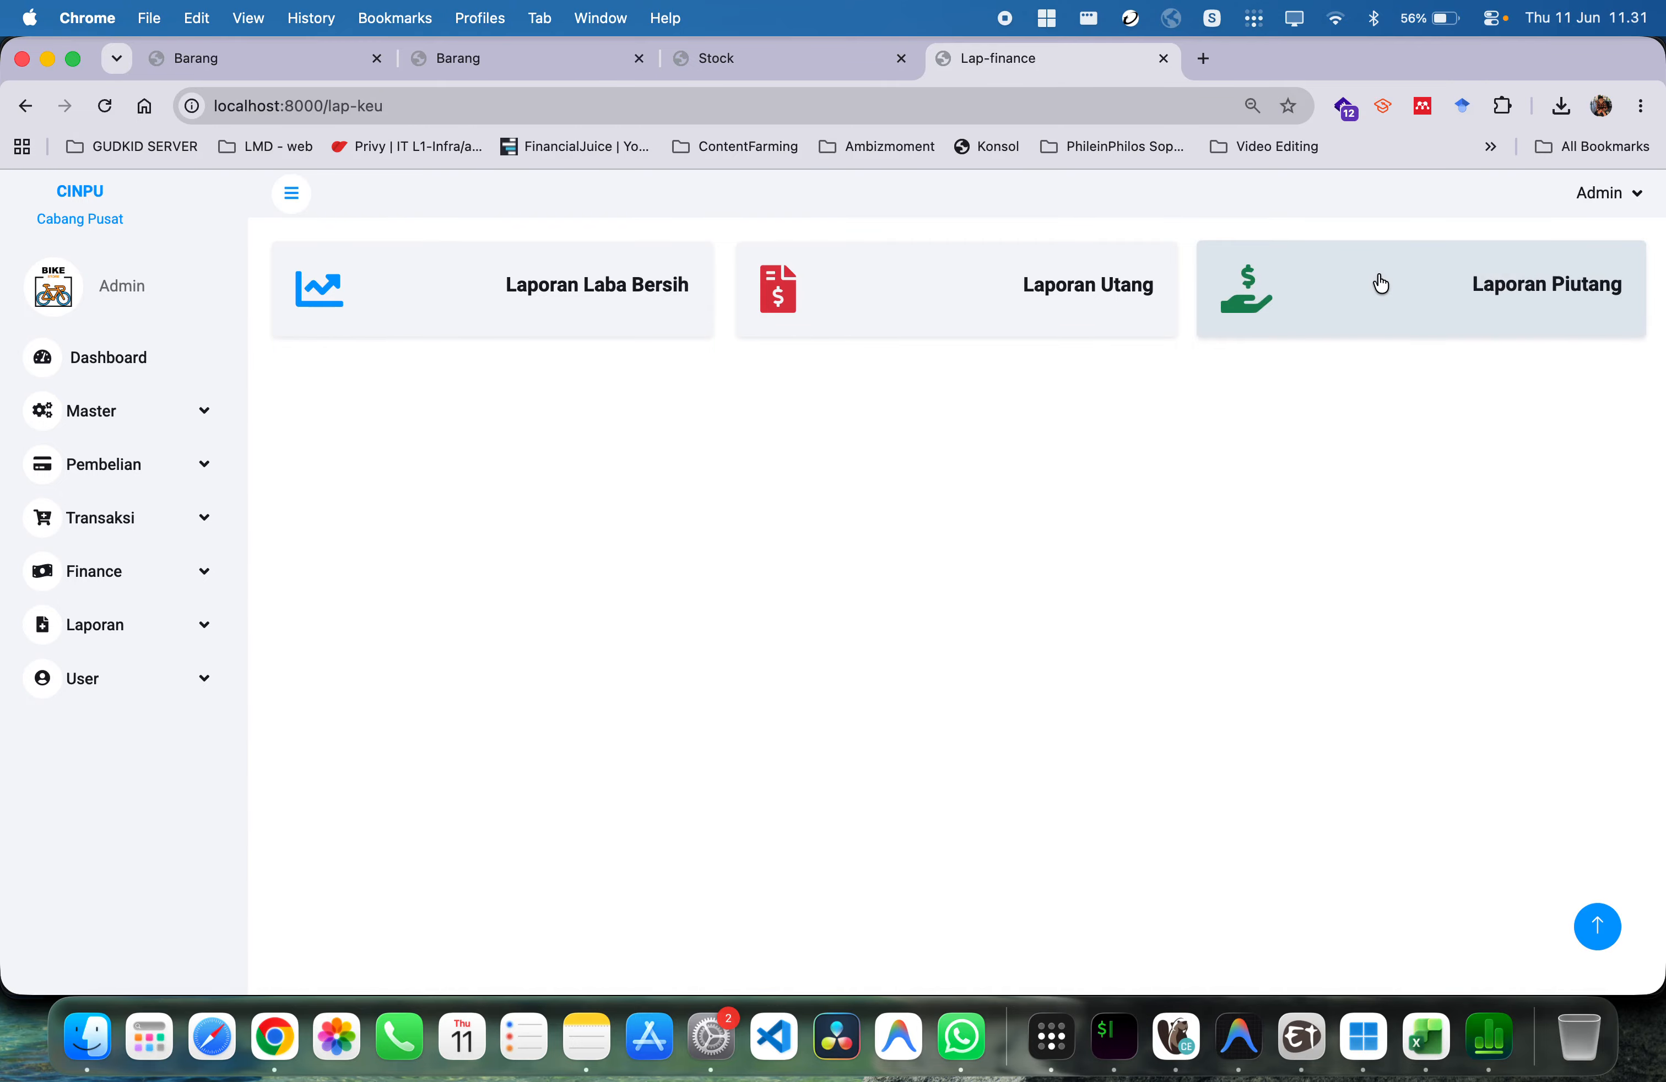
click(162, 556)
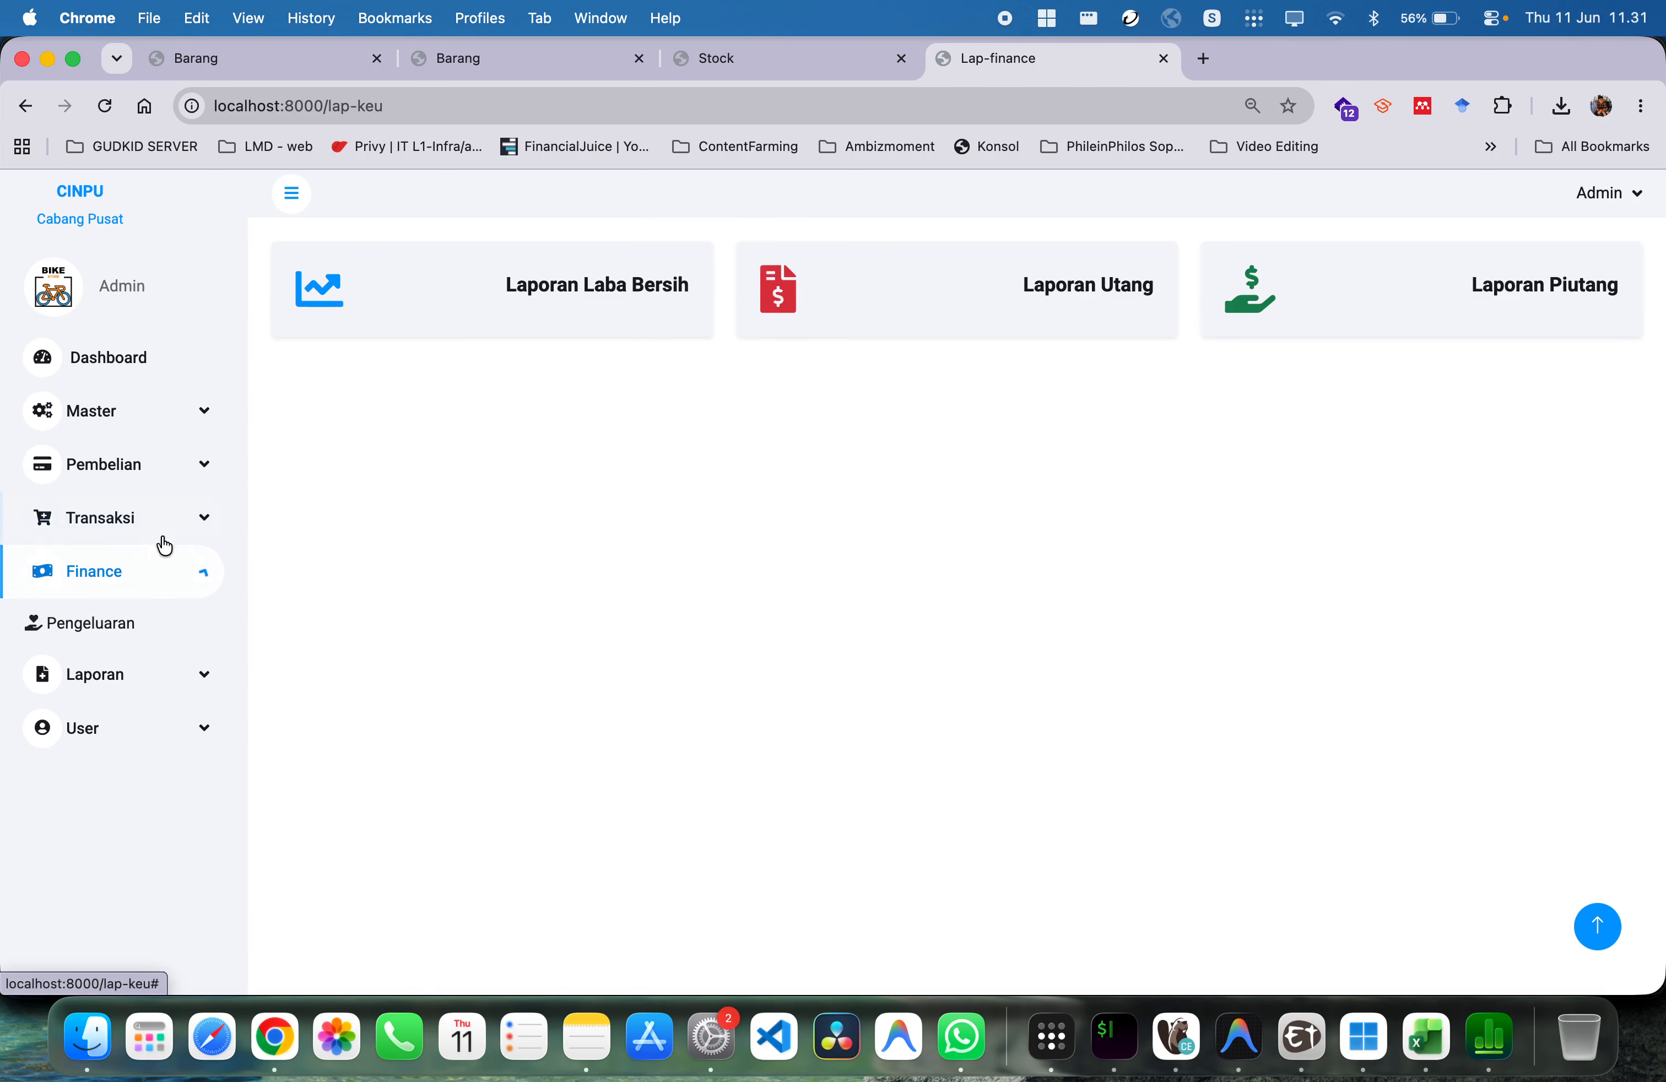
click(162, 536)
click(1446, 293)
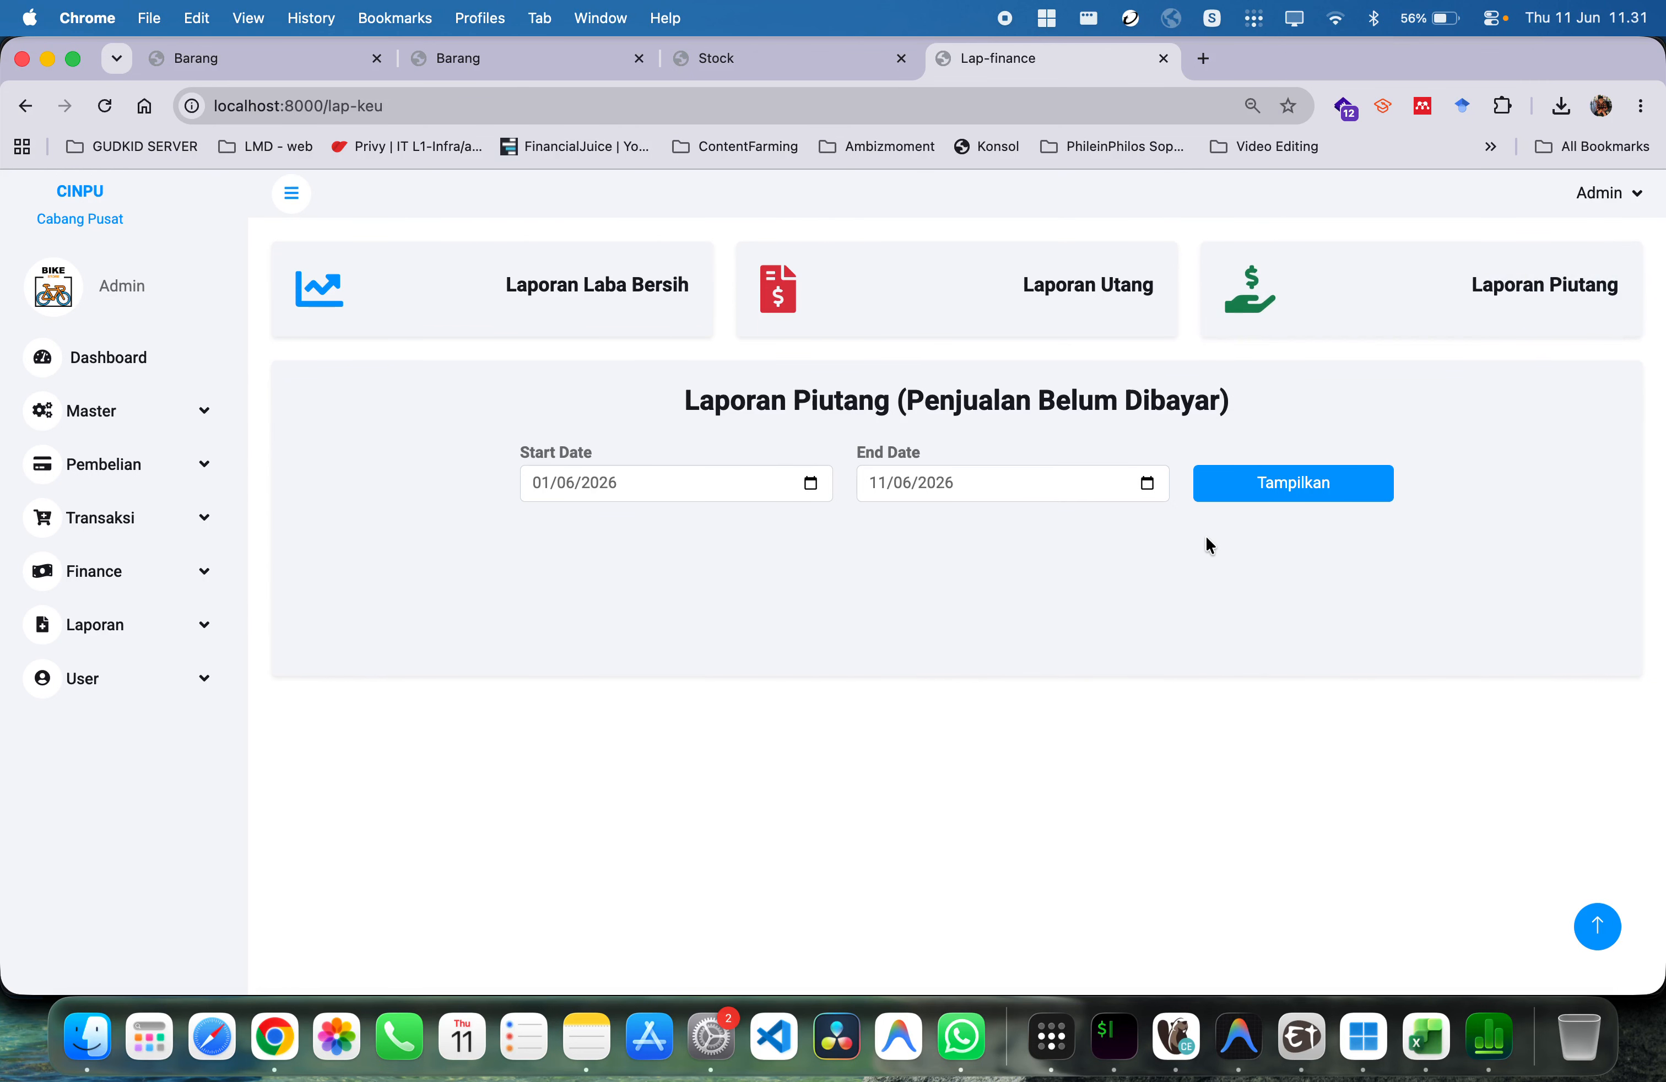
Examine the 11 June receivable in the Laporan Piutang chart and the new invoice's row in the unpaid list
scroll(1206, 541, down, 5)
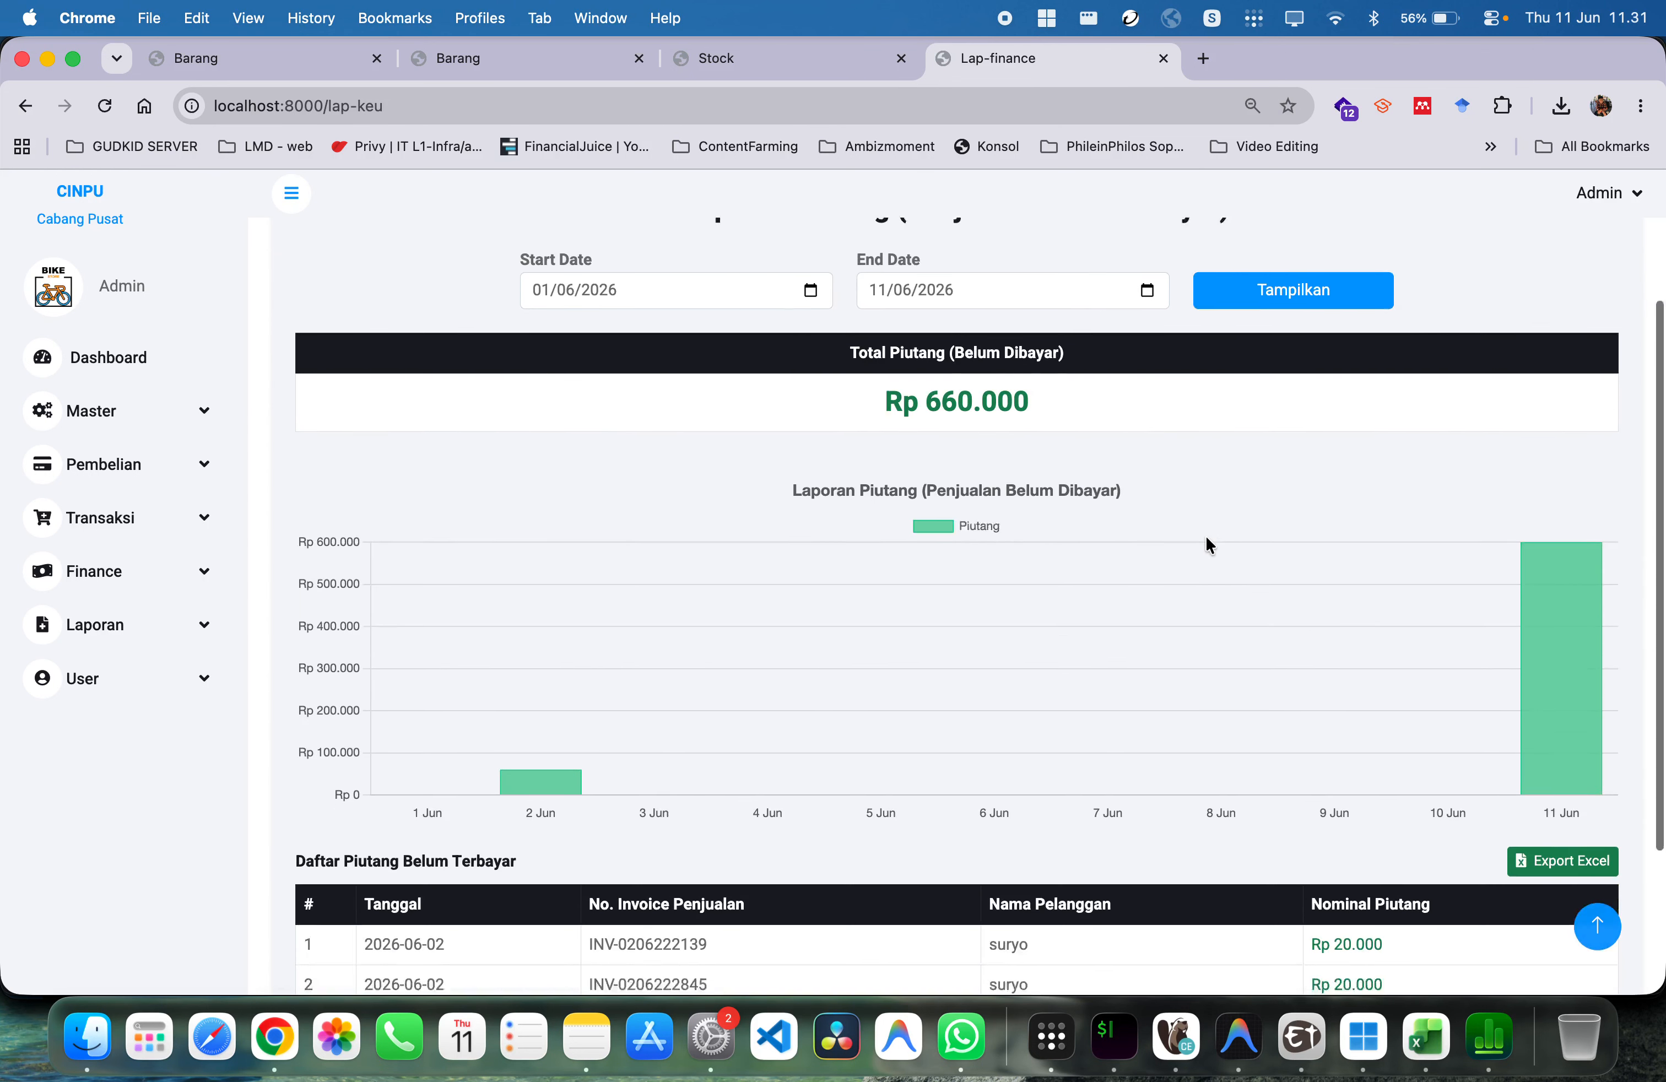
mouse_move(1599, 629)
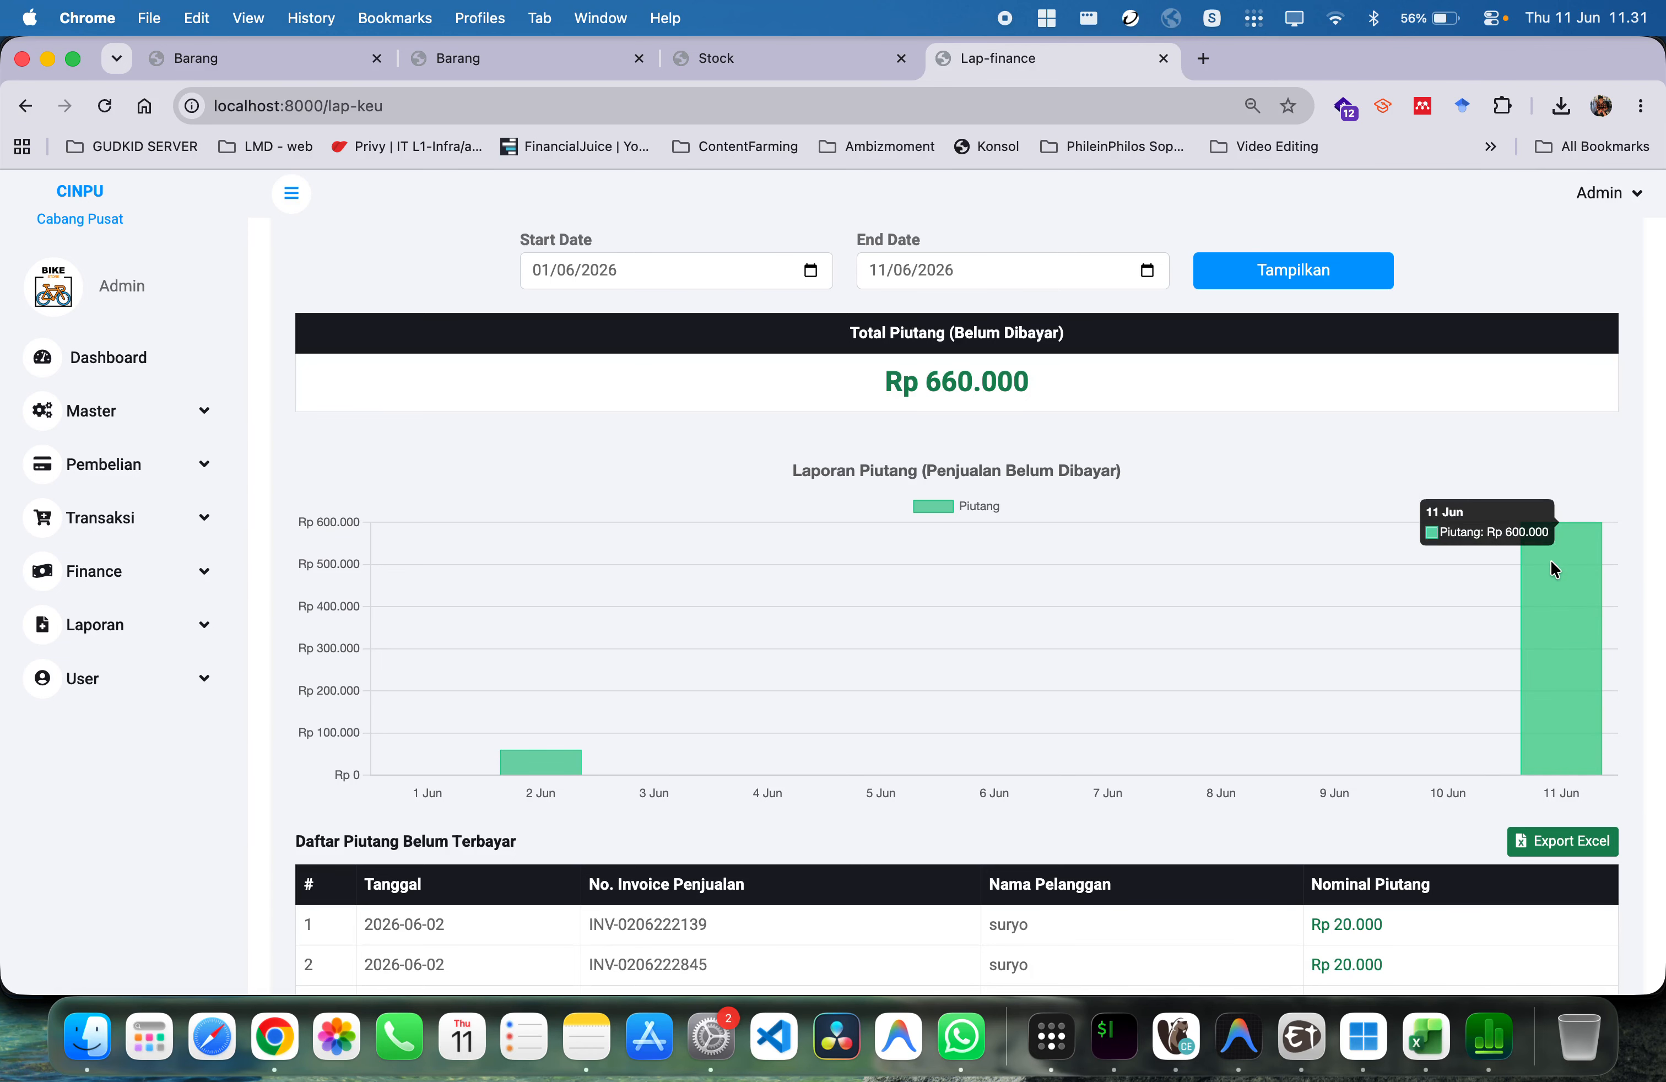
scroll(1551, 560, down, 5)
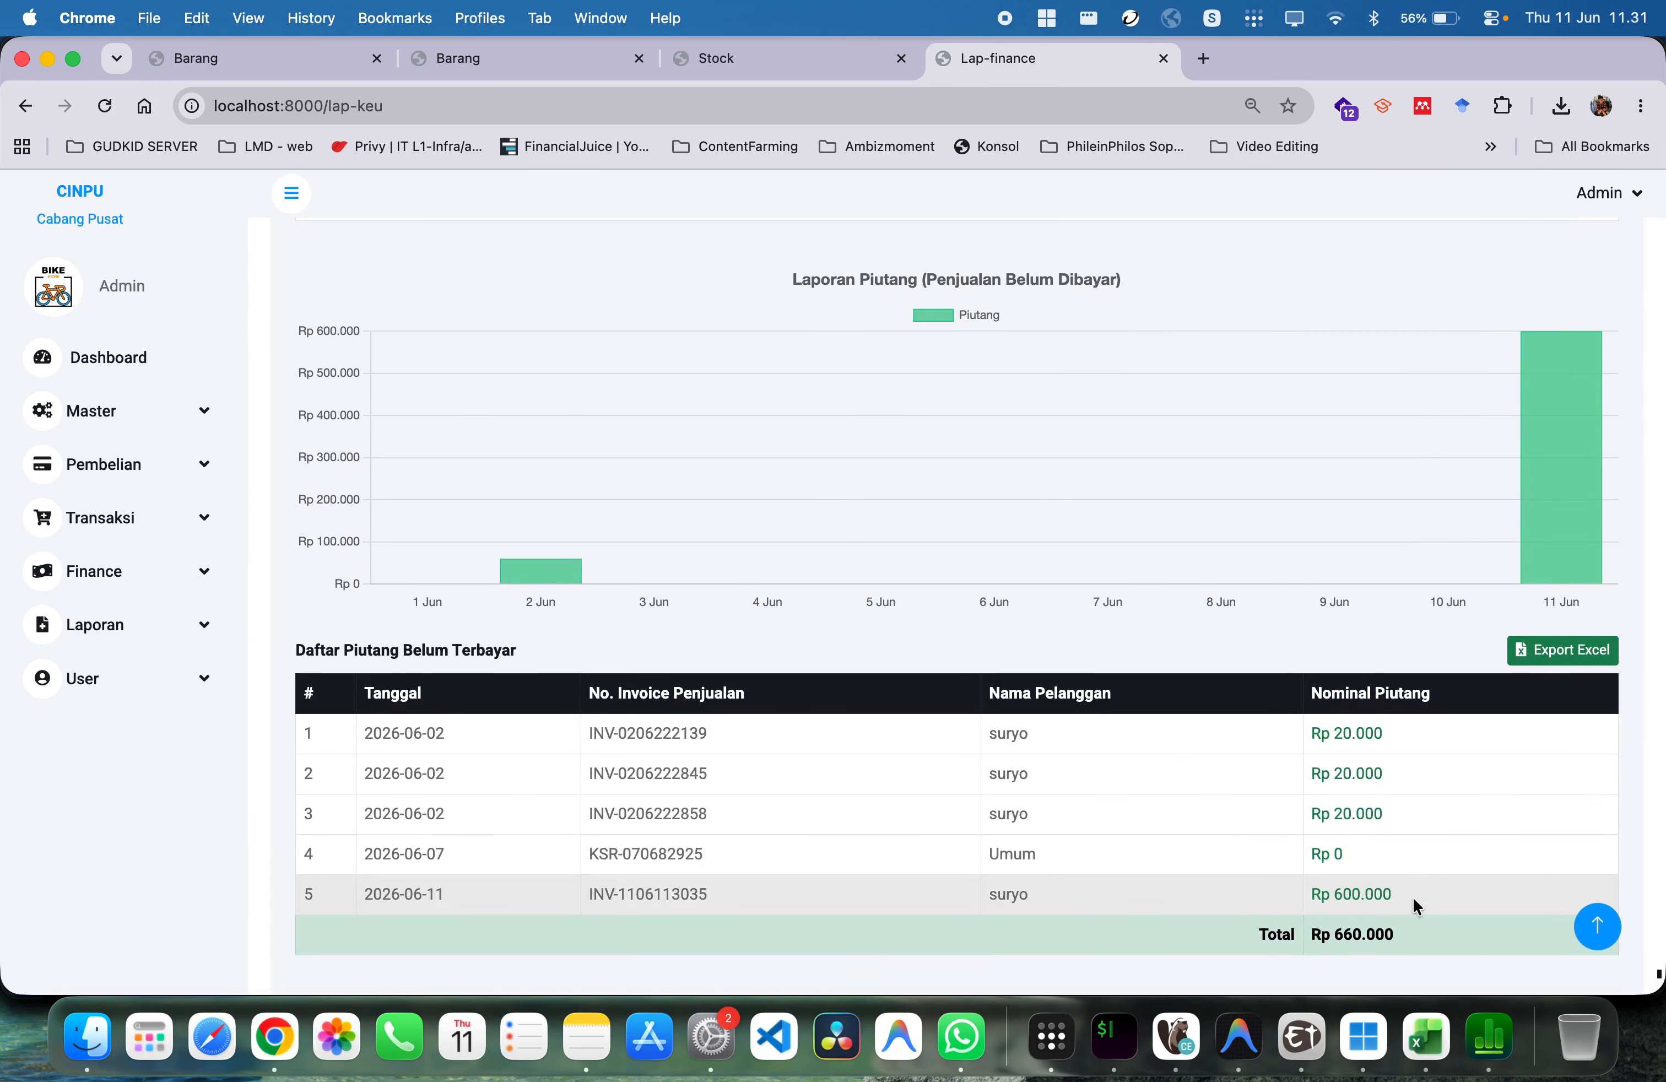
drag(1412, 896, 1266, 905)
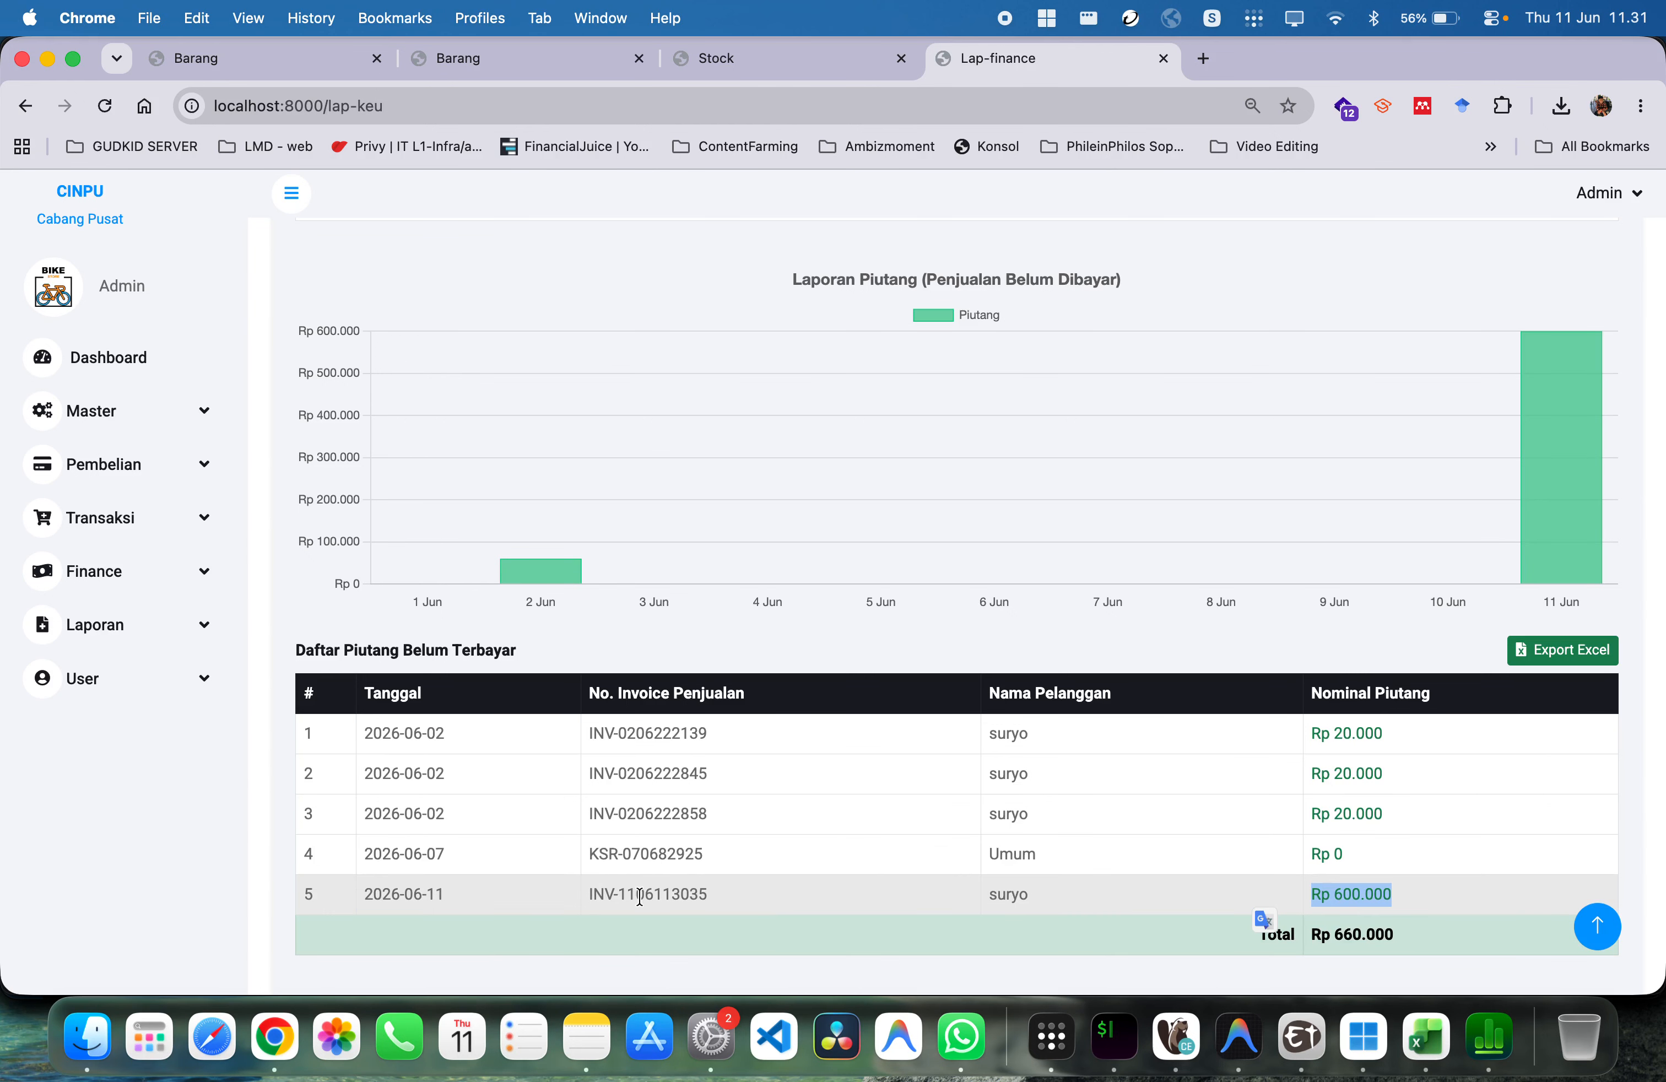
drag(761, 911, 490, 911)
drag(1403, 901, 1346, 883)
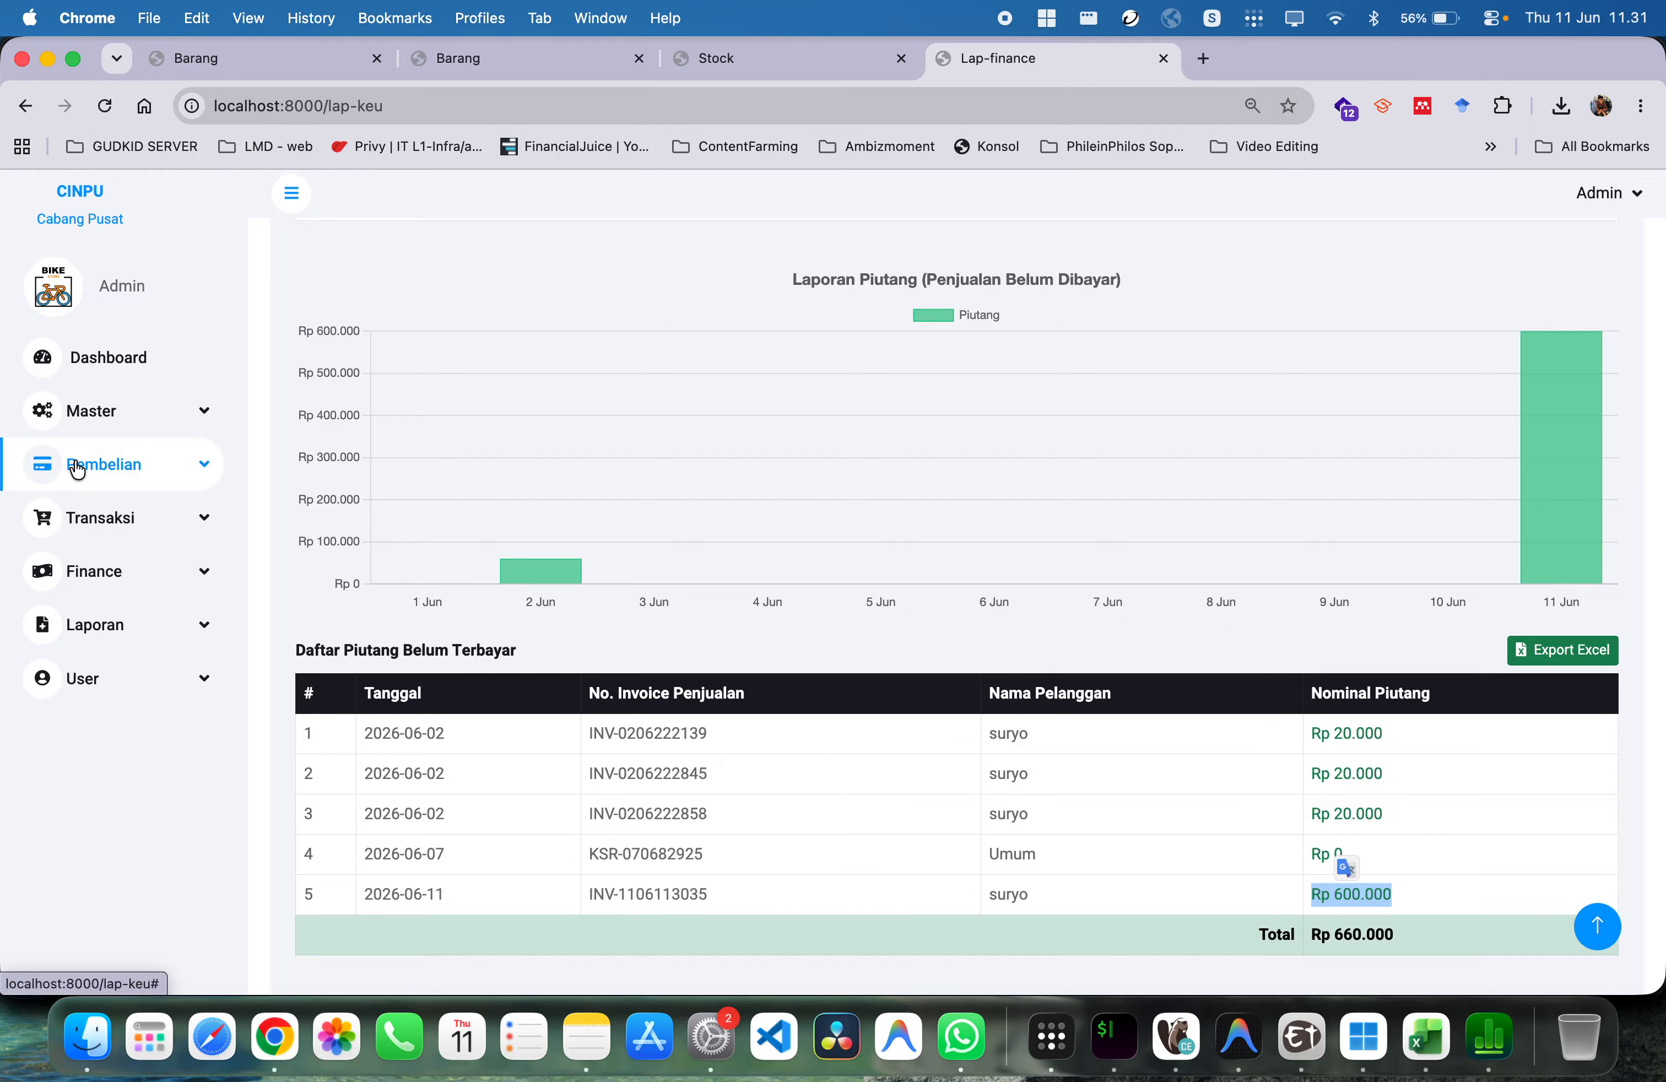
Return to the sales invoice page and record a full payment of 600000 for the unpaid PAKET SEMBAKO invoice
click(149, 469)
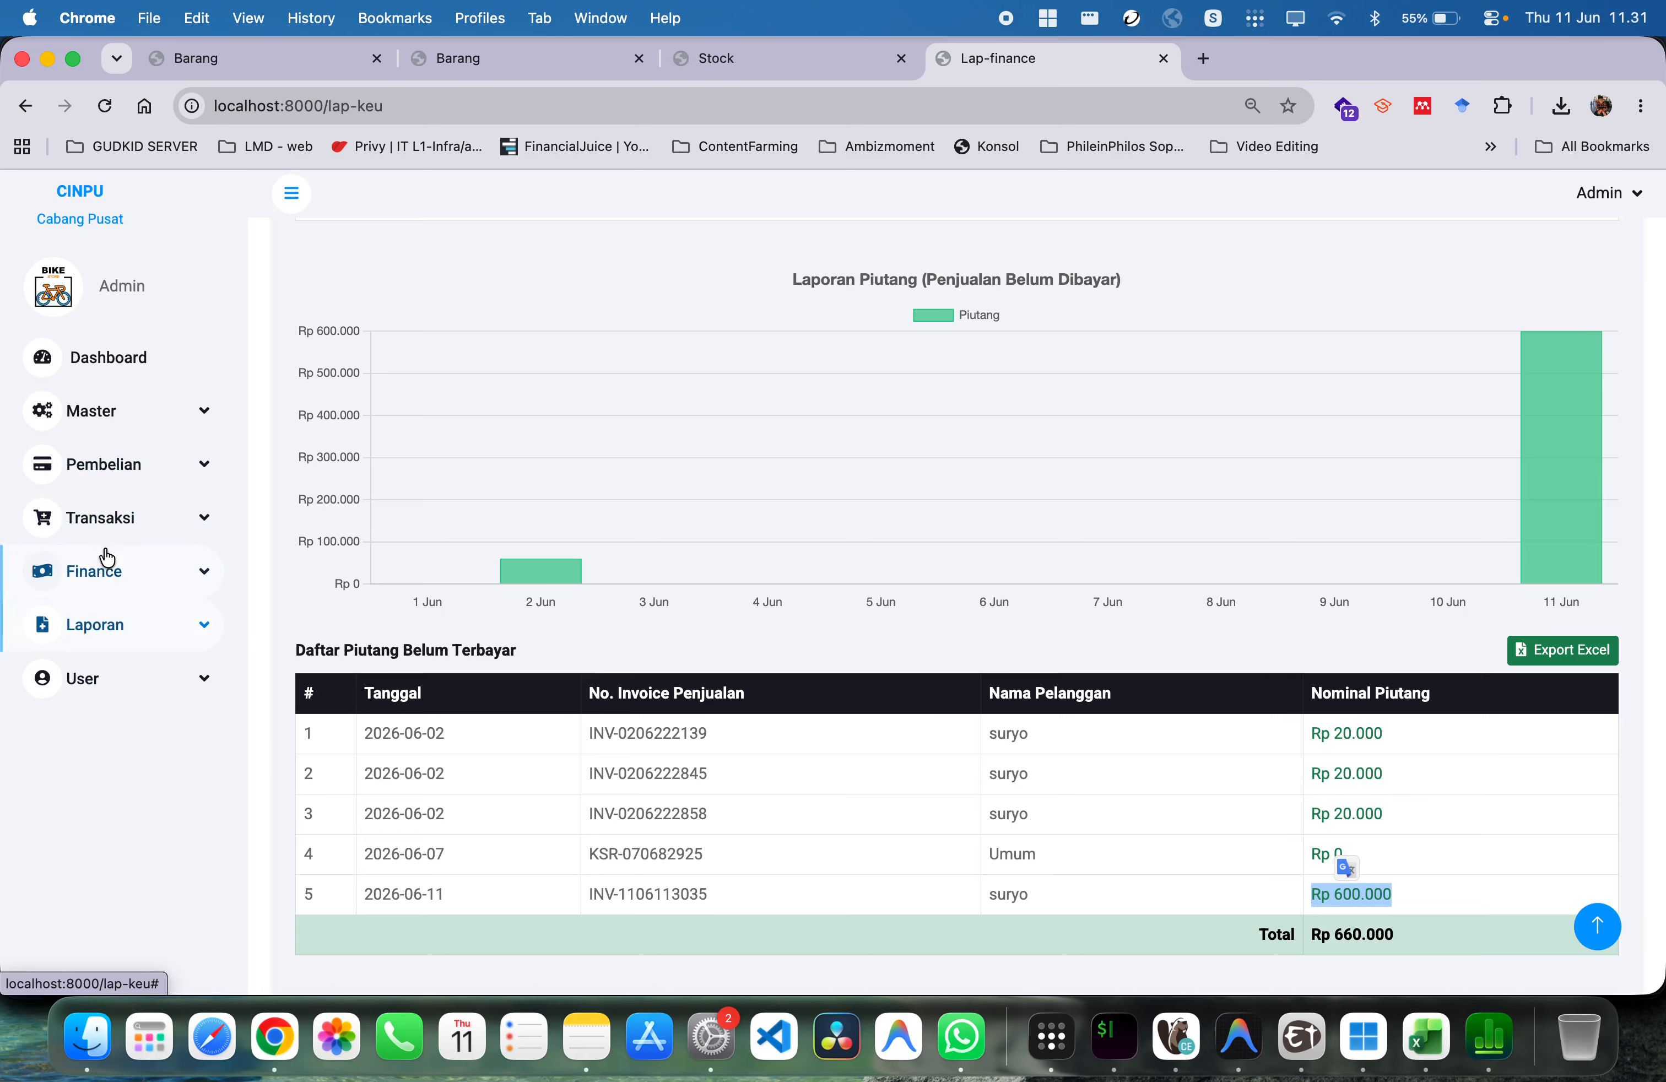
click(105, 529)
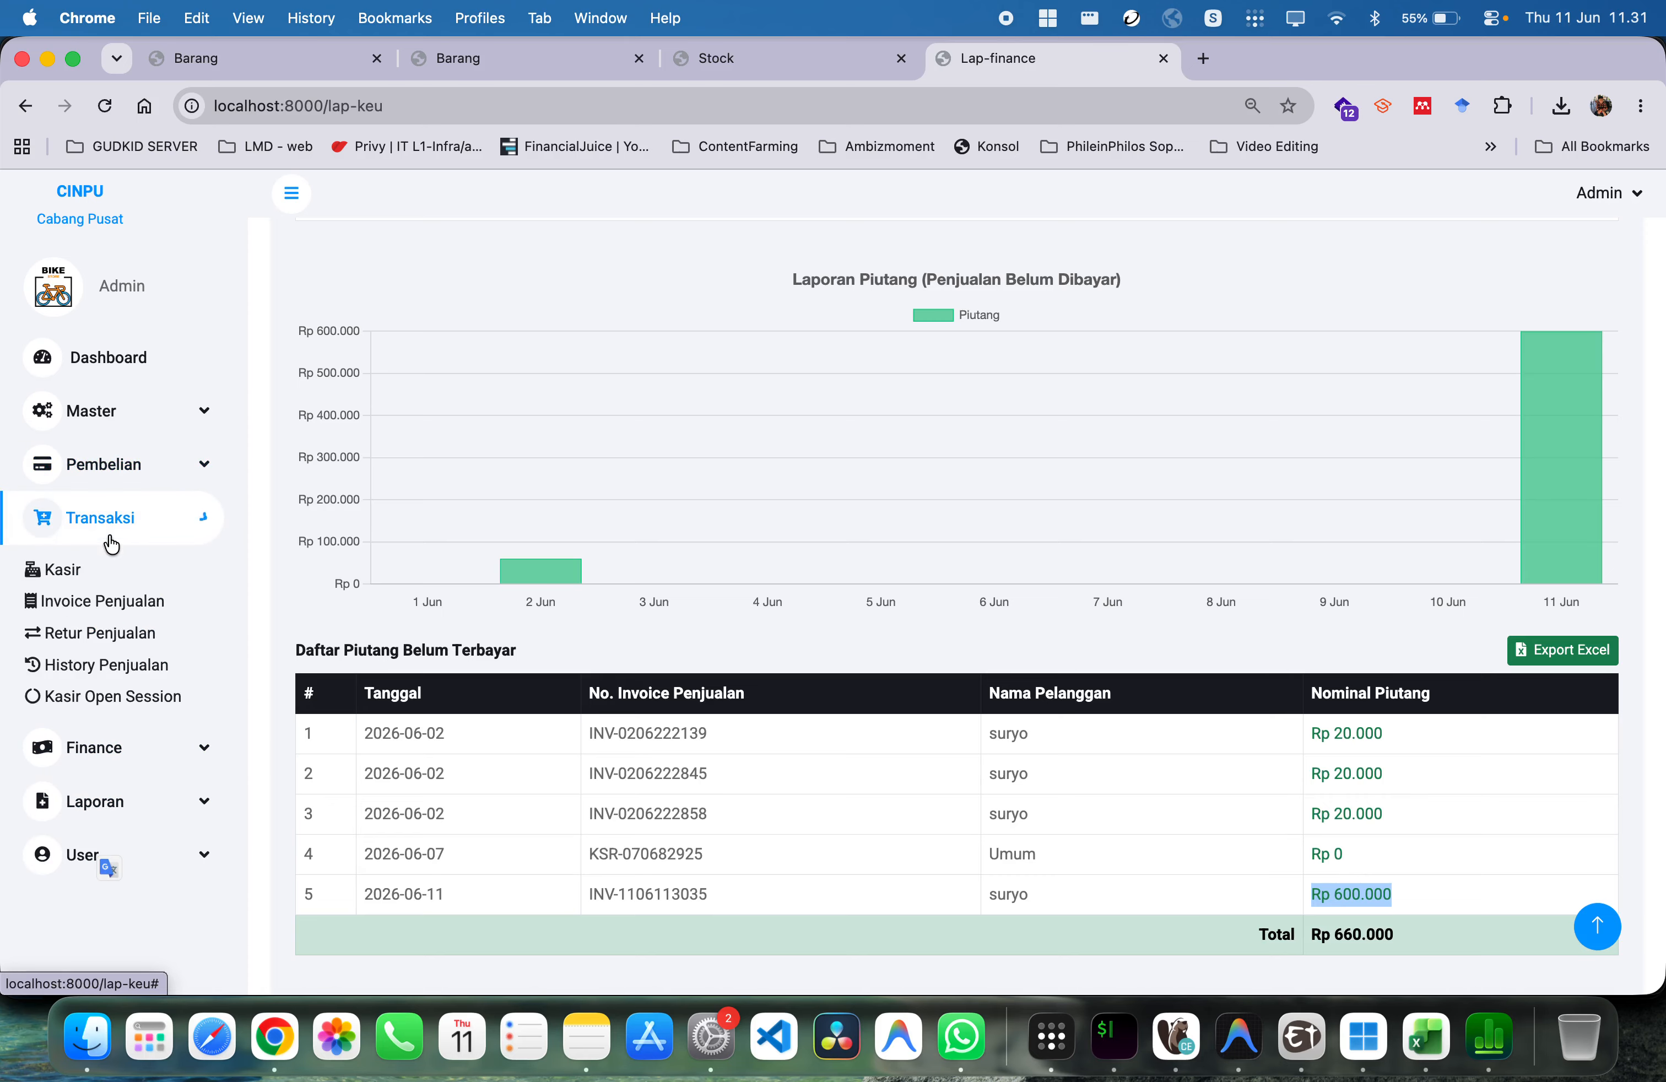
click(148, 619)
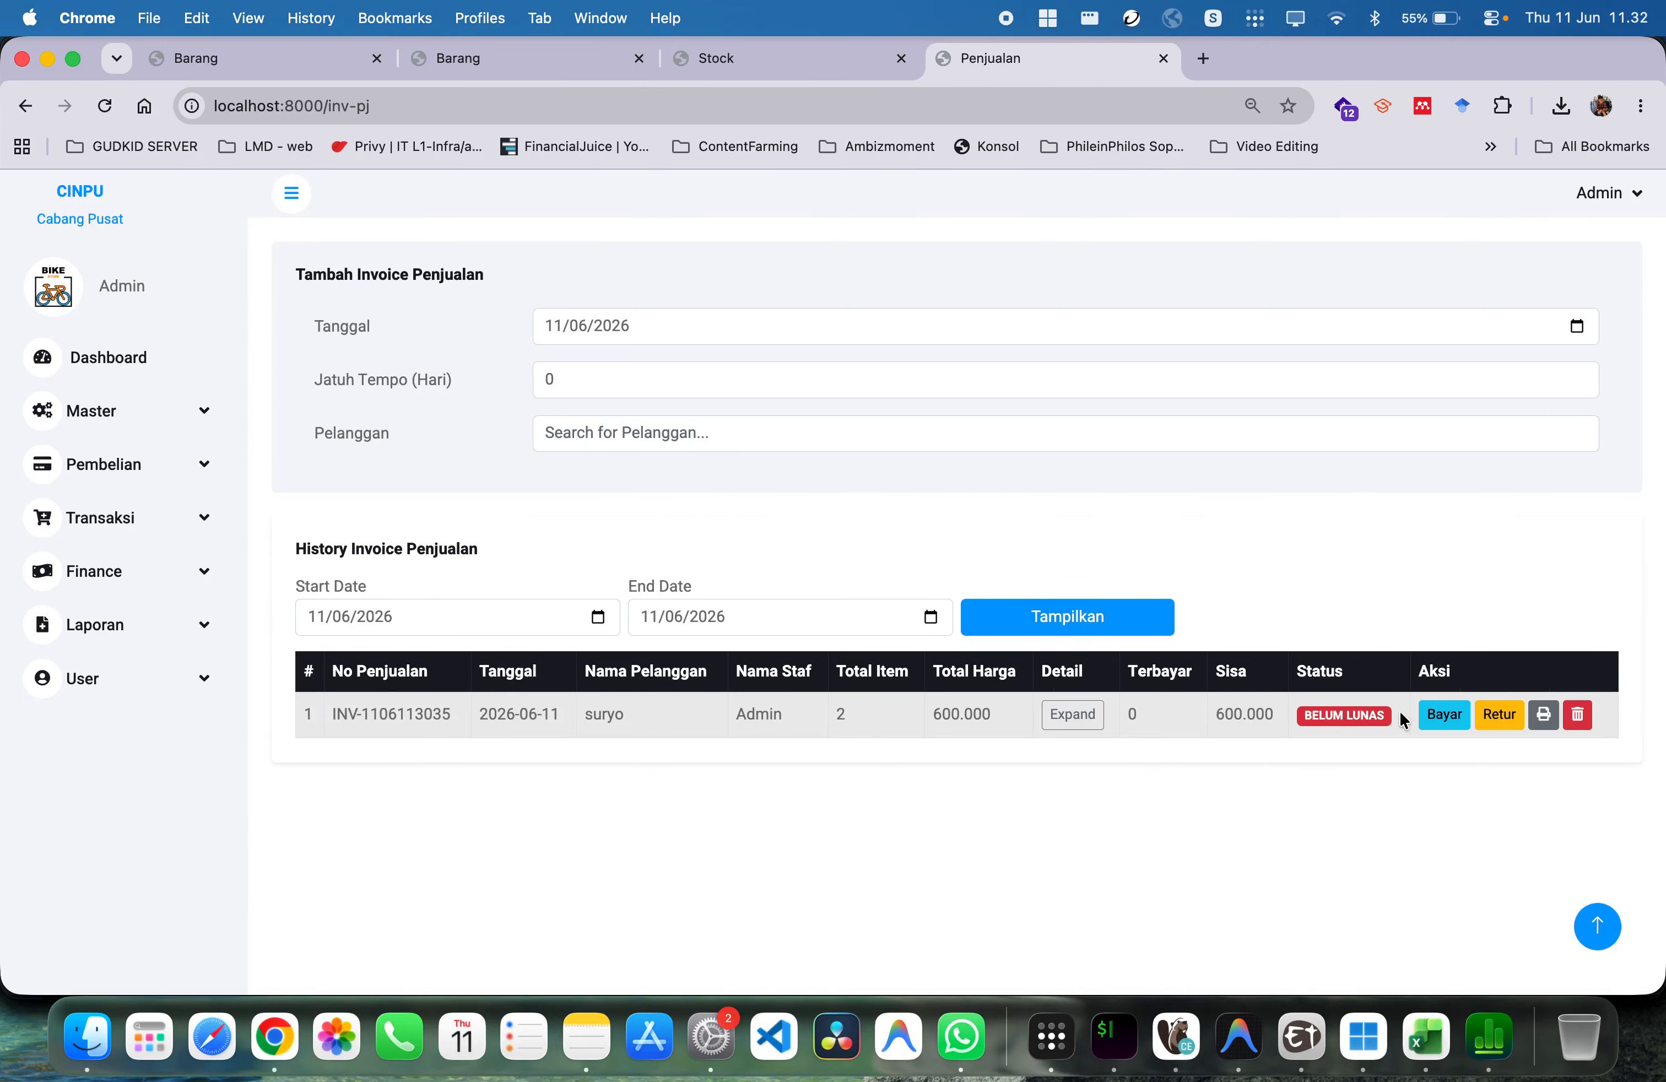
click(1443, 715)
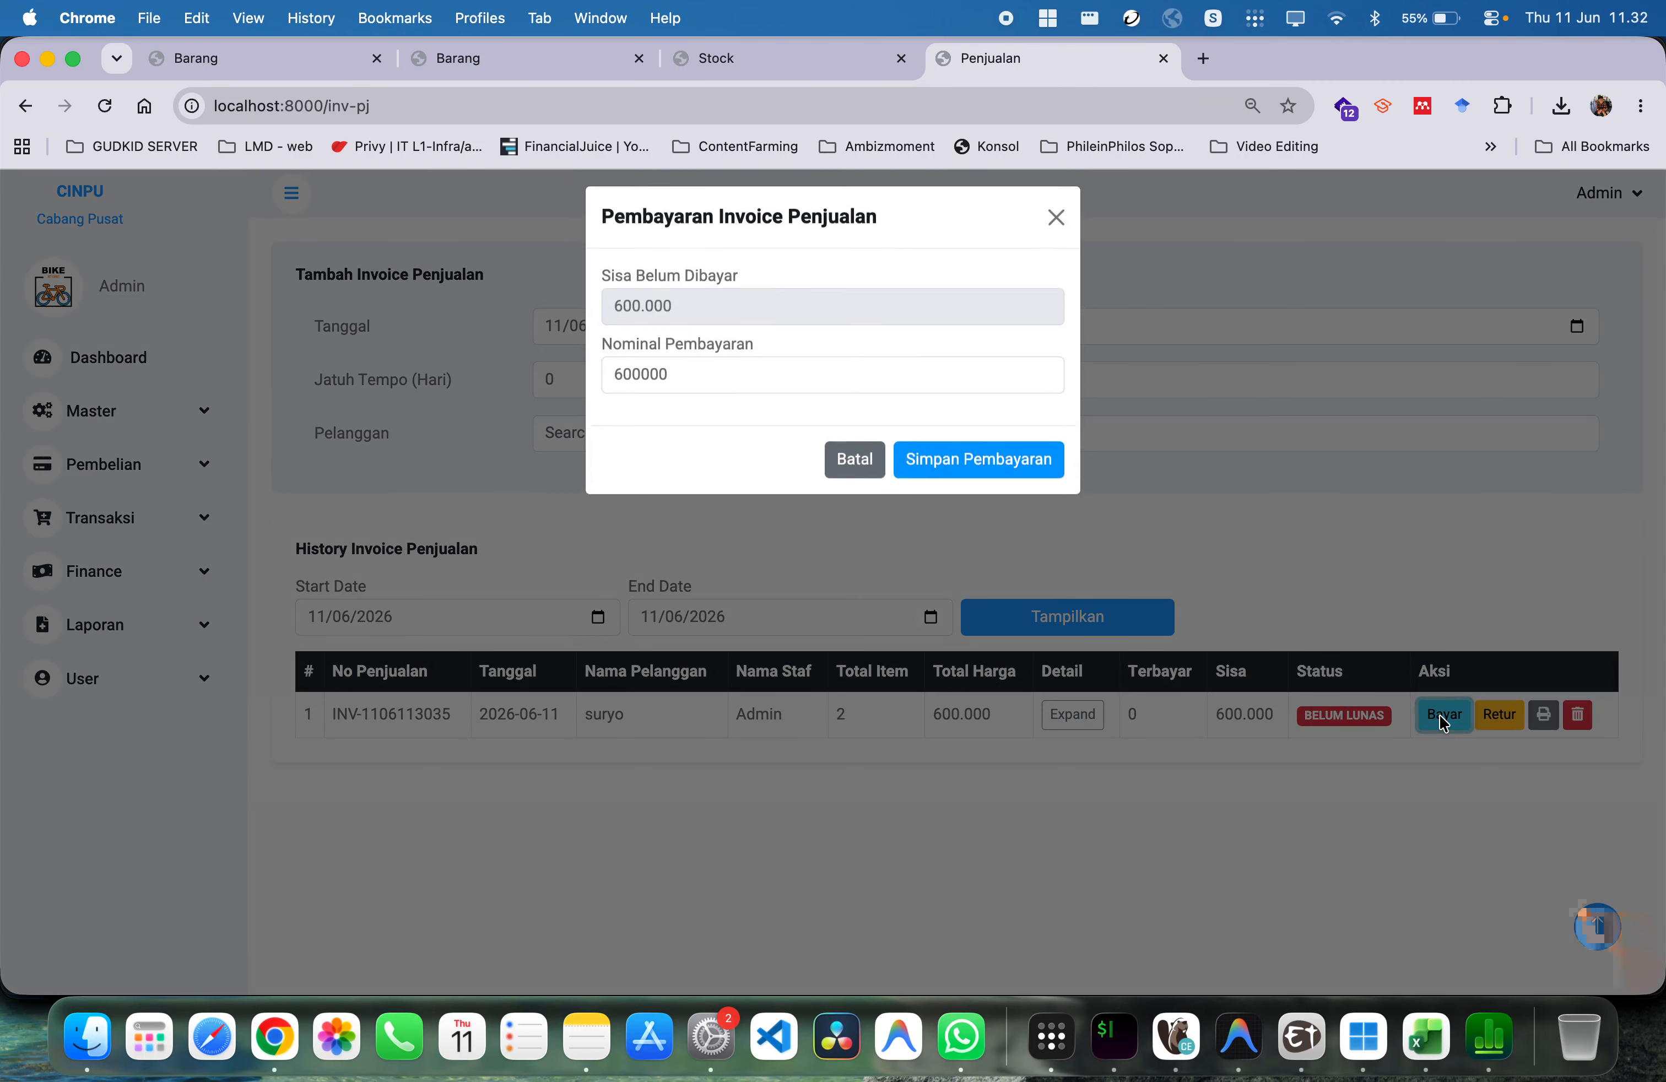
click(997, 483)
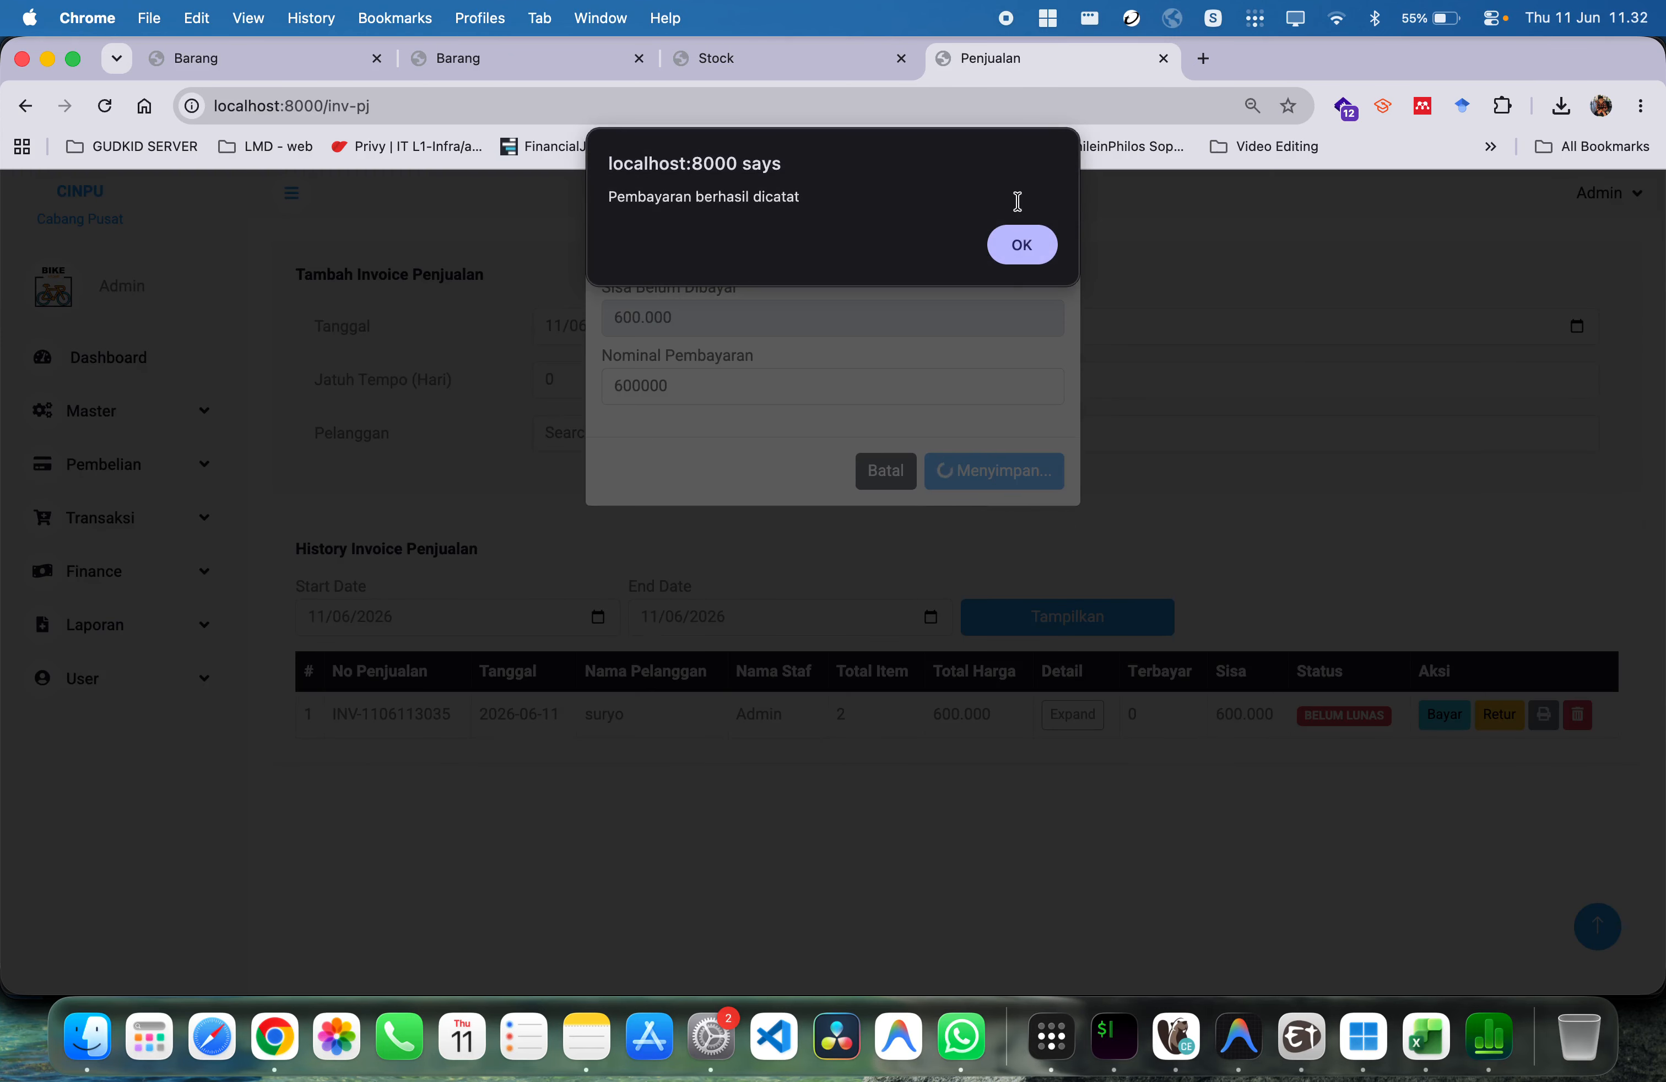
click(1022, 244)
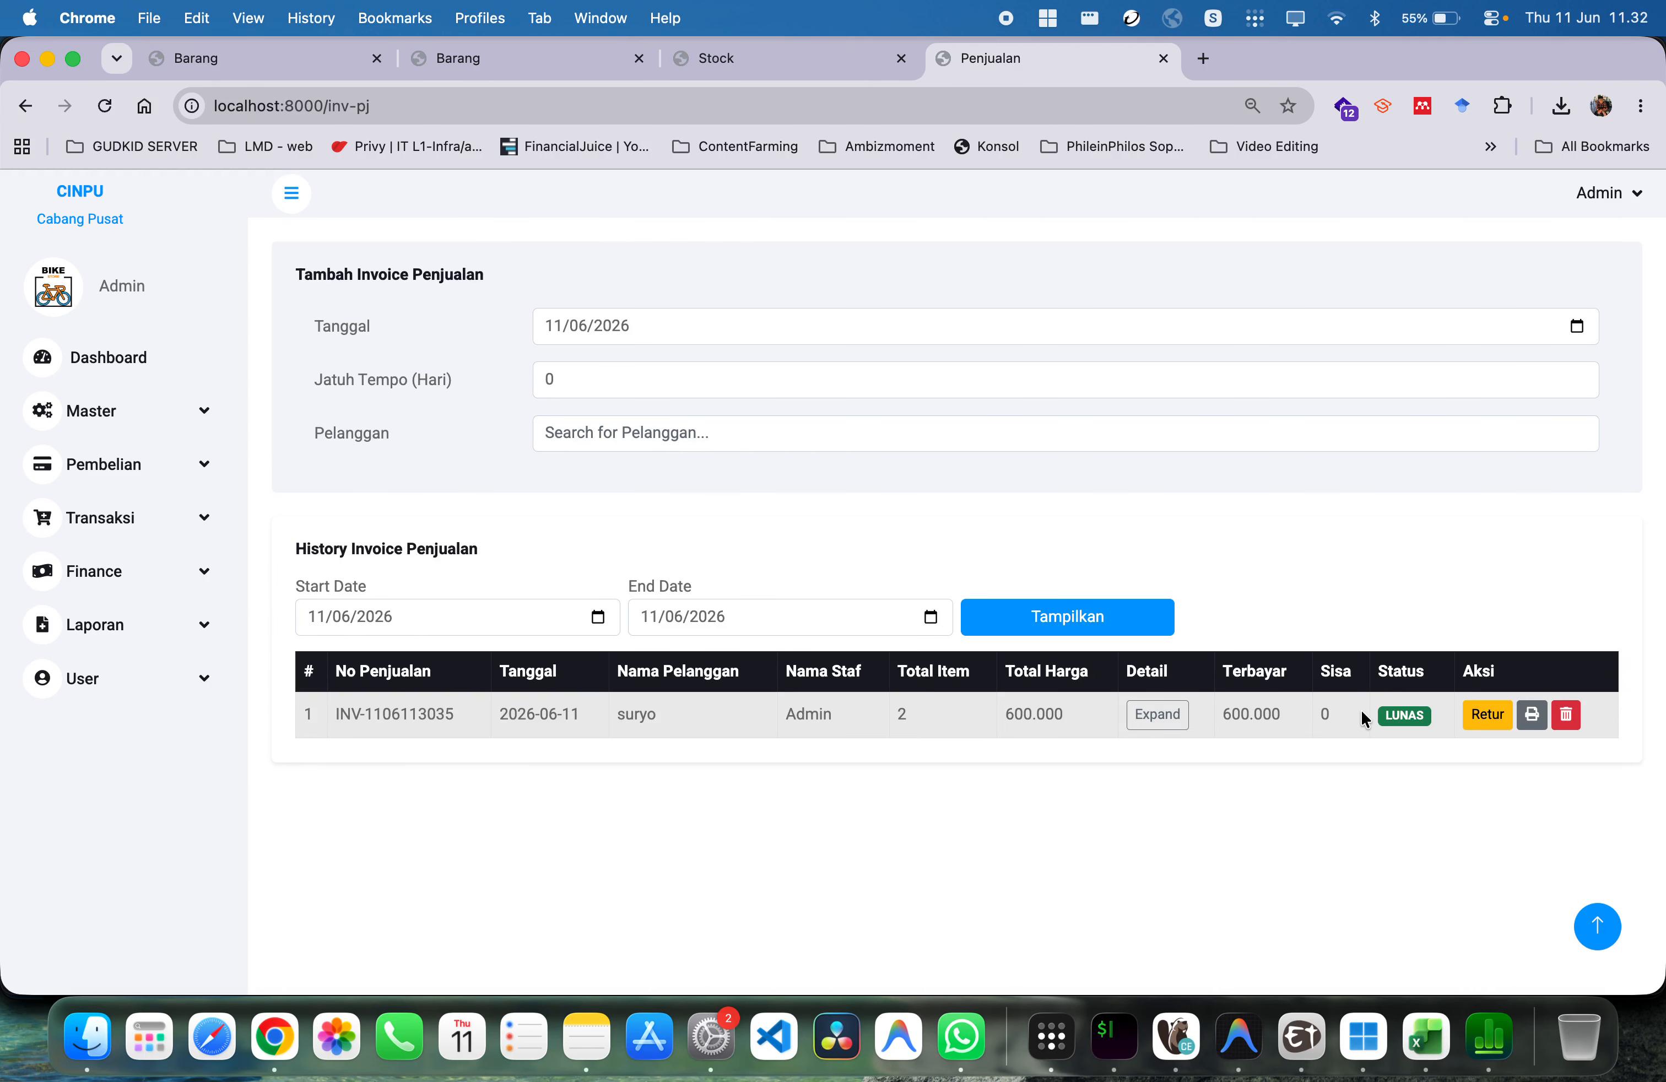
Check the sales invoice's paid amount and status, and view its print preview without saving a PDF
double_click(1231, 714)
double_click(1402, 719)
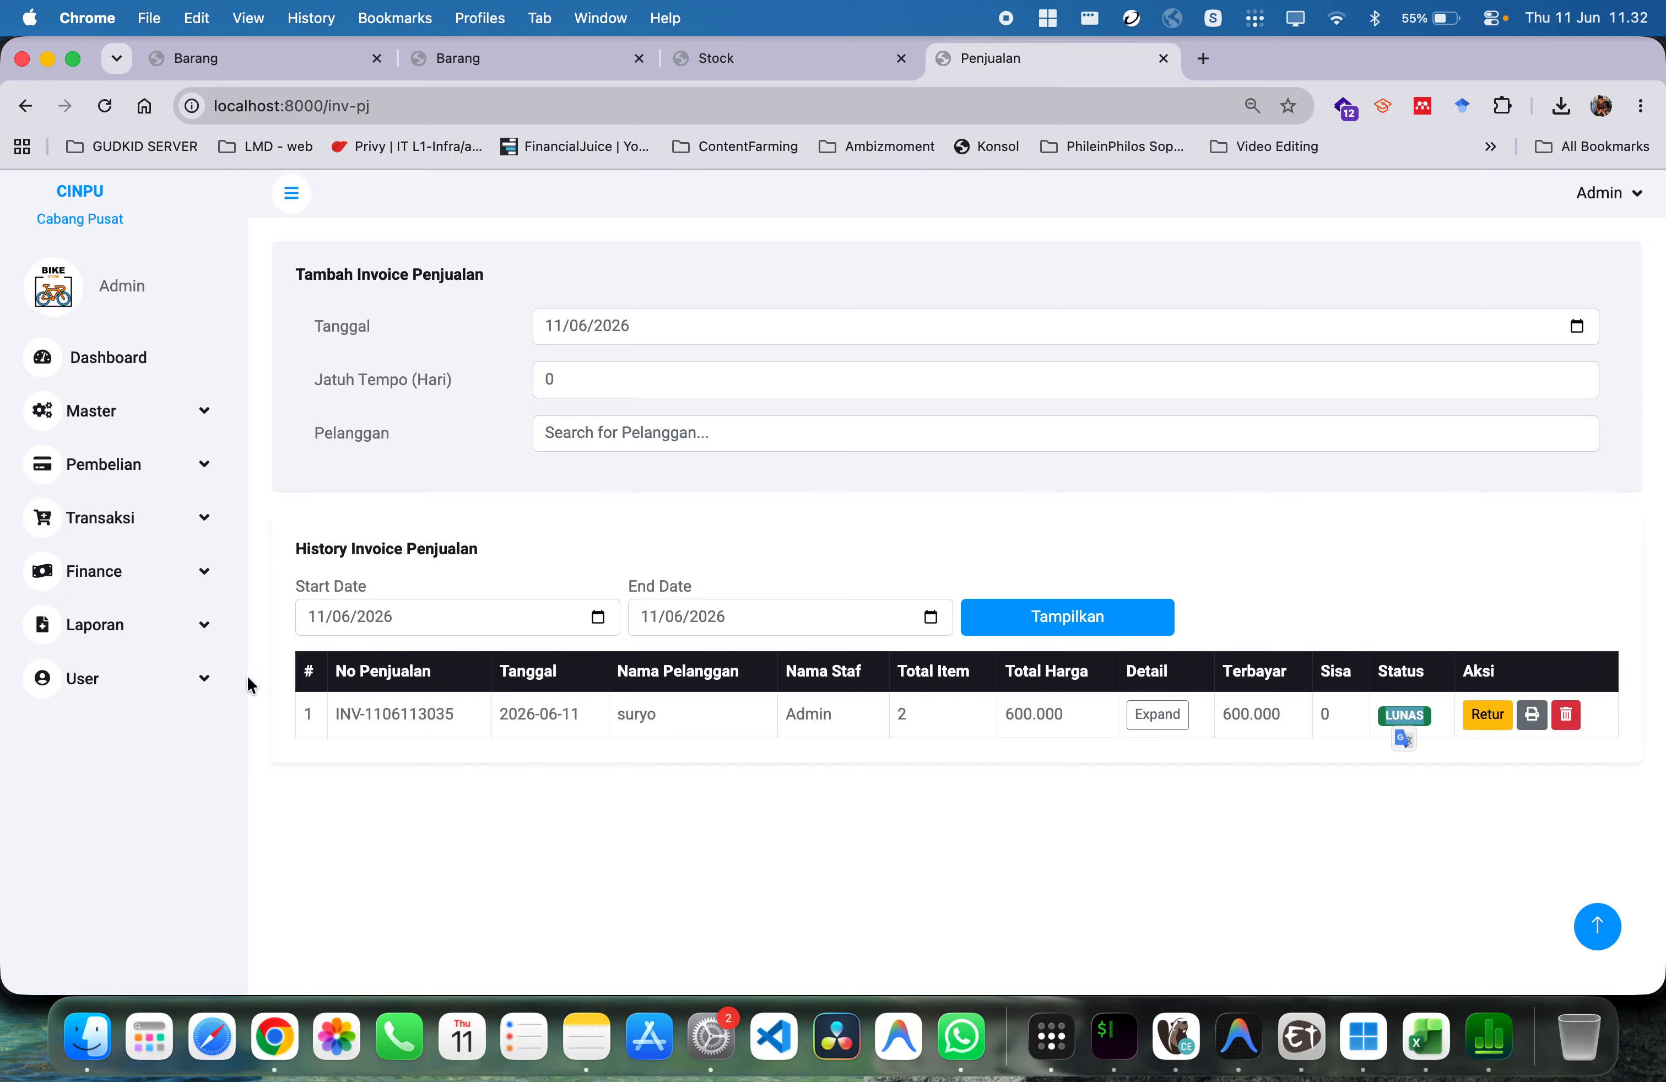
click(1533, 715)
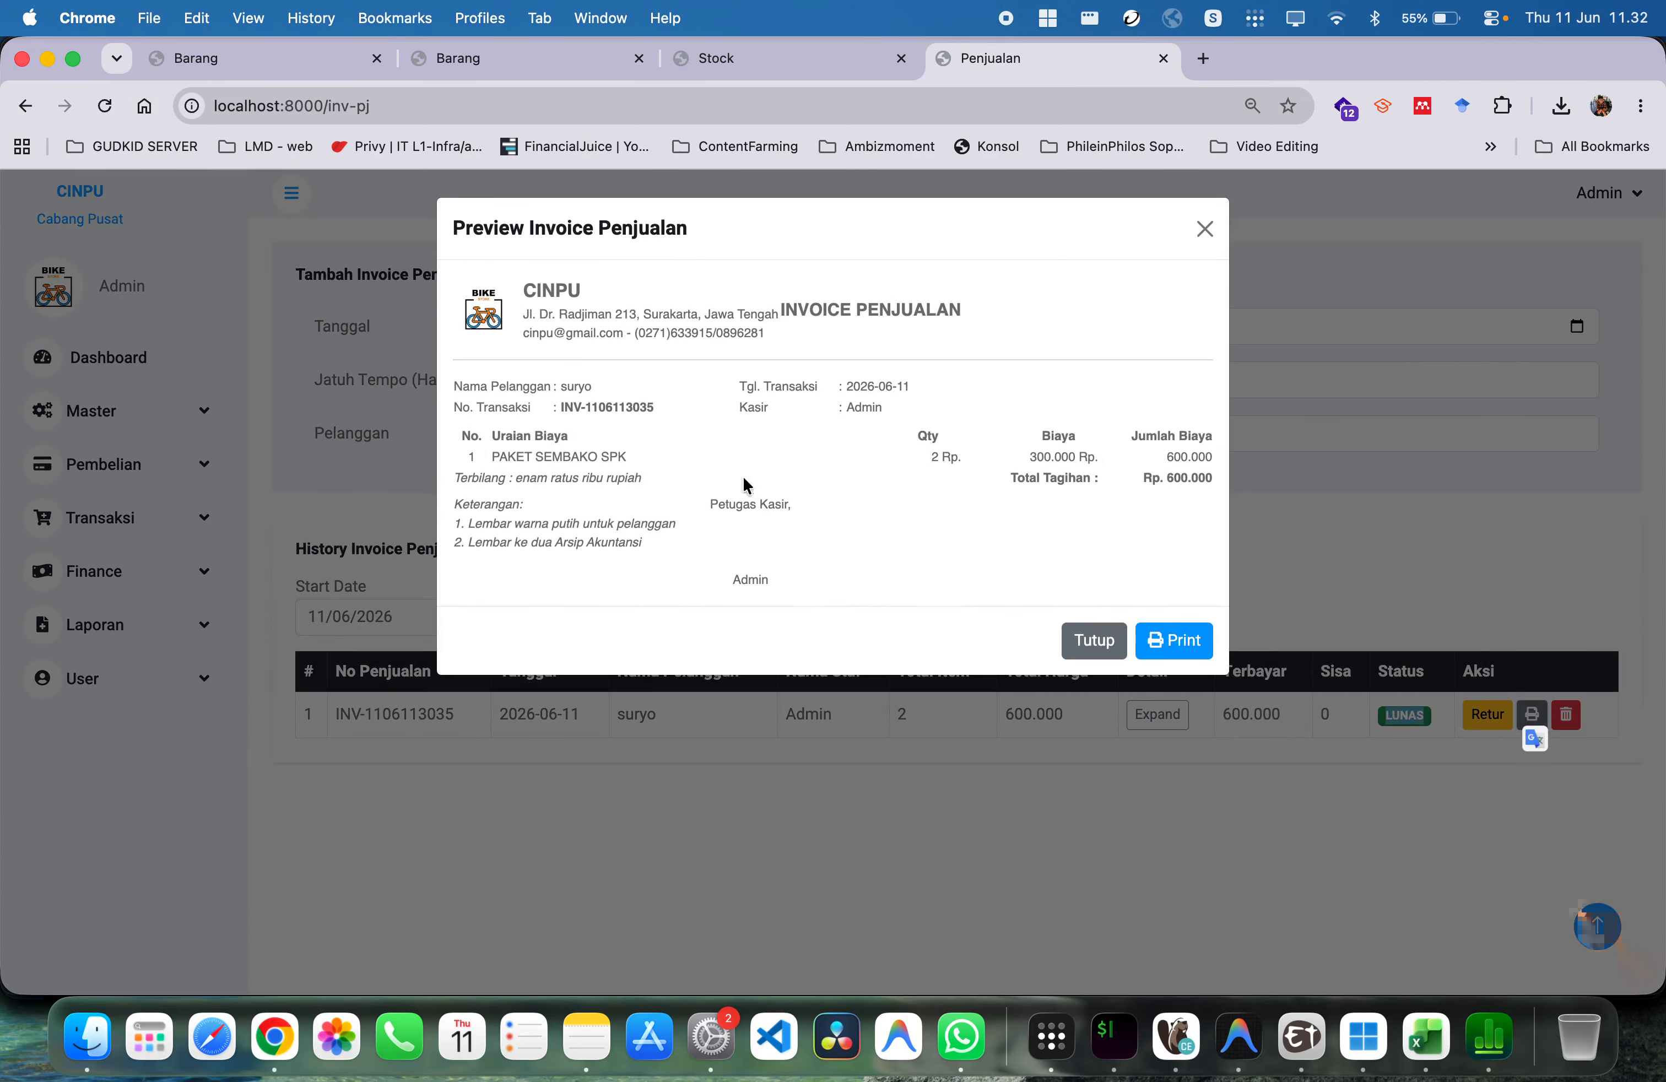
click(1139, 650)
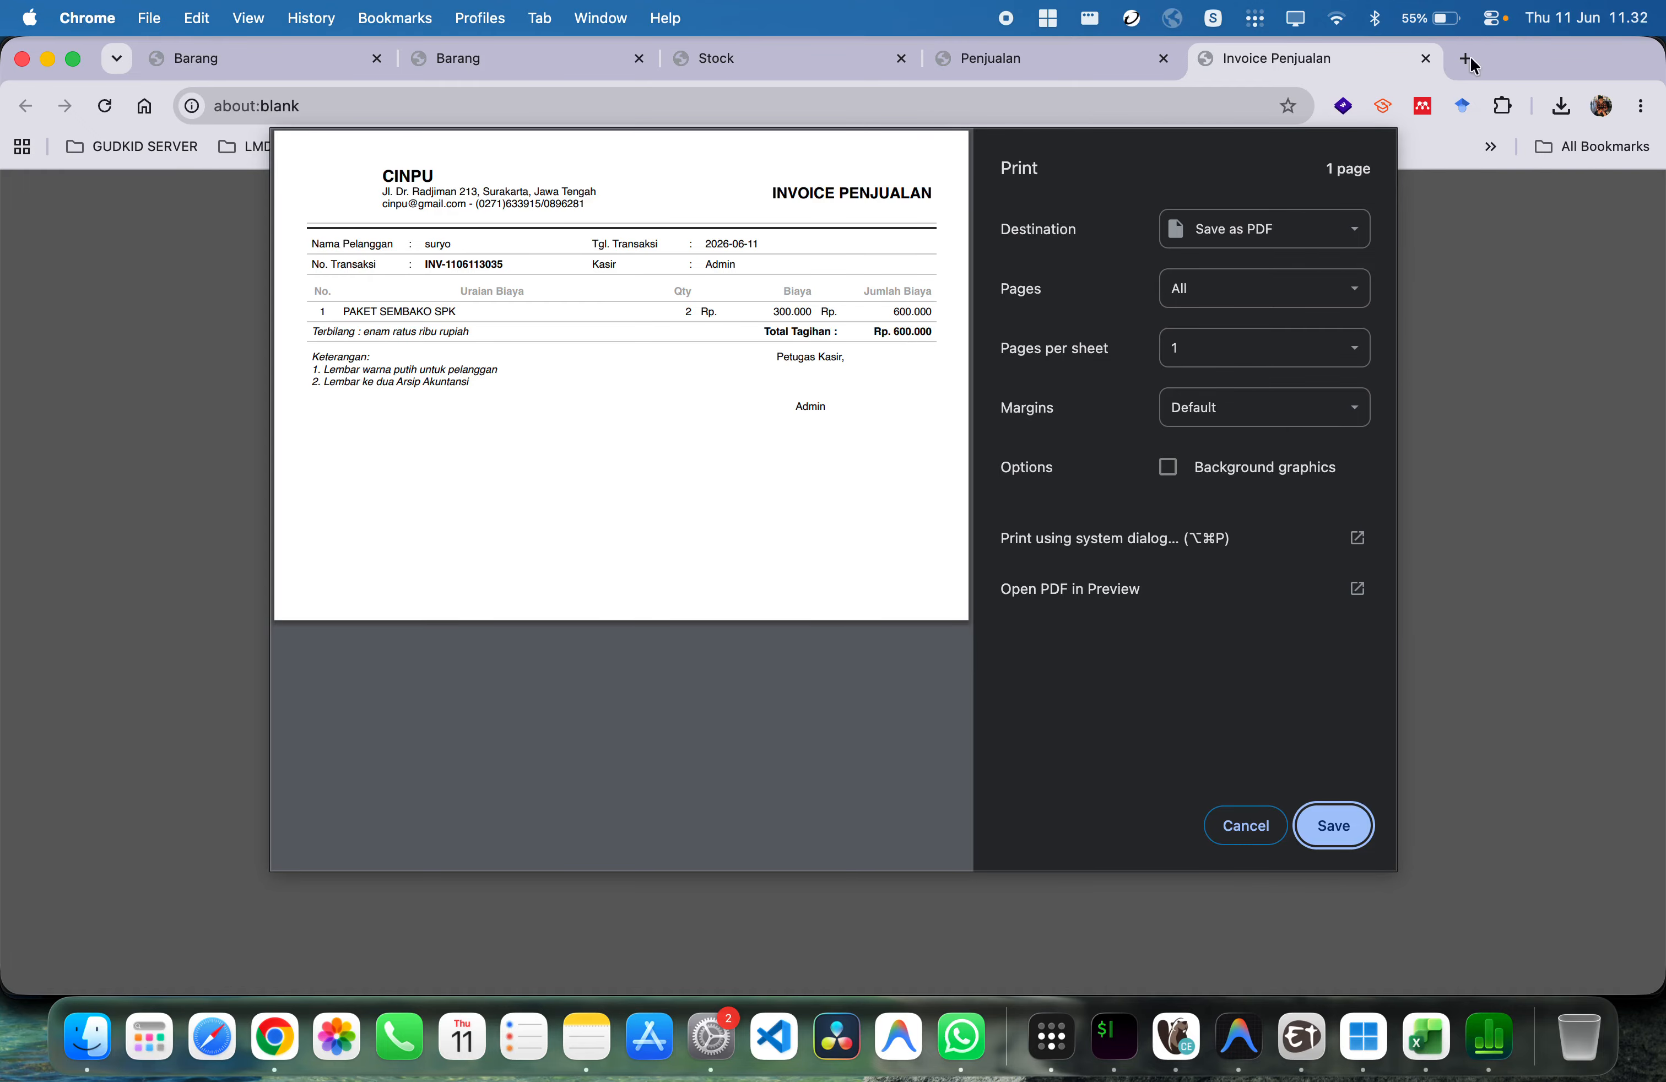
click(1426, 58)
click(1197, 230)
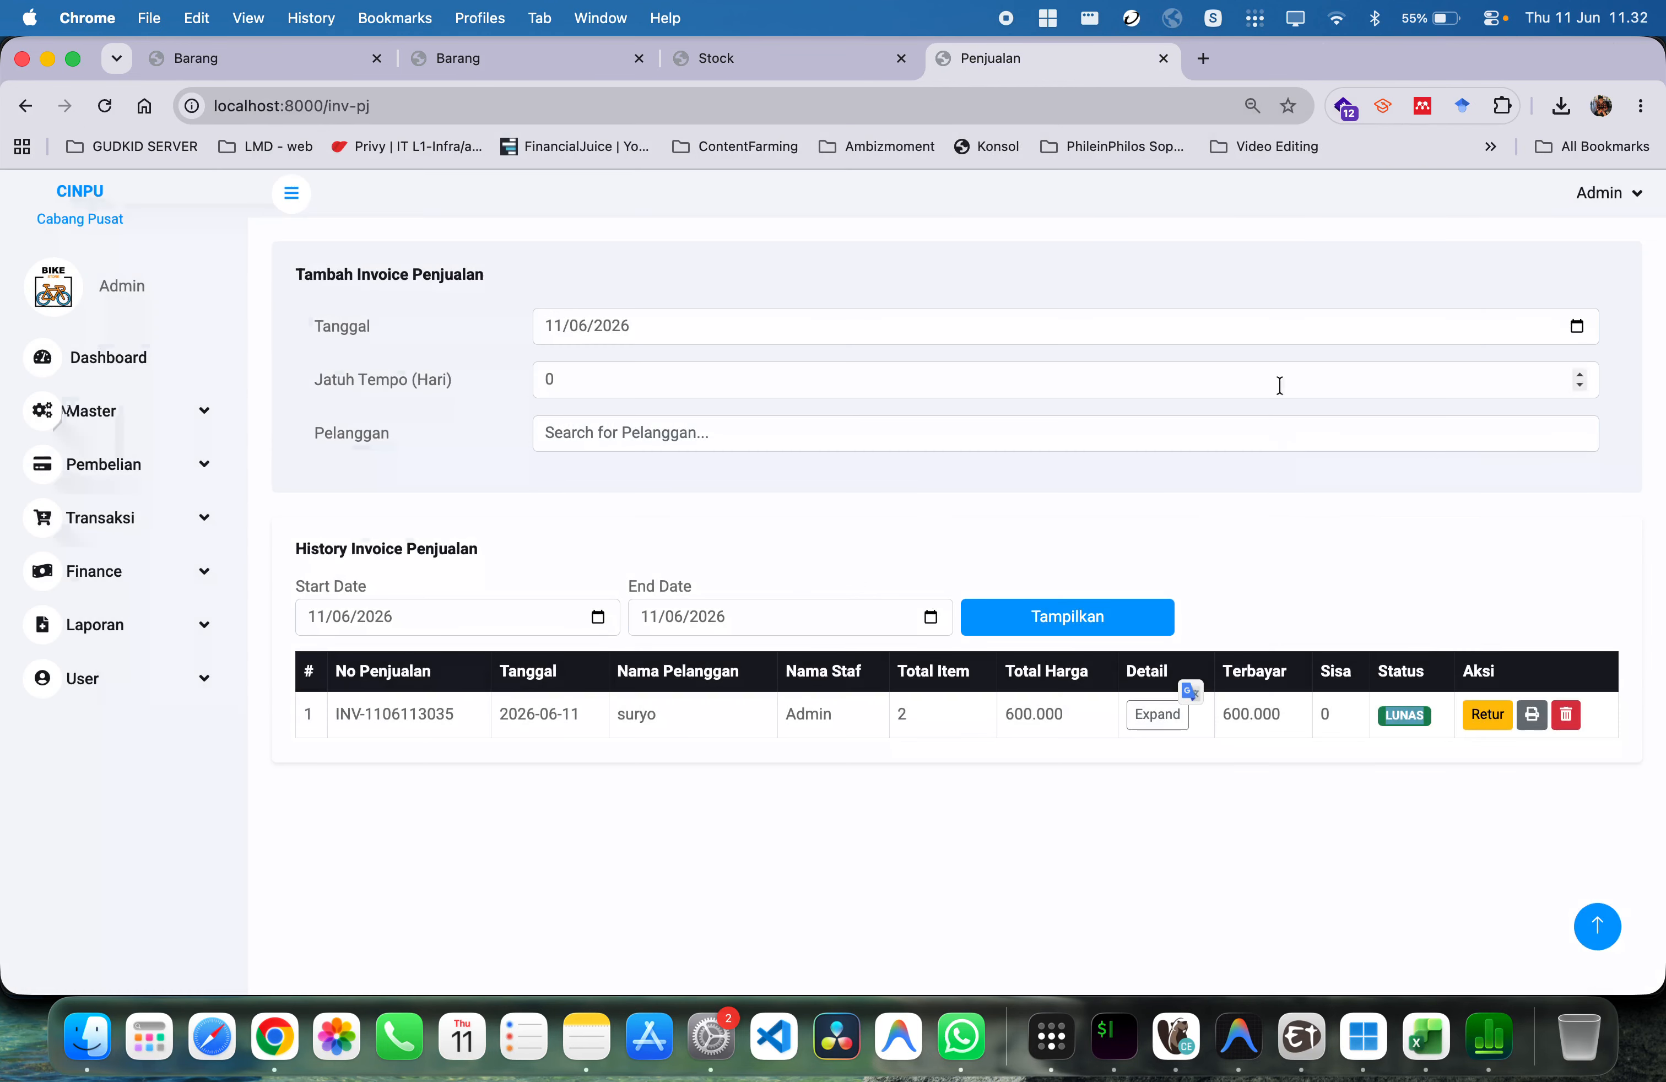
Reopen Laporan Piutang in the financial reports and check whether the paid sales invoice is still among the receivables
click(149, 636)
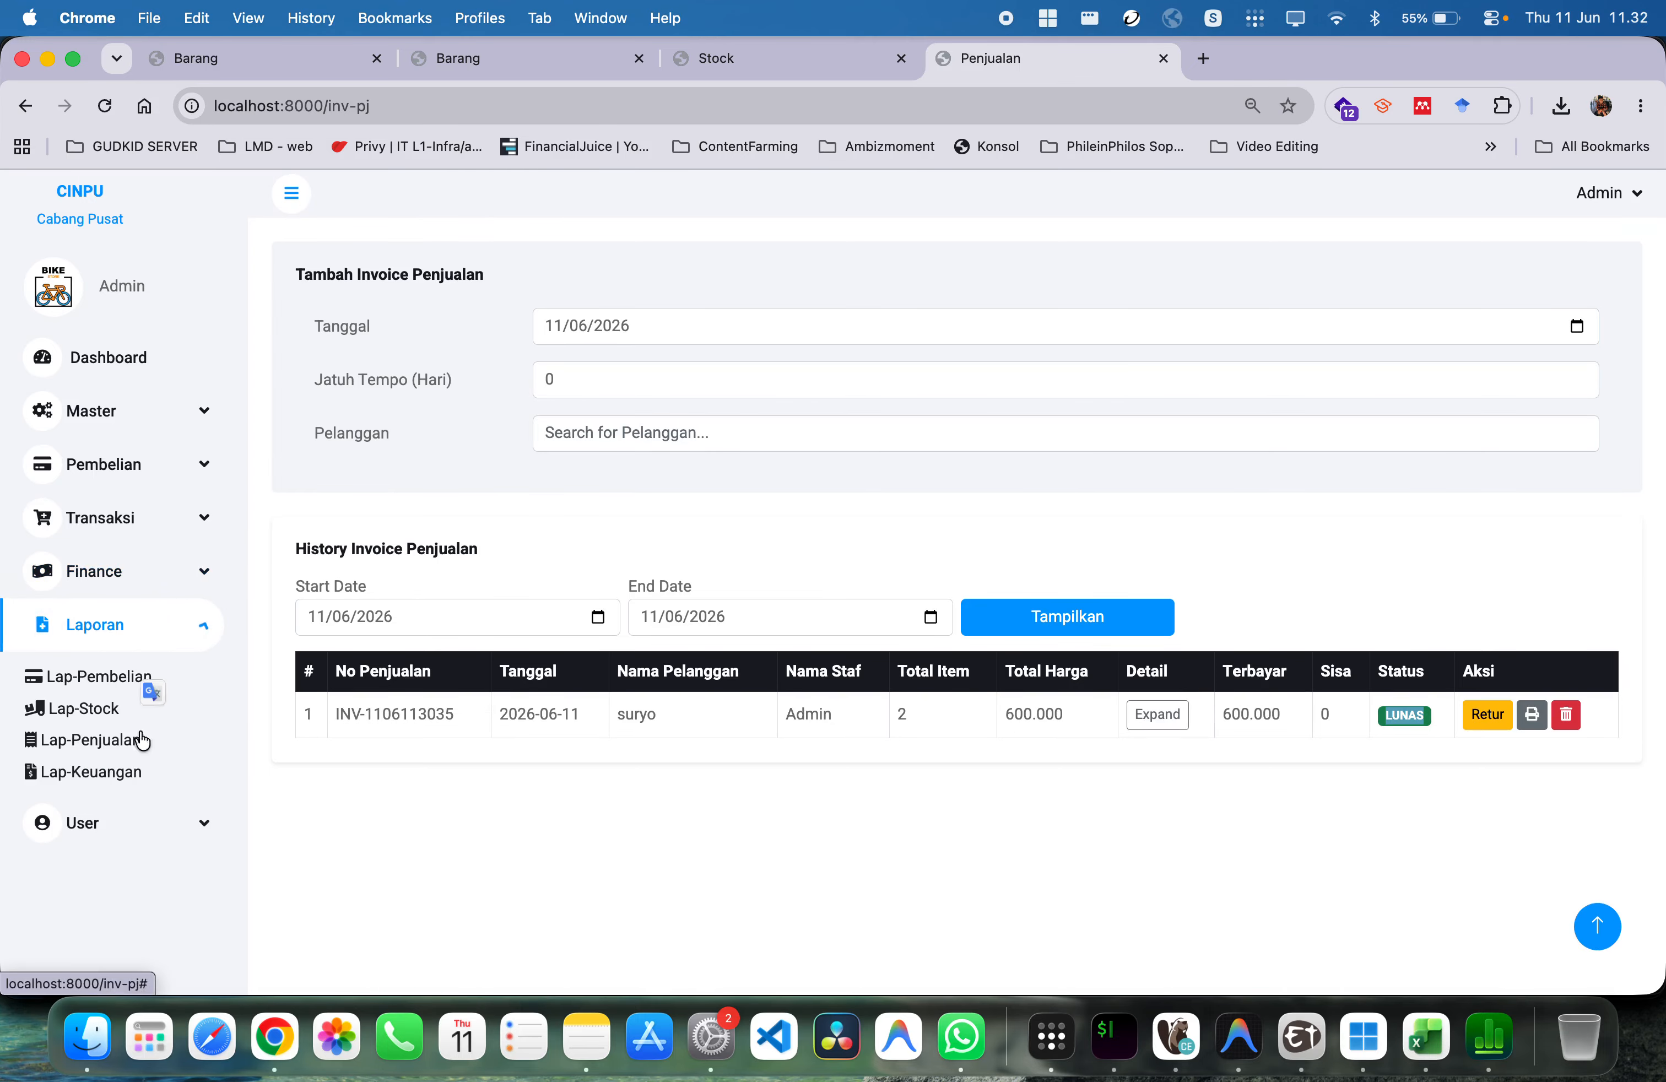
click(92, 772)
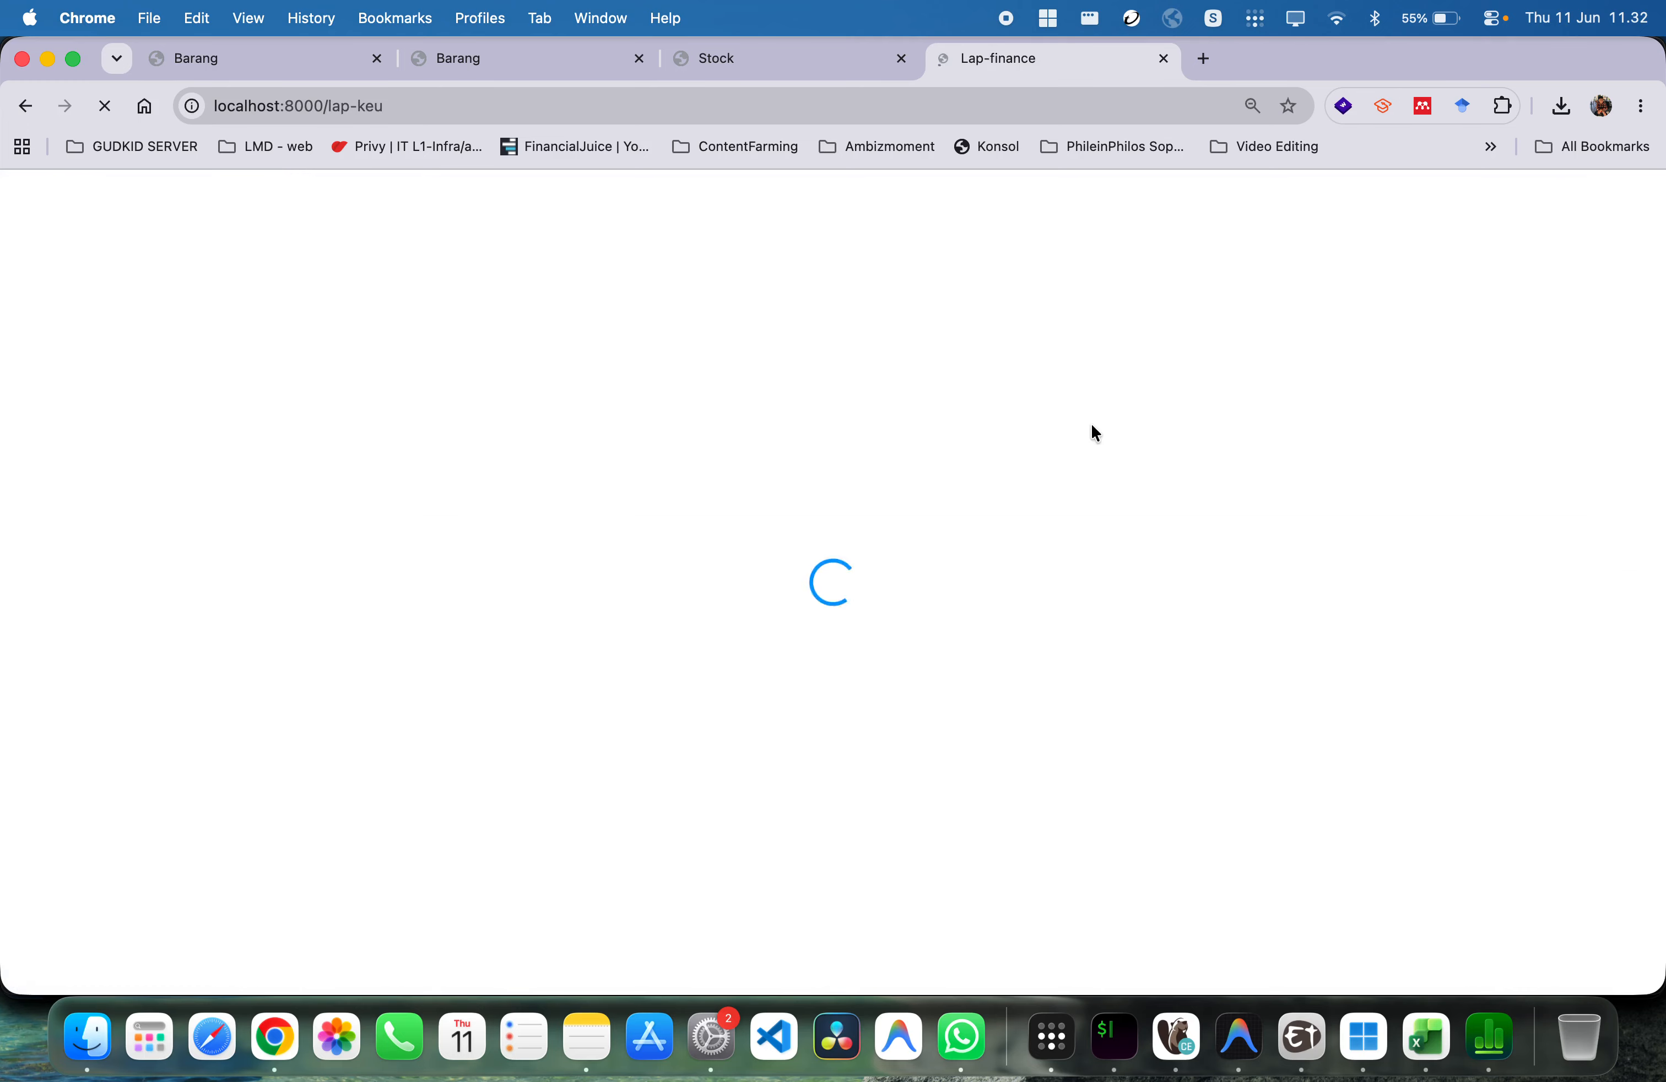
click(1521, 247)
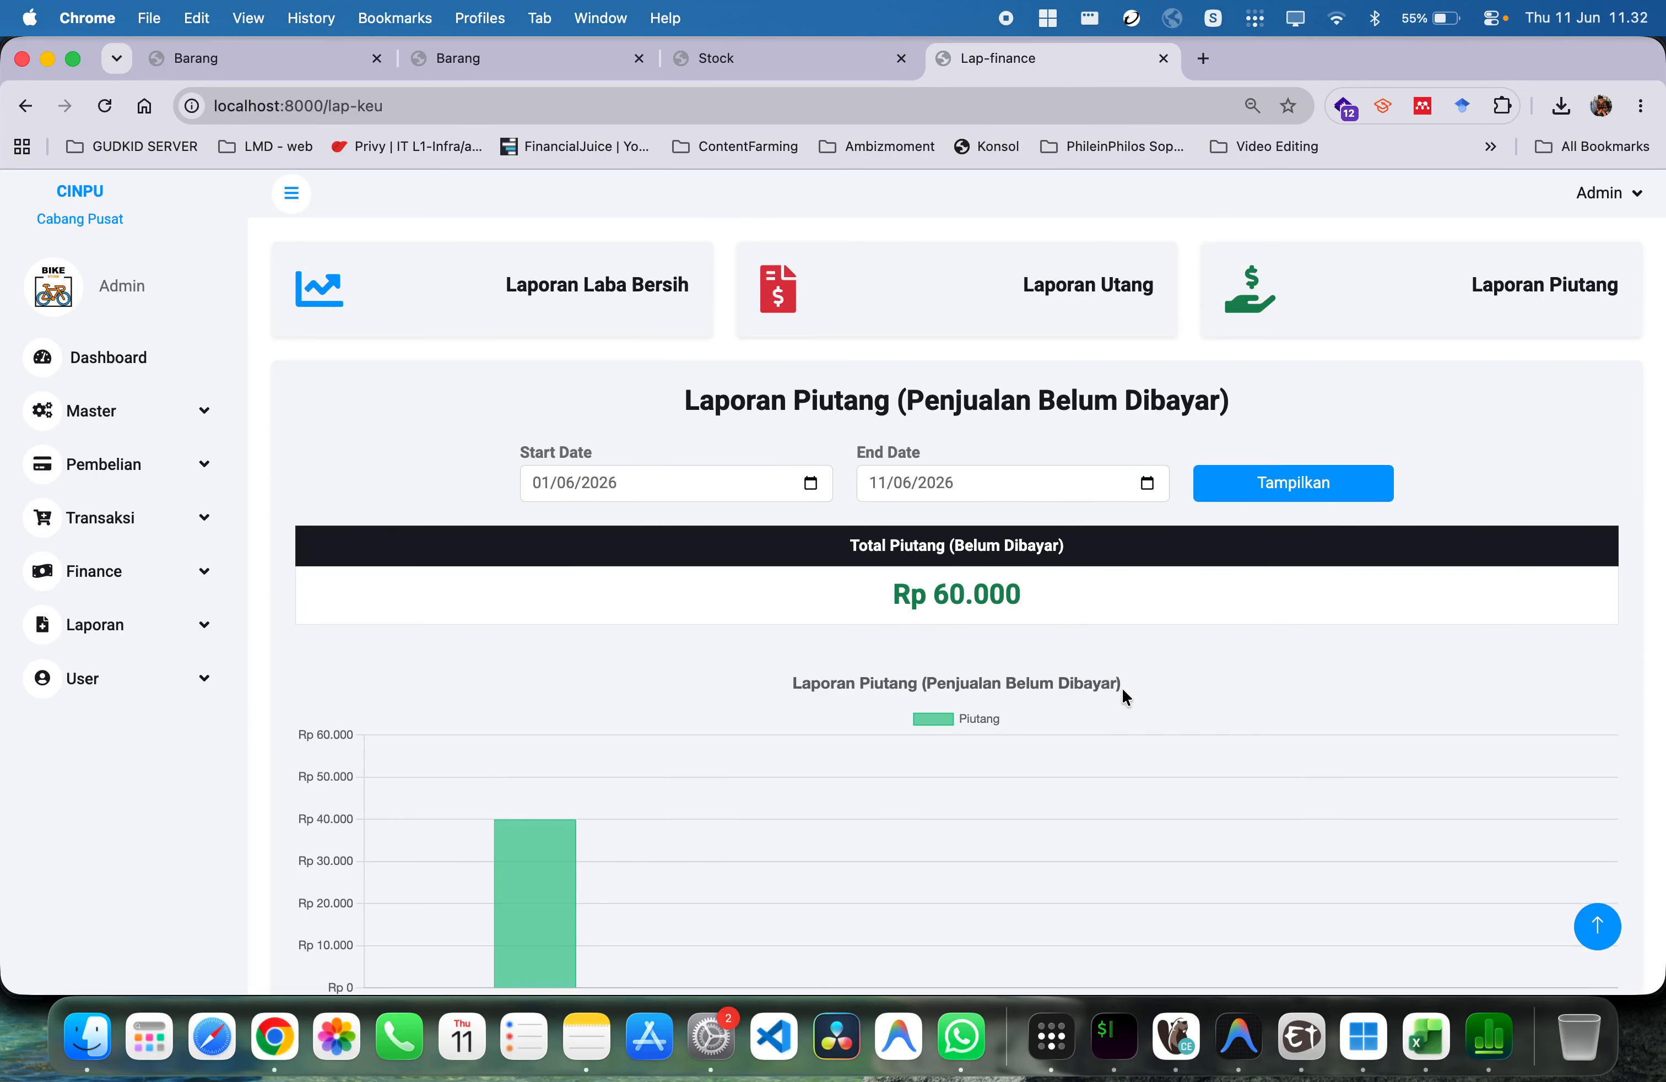
scroll(1122, 697, down, 5)
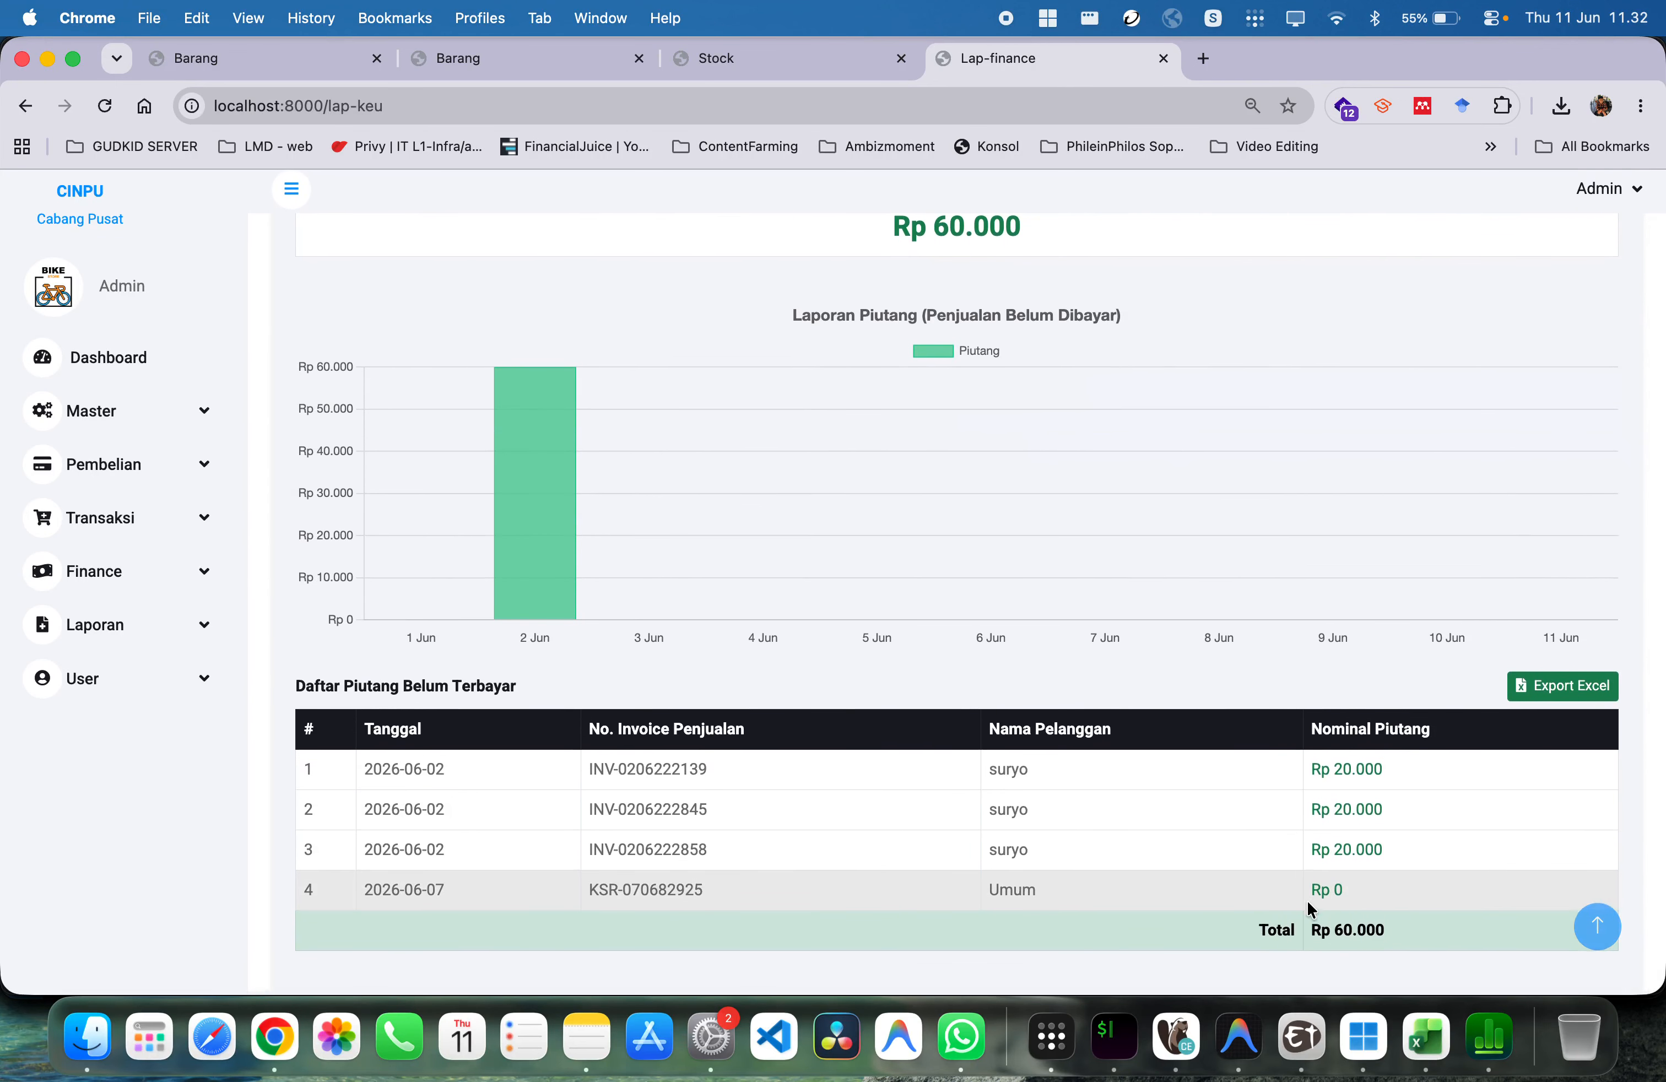
scroll(1030, 706, up, 3)
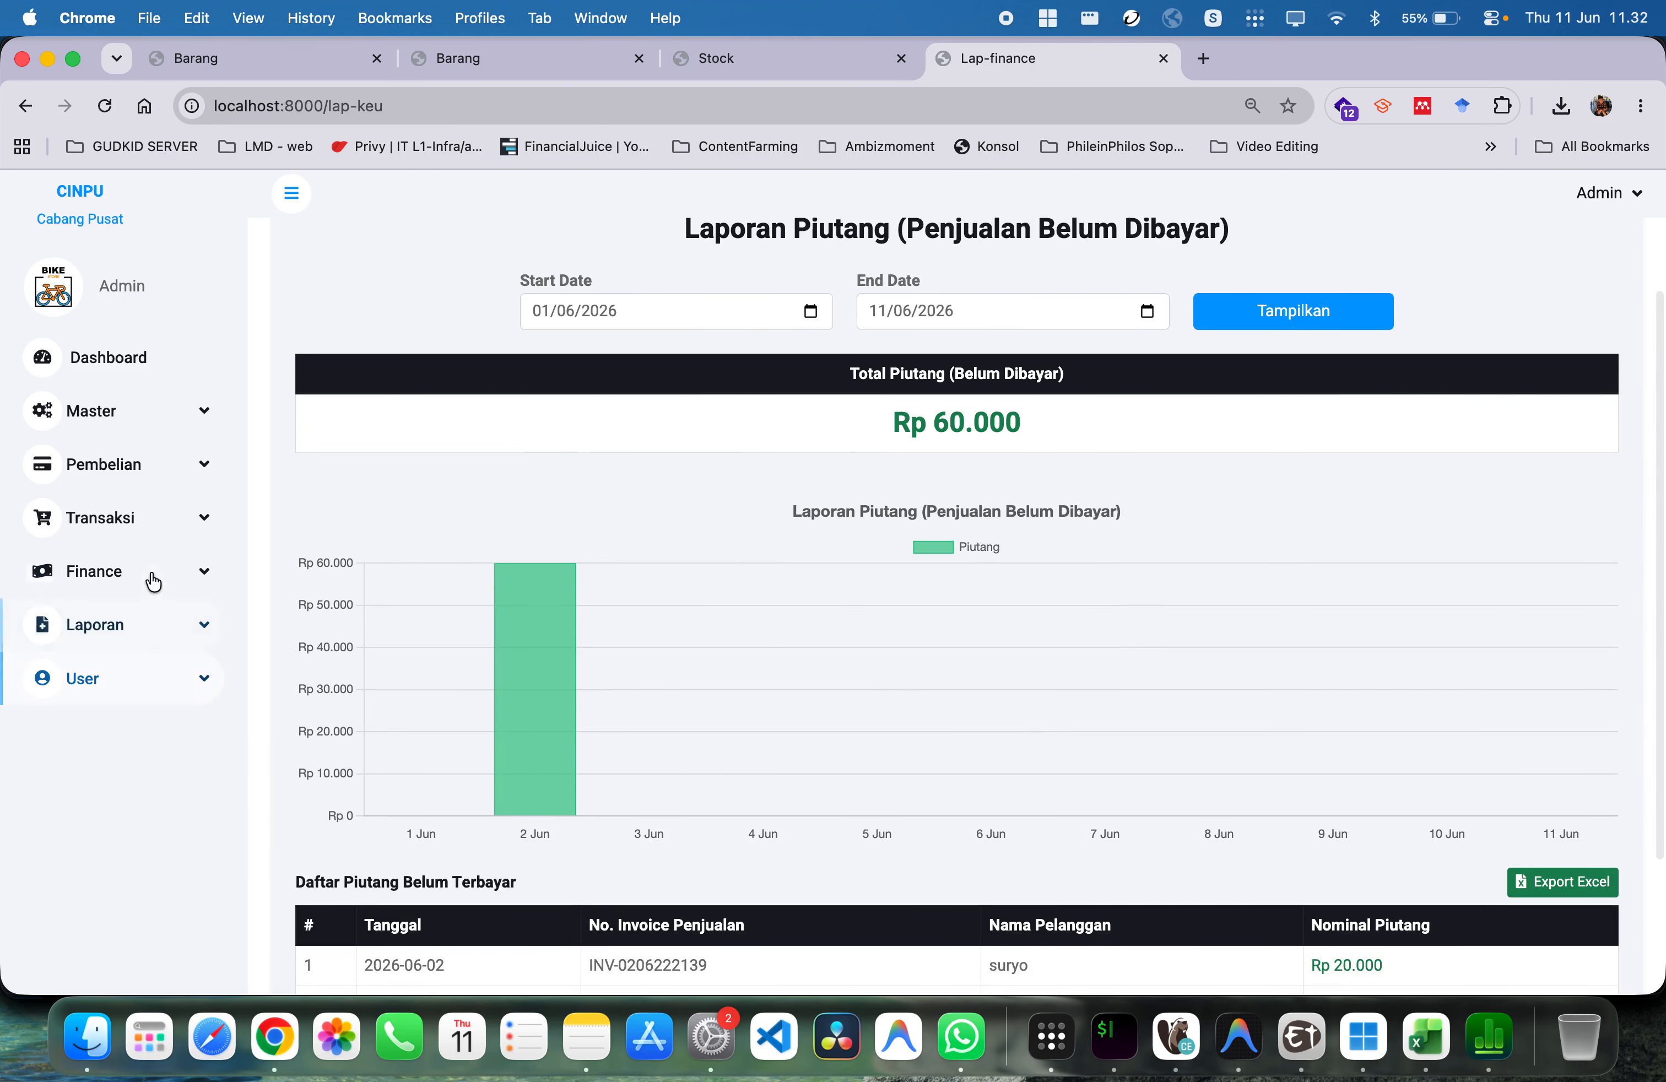
scroll(631, 374, up, 3)
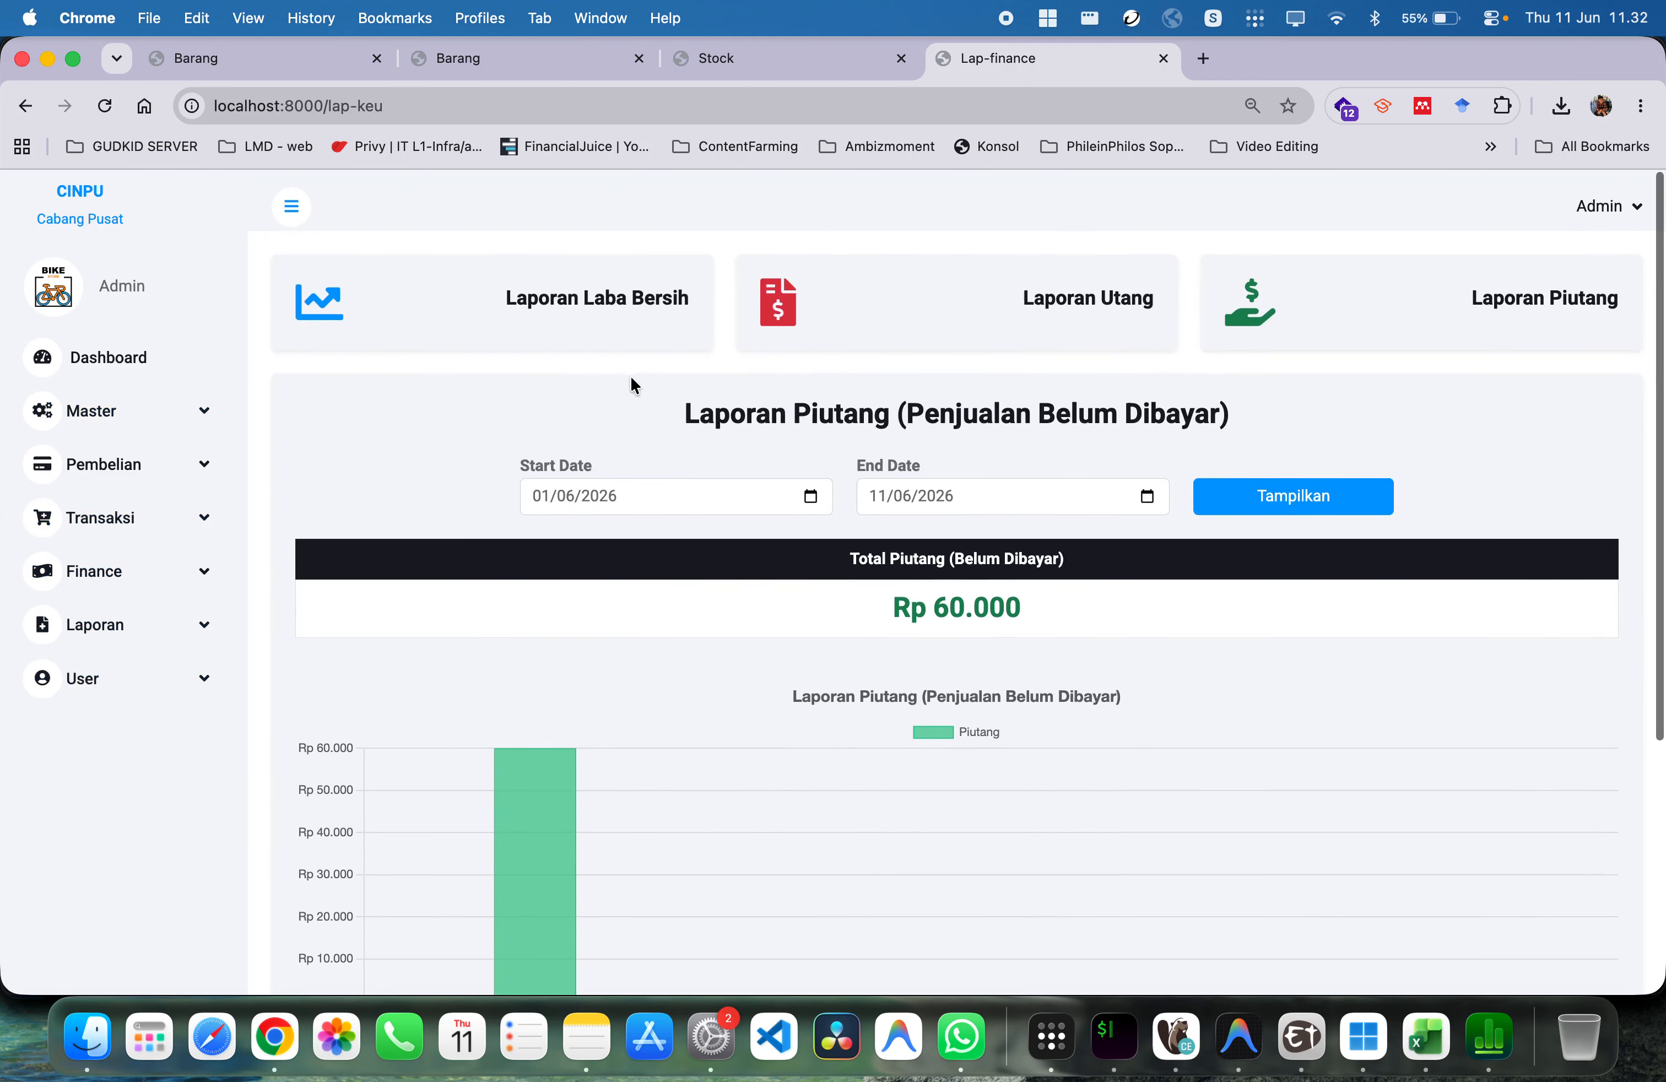
Display the net profit report, Laporan Laba Bersih, for 01/06/2026 to 11/06/2026 and inspect the 11 June profit
click(529, 312)
scroll(933, 668, down, 4)
scroll(935, 671, down, 2)
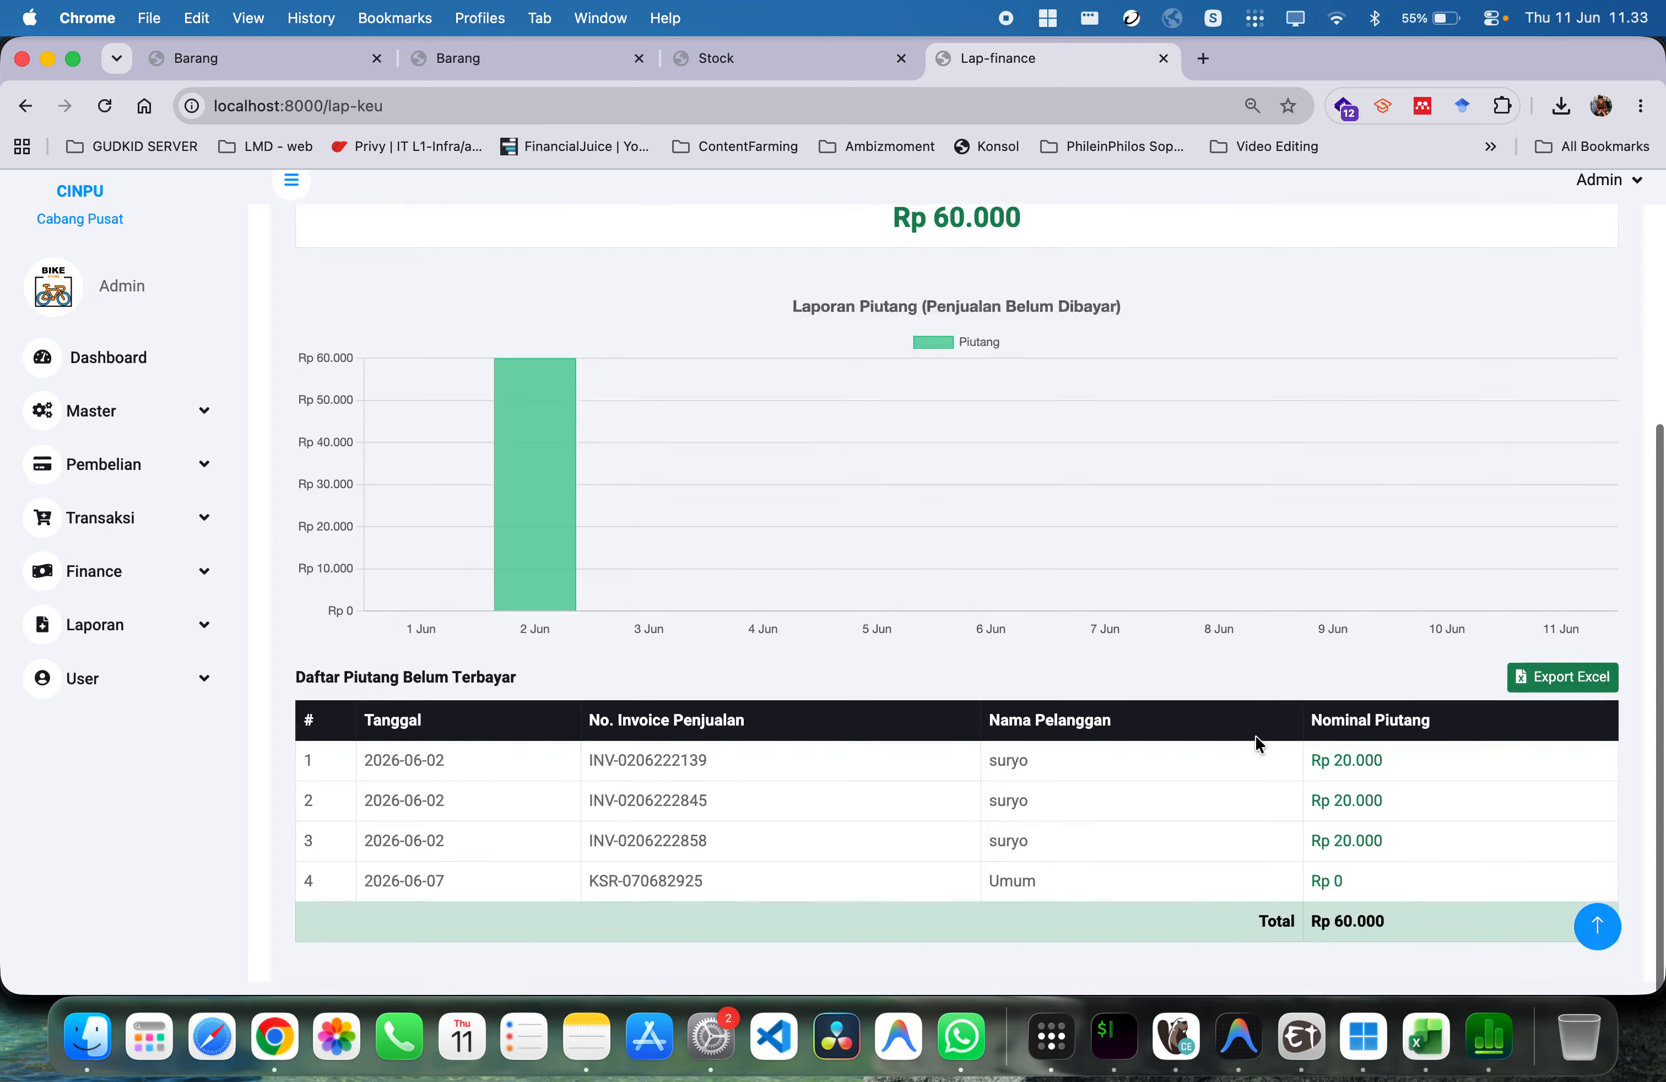
scroll(1265, 738, up, 5)
click(1312, 478)
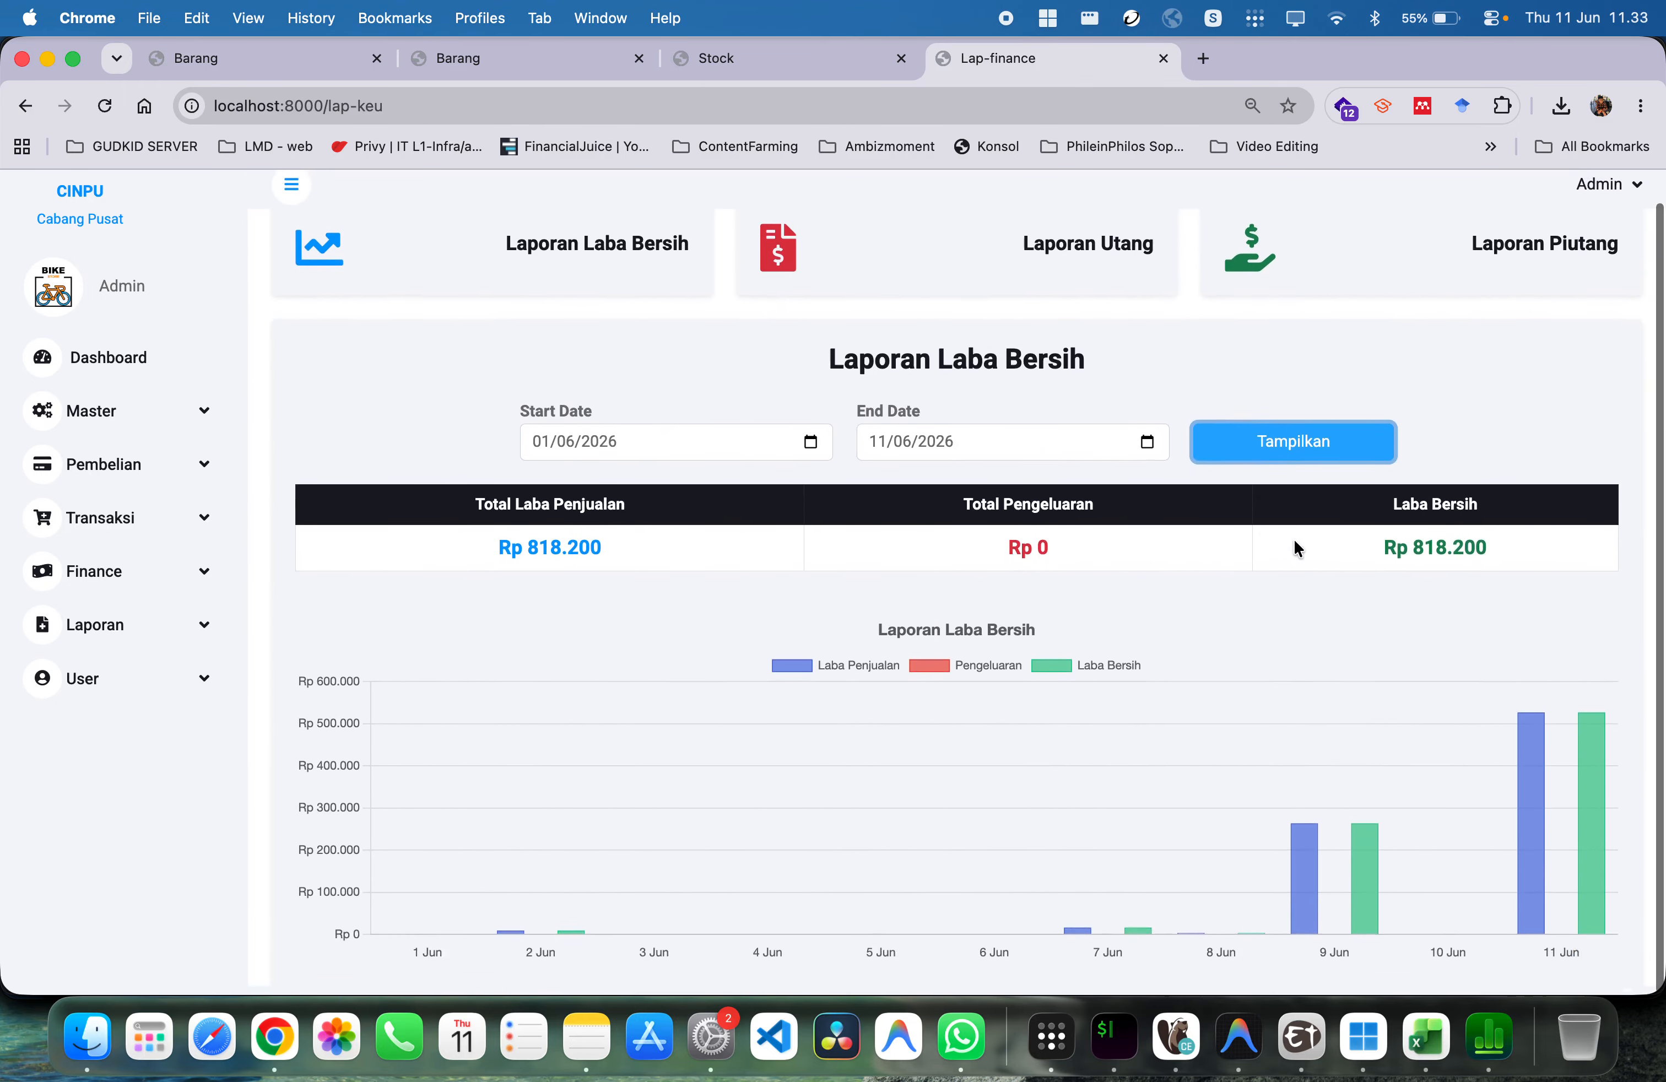
mouse_move(1597, 741)
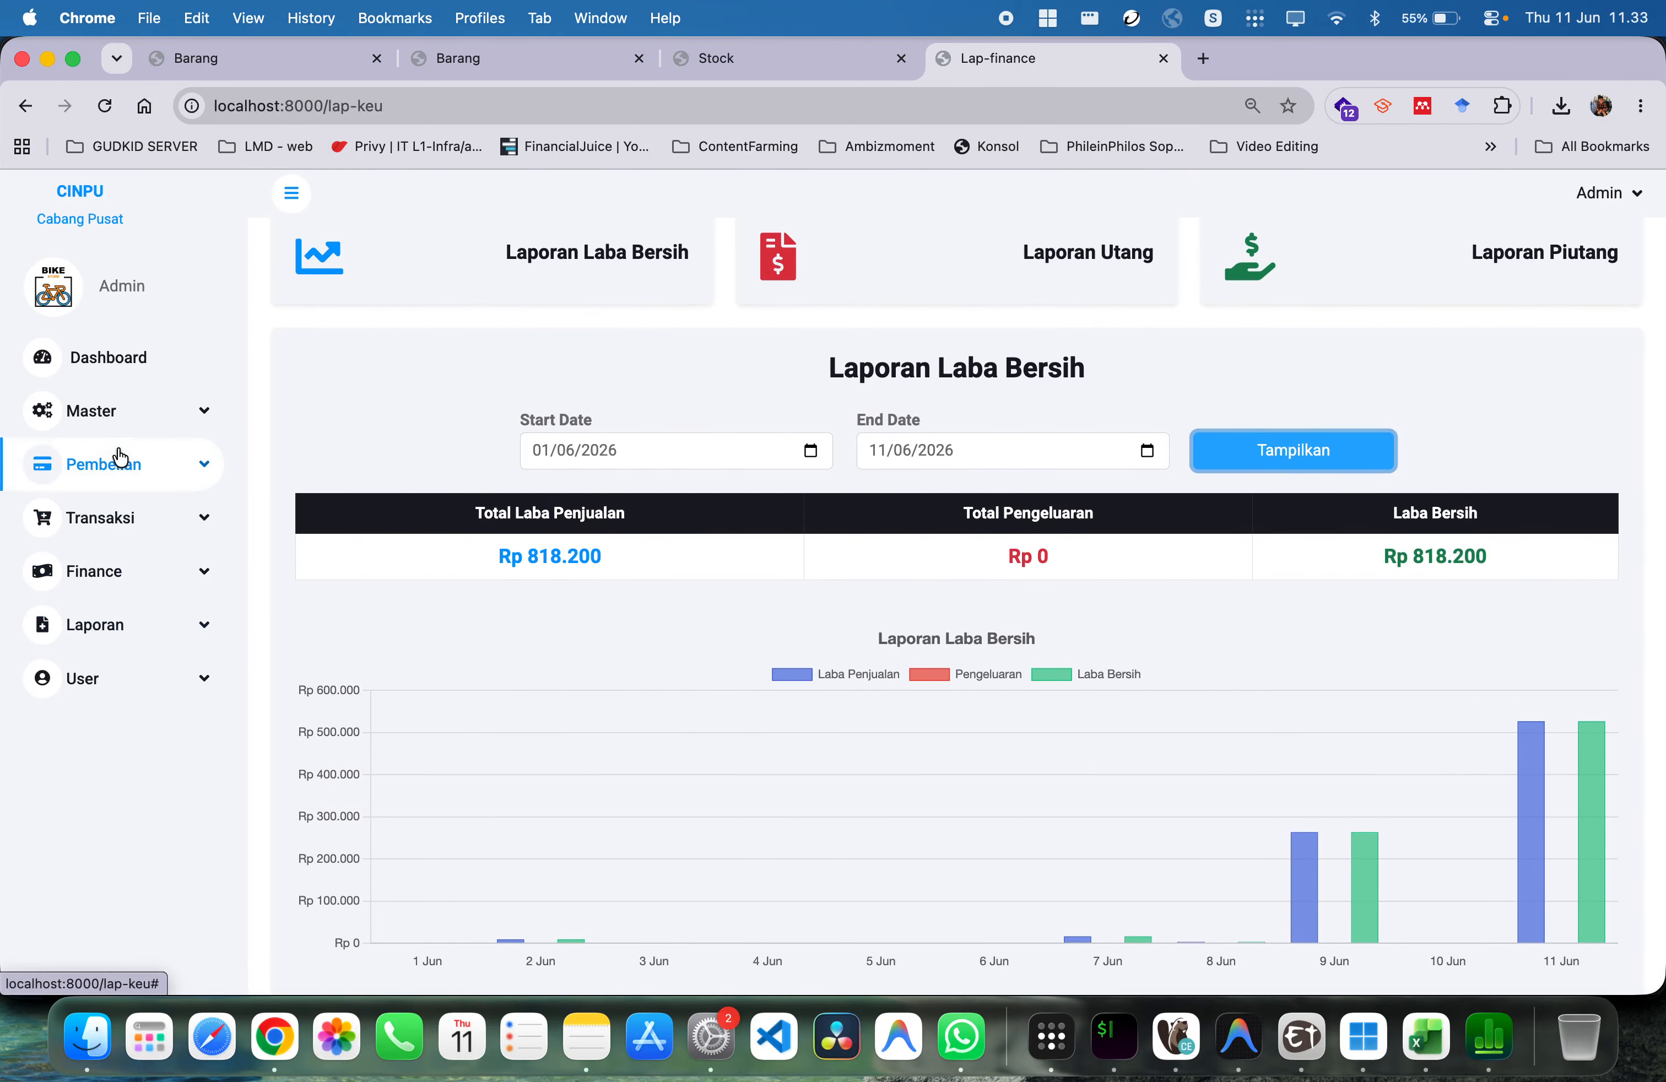
Go to the Invoice Penjualan page and open the sales return form for the paid PAKET SEMBAKO invoice
click(112, 572)
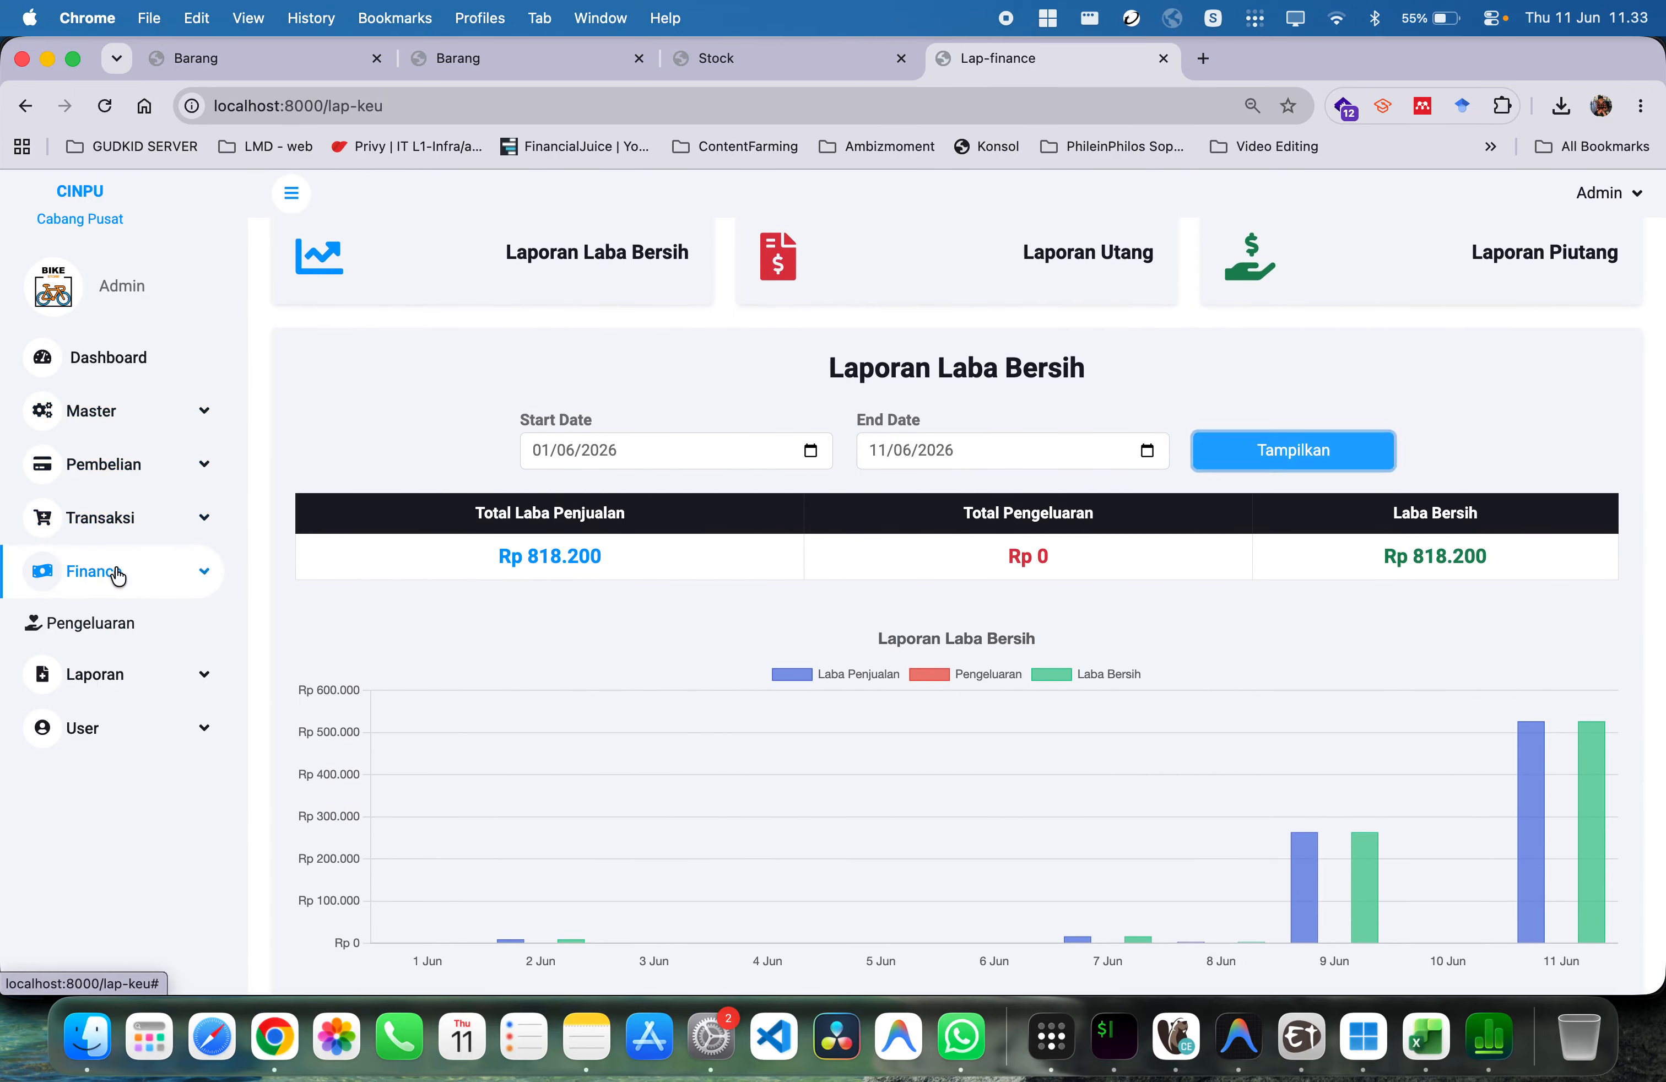
click(112, 539)
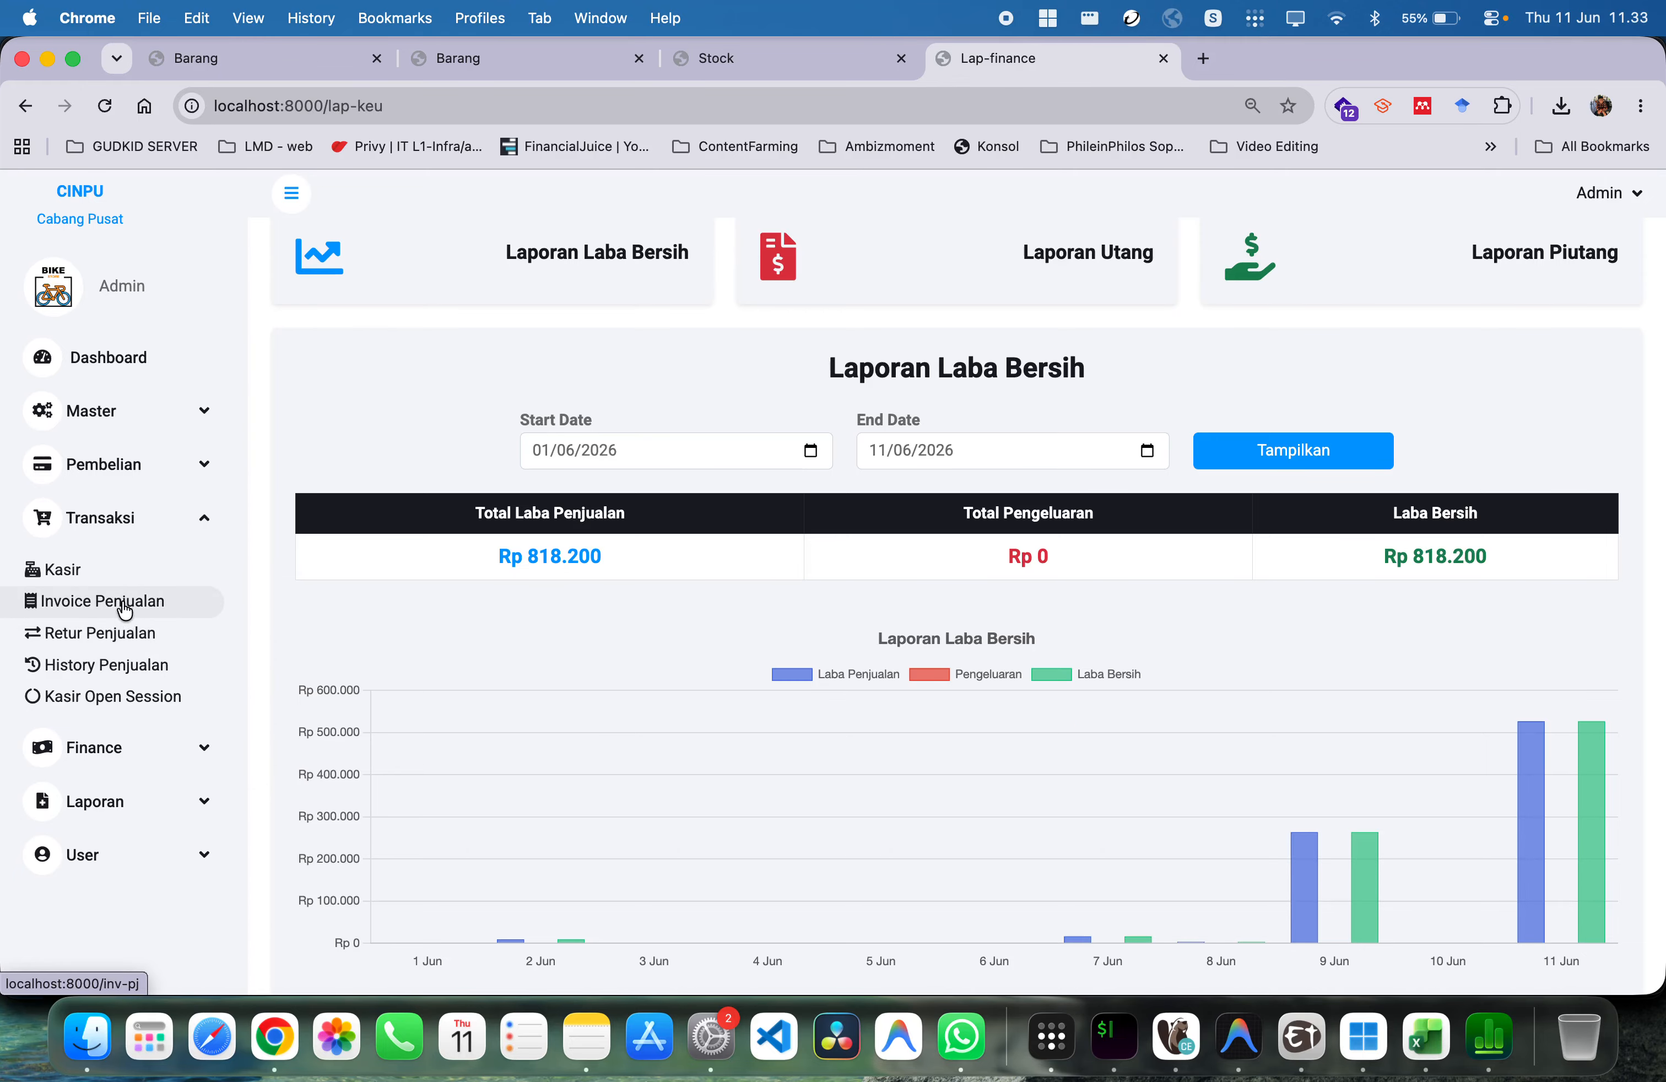
click(126, 605)
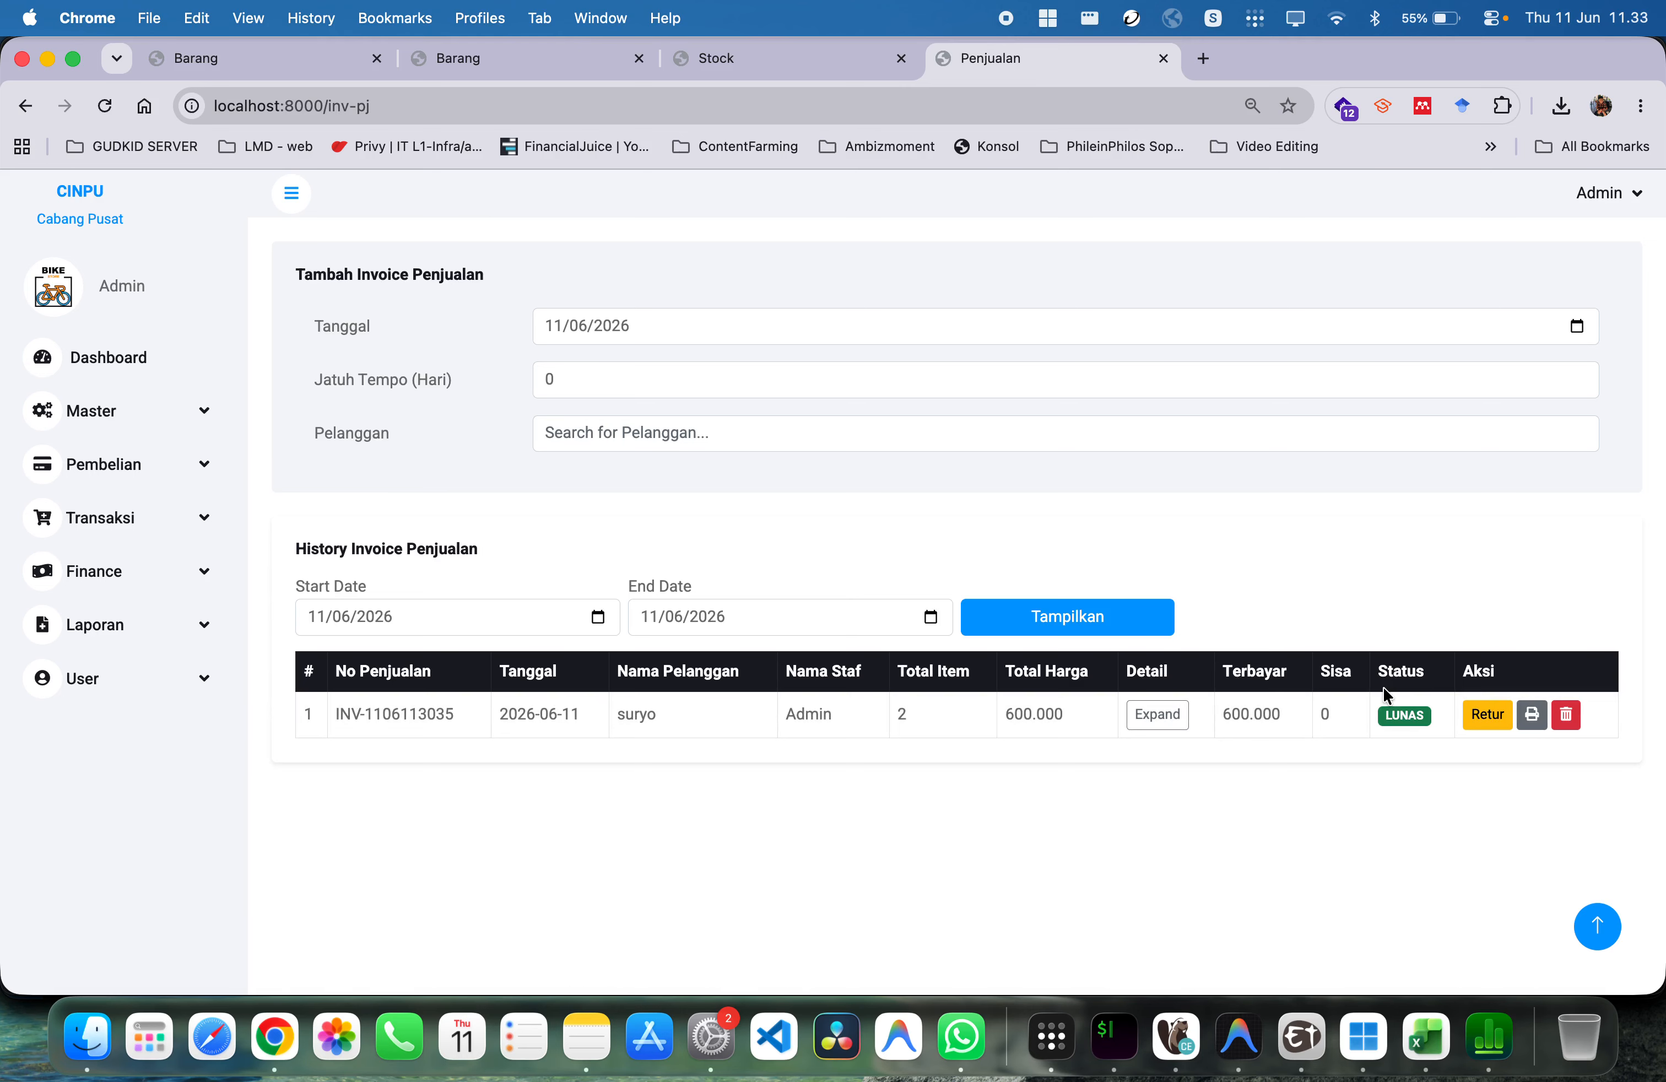
click(1475, 716)
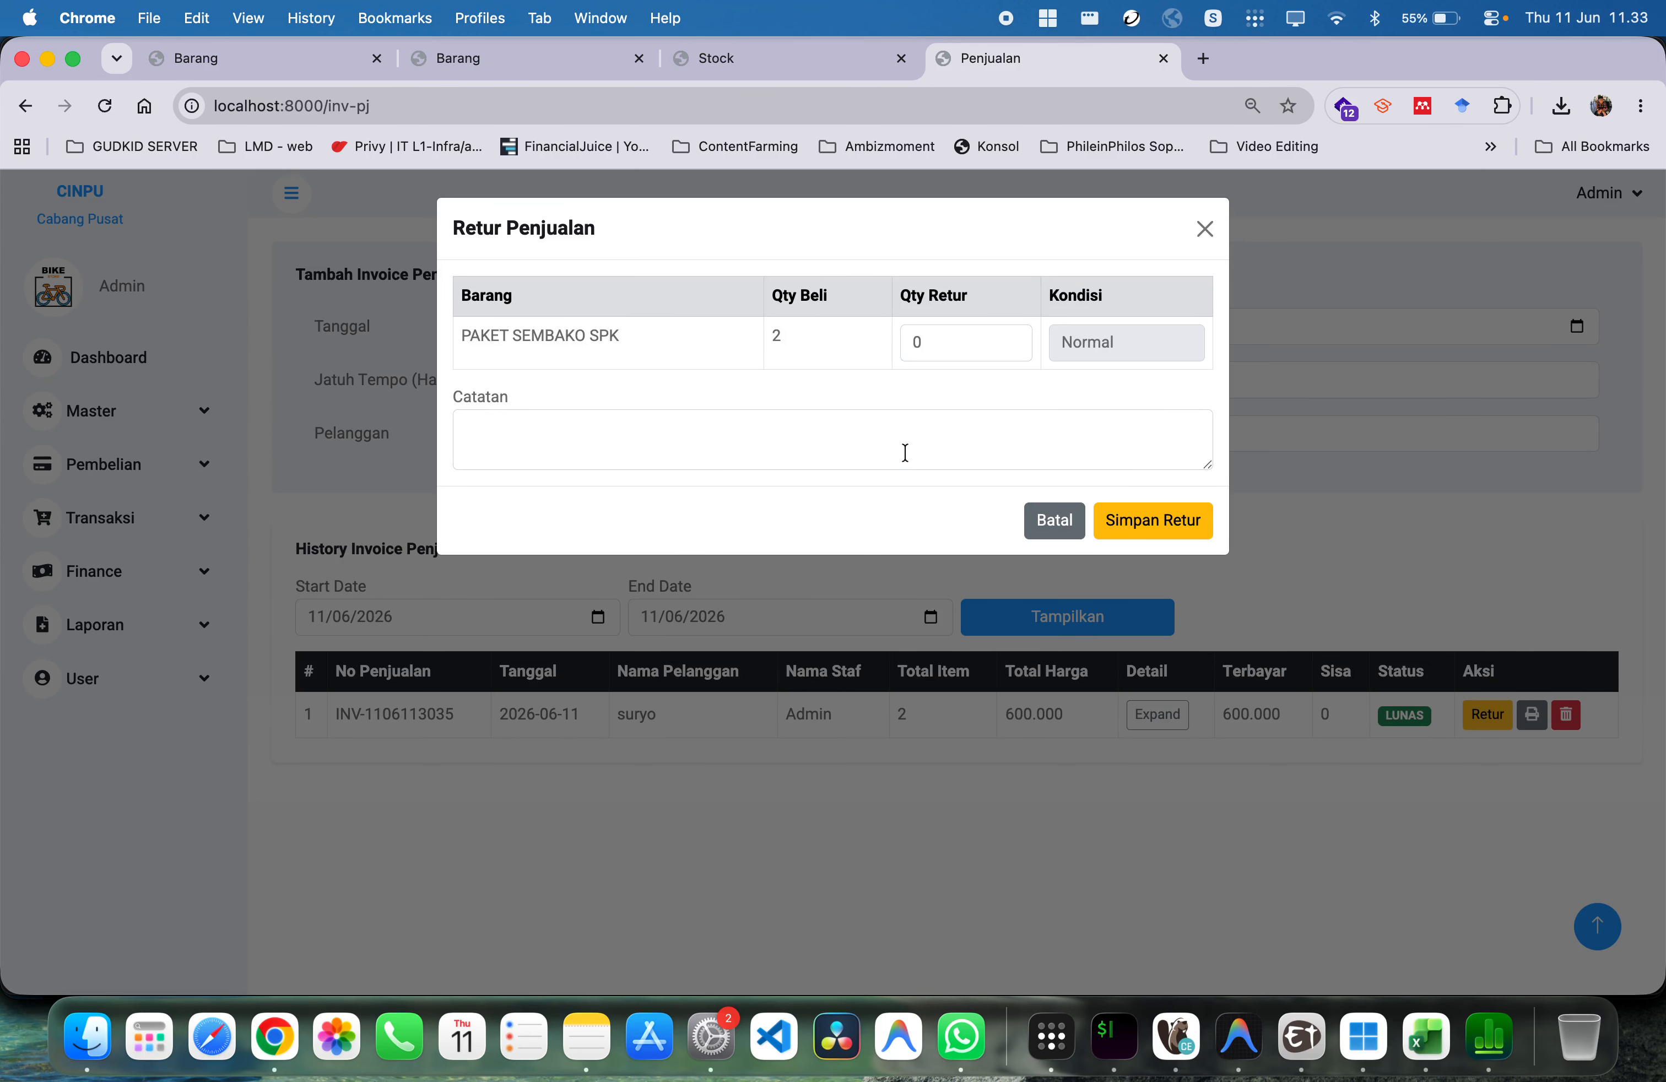
Set the return quantity of PAKET SEMBAKO SPK to 1 and its condition to Rusak
click(968, 342)
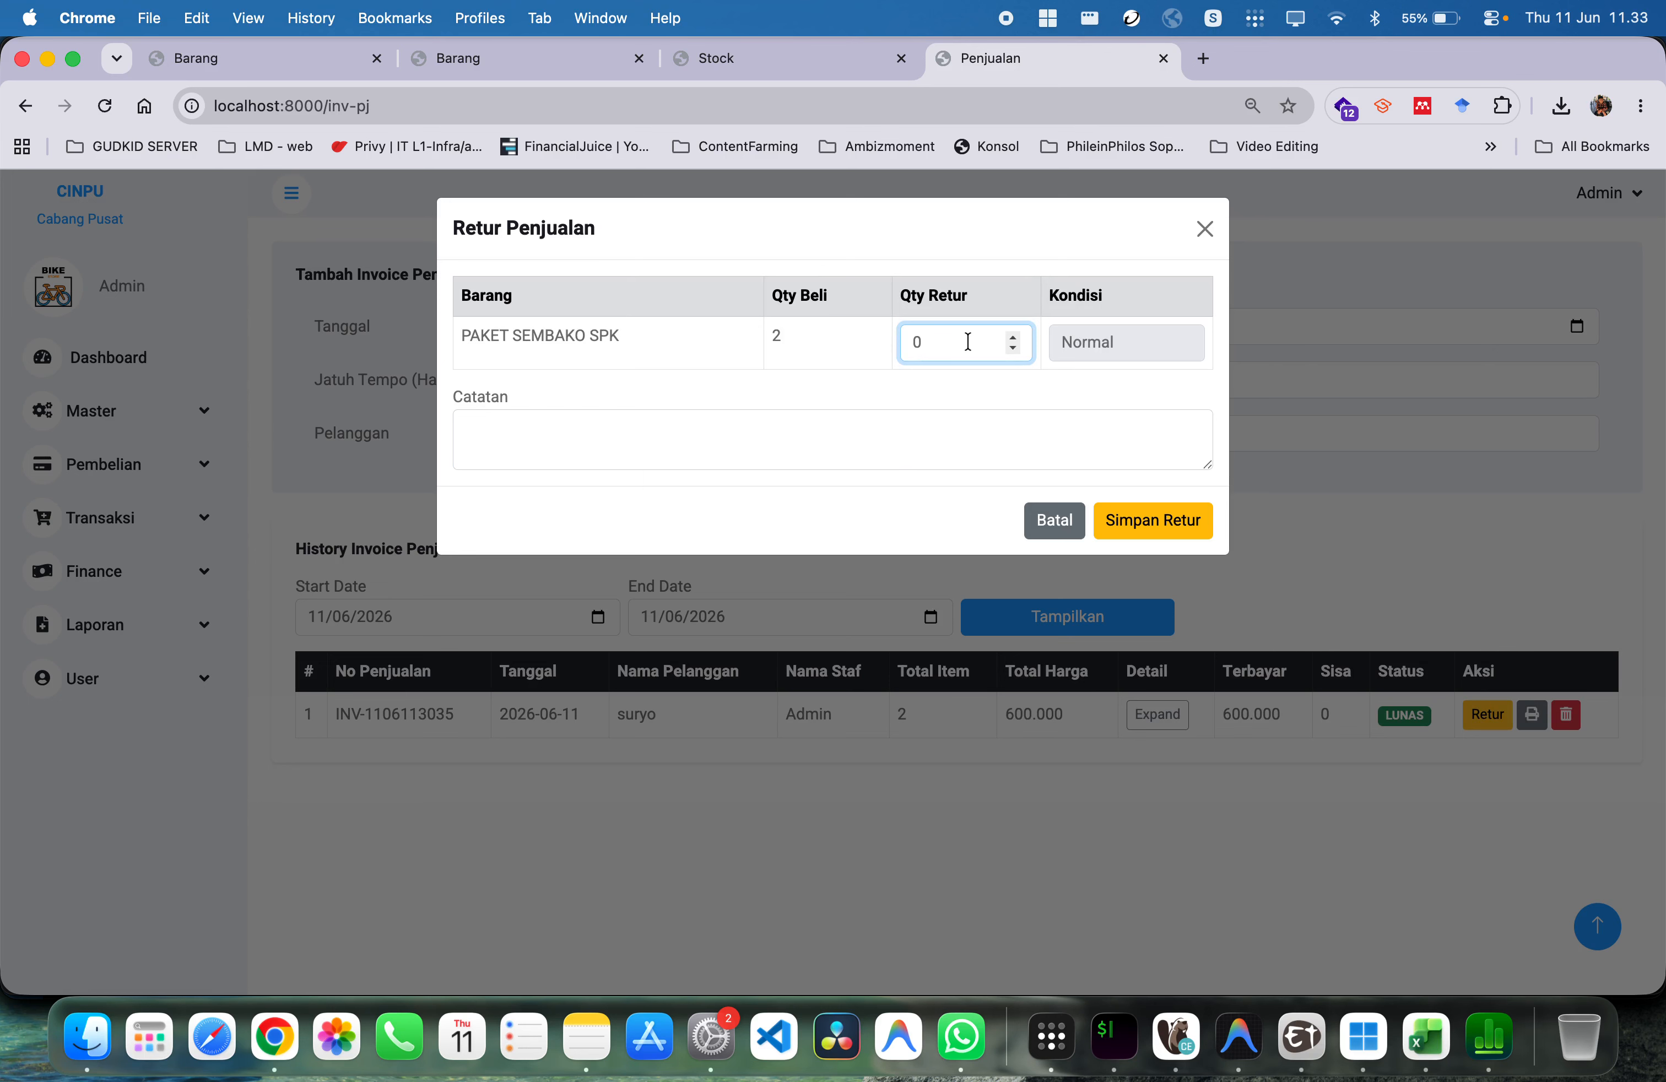
key(BackSpace)
text(1)
click(1100, 348)
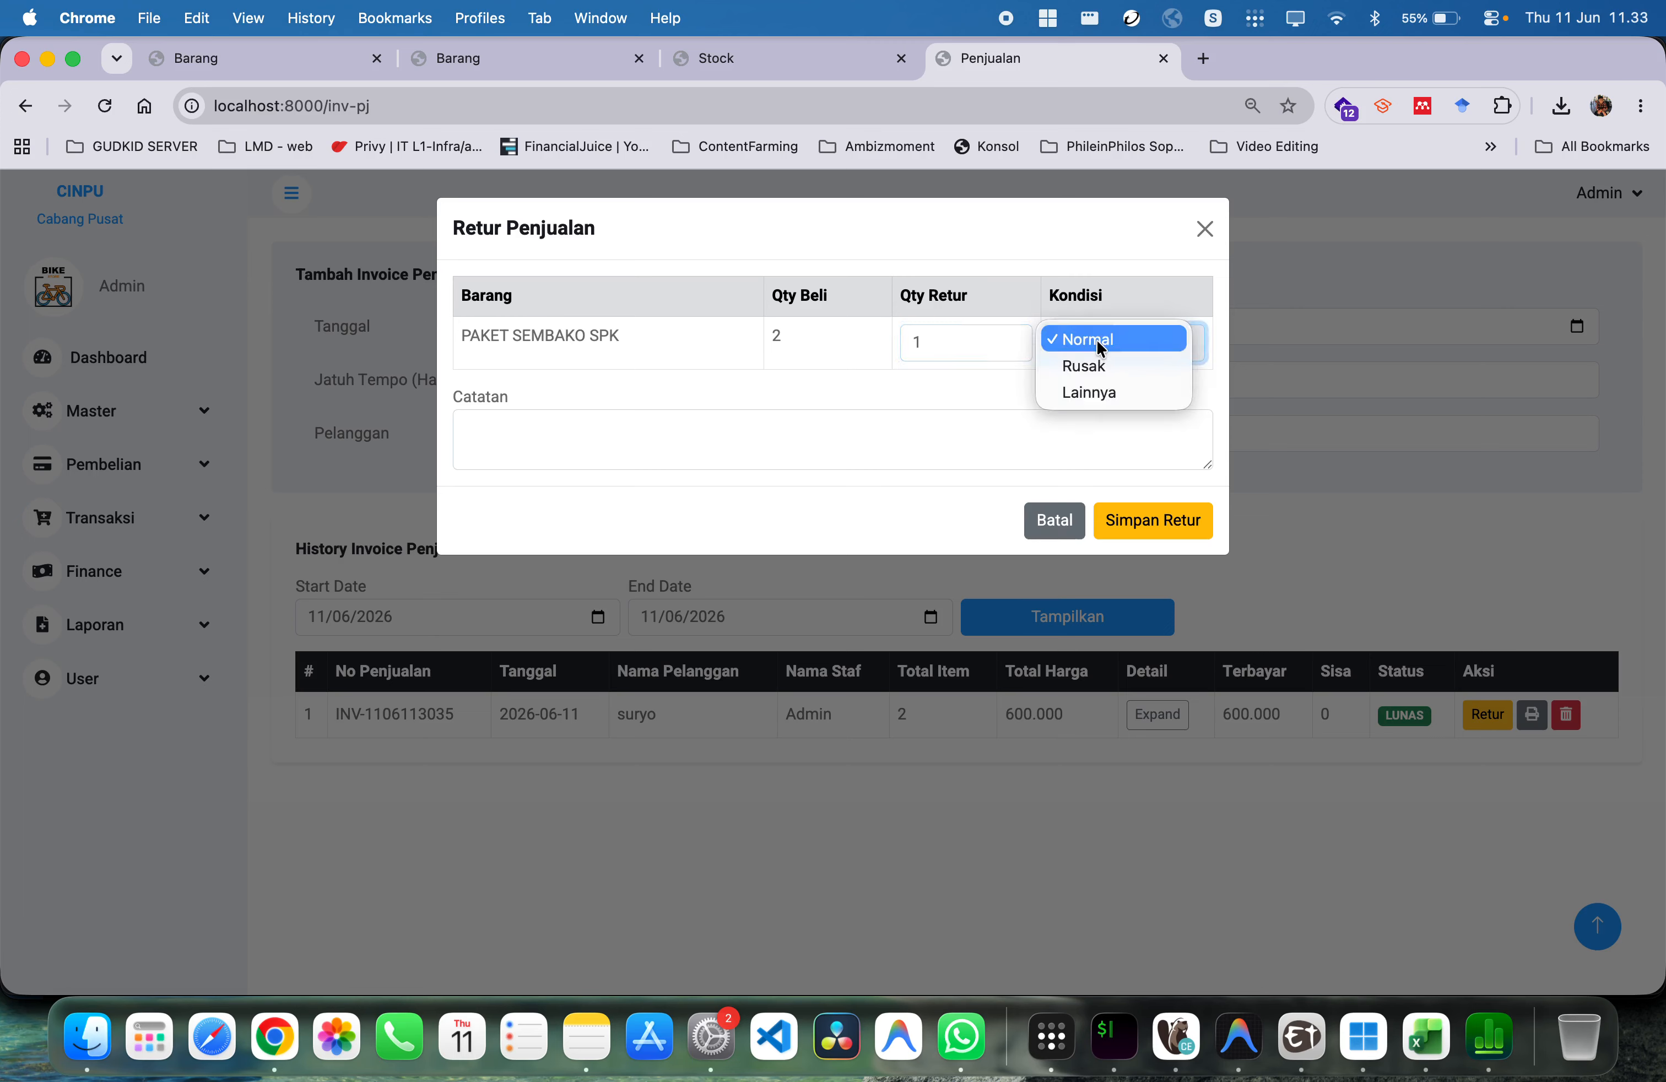
click(1099, 370)
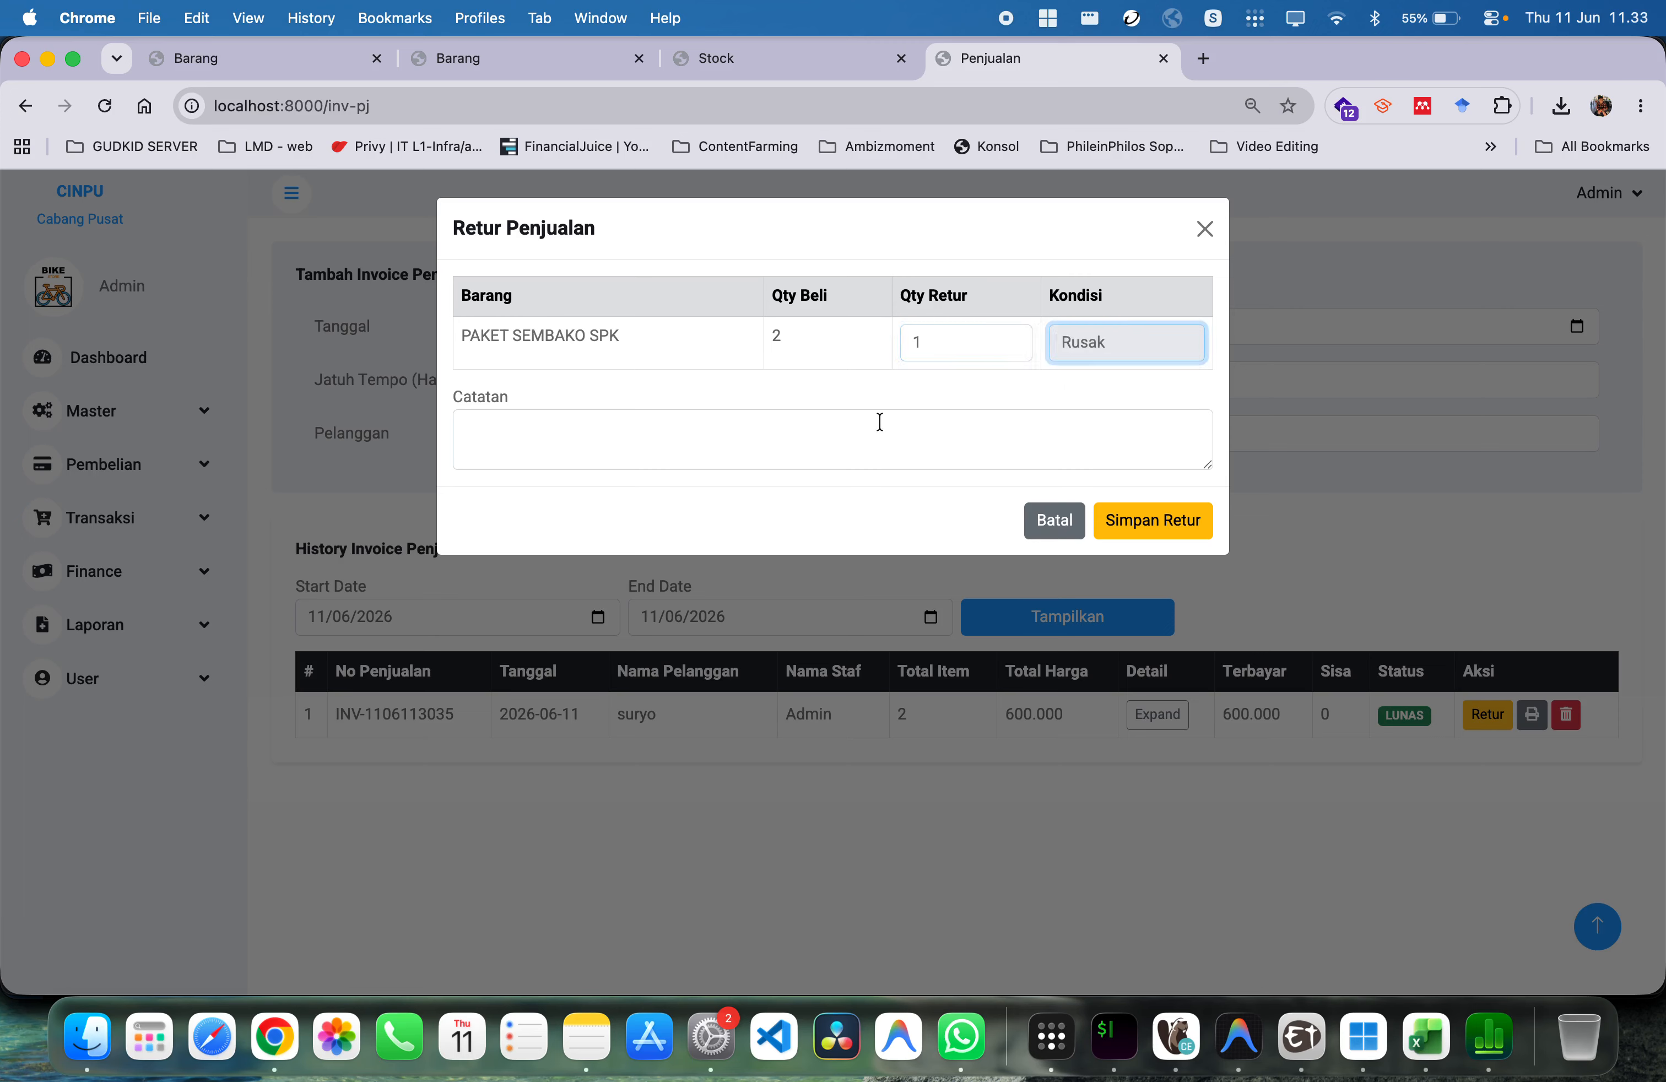
click(879, 422)
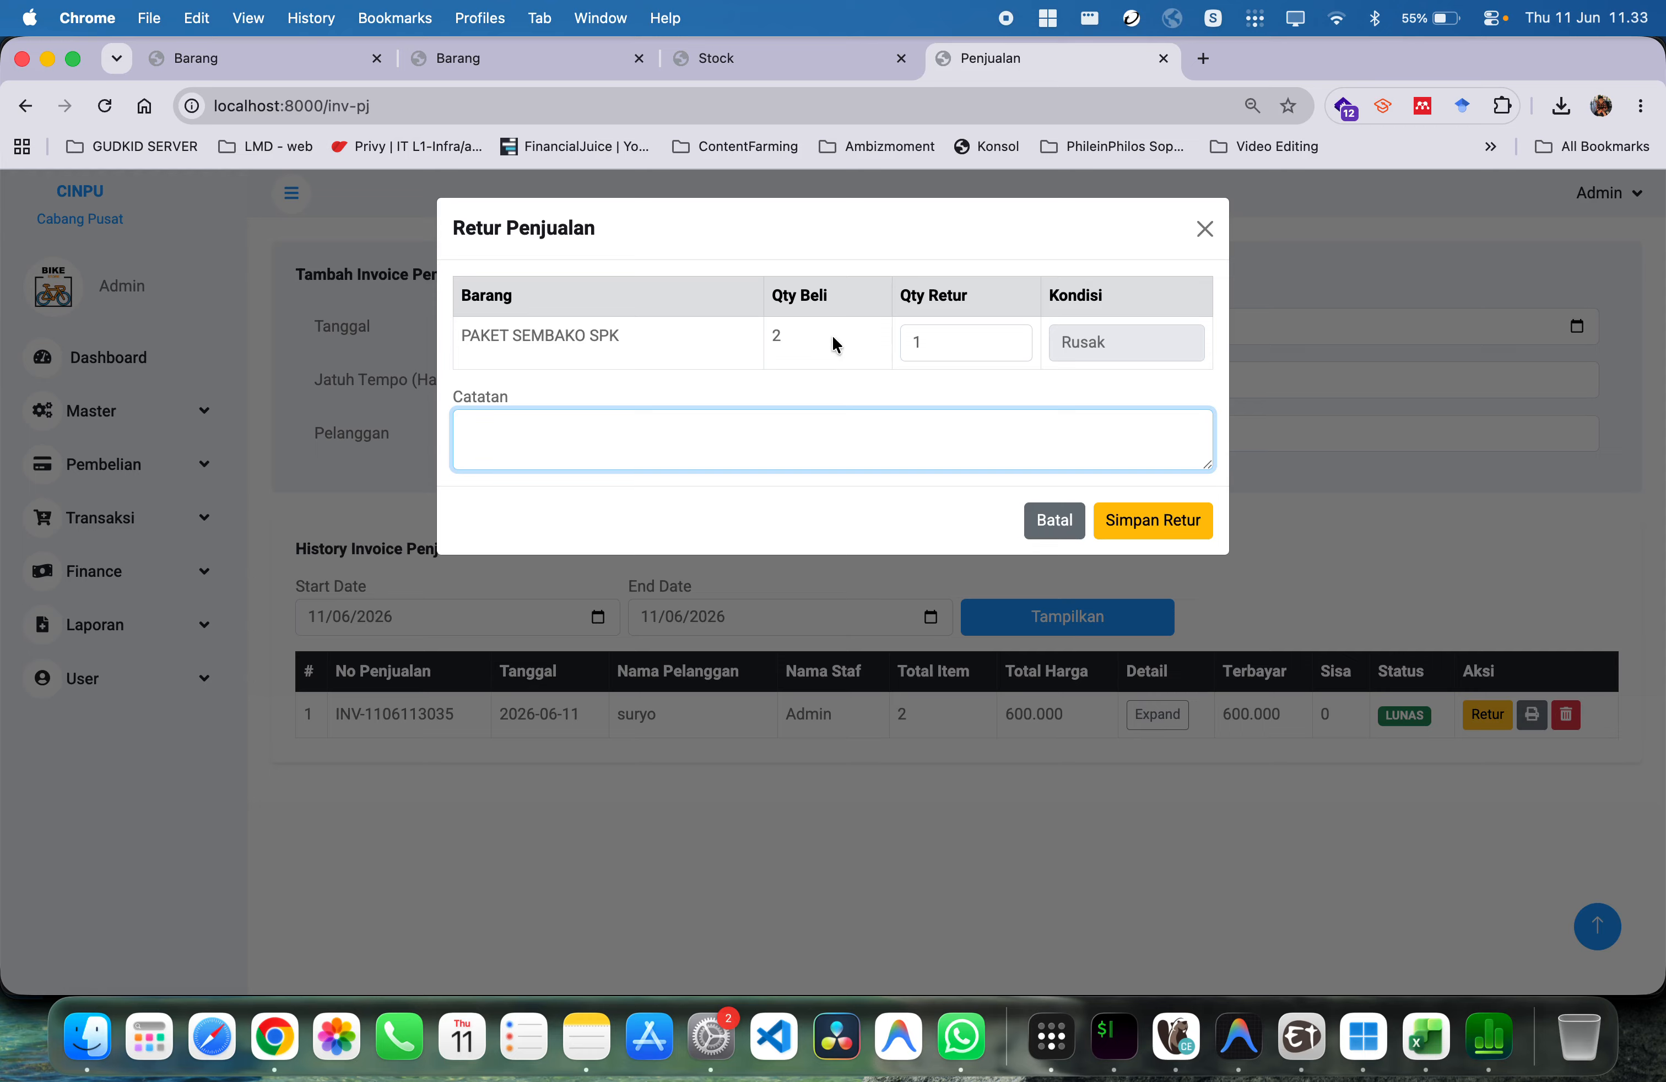
drag(795, 342, 733, 345)
click(922, 344)
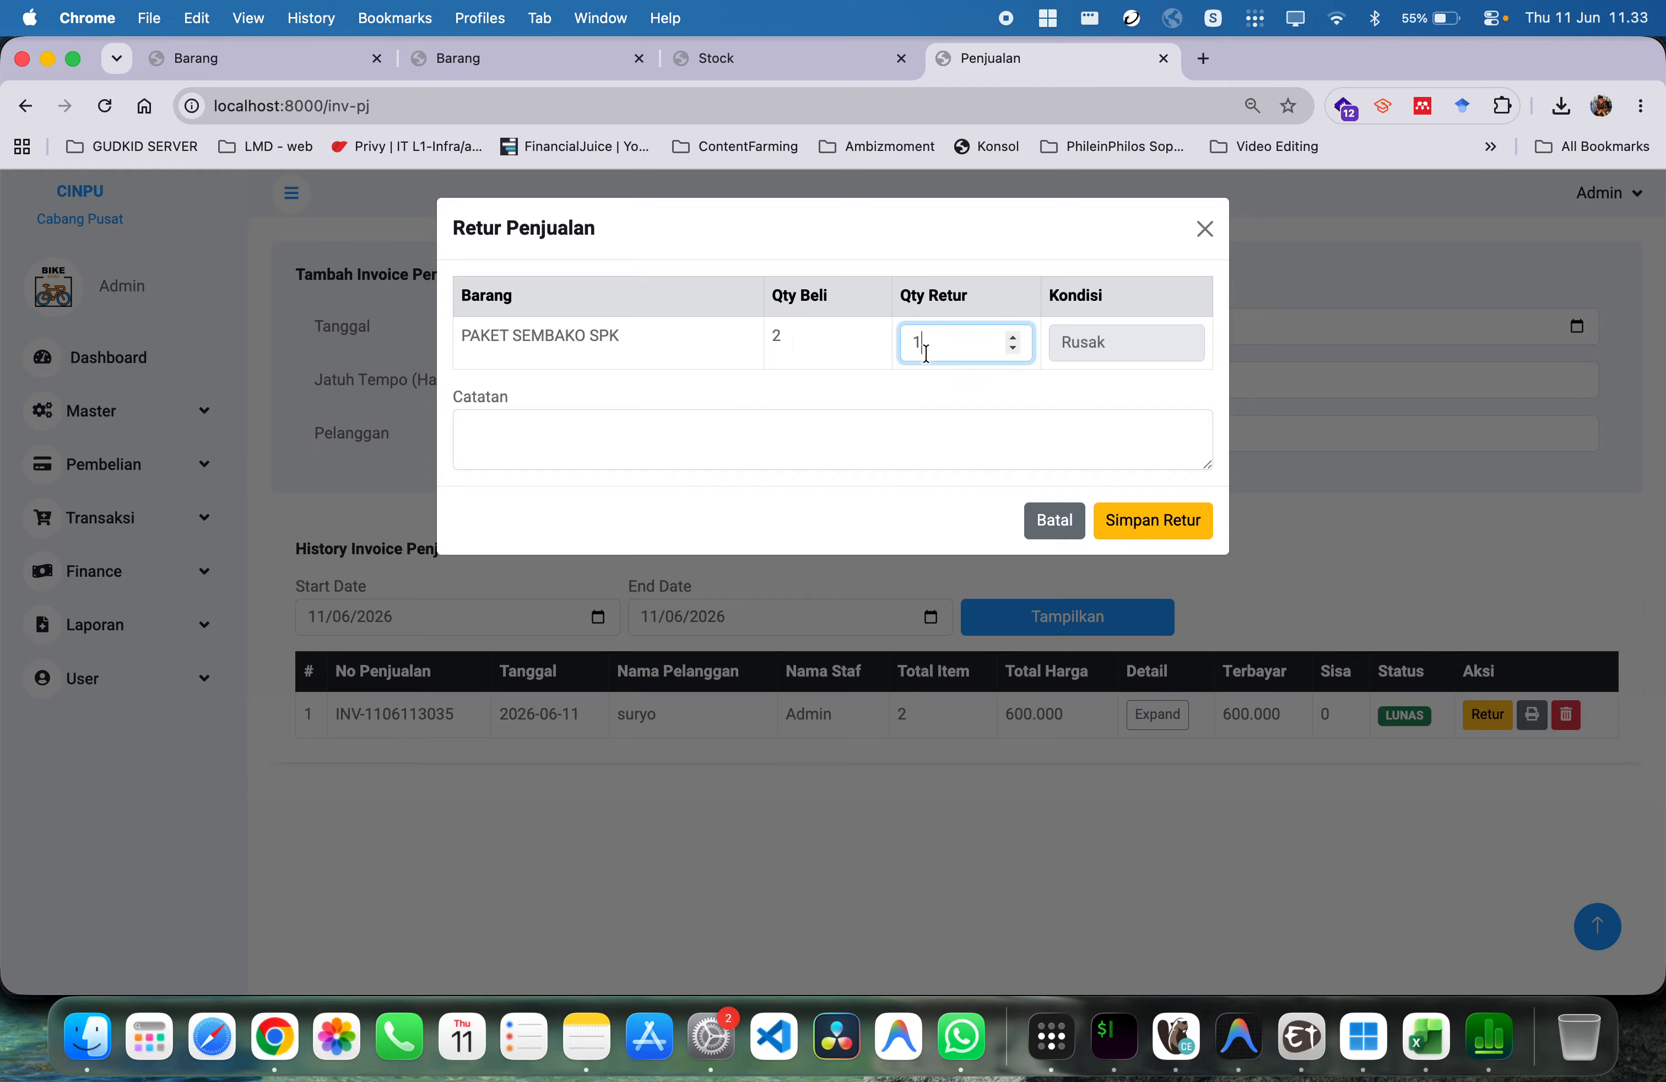
Add a return note naming the customer and stating "merasa untuk satu sembakonya tidak layak", and save the sales return
click(854, 416)
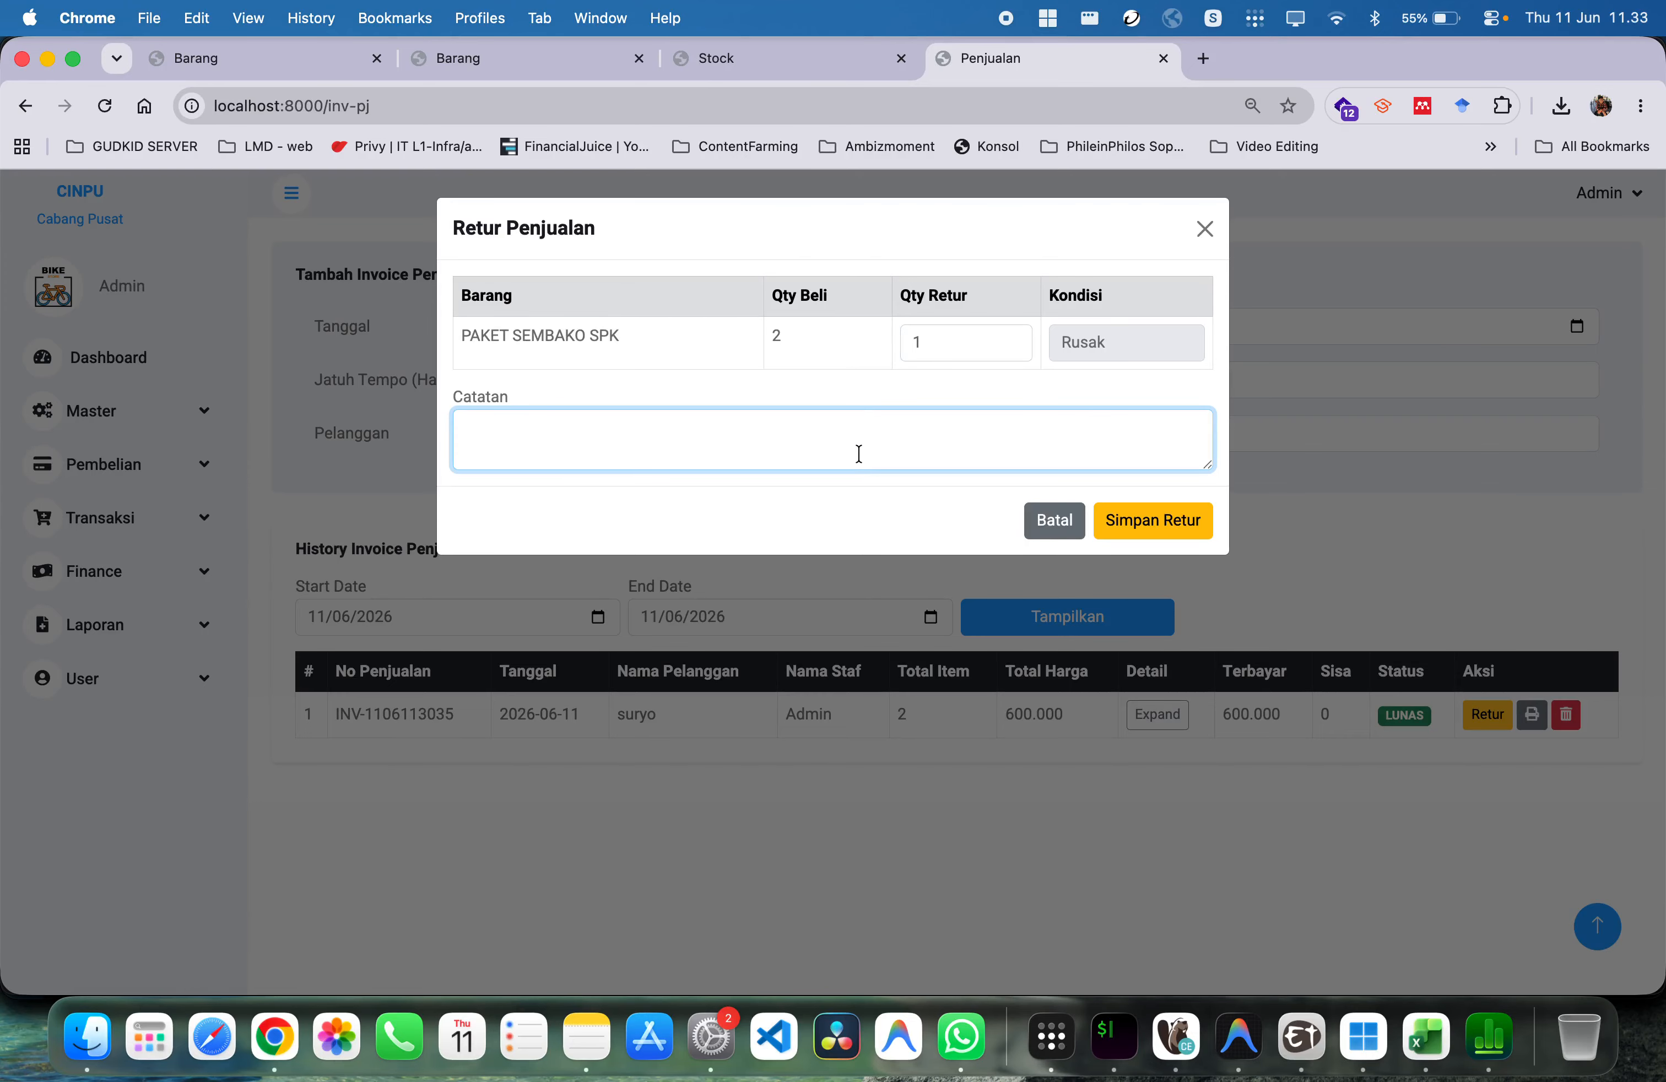
text(f)
text(dari suryo merasa kj)
text(ran)
text( untuk s)
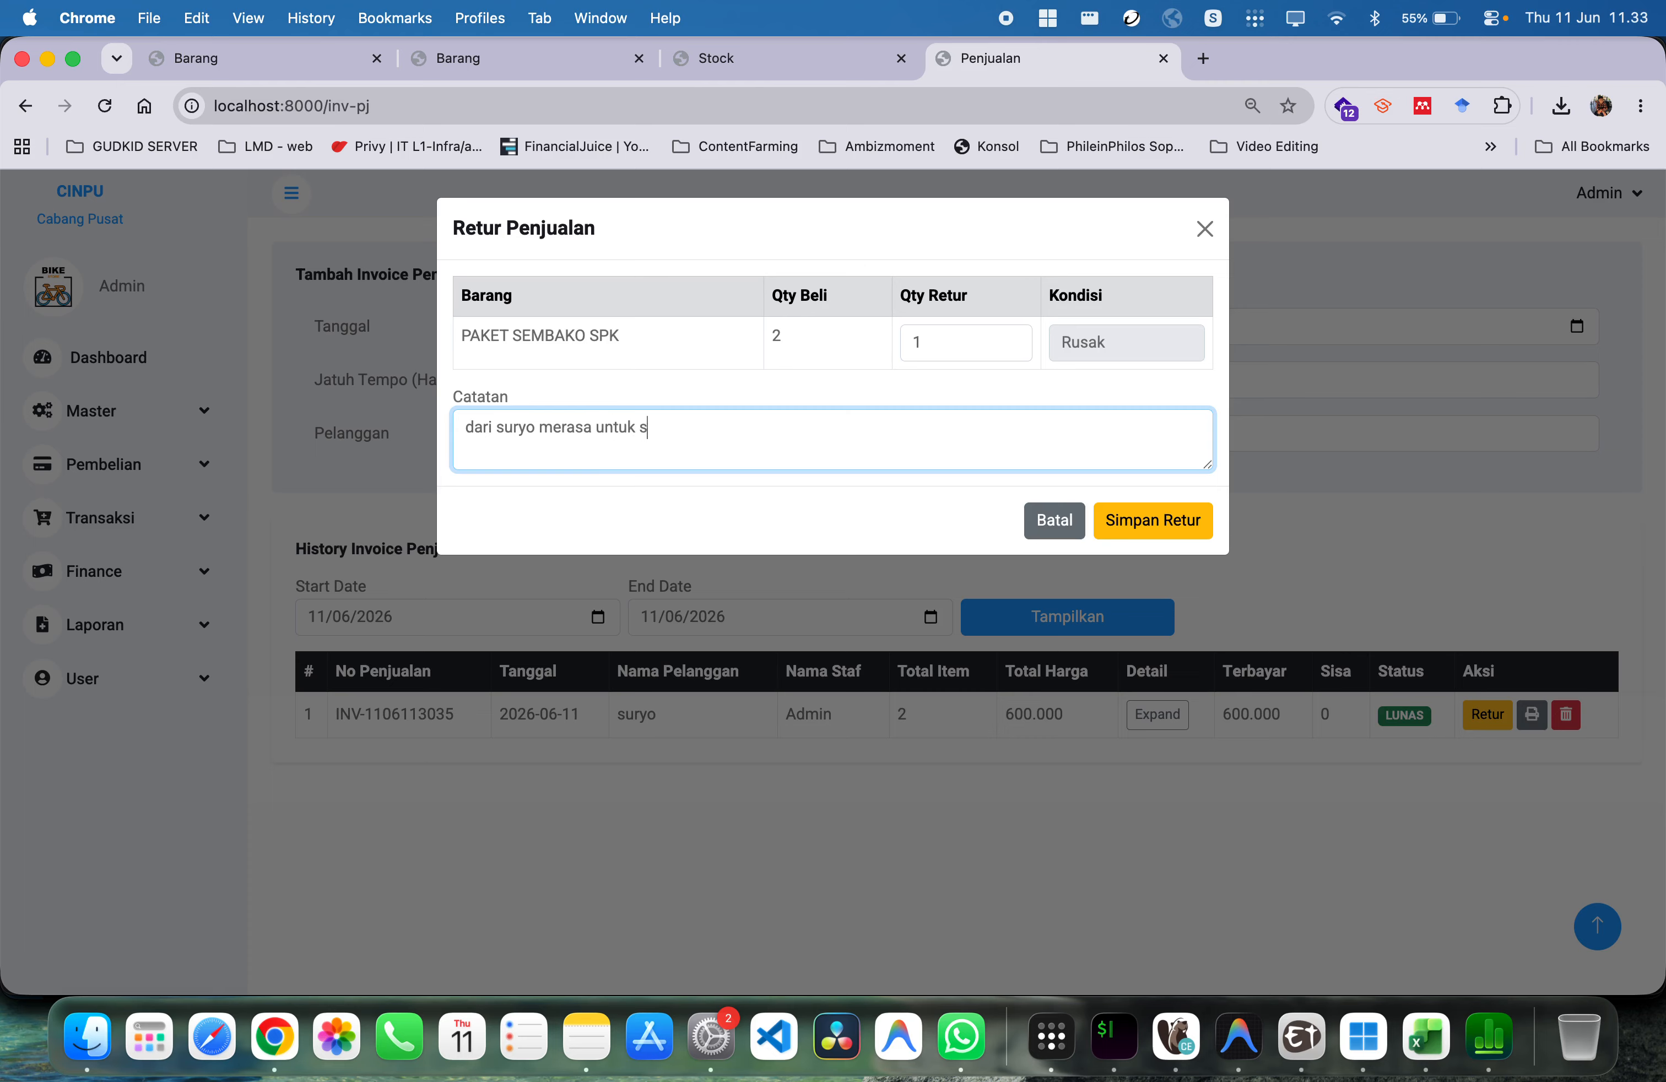
text(atu sembakonya tidak layak di )
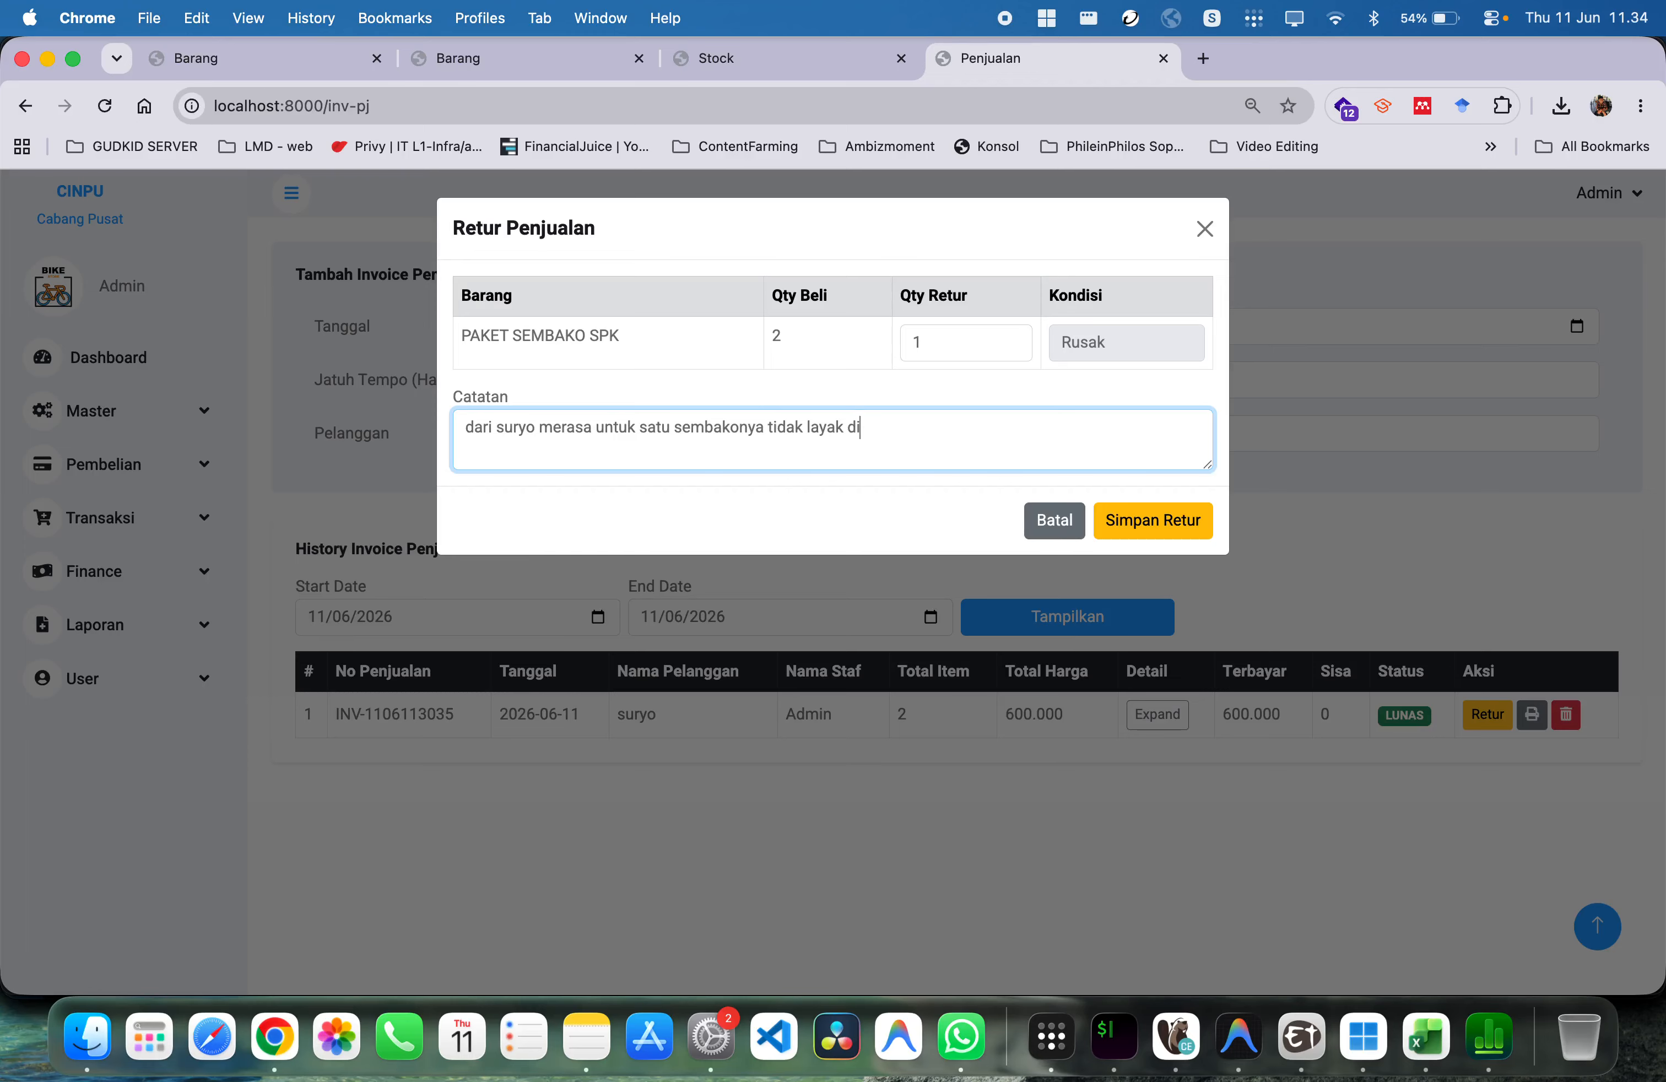
text(jual)
key(alt+shift+Left)
key(BackSpace)
click(1115, 518)
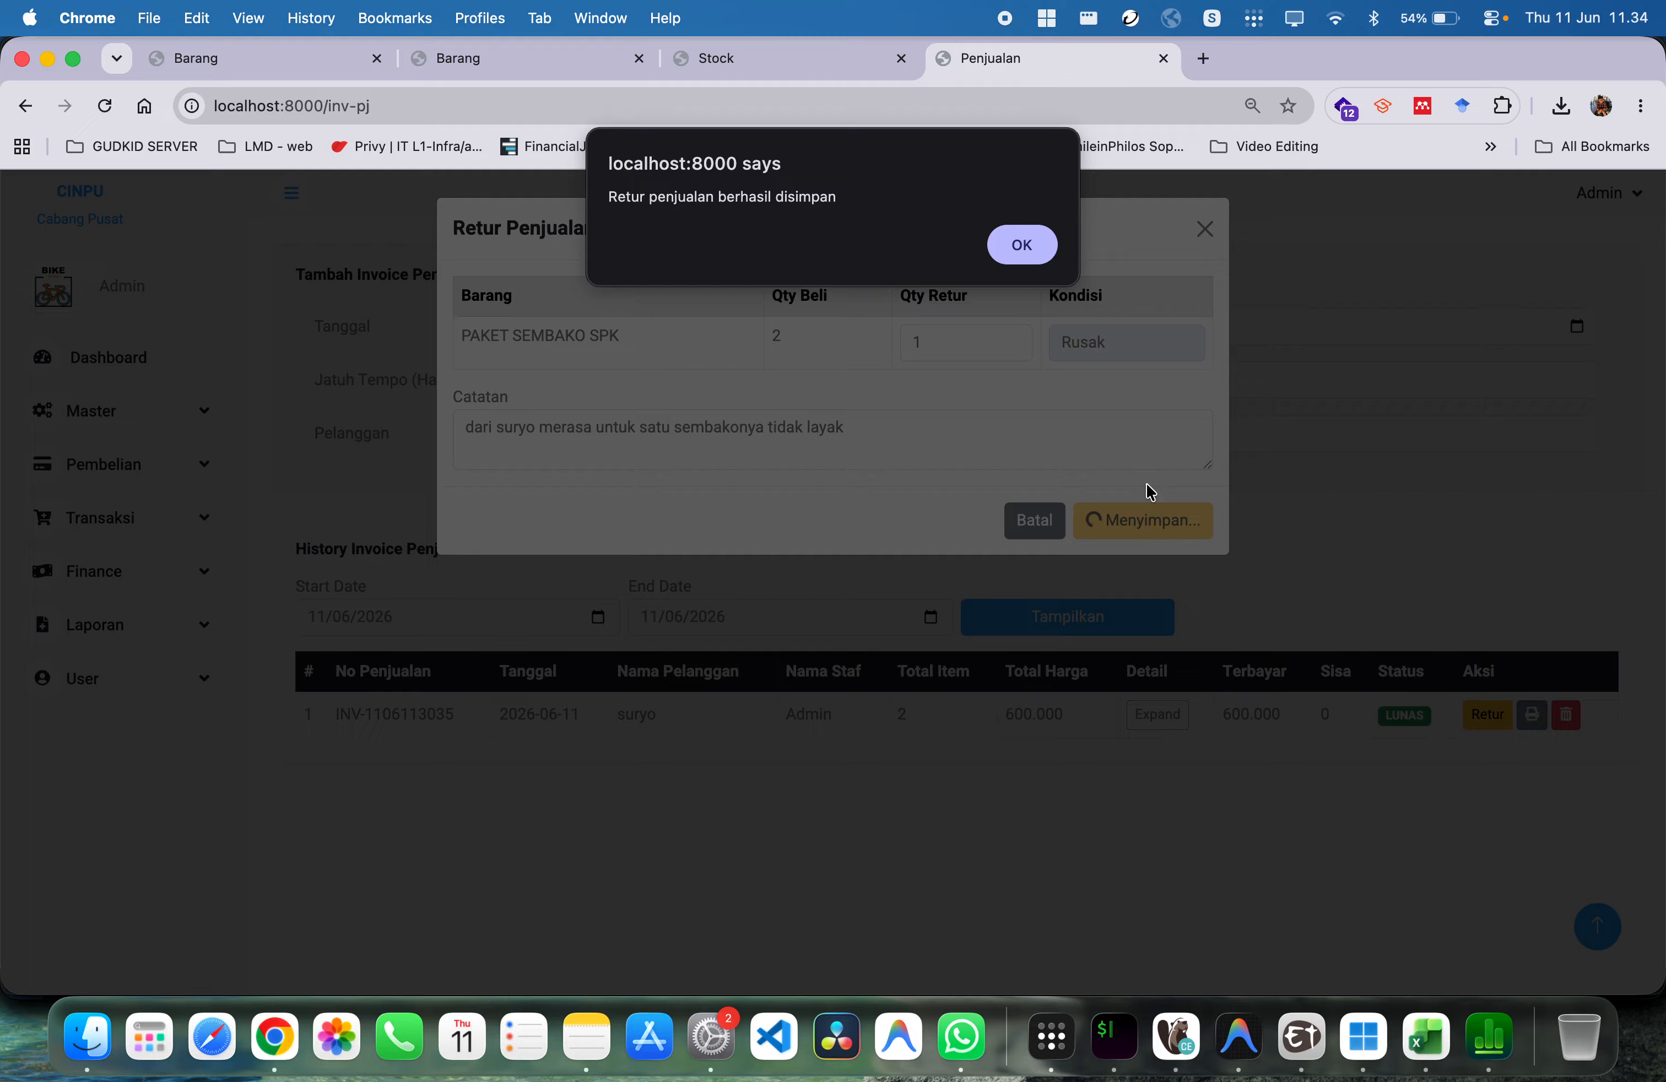
click(1022, 245)
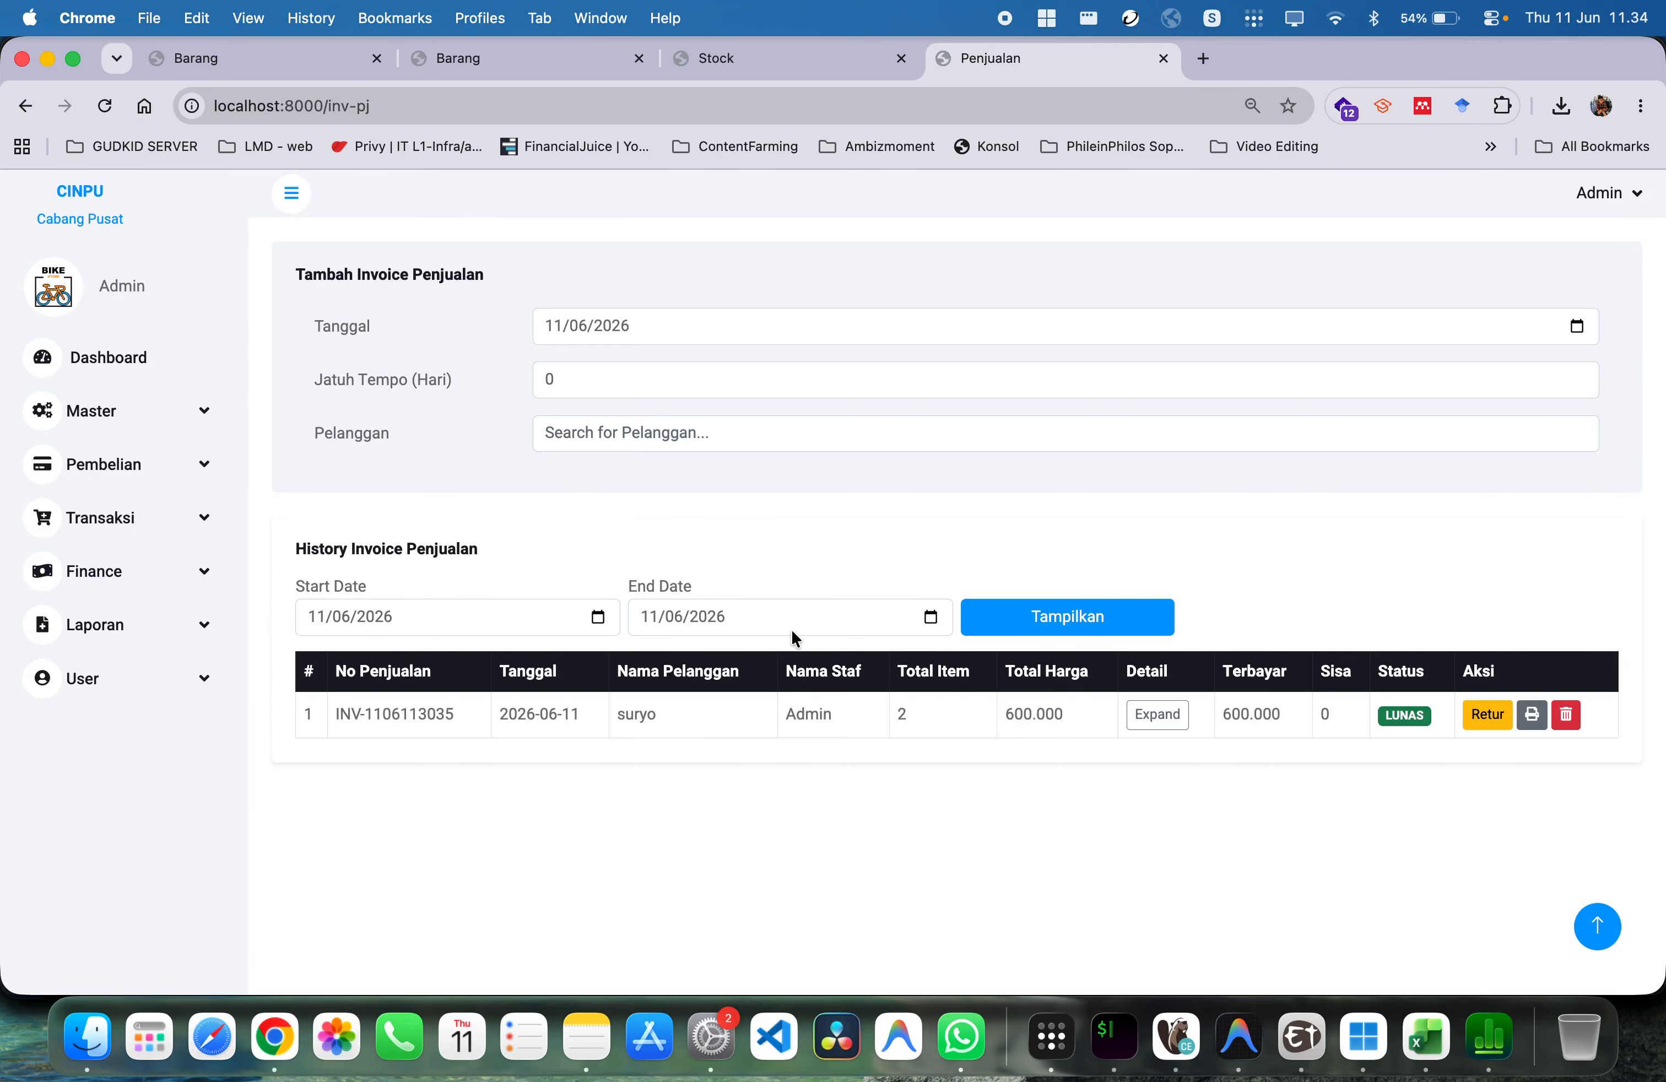
Open the sales return history, Retur Penjualan, and inspect the new return's invoice number, time, note and item details
click(89, 519)
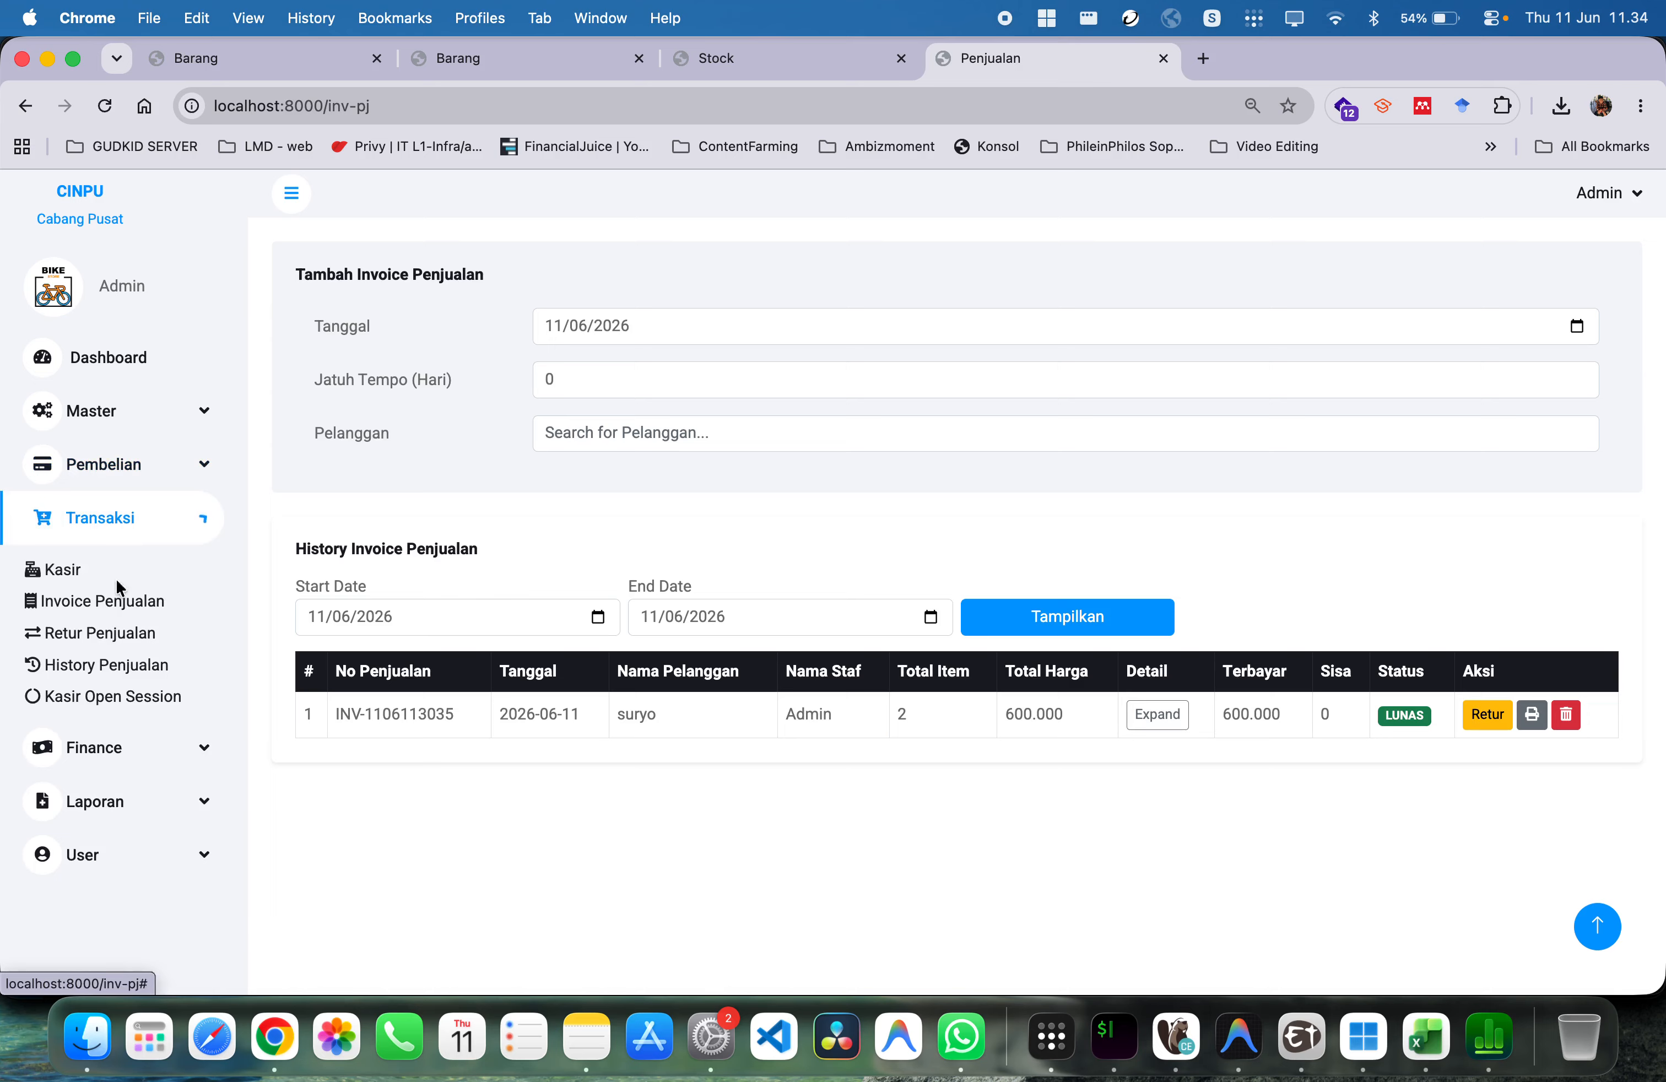
click(98, 633)
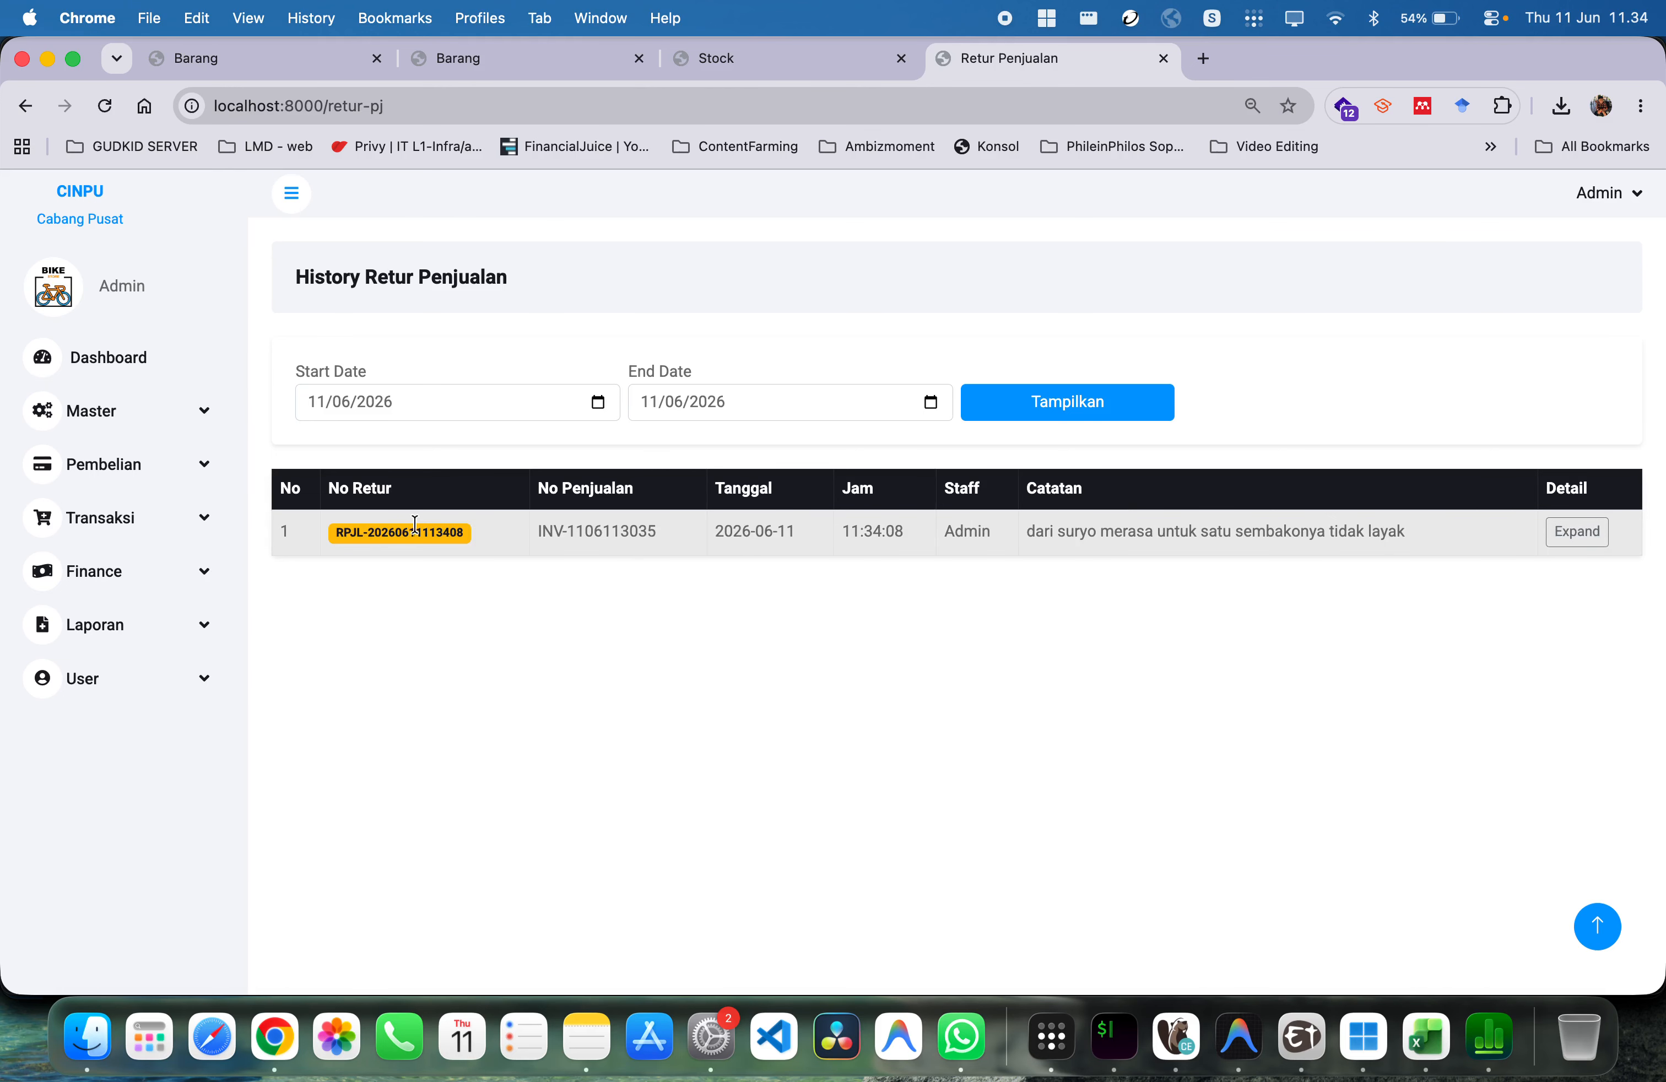
drag(657, 531, 518, 541)
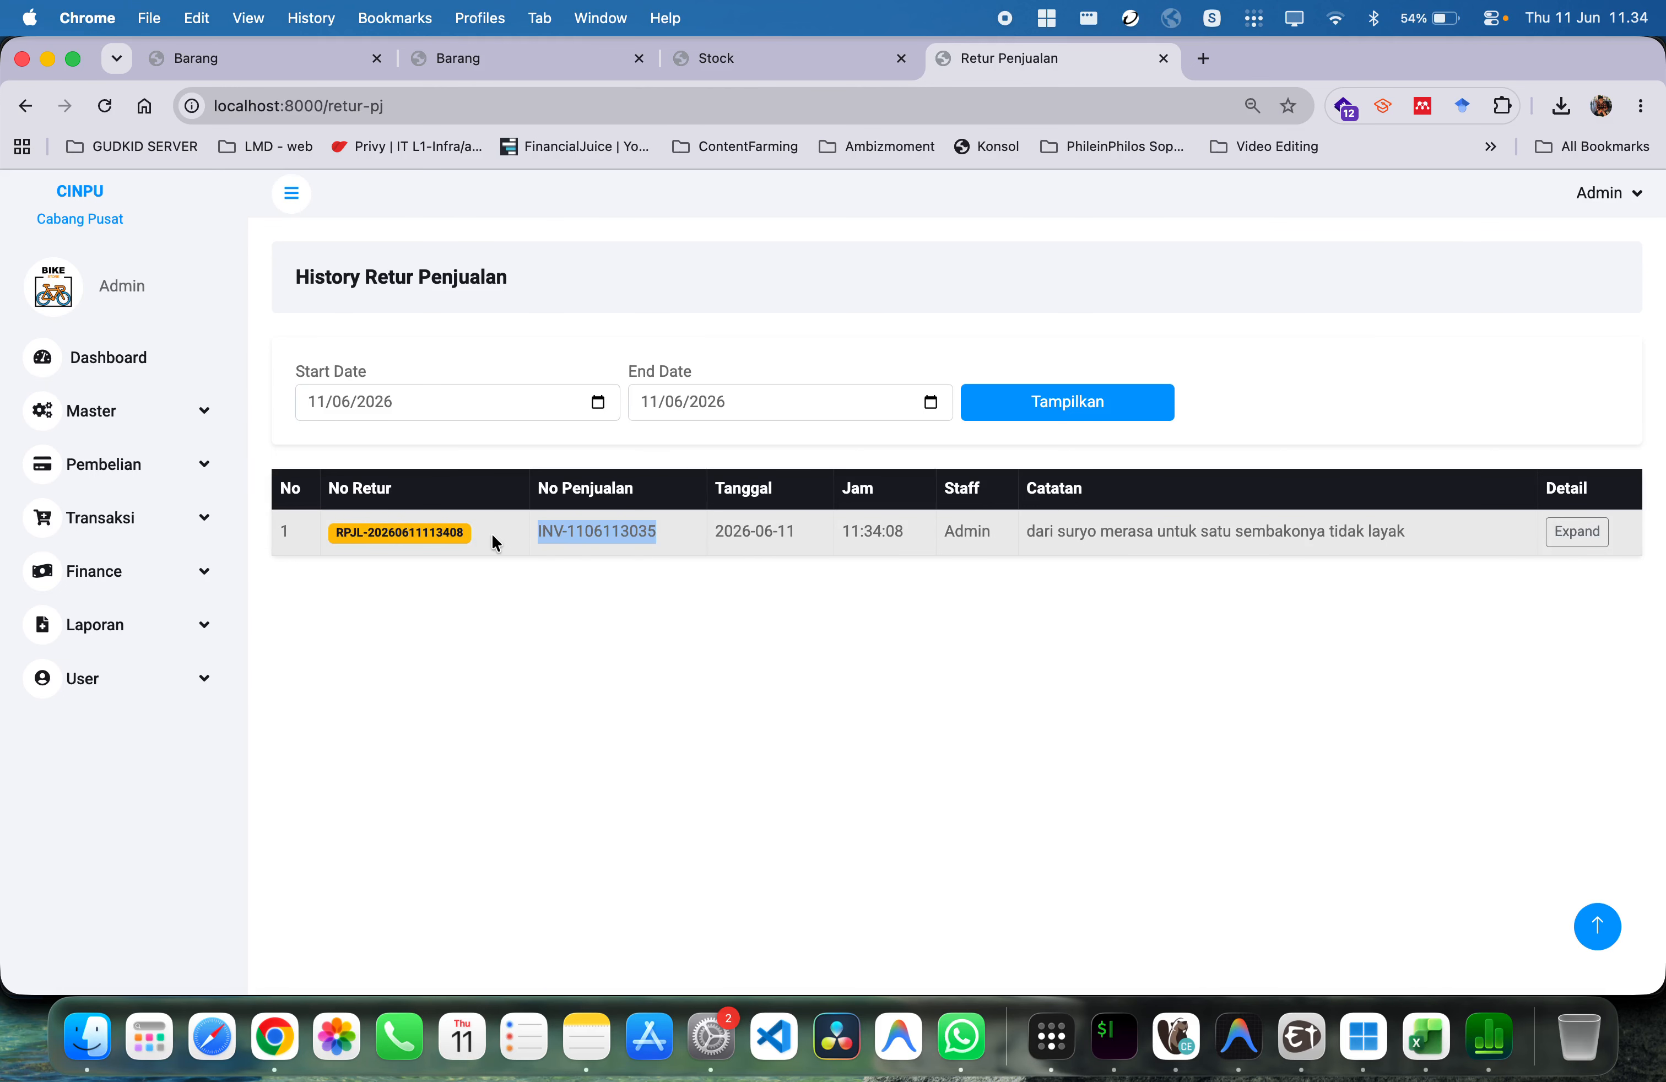
click(878, 538)
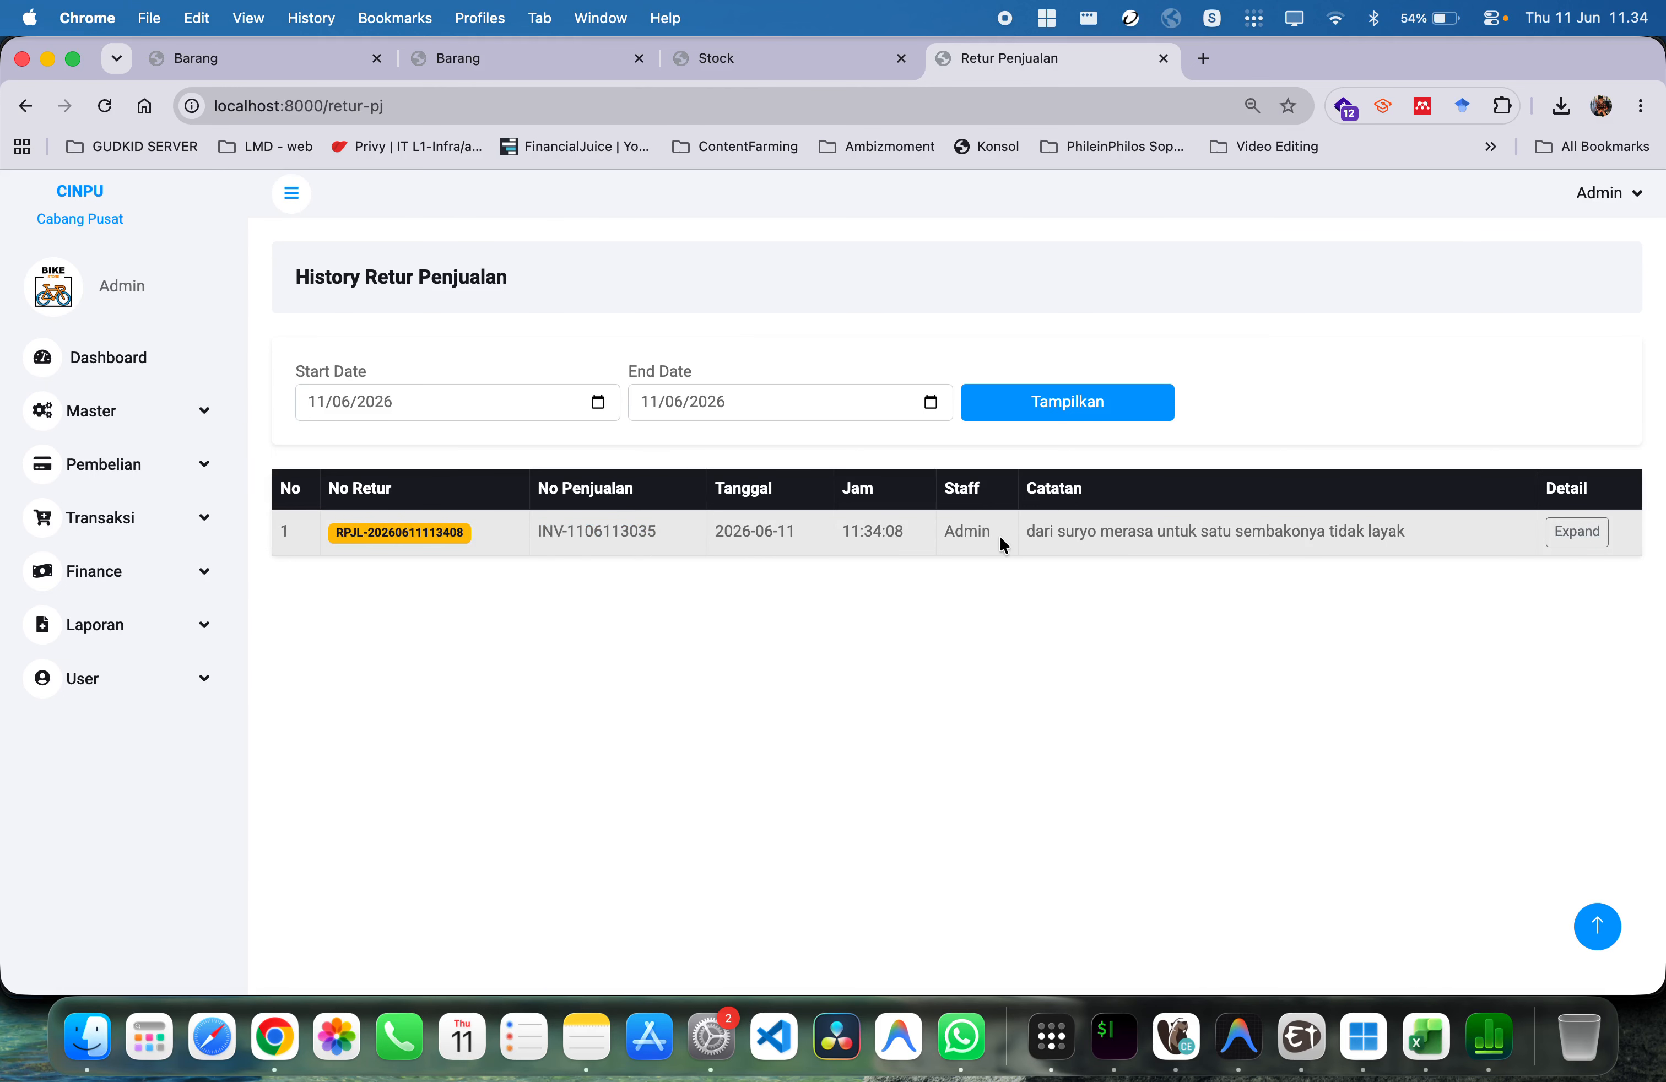
double_click(1206, 537)
click(1563, 538)
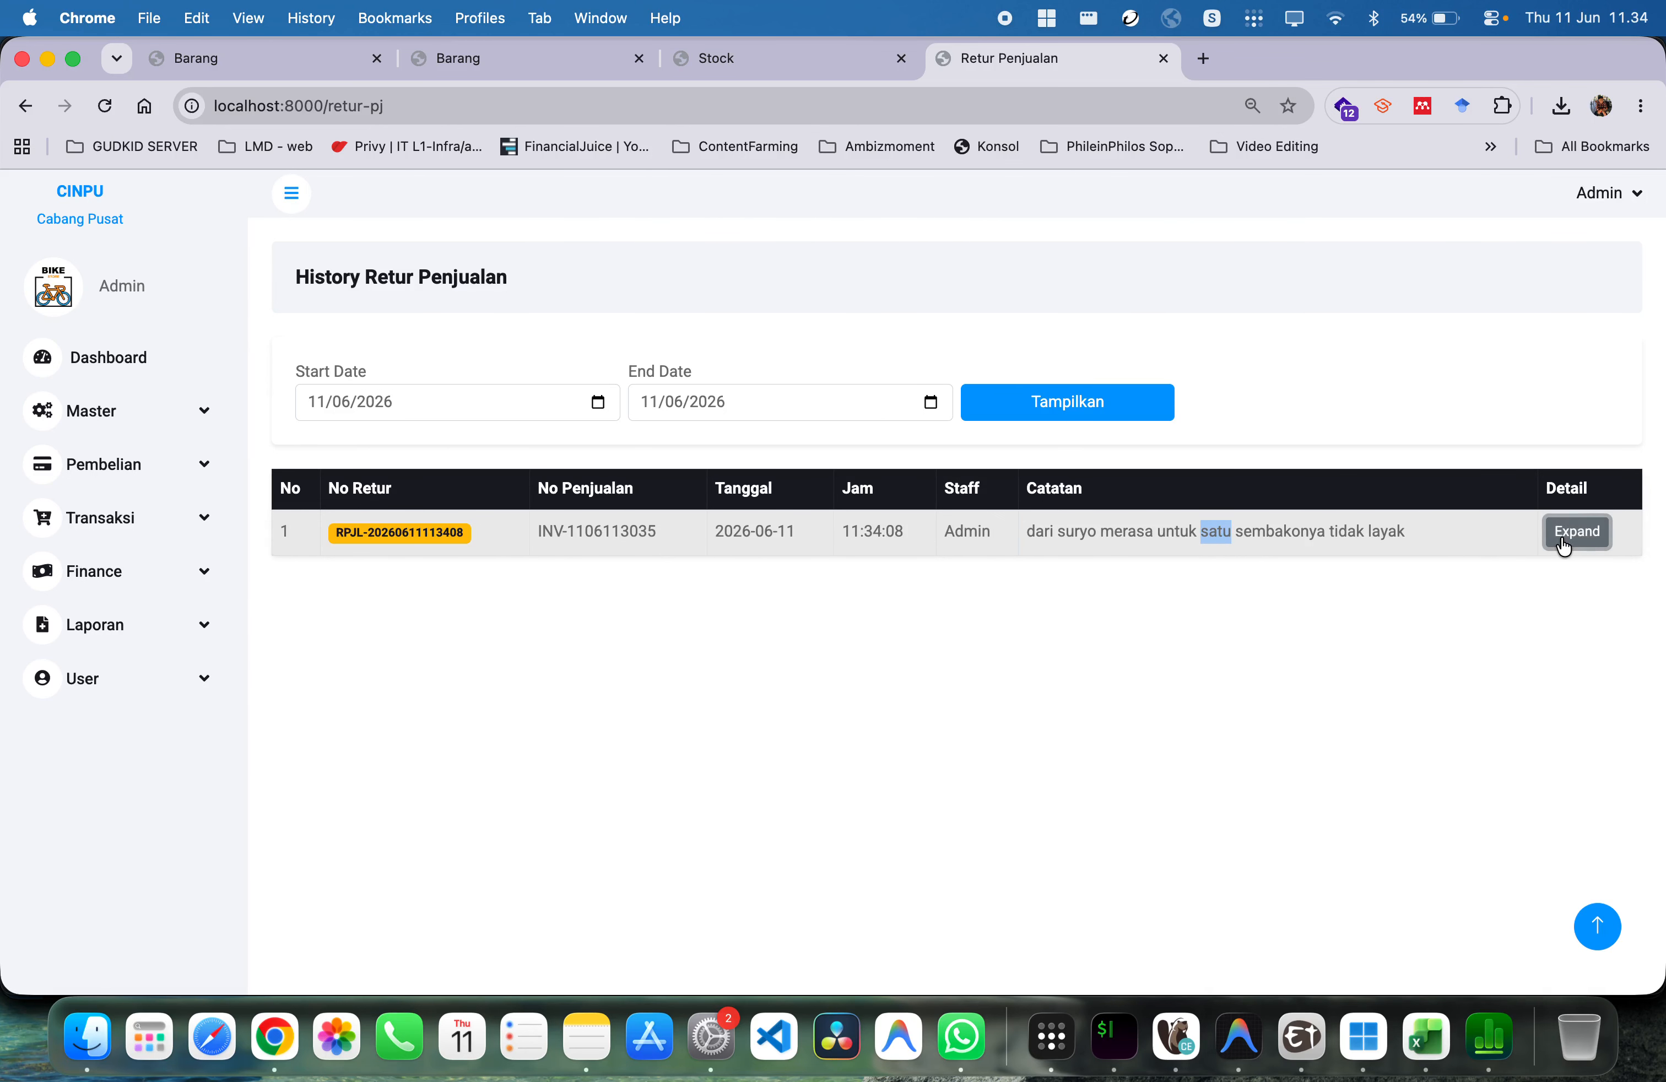
click(1474, 623)
click(1577, 532)
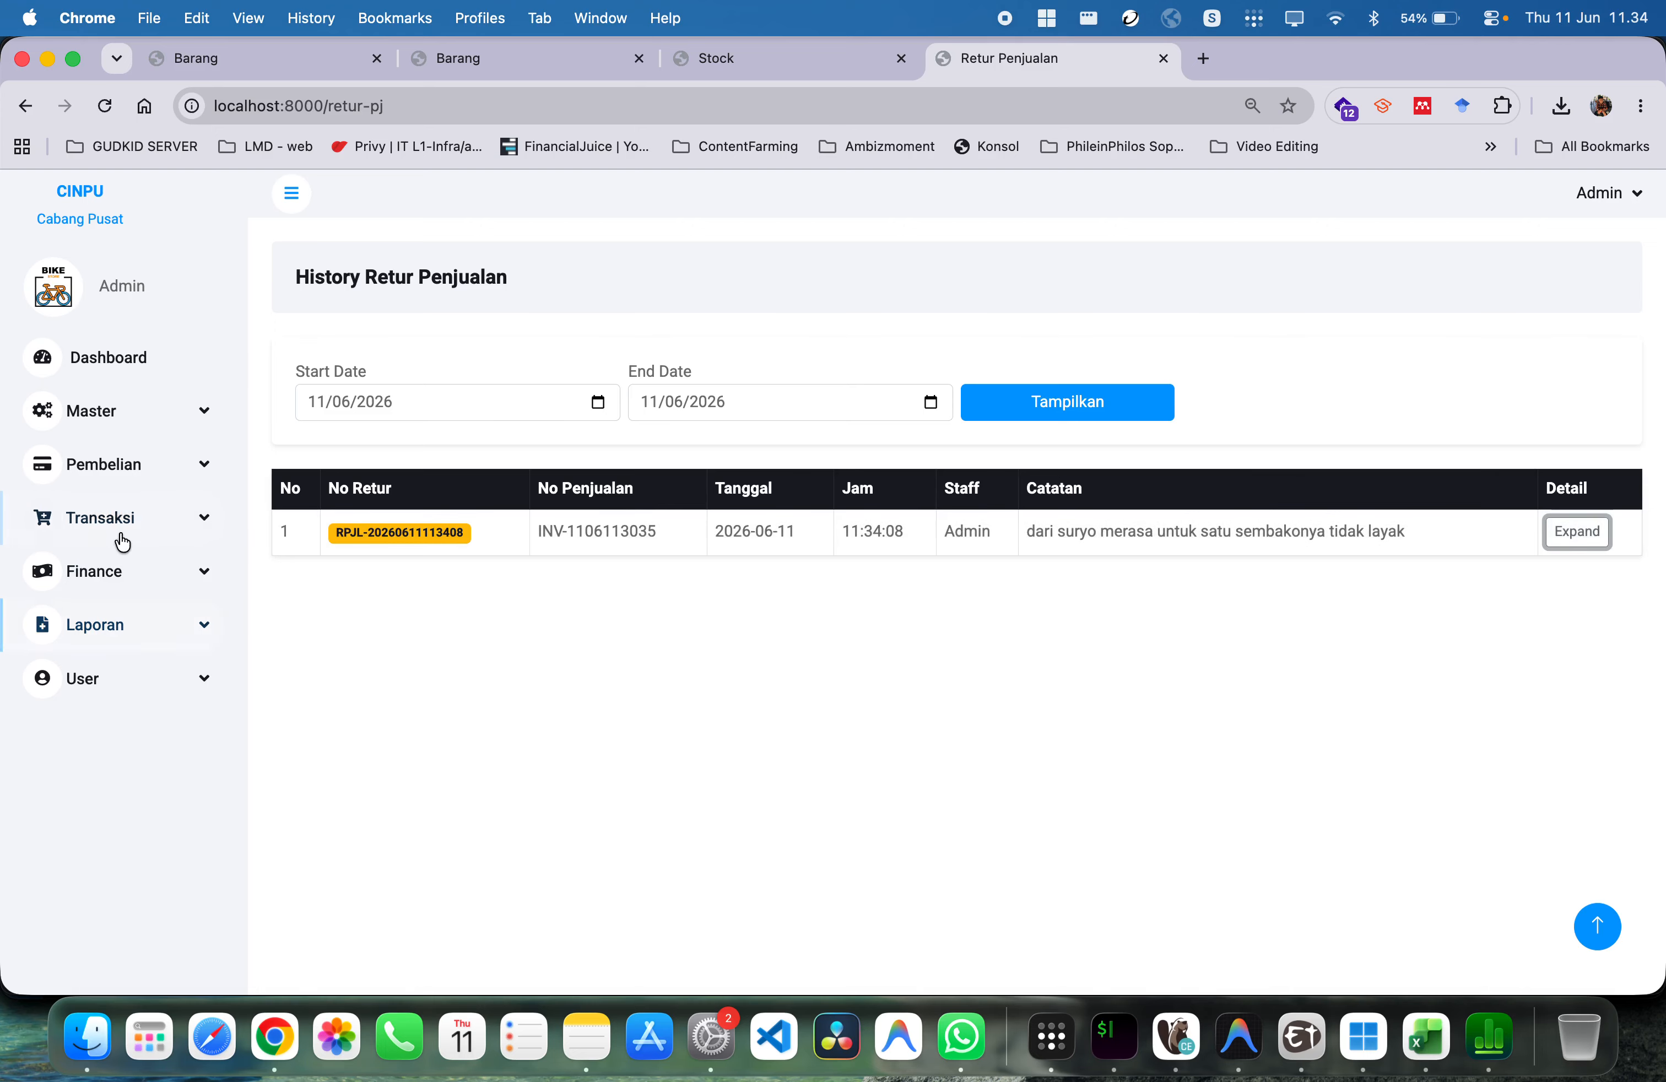
click(154, 574)
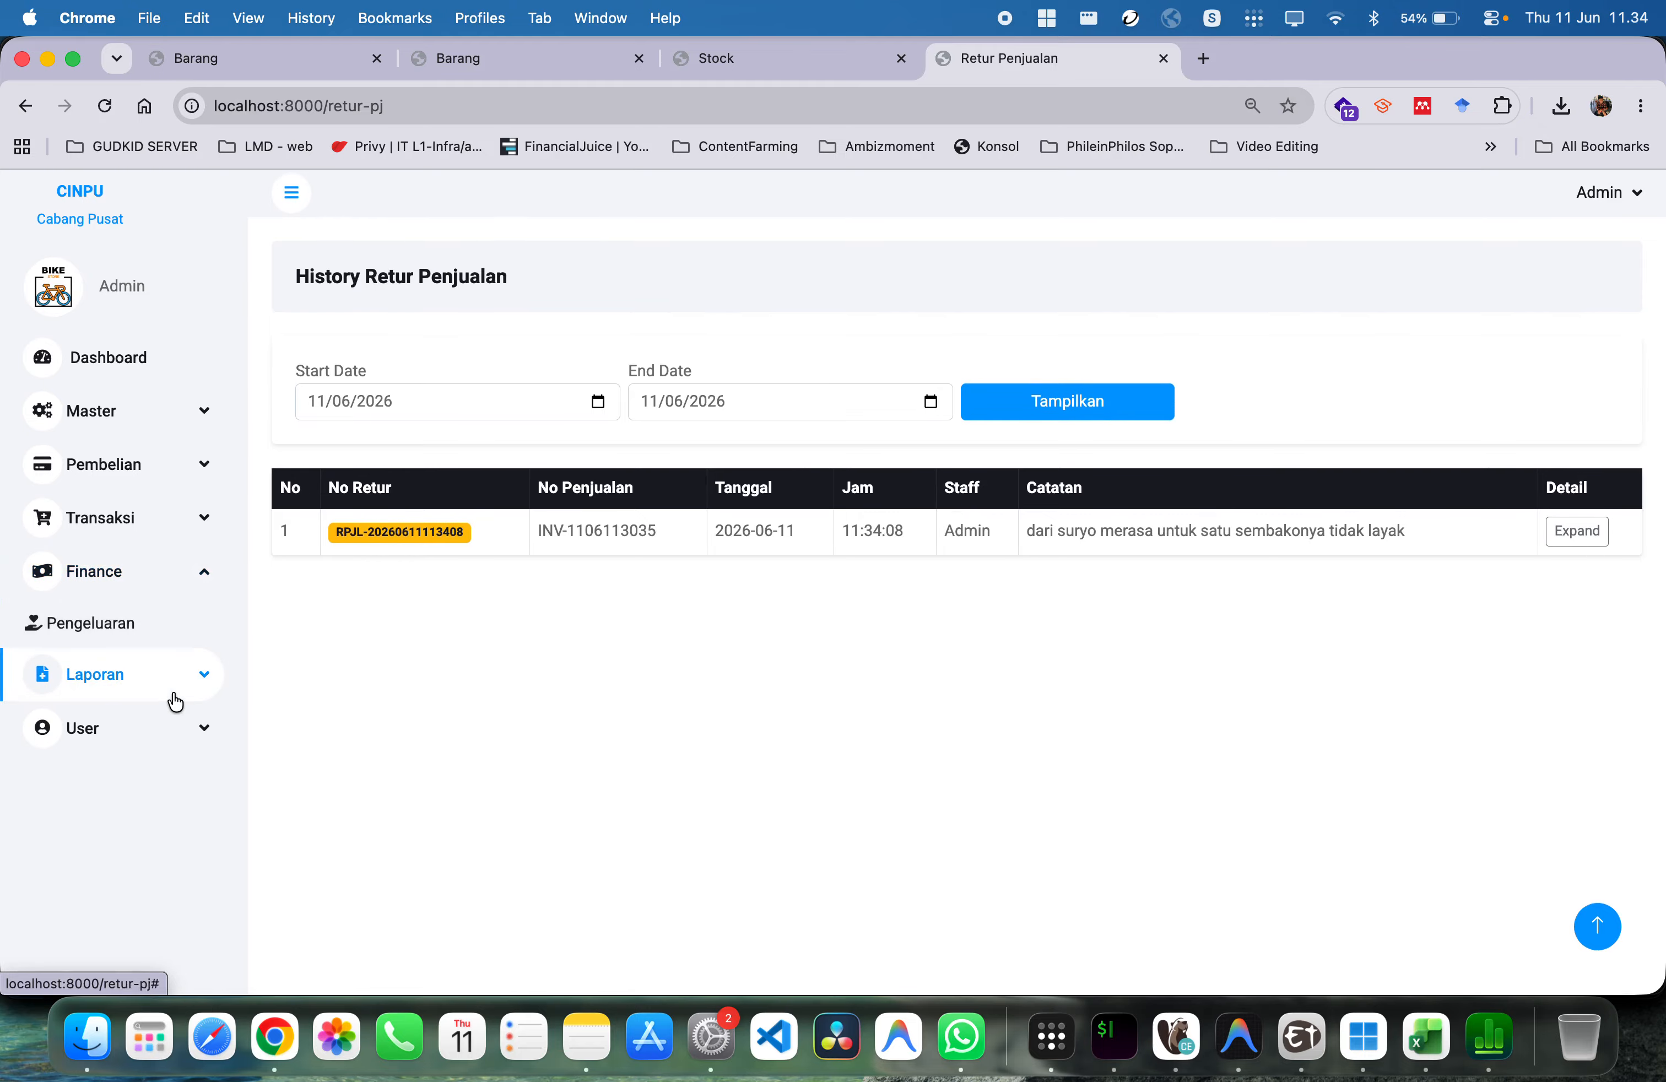
click(187, 532)
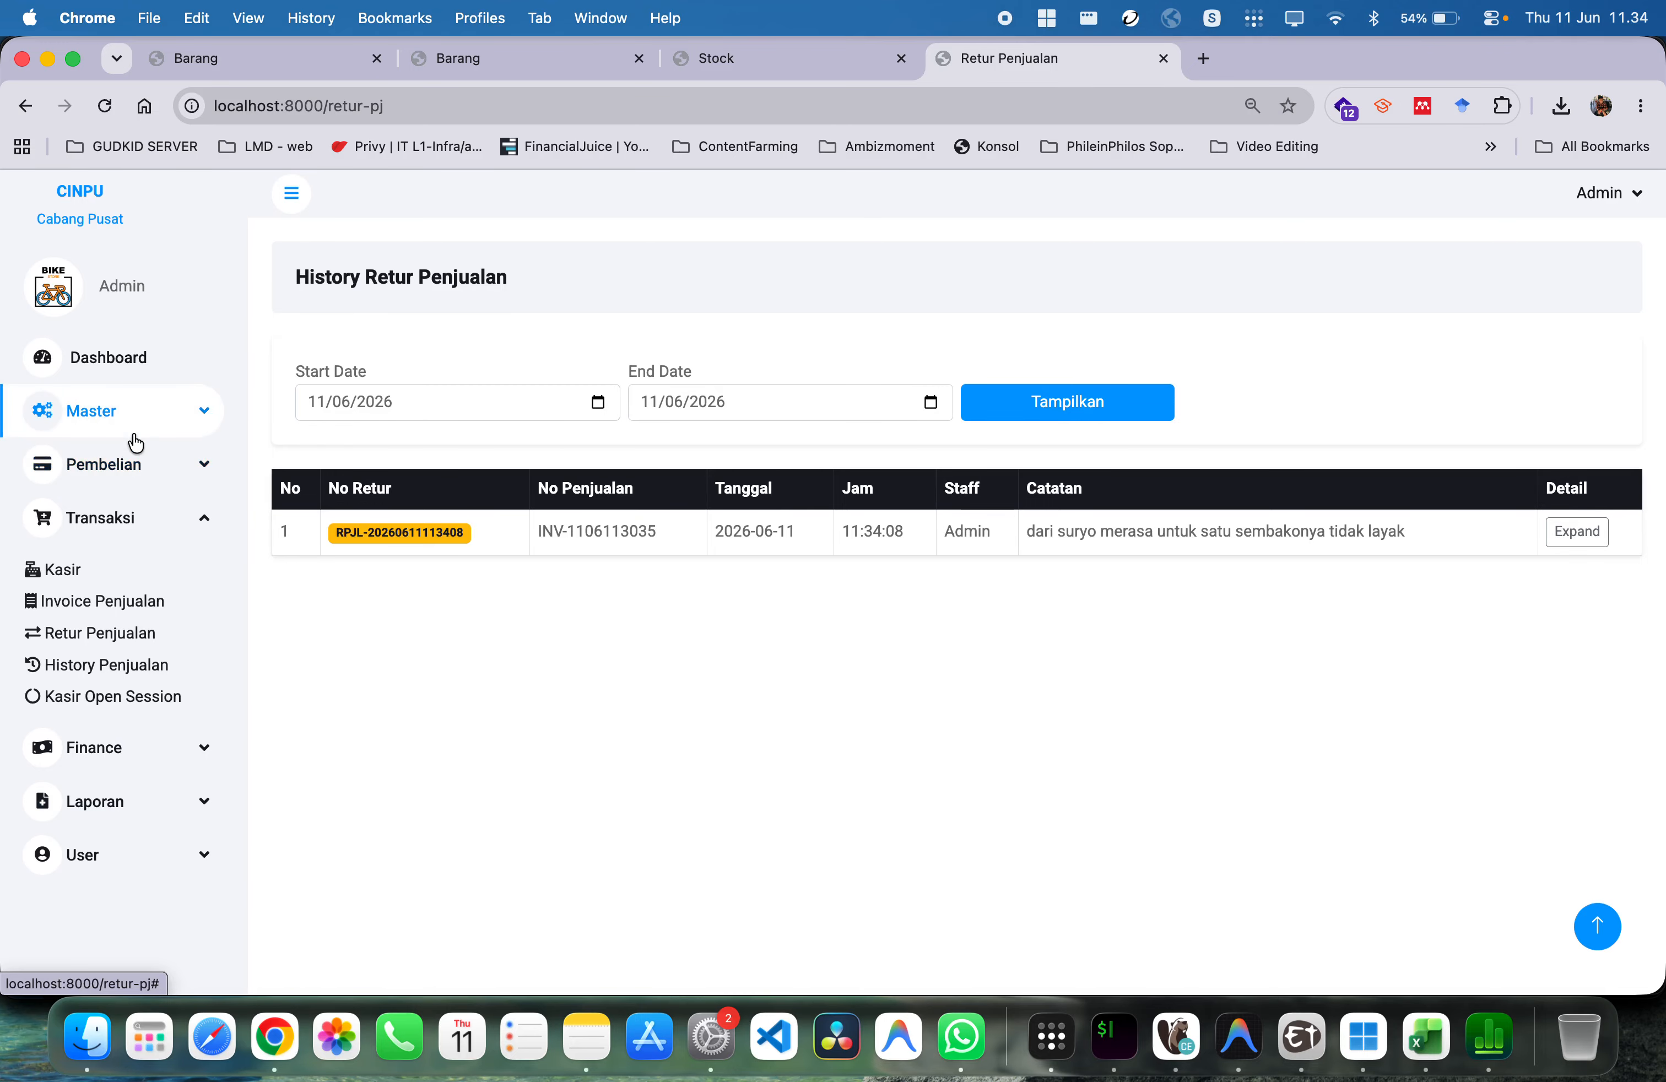
click(143, 515)
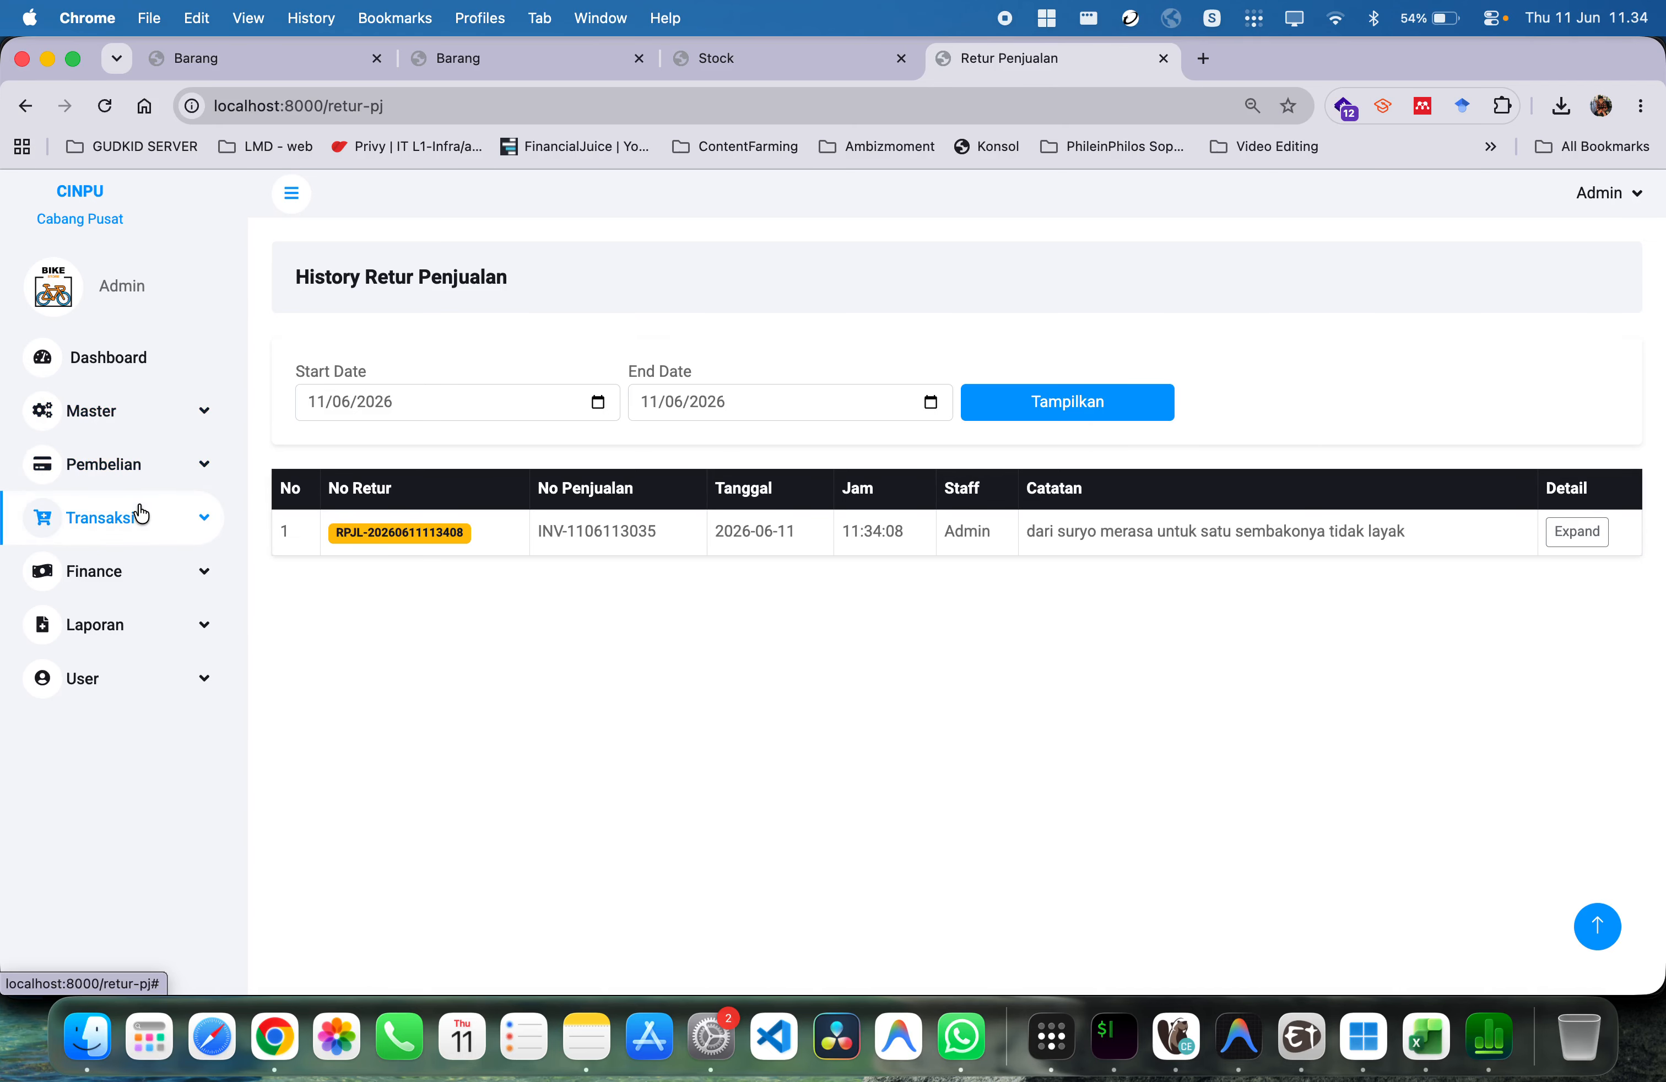